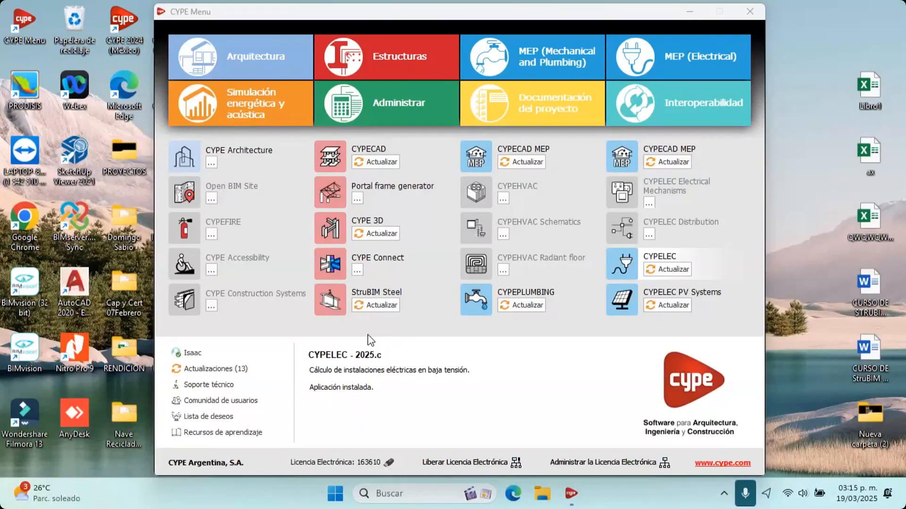
Launch CYPECAD from the structures programs and create a new job with the file name Ejemplo
left_click(421, 49)
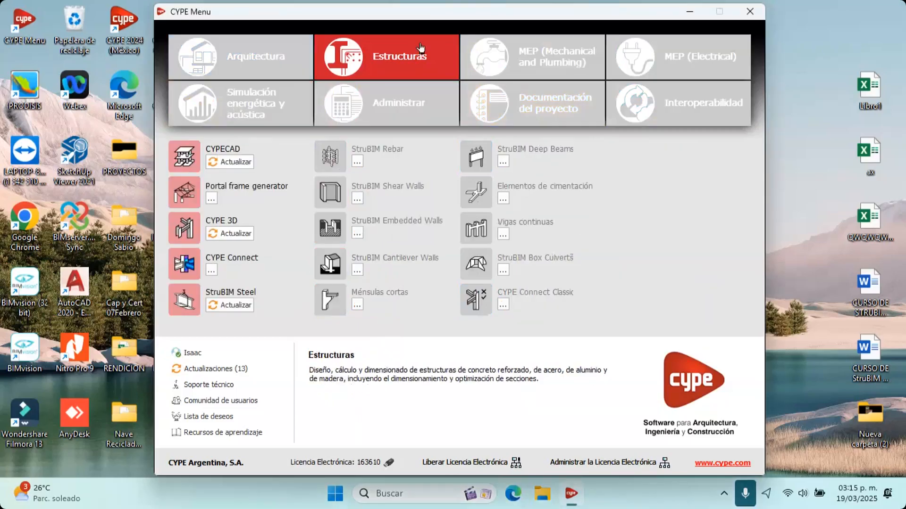
left_click(205, 151)
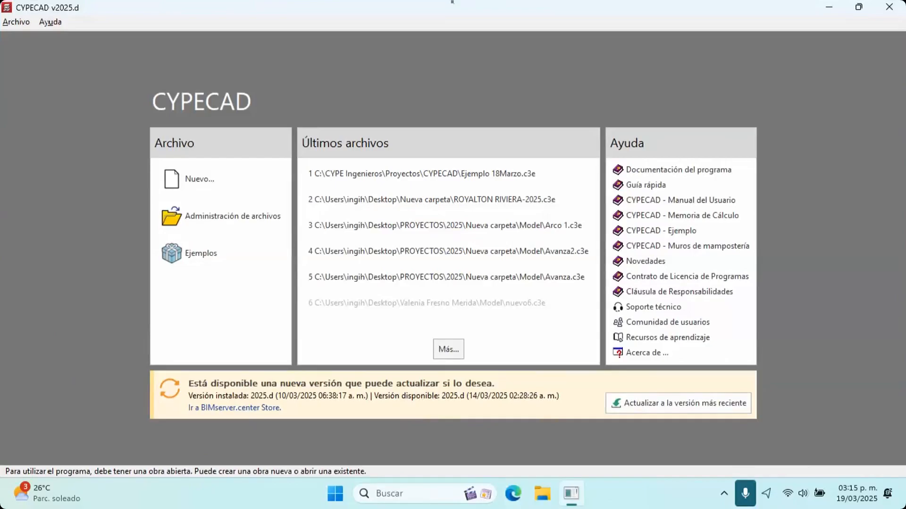
left_click(179, 164)
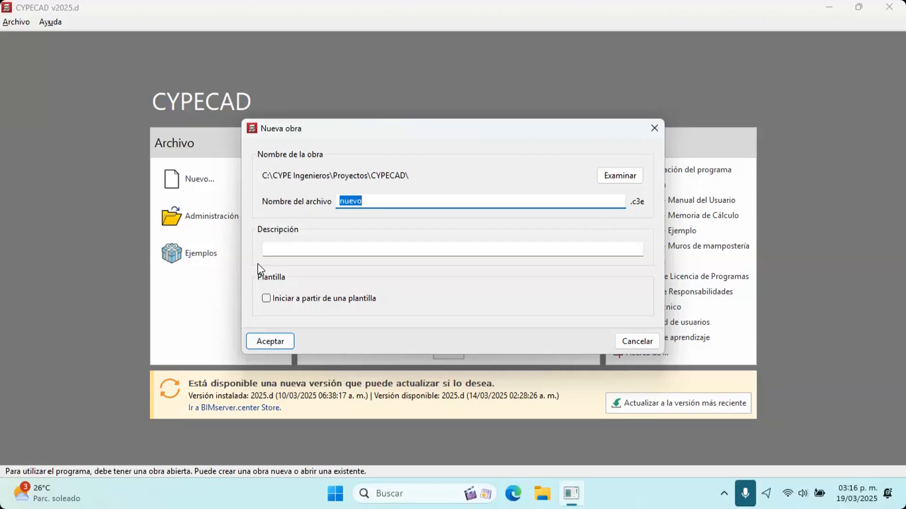
type("Ejemplo")
key("Tab")
key("Return")
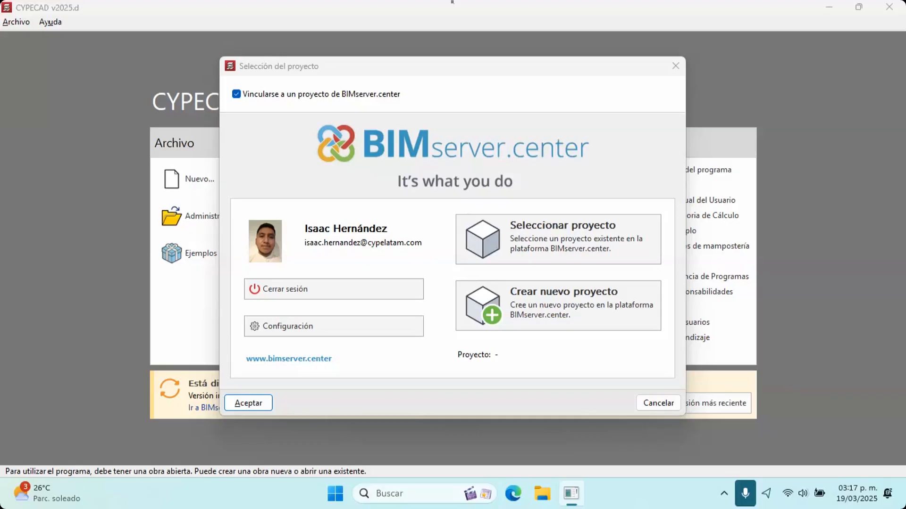
Disable linking to a BIMserver.center project and start the job as an empty one (Obra vacía)
left_click(340, 93)
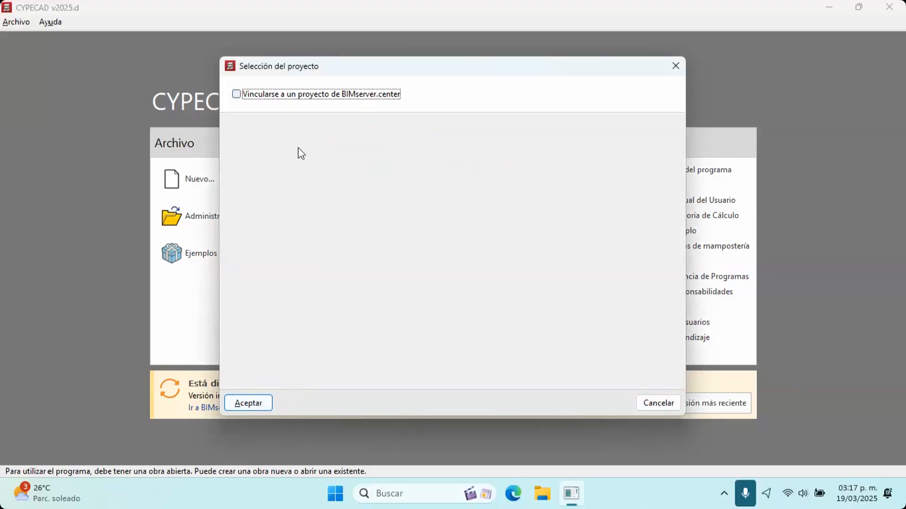
left_click(249, 403)
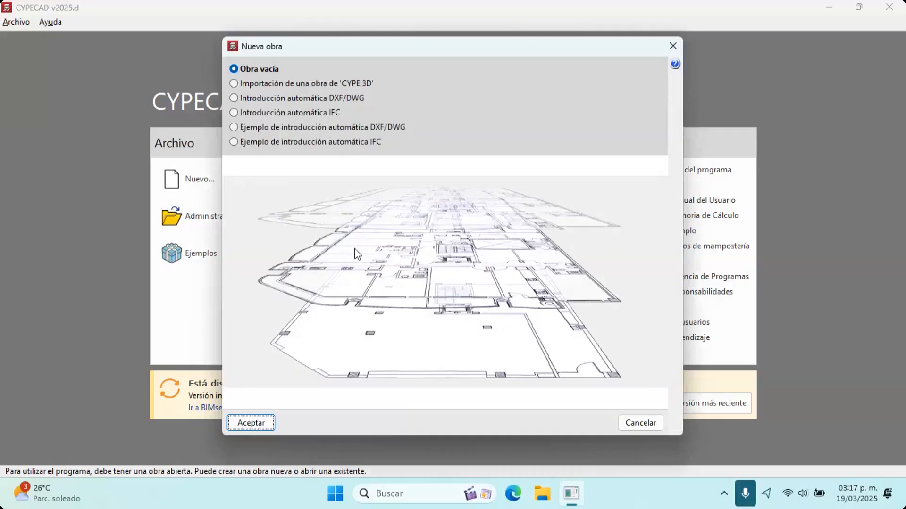
left_click(255, 422)
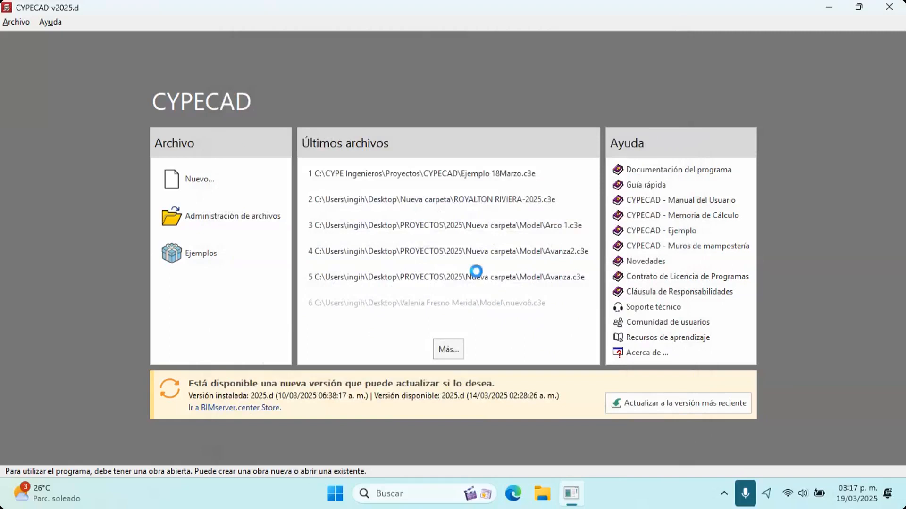
Change the job's concrete code to CIRSOC 201-2005 (Argentina) and accept the switch to its default reinforcement tables and calculation options
scroll(536, 297, "down", 1)
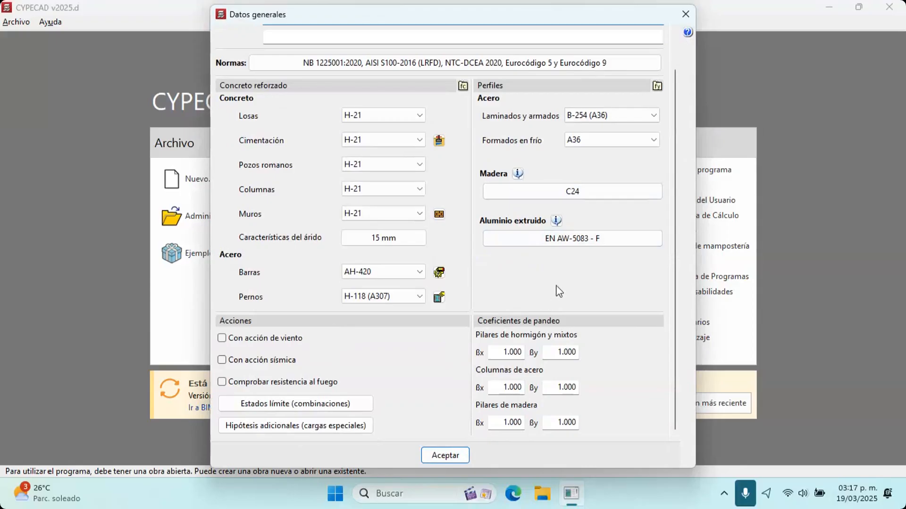
scroll(562, 290, "up", 1)
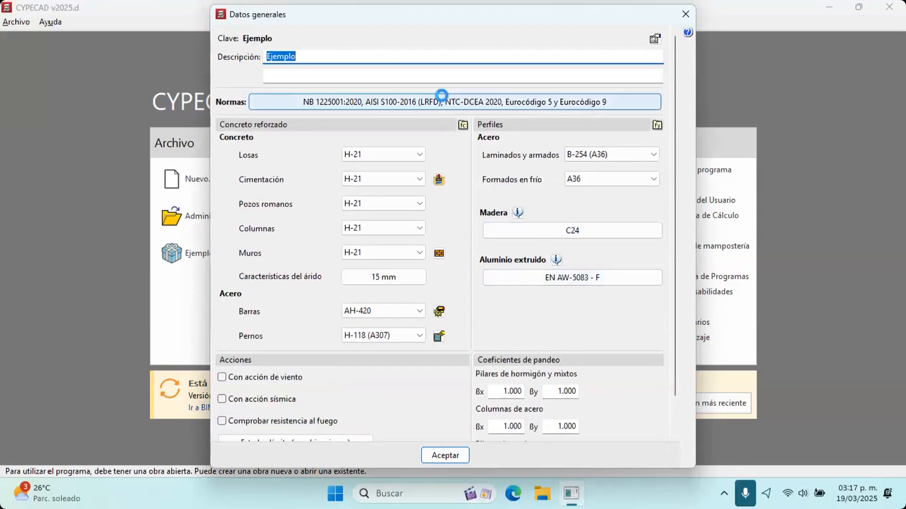
left_click(265, 103)
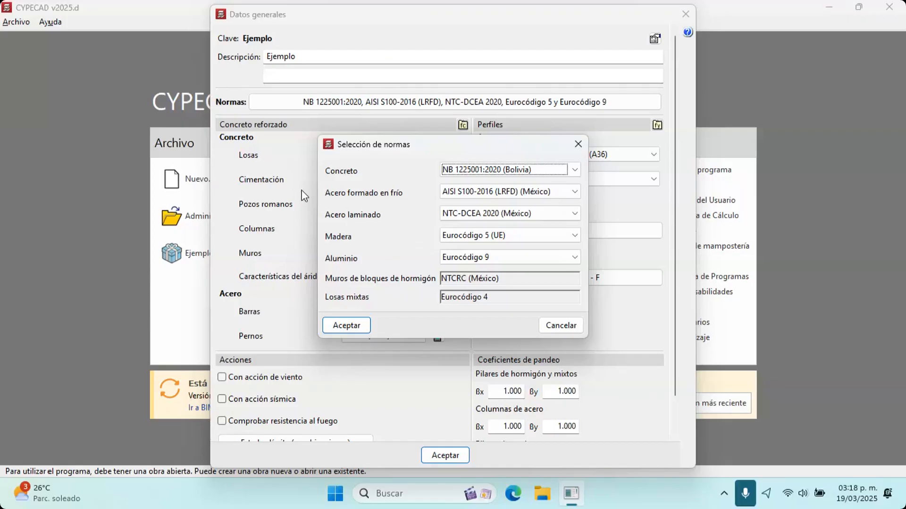
left_click(467, 170)
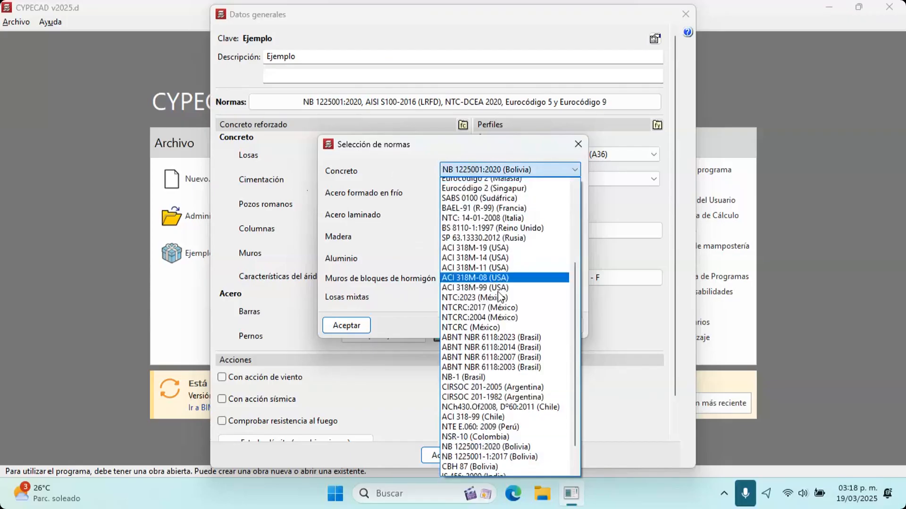
scroll(500, 296, "up", 5)
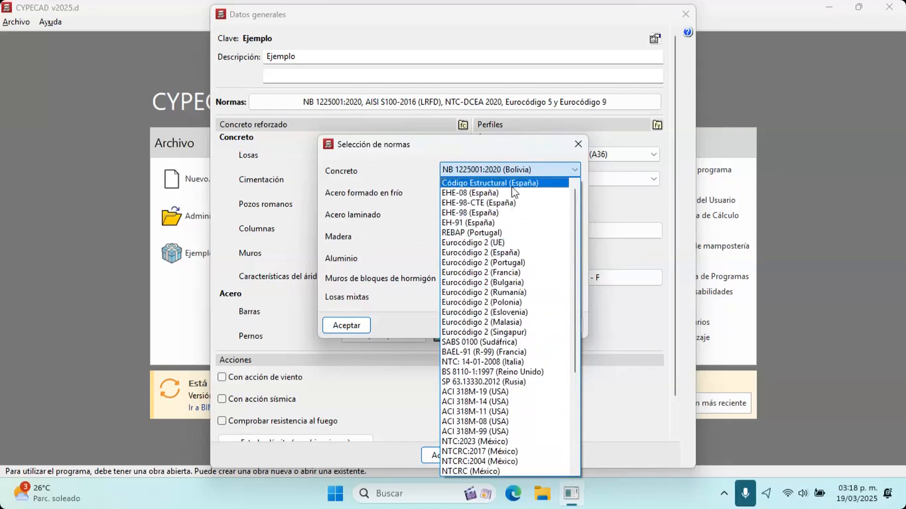
scroll(524, 221, "down", 3)
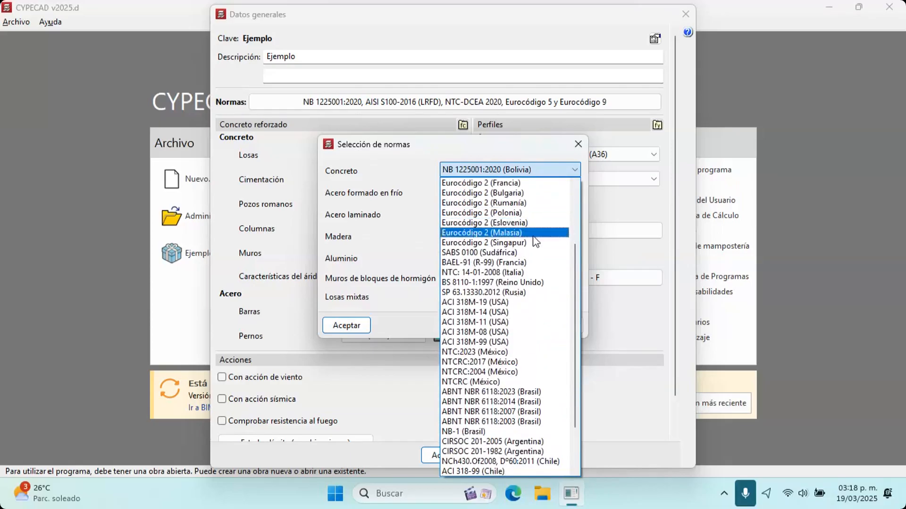
scroll(533, 242, "down", 2)
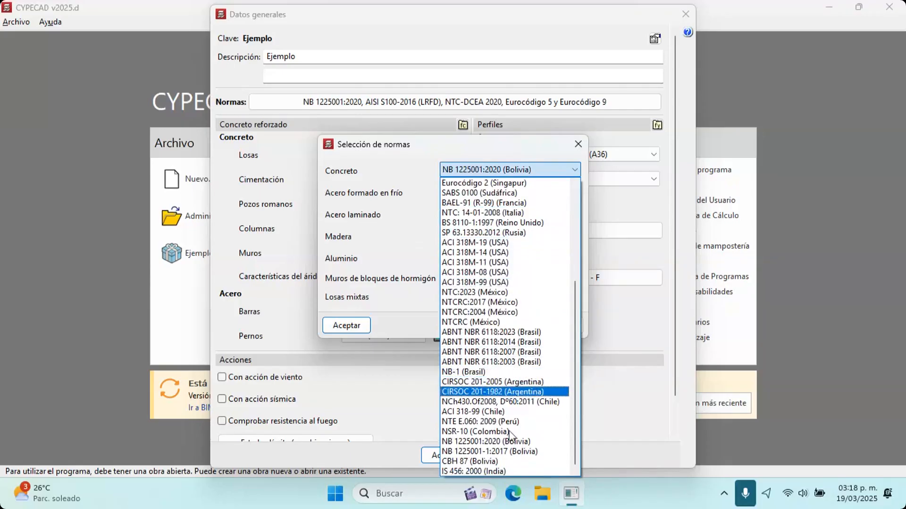
left_click(530, 383)
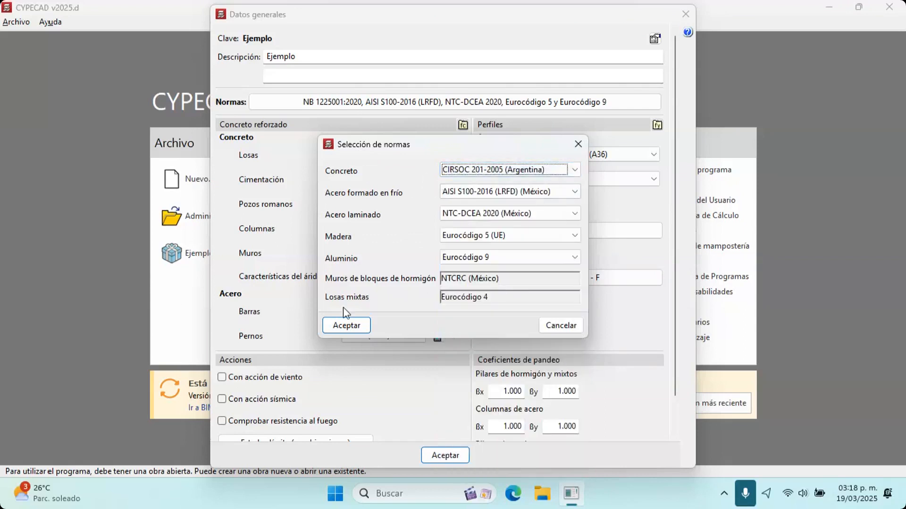
left_click(346, 326)
left_click(273, 278)
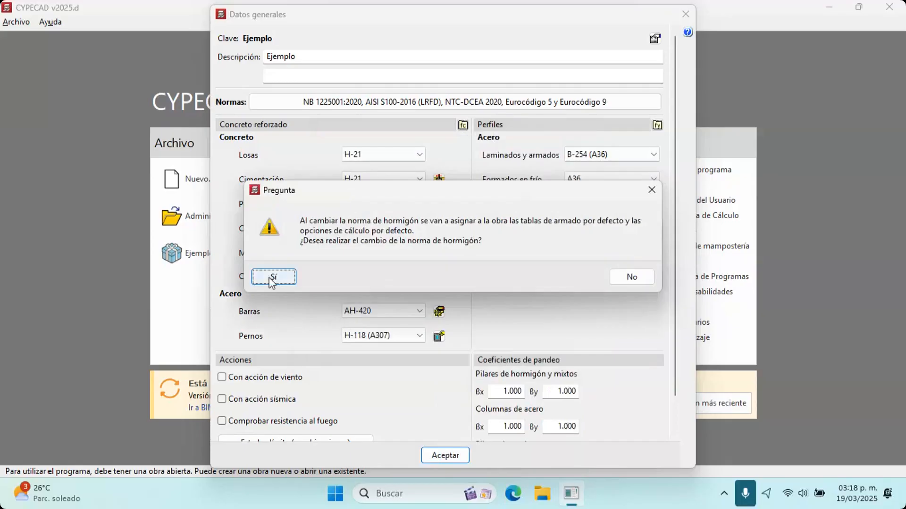
Review the general data and accept it together with the limit state settings to open the empty job
scroll(494, 288, "down", 3)
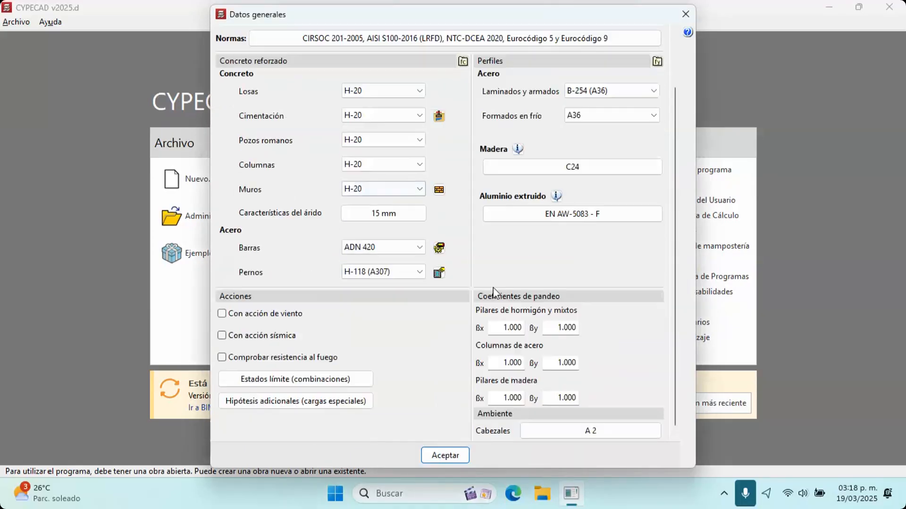
scroll(476, 279, "up", 3)
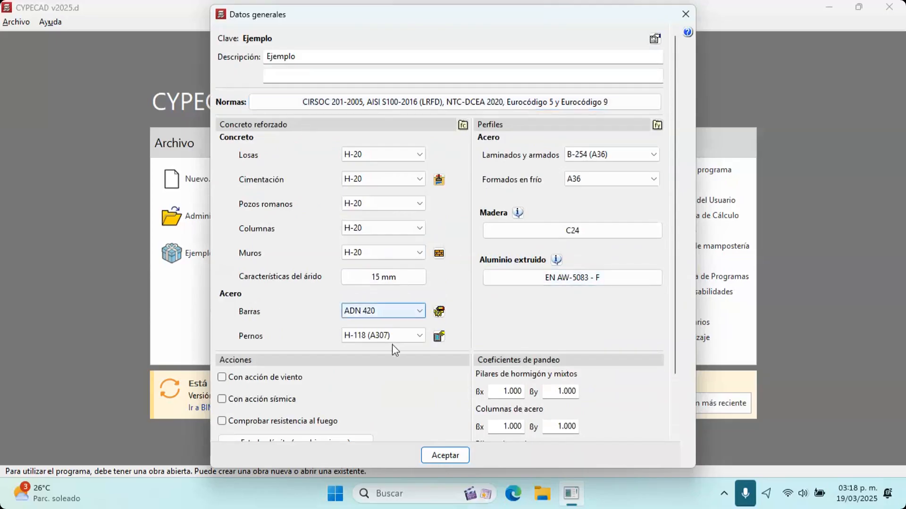
scroll(392, 344, "down", 3)
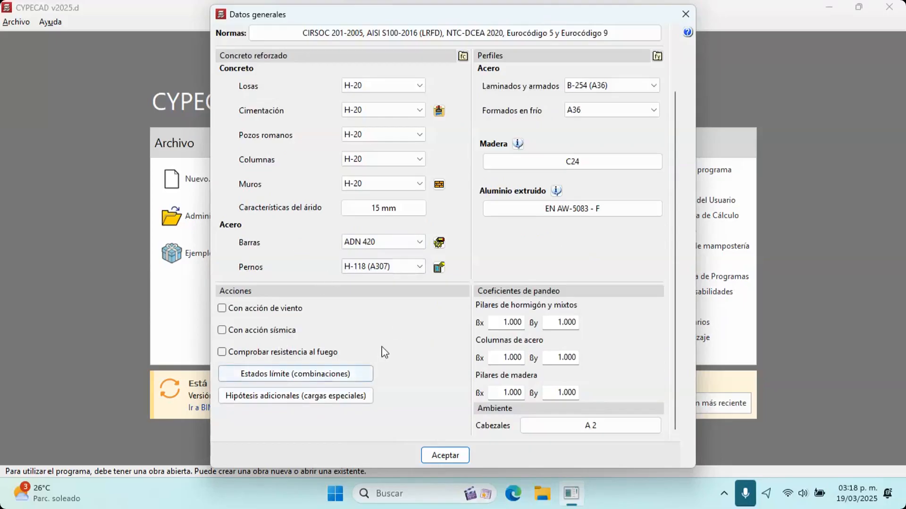
scroll(384, 350, "up", 3)
scroll(460, 189, "down", 3)
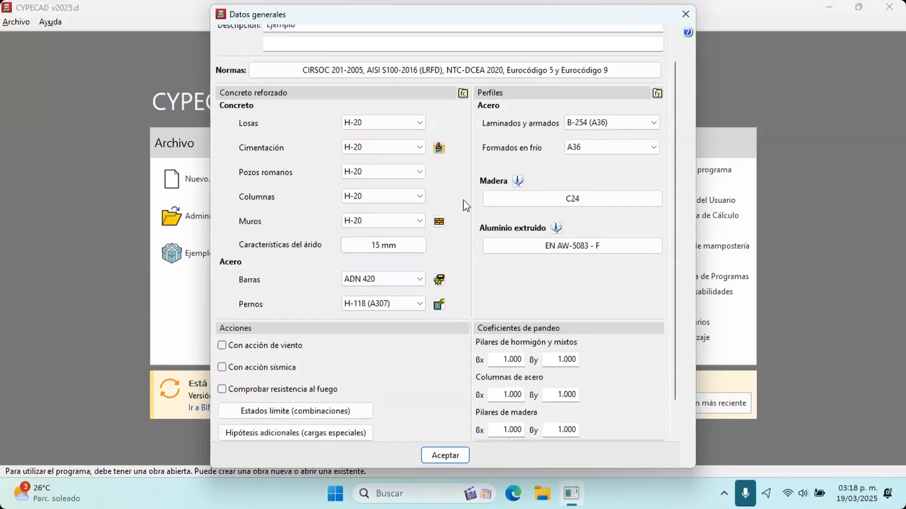
left_click(444, 455)
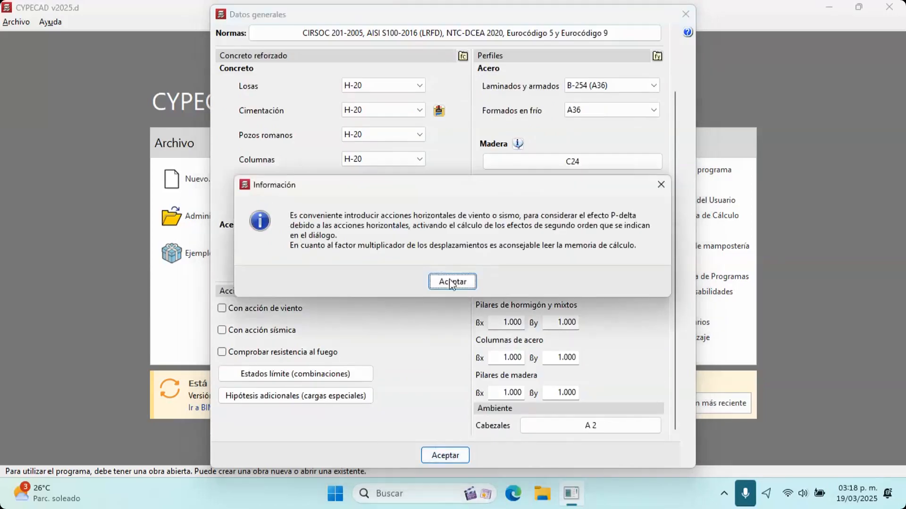
left_click(450, 276)
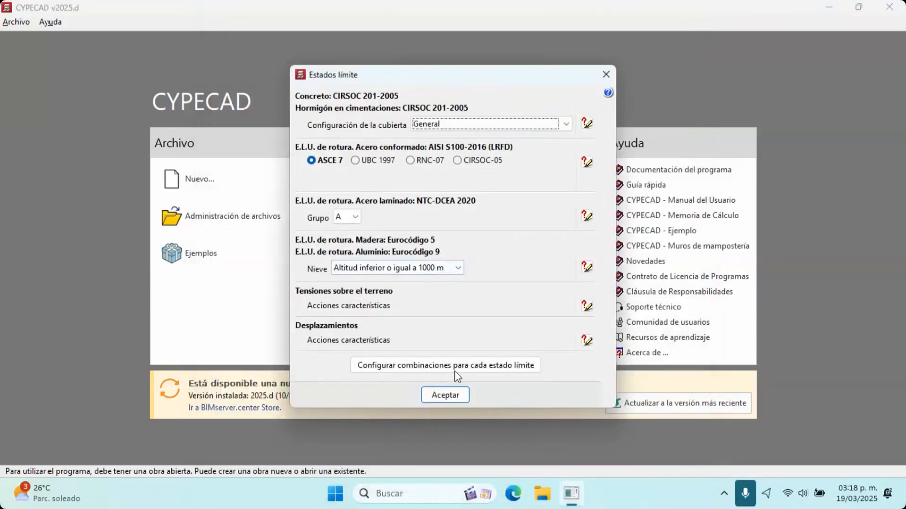
left_click(445, 395)
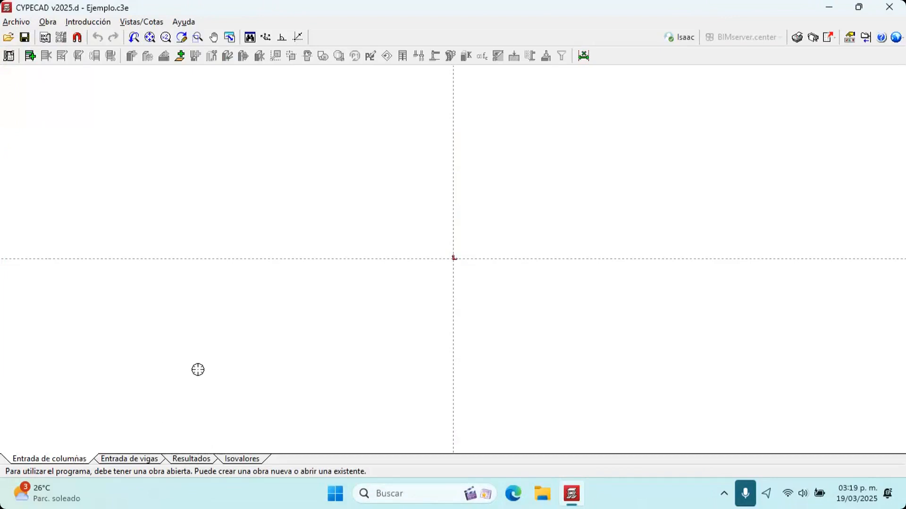
Start adding new floors as ungrouped (Sueltas) and set the number of floors to insert to 2
left_click(84, 22)
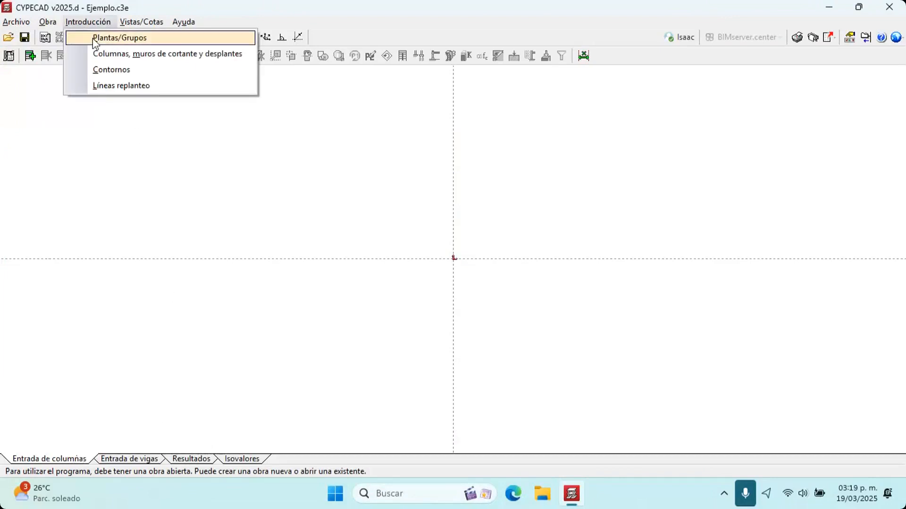
left_click(96, 41)
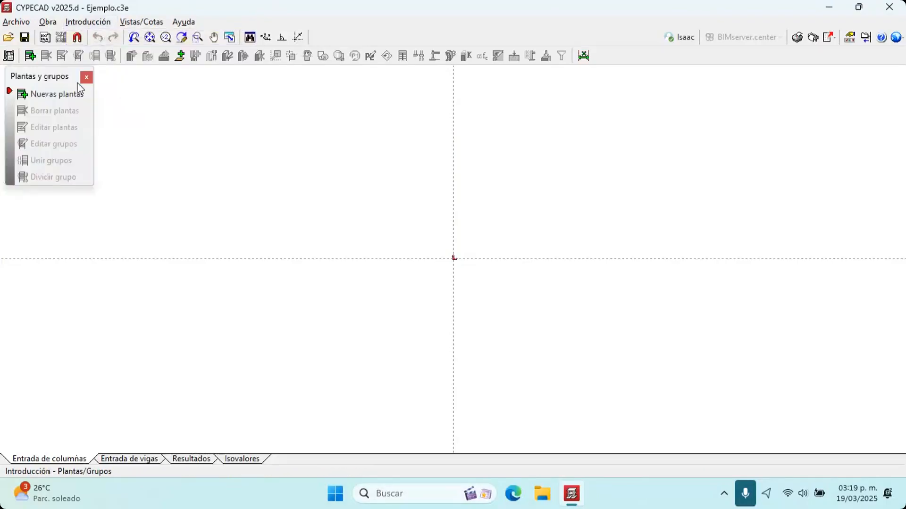
left_click(75, 96)
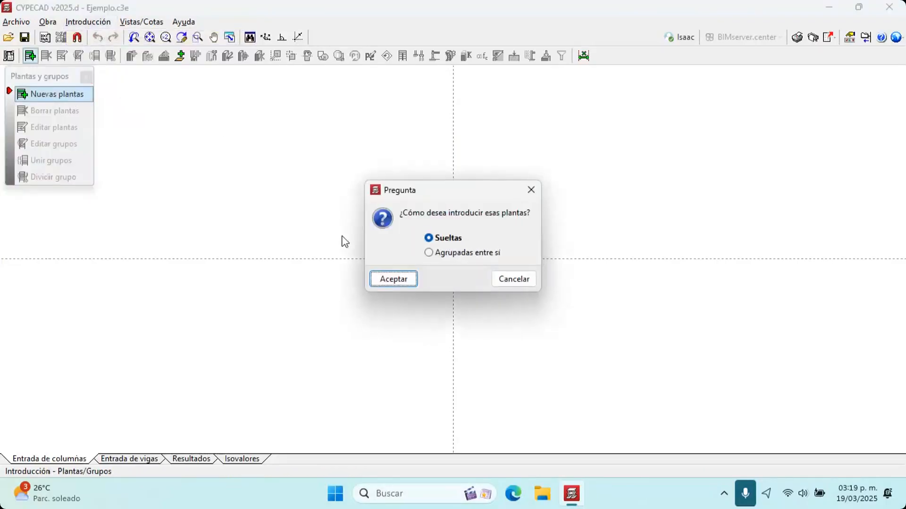
left_click(380, 284)
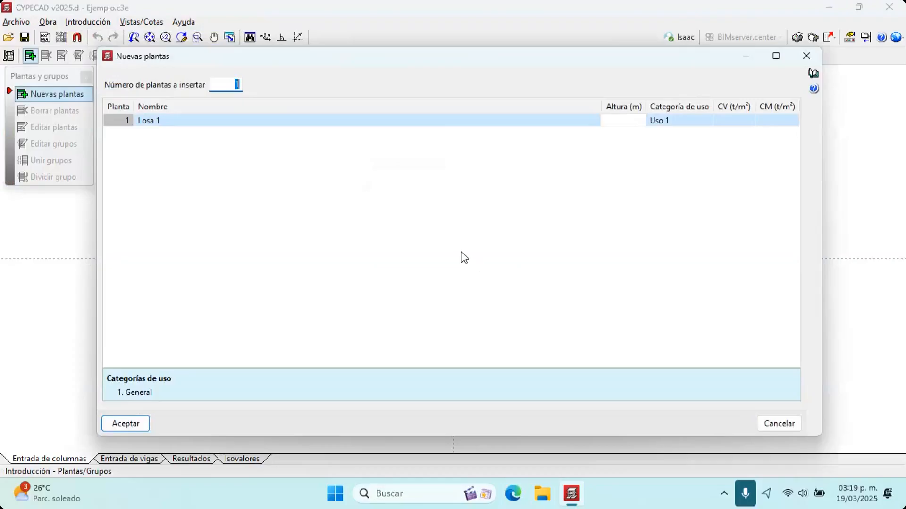
type("2")
key("Tab")
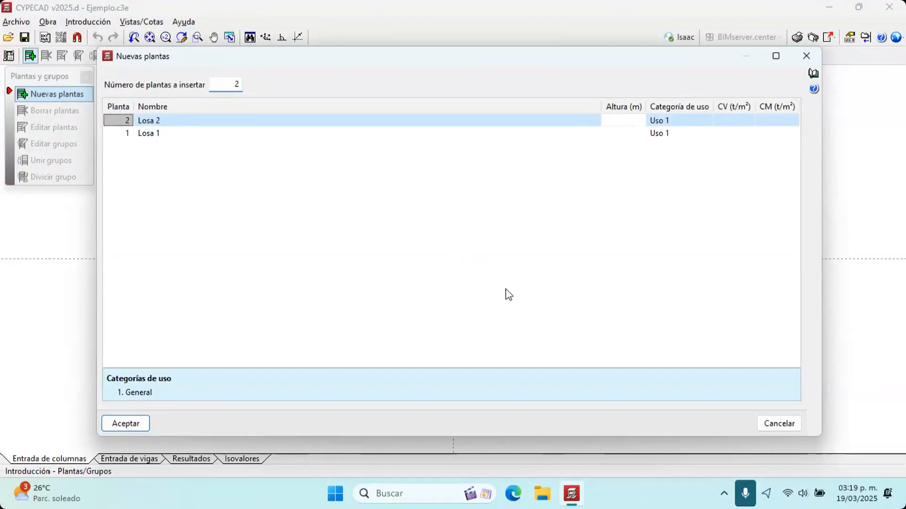
Name floor 1 N1+3.20 and floor 2 N2+6.40
left_click(174, 136)
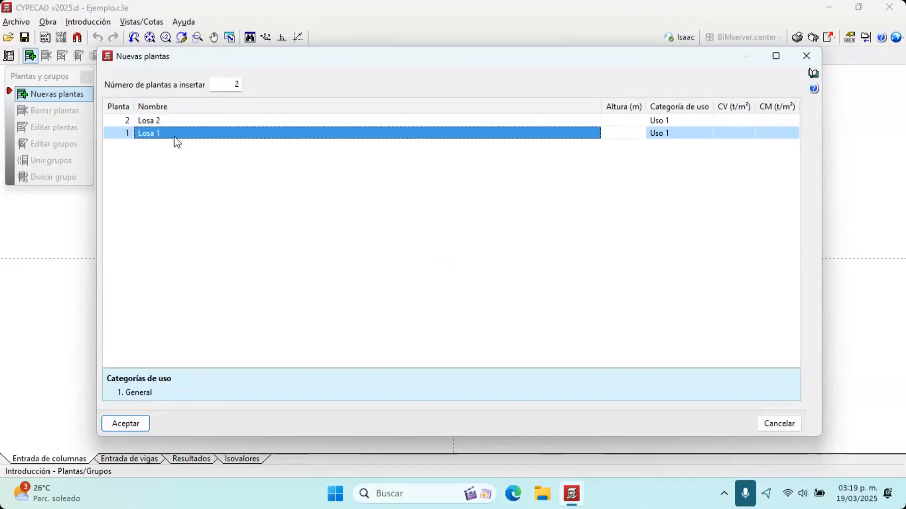
type("N1+3.20")
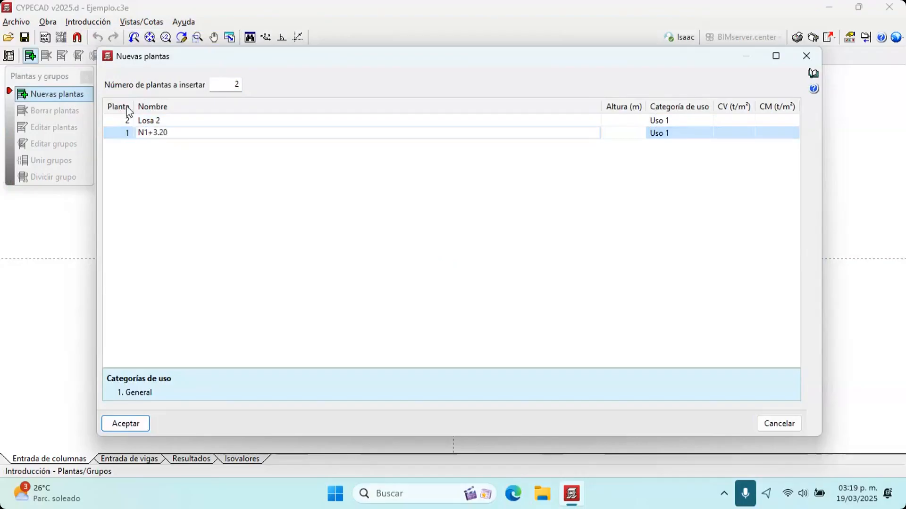
left_click(161, 122)
type("N2+6.40")
key("Return")
Set the height of both new floors to 3.2 m at once
left_click_drag(683, 164, 630, 129)
type("3.2")
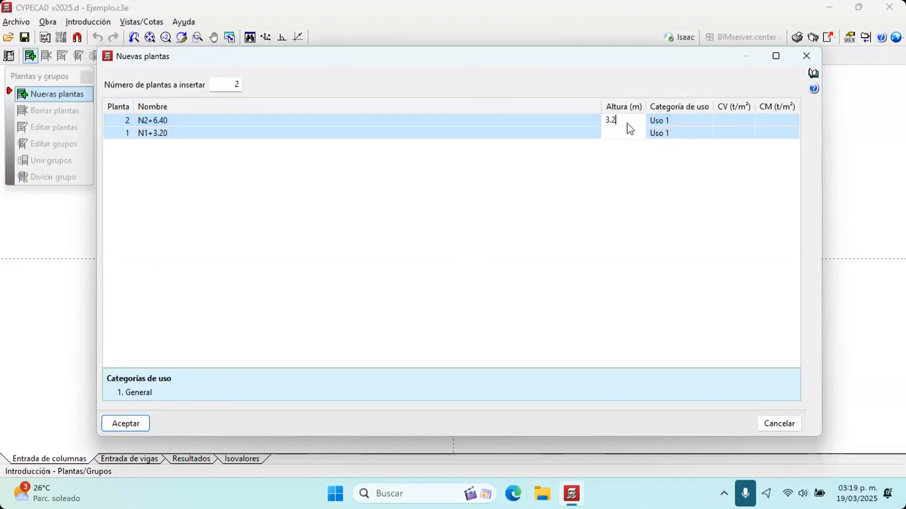
key("Return")
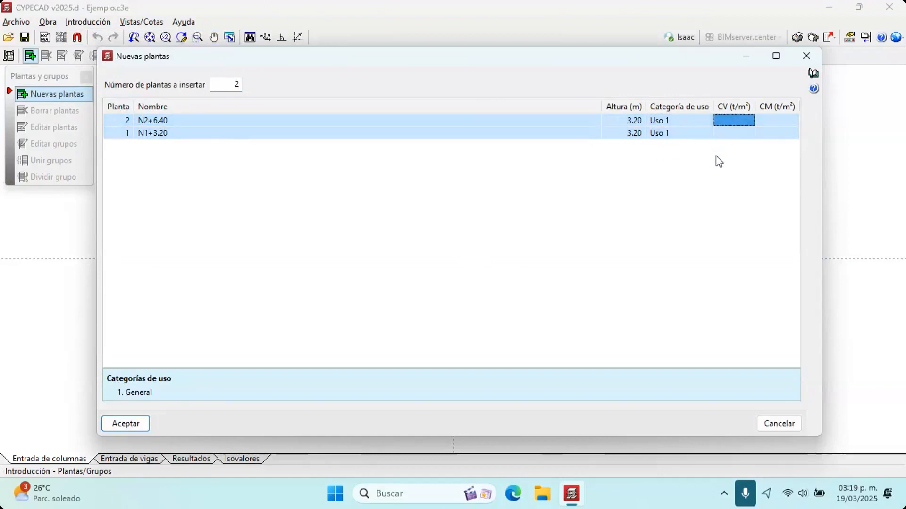
Set the live load (CV) of both new floors to 0.20 t/m² at once
left_click(697, 133)
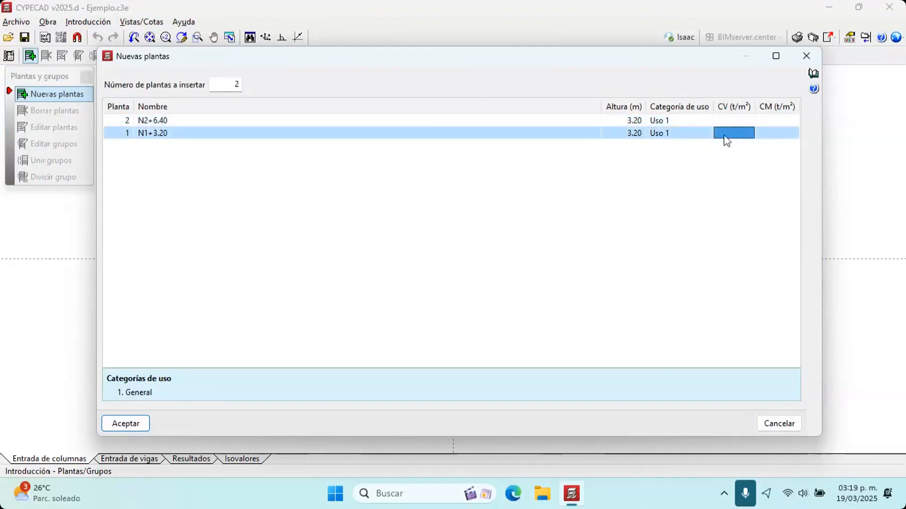
left_click_drag(735, 128, 735, 120)
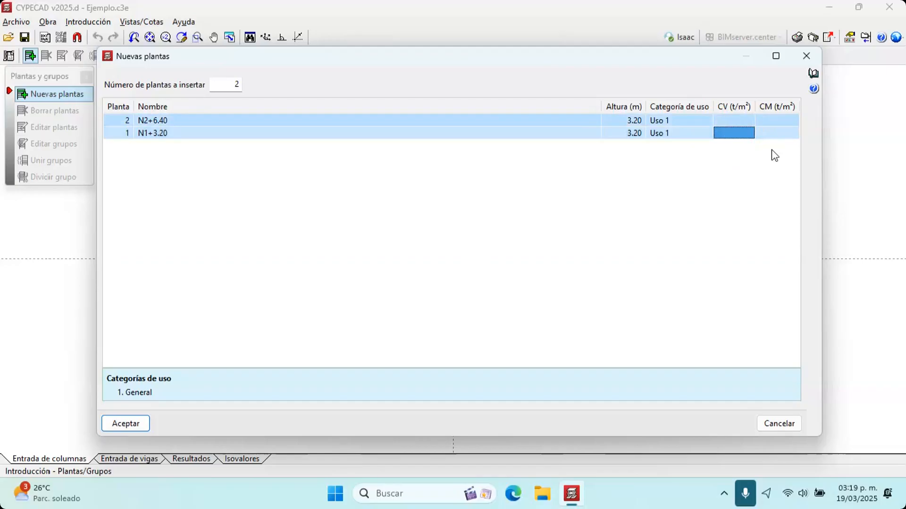
left_click(740, 119)
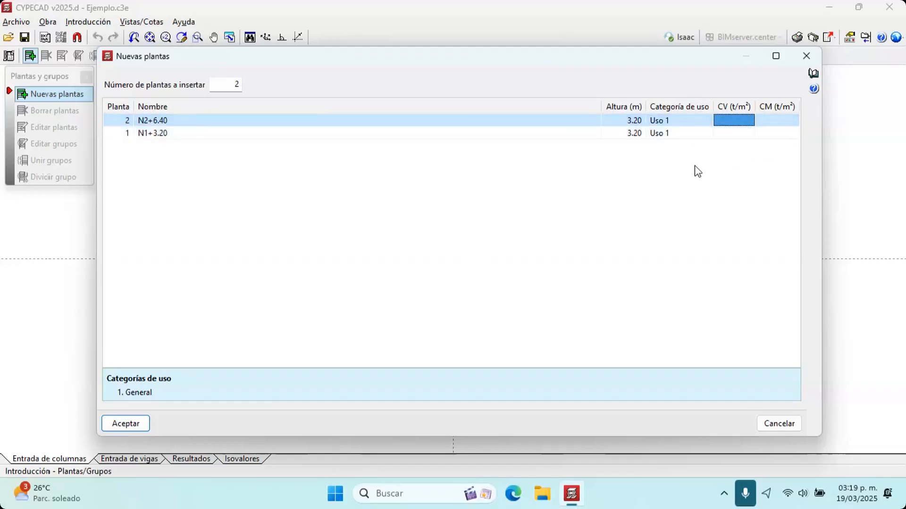
left_click_drag(765, 159, 743, 119)
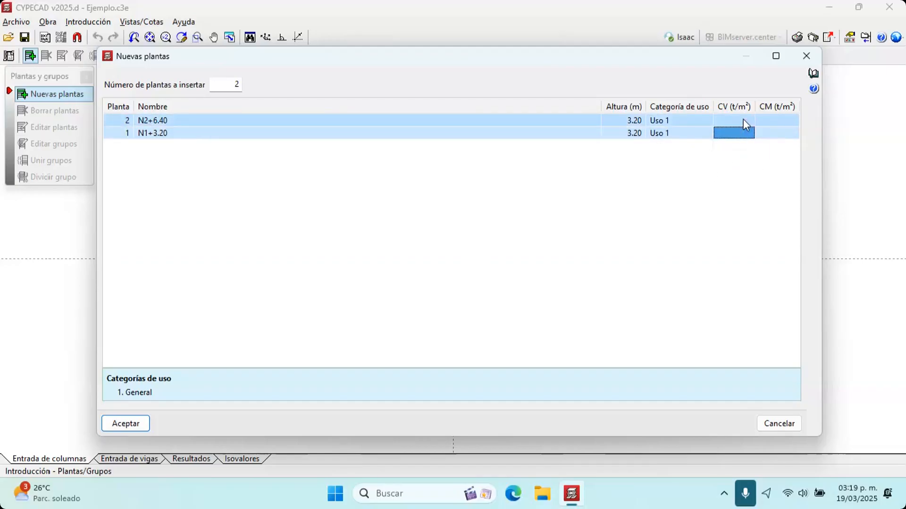
left_click(743, 119)
type("0.2")
key("Tab")
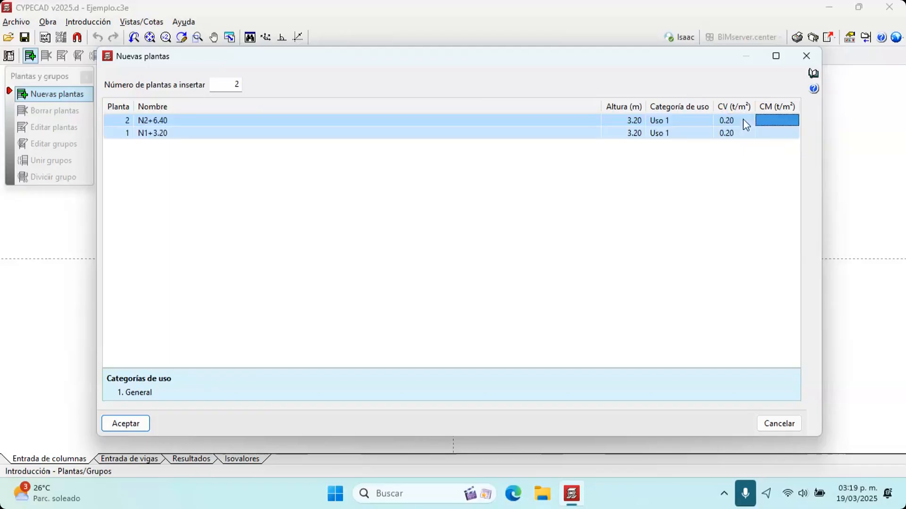
Set the dead load (CM) of both floors to 0.20 t/m² and accept the new floors
type(".")
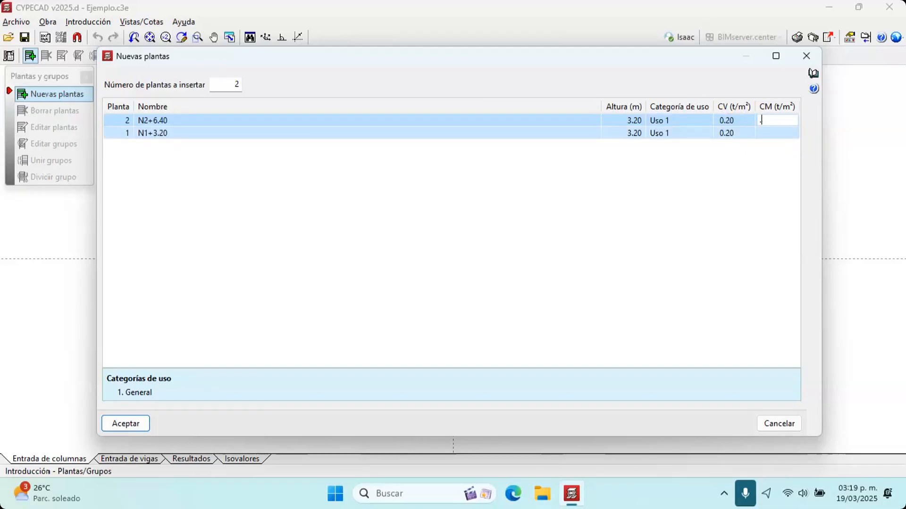
type("022")
key("Tab")
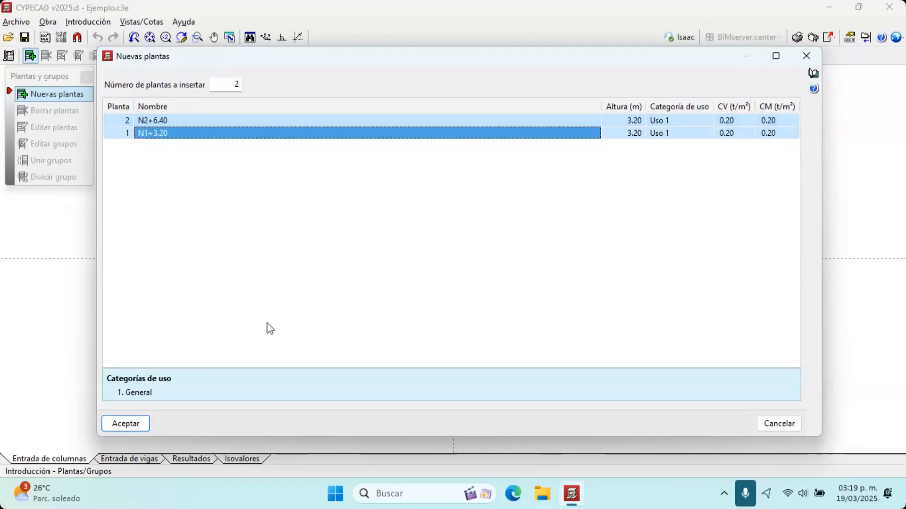
left_click(127, 424)
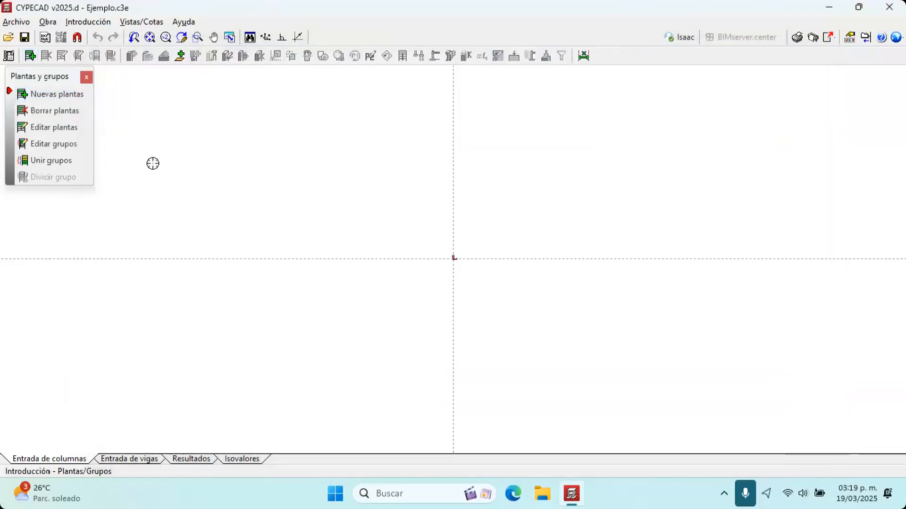
Open the floors for editing and rename the foundation level (Cimentación) as PB+0.00
left_click_drag(44, 77, 82, 104)
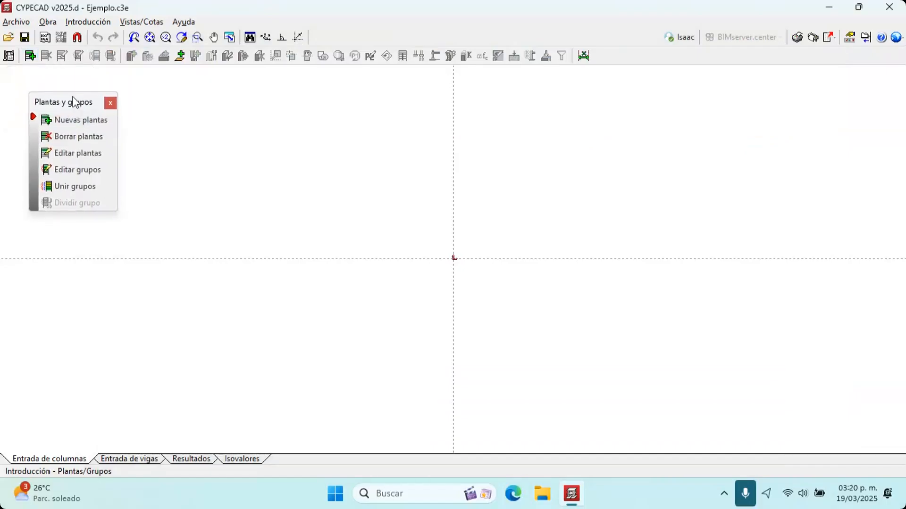
left_click(78, 148)
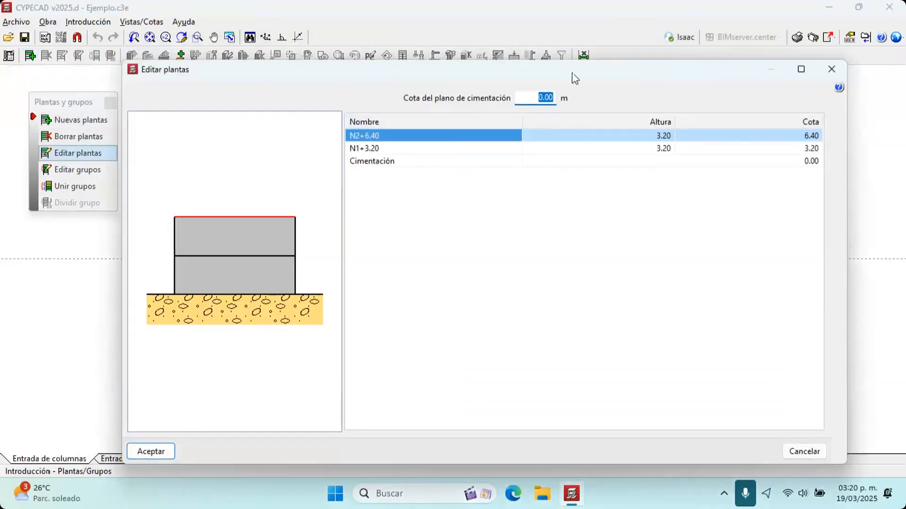
left_click_drag(572, 75, 627, 90)
left_click(438, 177)
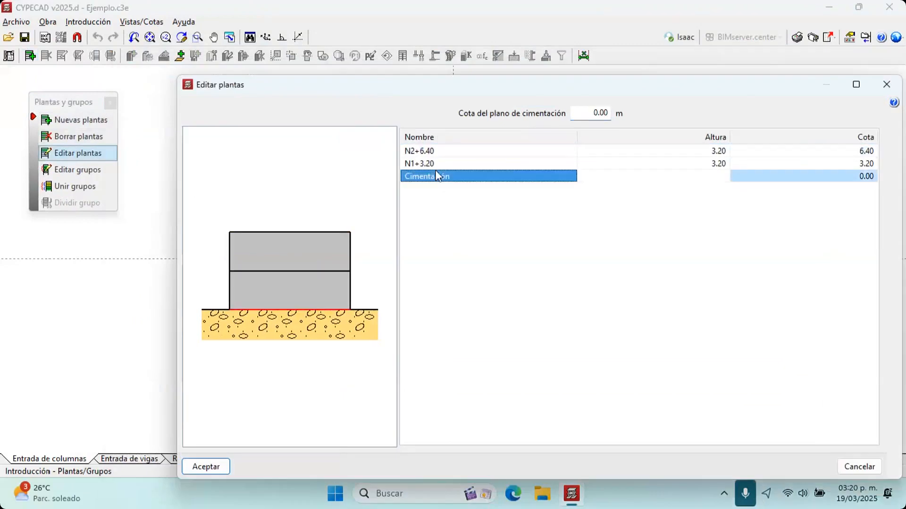
type("P")
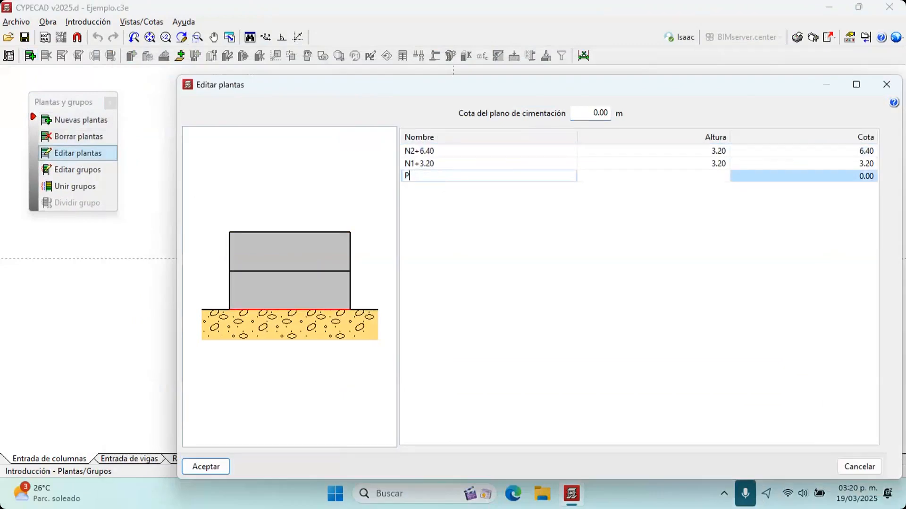
type("B+0.00")
key("Return")
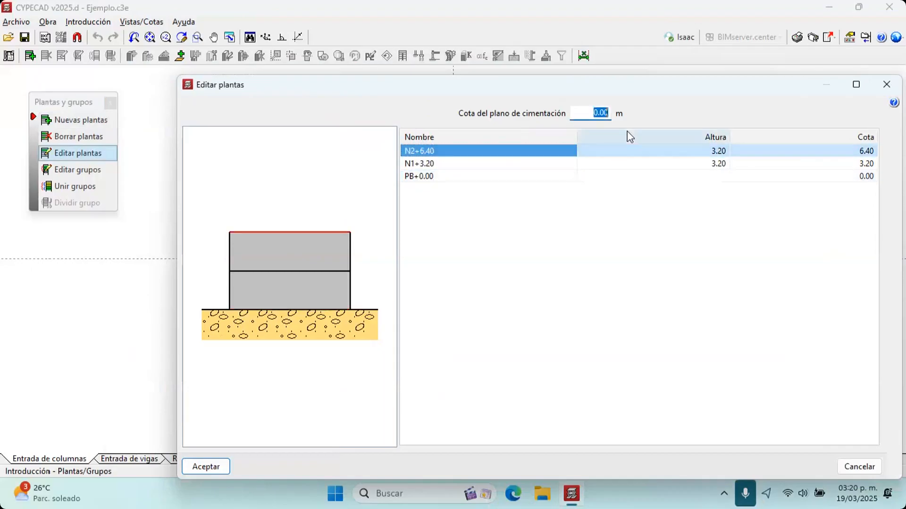
Try a foundation plane elevation of -2 m and restore it to 0 m
type("-2")
key("Return")
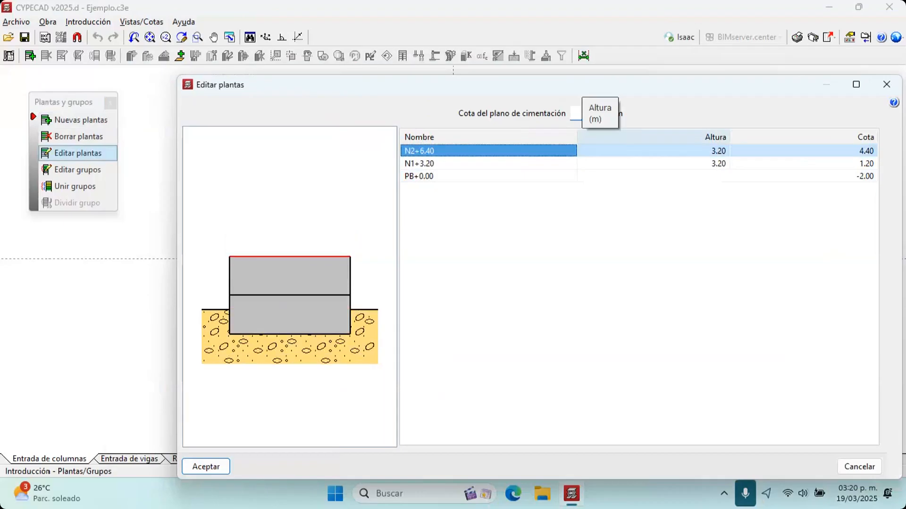
left_click_drag(579, 117, 612, 114)
type("0")
key("Return")
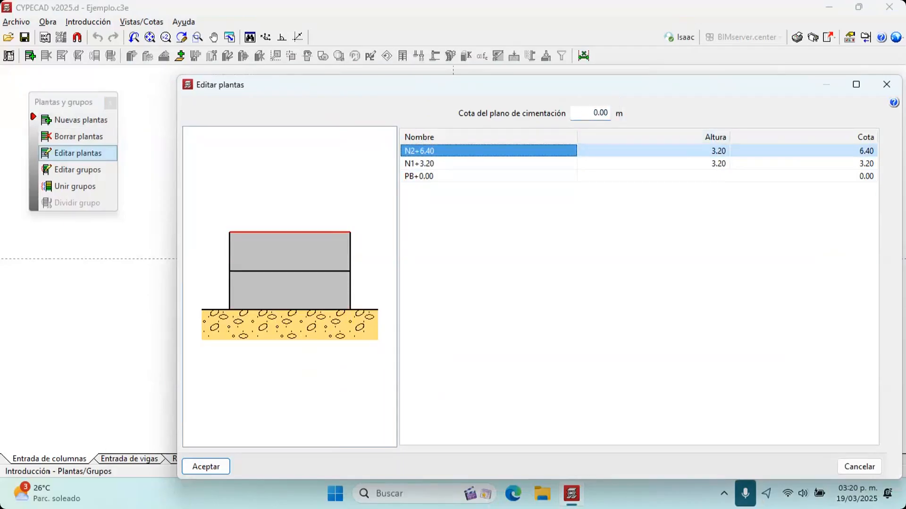
Accept the floor edits and start defining a new column
left_click(217, 470)
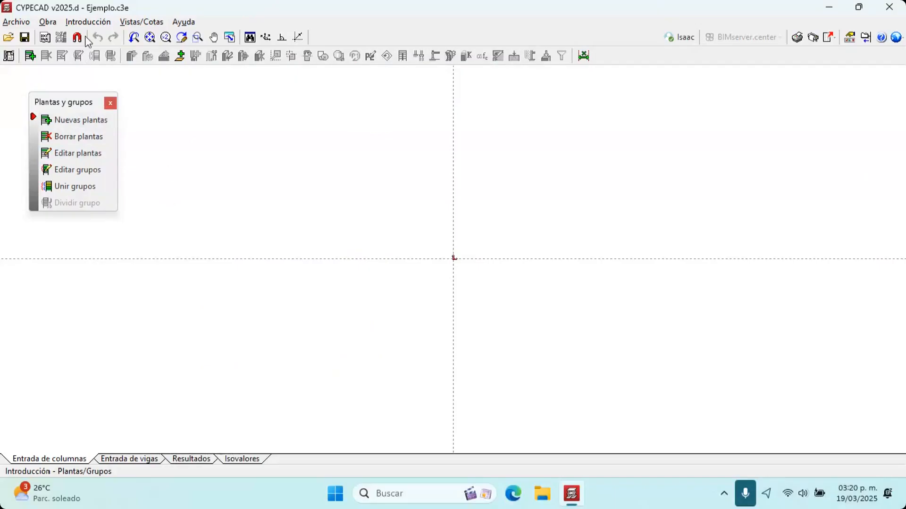
double_click(61, 7)
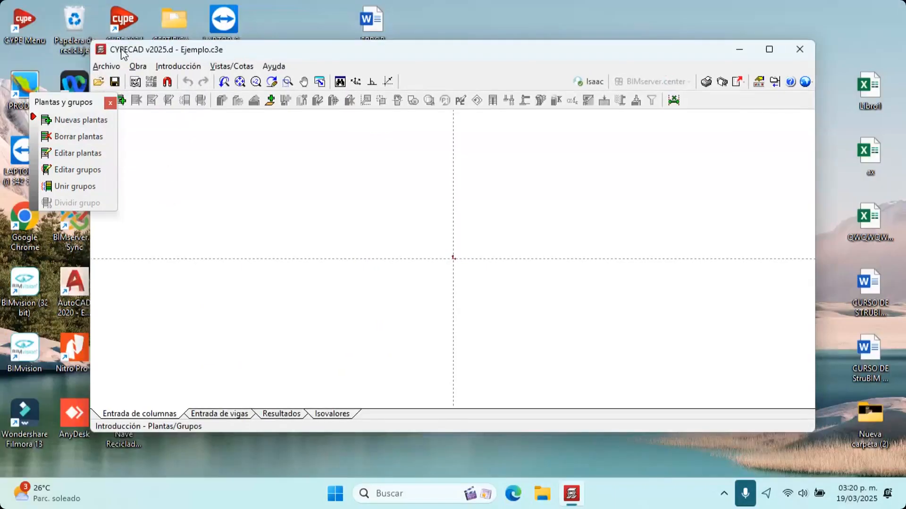
double_click(122, 51)
left_click(88, 19)
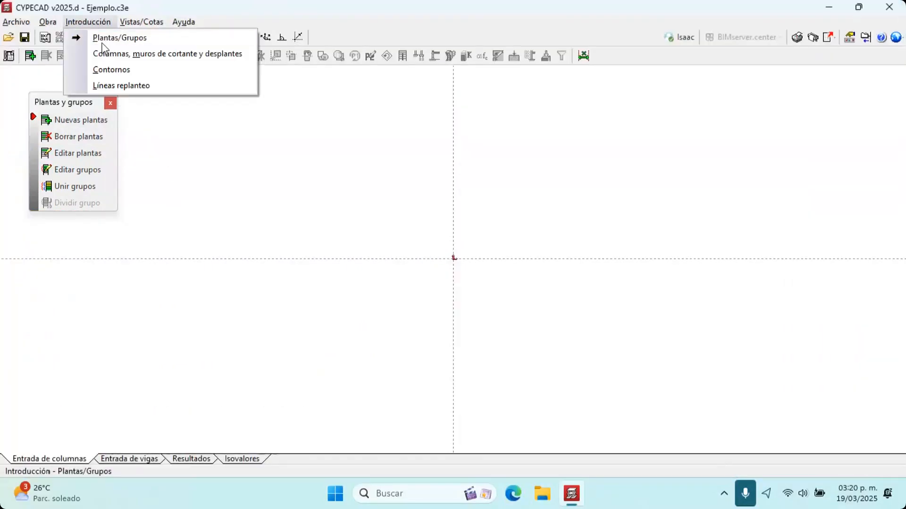
left_click(107, 53)
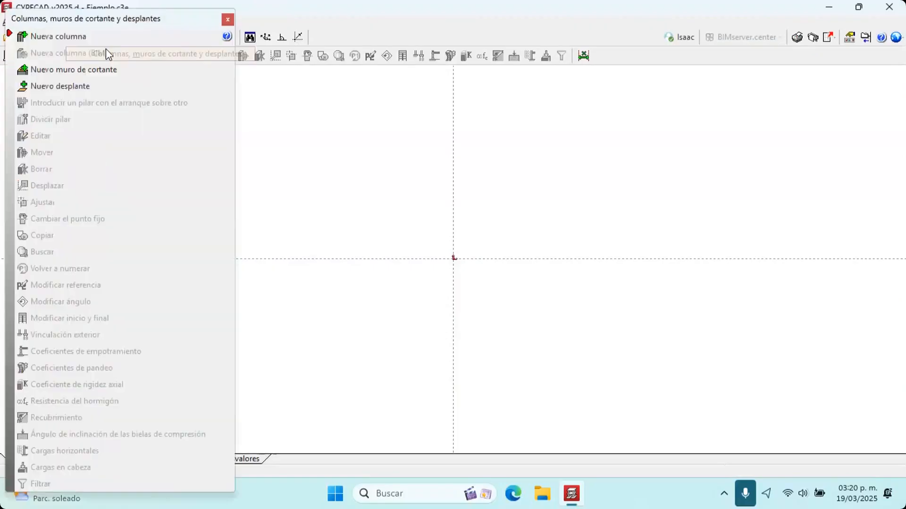
left_click(81, 36)
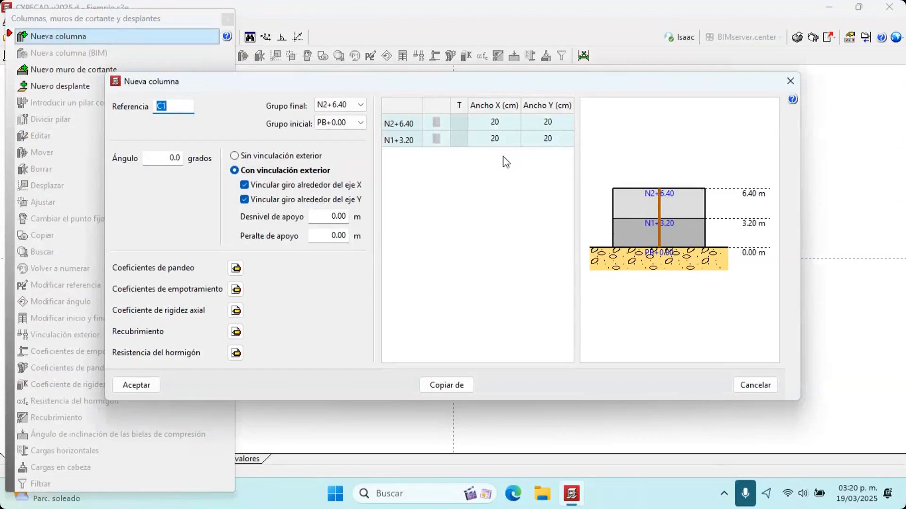
Examine the section types offered for the column's N1+3.20 stretch in concrete, steel, timber, composite and generic material
left_click(438, 137)
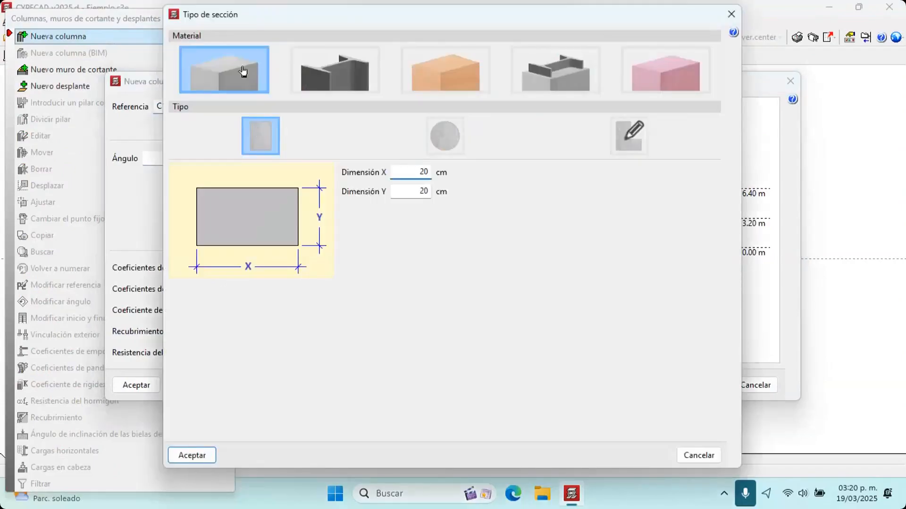
left_click(437, 138)
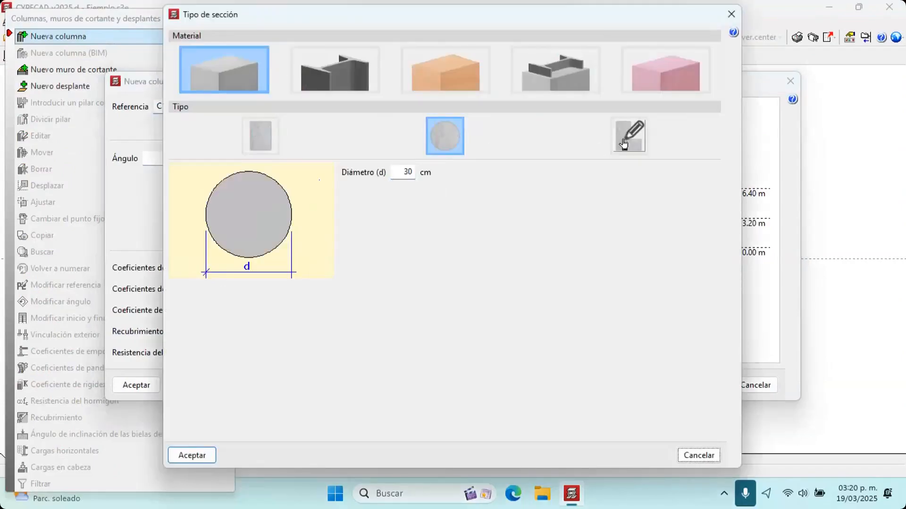
left_click(623, 143)
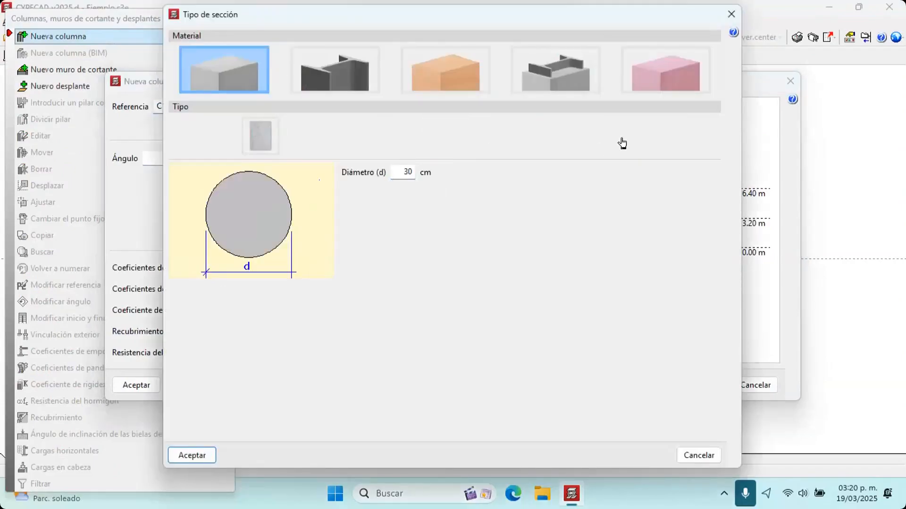
left_click(308, 93)
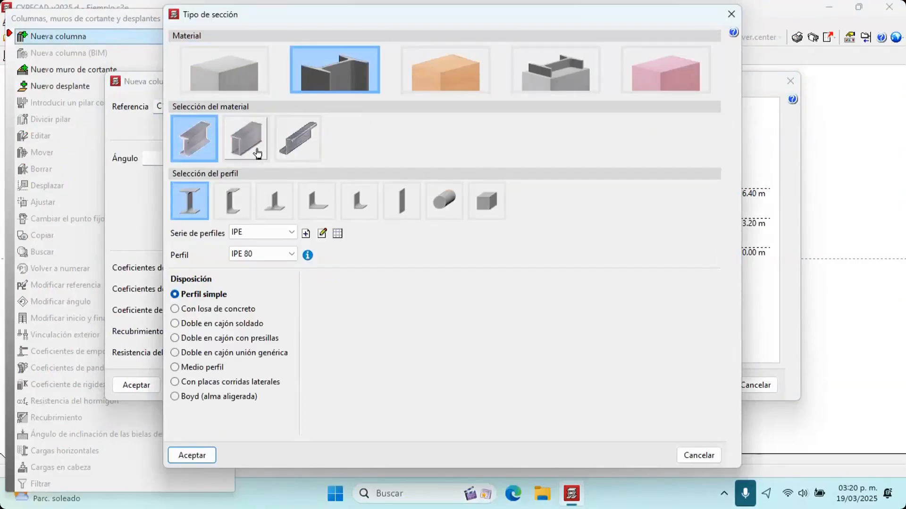
left_click(423, 80)
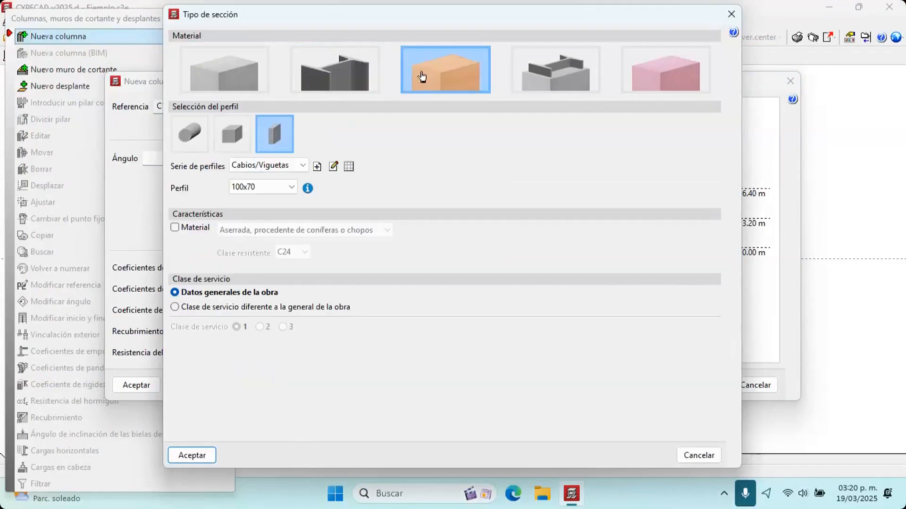
left_click(189, 134)
left_click(231, 133)
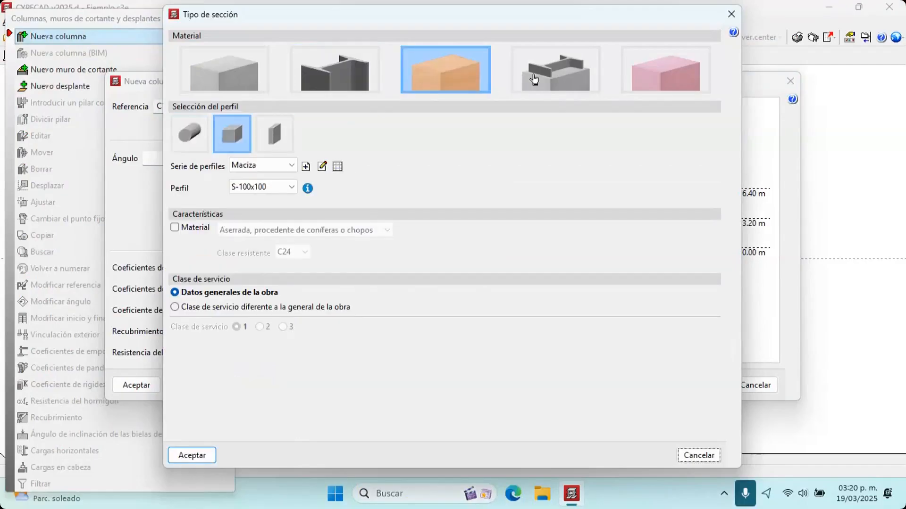
left_click(533, 79)
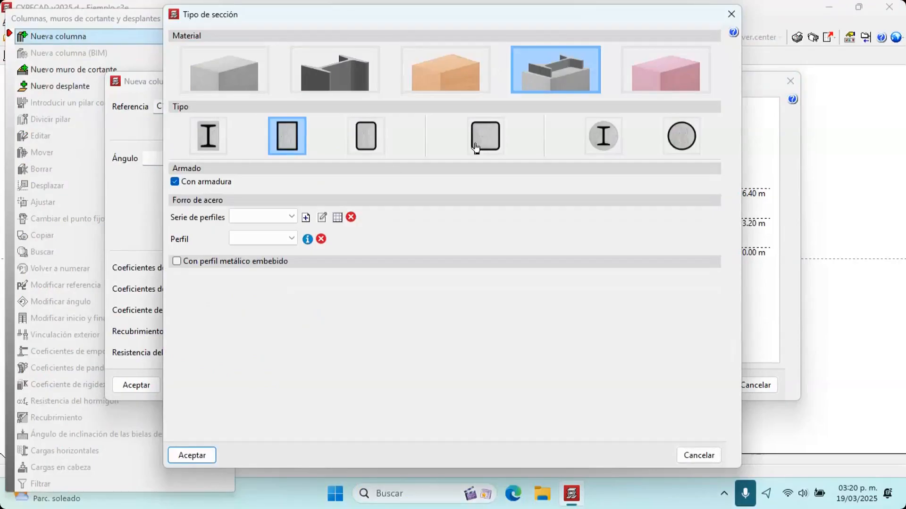
left_click(655, 95)
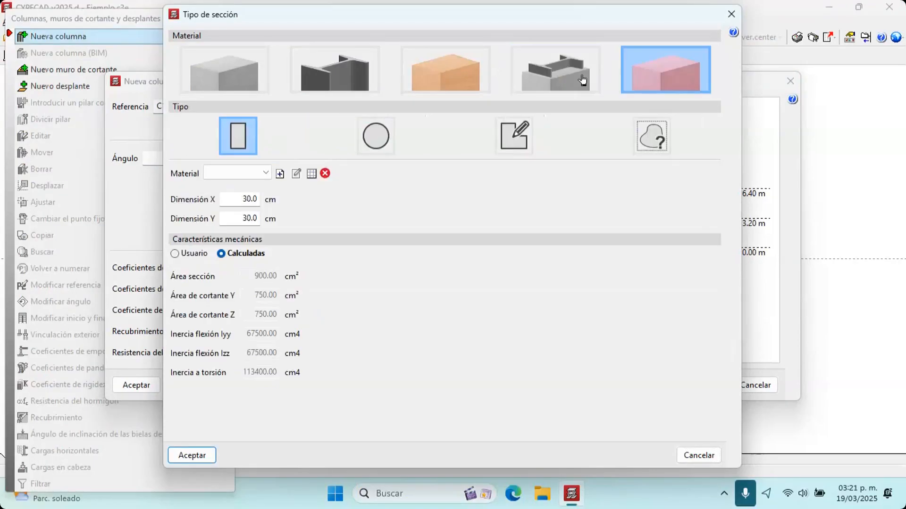
Choose the rectangular concrete section for the column's N1+3.20 stretch and accept it
left_click(247, 72)
left_click(260, 137)
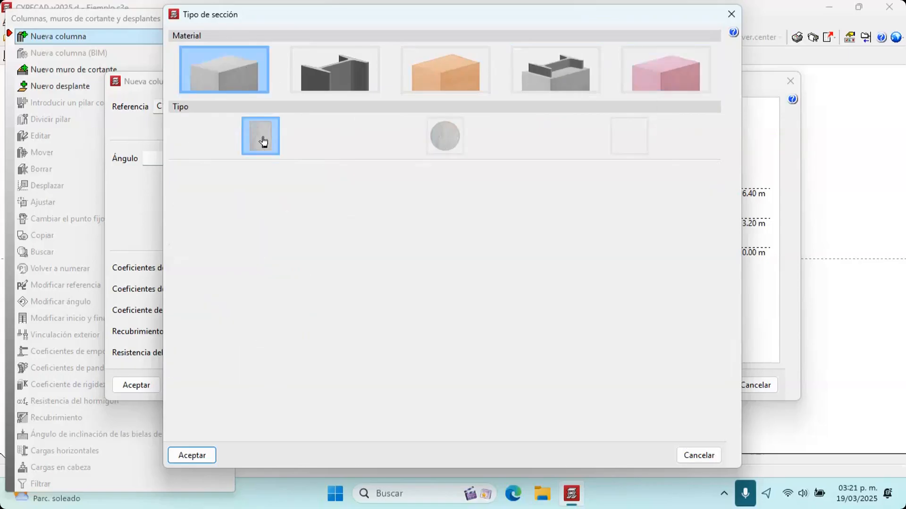
left_click(191, 455)
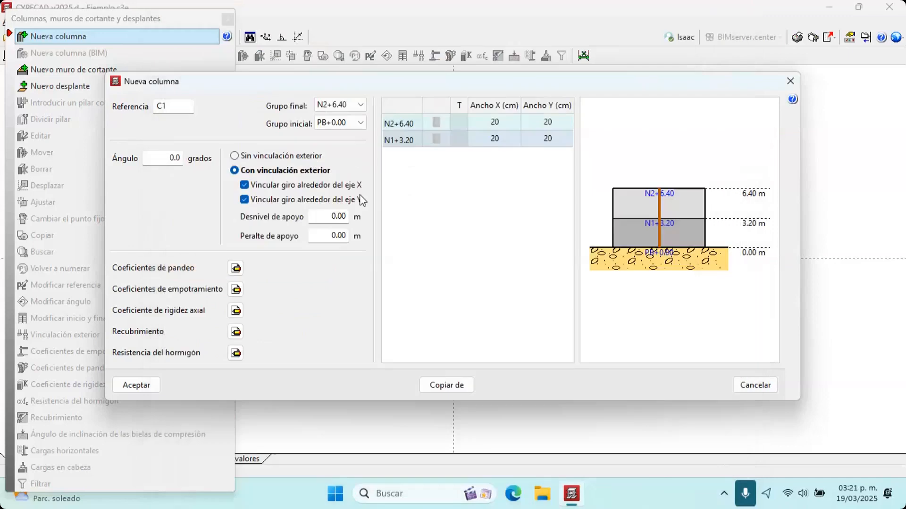
Set the column reference to A and check its group choices, keeping PB+0.00 as initial and N2+6.40 as final
left_click_drag(173, 101, 140, 99)
type("A")
left_click(357, 124)
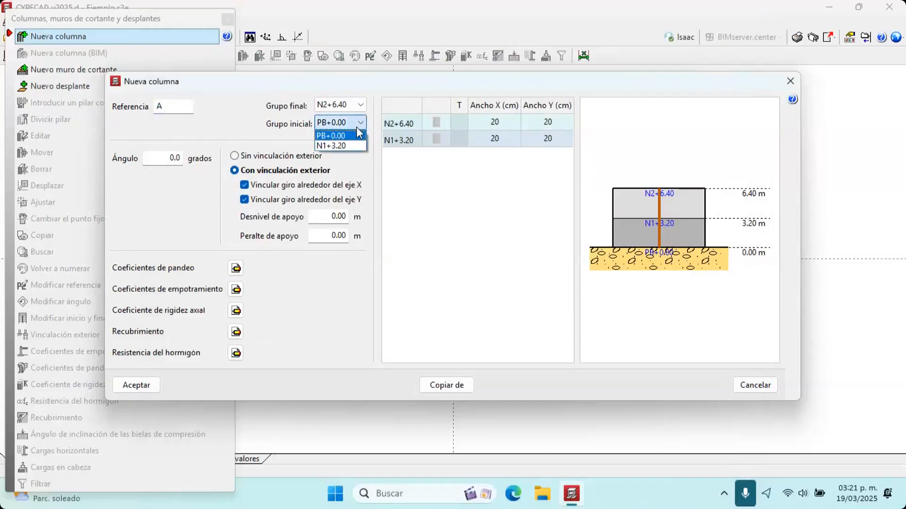
left_click(354, 123)
left_click(353, 108)
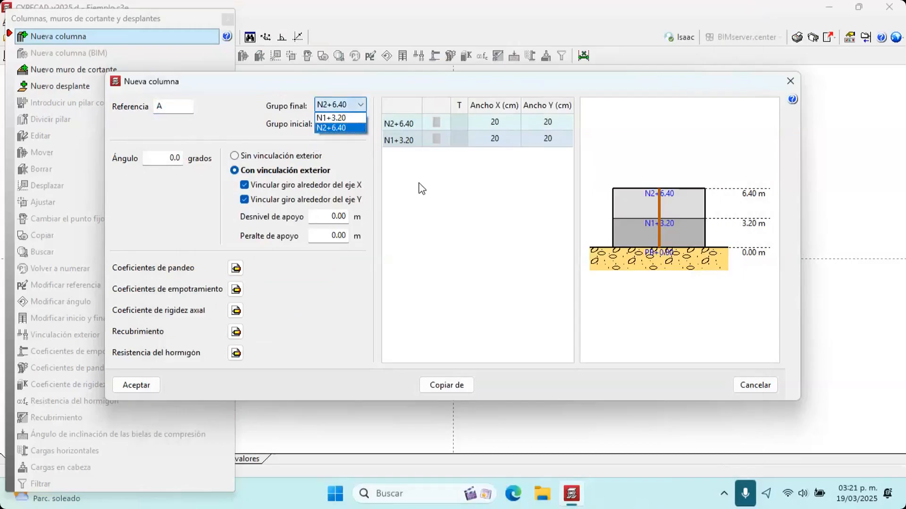
left_click(419, 184)
key("Tab")
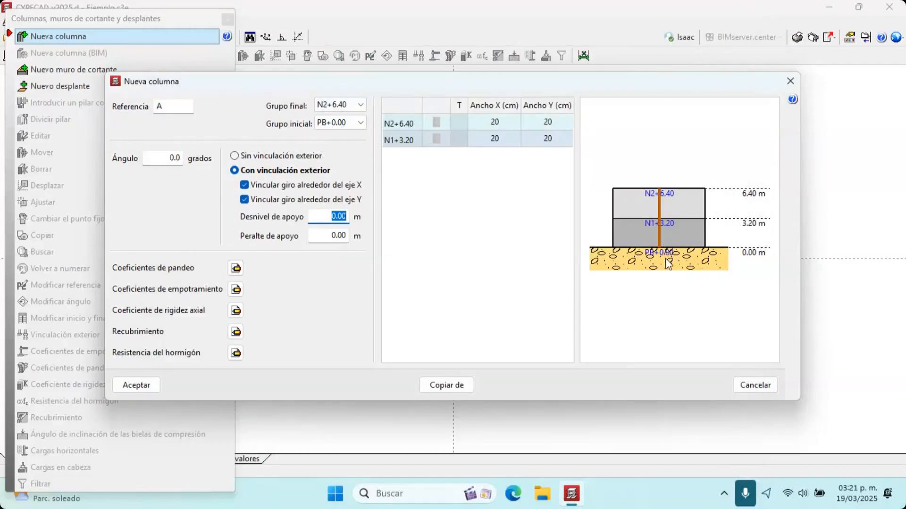
Try the column without external fixity (Sin vinculación exterior) and return it to Con vinculación exterior
left_click(290, 157)
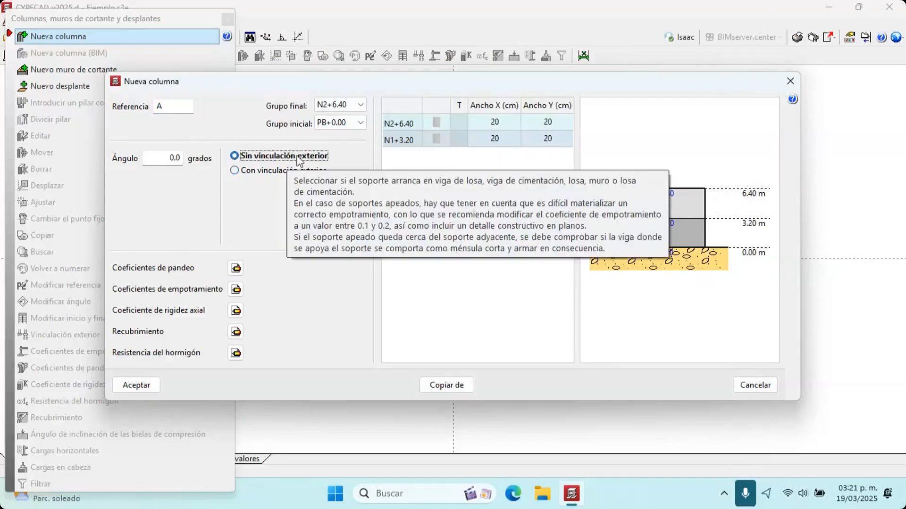
left_click(272, 171)
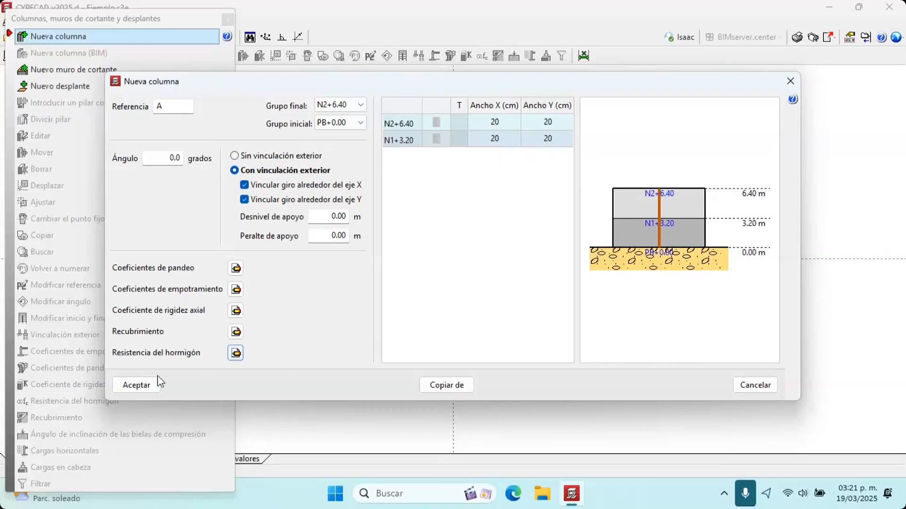
Accept the column settings, insert column A at the drawing origin and centre its section on that point
left_click(141, 384)
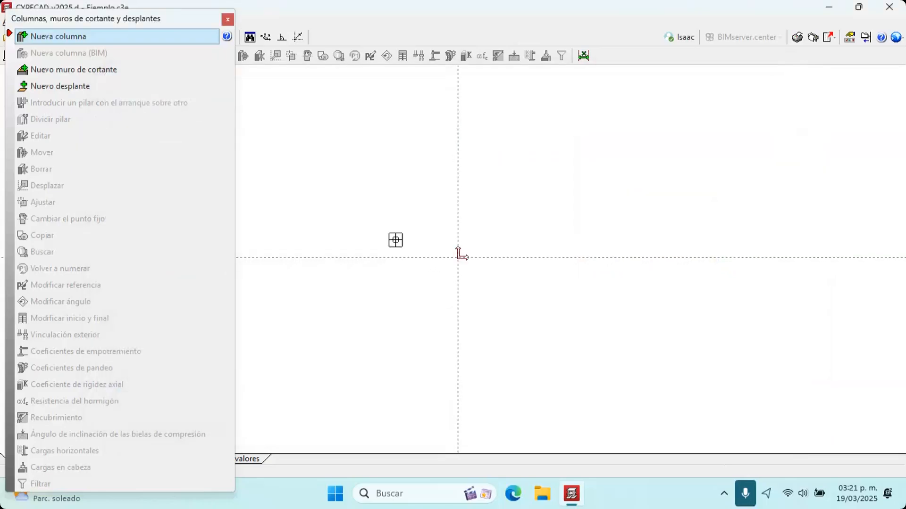
left_click(467, 260)
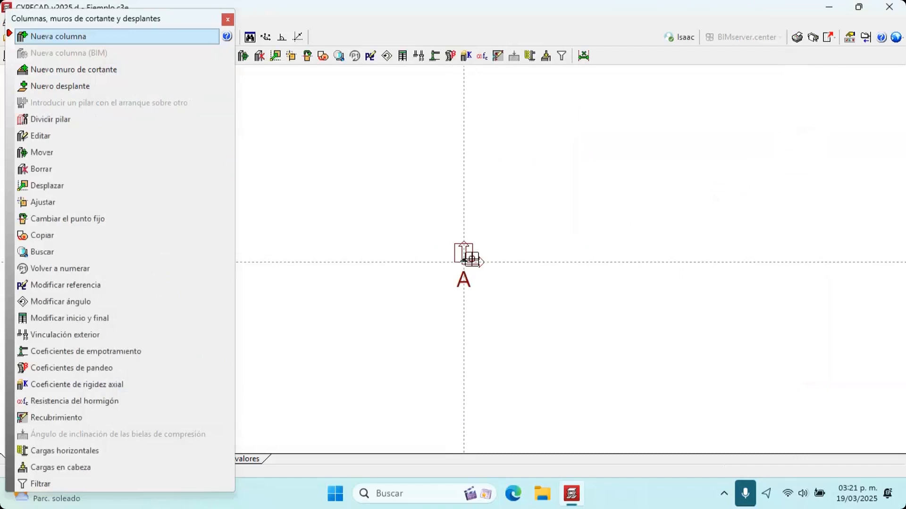
left_click(462, 263)
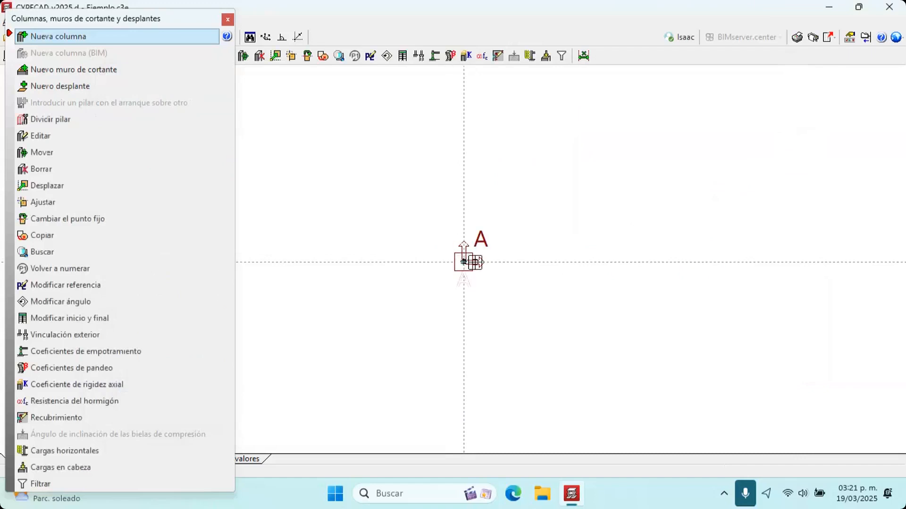
scroll(451, 288, "up", 1)
scroll(466, 255, "down", 2)
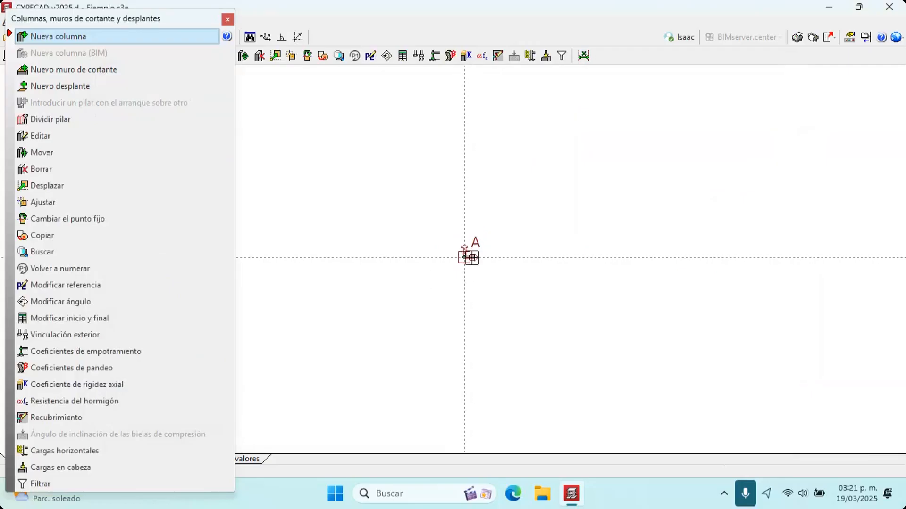
Add column B 5 m along X from column A and column C 4 m beyond B
left_click(503, 258)
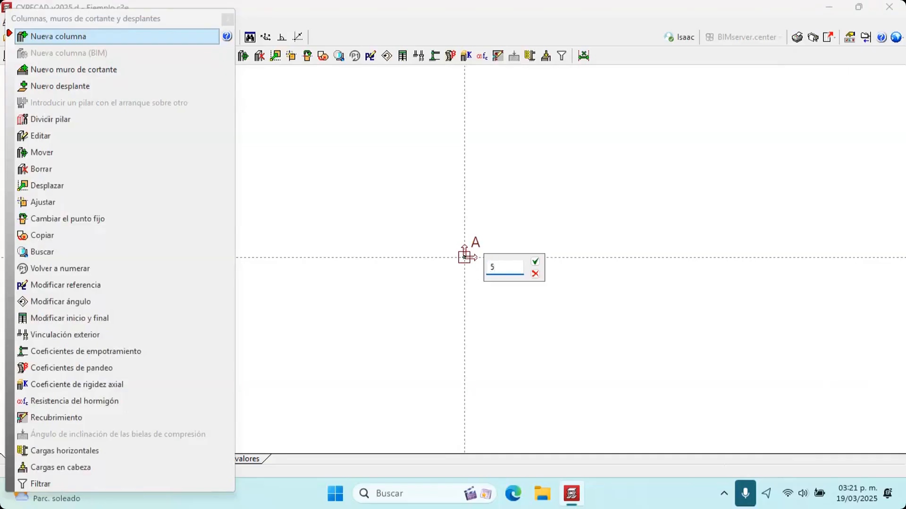
key("Return")
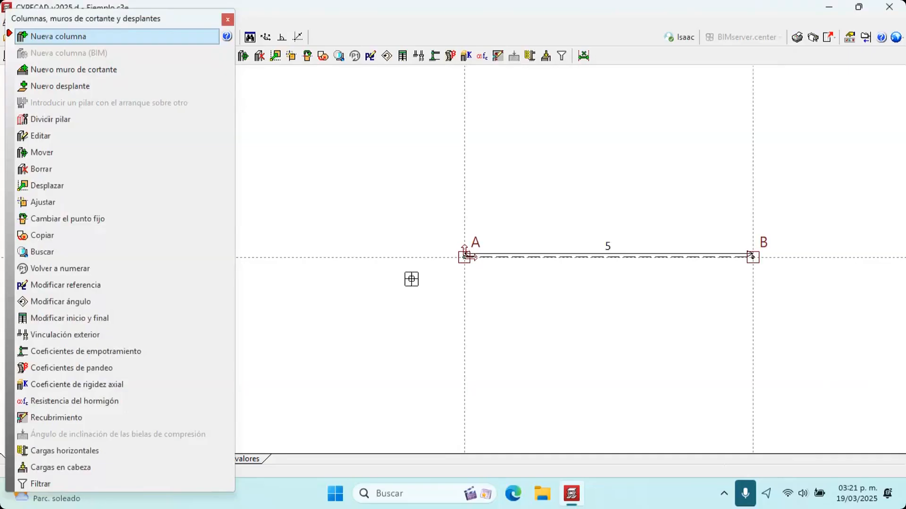
scroll(671, 264, "down", 1)
type("4")
key("Return")
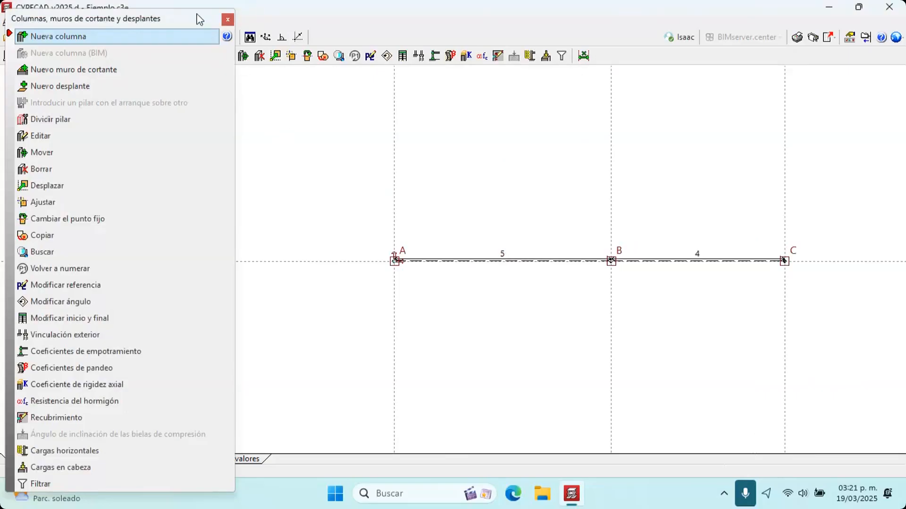
Open the template view management and start adding a DXF-DWG file
left_click_drag(196, 15, 205, 141)
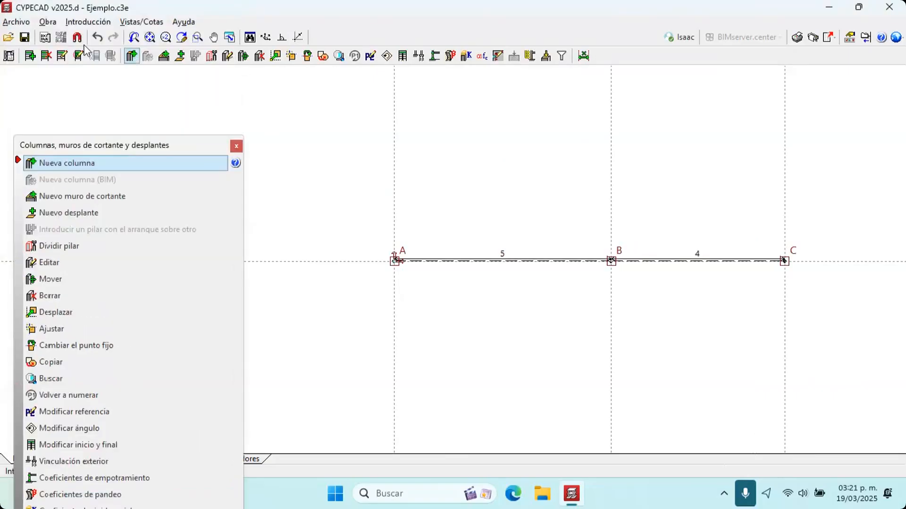
left_click(46, 36)
left_click(66, 59)
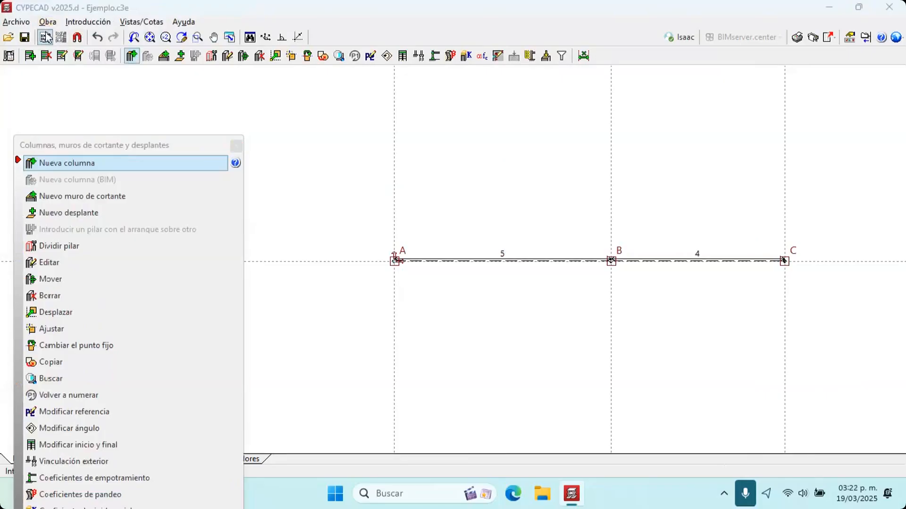
left_click(14, 30)
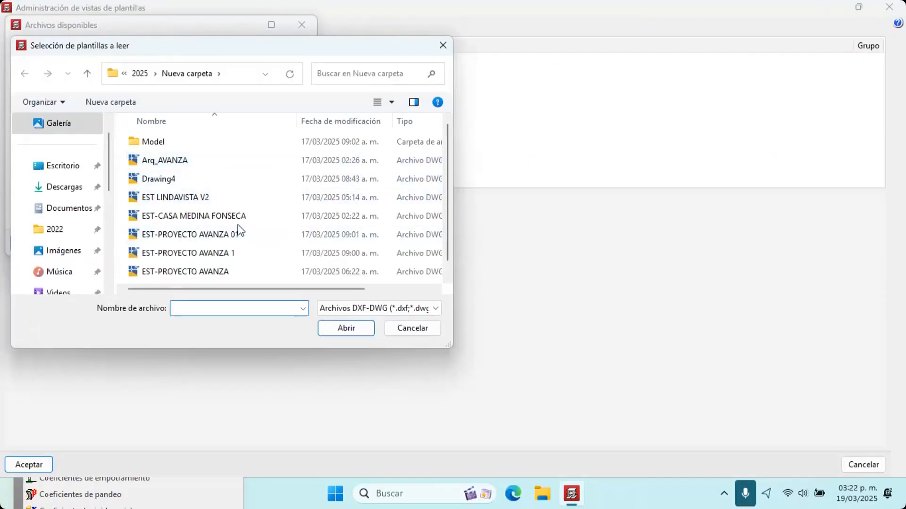
Load the CS48 130125_Arq drawing from the Prototipo Condominios Lote 47 Queretaro folder and accept it as a template view
scroll(213, 208, "down", 1)
scroll(174, 170, "up", 1)
left_click(139, 74)
scroll(197, 198, "down", 2)
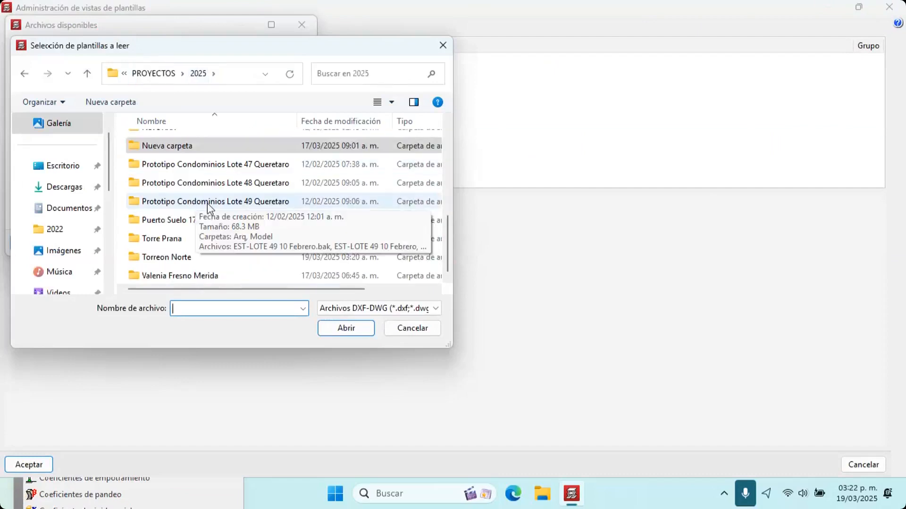
double_click(239, 164)
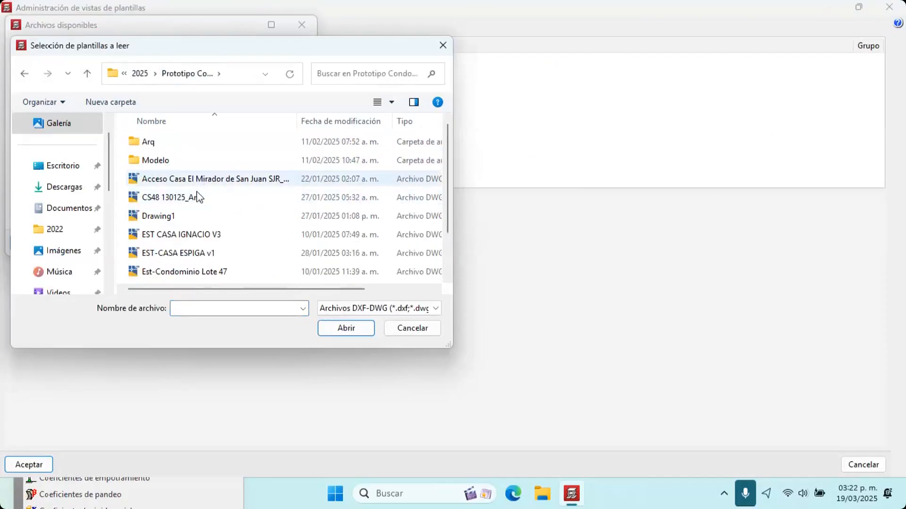
left_click(172, 198)
double_click(173, 199)
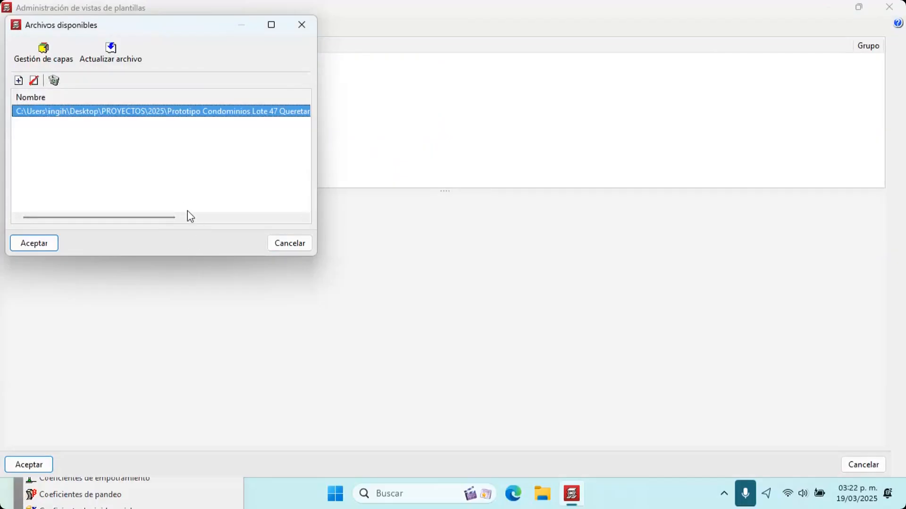
left_click(53, 243)
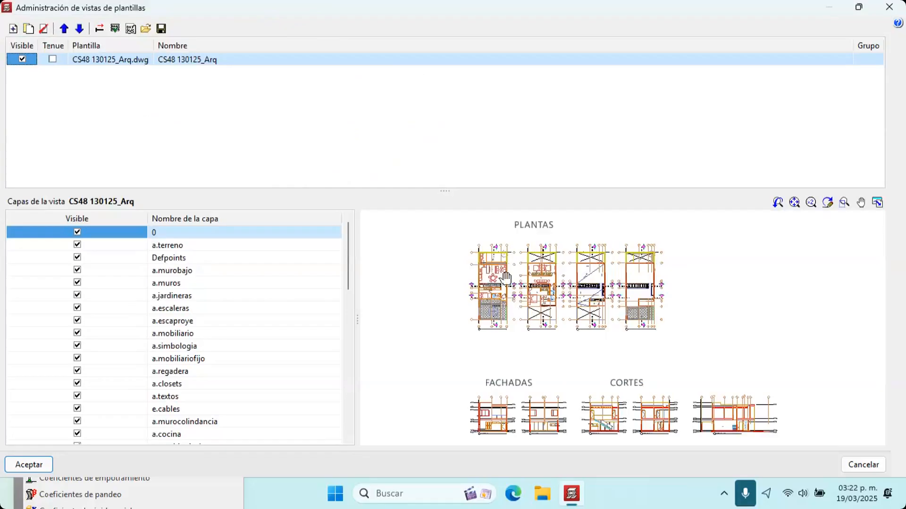
Rename the CS48 130125_Arq template view as Planta baja
middle_click_drag(505, 279, 495, 248)
middle_click_drag(558, 303, 563, 338)
scroll(504, 290, "up", 1)
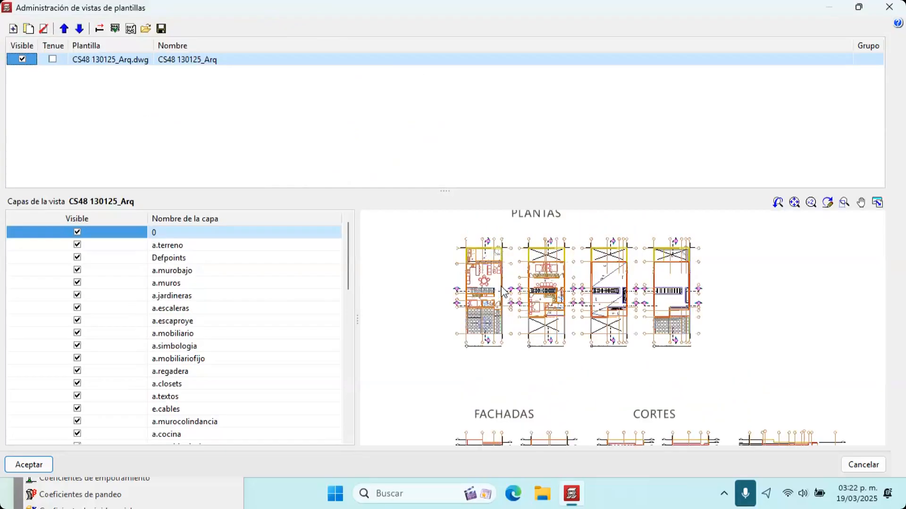
left_click(207, 65)
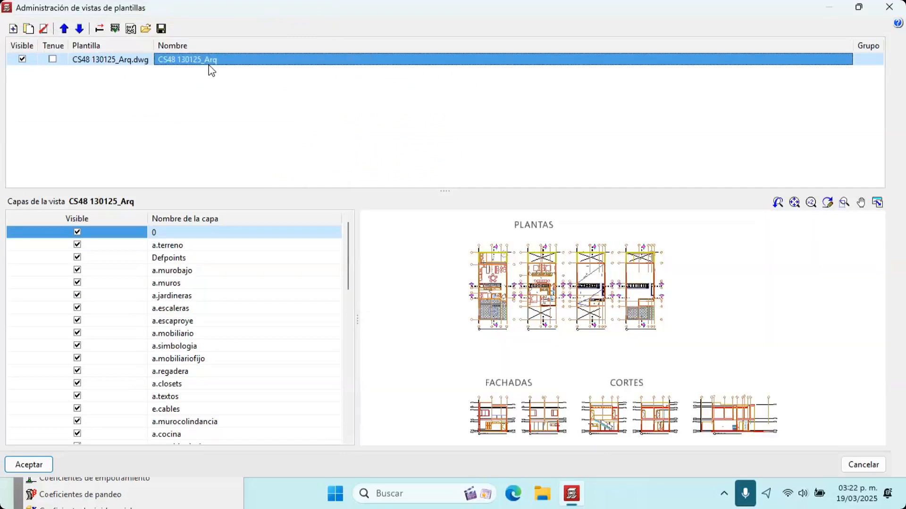
type("p")
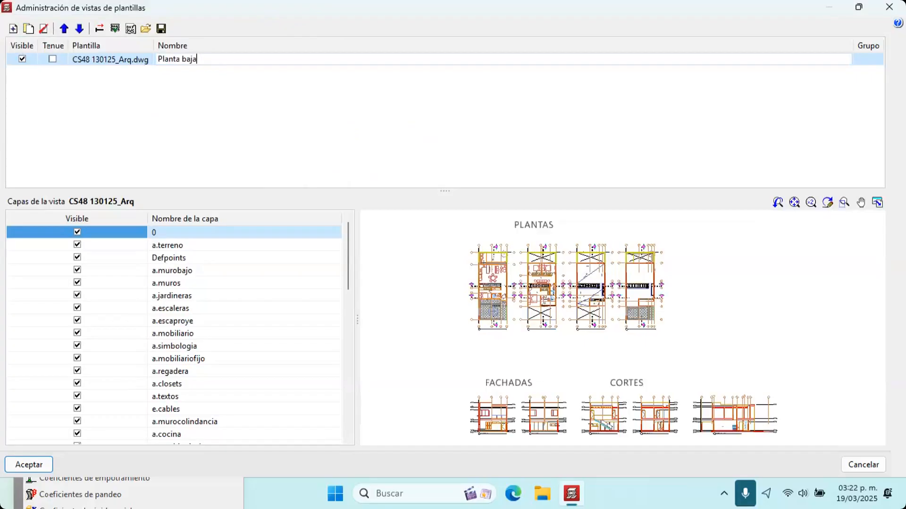
key("Return")
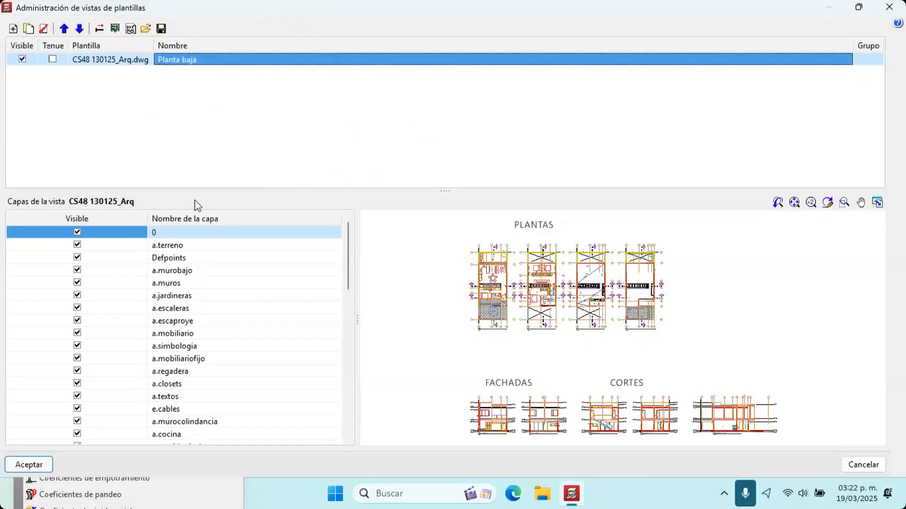
Open the view's transformation and limit the template to the ground-floor plan, the first drawing under PLANTAS
left_click(100, 29)
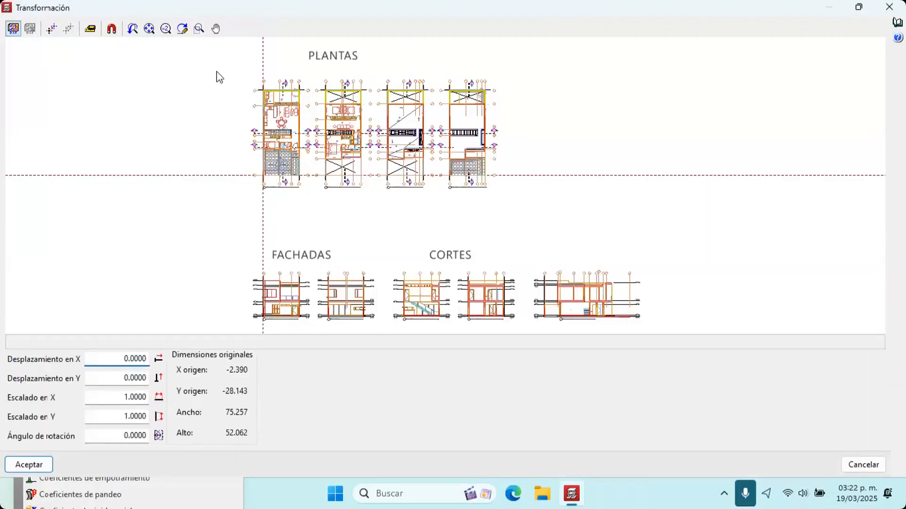
left_click_drag(228, 70, 315, 198)
left_click(199, 28)
left_click_drag(282, 151, 269, 136)
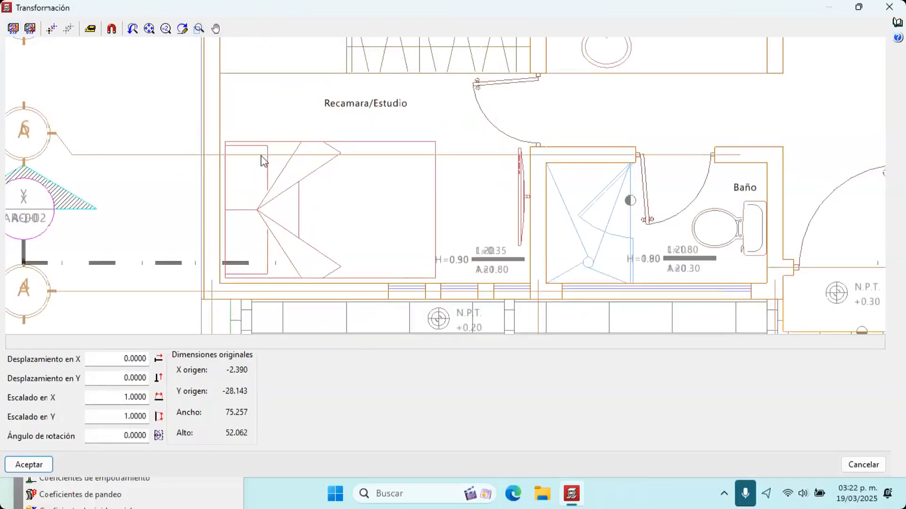
Fix the drawing origin at the axis intersection by the lower-left corner of the Recamara/Estudio and accept the transformation
left_click(52, 28)
left_click(212, 291)
scroll(213, 229, "down", 8)
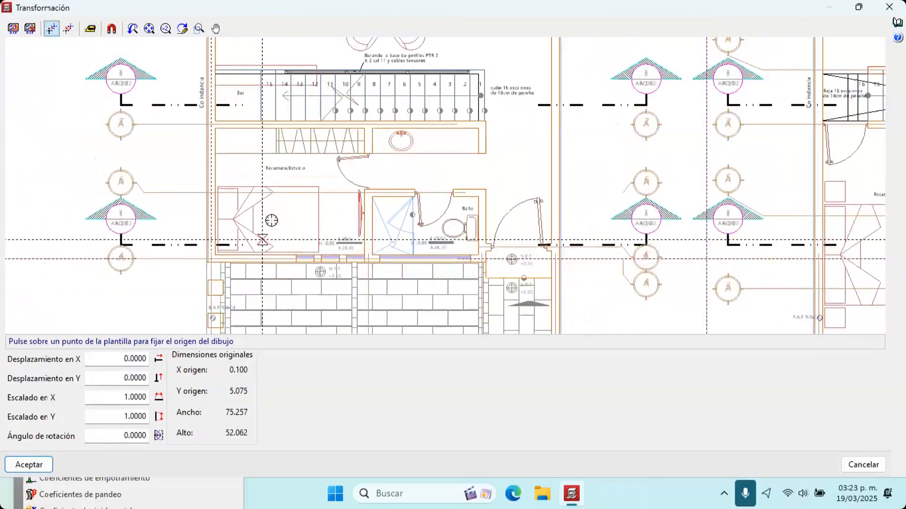
scroll(322, 226, "up", 2)
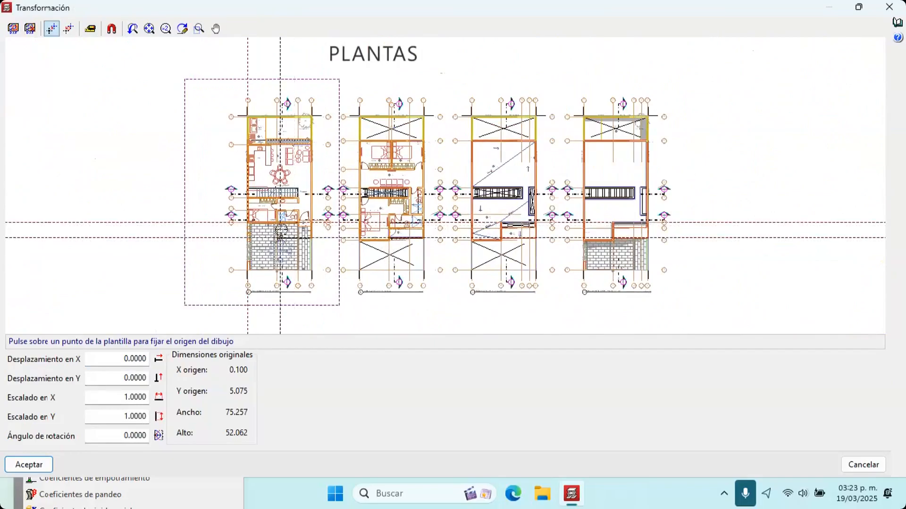
left_click(49, 466)
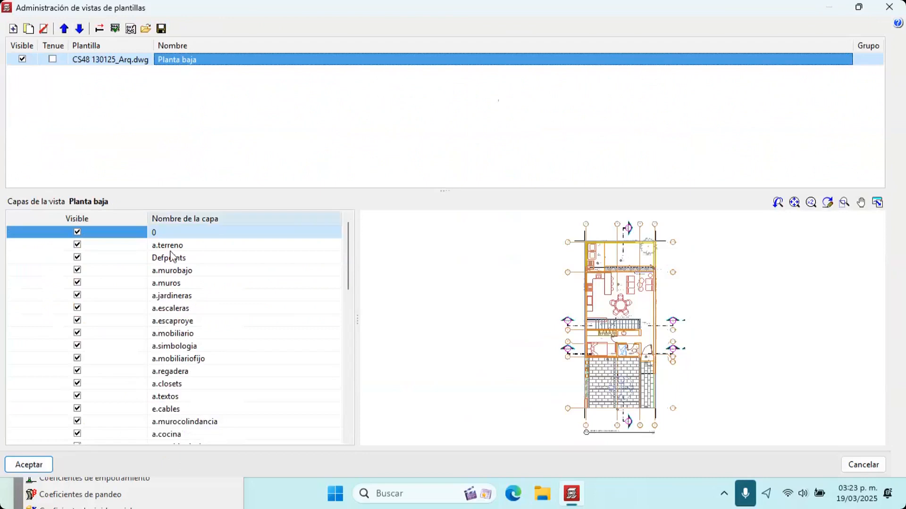
Hide the a.terreno, a.jardineras, a.escaleras, a.mobiliariofijo and a.regadera layers of the Planta baja view
left_click(92, 246)
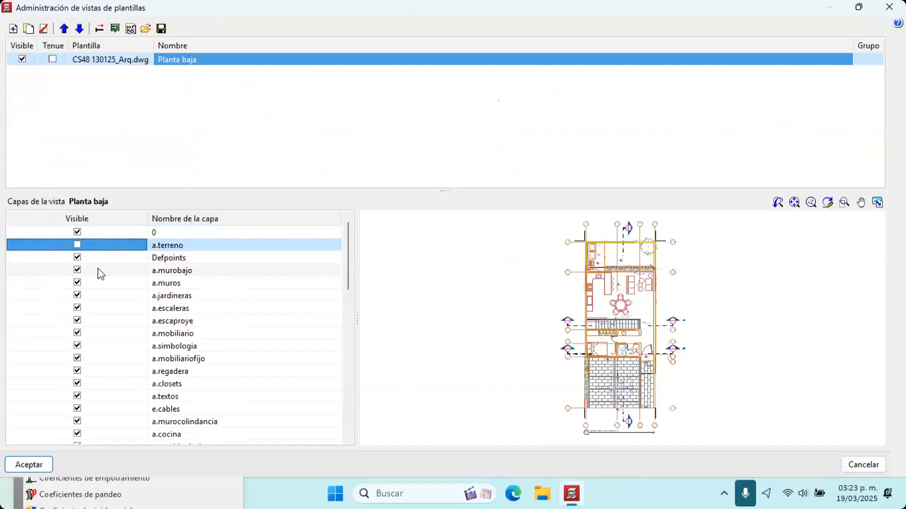
left_click(101, 297)
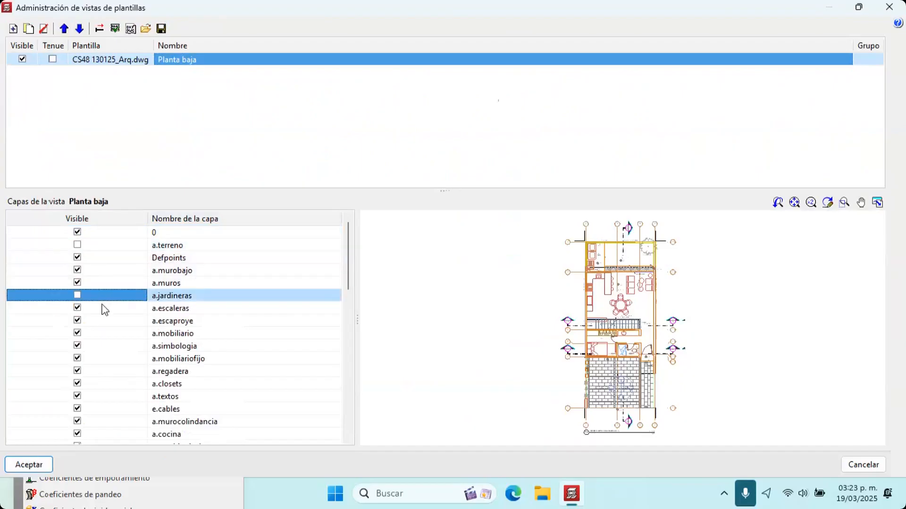
left_click(103, 310)
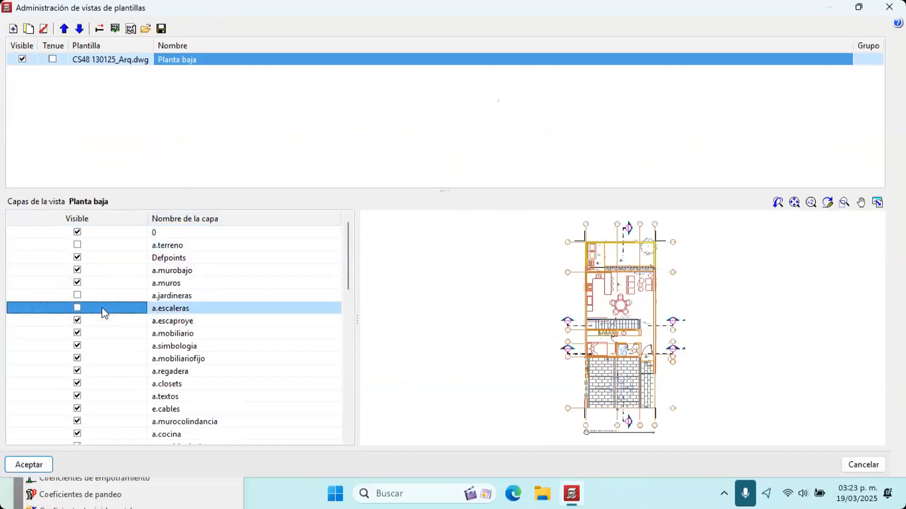
left_click(108, 360)
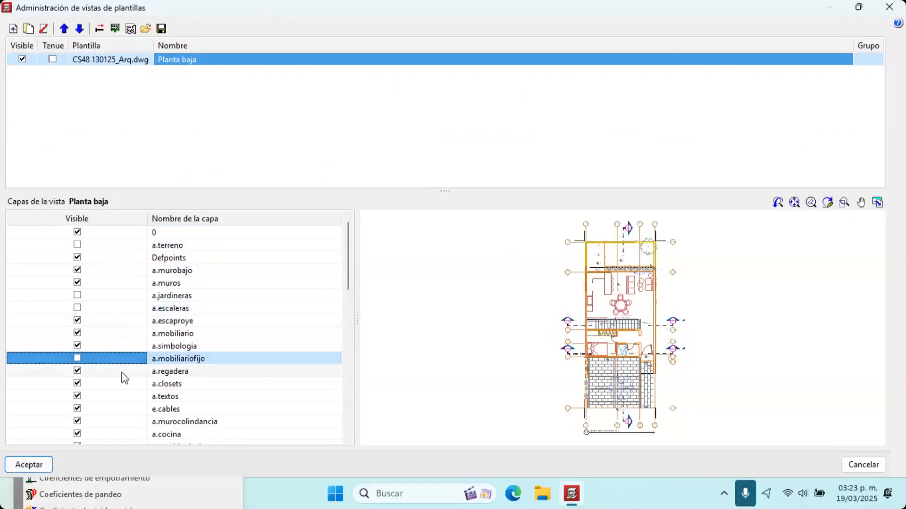
left_click(122, 373)
Hide the a.vegetacion, a.pendientes and a.adoquin layers of the Planta baja view and check the plan's preview
scroll(121, 387, "down", 2)
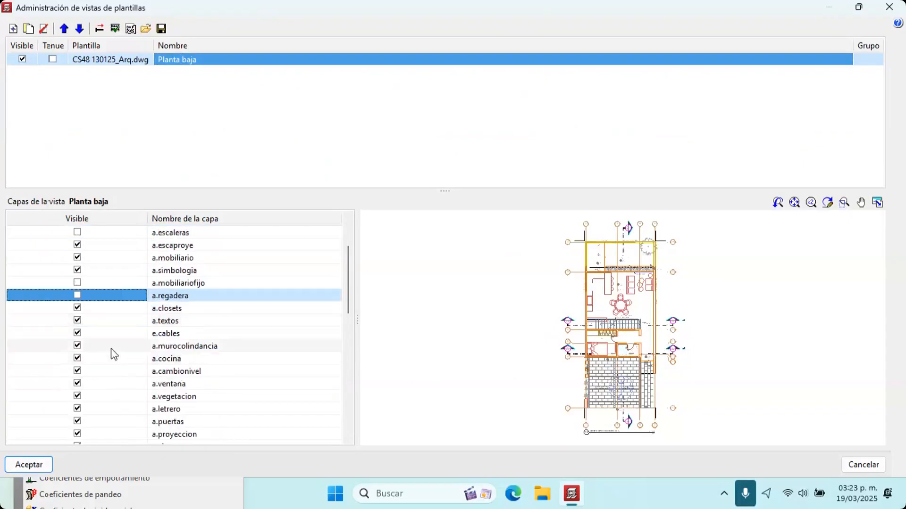
scroll(111, 387, "down", 1)
left_click(110, 363)
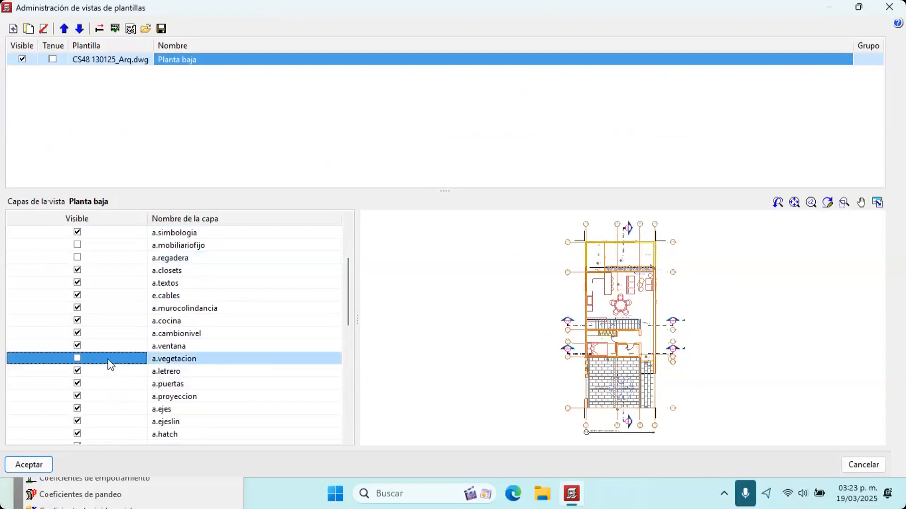
scroll(115, 392, "down", 2)
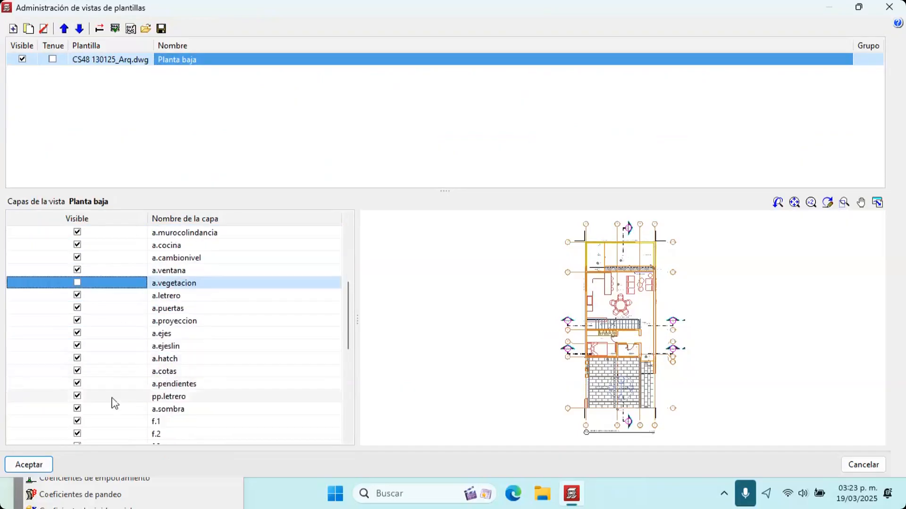
left_click(110, 385)
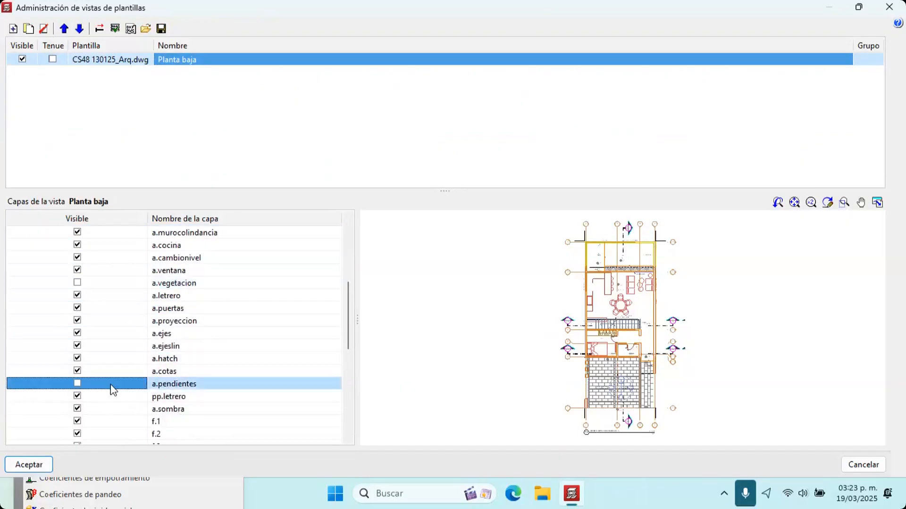
scroll(117, 396, "down", 6)
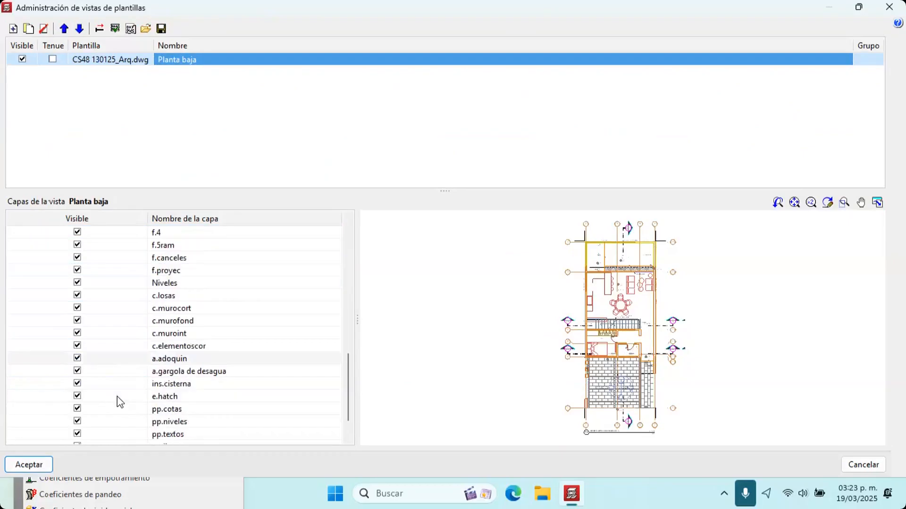
left_click(108, 361)
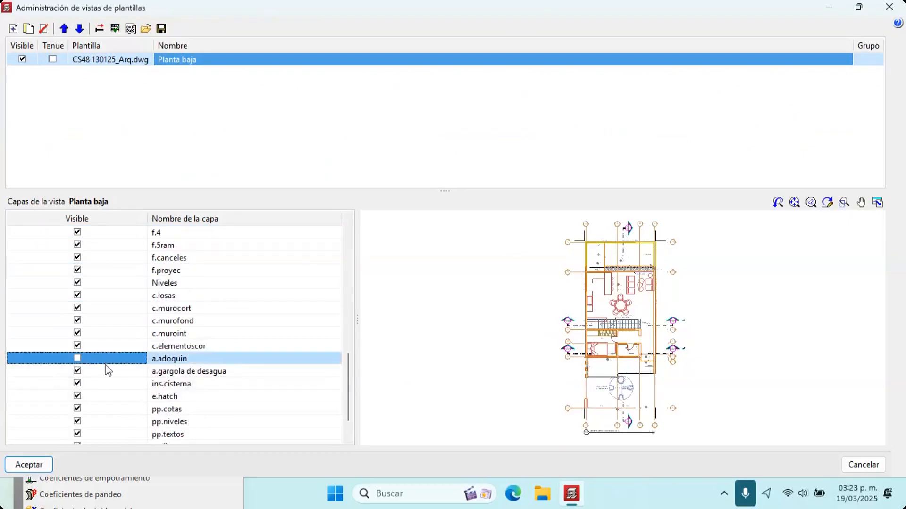
scroll(627, 340, "up", 4)
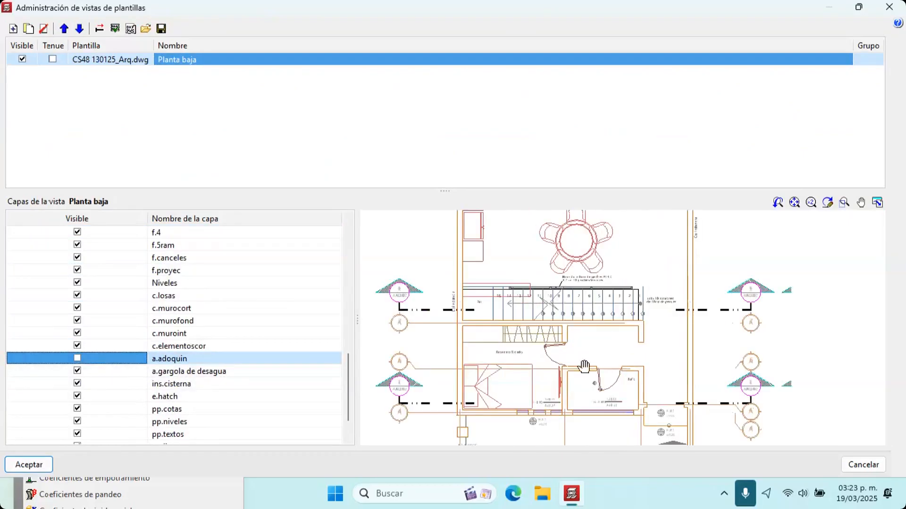
scroll(249, 372, "down", 1)
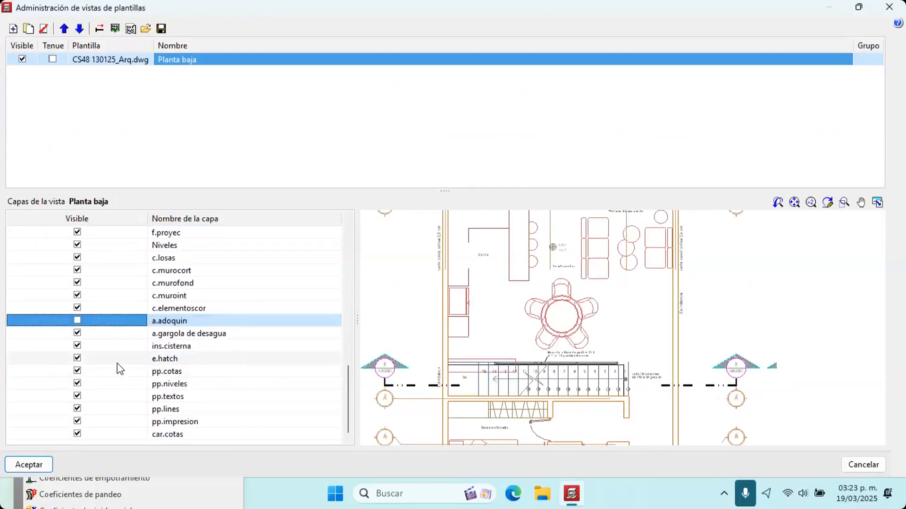
Accept the template view's layer settings and assign the Planta baja view to all groups
scroll(196, 337, "up", 3)
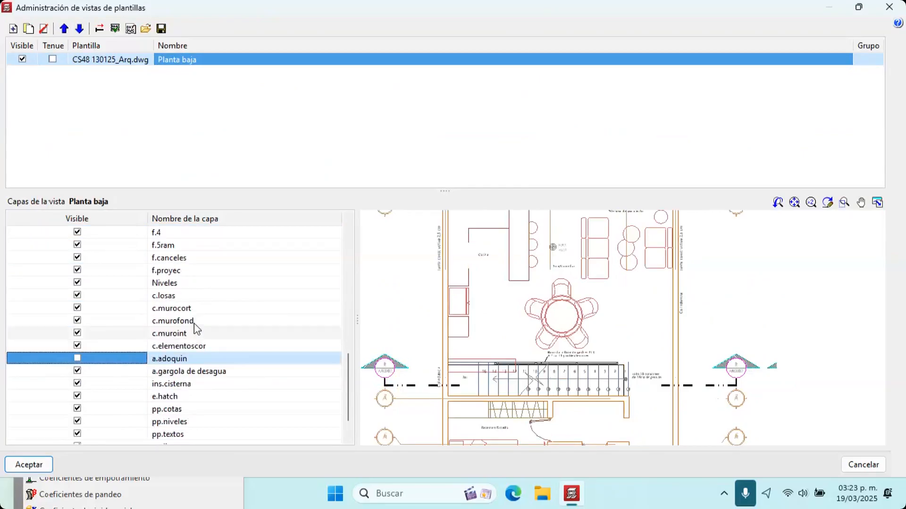
left_click(44, 465)
left_click_drag(407, 230, 534, 230)
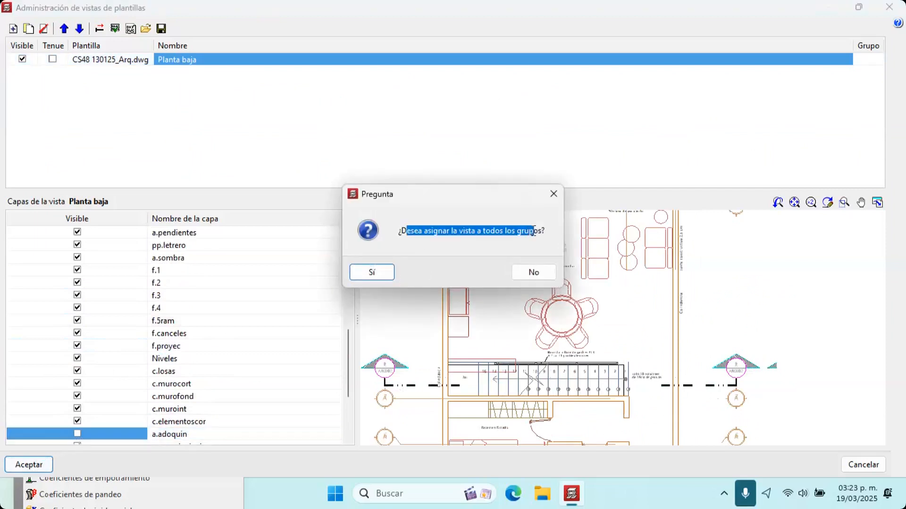
left_click(372, 273)
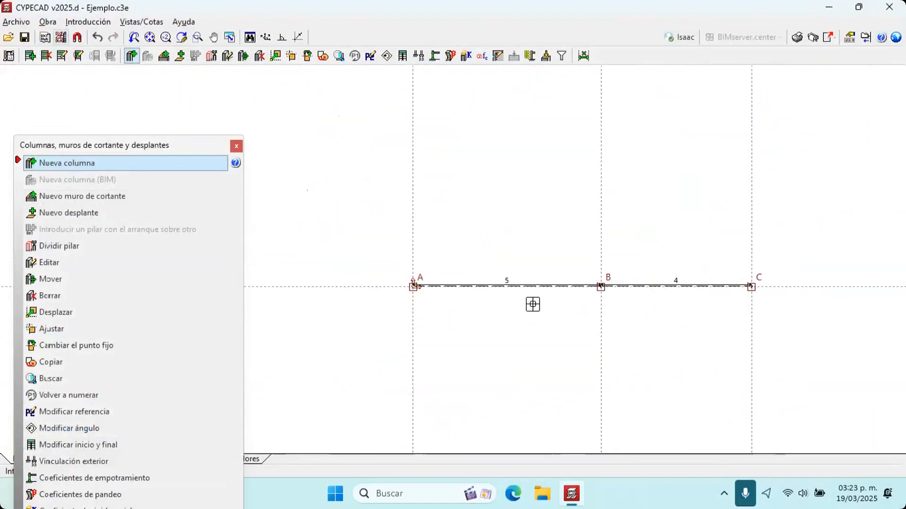
Delete column B, the intermediate column between A and C
scroll(519, 302, "up", 2)
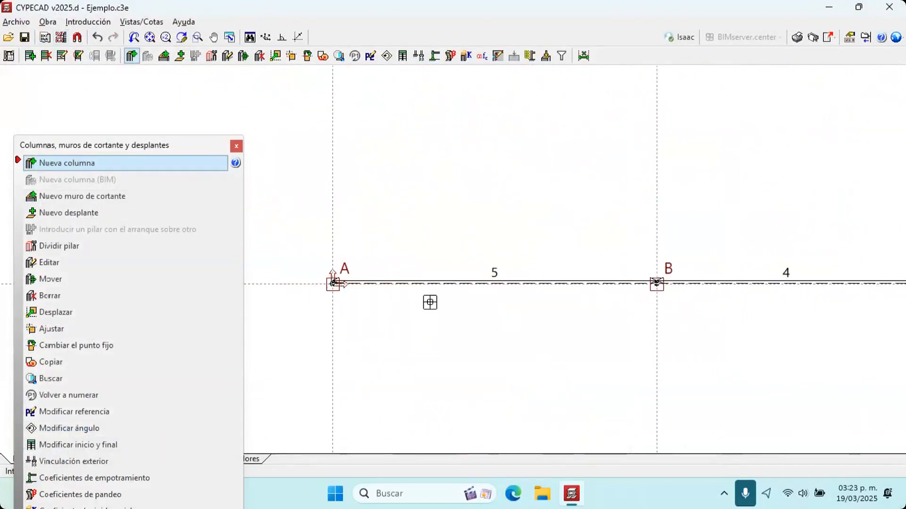
left_click(259, 56)
left_click(657, 371)
left_click(611, 321)
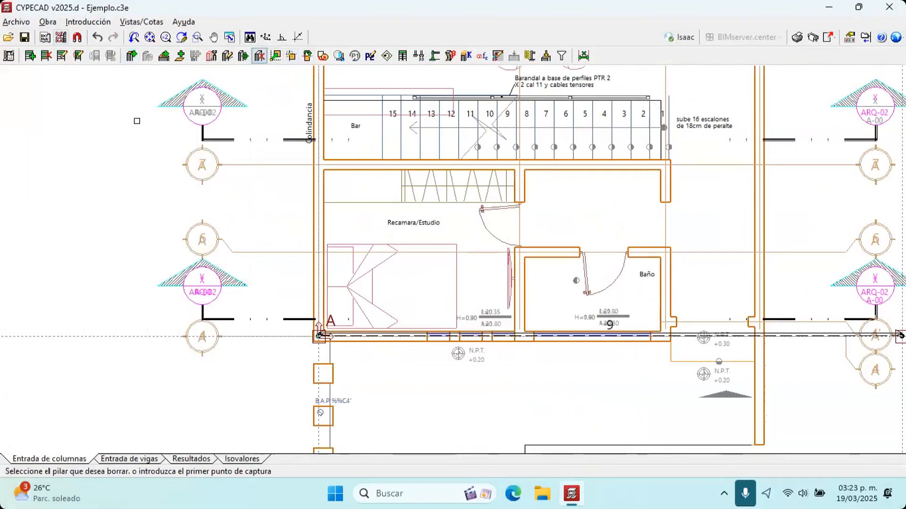
Start a new 20 × 20 cm column from PB+0.00 to N2+6.40 and activate the template snaps
left_click(131, 56)
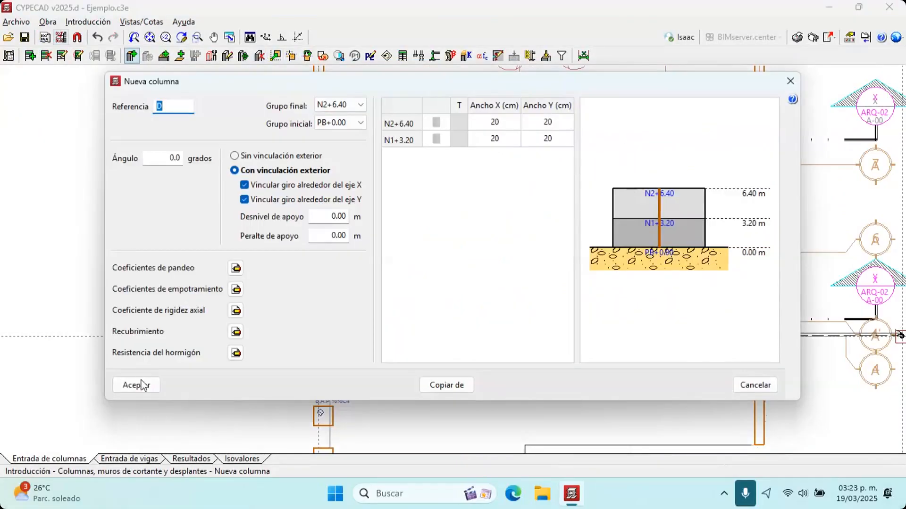
left_click(141, 385)
scroll(618, 330, "up", 5)
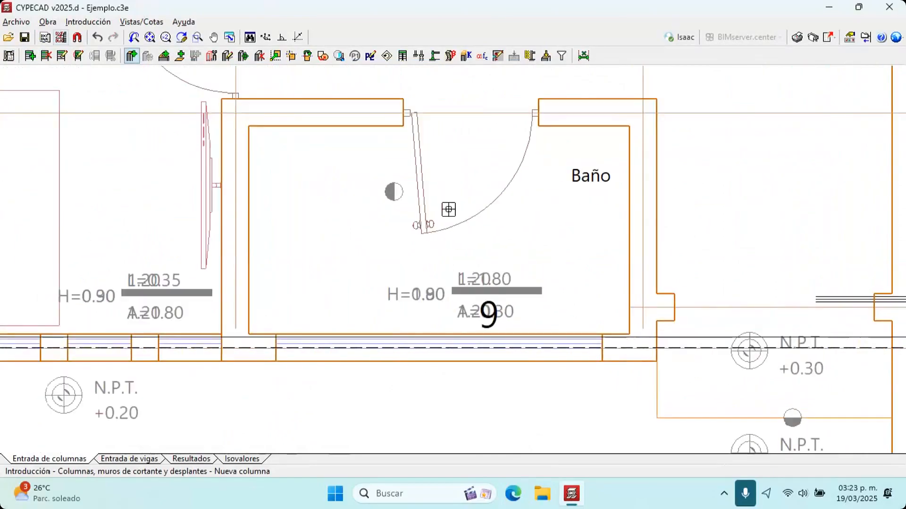
left_click(77, 37)
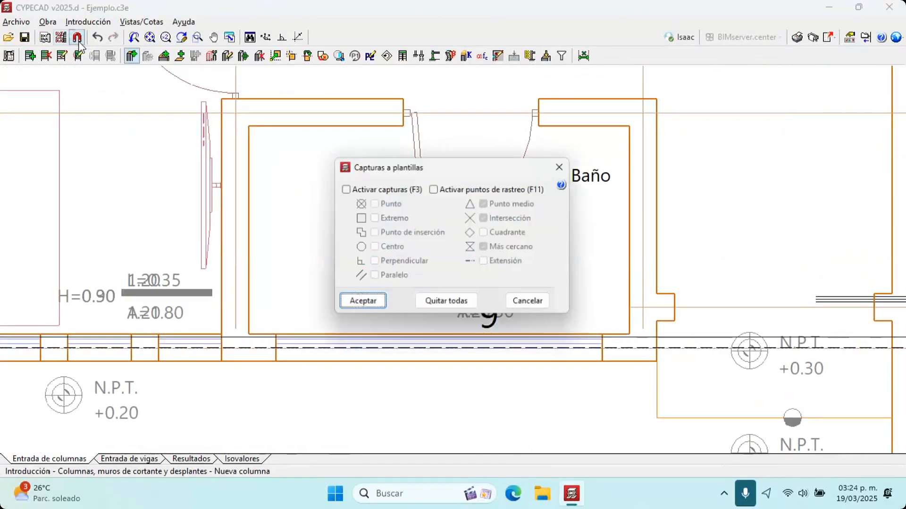
left_click(411, 194)
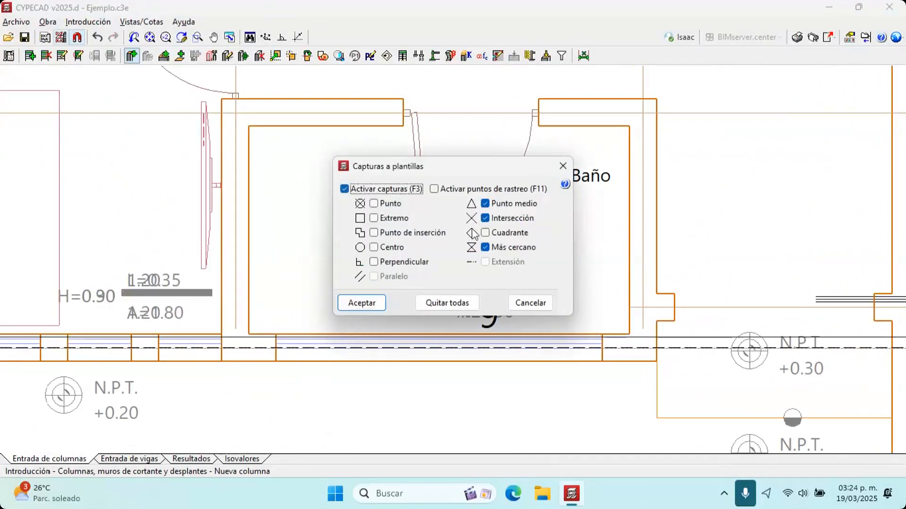
left_click(362, 303)
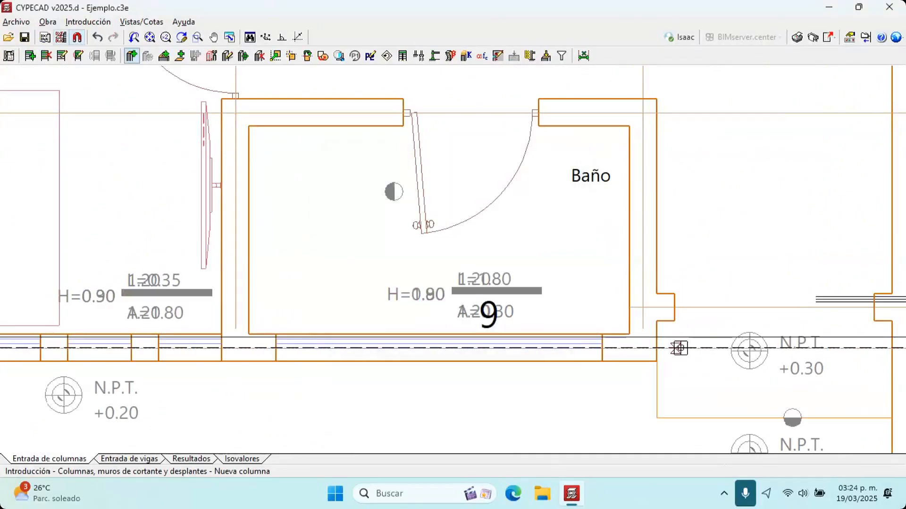
Place columns at the Baño's lower-right corner in line with A, and on axis 7 above A and above that corner
scroll(642, 347, "down", 4)
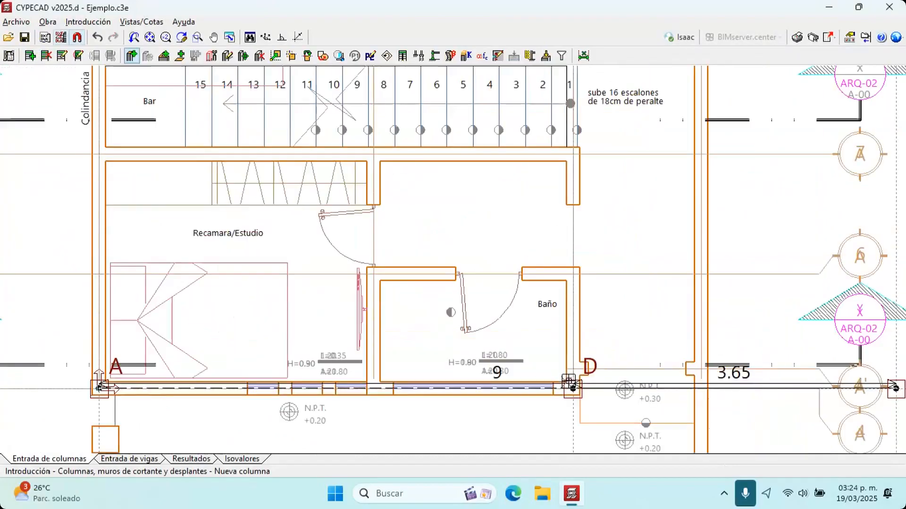
scroll(228, 196, "up", 2)
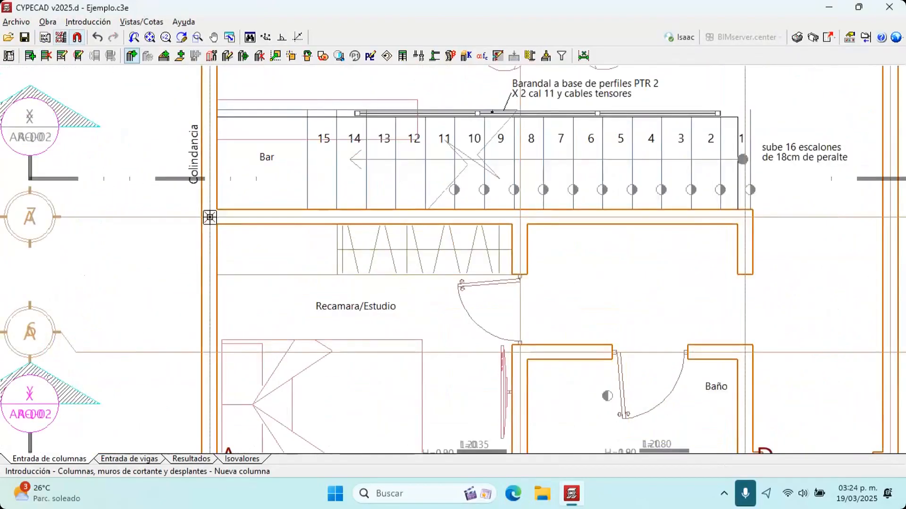
left_click(742, 219)
scroll(739, 219, "down", 3)
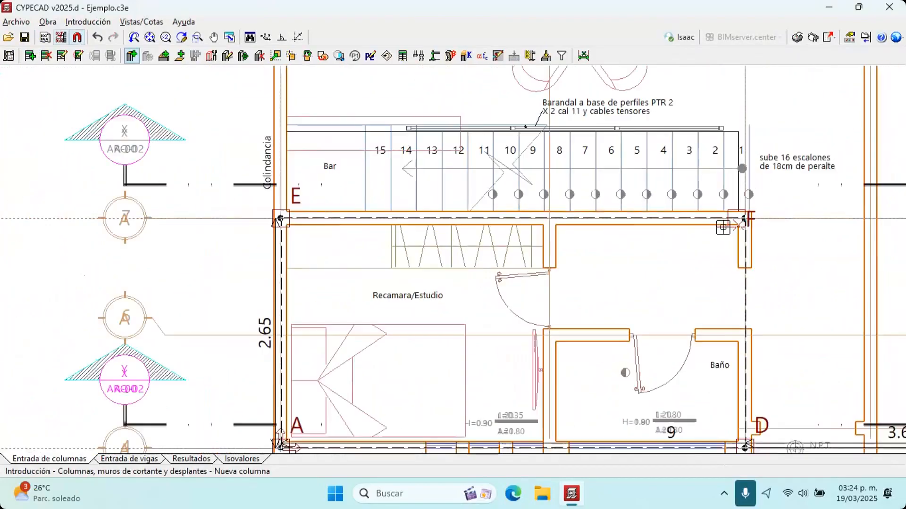
scroll(729, 228, "up", 2)
scroll(728, 227, "down", 2)
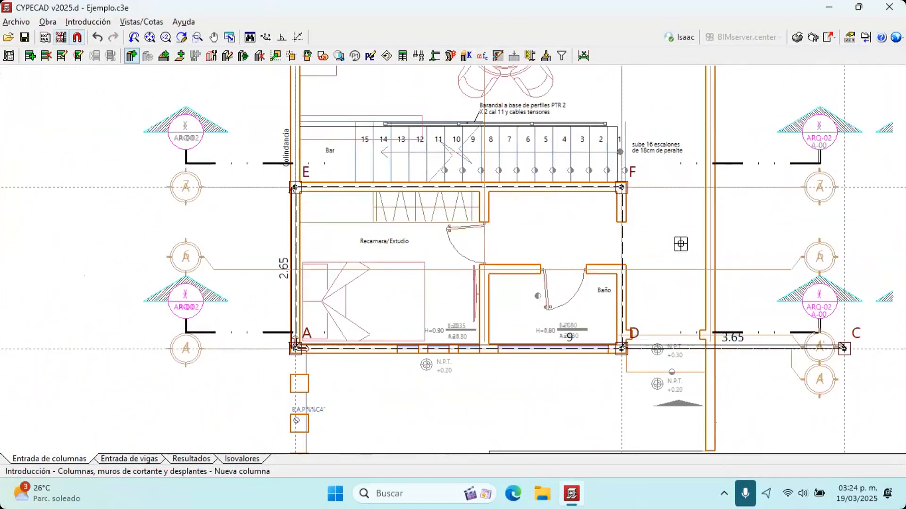
Place two columns on the right boundary wall, one in line with A and D and one on axis 7
scroll(679, 370, "up", 3)
scroll(678, 371, "down", 2)
left_click(665, 356)
scroll(664, 368, "down", 2)
scroll(670, 336, "up", 2)
scroll(669, 337, "up", 1)
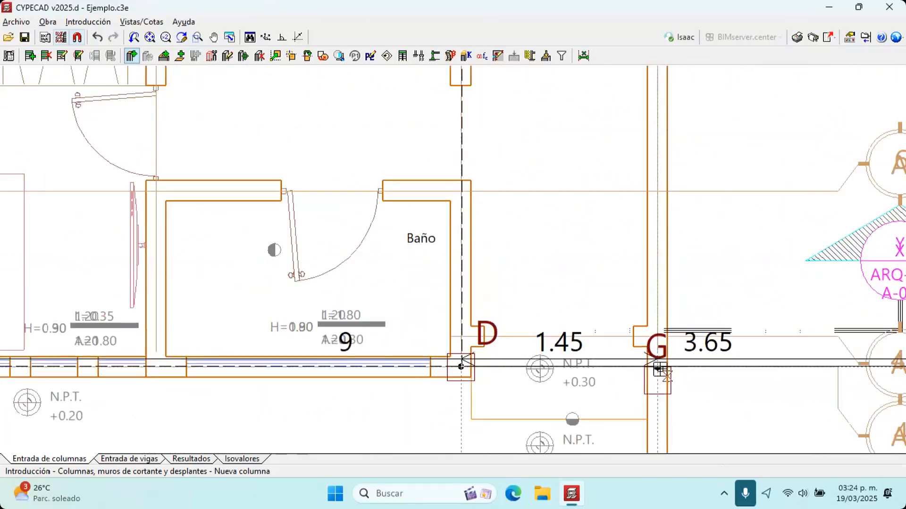
scroll(660, 349, "down", 2)
left_click(655, 239)
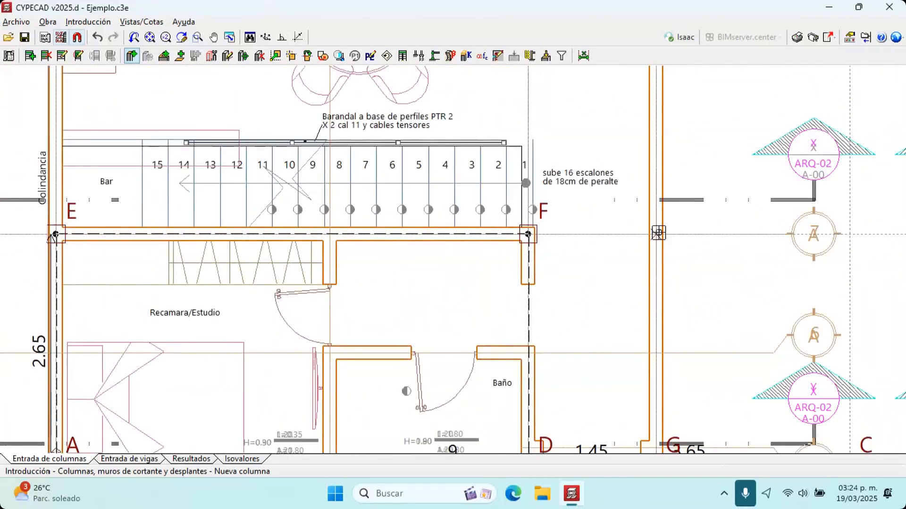
Place two columns on the wall line between the Recamara/Estudio and the Baño, one on axis 7 and one below it
left_click(329, 235)
scroll(392, 283, "down", 2)
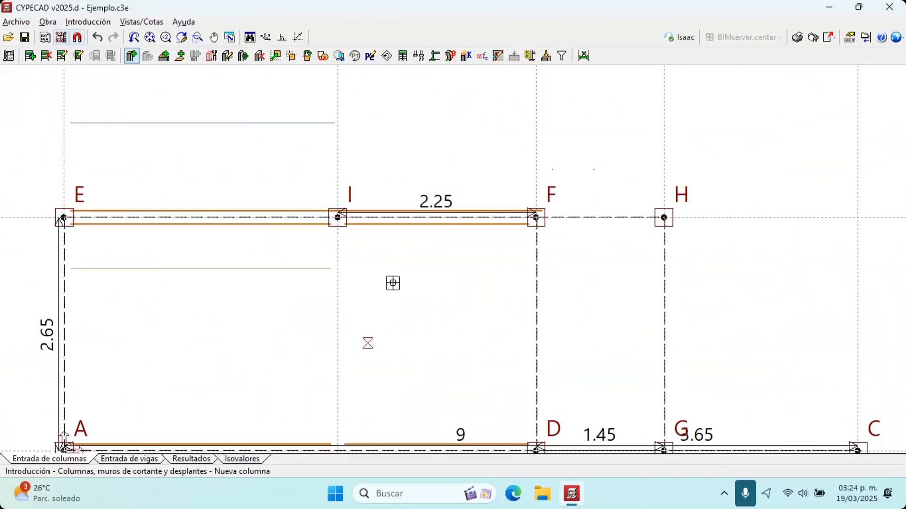
scroll(369, 344, "up", 3)
left_click(361, 339)
Place columns where axis 10 meets the left and right boundary walls, beyond the Cocina and the Sala/Comedor
scroll(377, 262, "down", 1)
scroll(375, 341, "down", 1)
middle_click_drag(387, 199, 379, 341)
scroll(380, 341, "down", 1)
middle_click_drag(378, 256, 374, 338)
middle_click_drag(336, 204, 344, 317)
scroll(215, 192, "up", 1)
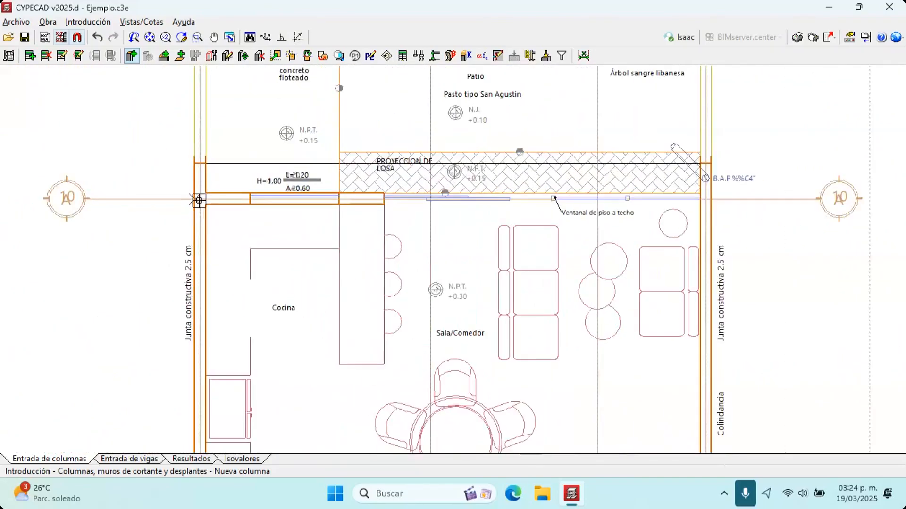
left_click(200, 200)
scroll(703, 197, "up", 1)
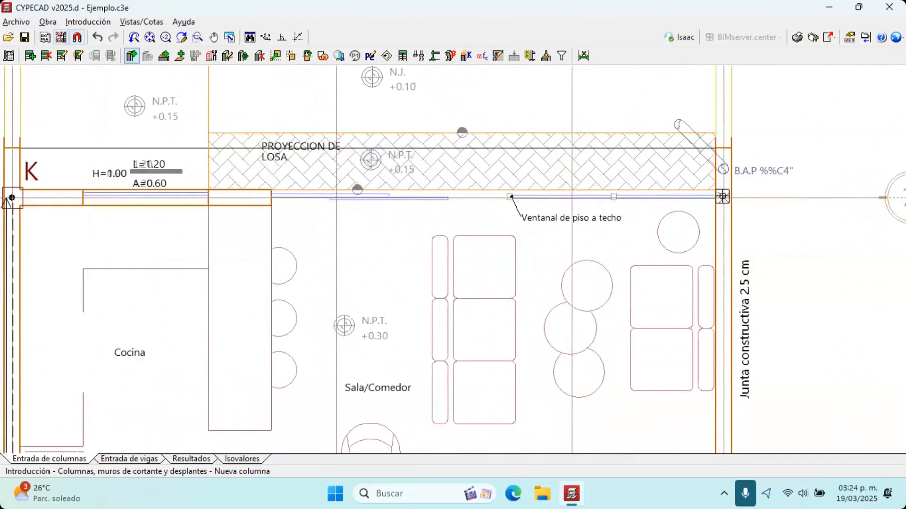
left_click(723, 196)
Place a column on axis 10 between K and L, aligned vertically with column I
scroll(513, 228, "down", 1)
scroll(352, 201, "up", 2)
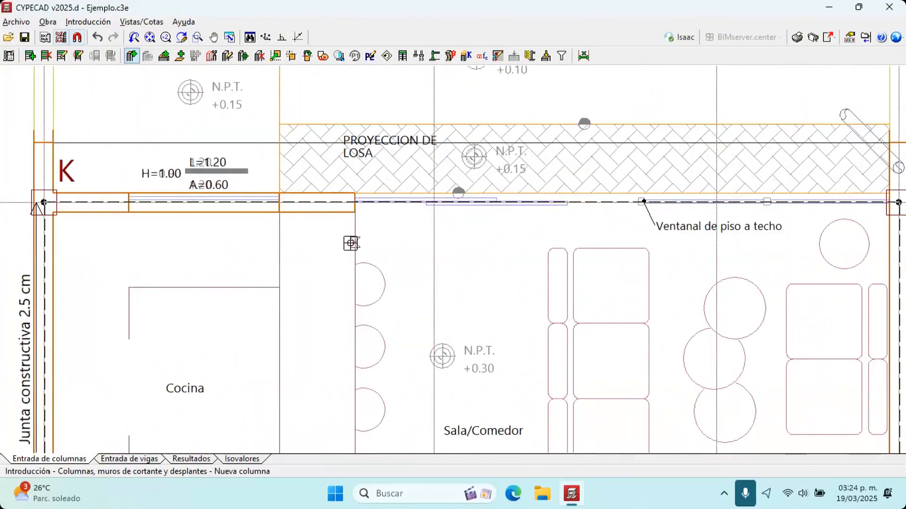
scroll(350, 244, "down", 1)
scroll(438, 298, "down", 1)
middle_click_drag(438, 298, 440, 183)
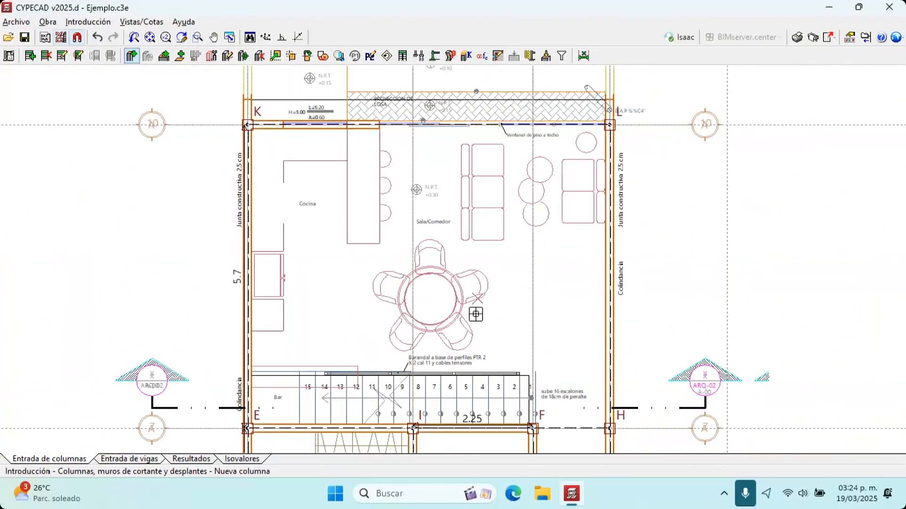
scroll(418, 116, "up", 1)
middle_click_drag(420, 117, 414, 217)
scroll(414, 218, "up", 2)
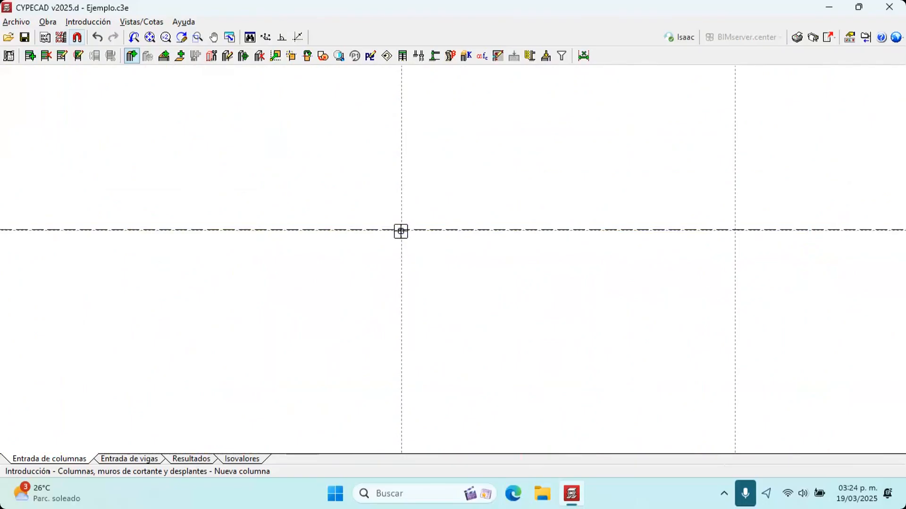
scroll(401, 231, "down", 1)
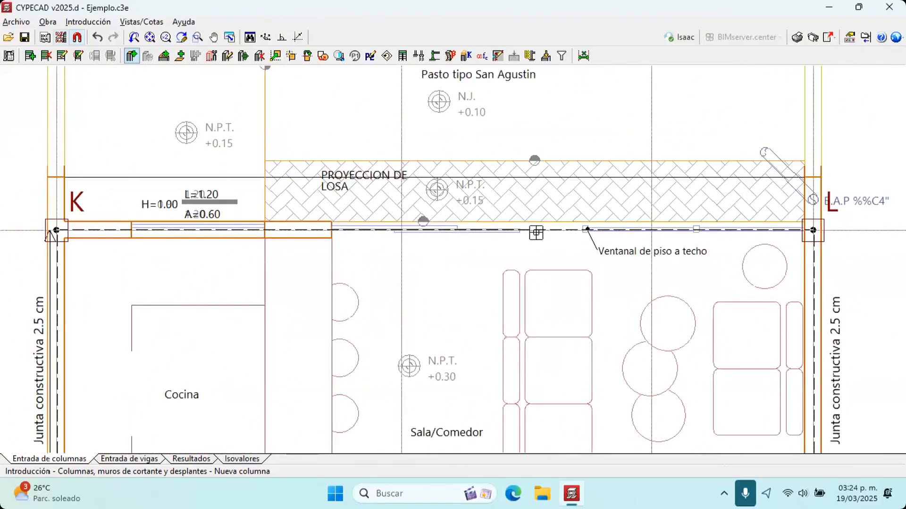
scroll(404, 233, "up", 1)
scroll(403, 233, "down", 5)
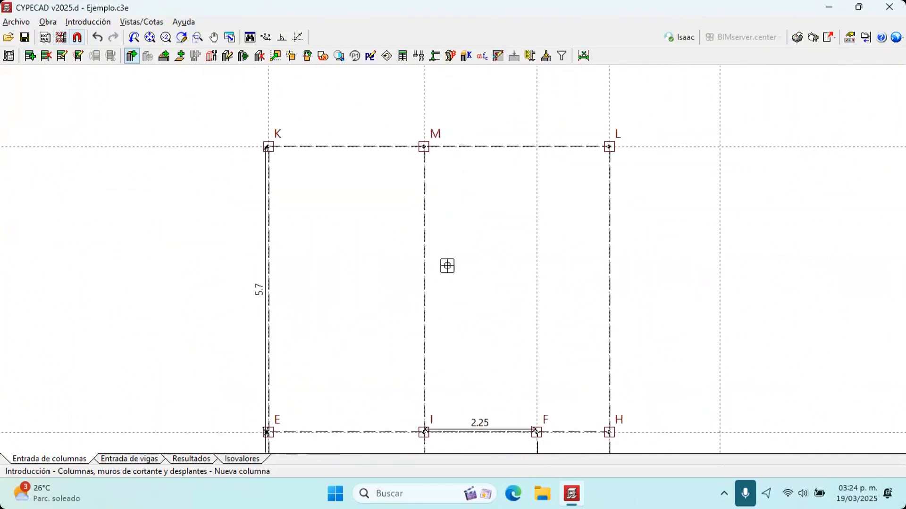
Place a column on the left boundary wall between E and K, about 2.85 m above E
scroll(267, 290, "up", 3)
scroll(270, 290, "down", 2)
middle_click_drag(274, 251, 278, 272)
scroll(278, 269, "up", 2)
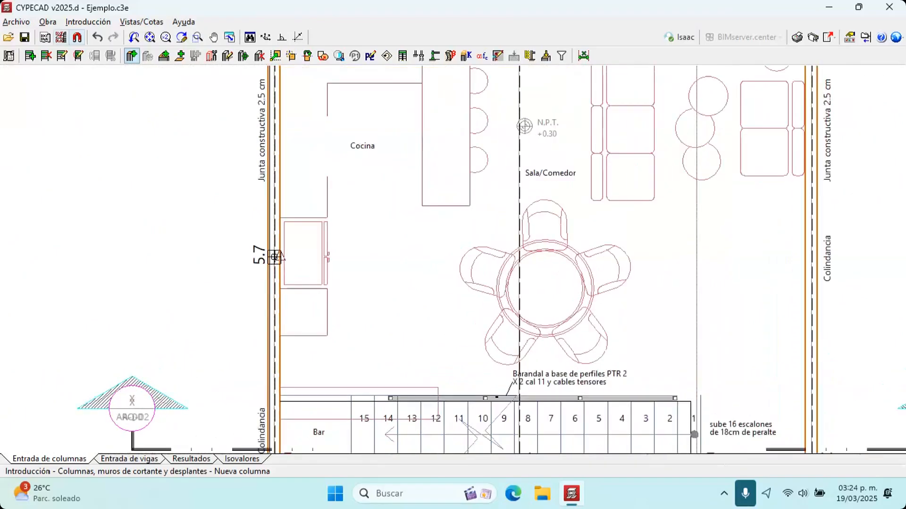
scroll(281, 248, "up", 3)
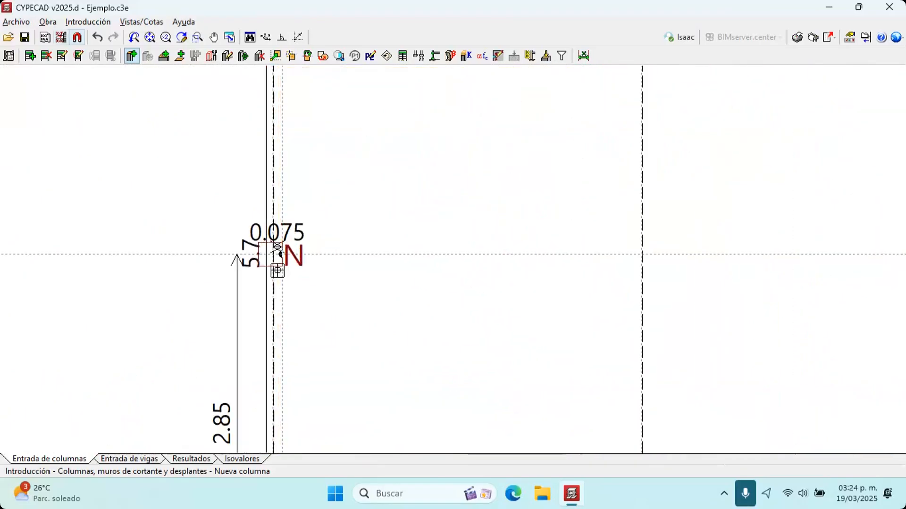
scroll(284, 239, "up", 2)
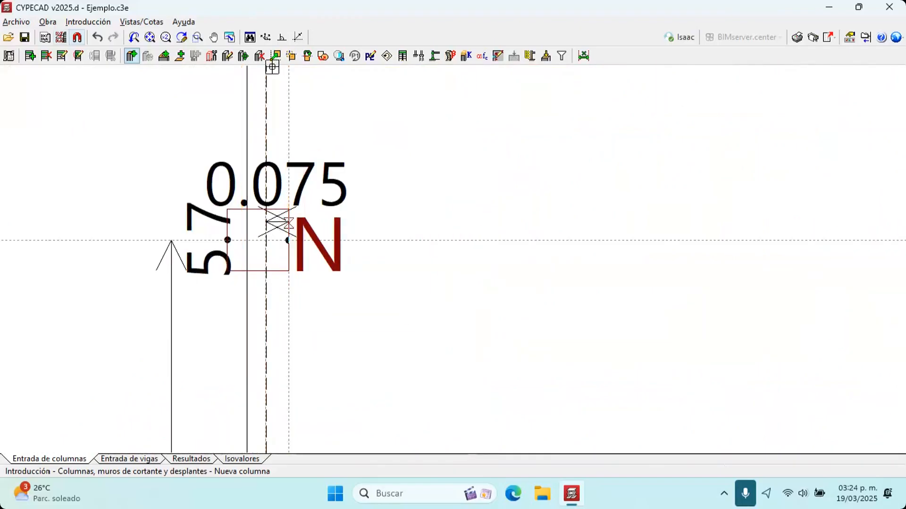
Move column N onto the left wall's axis so it lines up with columns E and K
left_click(100, 23)
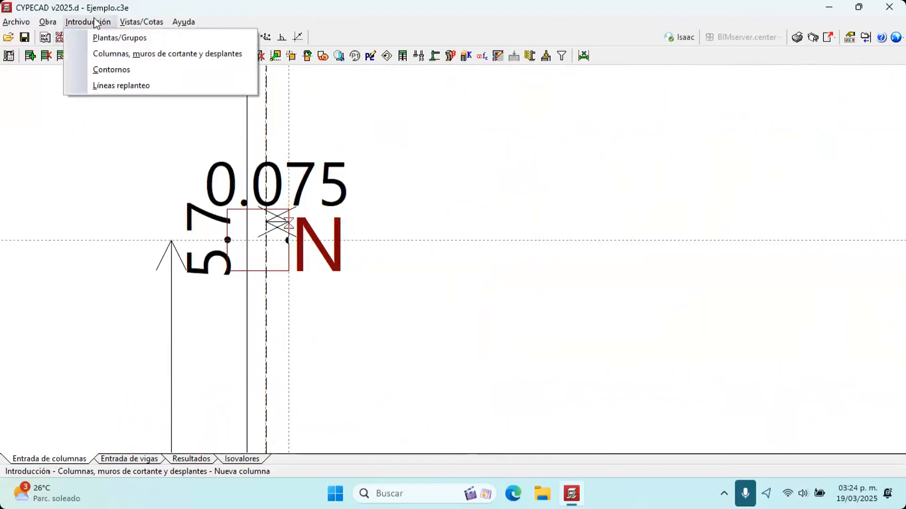
left_click(108, 54)
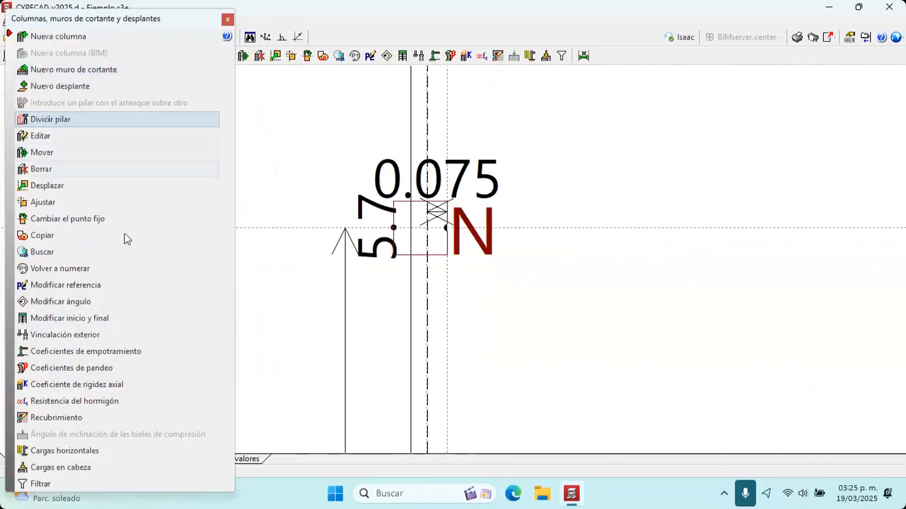
left_click(162, 151)
left_click(464, 241)
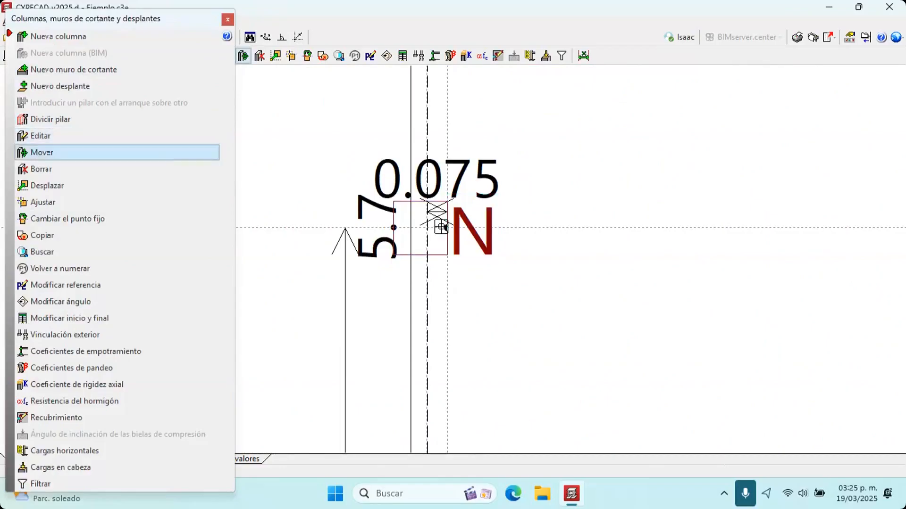
scroll(426, 228, "down", 5)
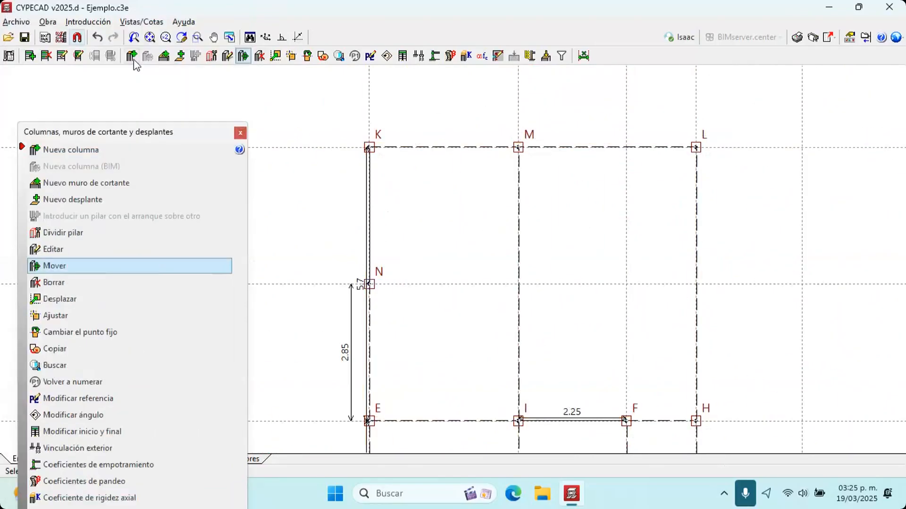
Place two 20 × 20 cm columns level with N, one on the line L–H and one on the line M–I
left_click(131, 56)
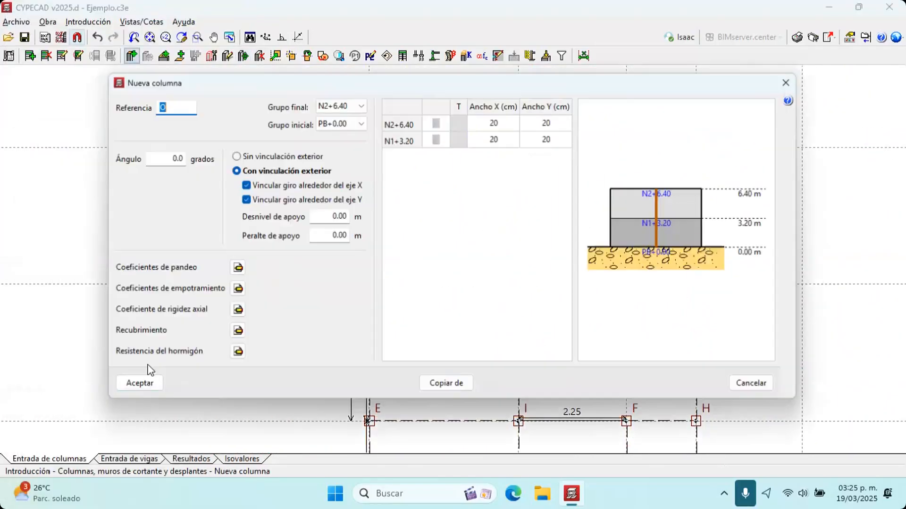
key("Return")
scroll(611, 301, "up", 3)
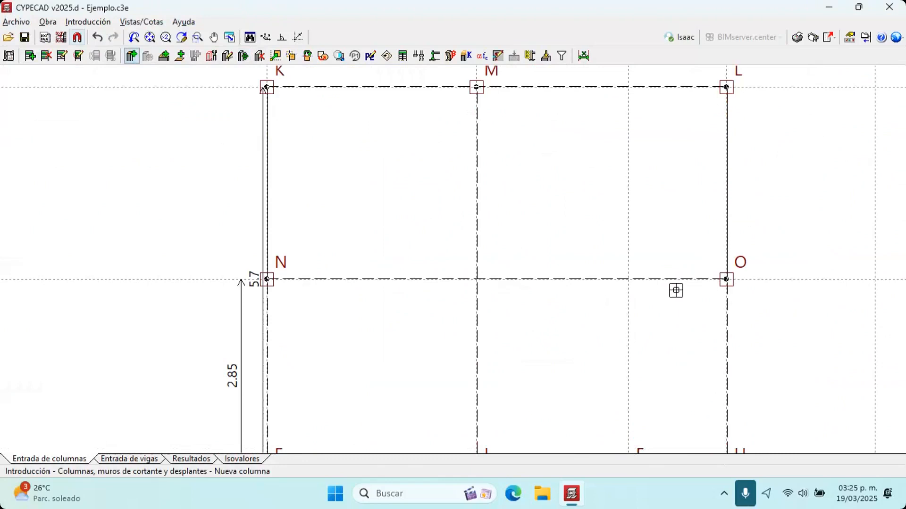
scroll(562, 262, "down", 2)
left_click(499, 259)
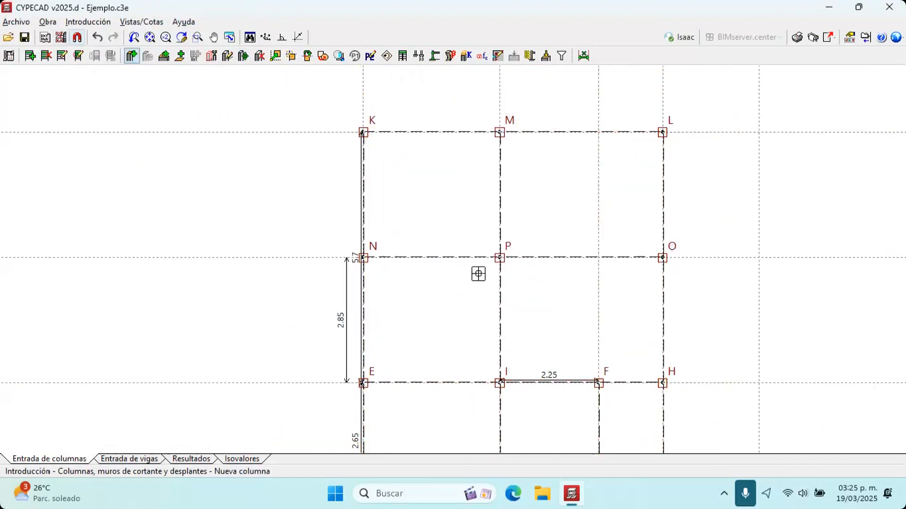
scroll(429, 250, "up", 2)
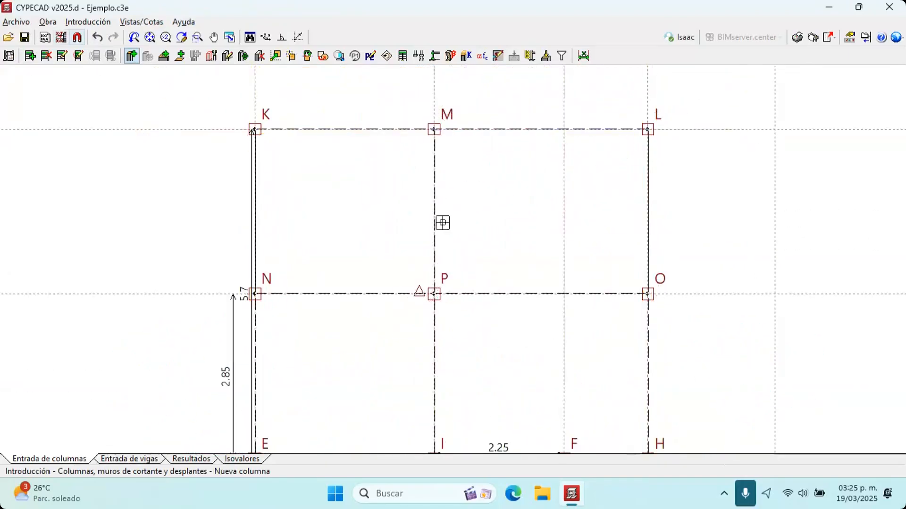
scroll(448, 259, "up", 2)
scroll(463, 274, "down", 1)
scroll(461, 281, "down", 1)
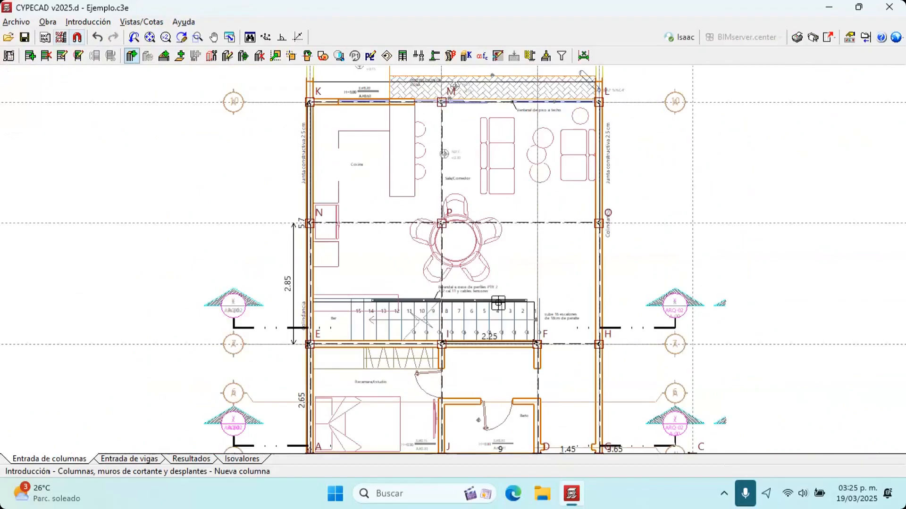
middle_click_drag(498, 303, 489, 207)
middle_click_drag(506, 259, 481, 337)
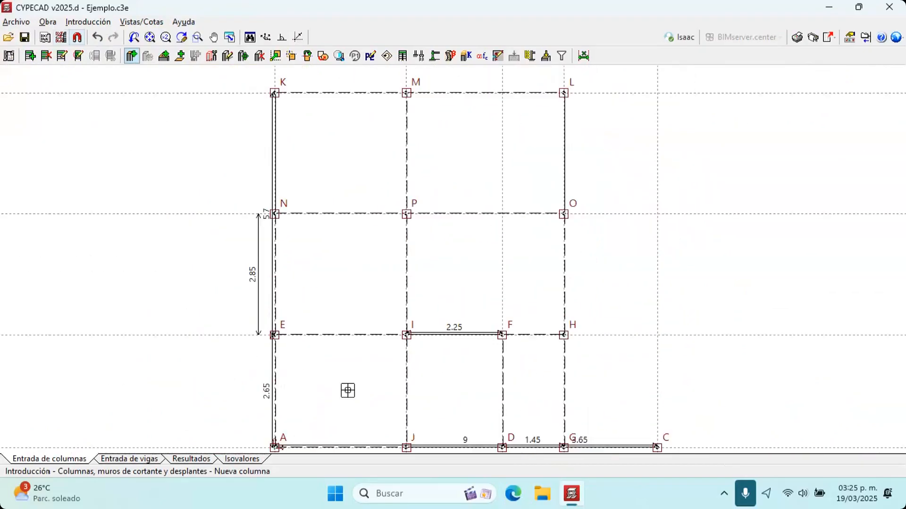
left_click(142, 459)
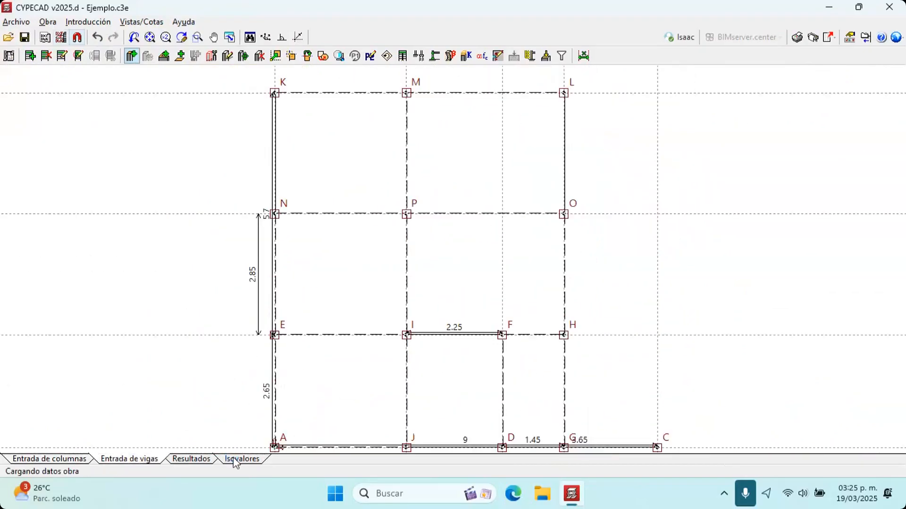
left_click(77, 459)
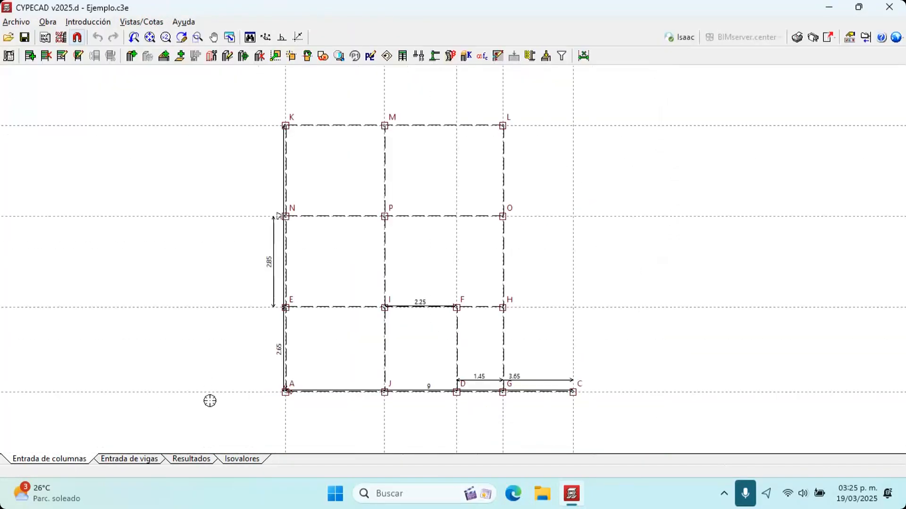
left_click(132, 55)
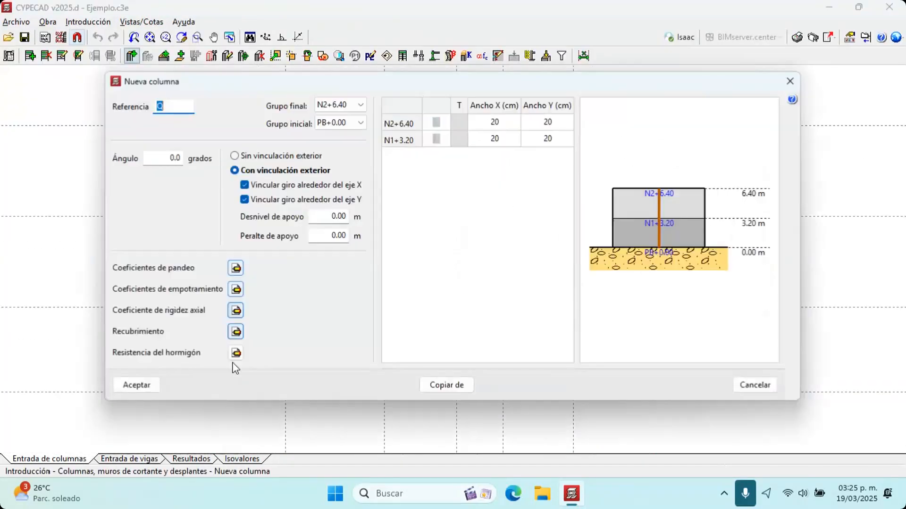
left_click(155, 389)
key("super")
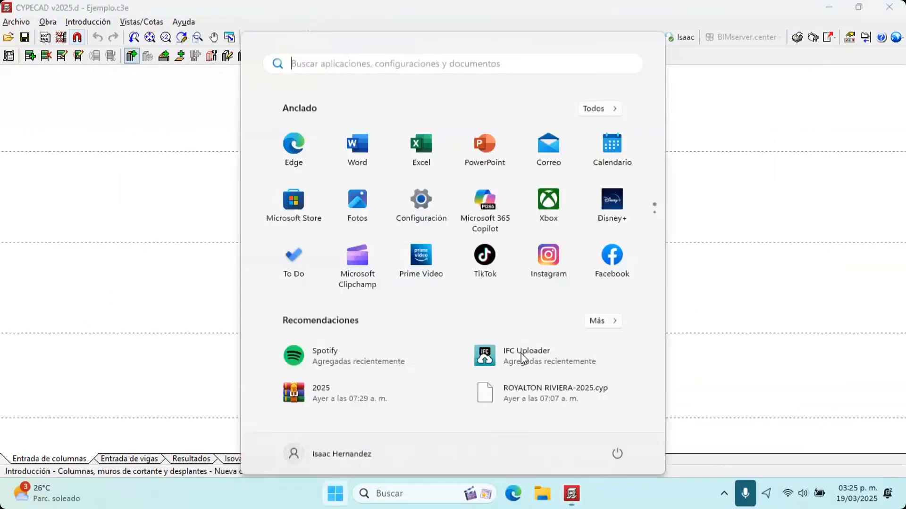
left_click(808, 59)
key("F4")
key("F4")
Delete column C, the isolated column beyond G at the end of the row through A, J, D and G
left_click(259, 57)
middle_click_drag(584, 356, 581, 277)
scroll(580, 277, "up", 1)
left_click(574, 348)
middle_click_drag(355, 349, 455, 342)
scroll(455, 341, "up", 1)
Introduce a horizontal setting-out line named 10 through columns K, M and L
key("F4")
key("F4")
mouse_move(299, 236)
middle_mouse_down()
mouse_move(283, 289)
mouse_move(297, 248)
middle_mouse_up()
scroll(310, 232, "down", 1)
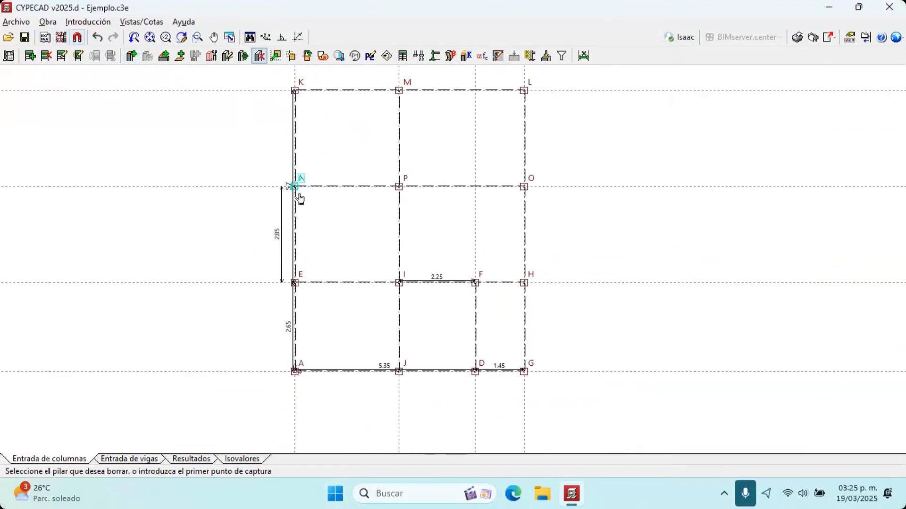
middle_click_drag(310, 211, 320, 214)
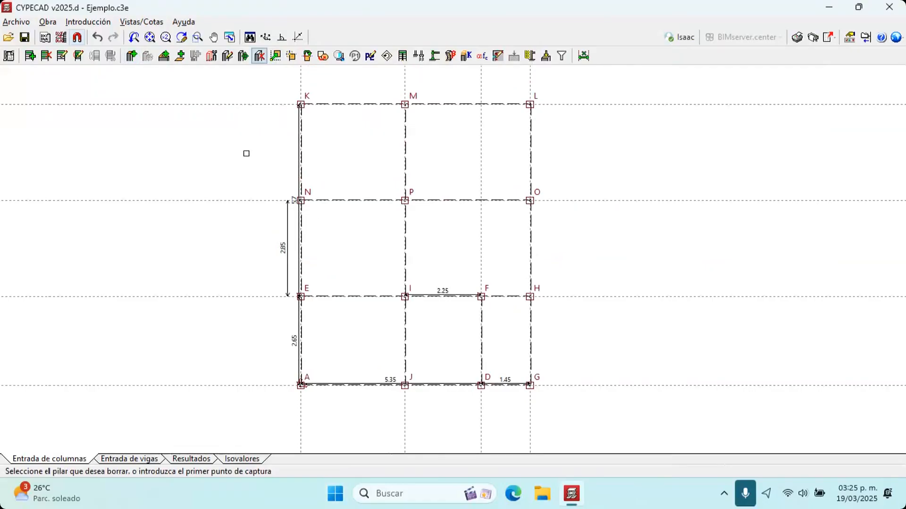
scroll(247, 153, "up", 1)
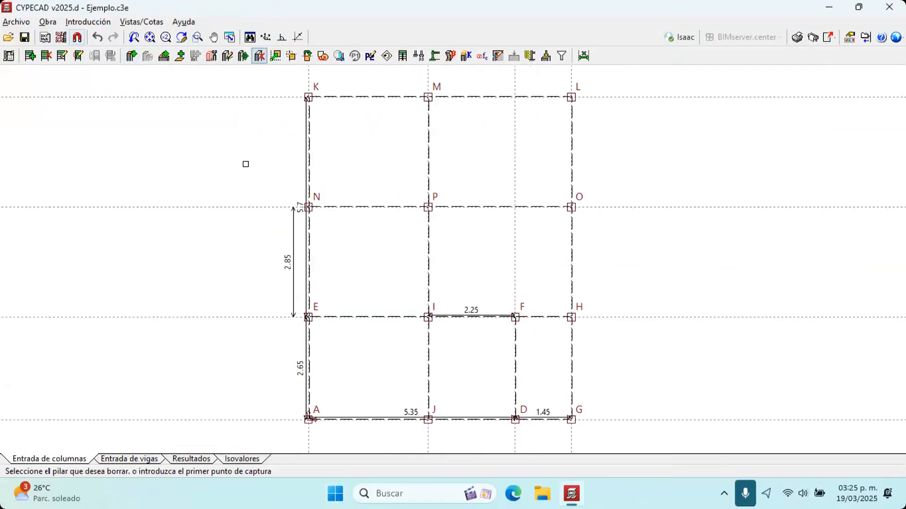
left_click(88, 22)
left_click(120, 85)
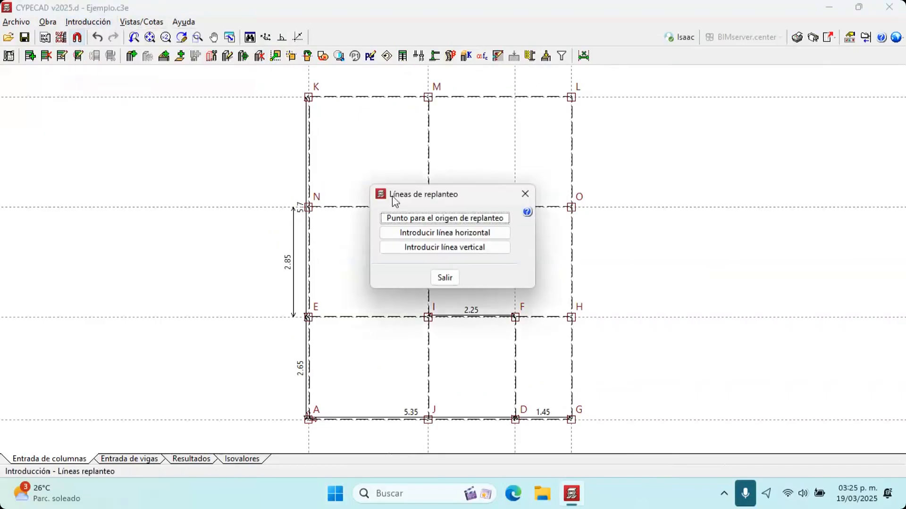
left_click(420, 232)
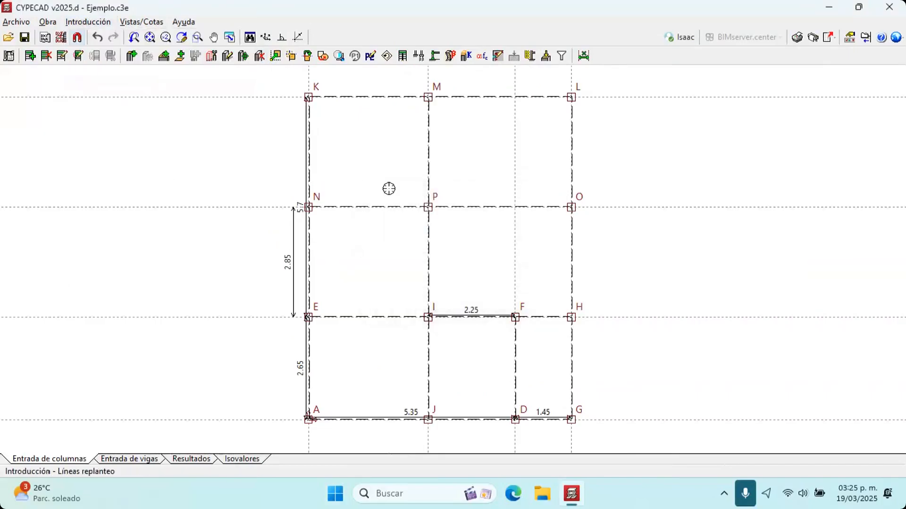
middle_click_drag(315, 247, 359, 282)
key("F4")
scroll(307, 133, "up", 2)
scroll(327, 134, "up", 1)
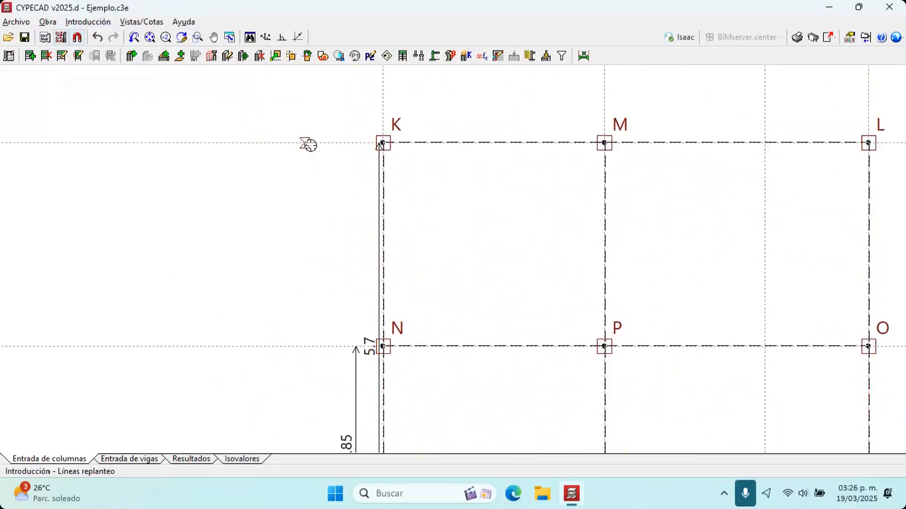
left_click(308, 144)
type("10")
key("Return")
Introduce horizontal setting-out lines 7 through columns E to H and 4 through columns A to G
middle_click_drag(319, 443, 333, 183)
left_click(333, 261)
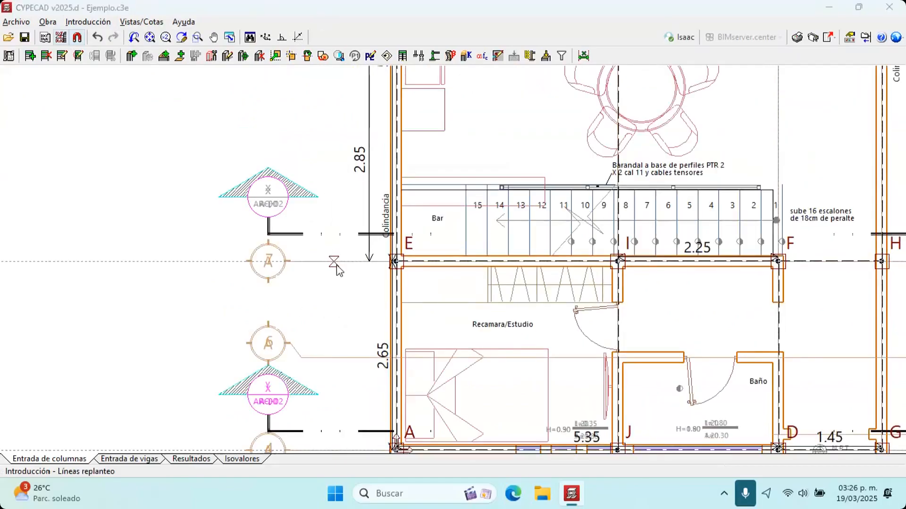
key("Return")
middle_click_drag(354, 267, 363, 144)
scroll(344, 285, "down", 1)
scroll(355, 252, "up", 3)
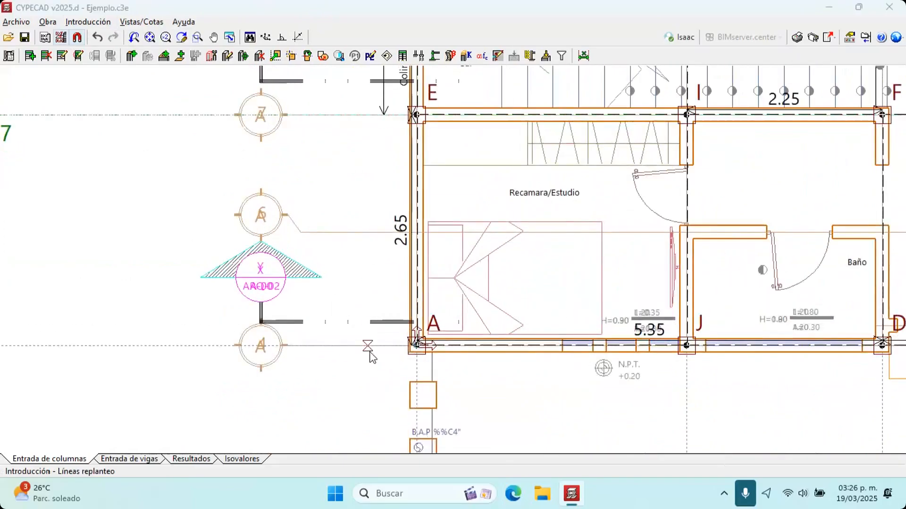
left_click(367, 346)
type("4")
key("Return")
scroll(302, 226, "up", 3)
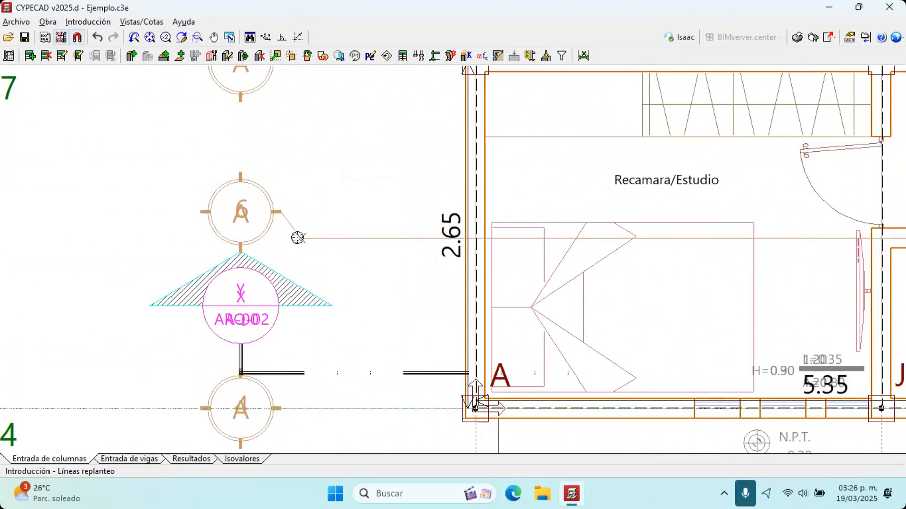
scroll(304, 244, "down", 1)
middle_click_drag(574, 246, 462, 348)
scroll(432, 247, "down", 1)
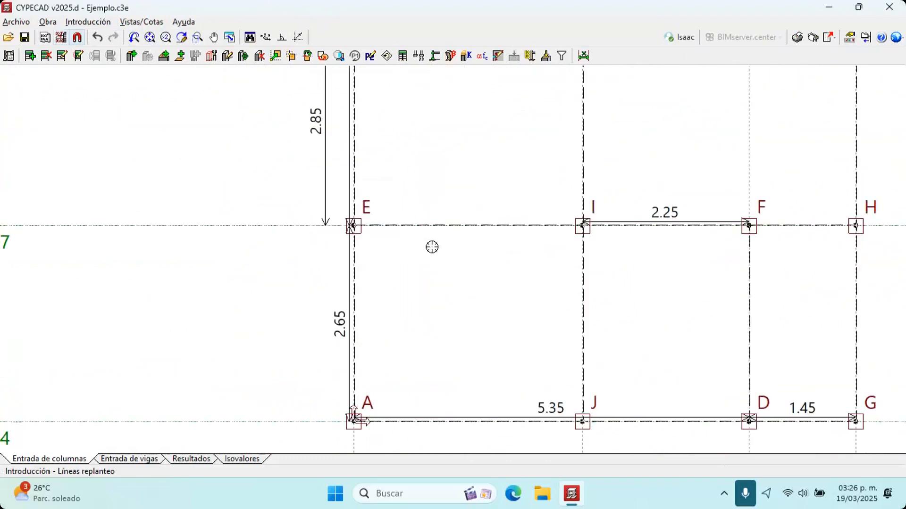
scroll(432, 247, "down", 1)
middle_click_drag(377, 153, 340, 224)
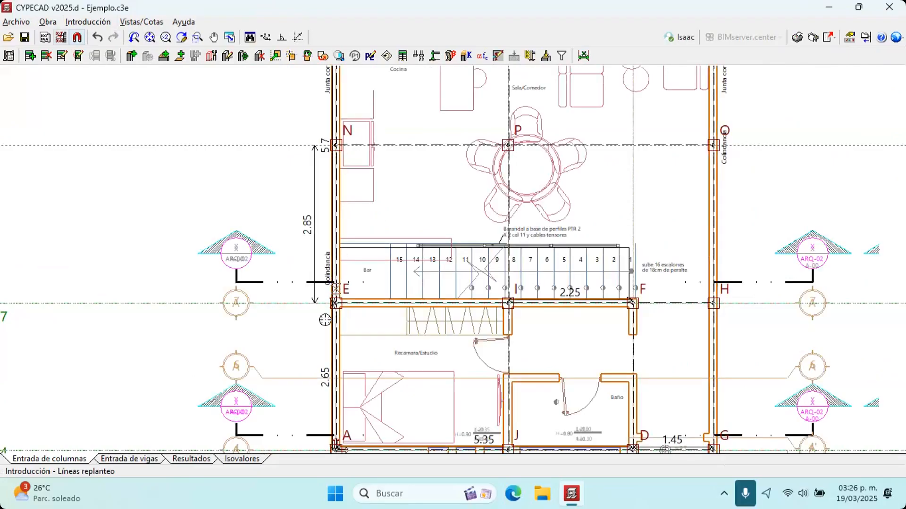
scroll(330, 277, "up", 3)
left_click(288, 306)
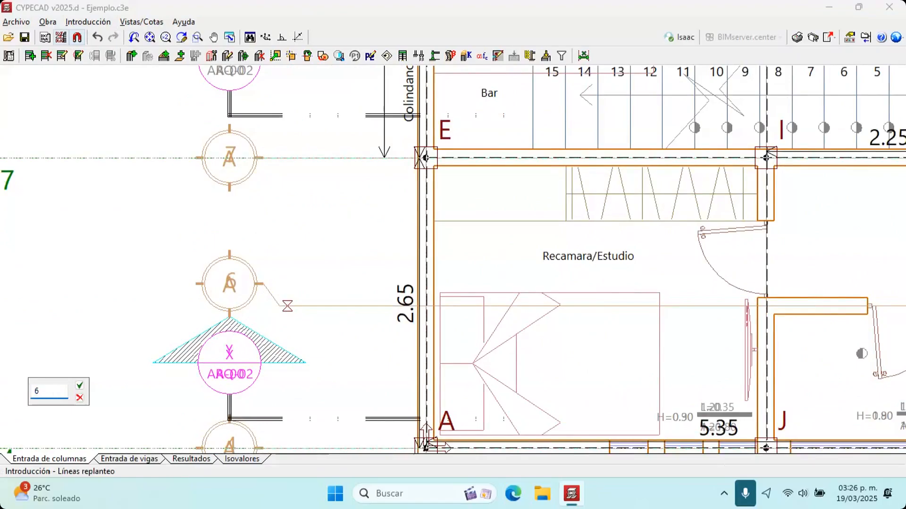
key("Return")
key("Escape")
Introduce a horizontal setting-out line named 6 on the template's axis 6, 1.30 m above line 4
middle_click(279, 320)
middle_click(279, 320)
scroll(360, 255, "up", 2)
scroll(393, 283, "up", 3)
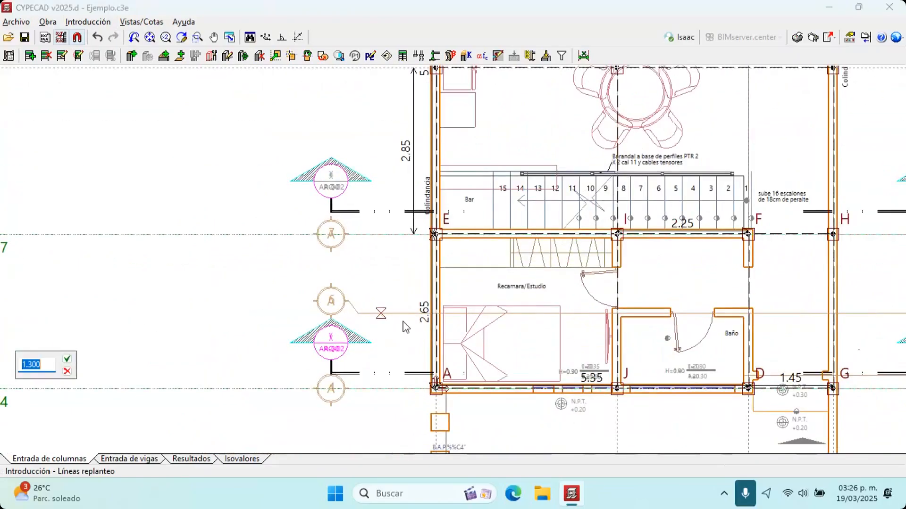
key("Return")
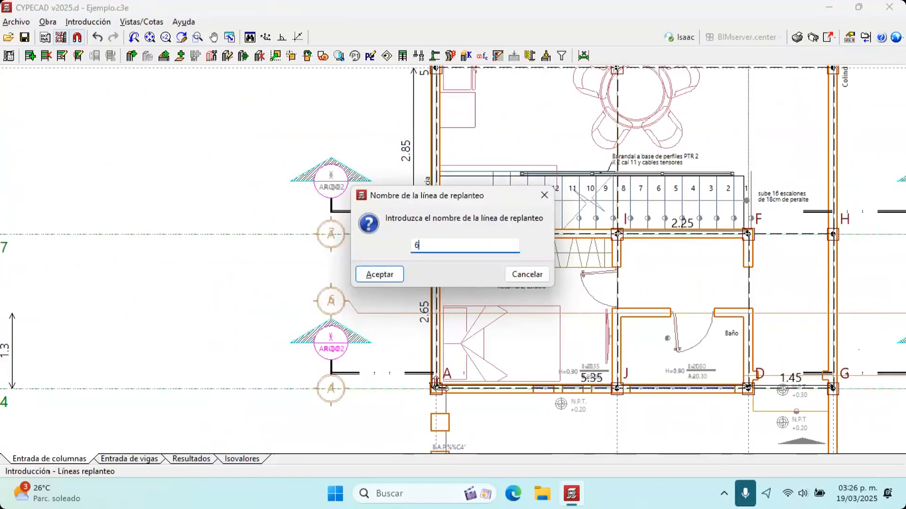
left_click(384, 275)
Check horizontal setting-out lines 4, 6, 7 and 10 against the column rows
middle_click_drag(381, 323, 348, 156)
scroll(366, 256, "up", 1)
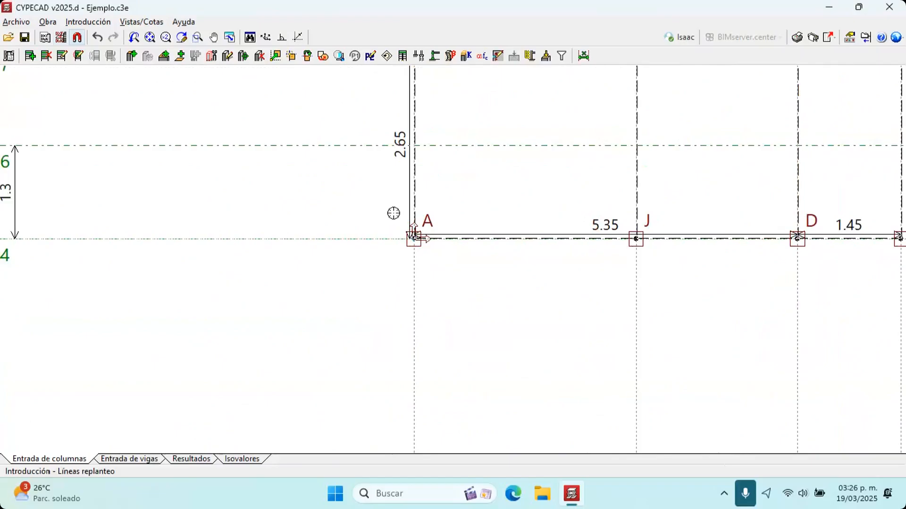
middle_click_drag(403, 167, 358, 360)
scroll(358, 360, "down", 3)
scroll(352, 378, "down", 1)
middle_click_drag(351, 273, 320, 319)
scroll(269, 391, "down", 1)
scroll(341, 289, "up", 1)
middle_click_drag(302, 264, 323, 238)
scroll(324, 238, "up", 1)
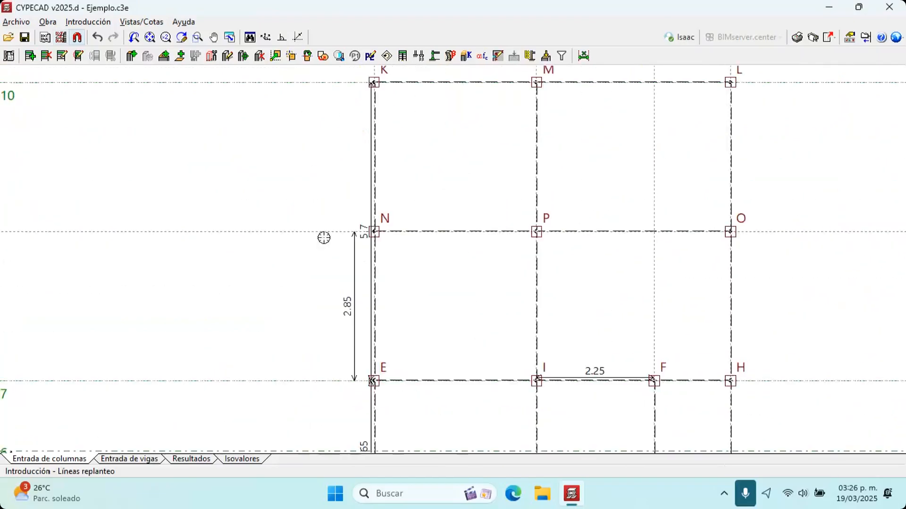
scroll(323, 238, "up", 1)
scroll(340, 230, "down", 2)
scroll(380, 237, "down", 1)
middle_click_drag(380, 168, 349, 225)
Introduce vertical setting-out lines A through column K and B through column M
right_click(348, 224)
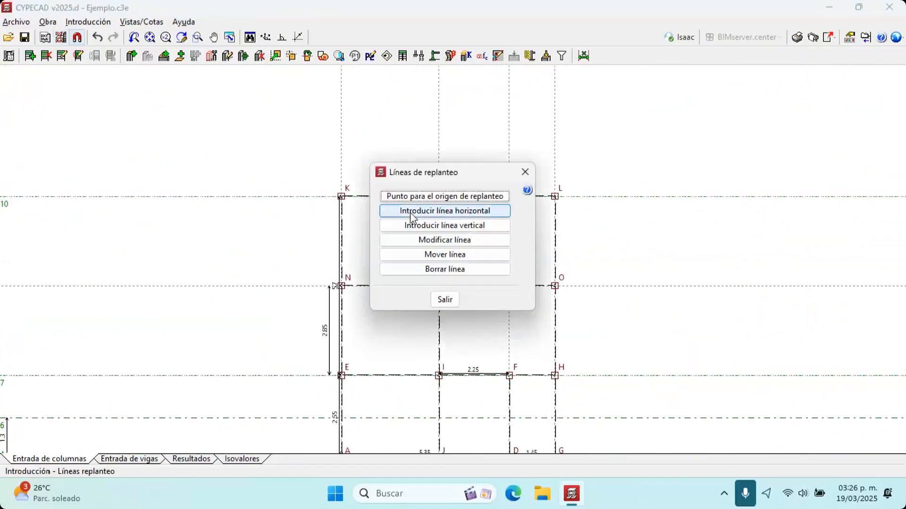
left_click(417, 224)
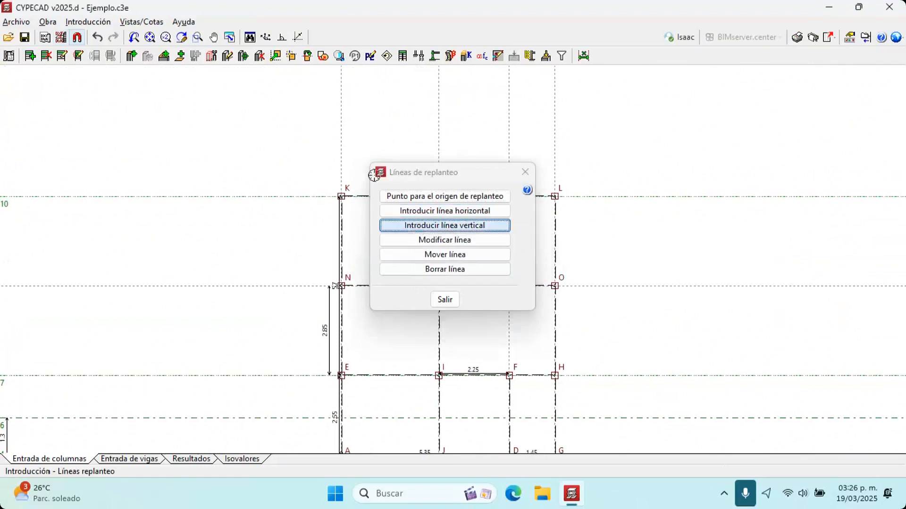
middle_click_drag(351, 157, 348, 232)
scroll(349, 237, "up", 2)
left_click(334, 256)
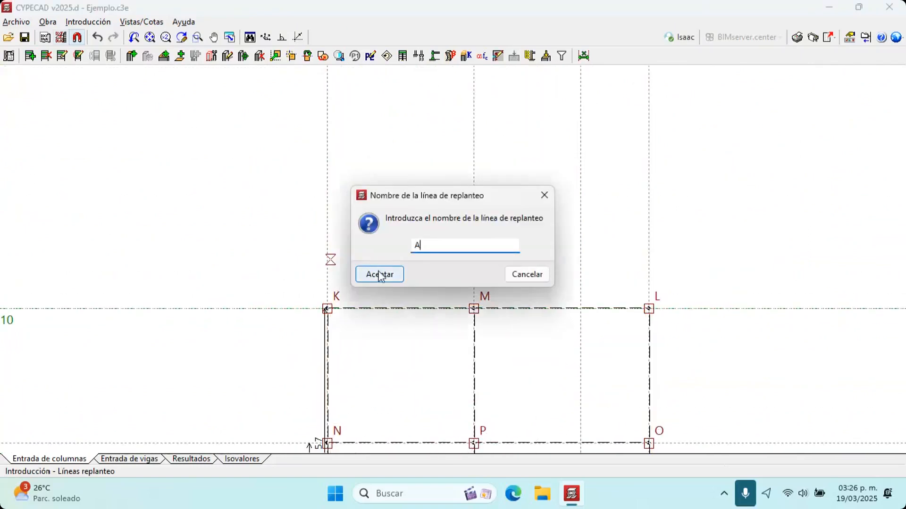
type("A")
left_click(379, 275)
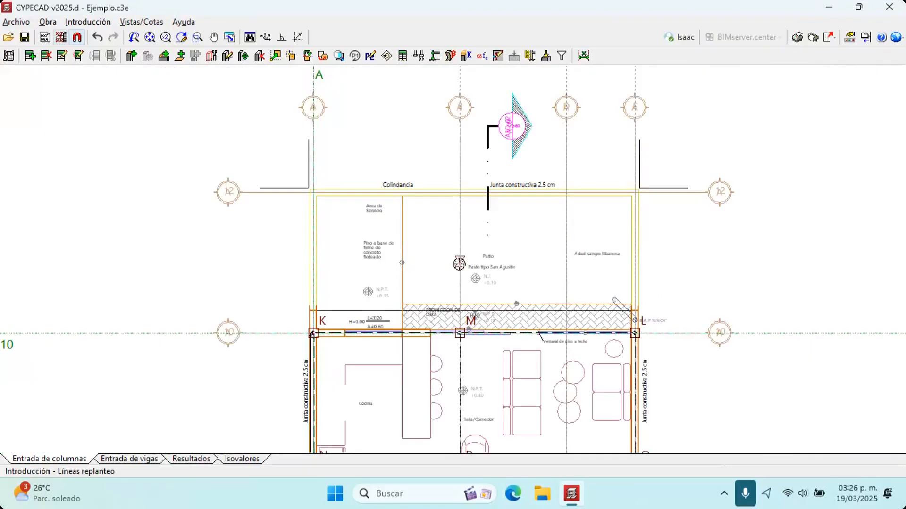
left_click(459, 265)
type("B")
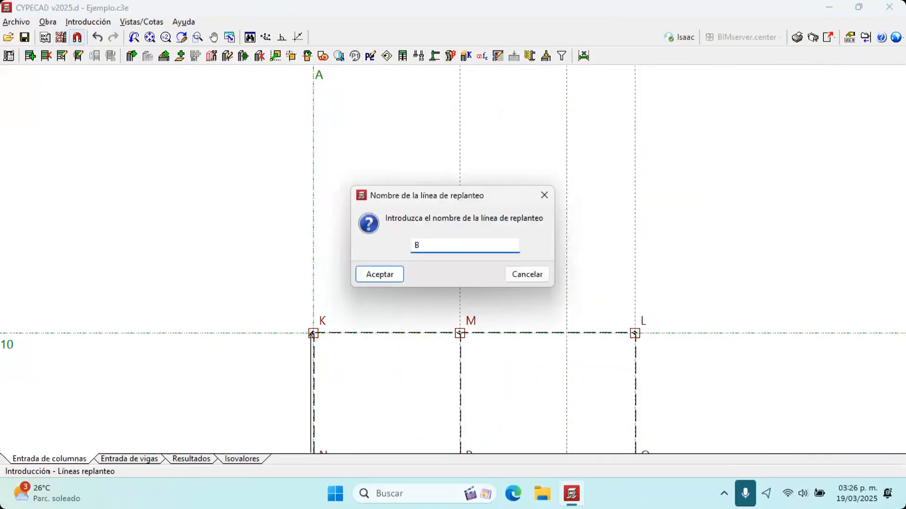
key("Return")
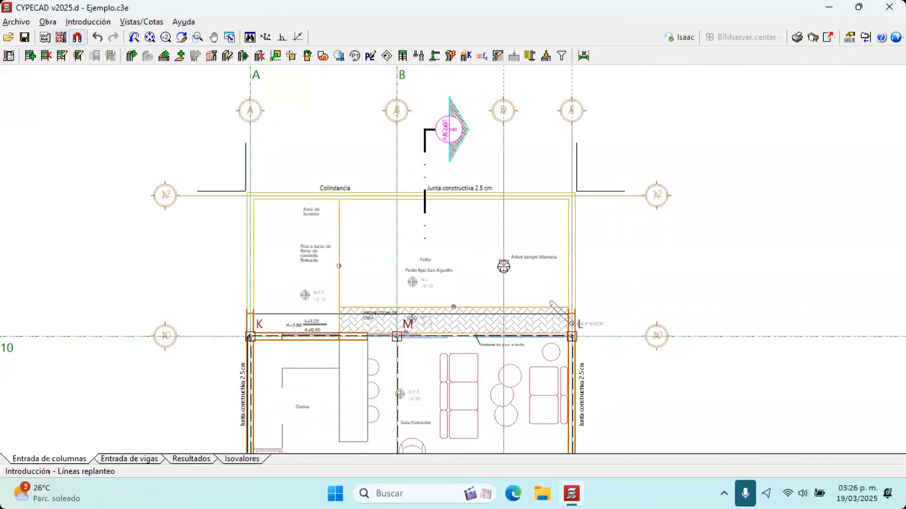
scroll(567, 273, "up", 3)
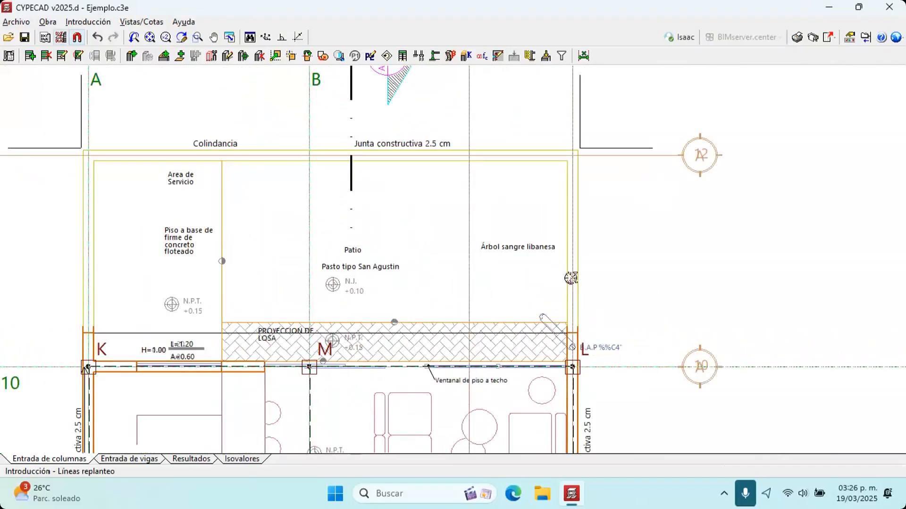
left_click(567, 273)
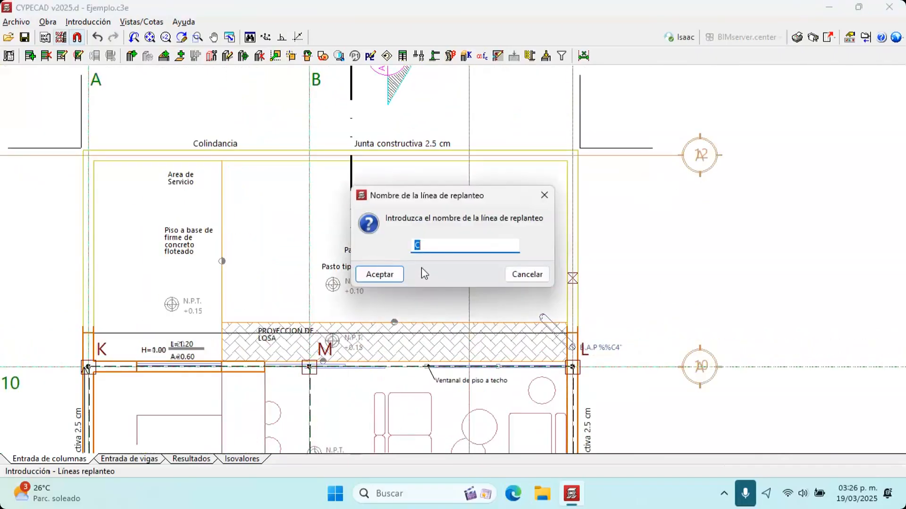
key("Return")
scroll(492, 133, "up", 4)
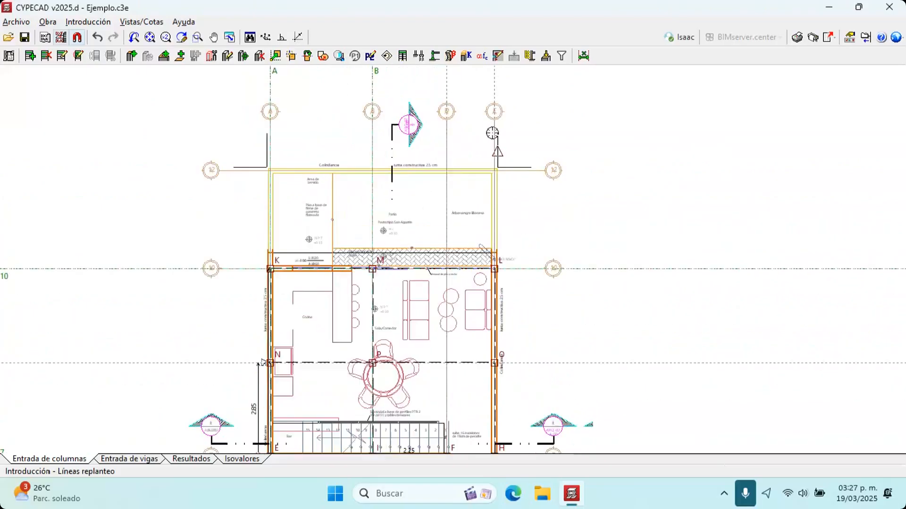
Introduce a vertical setting-out line named D through columns L and O
scroll(492, 134, "up", 3)
middle_click_drag(433, 241, 433, 196)
scroll(492, 260, "up", 1)
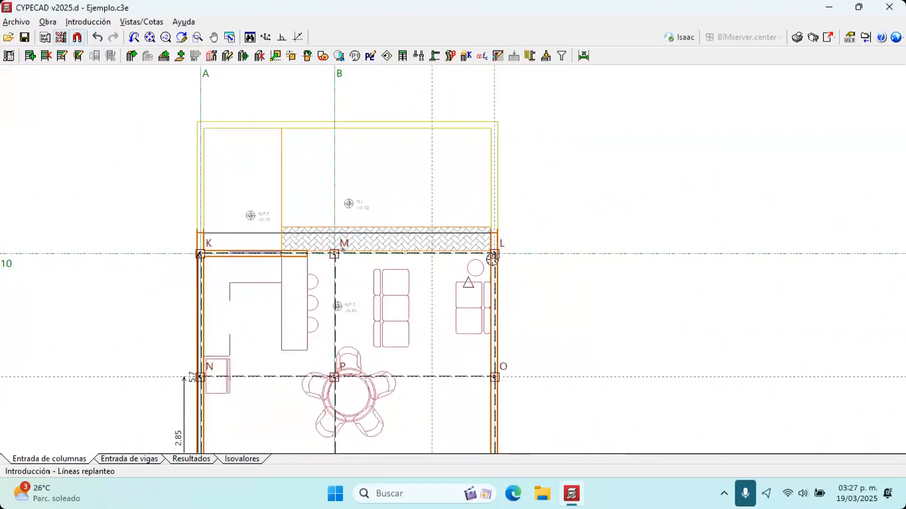
scroll(492, 258, "up", 2)
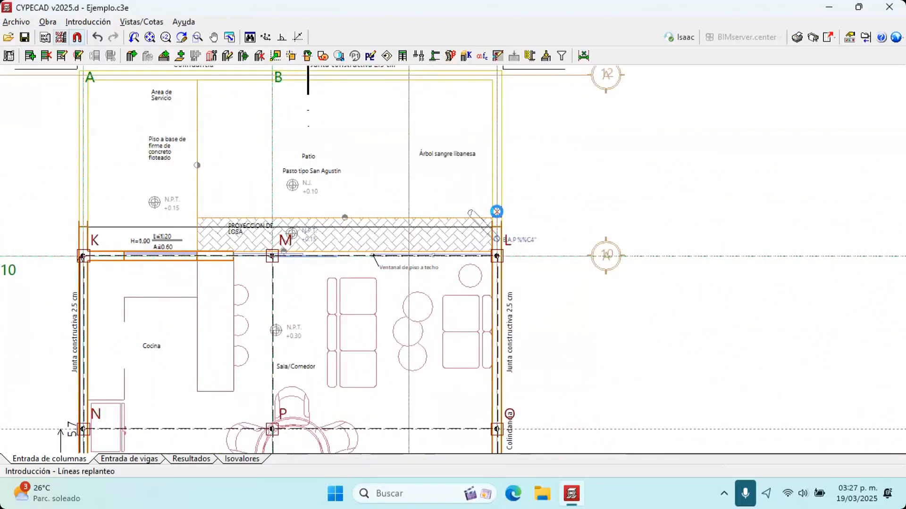
left_click(496, 211)
left_click(401, 276)
scroll(407, 204, "down", 2)
key("super")
scroll(408, 235, "down", 1)
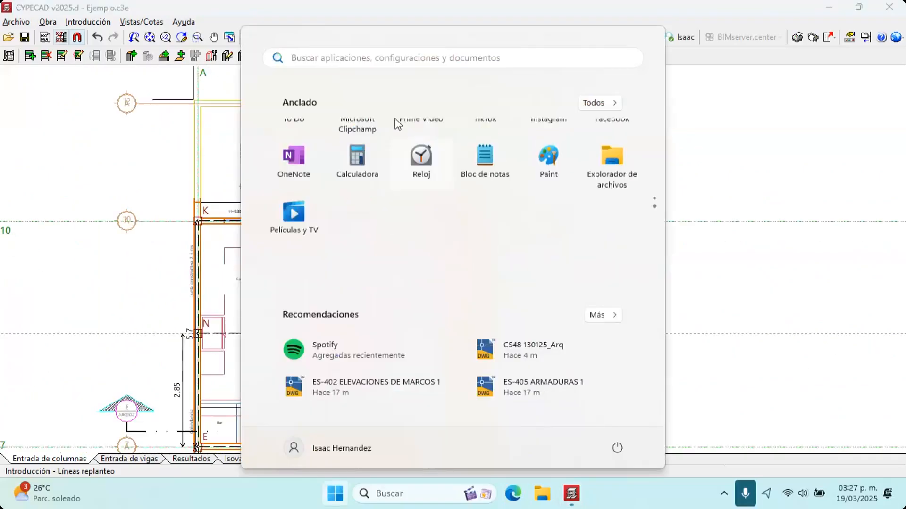
left_click(212, 11)
middle_click_drag(404, 297, 402, 172)
middle_click_drag(403, 73, 404, 237)
scroll(406, 238, "up", 2)
middle_click_drag(404, 294, 404, 365)
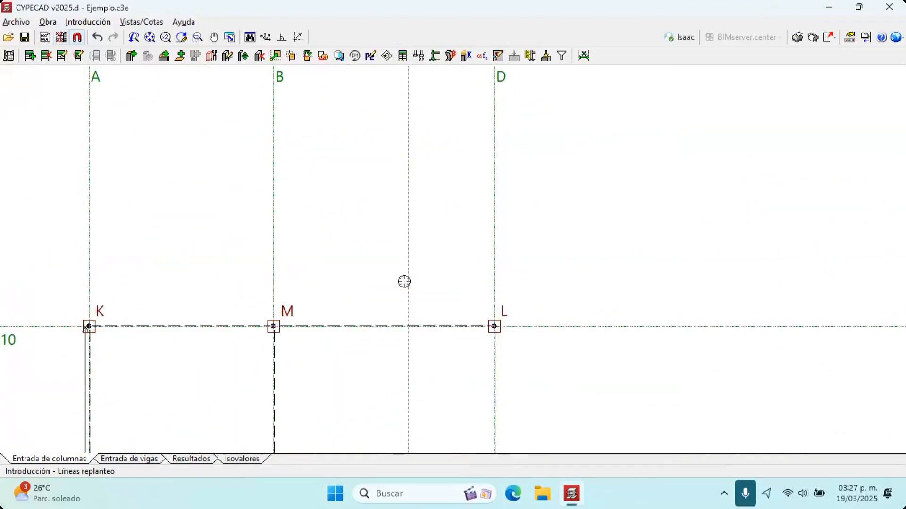
Introduce a vertical setting-out line named C through columns F and D
left_click(405, 281)
type("C")
left_click(395, 270)
Introduce a horizontal setting-out line named 8 through columns N, P and O
scroll(395, 269, "down", 6)
middle_click_drag(399, 291, 418, 263)
middle_click_drag(409, 354, 435, 248)
scroll(451, 271, "up", 2)
scroll(258, 234, "up", 2)
scroll(185, 208, "up", 1)
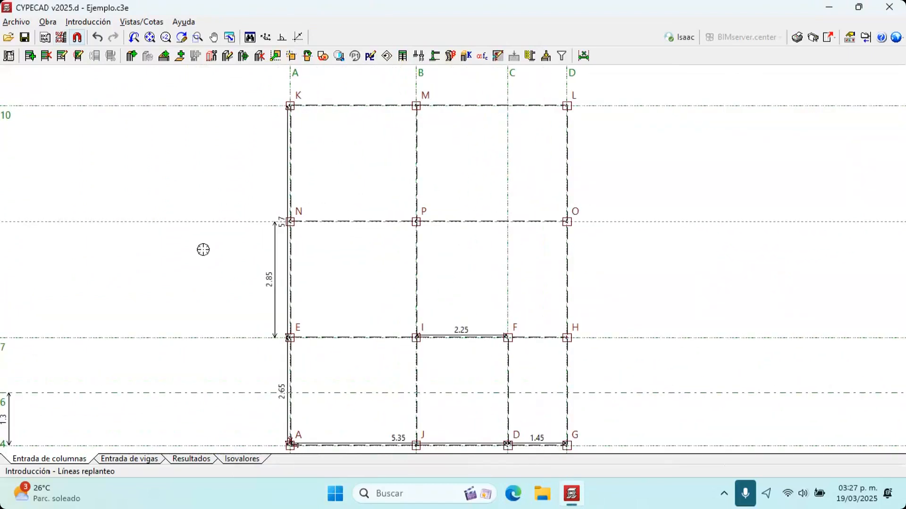
right_click(202, 223)
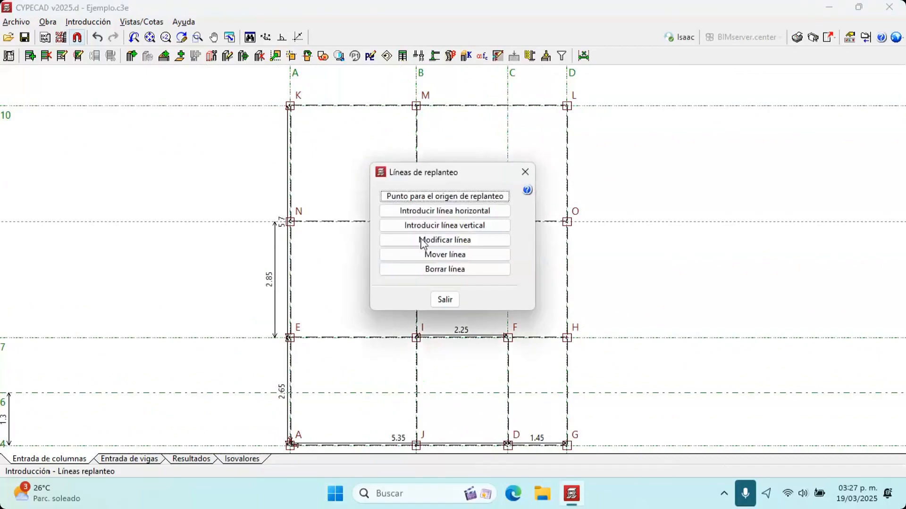
left_click(432, 225)
left_click(243, 221)
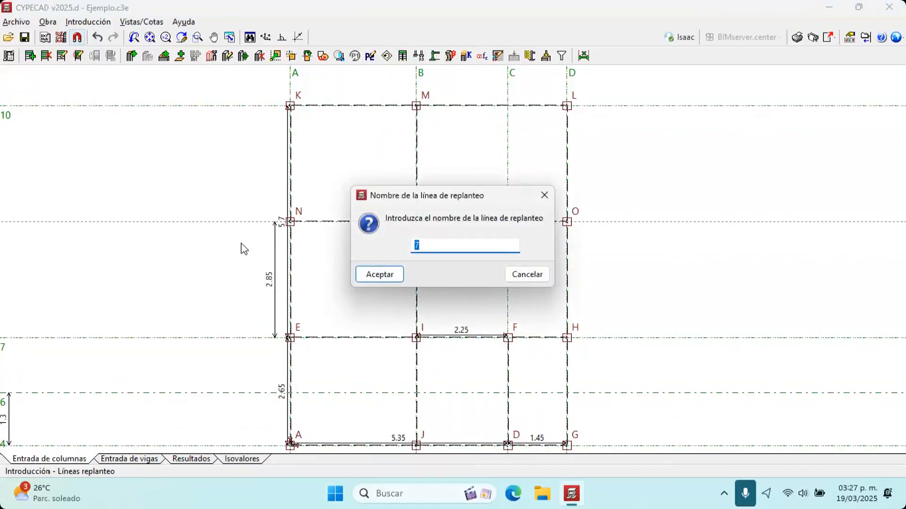
key("Return")
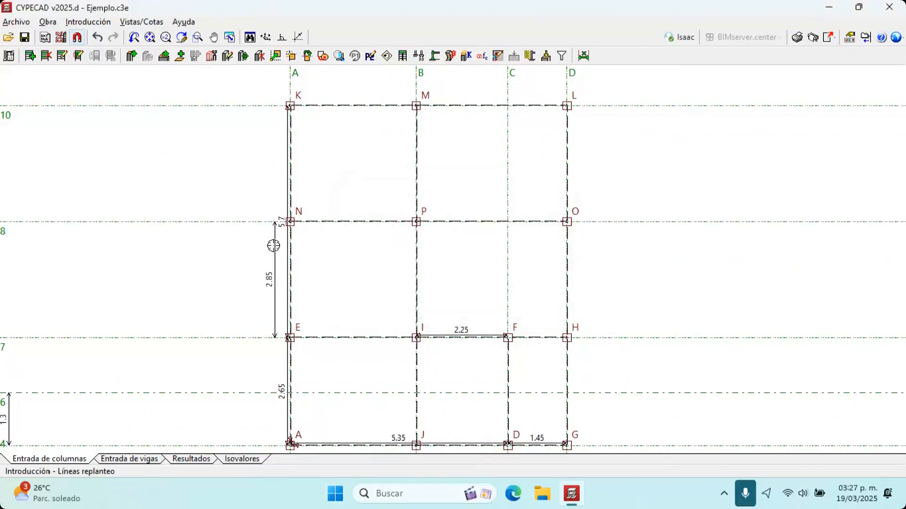
scroll(276, 244, "down", 3)
scroll(336, 205, "up", 3)
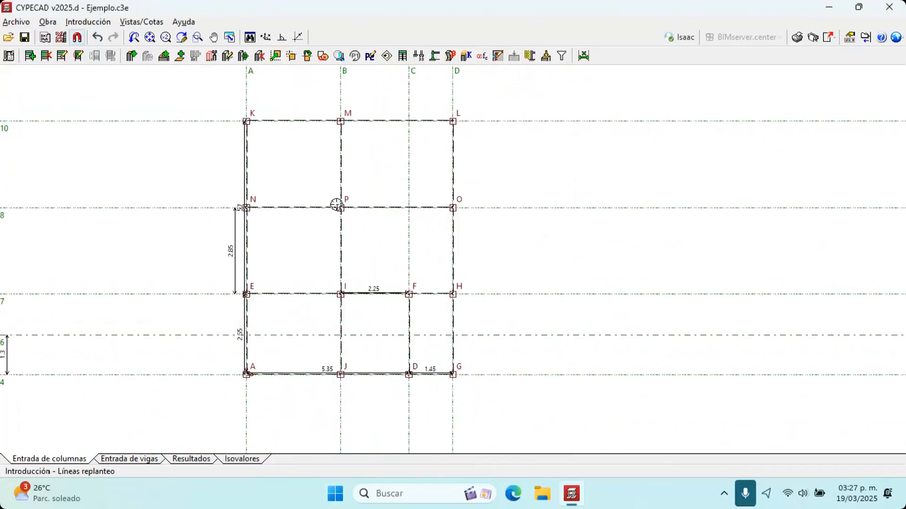
Open the tools for columns, shear walls and pedestals and look over the options for copying data from column N
left_click(87, 22)
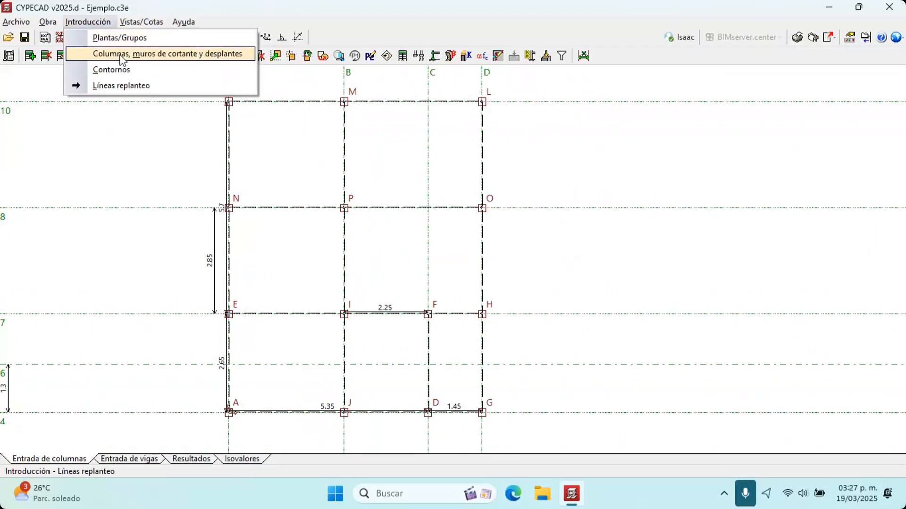
left_click(122, 54)
left_click(75, 367)
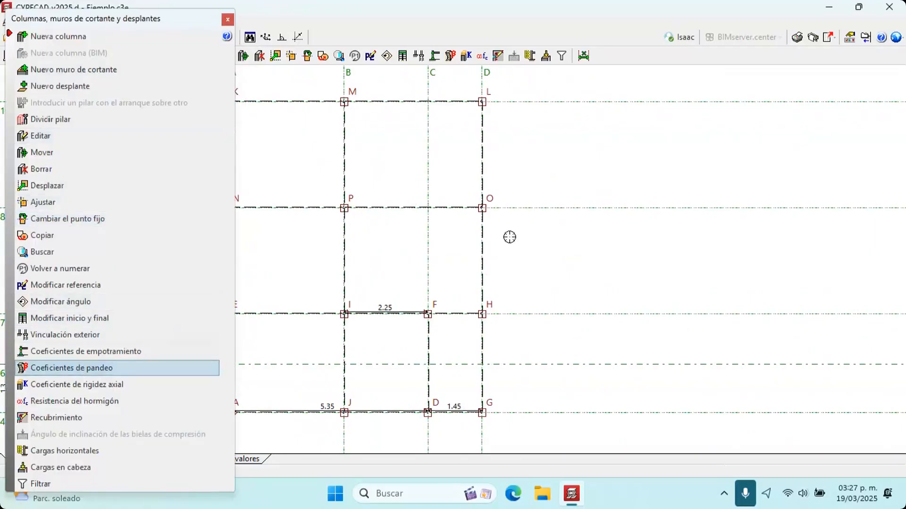
middle_click_drag(510, 237, 548, 235)
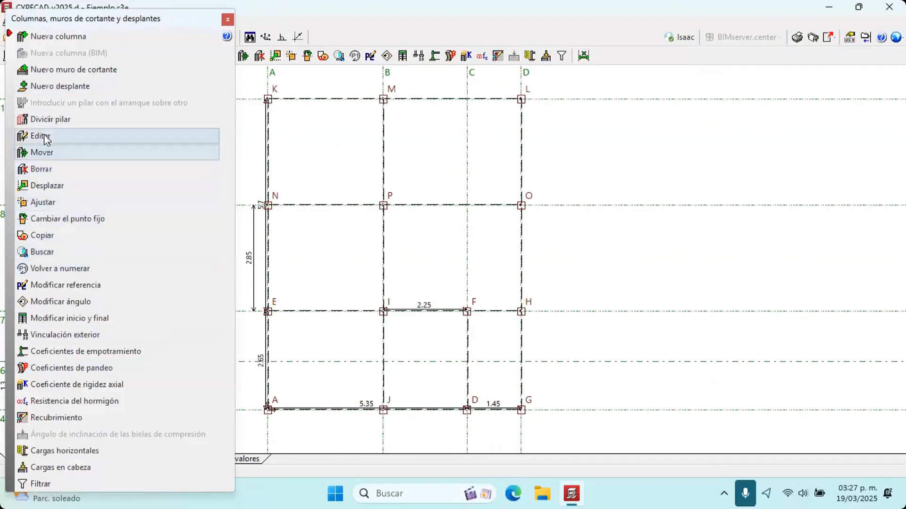
left_click(58, 235)
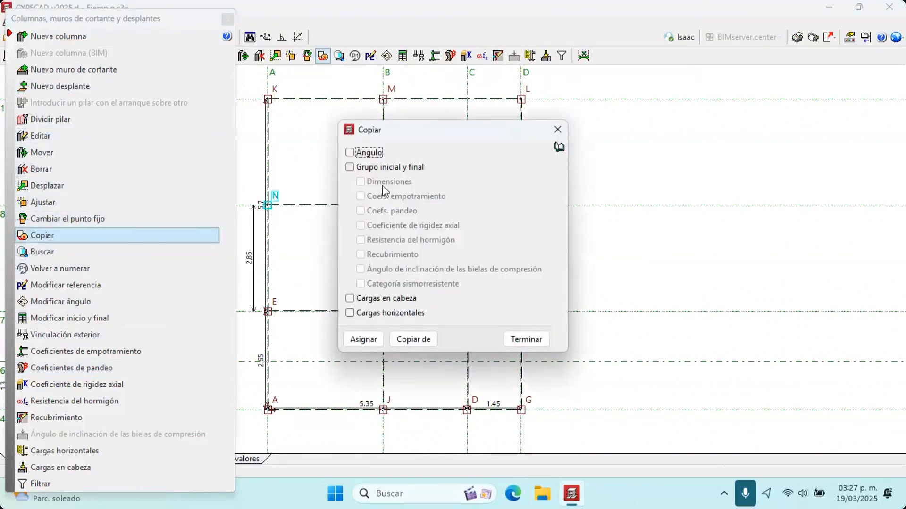
left_click(521, 338)
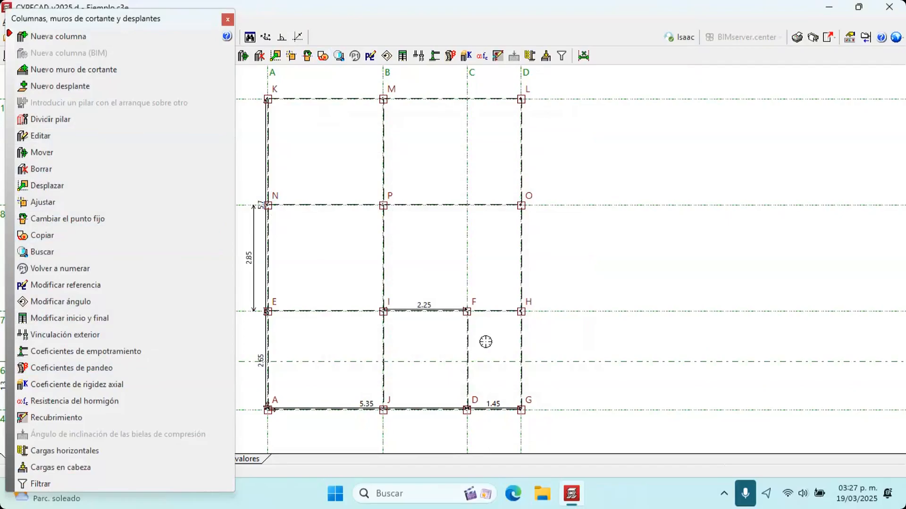
left_click(121, 301)
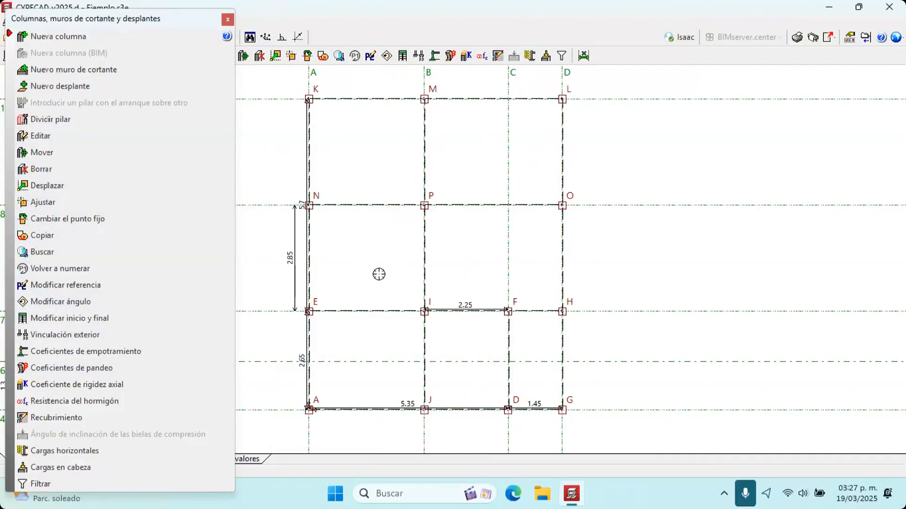
Renumber all columns horizontally, from top to bottom and left to right, with A as the first column's reference
left_click(118, 269)
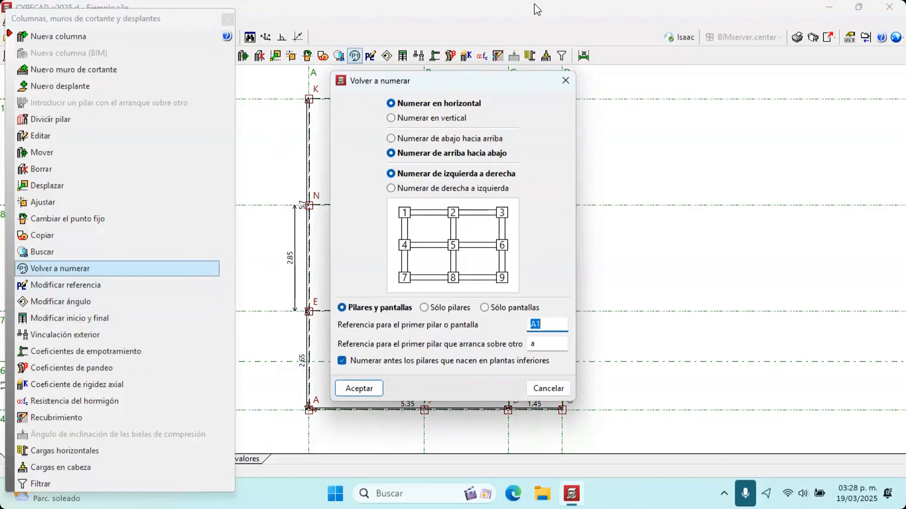
key("super+alt+k")
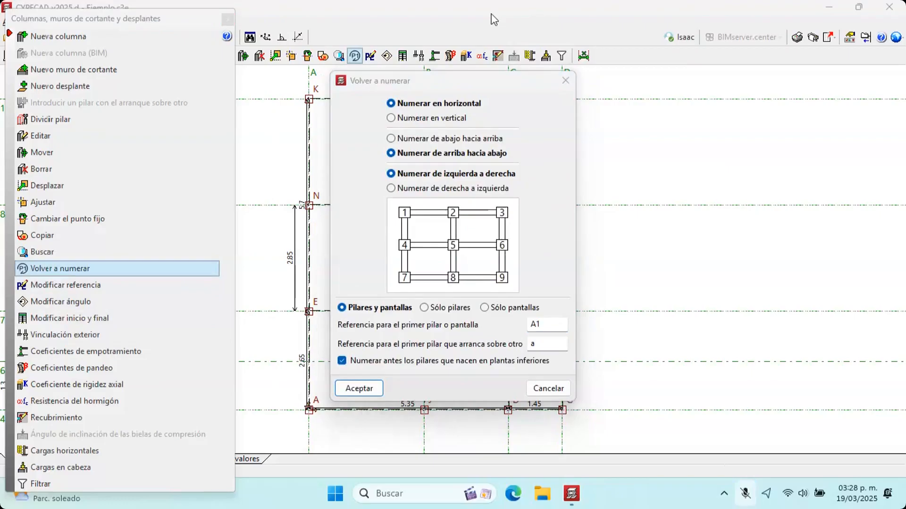
key("super+alt+k")
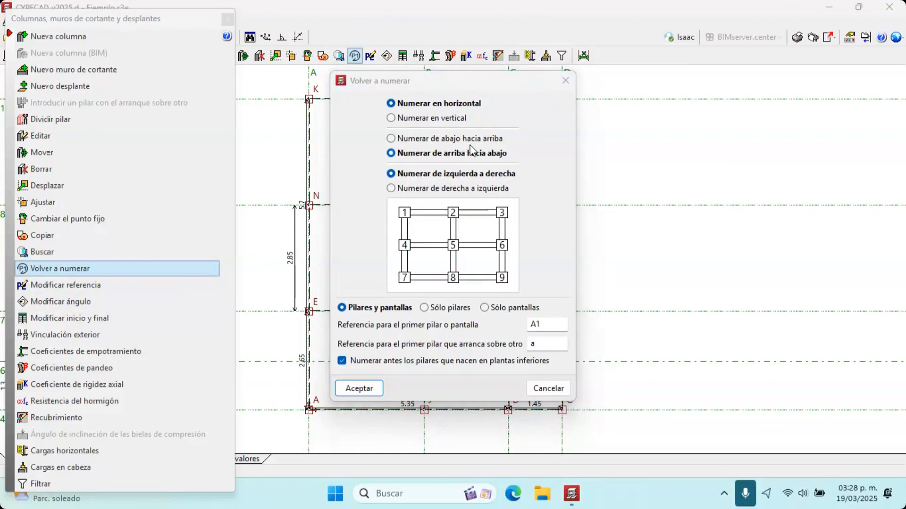
left_click(540, 325)
key("BackSpace")
left_click(374, 388)
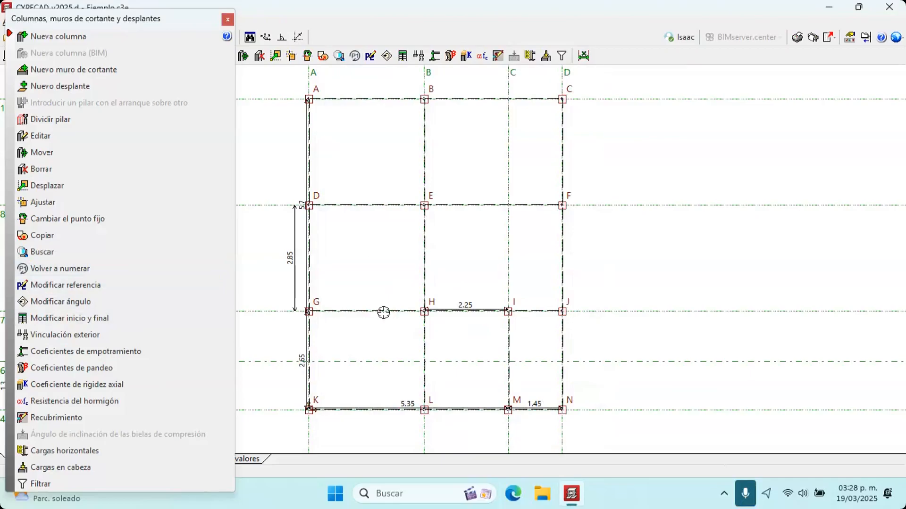
left_click(227, 20)
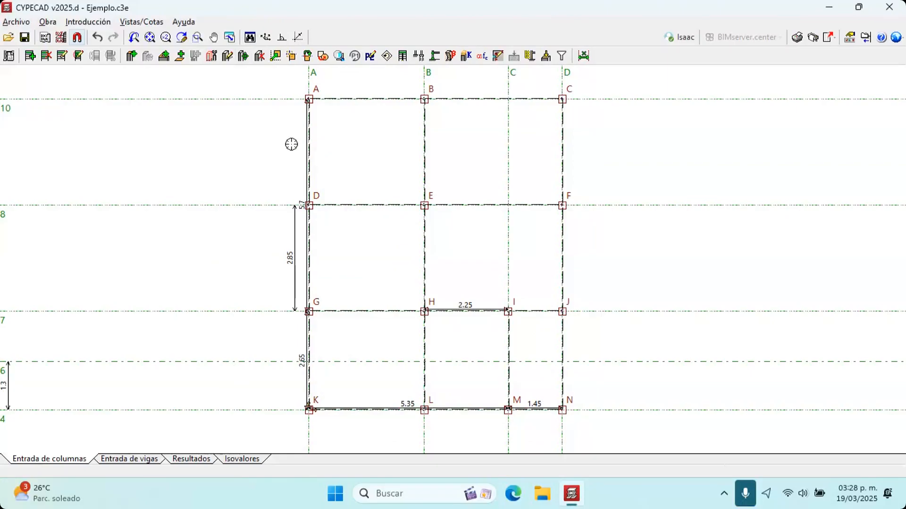
Switch to beam entry for the +3.20 level and open the current beam definition
left_click(150, 462)
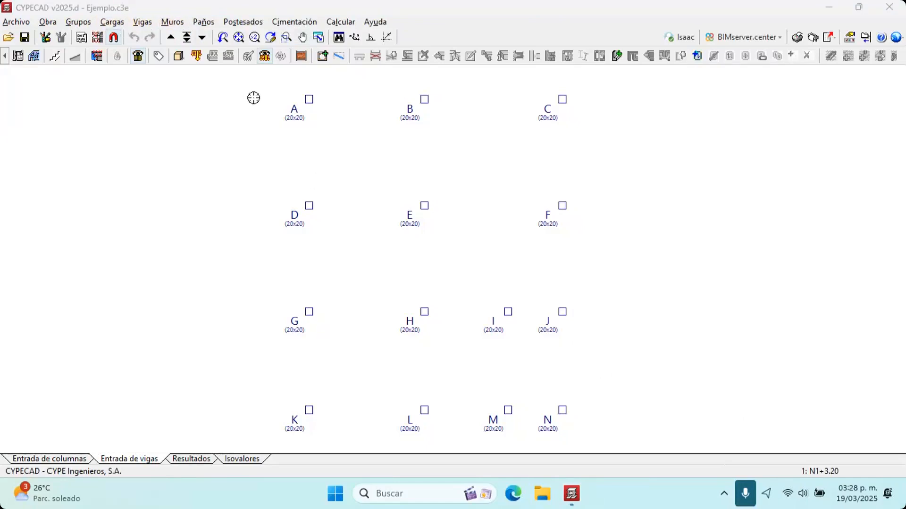
middle_click_drag(316, 180, 313, 223)
scroll(327, 230, "up", 1)
key("F4")
key("F4")
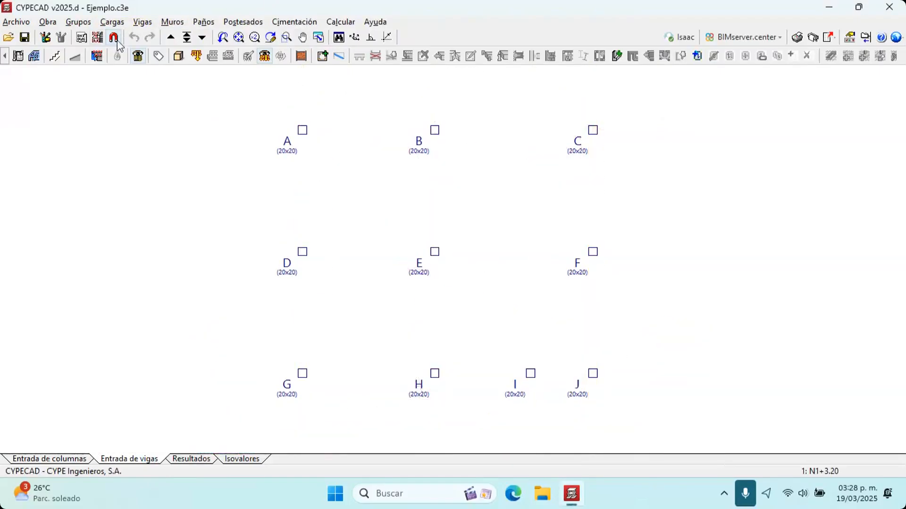
left_click(143, 22)
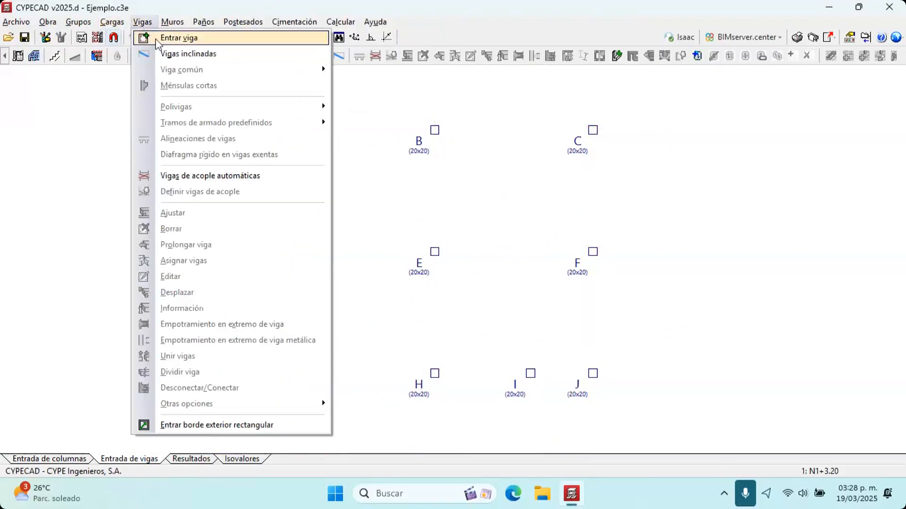
left_click(158, 41)
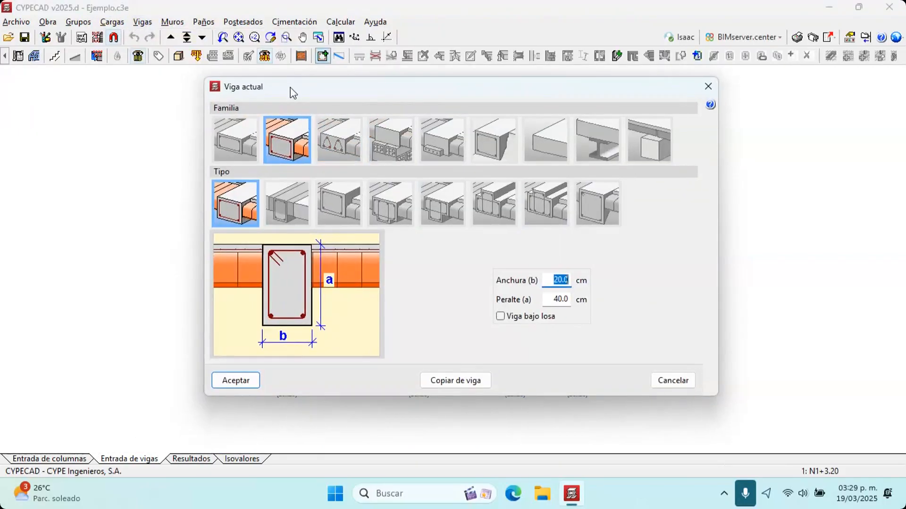
Examine the available beam families, from flat and dropped to steel and timber, and the foundation beam types with their dimensions
left_click(243, 138)
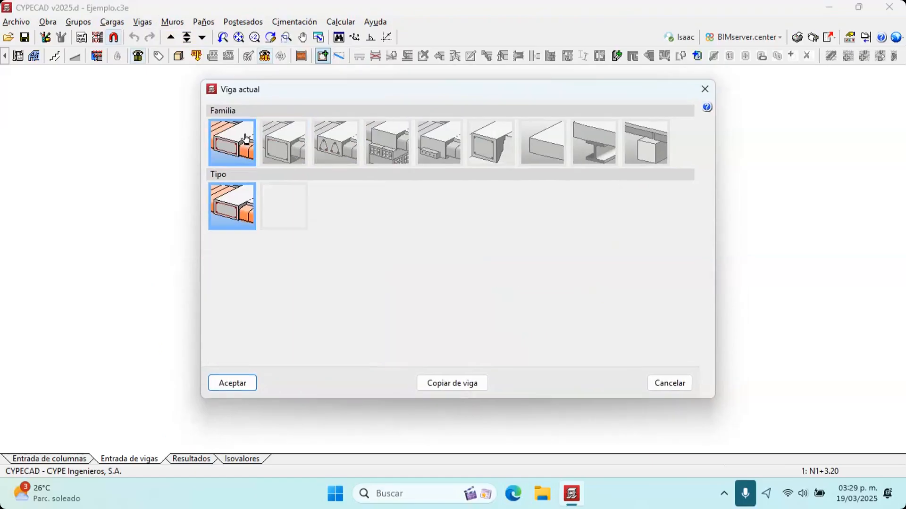
left_click(276, 150)
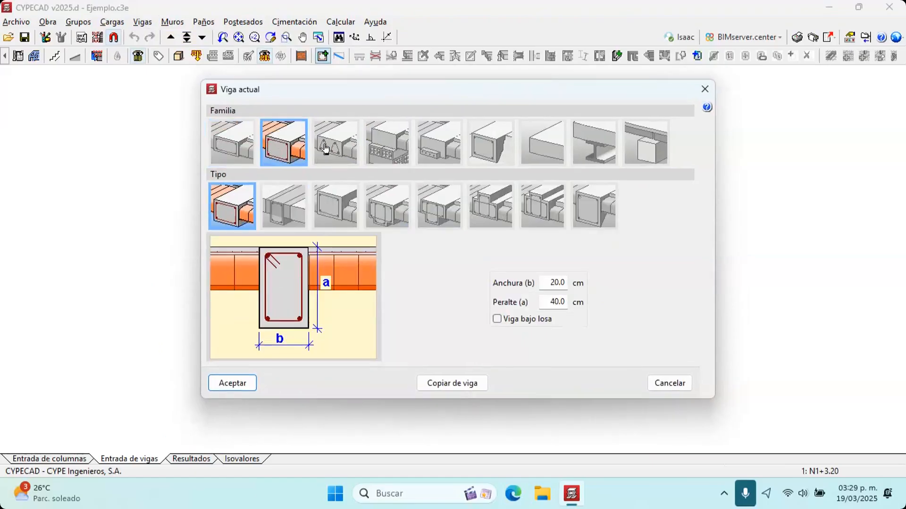
left_click(424, 156)
left_click(491, 142)
left_click(546, 151)
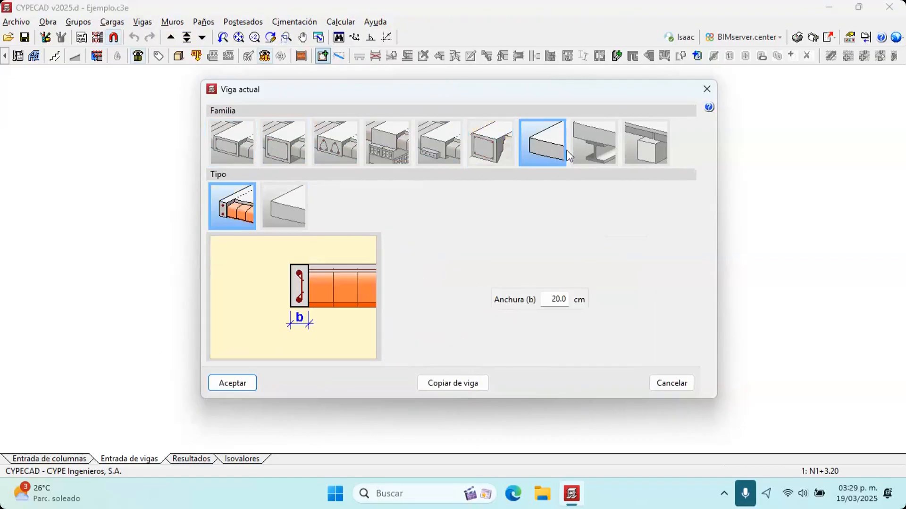
left_click(593, 146)
left_click(648, 141)
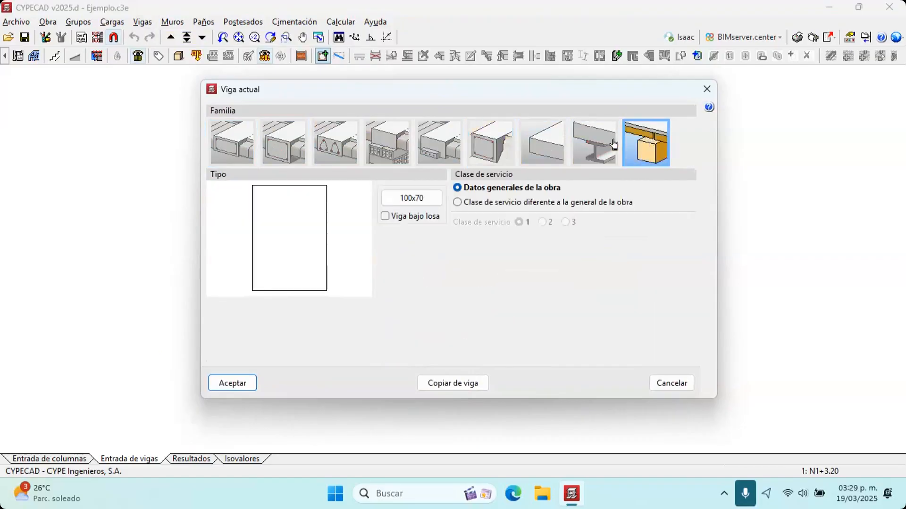
left_click(248, 143)
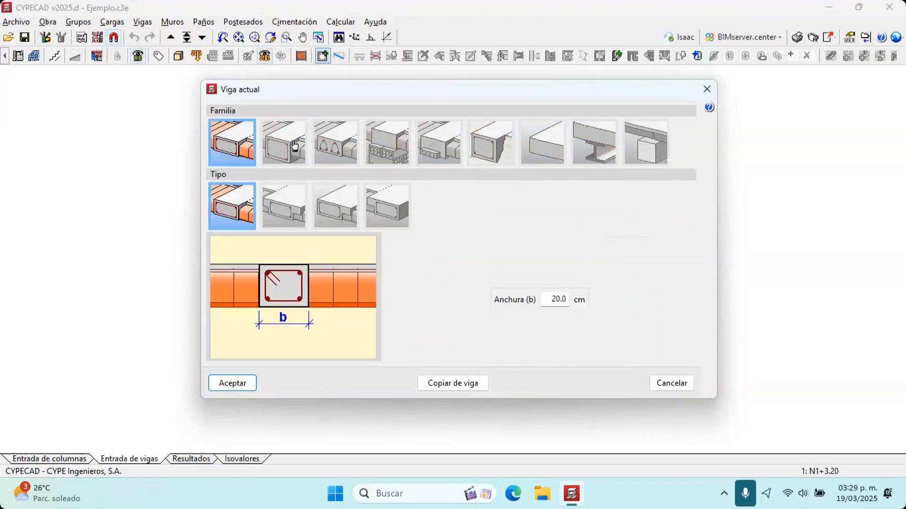
left_click(336, 144)
left_click(387, 144)
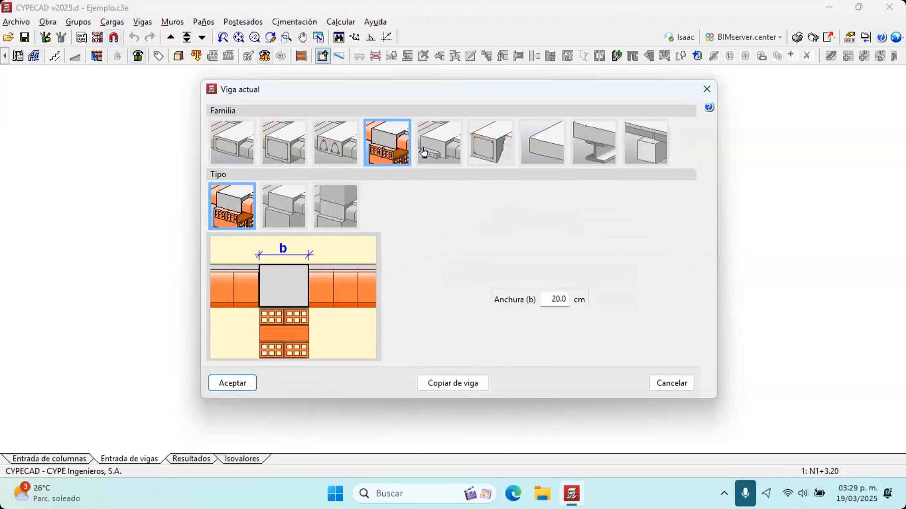
left_click(450, 147)
left_click(490, 141)
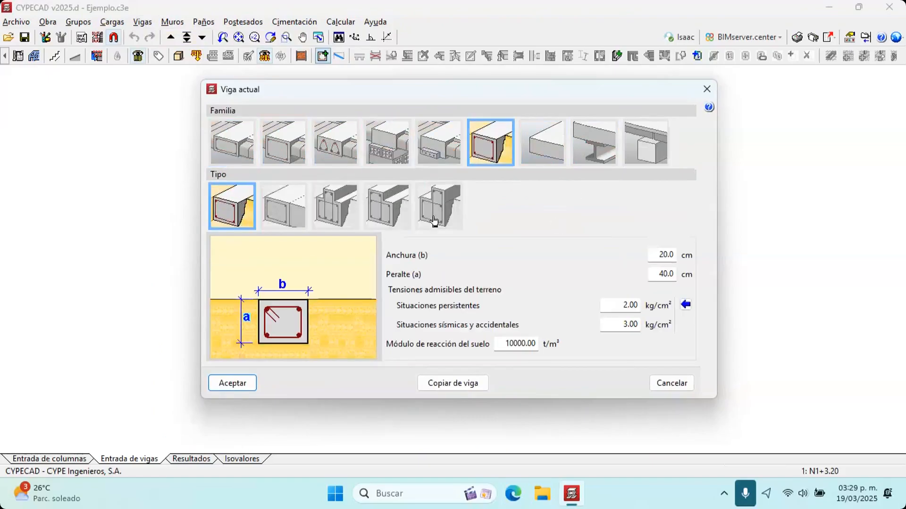
left_click(387, 206)
left_click(336, 206)
left_click(653, 246)
left_click(669, 267)
left_click(668, 288)
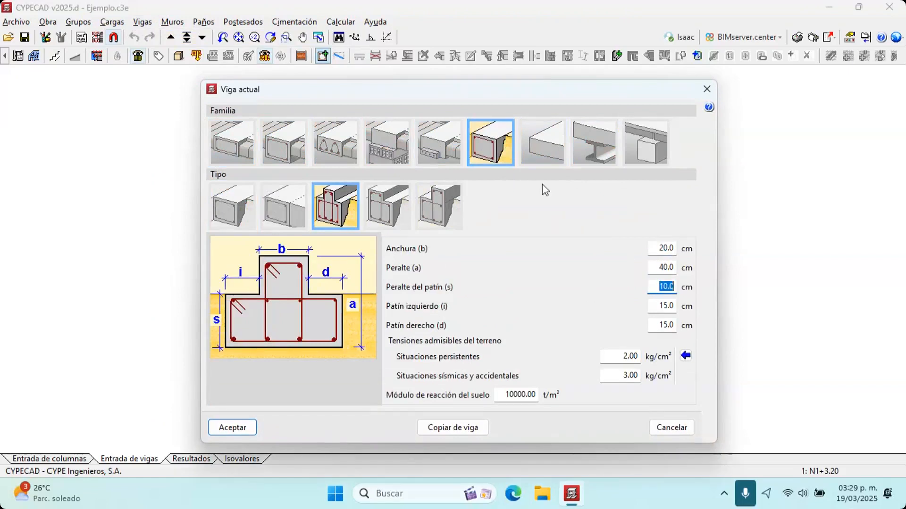
left_click(546, 161)
Define the current beam as a rectangular dropped concrete beam 20 cm wide and 40 cm deep
left_click(276, 150)
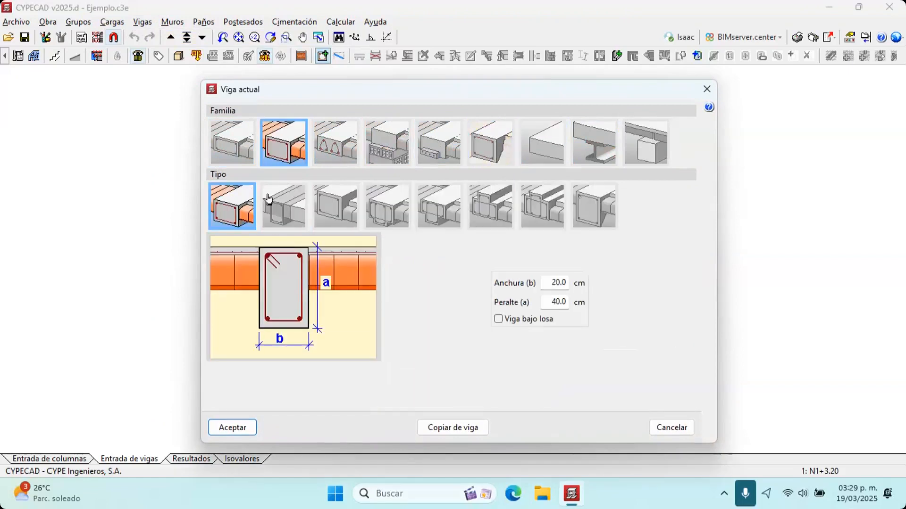
left_click(551, 283)
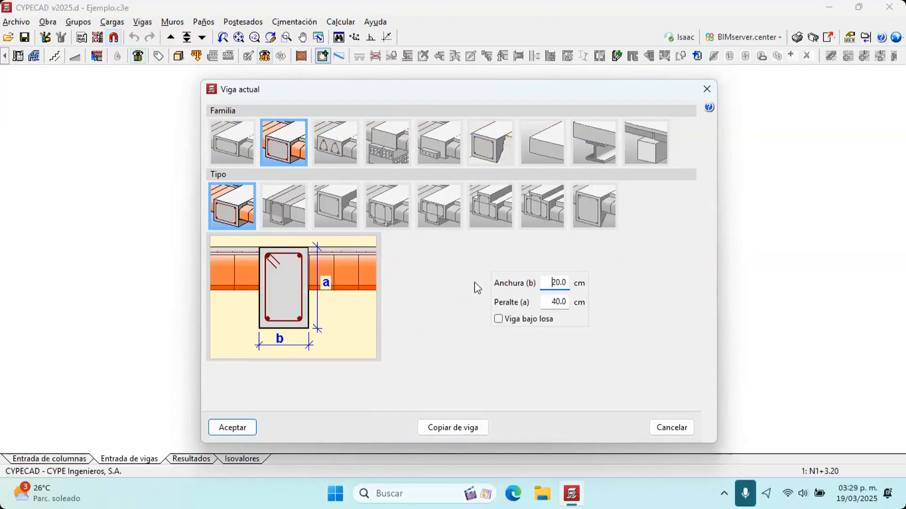
left_click(231, 428)
left_click(303, 373)
scroll(313, 339, "down", 1)
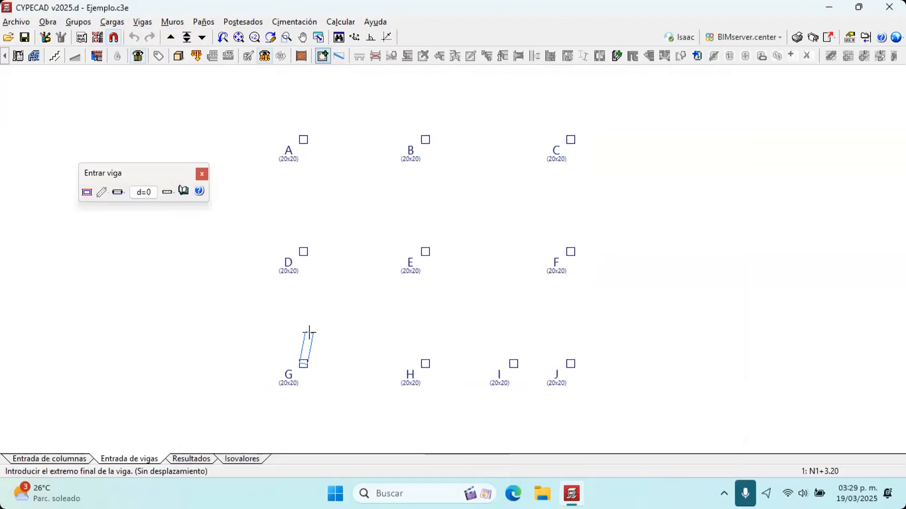
right_click(307, 341)
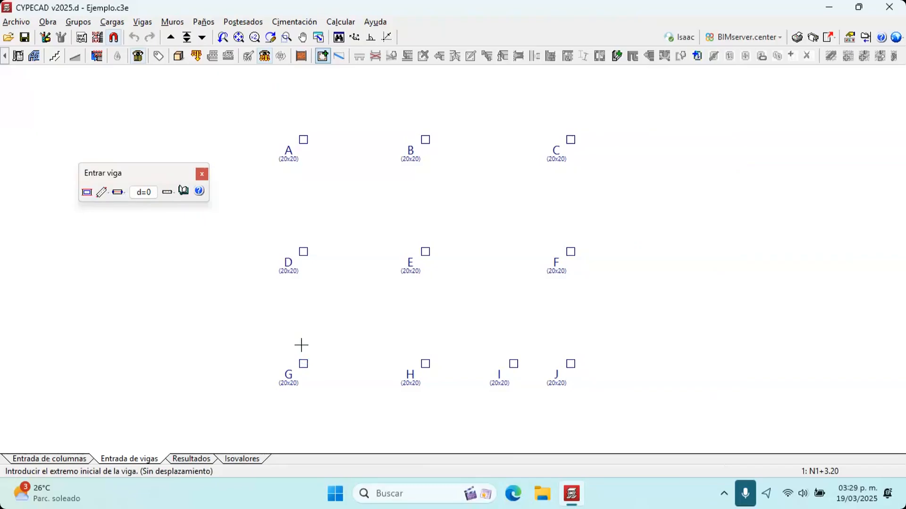
Introduce 20 × 40 cm beams from column A to column C and from column A down to column K
scroll(324, 245, "up", 2)
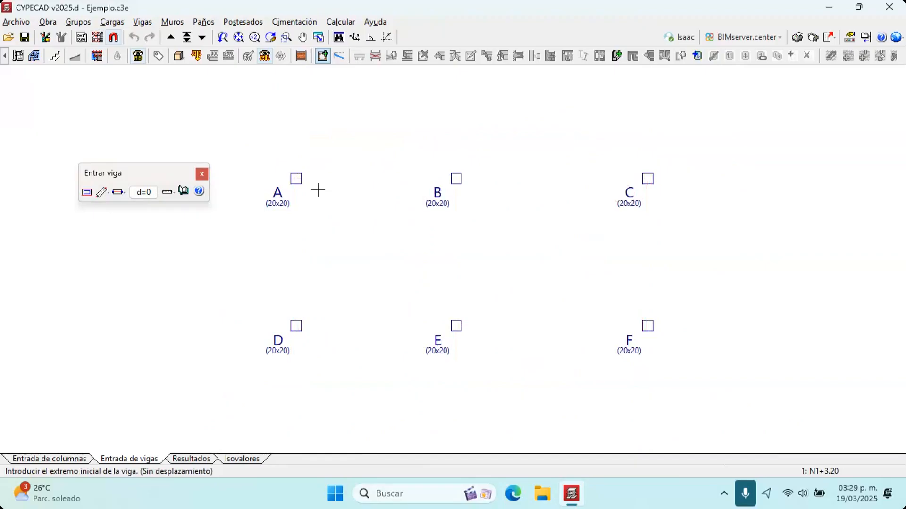
scroll(317, 189, "up", 1)
left_click(292, 176)
left_click(672, 176)
left_click(293, 176)
scroll(342, 263, "down", 2)
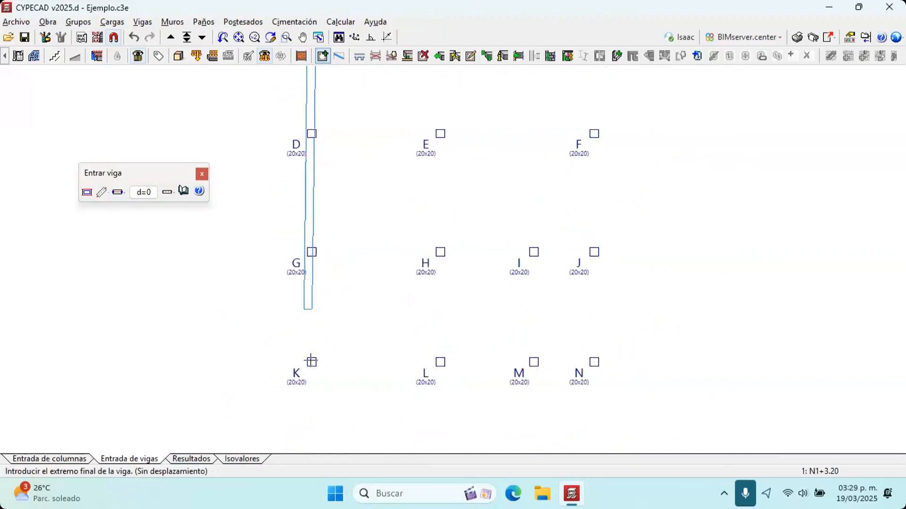
left_click(310, 362)
Introduce 20 × 40 cm beams from column K across to column N and from N up to column C
left_click(310, 362)
left_click(593, 362)
middle_click_drag(599, 260, 603, 315)
left_click(581, 401)
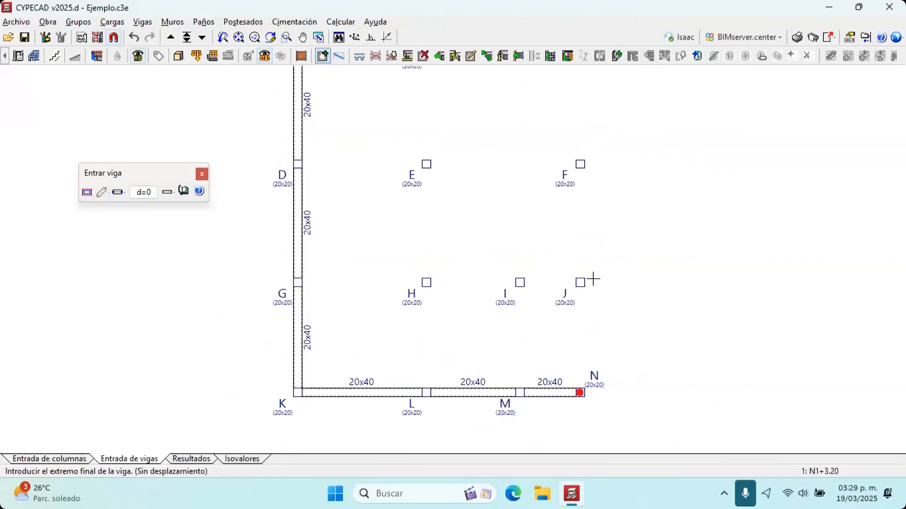
middle_click_drag(590, 278, 591, 375)
left_click(576, 141)
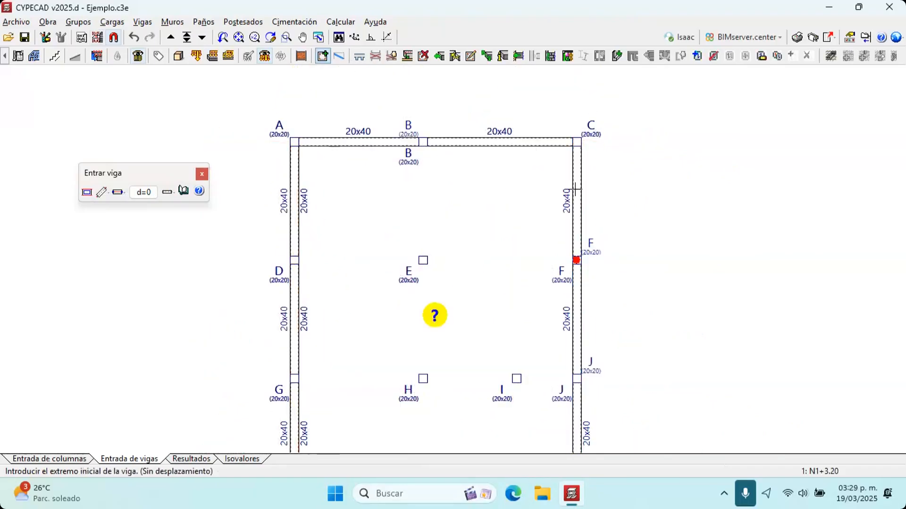
Introduce 20 × 40 cm beams from column D across to column F and from column G across to column J
middle_click_drag(434, 313, 439, 246)
left_click(309, 188)
left_click(580, 189)
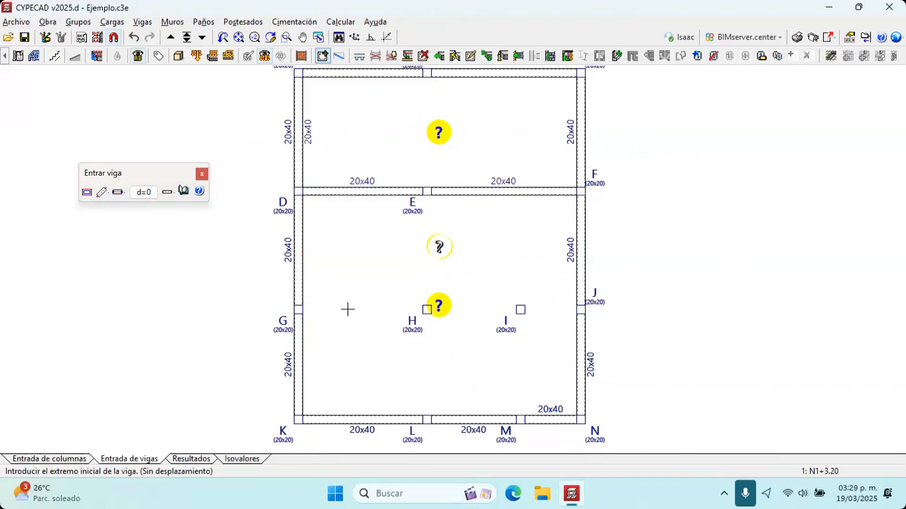
left_click(375, 309)
left_click(582, 309)
Introduce 20 × 40 cm beams from column L up to H, from M up to I, and from H up to B
left_click(427, 418)
left_click(426, 310)
left_click(521, 419)
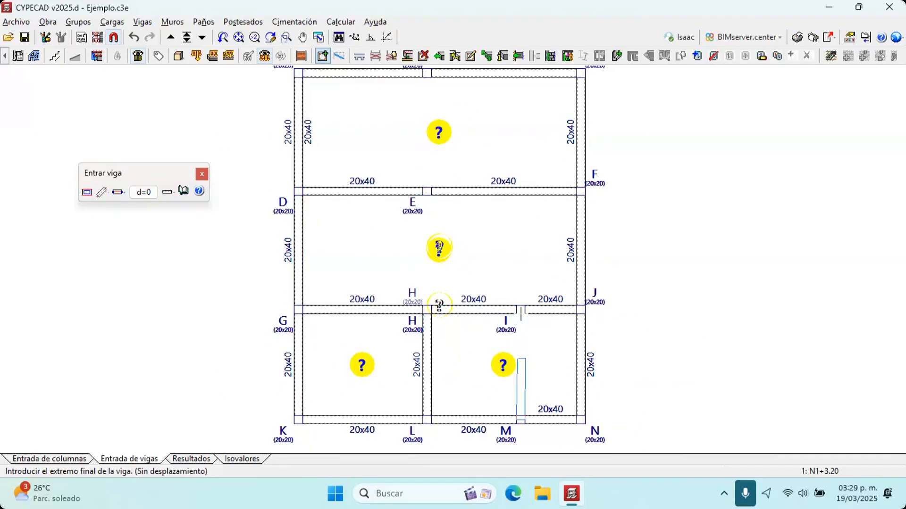
left_click(521, 309)
left_click(426, 309)
middle_click_drag(436, 94, 423, 164)
left_click(414, 145)
Check the staircase position on the architectural template and define the current beam as the plain edge limit without dimensions
scroll(444, 341, "up", 3)
middle_click_drag(332, 371, 339, 346)
key("F4")
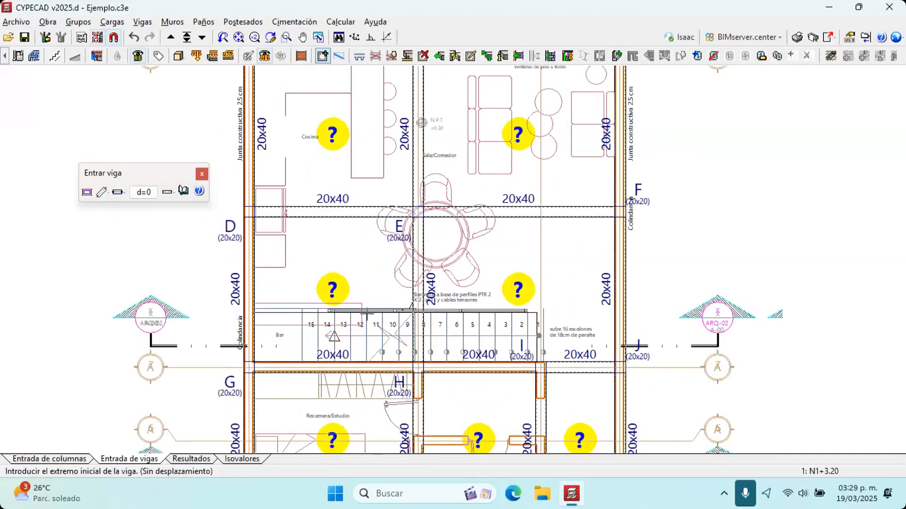
scroll(415, 314, "up", 3)
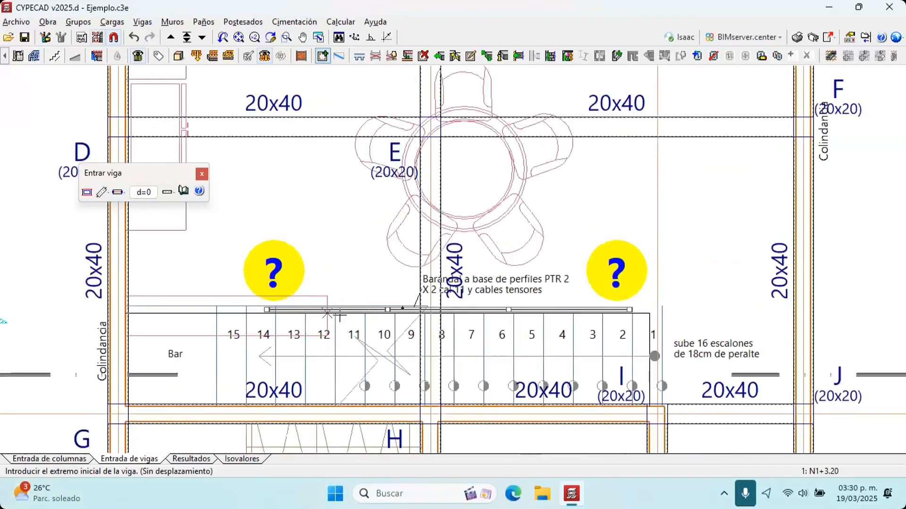
key("F4")
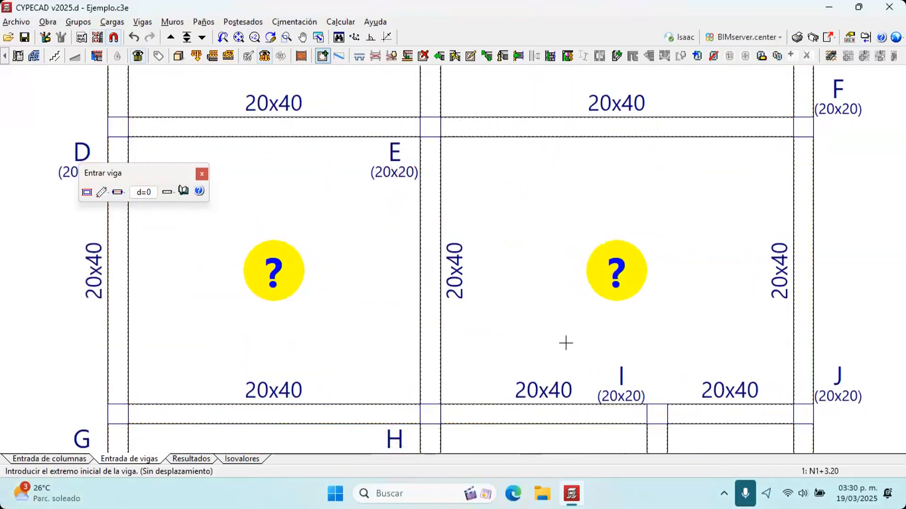
left_click(147, 23)
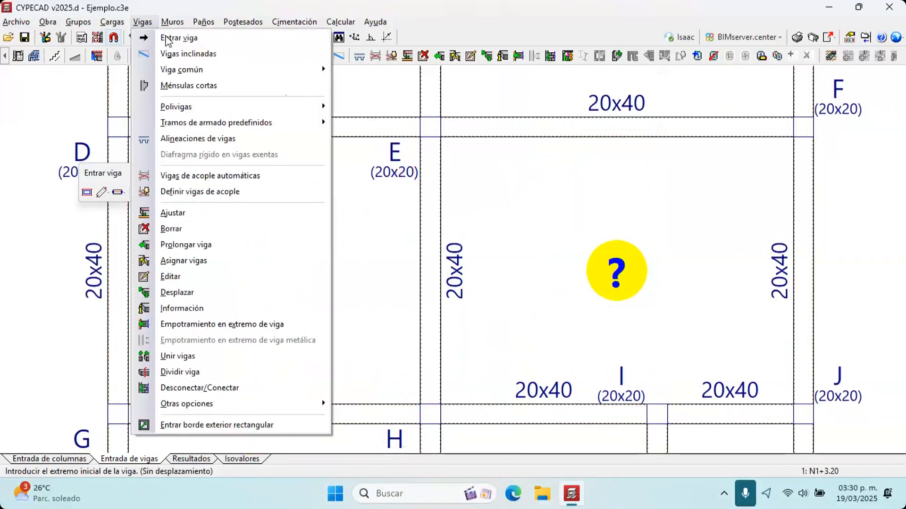
left_click(176, 37)
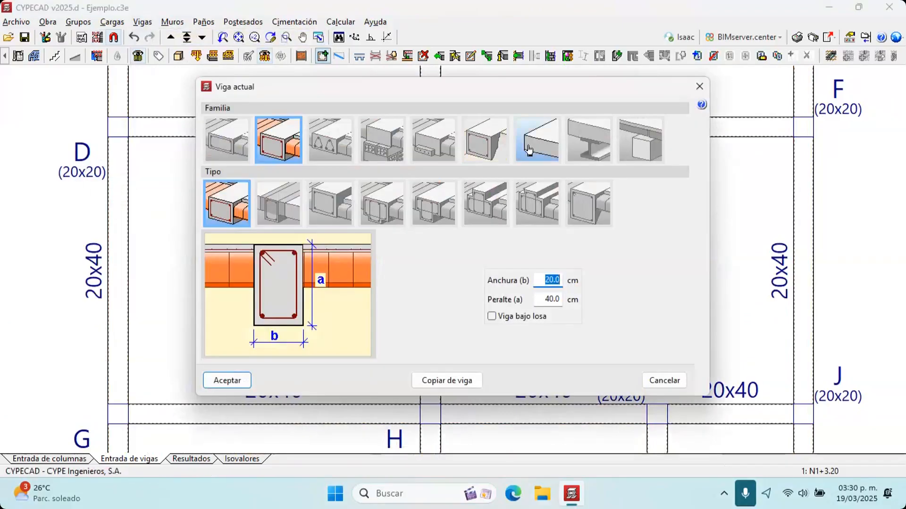
left_click(536, 139)
left_click(285, 203)
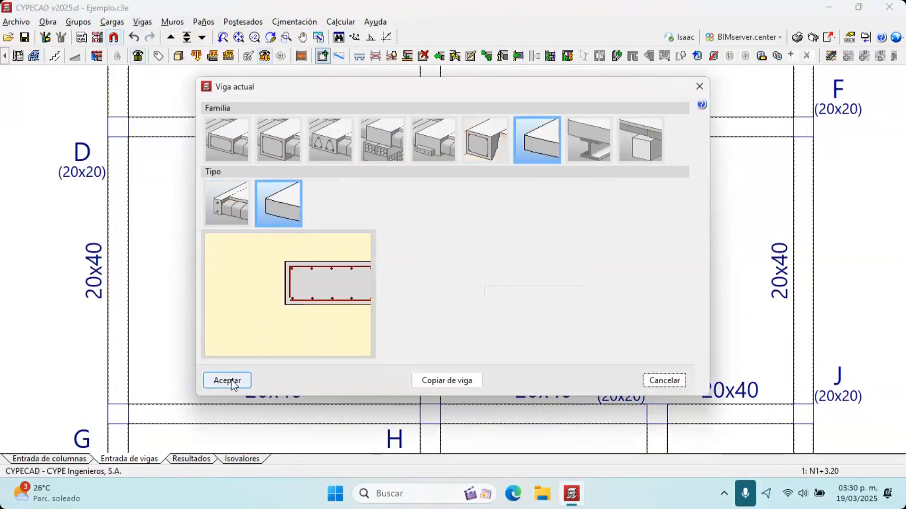
left_click(232, 382)
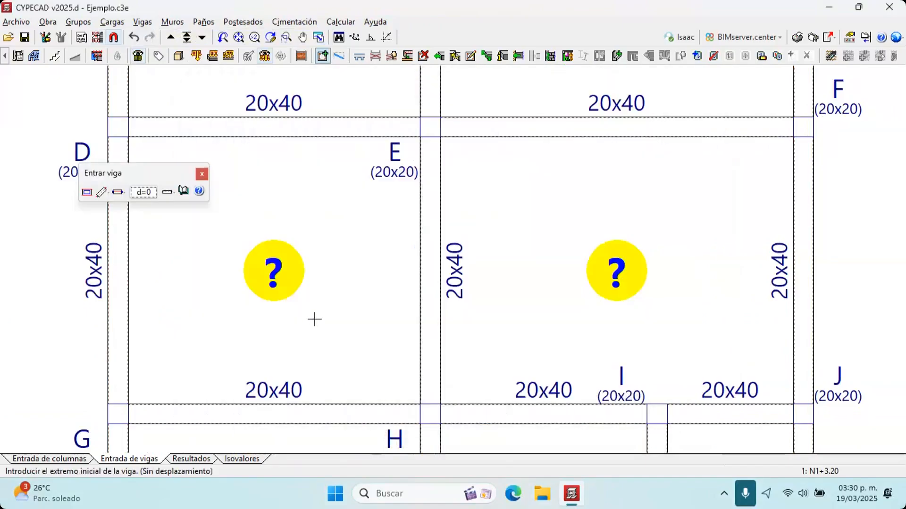
Using midpoint, intersection and nearest template snaps, draw edge limits along the staircase's upper side and down beside step 15 to beam G–H
left_click(114, 44)
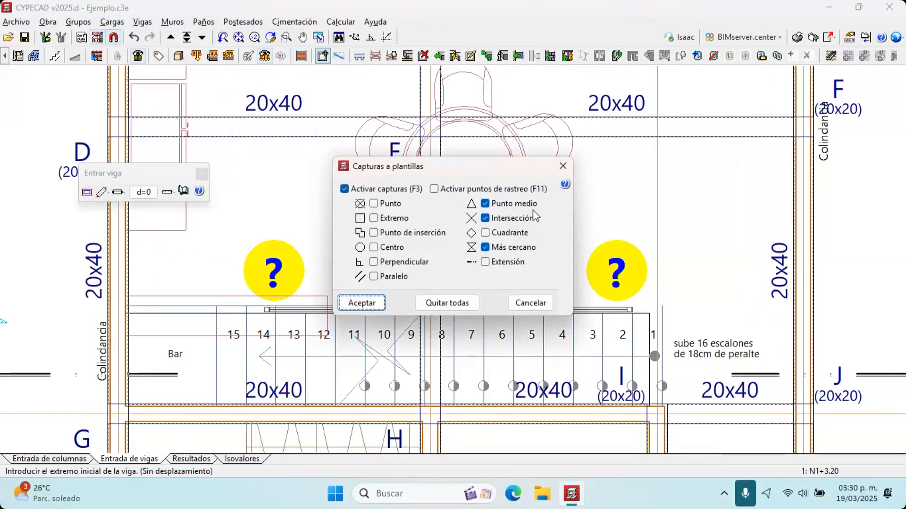
left_click(361, 302)
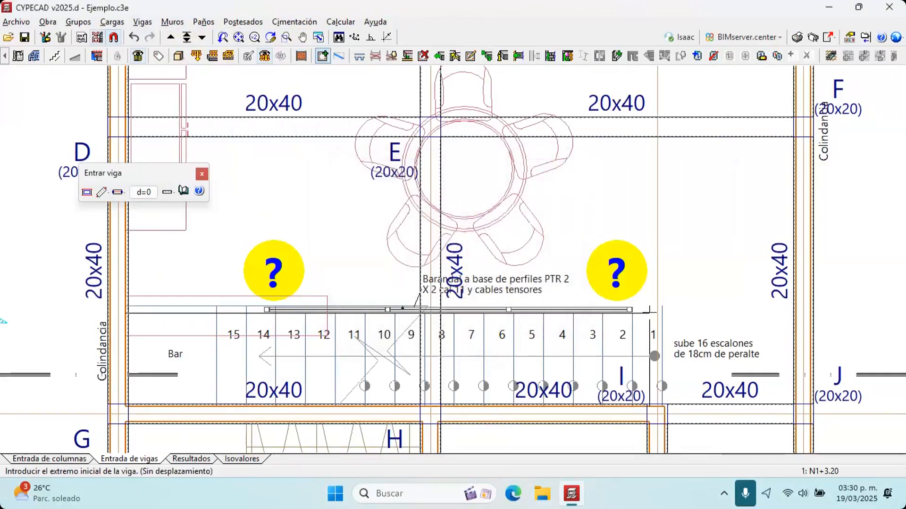
left_click(649, 312)
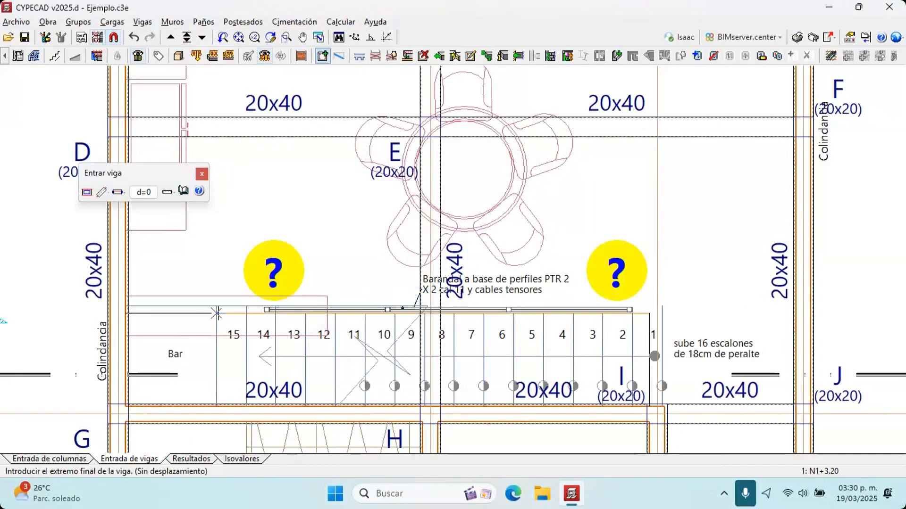
left_click(216, 406)
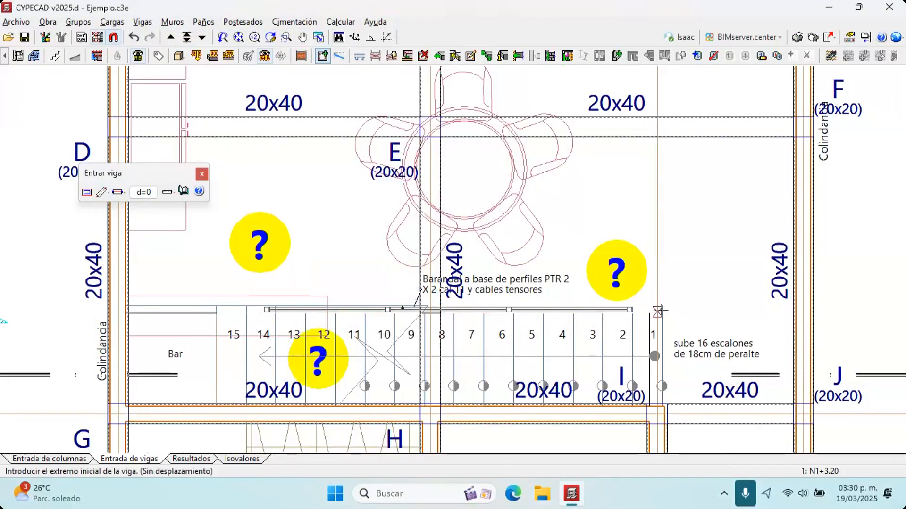
With orthogonal mode on and the beam alignment shifted to one face, draw an edge limit from column I up past the staircase's upper edge
scroll(658, 401, "up", 1)
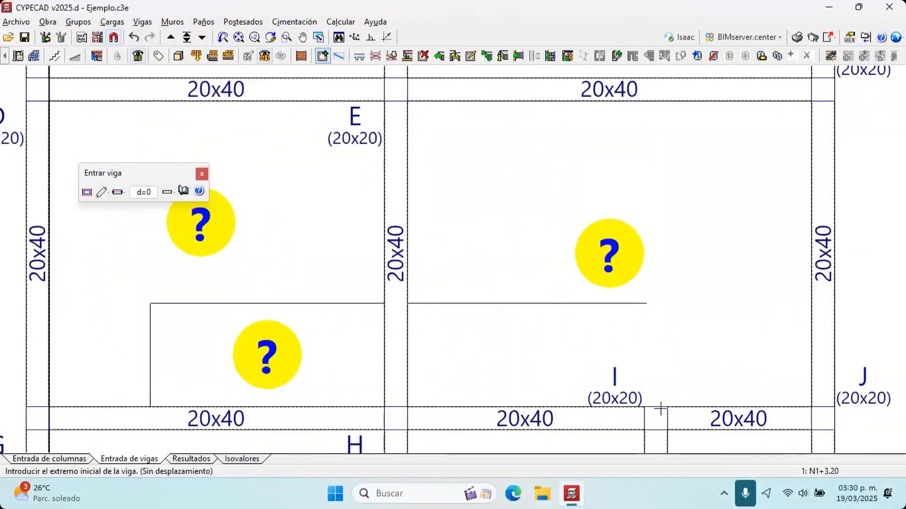
left_click(647, 304)
left_click(651, 419)
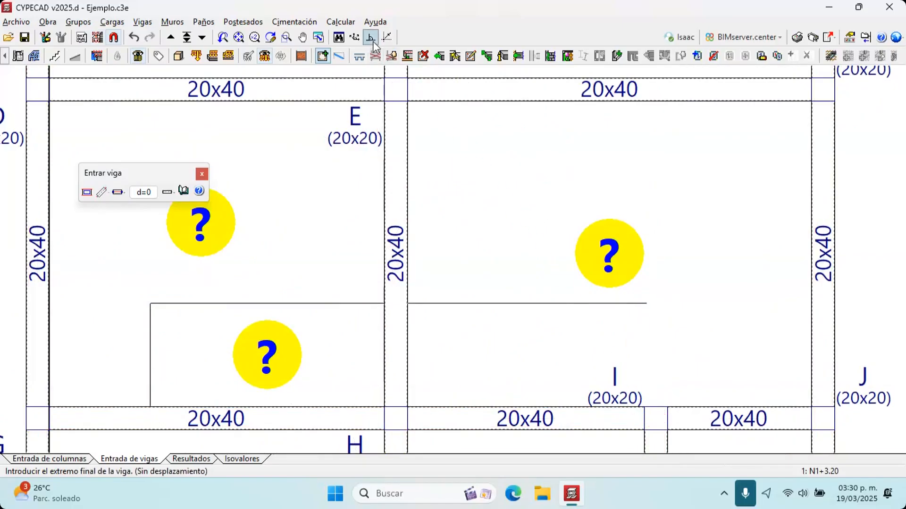
left_click(373, 41)
right_click(661, 283)
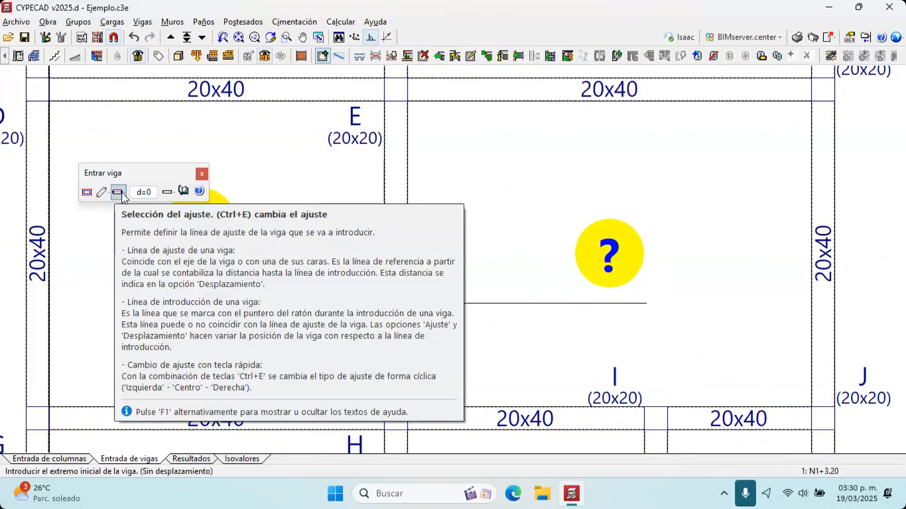
left_click(122, 194)
left_click(142, 209)
left_click(644, 407)
left_click(655, 261)
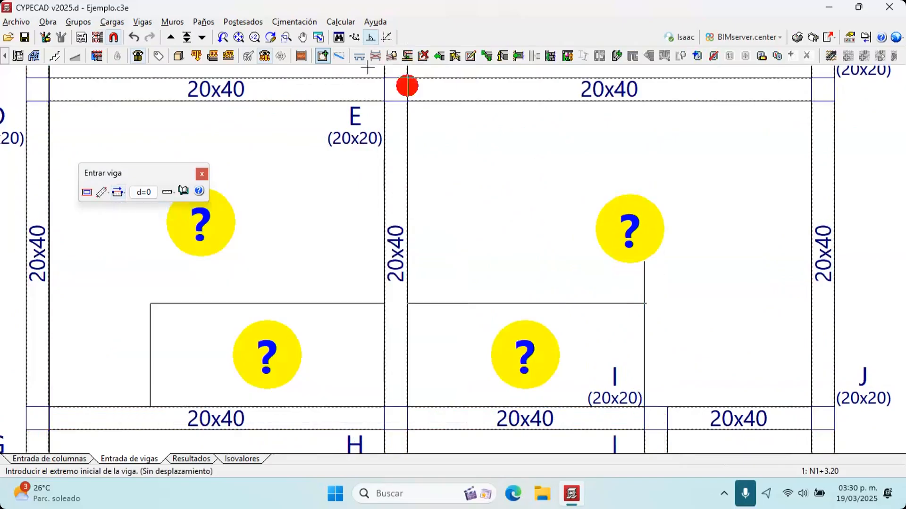
Delete the excess piece of edge limit that extends above the stair opening's corner near column I
left_click(423, 56)
scroll(649, 304, "up", 1)
left_click(650, 306)
scroll(441, 348, "down", 3)
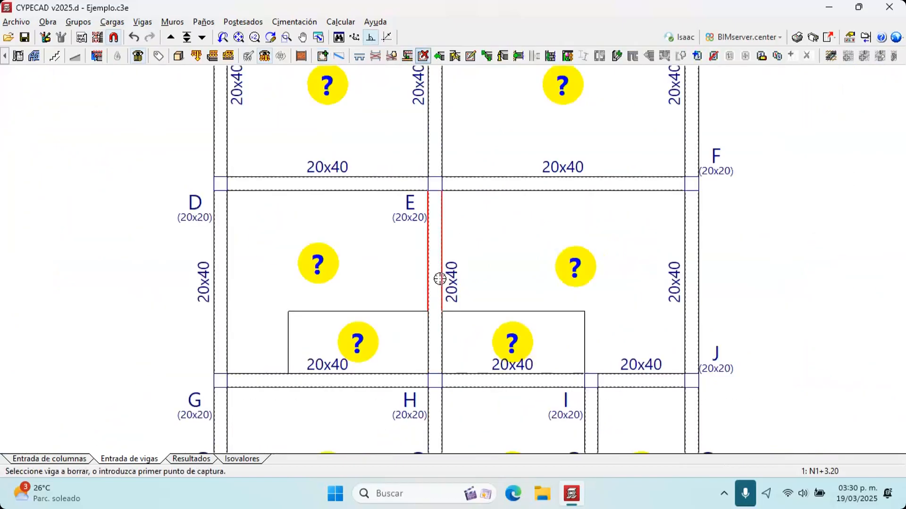
Delete the beam between columns E and H that crosses the stair opening
left_click(144, 22)
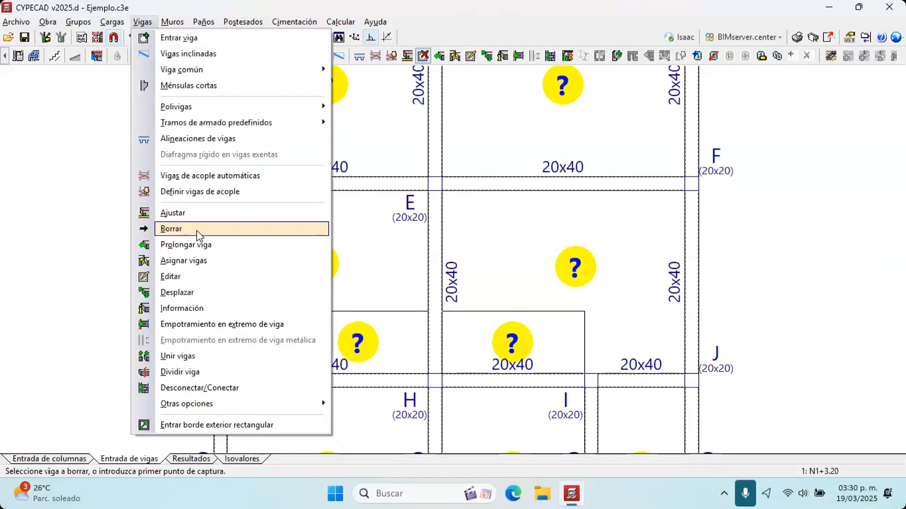
left_click(197, 229)
scroll(443, 318, "up", 3)
left_click(421, 264)
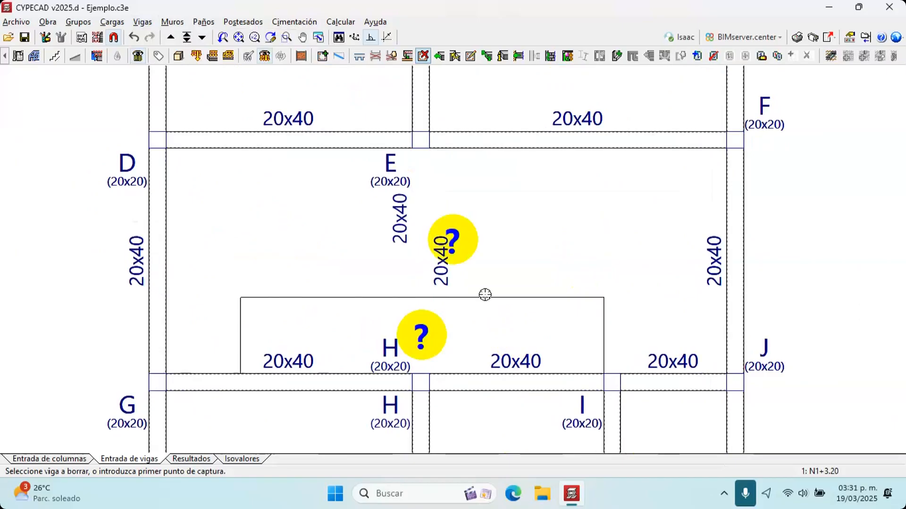
scroll(578, 327, "down", 1)
scroll(584, 318, "up", 1)
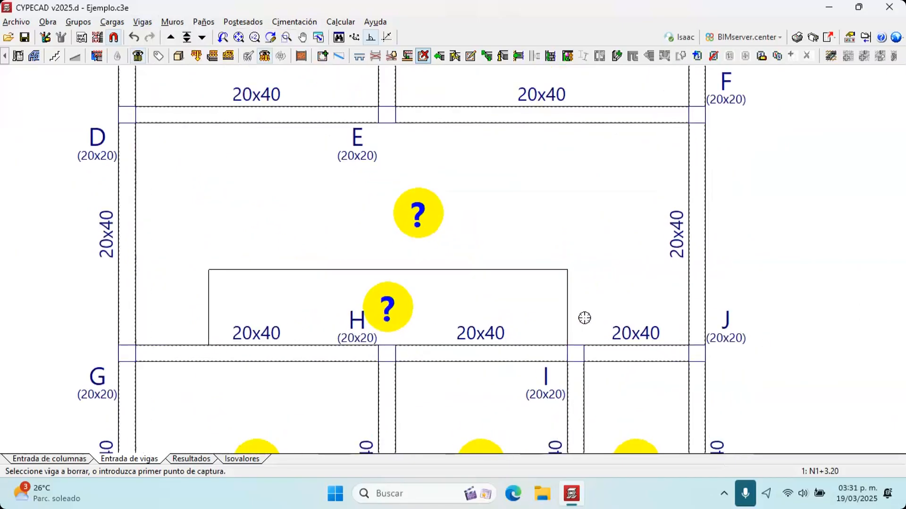
scroll(585, 318, "up", 1)
left_click(584, 312)
left_click(586, 262)
scroll(586, 312, "up", 1)
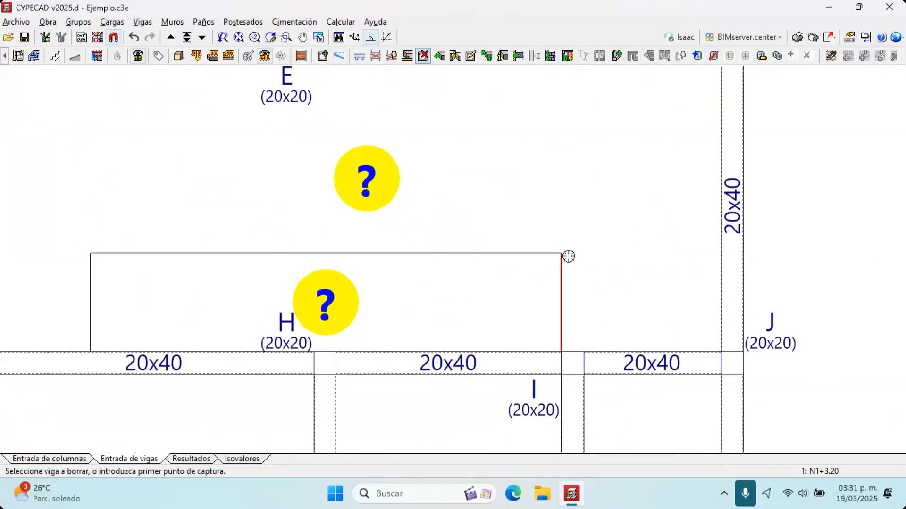
Examine the stair opening's corner and compare the whole beam layout with the architectural template
scroll(567, 258, "up", 6)
scroll(481, 298, "down", 4)
scroll(541, 262, "down", 3)
middle_click_drag(541, 263, 636, 265)
scroll(395, 283, "down", 4)
scroll(404, 309, "up", 1)
scroll(403, 317, "down", 1)
middle_click_drag(403, 315, 427, 245)
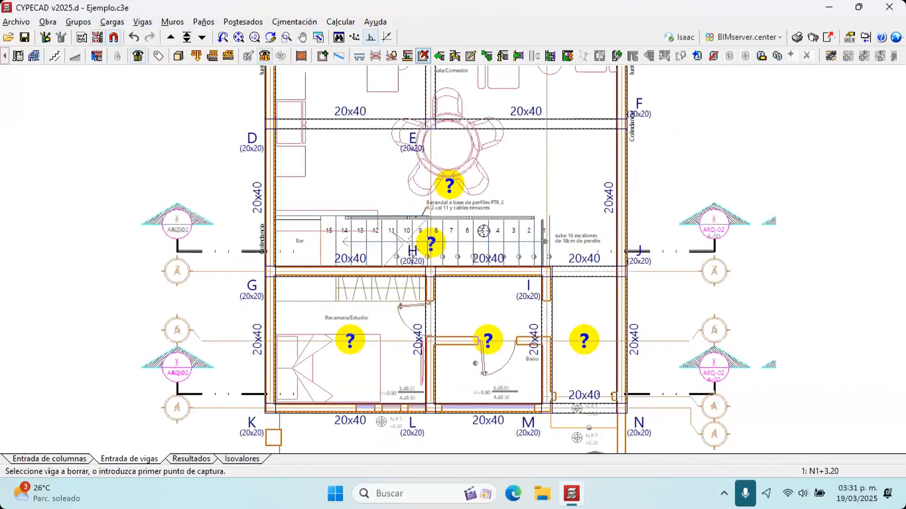
scroll(502, 231, "down", 1)
middle_click_drag(501, 231, 498, 273)
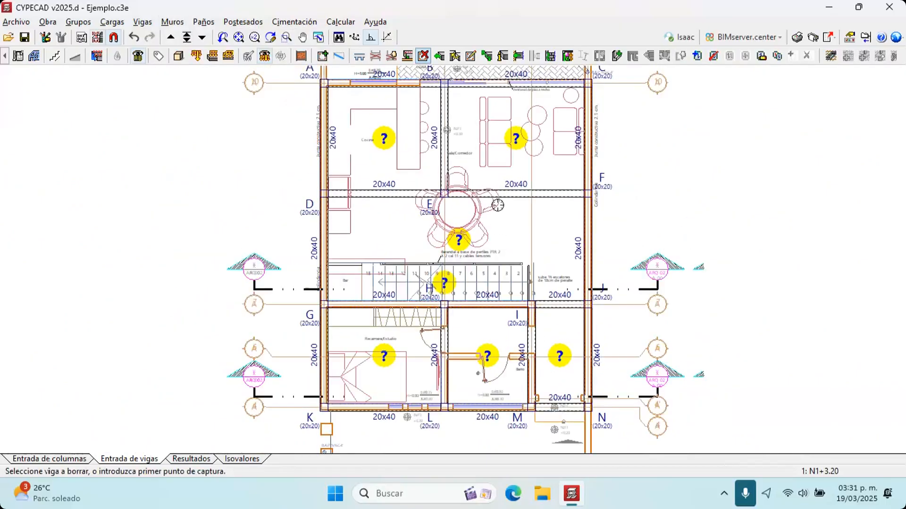
middle_click_drag(494, 174, 495, 224)
scroll(495, 224, "up", 1)
scroll(490, 210, "up", 1)
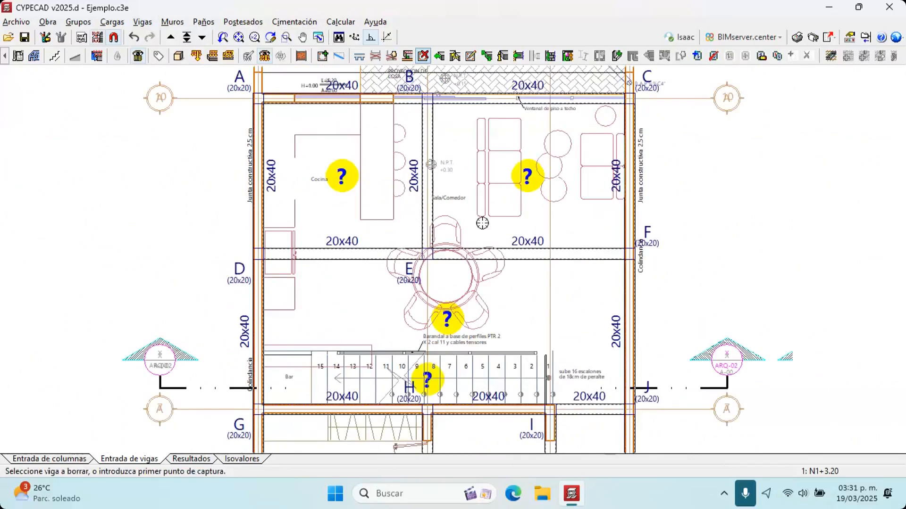
Duplicate the Planta baja template view and name the copy Nivel 1
left_click(81, 38)
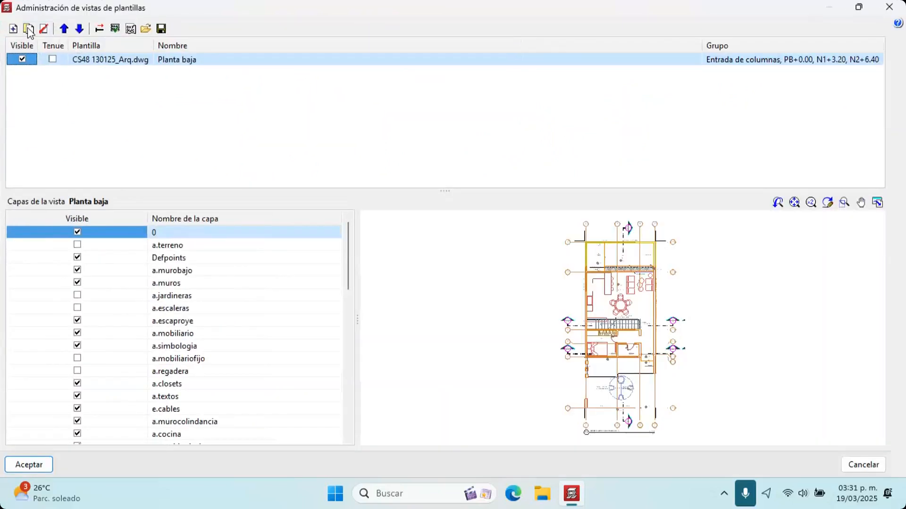
left_click(28, 29)
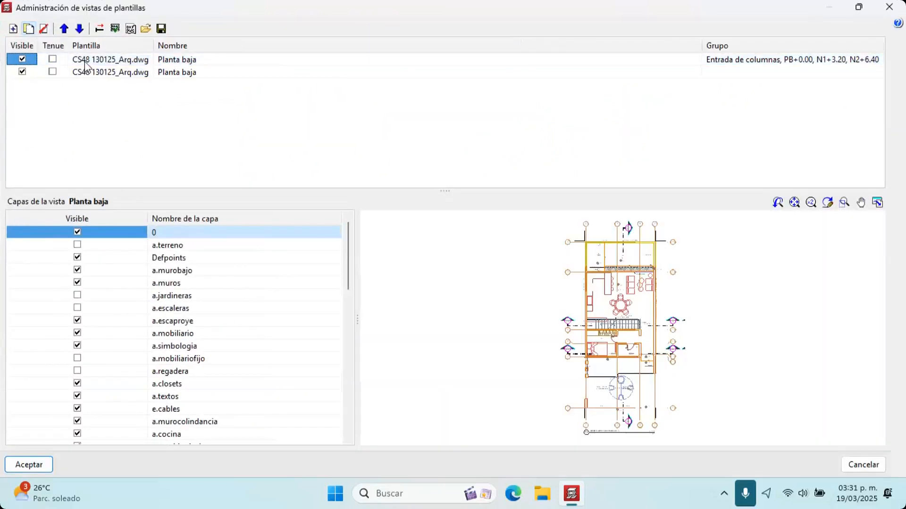
left_click(162, 77)
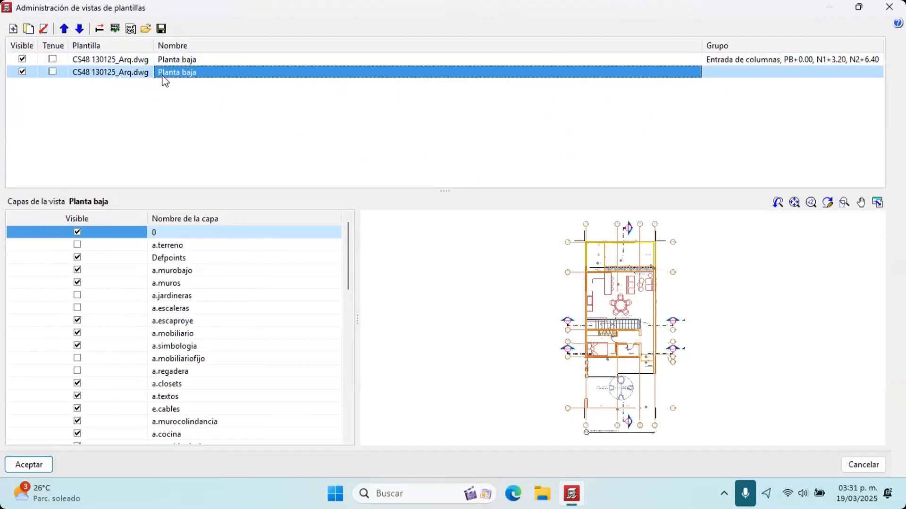
type("n")
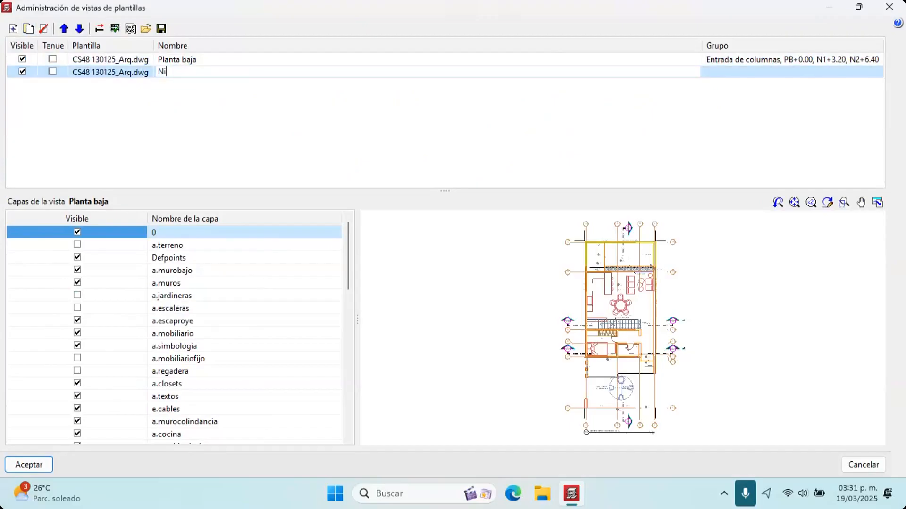
type("ivel 1")
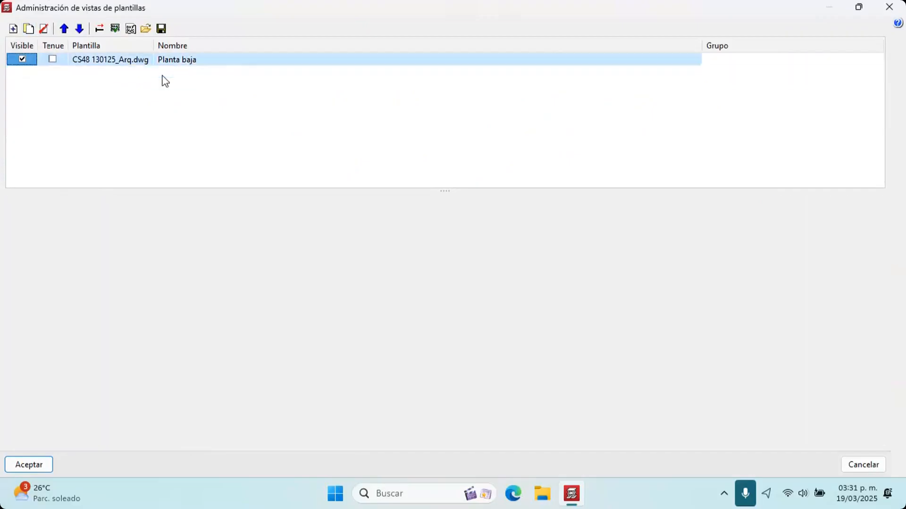
key("Return")
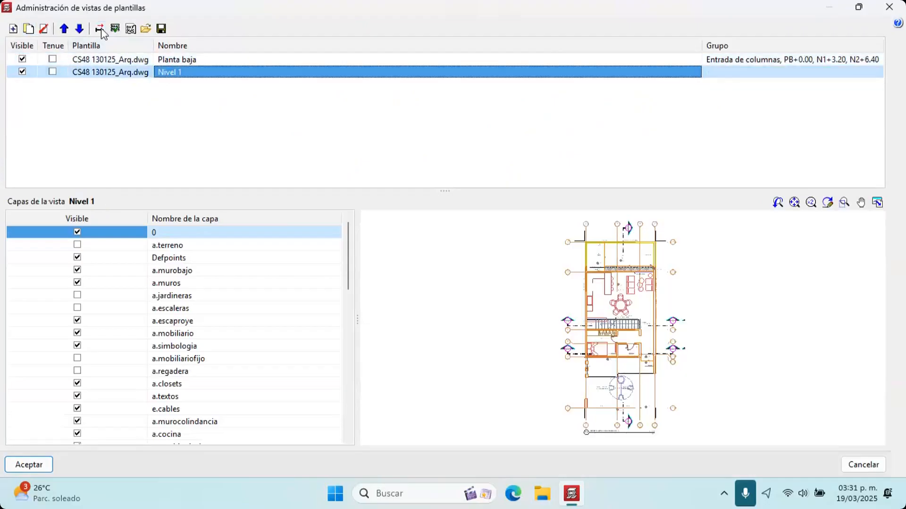
Start transforming the Nivel 1 template view and frame its captured area around the second floor plan under PLANTAS
left_click(100, 30)
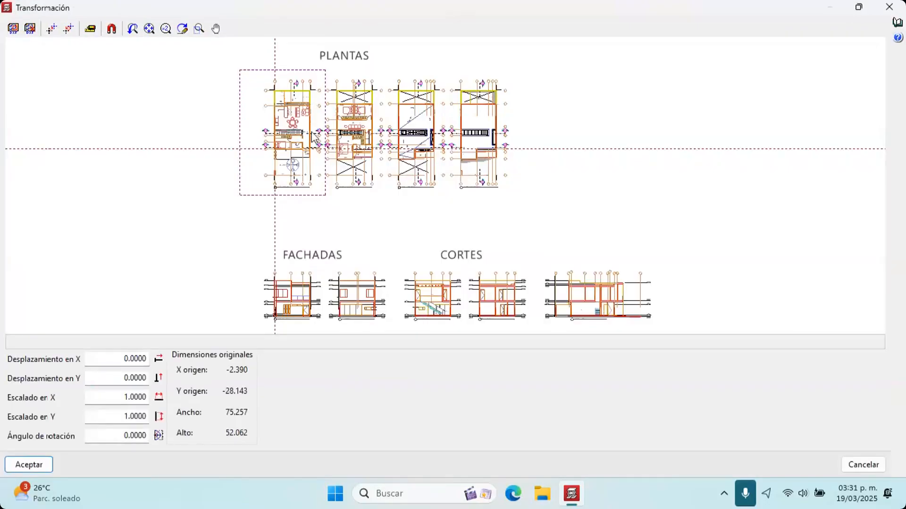
middle_click_drag(311, 131, 301, 172)
left_click(13, 30)
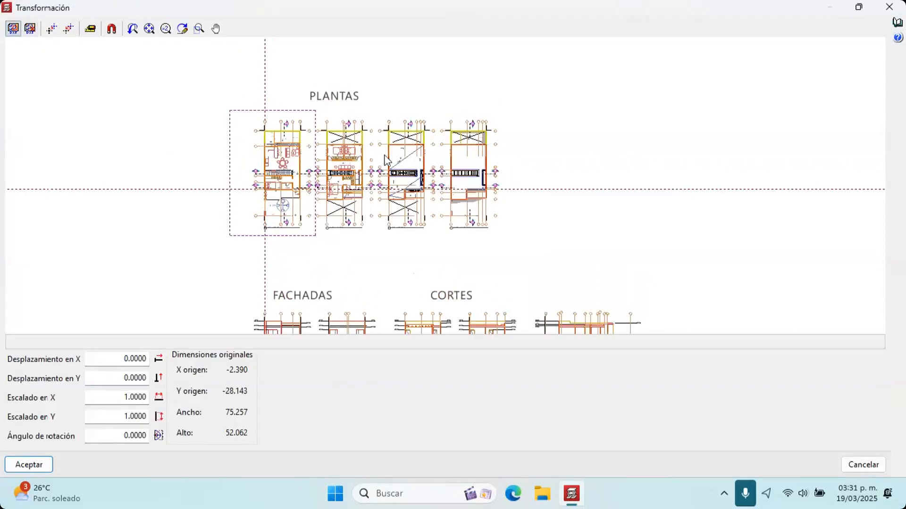
scroll(317, 116, "up", 3)
mouse_move(313, 109)
left_mouse_down()
mouse_move(401, 304)
mouse_move(396, 298)
left_mouse_up()
Set the Nivel 1 template origin on the Recamara Principal side wall's axis, level with the ground floor origin, and accept the view changes
left_click(201, 29)
left_click_drag(313, 213, 354, 227)
scroll(358, 193, "down", 5)
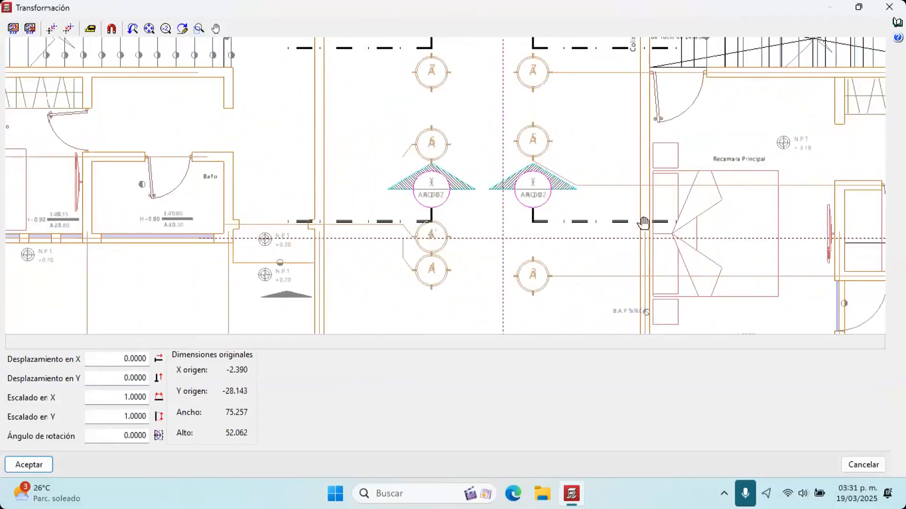
middle_click_drag(643, 223, 660, 223)
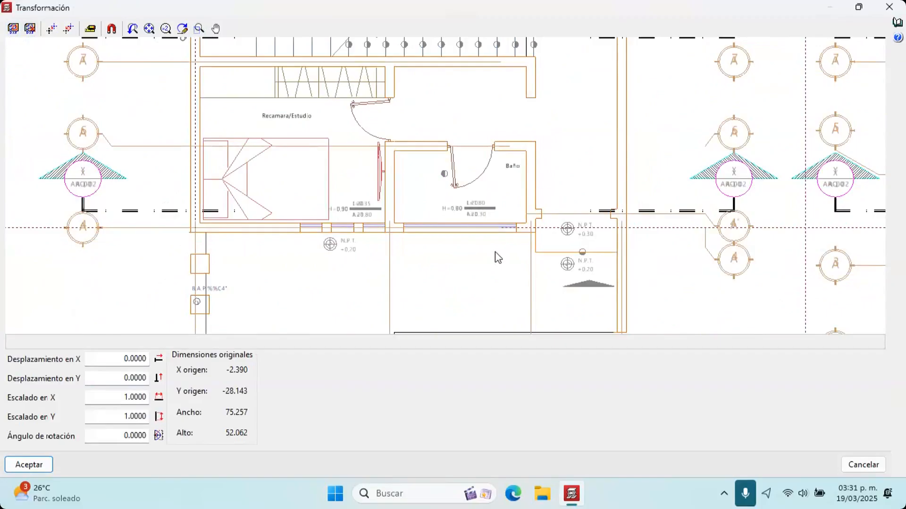
middle_click_drag(495, 252, 295, 255)
middle_click_drag(702, 260, 628, 268)
scroll(513, 298, "up", 2)
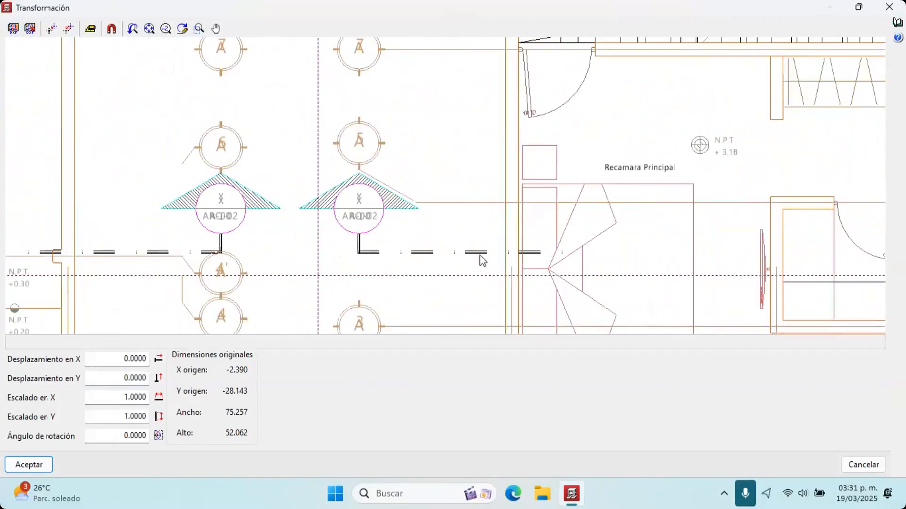
left_click(52, 29)
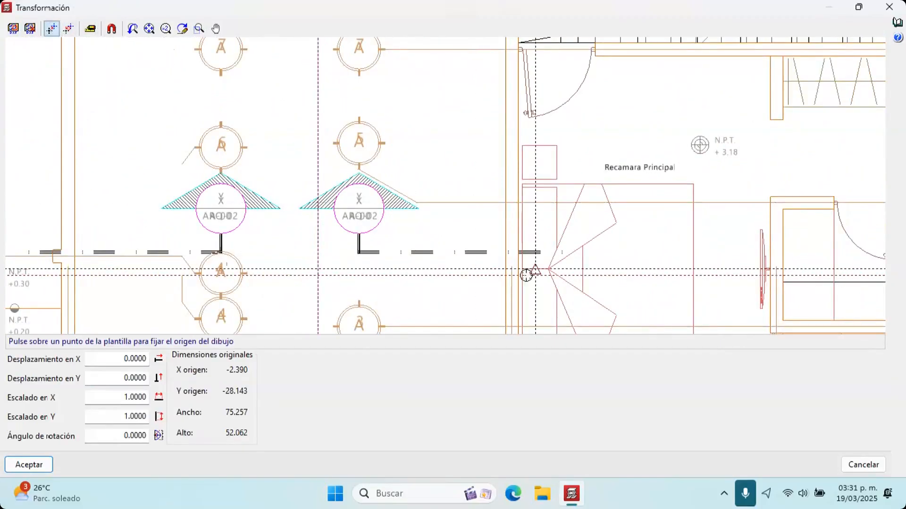
scroll(513, 278, "down", 3)
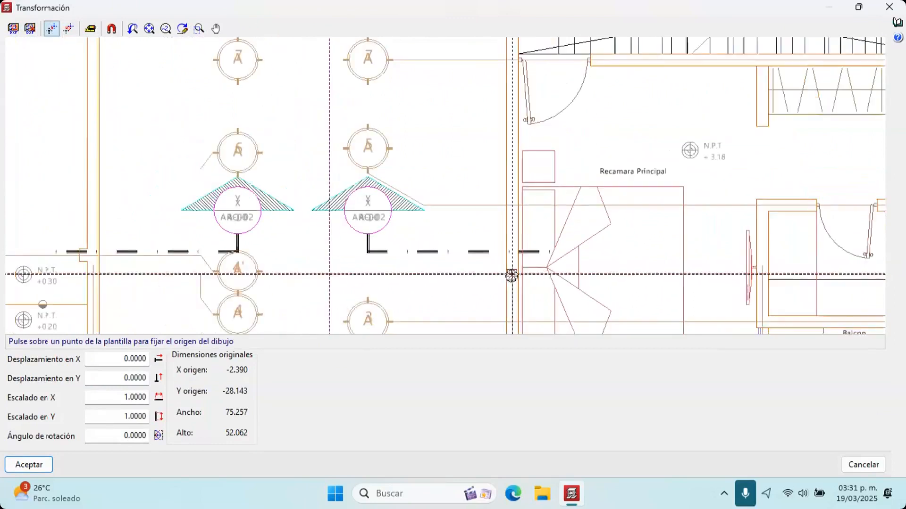
middle_click_drag(513, 279, 691, 273)
left_click(208, 223)
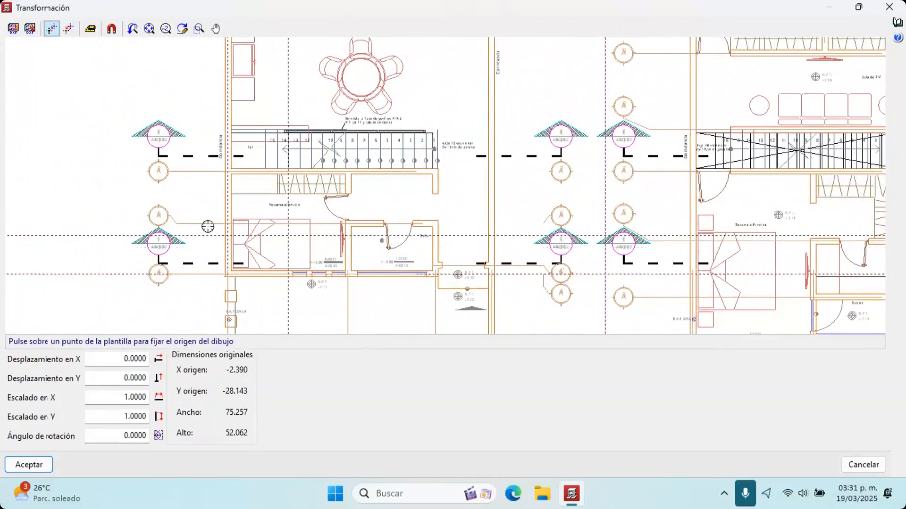
scroll(210, 225, "up", 2)
scroll(756, 306, "down", 1)
middle_click_drag(753, 298, 567, 285)
scroll(559, 150, "down", 2)
middle_click_drag(559, 149, 536, 387)
middle_click_drag(522, 306, 548, 98)
scroll(516, 278, "up", 7)
scroll(575, 265, "up", 6)
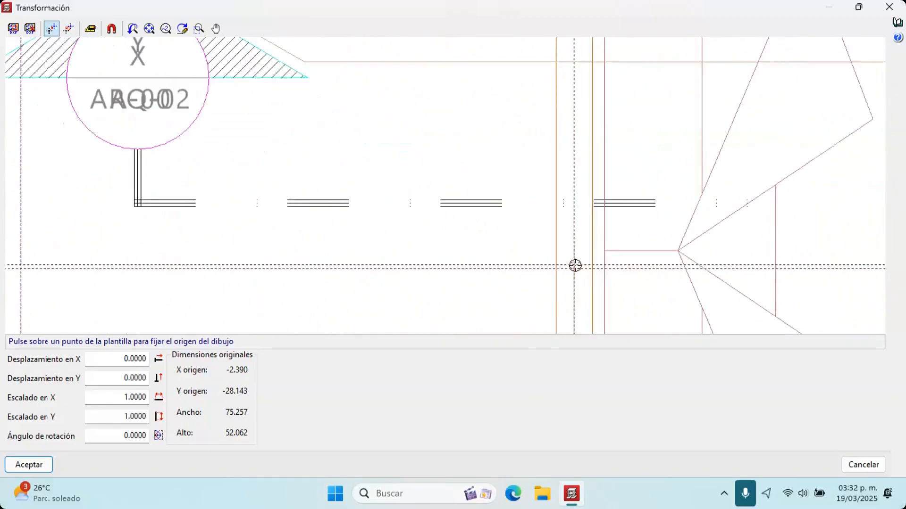
scroll(573, 266, "up", 2)
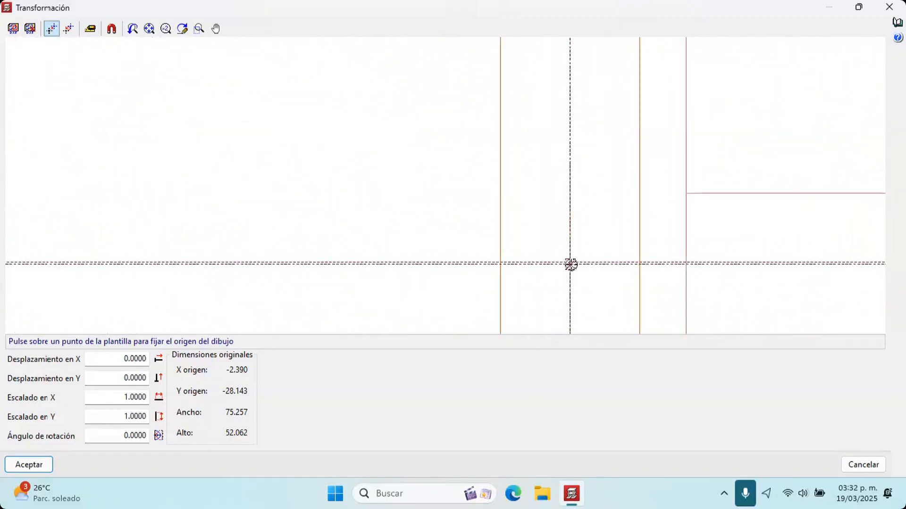
scroll(570, 263, "up", 3)
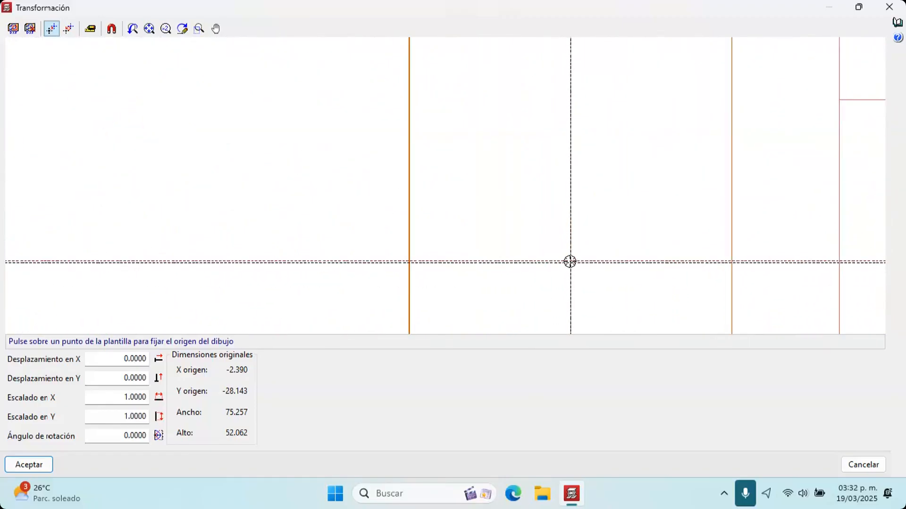
left_click(569, 262)
scroll(487, 279, "down", 2)
scroll(487, 279, "down", 3)
right_click(487, 279)
scroll(468, 307, "down", 8)
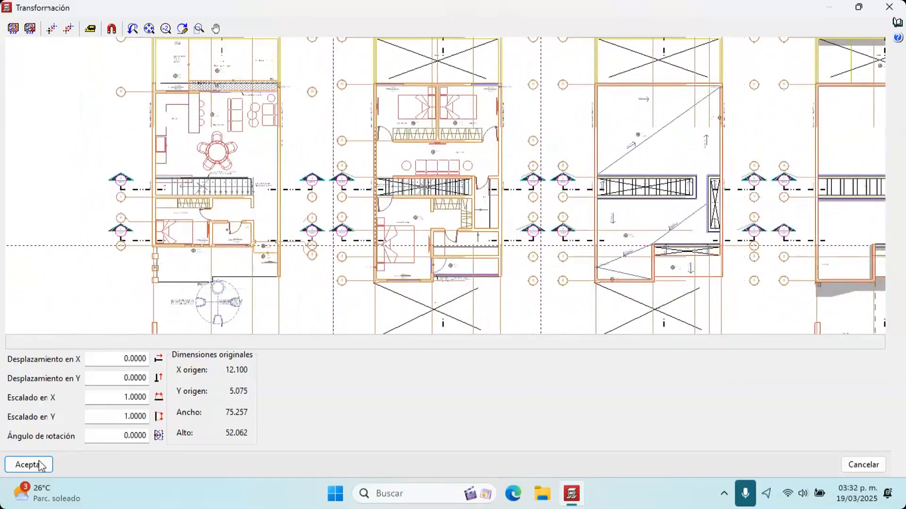
left_click(30, 465)
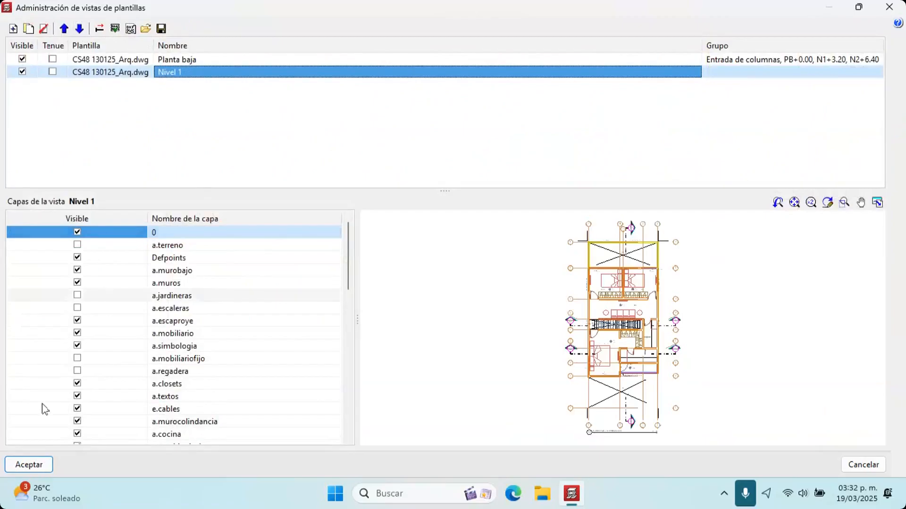
left_click(53, 463)
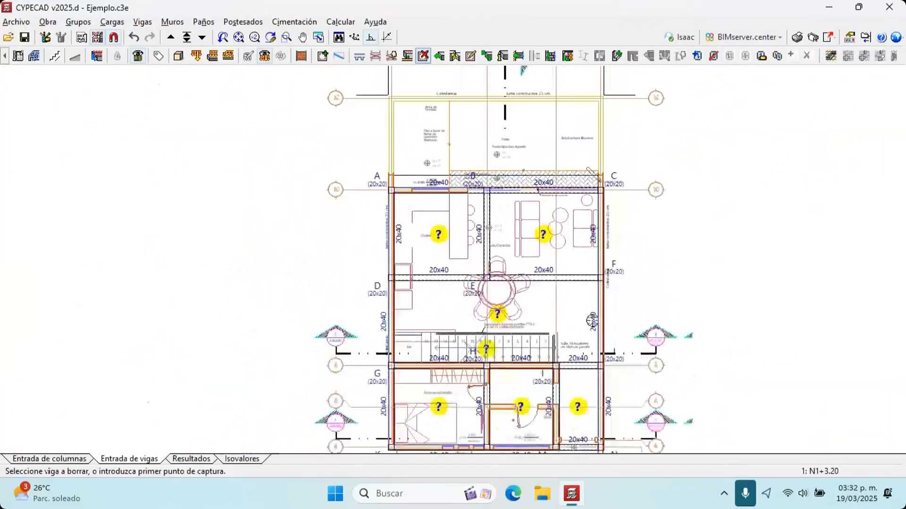
Show the Nivel 1 template instead of Planta baja on the N1+3.20 floor
middle_click_drag(580, 280, 570, 250)
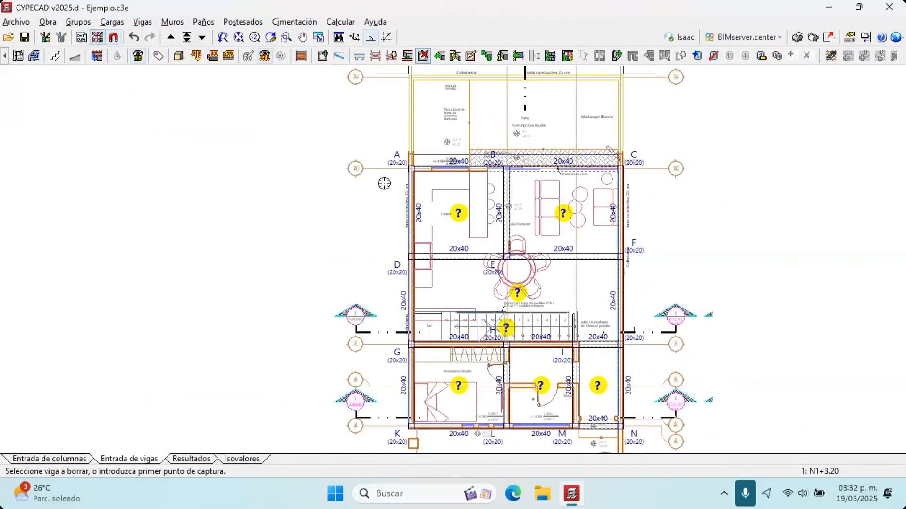
left_click(97, 38)
left_click(443, 208)
left_click(443, 222)
left_click(454, 378)
Prolong the 20x40 beams past columns K, L and N, beyond the front edge of the bedroom and balcony
scroll(402, 313, "up", 4)
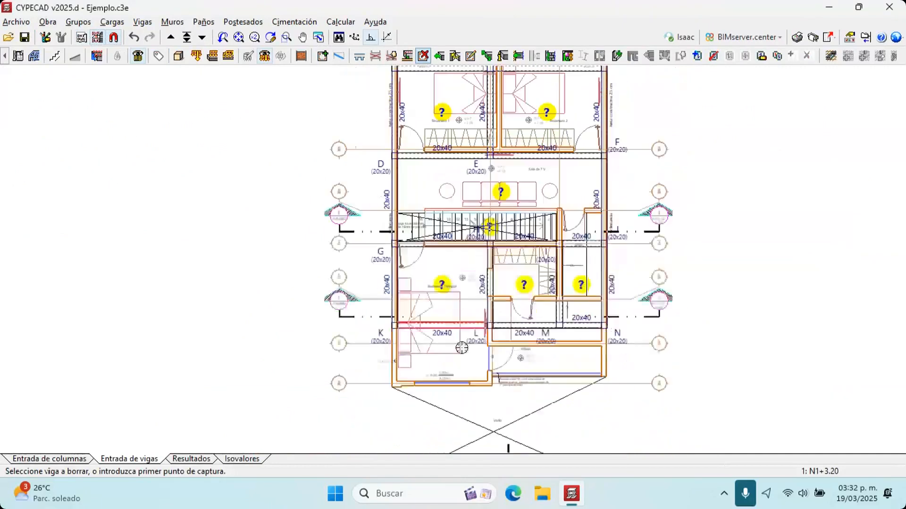
middle_click_drag(402, 312, 394, 252)
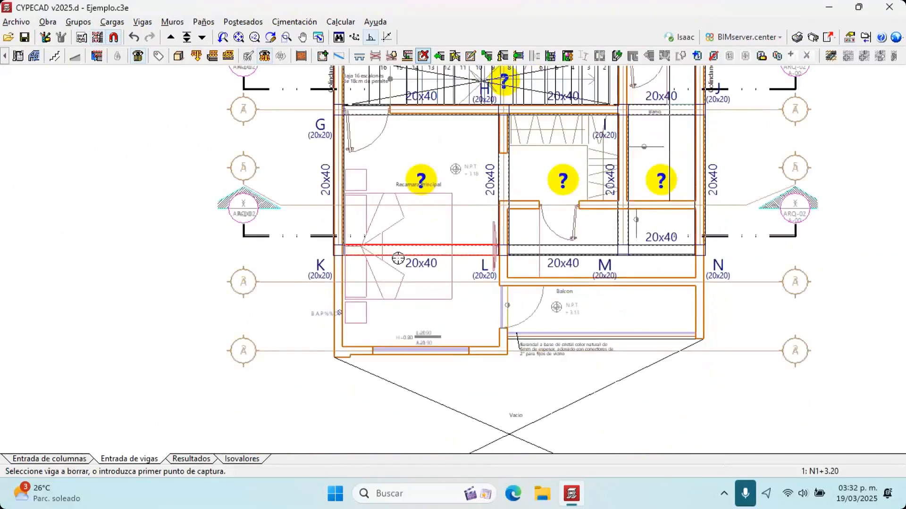
left_click(439, 56)
left_click(411, 287)
left_click(360, 414)
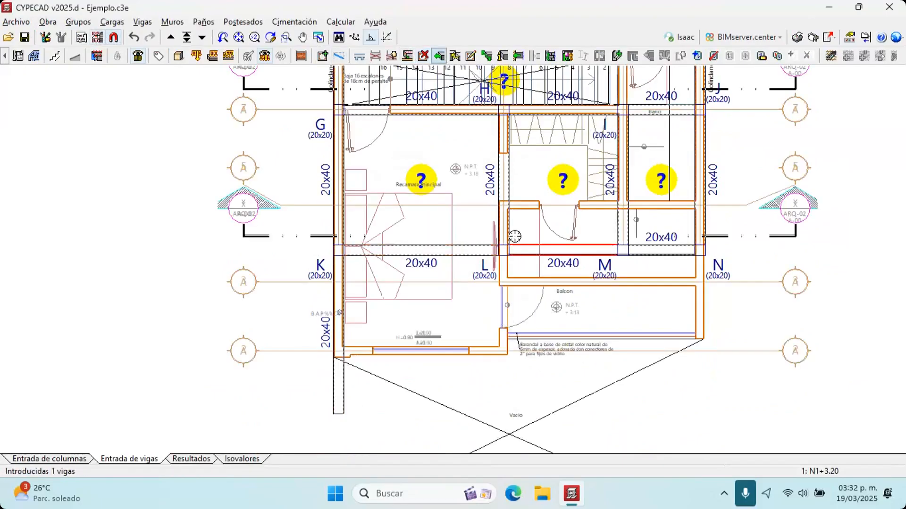
left_click(523, 356)
left_click(712, 215)
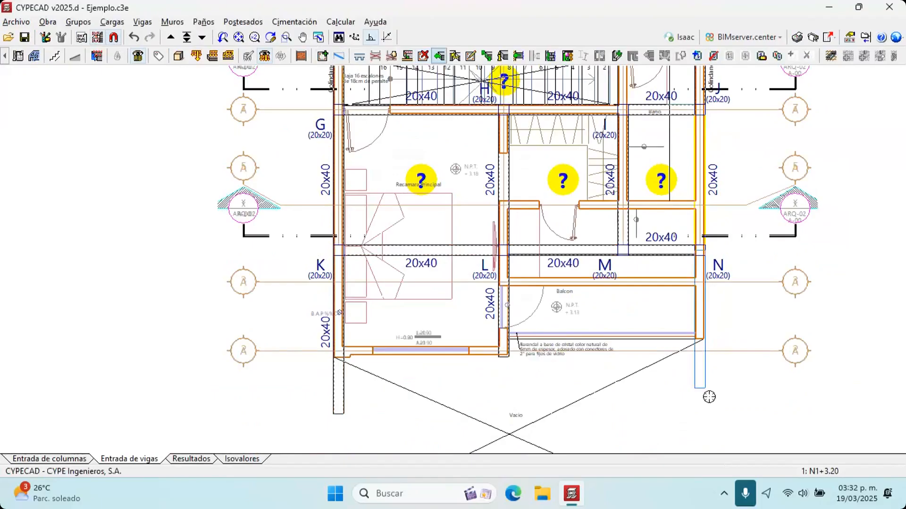
left_click(707, 396)
left_click(491, 318)
left_click(502, 400)
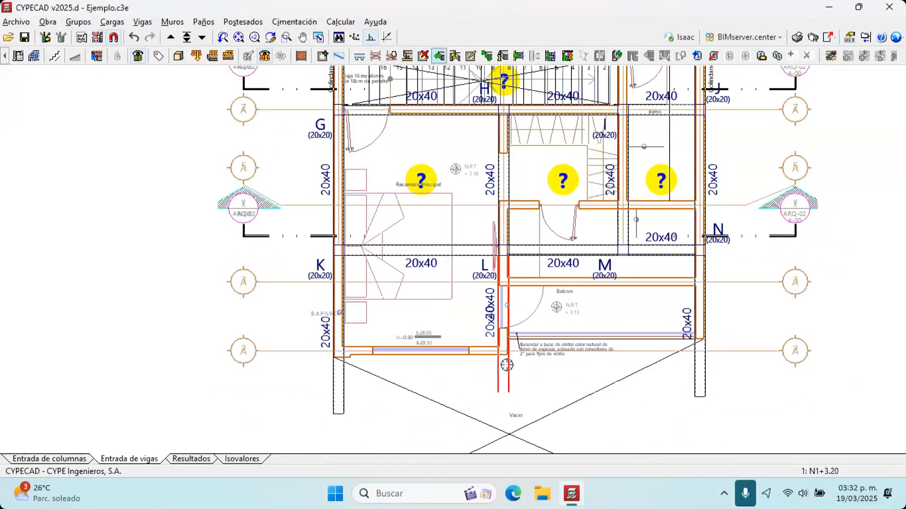
Start a new beam with a dropped rectangular section 15 cm wide and 40 cm deep
scroll(511, 364, "up", 1)
left_click(322, 56)
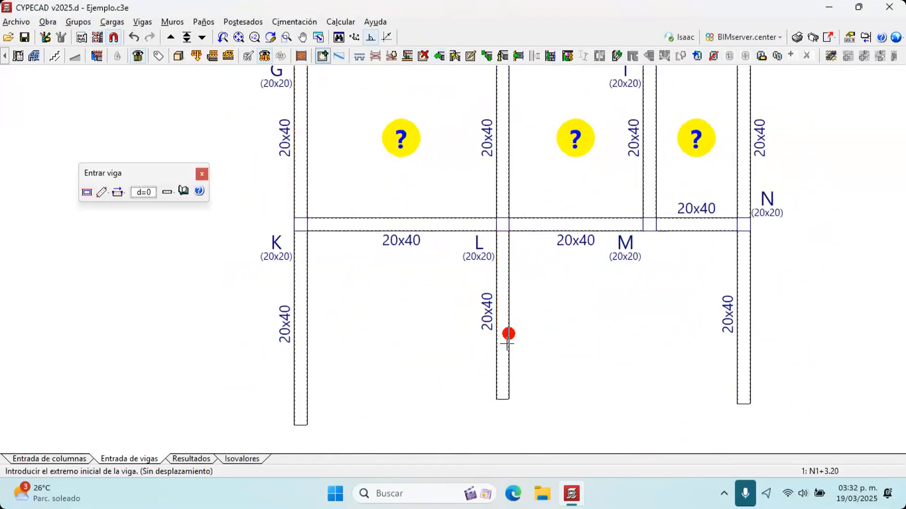
left_click(87, 192)
left_click(278, 150)
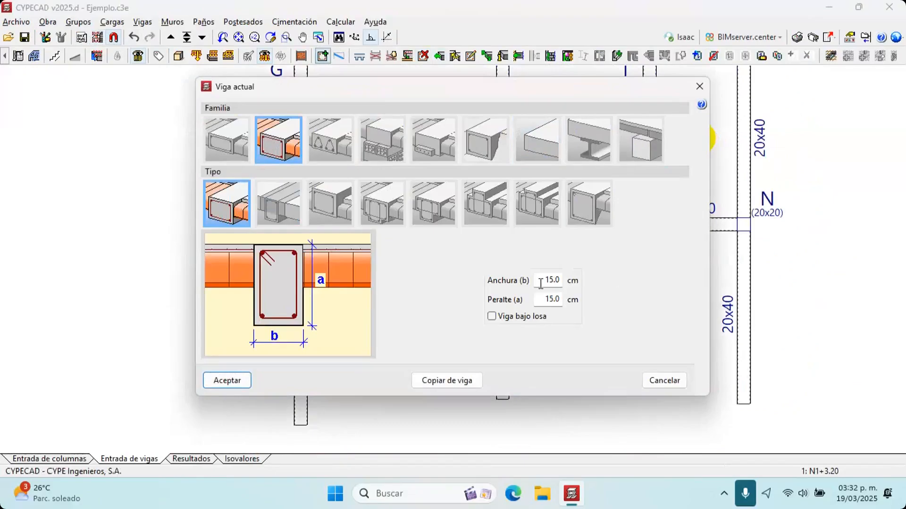
type("15")
key("Tab")
key("Return")
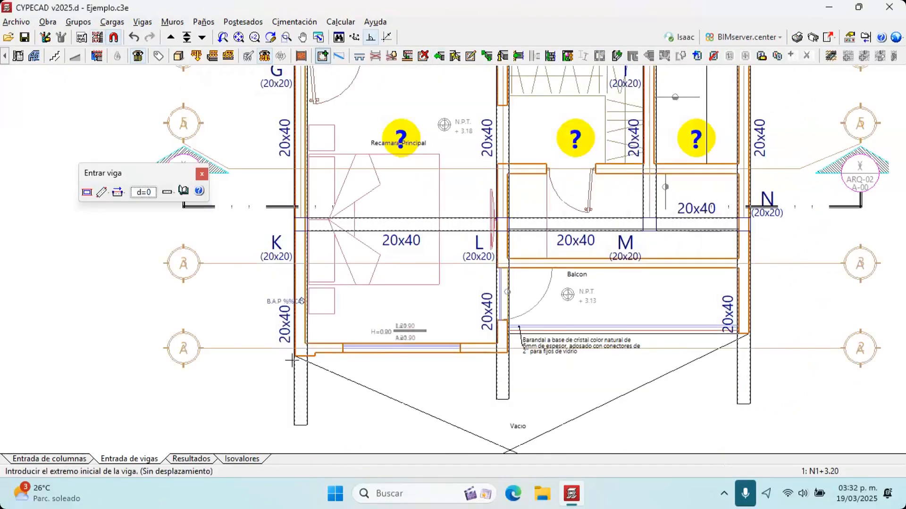
Draw the 15x40 beam along the Recamara Principal's front wall between the K and L extensions, aligned Derecha
scroll(314, 358, "up", 3)
left_click(282, 355)
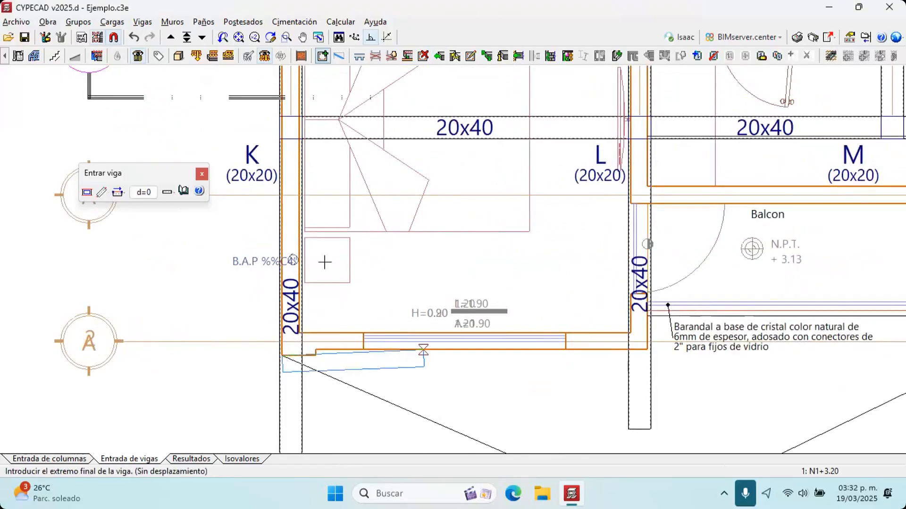
left_click(124, 189)
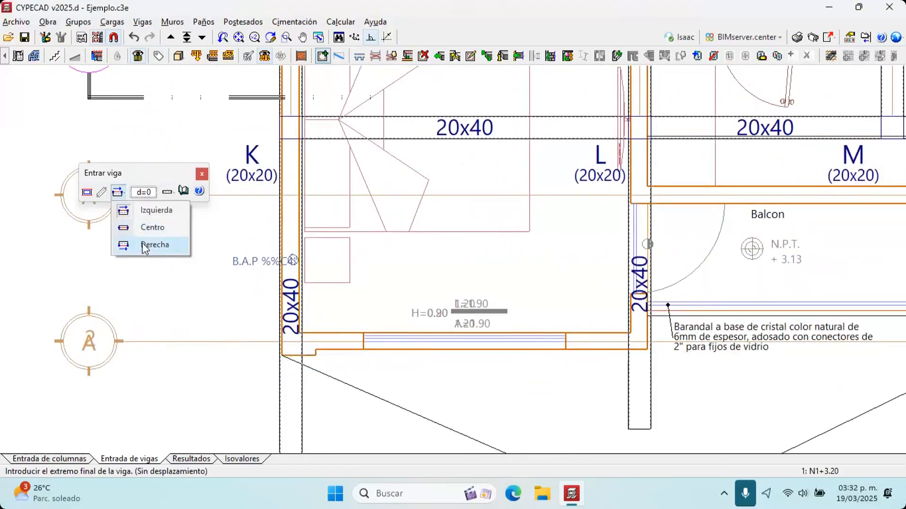
left_click(143, 244)
scroll(648, 357, "up", 2)
key("F4")
left_click(651, 354)
Draw a 15x40 beam along the balcony railing between the L and N beam extensions
scroll(650, 353, "down", 3)
middle_click_drag(651, 354, 449, 366)
key("F4")
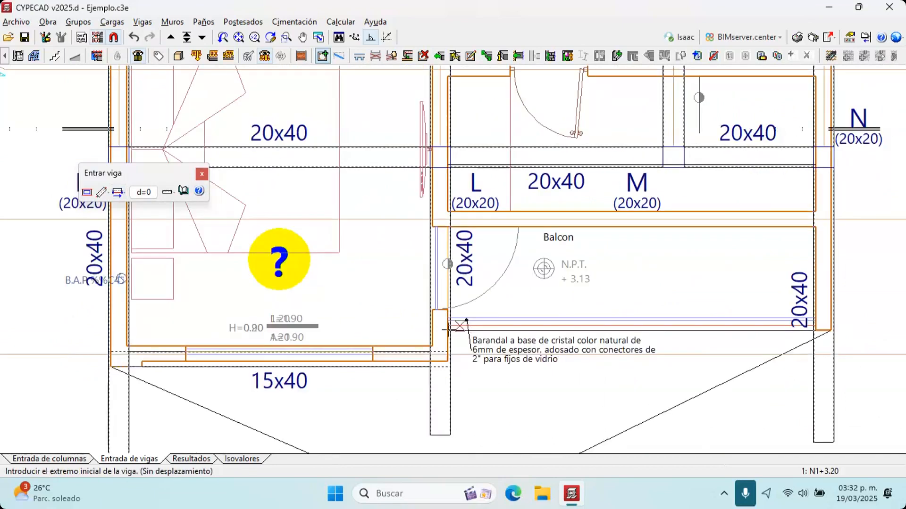
key("F4")
left_click(449, 330)
key("F4")
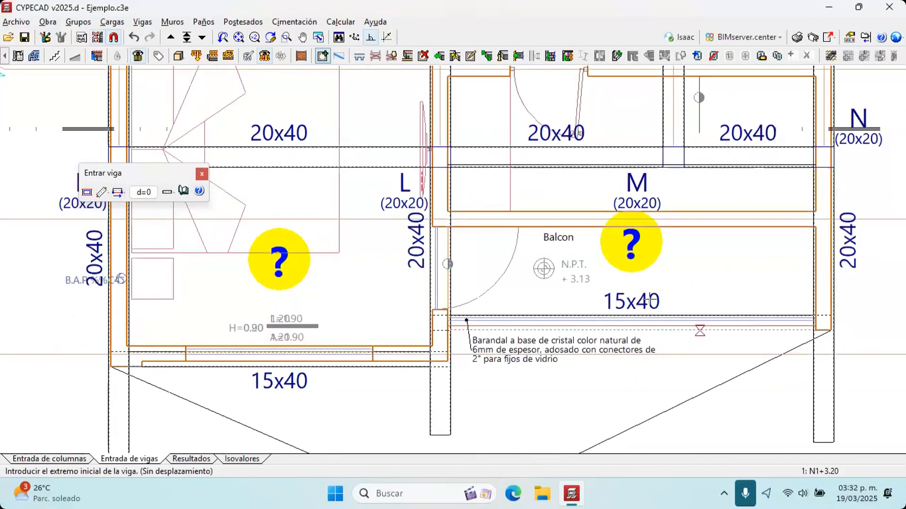
key("F4")
Delete the excess beam ends that project past the new 15x40 front beams on the K, L and N lines
left_click(423, 56)
scroll(533, 231, "down", 3)
left_click(765, 370)
left_click(267, 338)
scroll(484, 422, "down", 1)
key("F4")
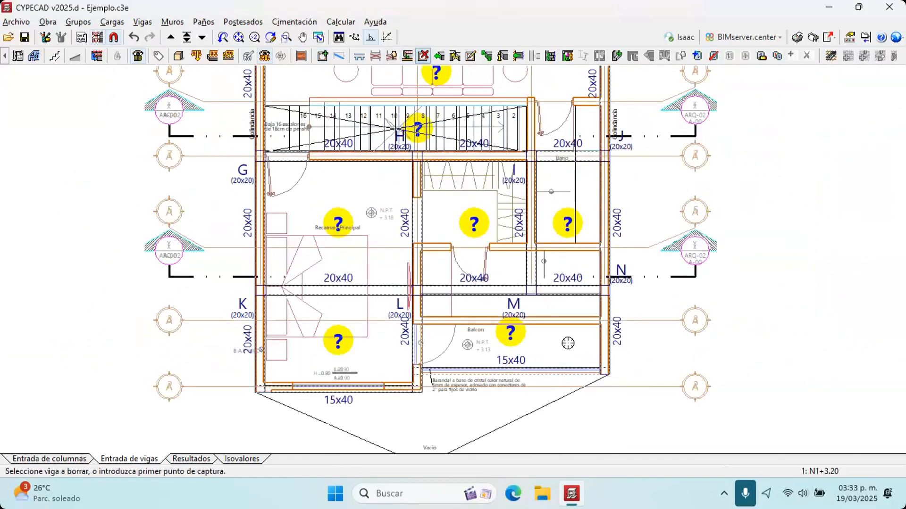
Prolong the 20x40 beams past columns A, B and C, beyond the rear wall of Recamara 1 and Recamara 2
middle_click_drag(536, 310, 534, 438)
scroll(524, 425, "down", 1)
middle_click_drag(498, 324, 495, 360)
middle_click_drag(475, 216, 477, 356)
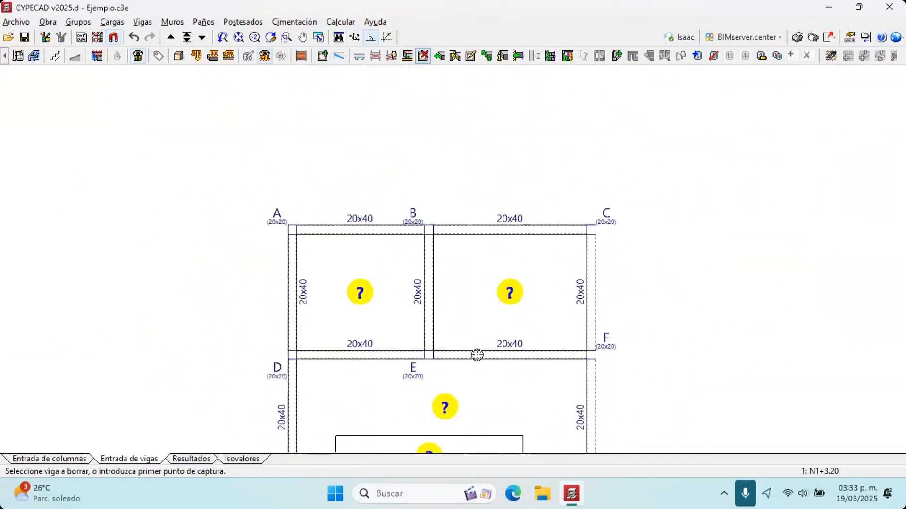
scroll(317, 216, "up", 3)
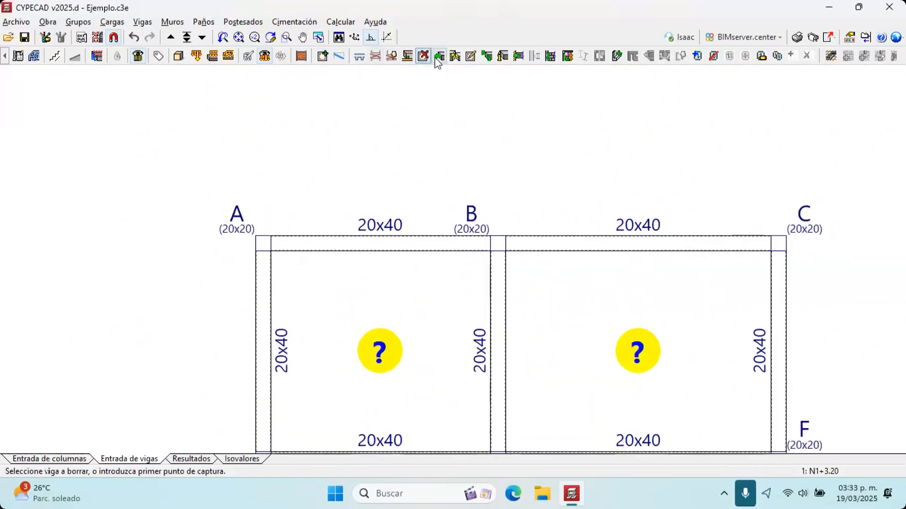
left_click(153, 22)
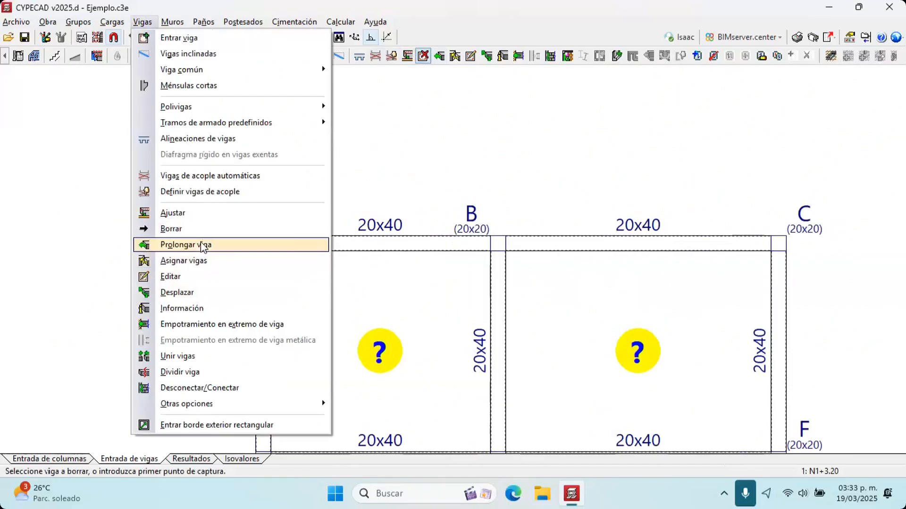
left_click(289, 245)
left_click(262, 137)
left_click(497, 259)
left_click(498, 151)
left_click(779, 258)
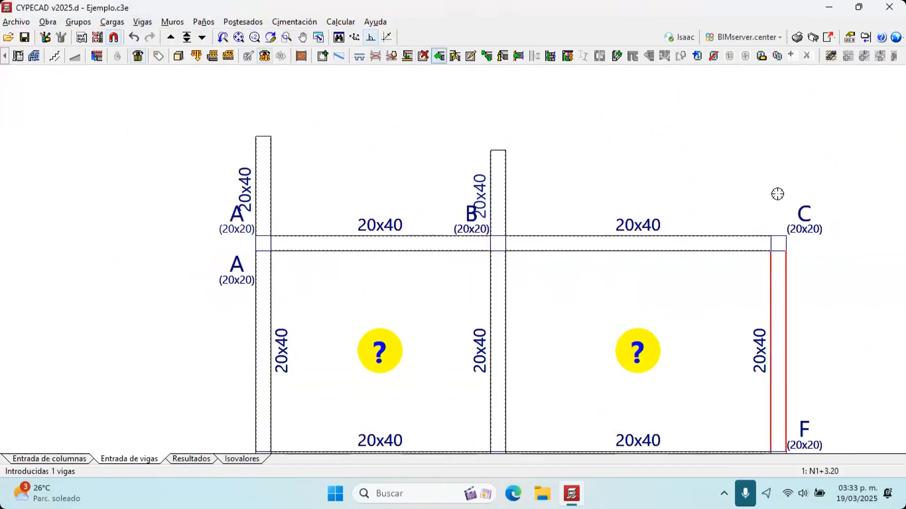
left_click(778, 176)
Draw a 15x40 beam along the rear bedroom wall from the A extension to the C extension, aligned Izquierda
left_click(141, 22)
left_click(160, 35)
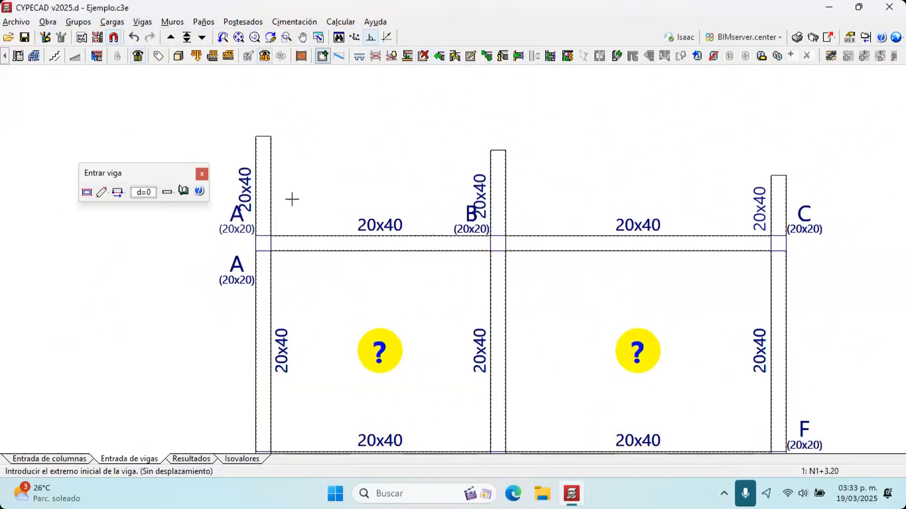
scroll(283, 200, "up", 2)
left_click(259, 210)
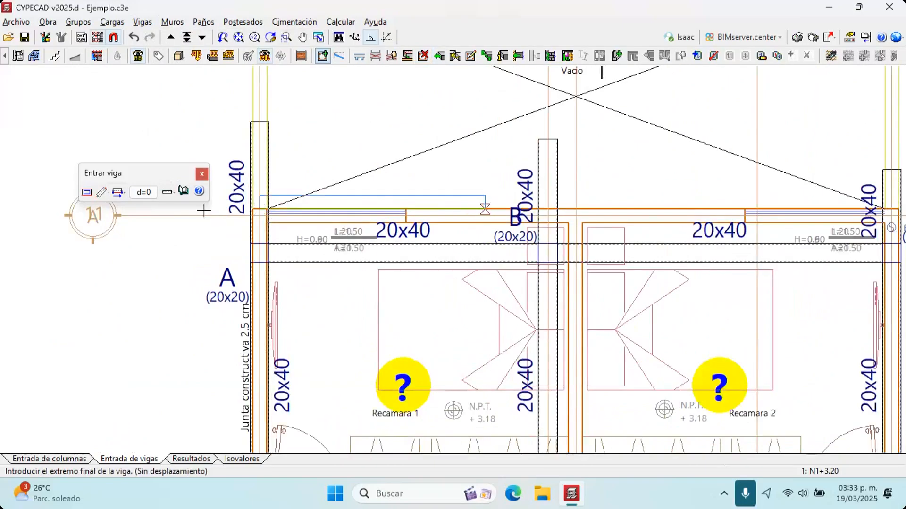
left_click(123, 193)
left_click(129, 211)
middle_click_drag(597, 216, 361, 218)
left_click(651, 217)
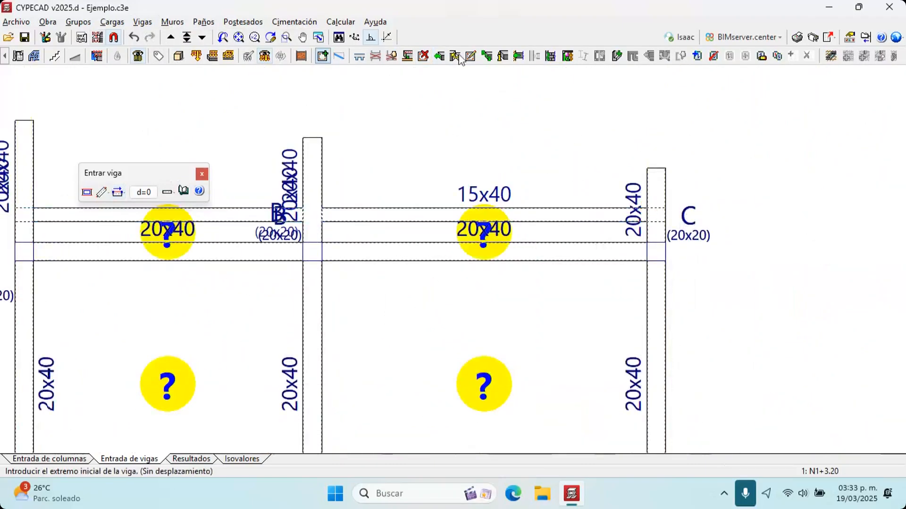
Delete the excess beam ends that project past the rear 15x40 beams on the A, B and C lines
left_click(423, 56)
left_click(705, 178)
left_click(288, 161)
middle_click_drag(68, 163, 178, 181)
left_click(158, 179)
left_click(130, 188)
Open the slab management (Gestión losas) to enter a slab on the +3.20 floor
scroll(352, 192, "down", 2)
middle_click_drag(369, 195, 432, 140)
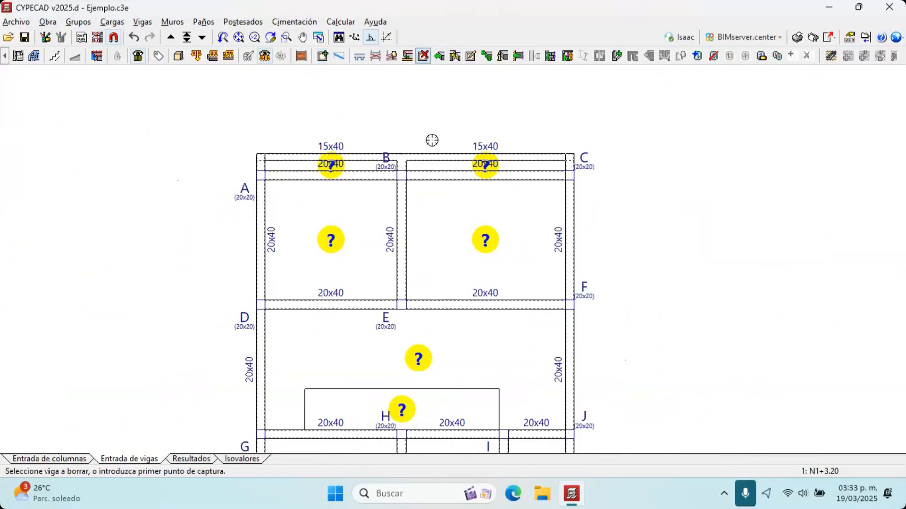
scroll(454, 219, "down", 3)
middle_click_drag(492, 229, 494, 160)
scroll(453, 273, "up", 3)
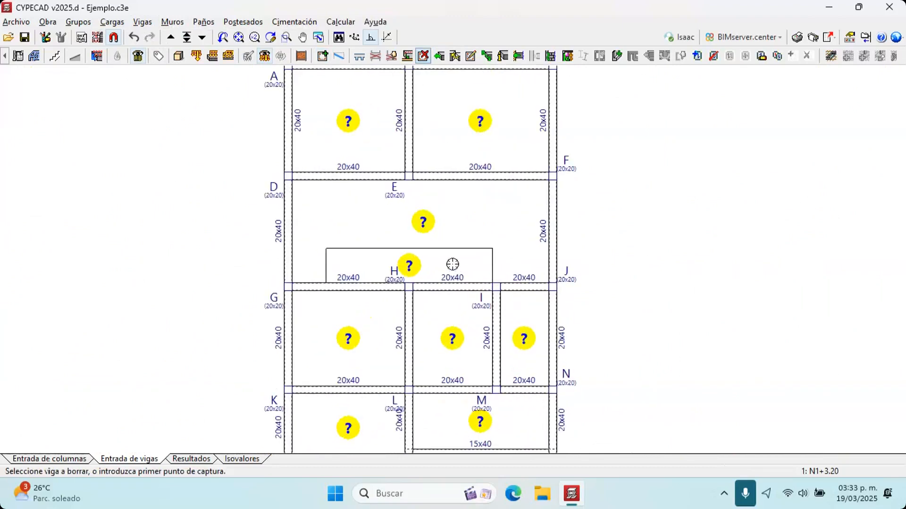
middle_click_drag(481, 298, 437, 377)
scroll(438, 377, "down", 1)
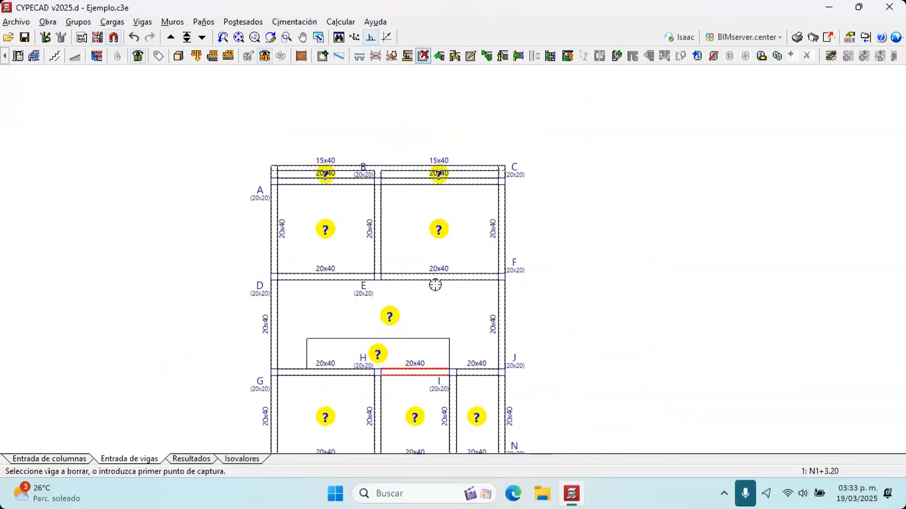
middle_click_drag(438, 259, 477, 201)
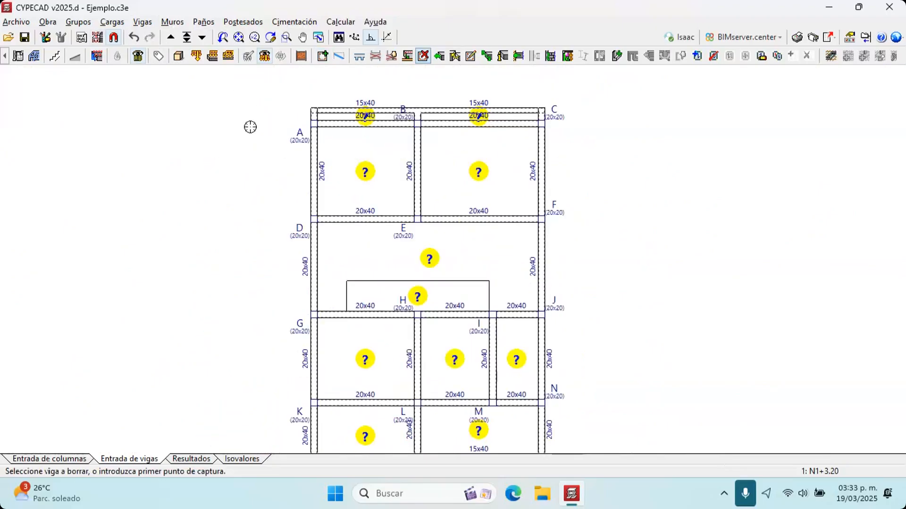
left_click(203, 23)
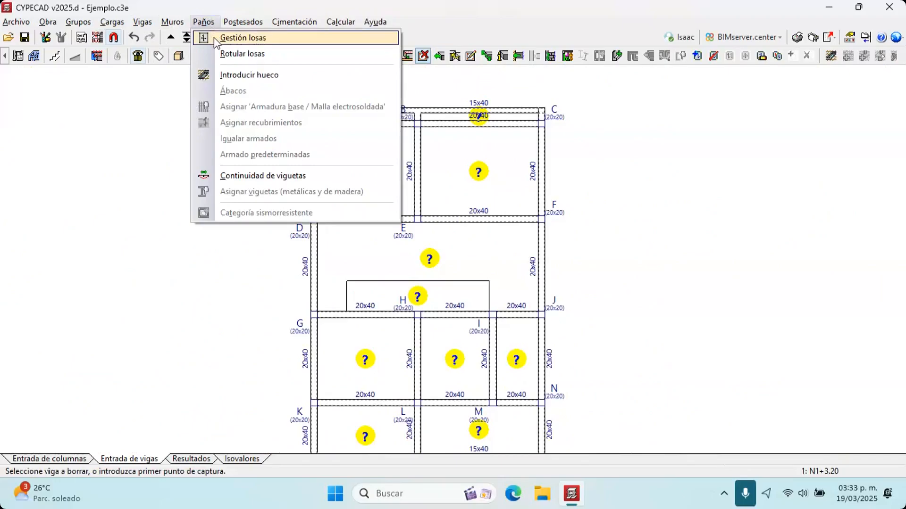
left_click(214, 38)
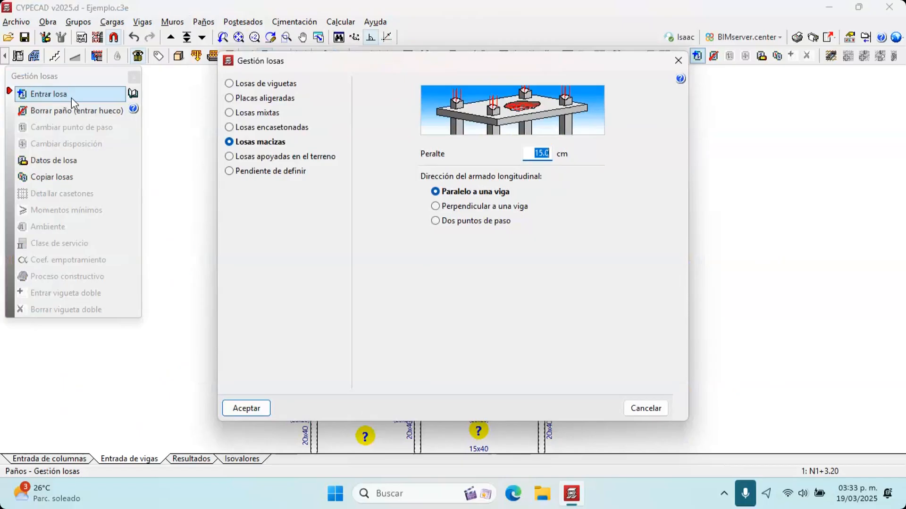
Look through the Losas de viguetas variants, from in situ joists to steel, open-web and timber joists
left_click(286, 84)
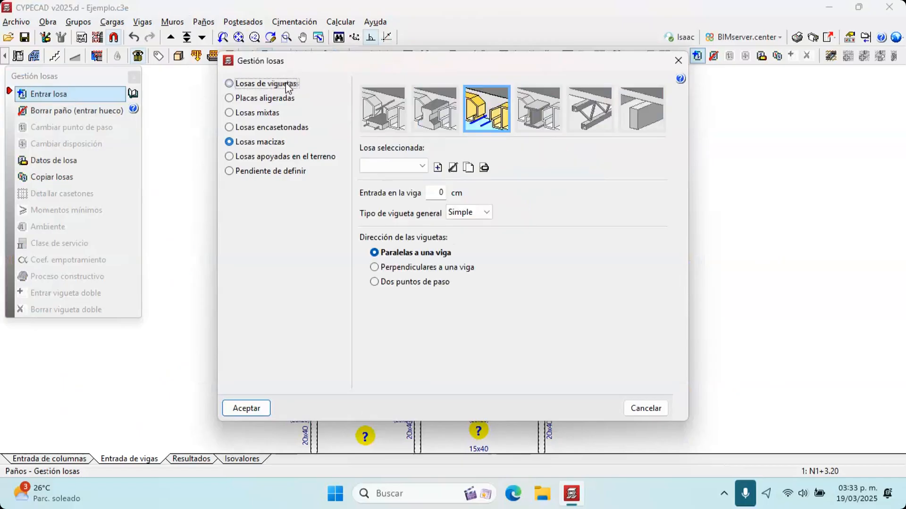
left_click(474, 107)
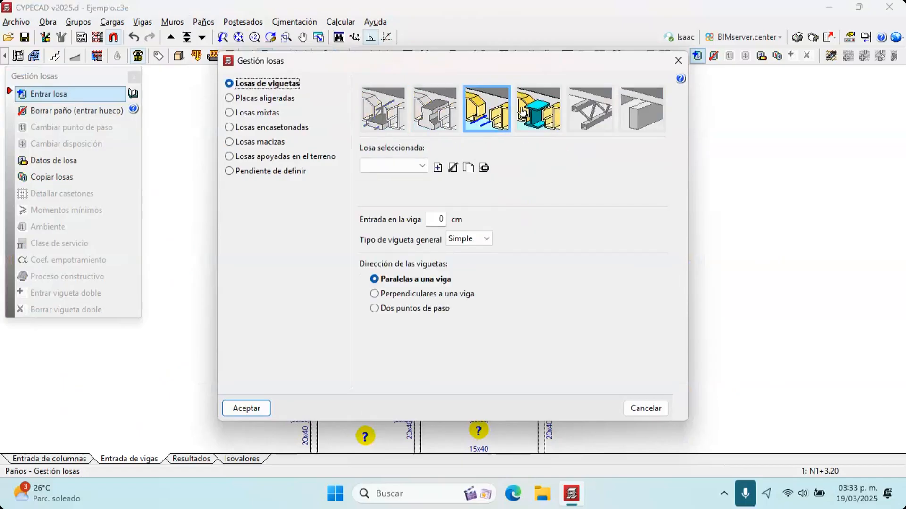
mouse_move(498, 123)
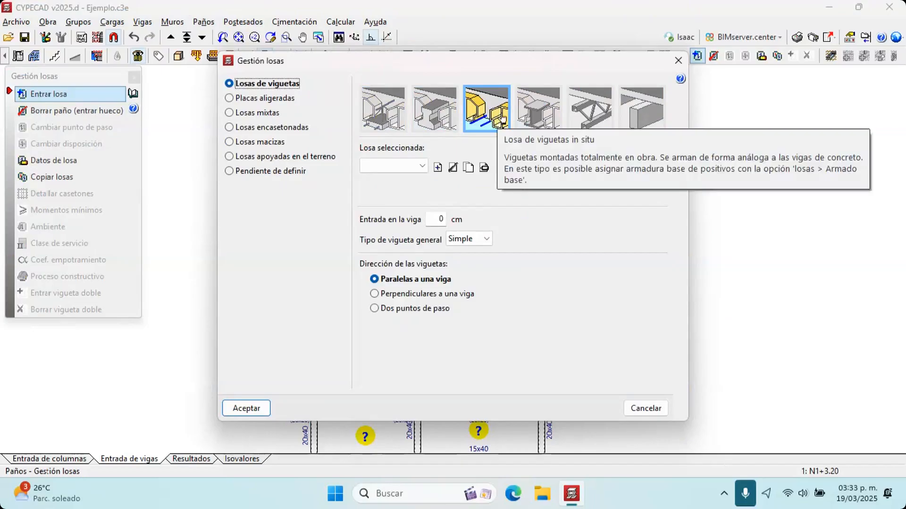
left_click(557, 106)
left_click(581, 110)
left_click(552, 109)
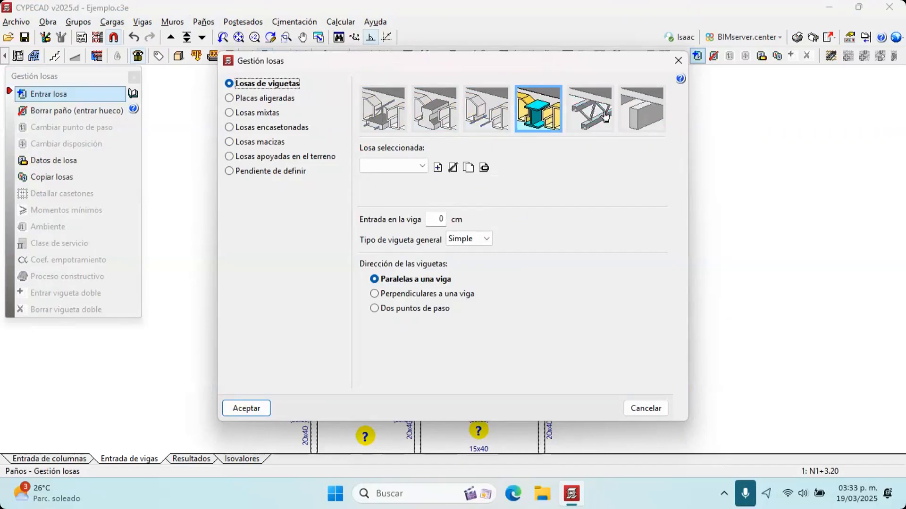
left_click(584, 110)
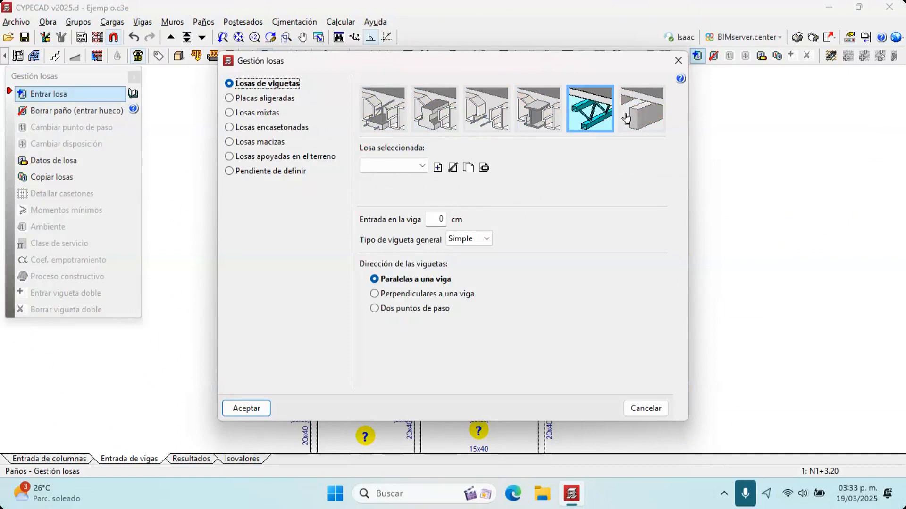
left_click(626, 118)
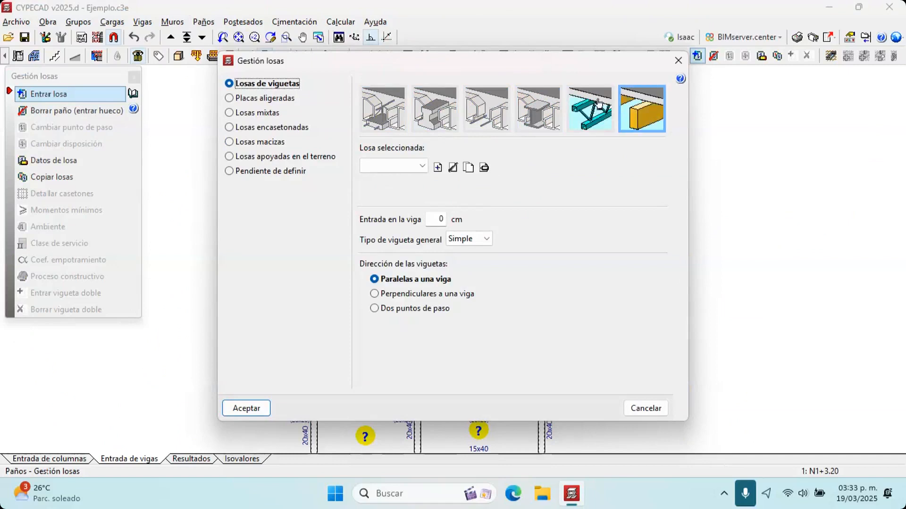
Review the options for Placas aligeradas, Losas mixtas, Losas encasetonadas, Losas macizas and Losas apoyadas en el terreno
left_click(276, 99)
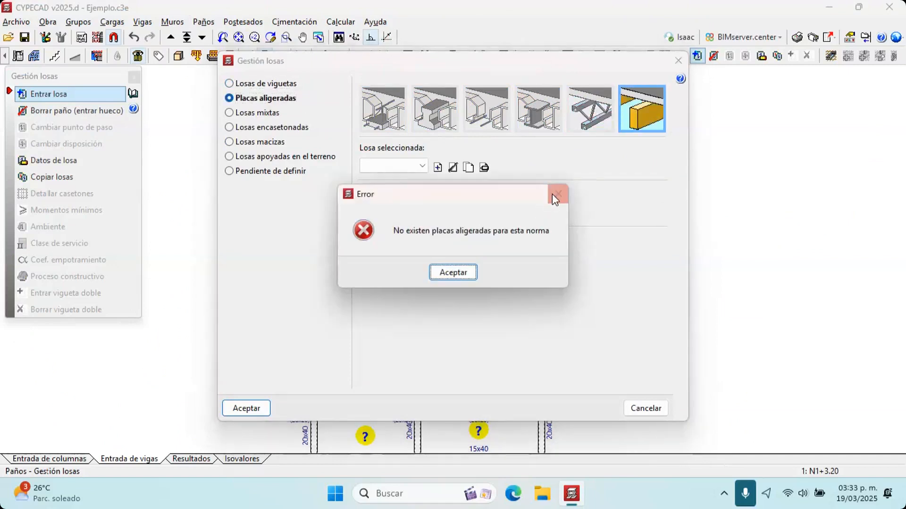
left_click(553, 194)
left_click(623, 98)
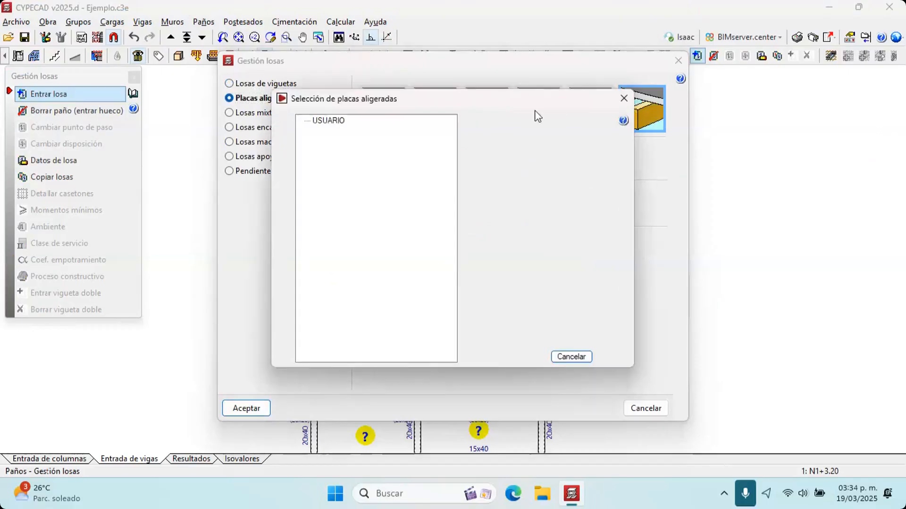
left_click(622, 100)
left_click(276, 113)
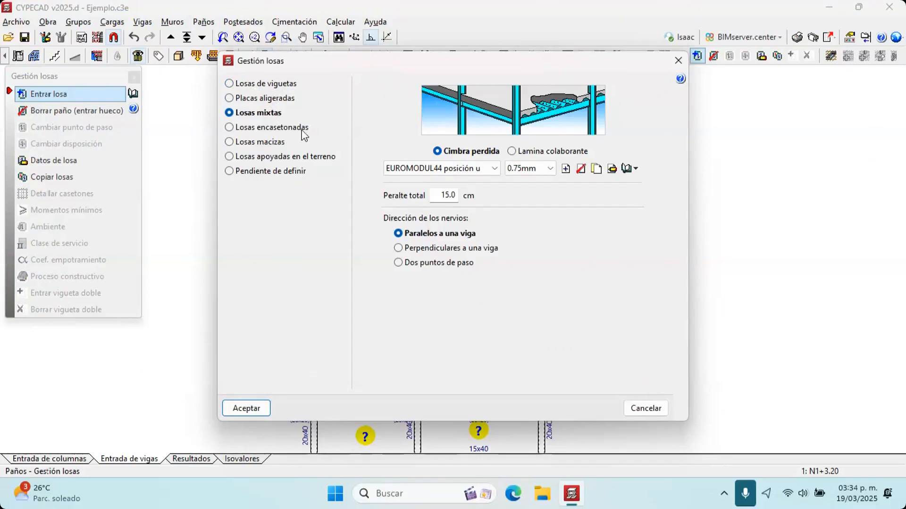
left_click(272, 127)
left_click(524, 165)
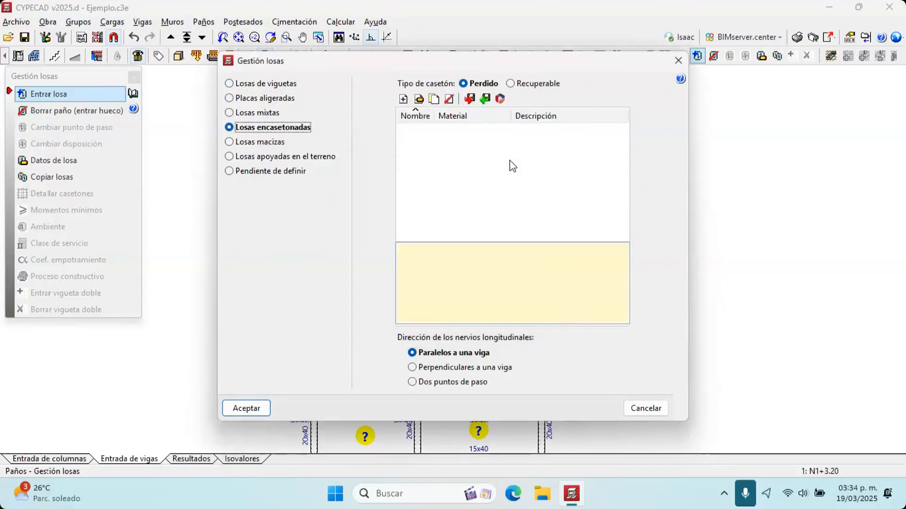
left_click(272, 142)
left_click(525, 155)
left_click(293, 158)
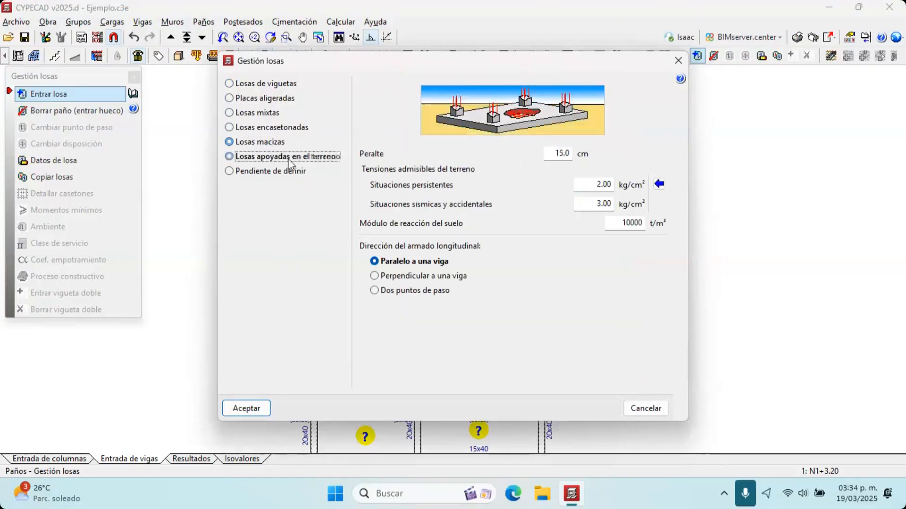
Enter a 12 cm solid slab (Losas macizas), reinforced parallel to a beam, in the panel between columns A, B, D and E
left_click(276, 146)
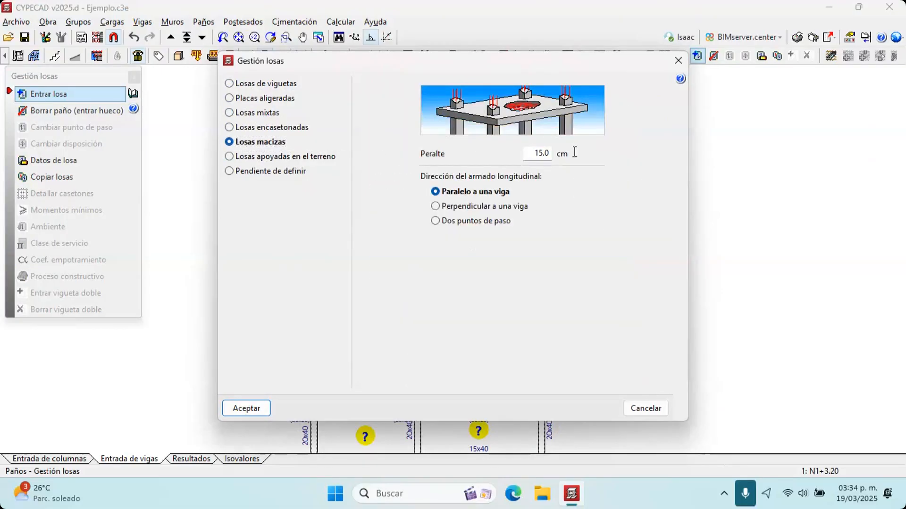
type("15")
key("Return")
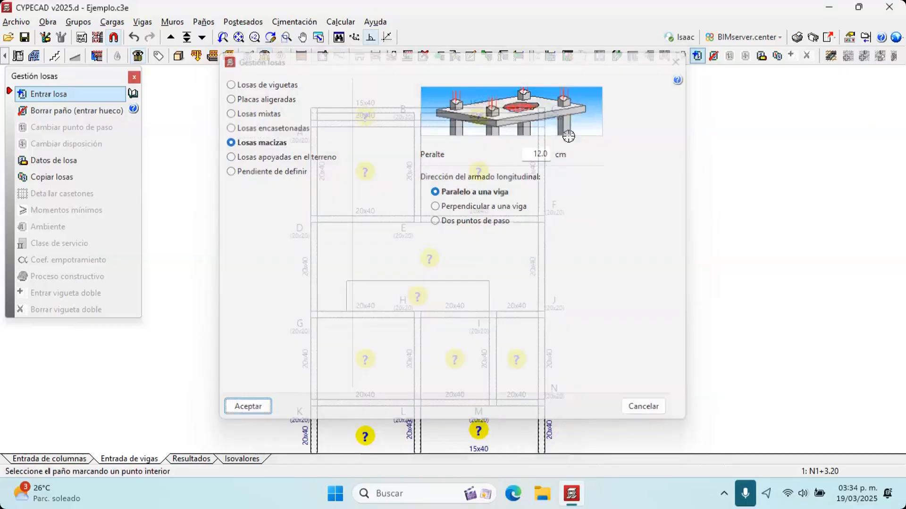
left_click(401, 173)
left_click(400, 198)
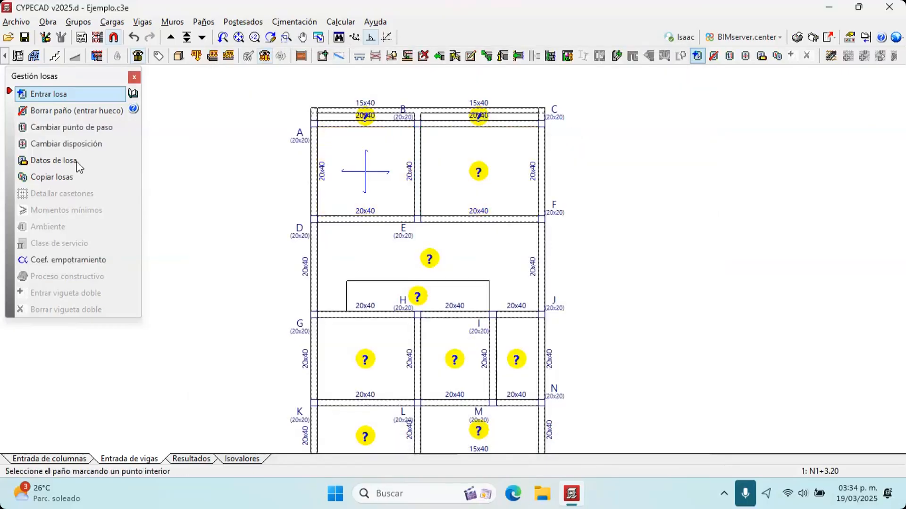
Copy the A-B-D-E solid slab with all its properties to every undefined panel of the floor
left_click(71, 177)
left_click(373, 188)
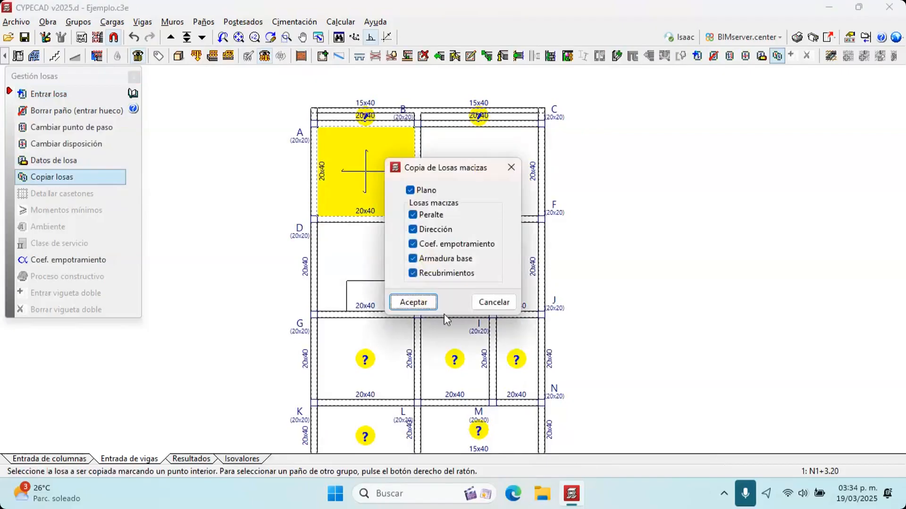
left_click(414, 303)
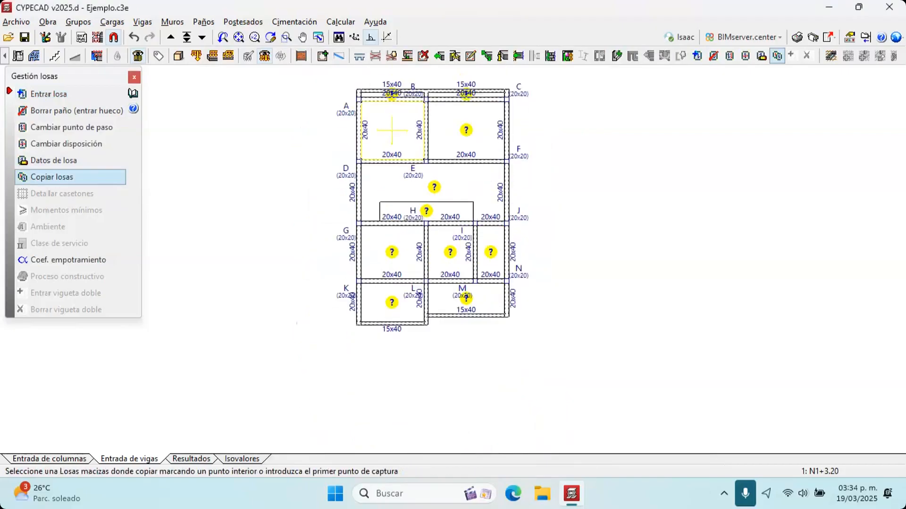
left_click(304, 90)
scroll(444, 141, "up", 2)
right_click(481, 178)
Remove the slab from the stair panel above column H so it becomes an opening
scroll(460, 219, "up", 3)
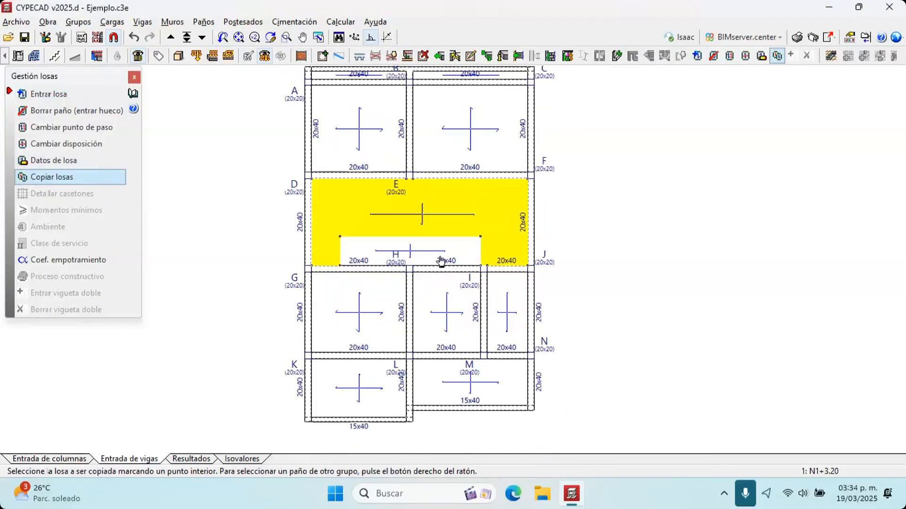
scroll(369, 252, "up", 4)
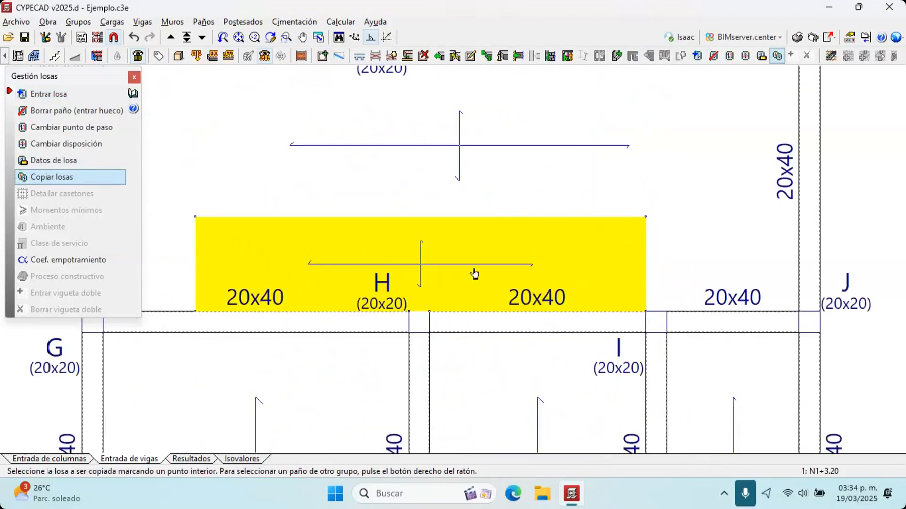
left_click(711, 57)
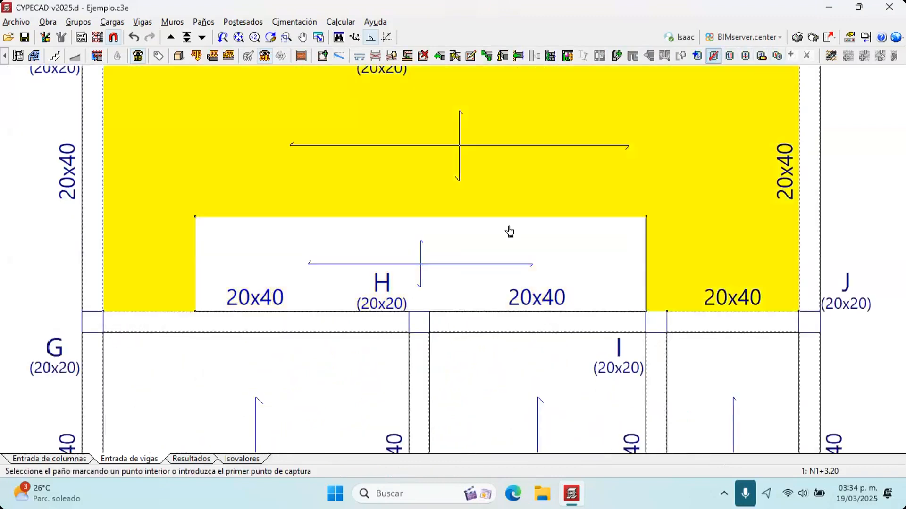
scroll(509, 228, "down", 3)
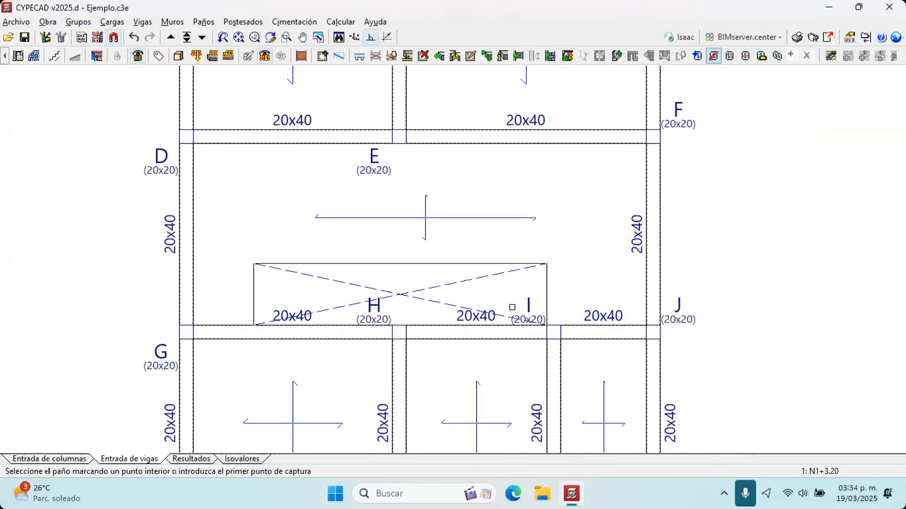
Delete the short edge of the stair opening above column I
left_click(439, 56)
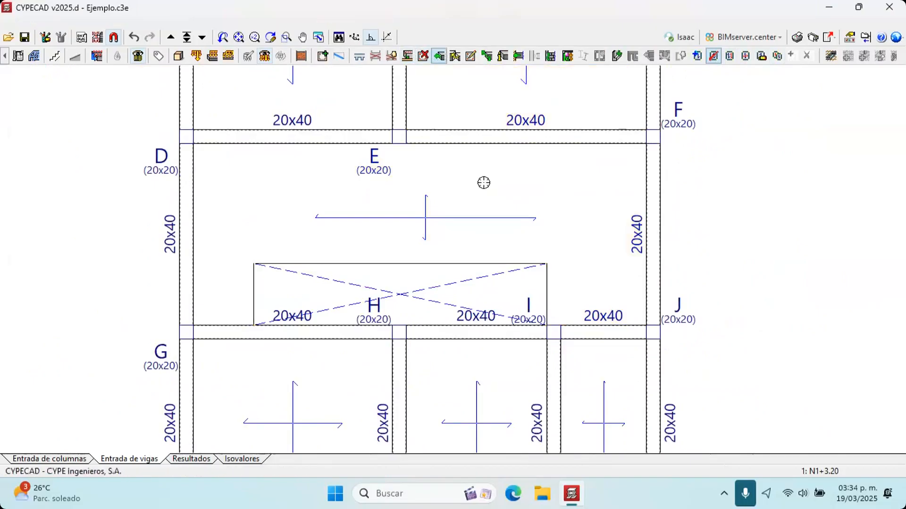
left_click(551, 387)
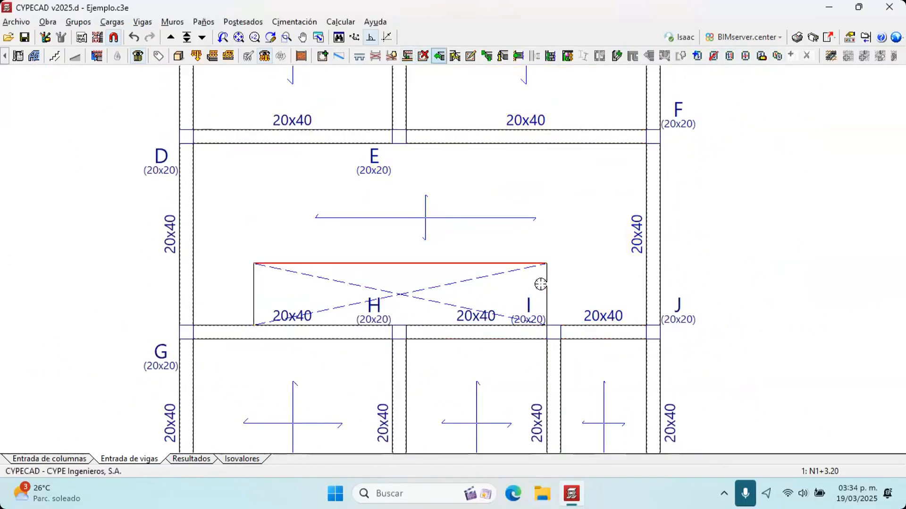
left_click(423, 57)
left_click(566, 292)
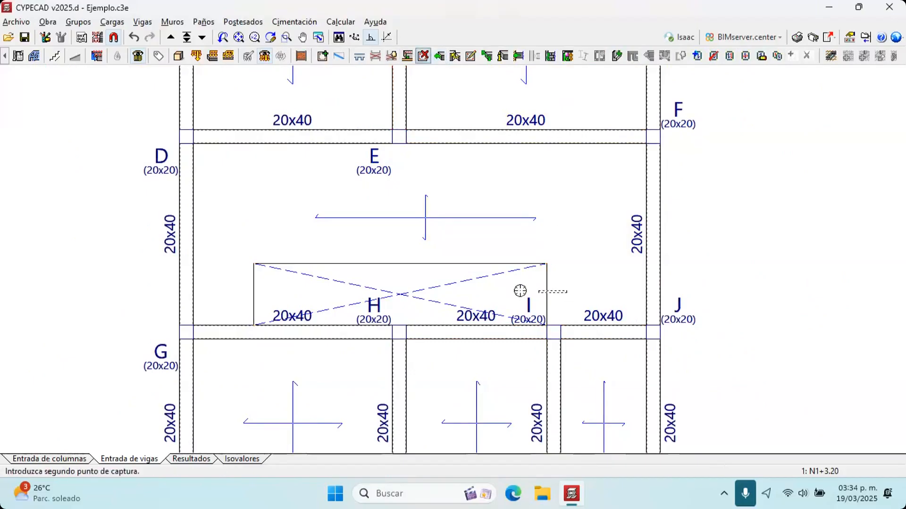
left_click(519, 293)
Prolong the 20x40 beam on the I line past the stair opening as far as the E-F beam
left_click(438, 60)
left_click(538, 266)
left_click(597, 269)
left_click(561, 345)
left_click(535, 145)
Remove the slab from the stair panel again, beside the prolonged I-line beam, leaving it as an opening
left_click(423, 56)
left_click(581, 261)
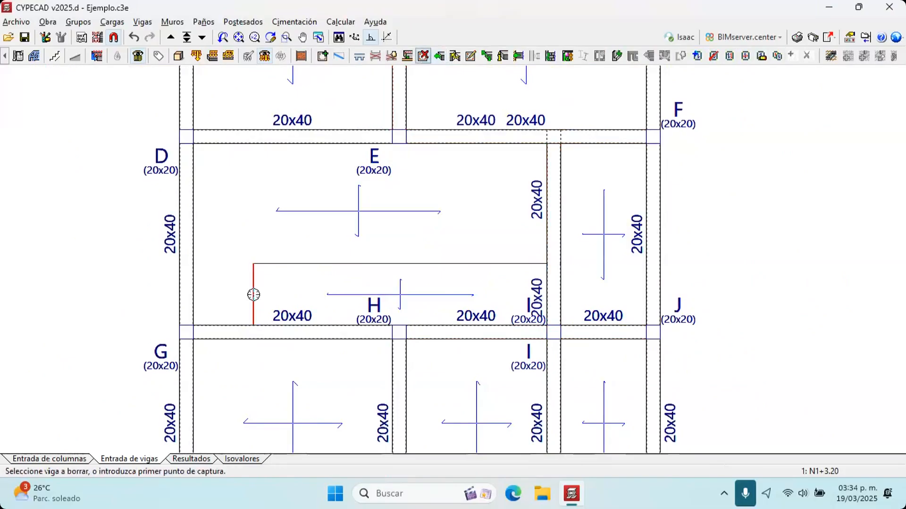
scroll(253, 293, "up", 2)
scroll(272, 263, "down", 2)
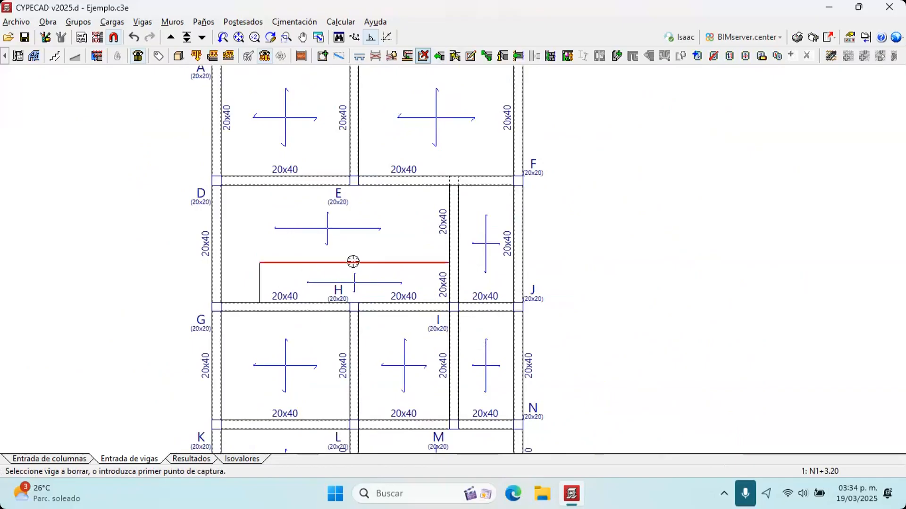
left_click(713, 56)
left_click(368, 270)
scroll(278, 239, "down", 1)
middle_click_drag(271, 273, 288, 235)
Leave the panel deletion command and save the Ejemplo job
scroll(296, 230, "down", 2)
right_click(336, 212)
left_click(27, 39)
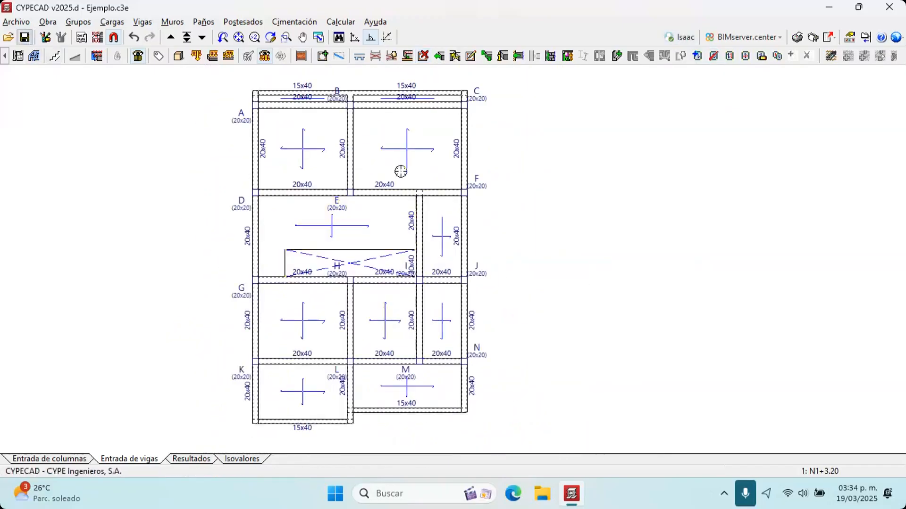
middle_click(400, 172)
middle_click(401, 172)
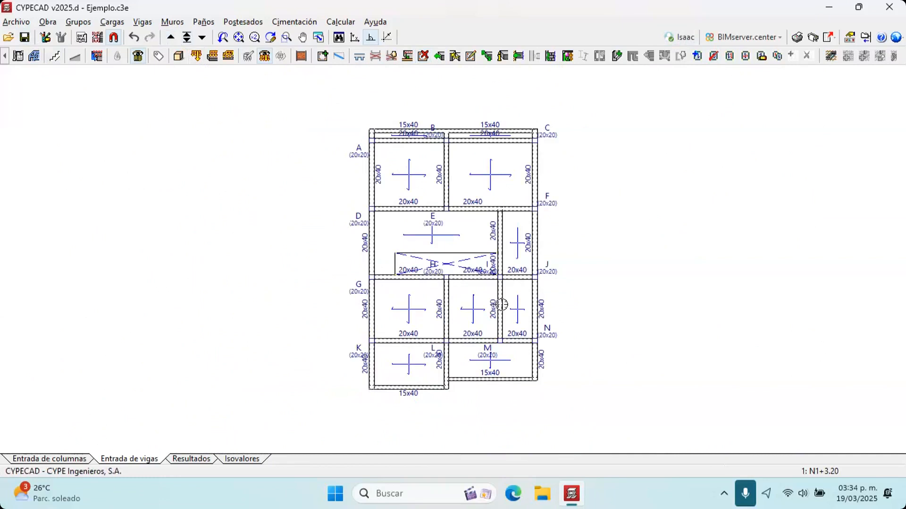
scroll(501, 305, "up", 2)
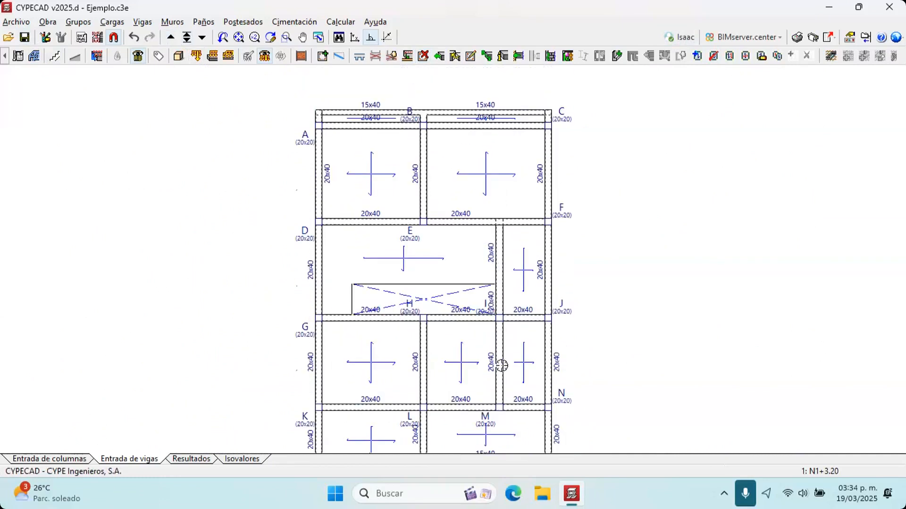
scroll(500, 367, "up", 3)
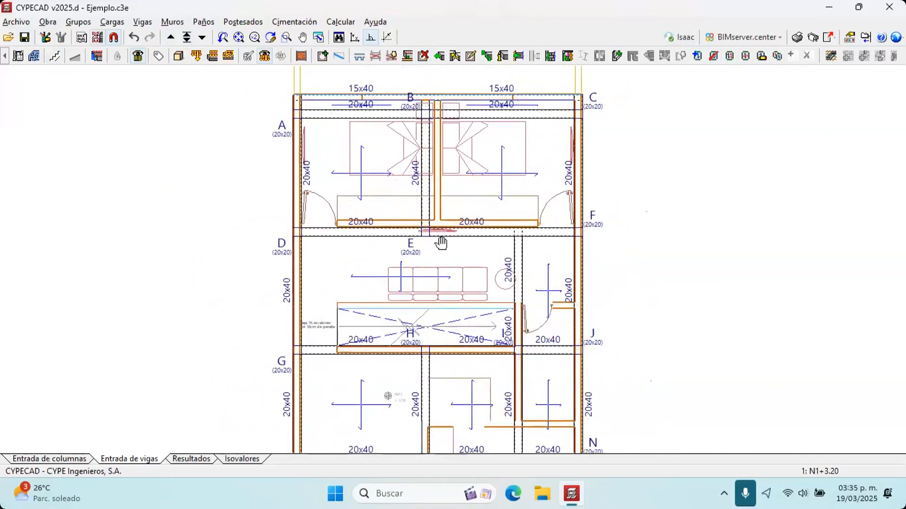
Apply a 0.80 t/m dead line load to side beams A-D and C-F and the short beams beyond A and C
scroll(463, 209, "up", 1)
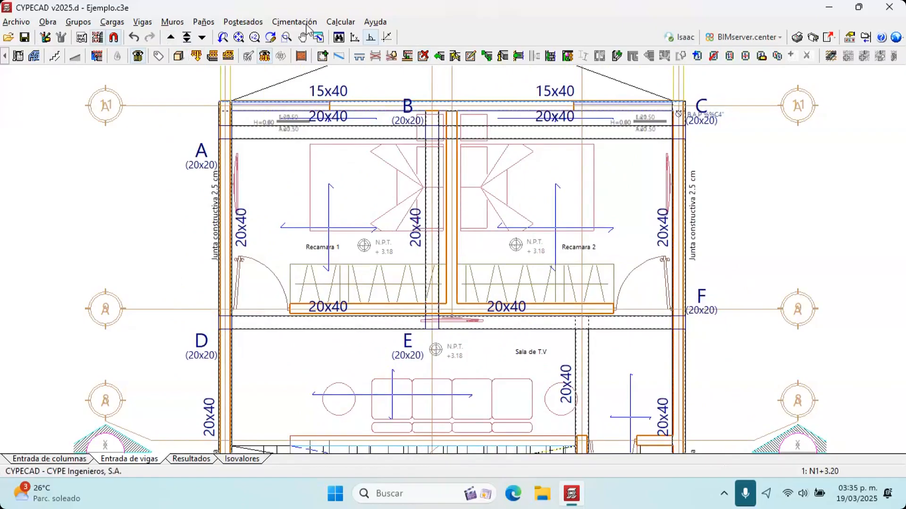
left_click(117, 23)
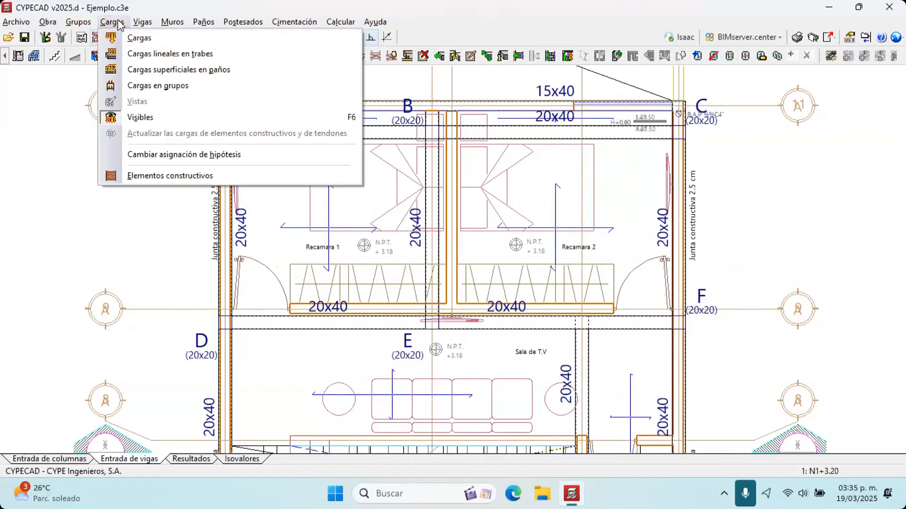
left_click(163, 54)
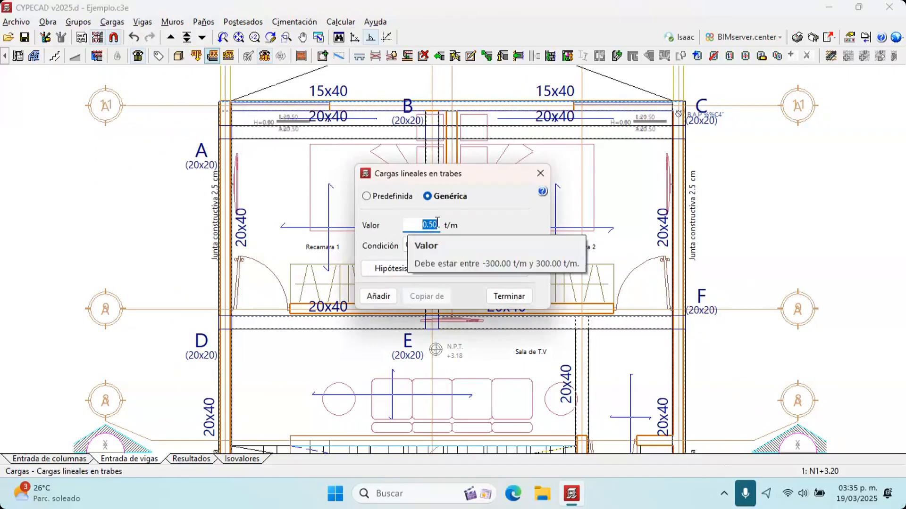
type("0.80")
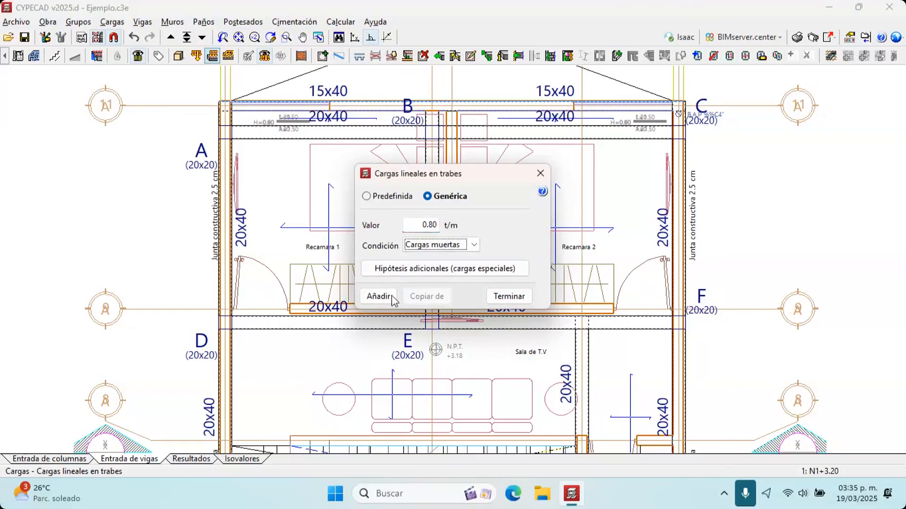
left_click(393, 297)
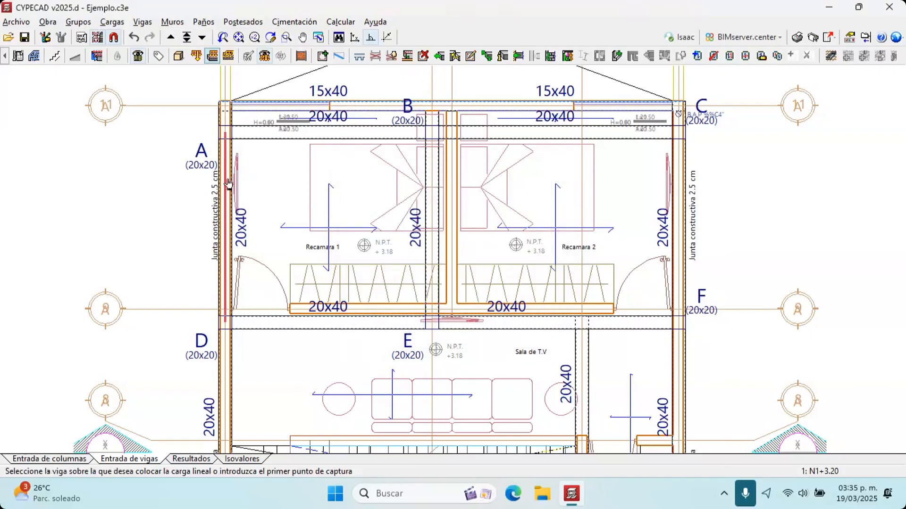
left_click(228, 160)
left_click(223, 126)
left_click(680, 122)
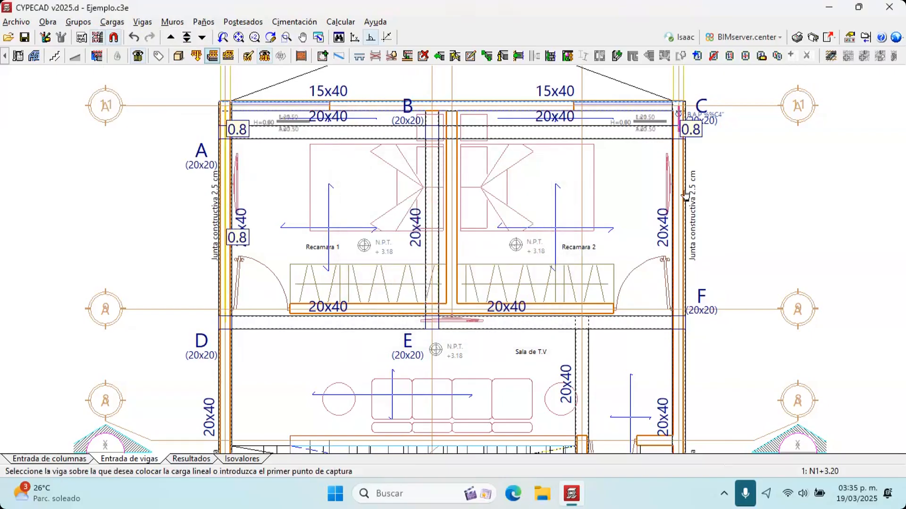
left_click(684, 198)
Assign the same 0.80 t/m line load to both side beam lines from D and F to the ends beyond K and N
key("F4")
scroll(698, 217, "up", 1)
scroll(697, 219, "down", 1)
middle_click_drag(682, 408, 683, 257)
scroll(683, 256, "up", 1)
left_click(682, 256)
middle_click_drag(377, 236, 414, 171)
left_click(166, 235)
middle_click_drag(212, 273, 238, 167)
left_click(190, 222)
left_click(741, 237)
middle_click_drag(741, 396, 742, 297)
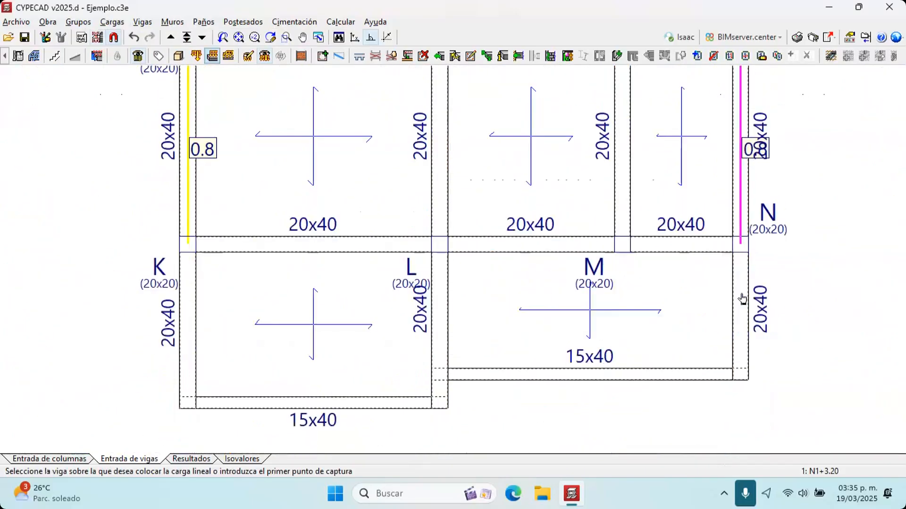
left_click(203, 284)
Add a free uniform 0.80 t/m dead line load along the 15x40 edge beam above B, spanning the wall between the two windows
scroll(407, 278, "down", 3)
mouse_move(409, 70)
middle_mouse_down()
mouse_move(394, 214)
mouse_move(399, 453)
middle_mouse_up()
scroll(401, 265, "up", 3)
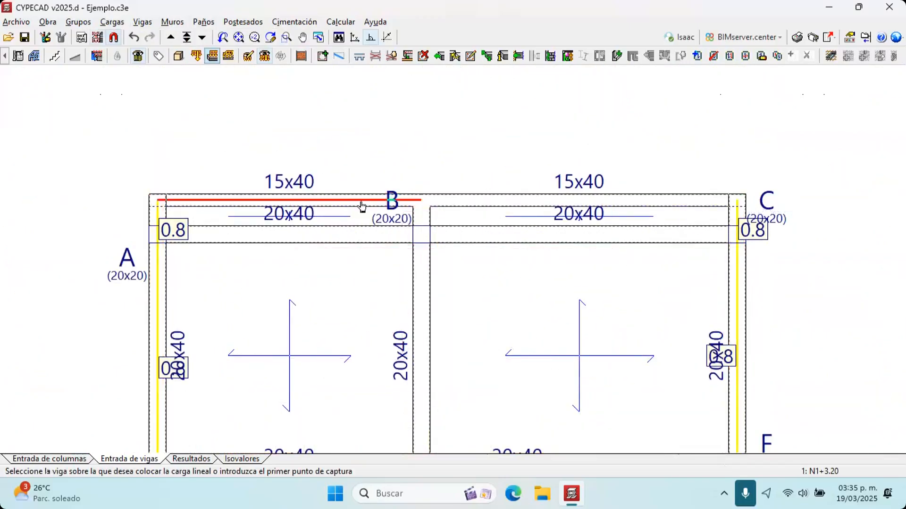
scroll(372, 203, "up", 2)
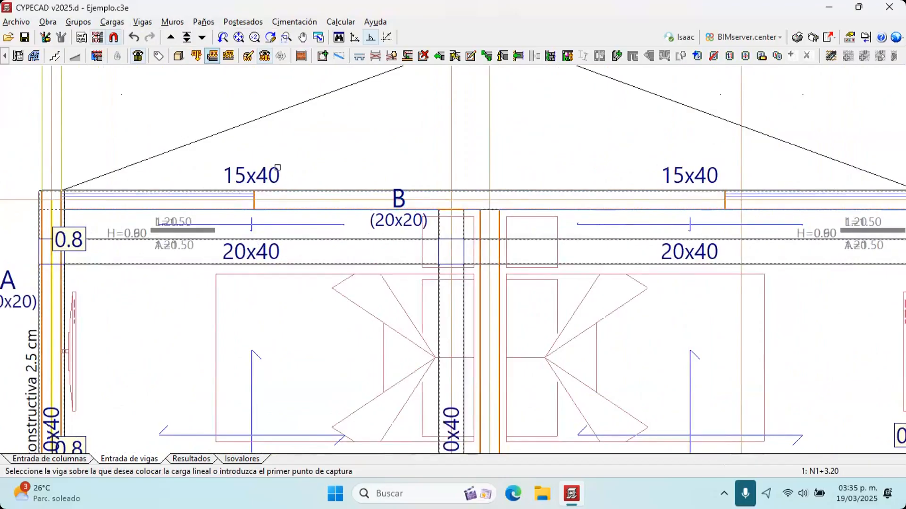
scroll(278, 167, "up", 1)
left_click(106, 23)
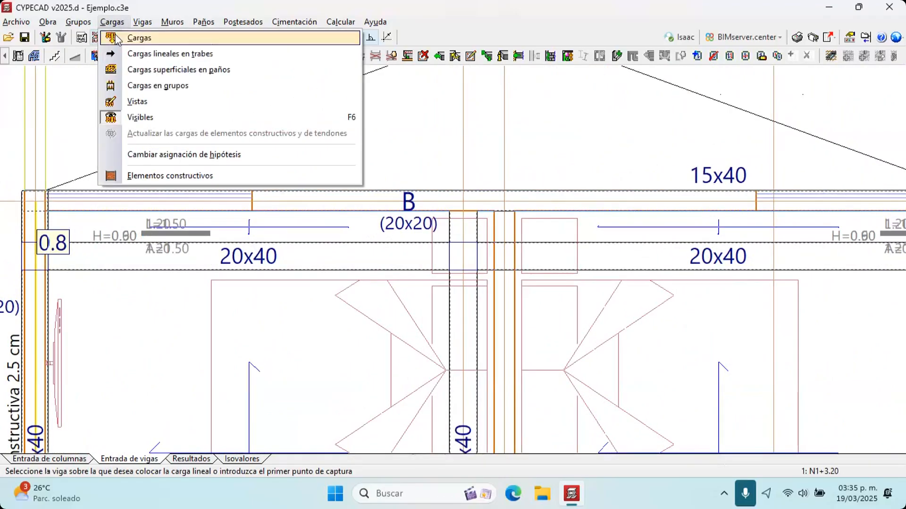
left_click(116, 38)
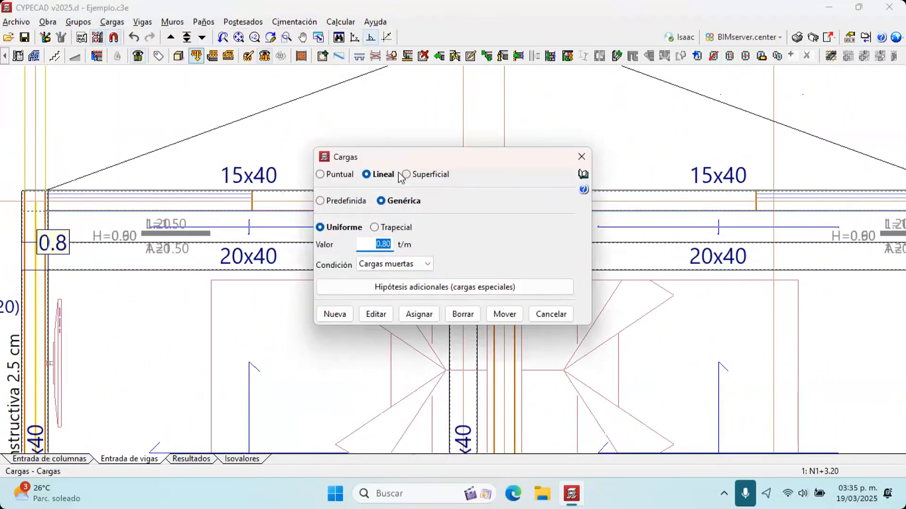
left_click(334, 314)
scroll(251, 204, "up", 1)
scroll(252, 204, "up", 2)
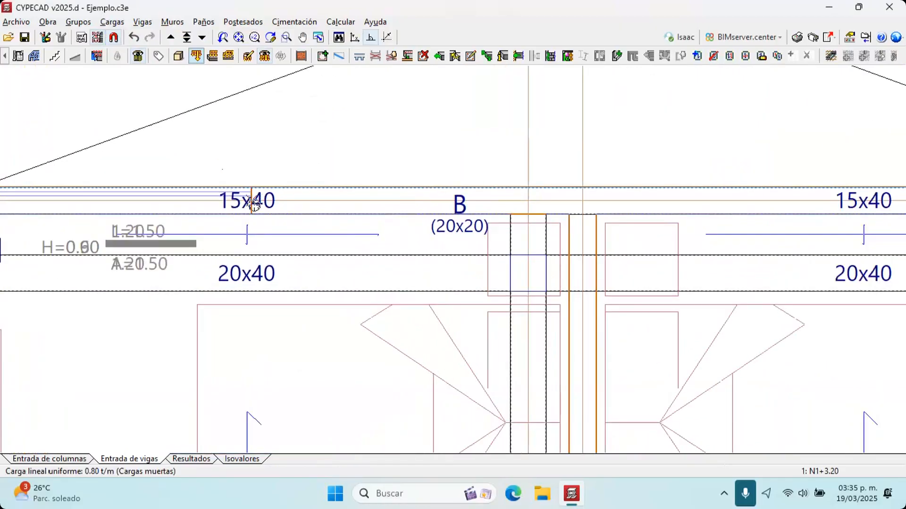
scroll(259, 195, "up", 1)
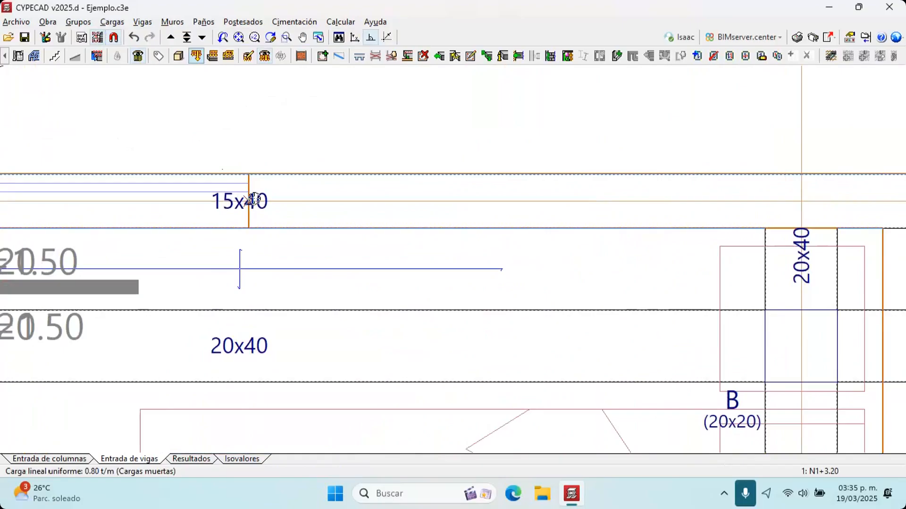
scroll(552, 198, "down", 1)
scroll(361, 182, "down", 1)
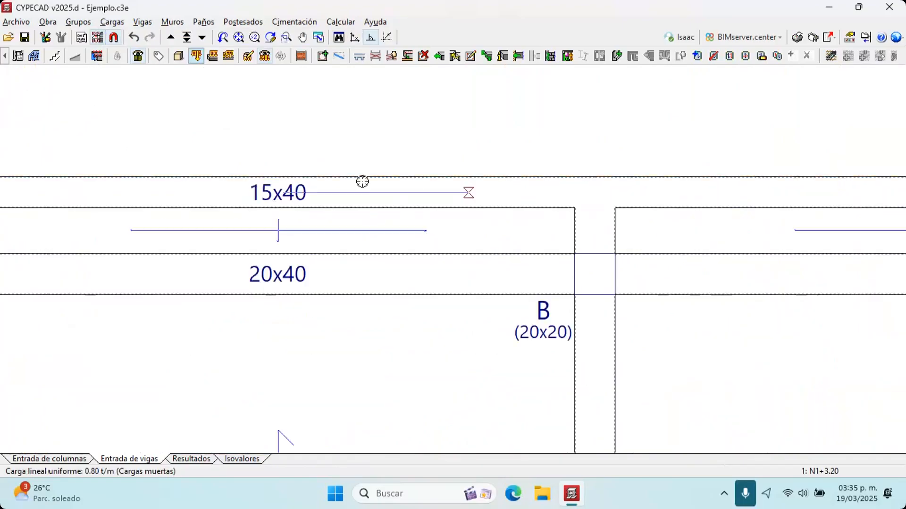
scroll(605, 175, "down", 1)
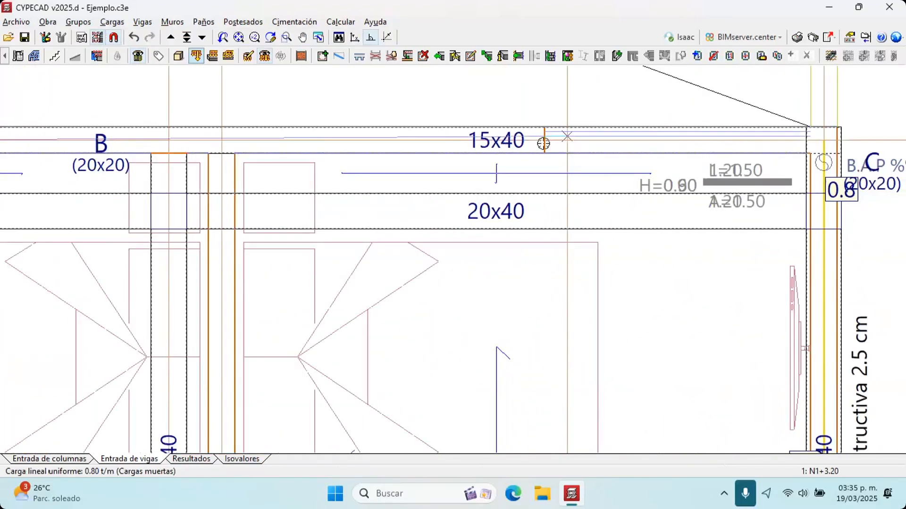
scroll(542, 143, "up", 1)
scroll(485, 153, "down", 1)
Add a 0.80 t/m line load along the partition wall between Recamara 1 and Recamara 2, ending at the 15x40 edge beam
middle_click_drag(483, 154, 712, 126)
middle_click_drag(491, 354, 483, 190)
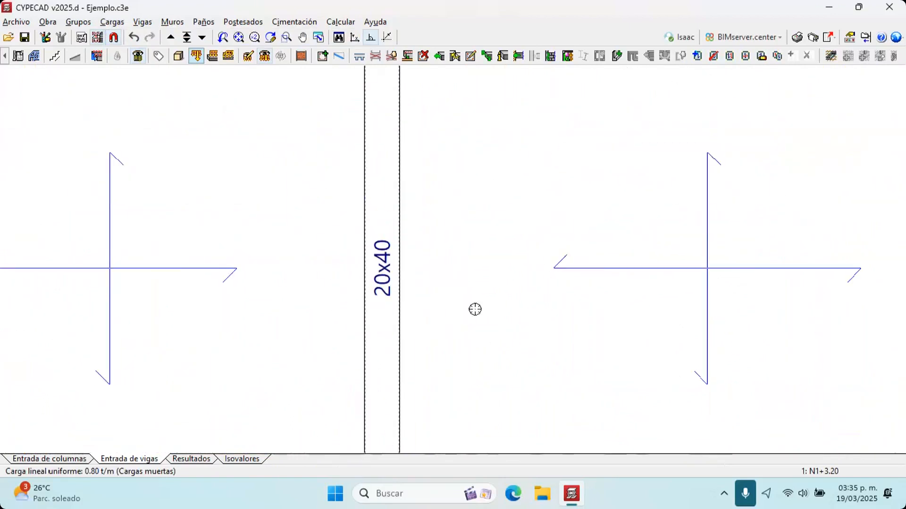
middle_click_drag(448, 373, 479, 193)
left_click(466, 302)
scroll(471, 184, "down", 2)
middle_click_drag(471, 118, 473, 246)
middle_click_drag(472, 80, 470, 204)
scroll(469, 186, "up", 3)
left_click(472, 208)
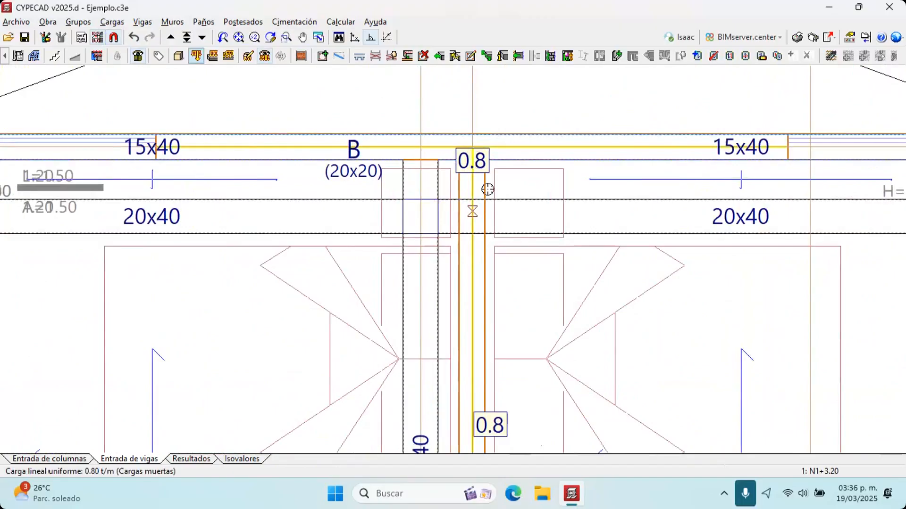
Add a 0.80 t/m line load along the closet wall from the Recamara 1 door to the Recamara 2 door
scroll(487, 190, "down", 3)
middle_click_drag(444, 330, 477, 201)
scroll(264, 354, "up", 2)
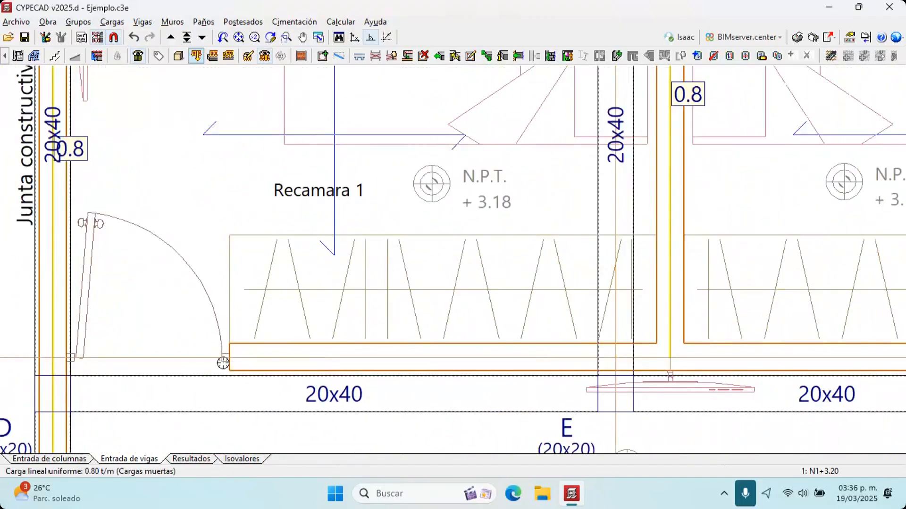
left_click(236, 356)
scroll(558, 375, "down", 3)
middle_click_drag(707, 332, 258, 258)
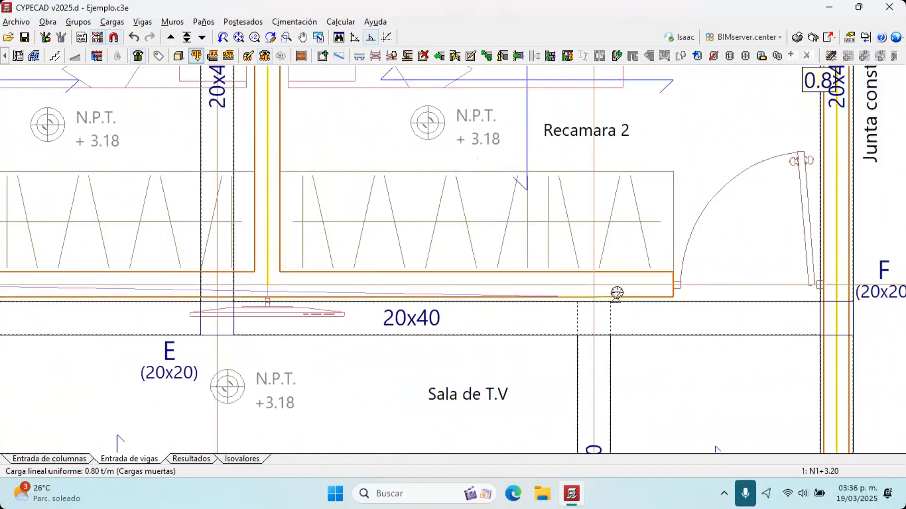
scroll(617, 293, "up", 2)
left_click(684, 282)
Examine the remaining walls and the loads placed across the +3.20 floor, from the bedrooms to the K-N panels
scroll(646, 280, "down", 8)
middle_click_drag(647, 279, 562, 208)
middle_click_drag(521, 293, 514, 80)
middle_click_drag(527, 423, 503, 375)
scroll(497, 375, "down", 1)
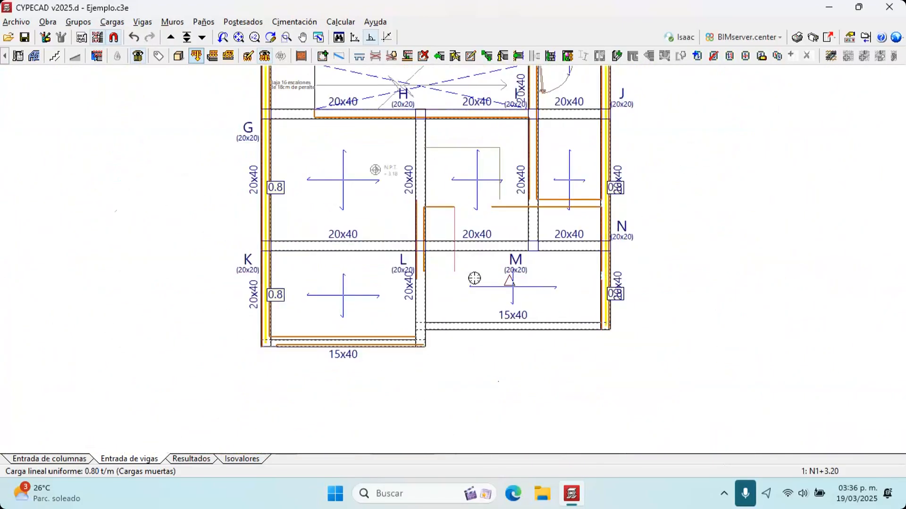
scroll(476, 277, "down", 1)
middle_click_drag(465, 163, 465, 325)
middle_click_drag(386, 226, 388, 253)
scroll(427, 214, "up", 5)
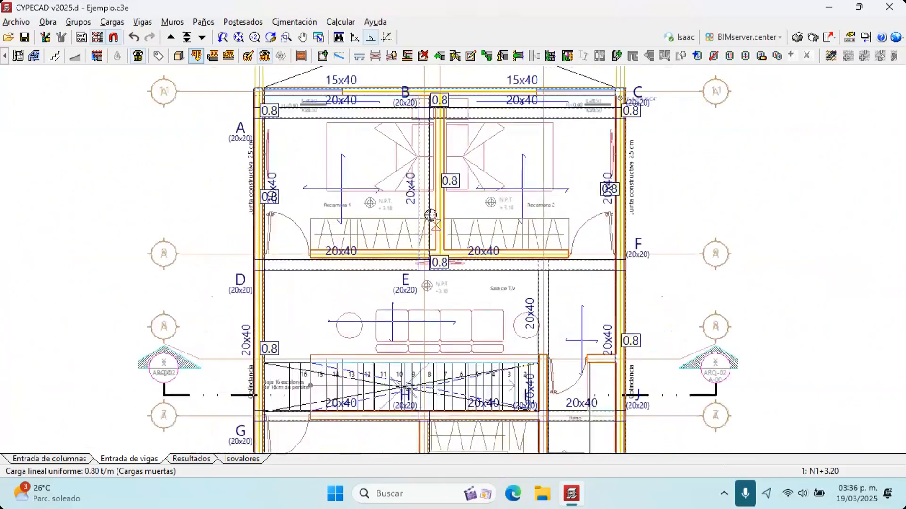
middle_click_drag(339, 206, 370, 178)
middle_click_drag(411, 297, 418, 174)
middle_click_drag(601, 268, 590, 269)
scroll(549, 301, "up", 1)
middle_click_drag(538, 254, 537, 224)
scroll(328, 255, "up", 2)
middle_click_drag(328, 255, 390, 194)
End load placement, check the surface and point load options, and cancel the load definition
right_click(403, 165)
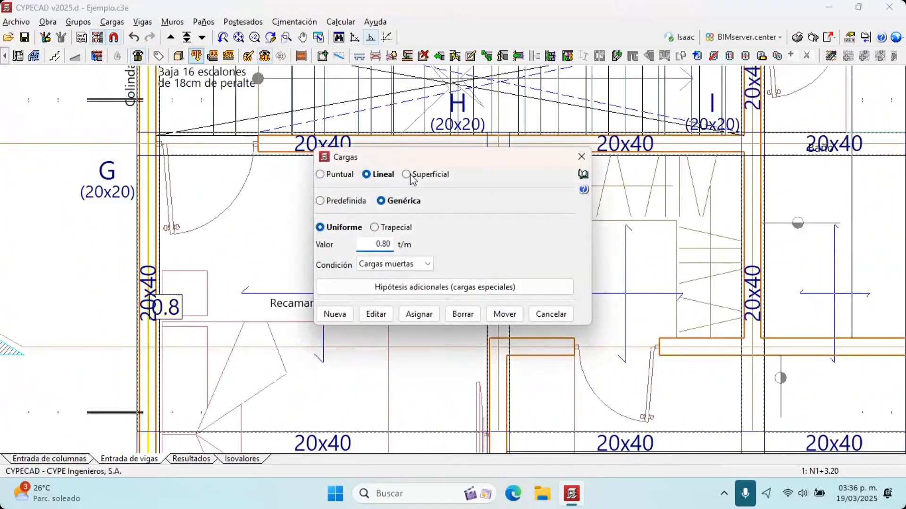
left_click(409, 175)
left_click(342, 176)
left_click(550, 314)
Go up to group N2+6.40 and copy the contents of group N1+3.20 into it
scroll(481, 258, "down", 2)
scroll(481, 258, "down", 6)
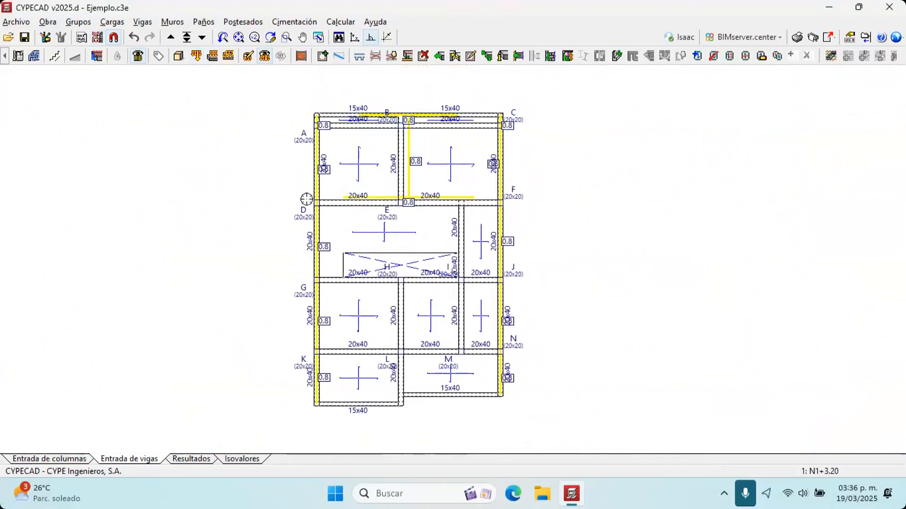
left_click(174, 41)
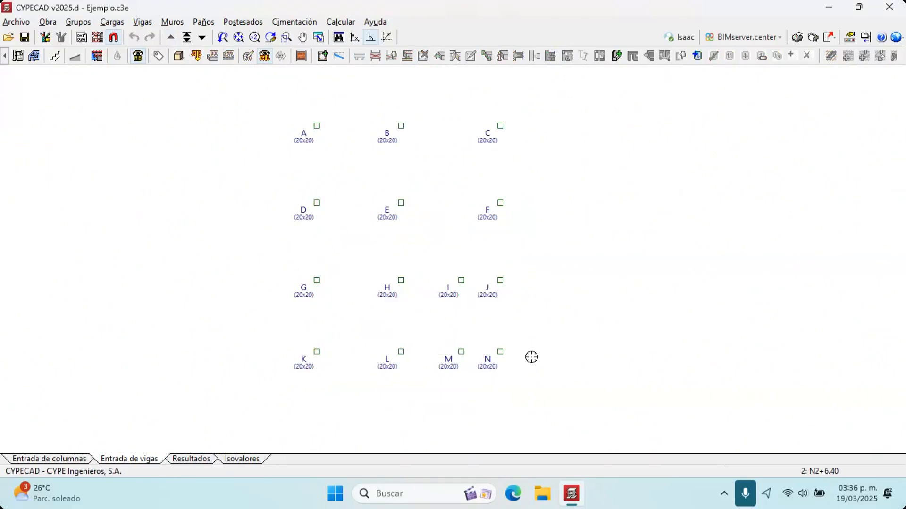
left_click(79, 23)
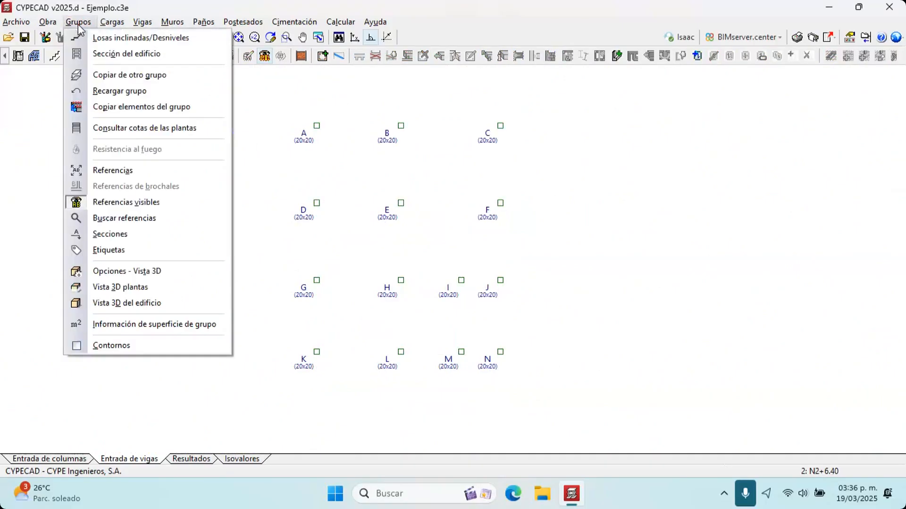
left_click(100, 75)
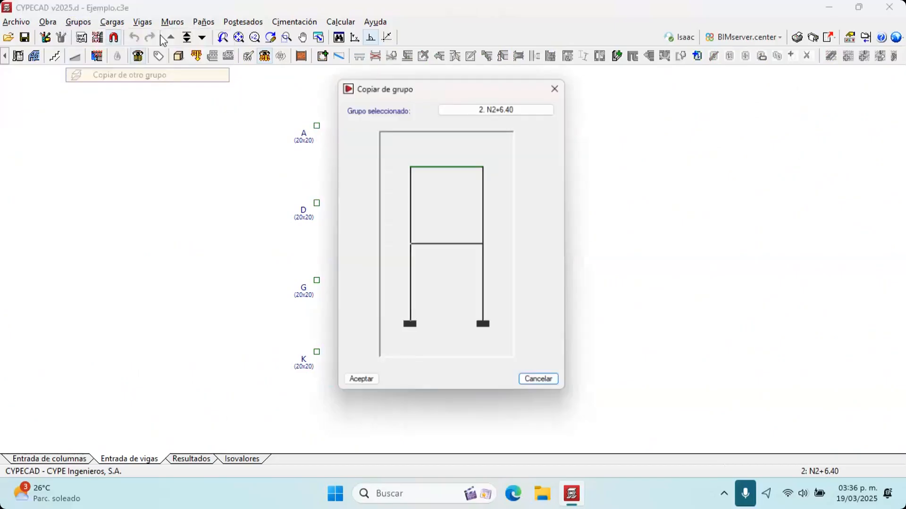
left_click(473, 233)
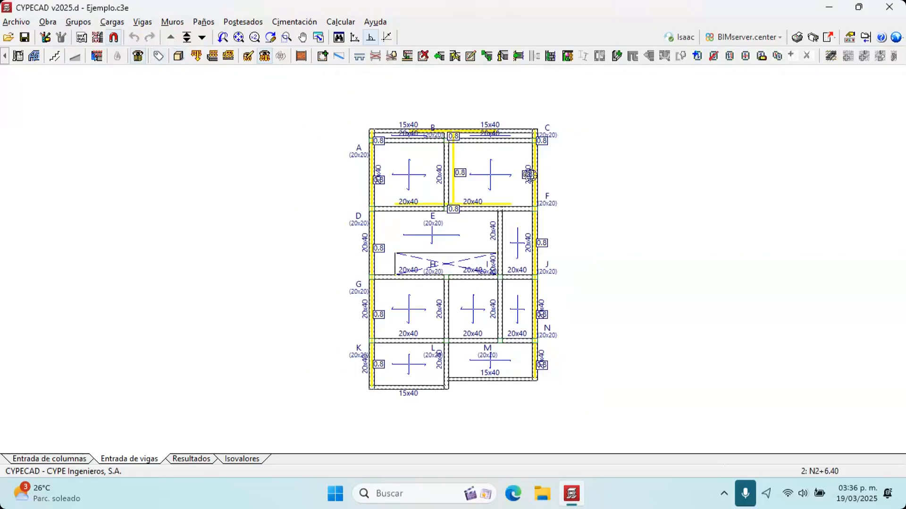
Duplicate the Nivel 1 template view and rename the copy Nivel 2
scroll(544, 191, "up", 1)
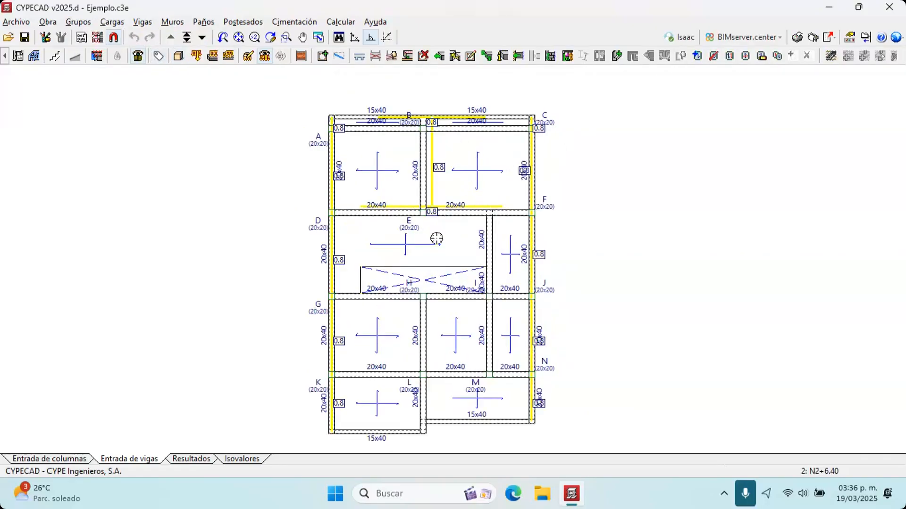
scroll(416, 270, "up", 2)
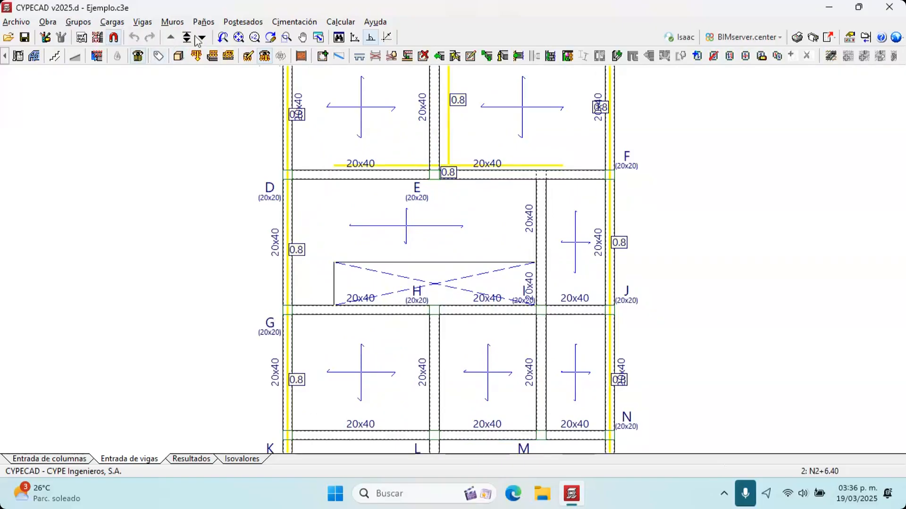
left_click(81, 38)
left_click(222, 72)
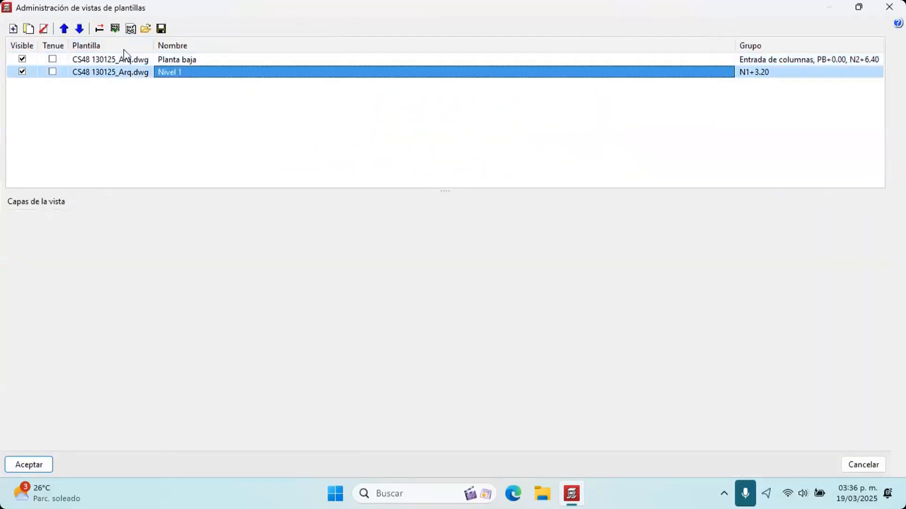
left_click(28, 28)
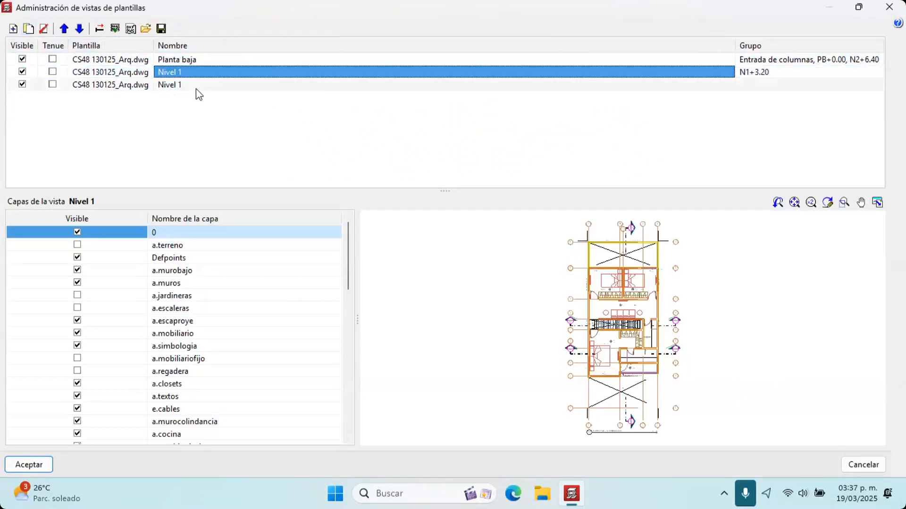
left_click(196, 89)
left_click(208, 86)
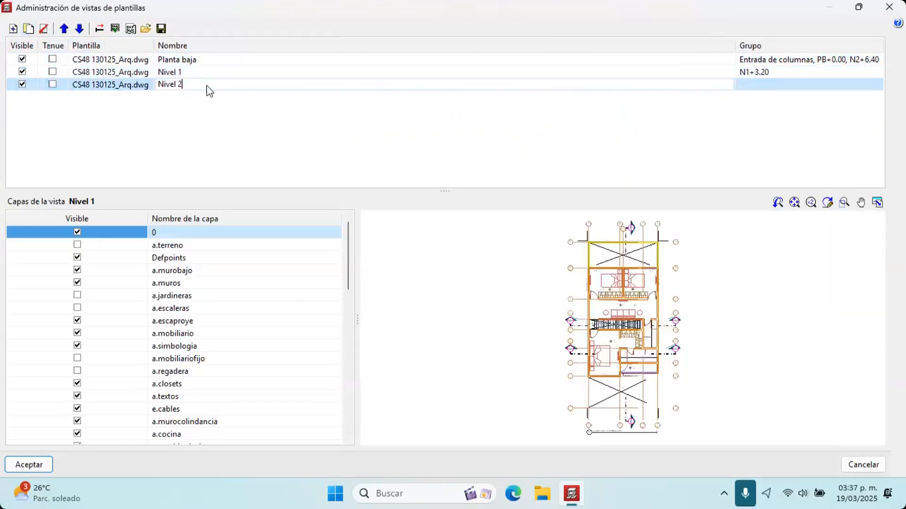
type("2")
key("Return")
Open the Nivel 2 view's transformation and frame the third floor plan as the region it shows
left_click(207, 89)
left_click(100, 29)
scroll(421, 111, "up", 4)
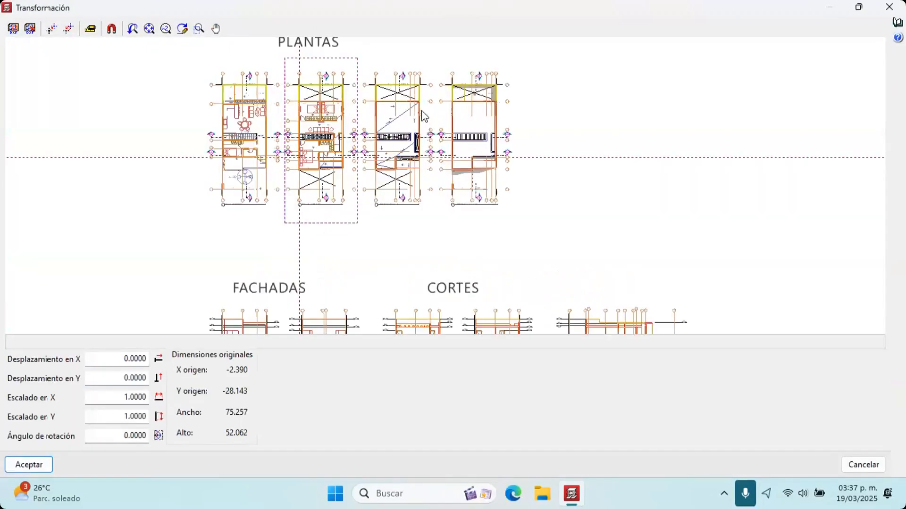
left_click(13, 28)
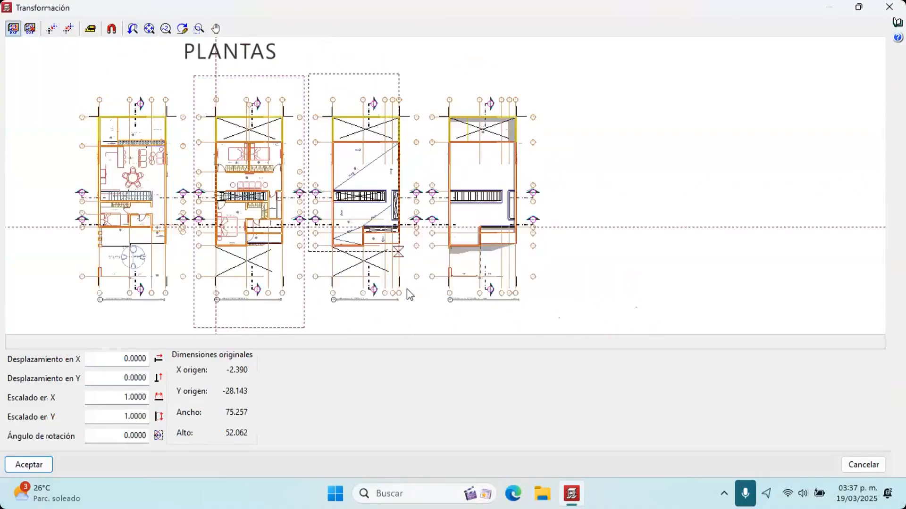
left_click(422, 321)
Set the Nivel 2 drawing origin on the left wall's centreline in the third plan, at about X 24.10, Y 5.08
left_click(199, 29)
left_click_drag(329, 220, 353, 241)
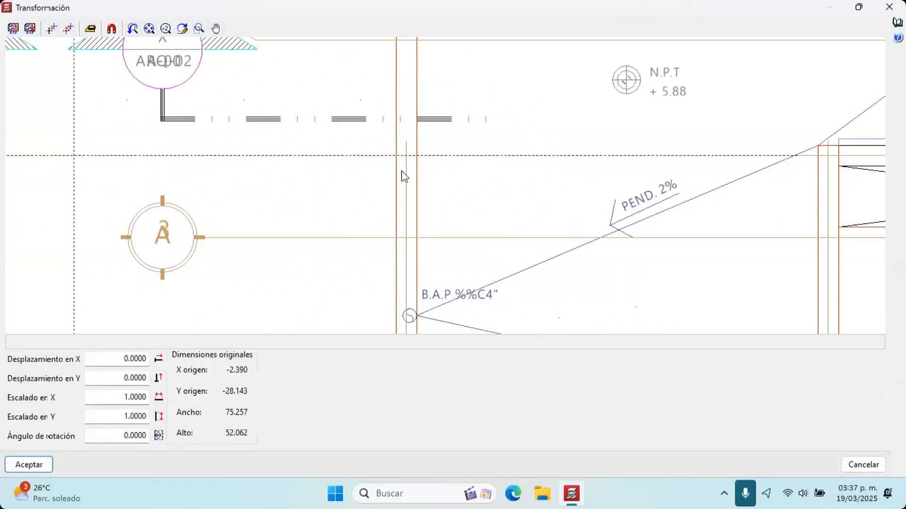
scroll(403, 177, "up", 3)
left_click(52, 29)
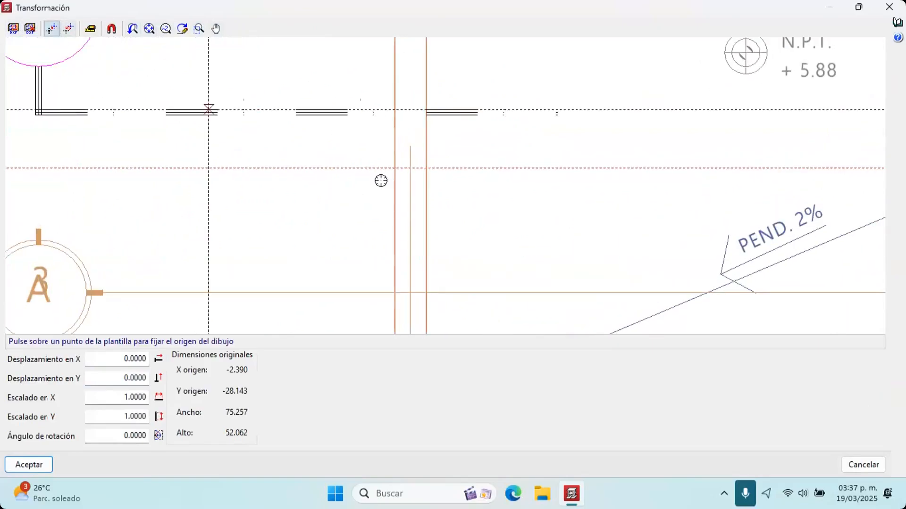
scroll(415, 165, "up", 5)
scroll(419, 166, "up", 5)
scroll(417, 160, "up", 1)
left_click(418, 161)
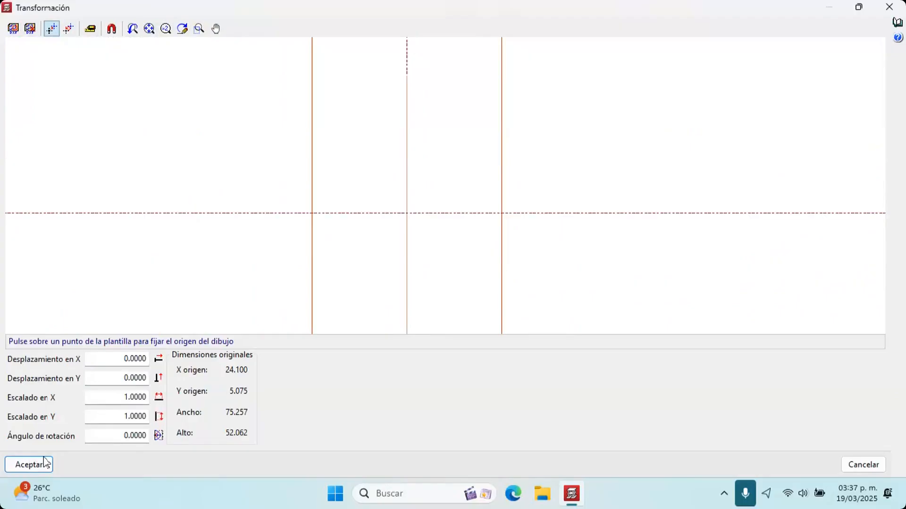
Accept the template view changes and show only the Nivel 2 view on group N2+6.40
left_click(46, 463)
left_click(43, 463)
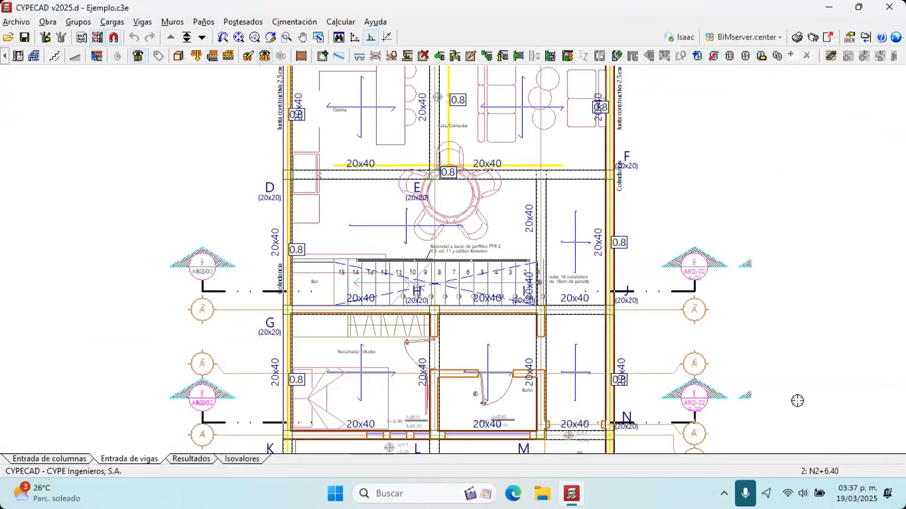
left_click(448, 238)
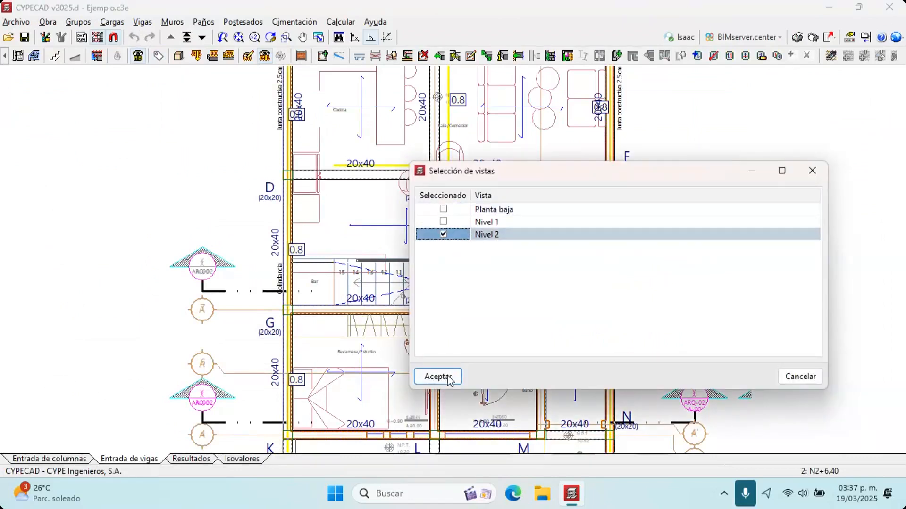
left_click(438, 377)
Delete the stair opening's short left edge, keeping the slab, and extend its upper edge to the D-G beam
scroll(438, 312, "down", 2)
scroll(373, 267, "up", 4)
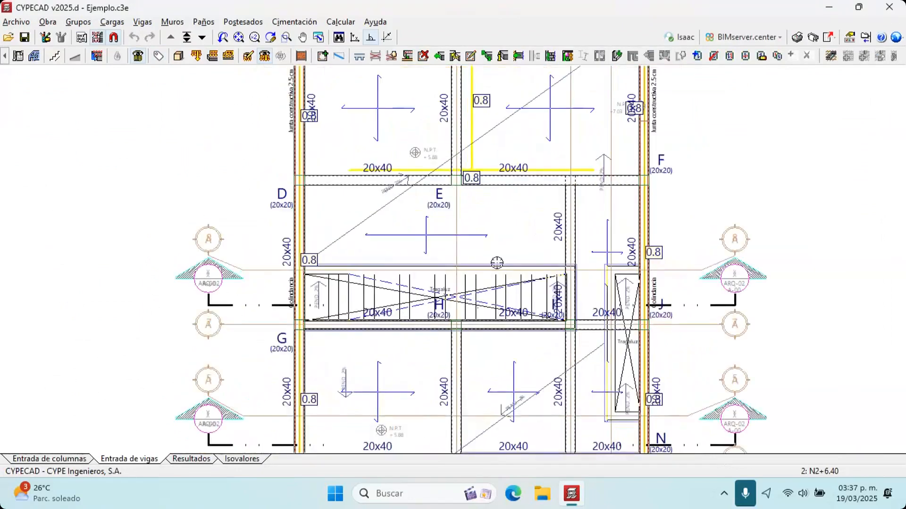
scroll(372, 267, "up", 1)
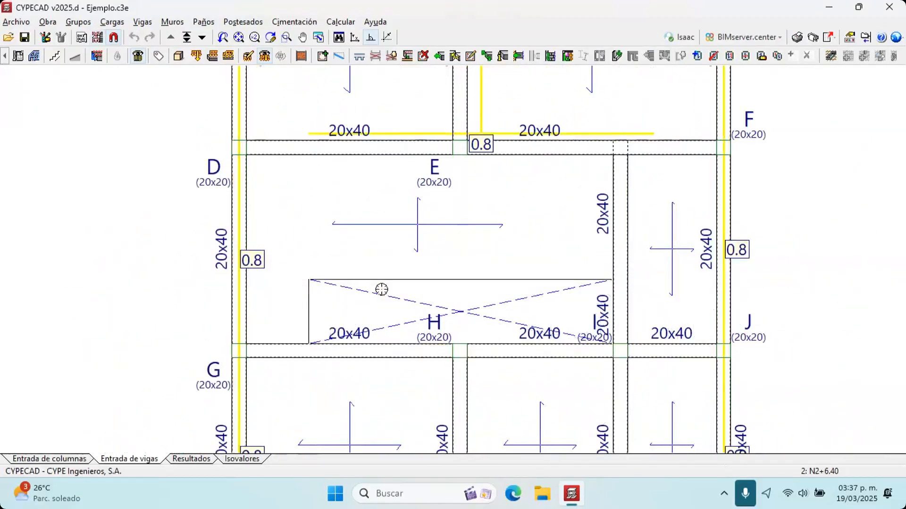
scroll(382, 287, "up", 2)
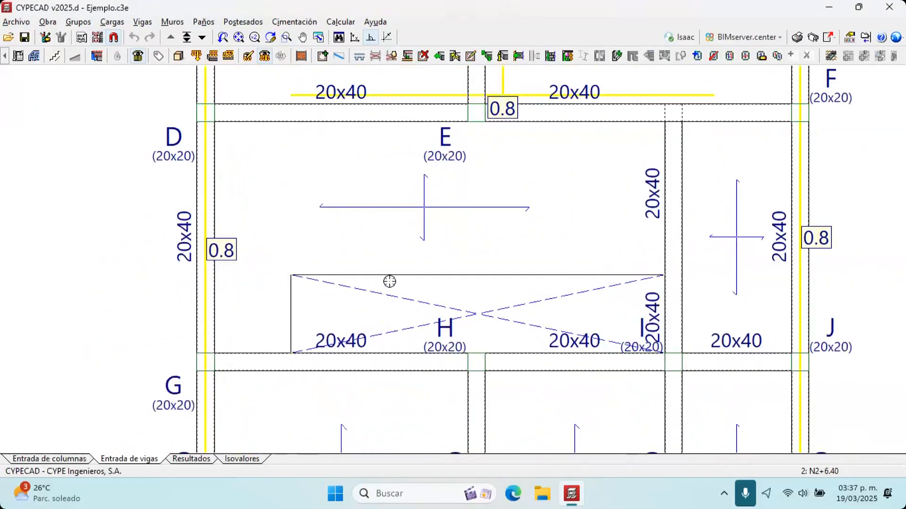
left_click(439, 56)
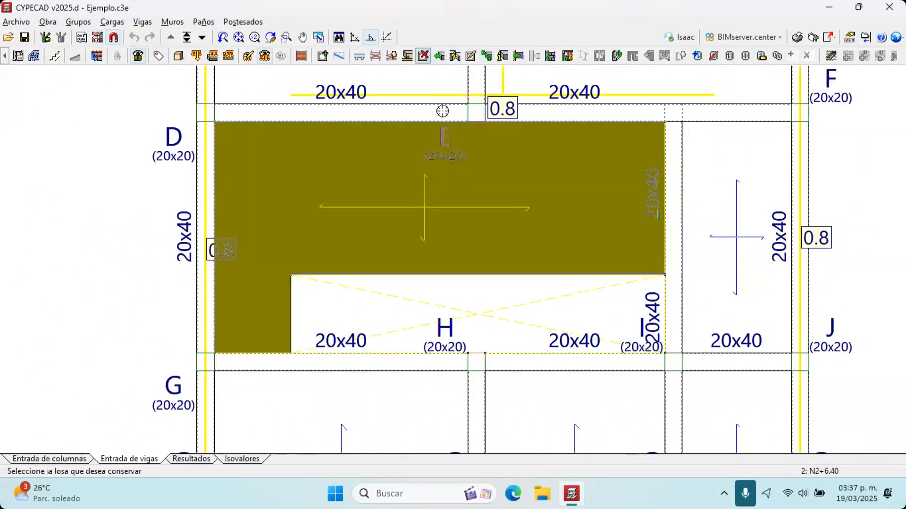
left_click(440, 57)
left_click(363, 269)
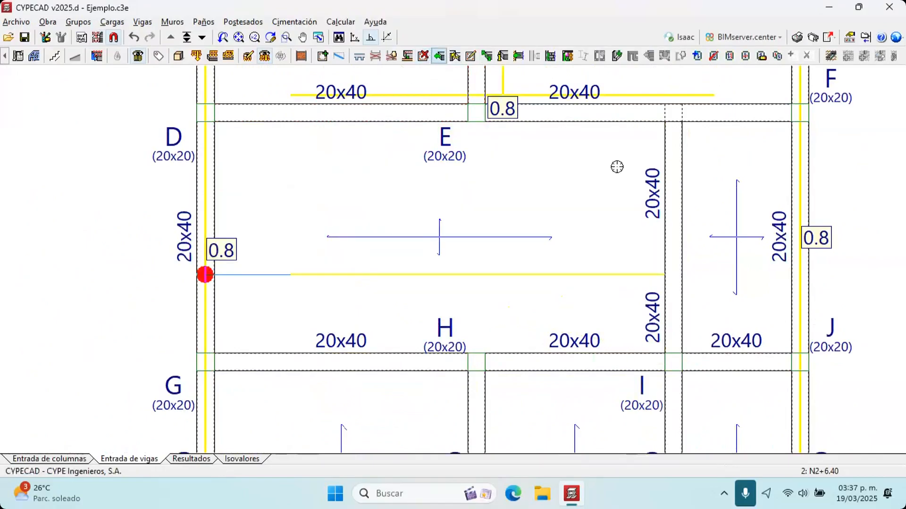
Remove the slab from the strip between the extended edge and the G-H-I beam to form the skylight opening
left_click(553, 270)
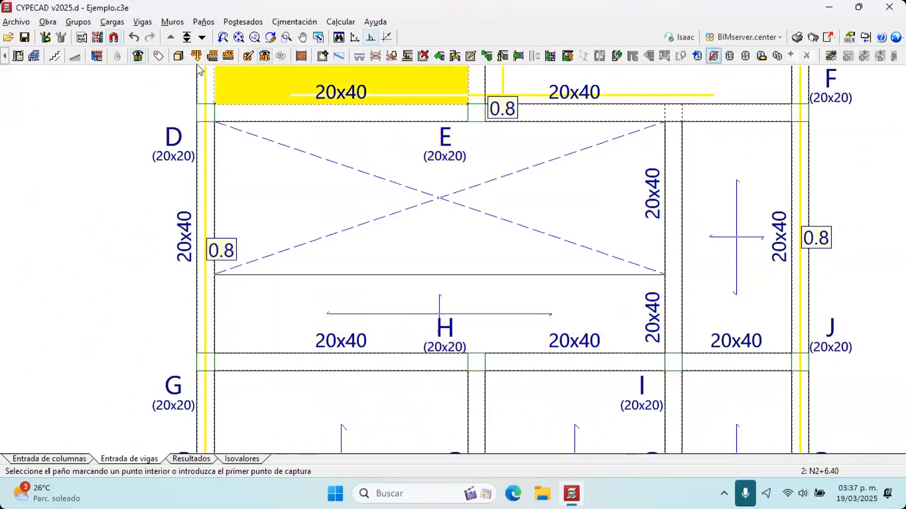
left_click(134, 37)
left_click(714, 56)
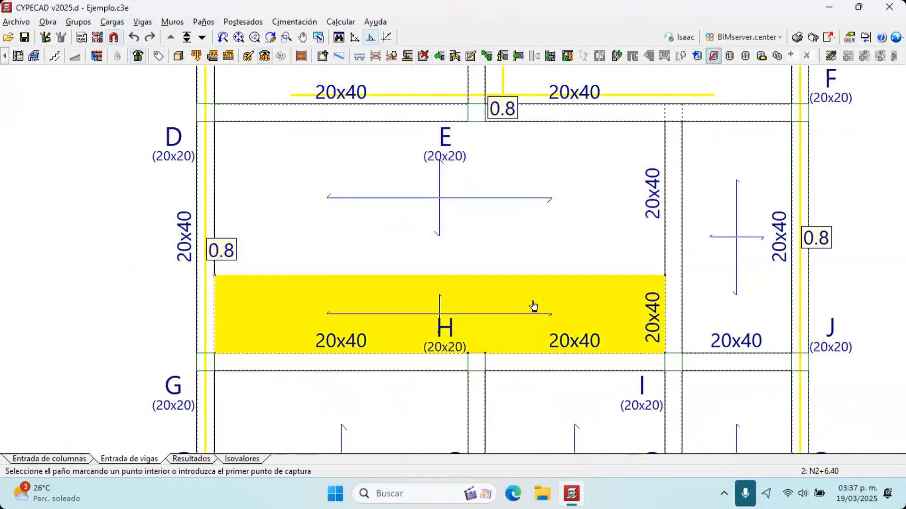
left_click(547, 308)
key("F4")
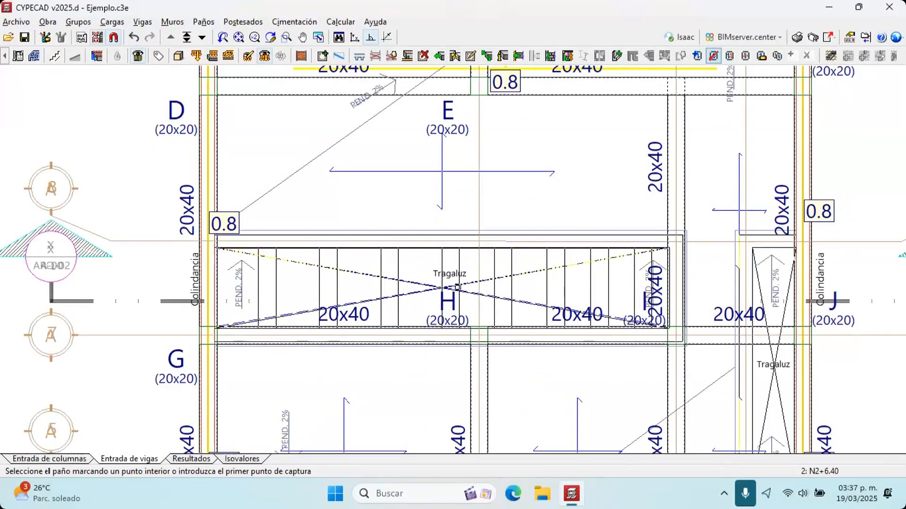
key("F4")
Delete the 20x40 beam between columns I and J, which crosses the narrow skylight in the template
scroll(496, 259, "down", 1)
middle_click_drag(495, 259, 350, 245)
key("F4")
key("F4")
middle_click_drag(592, 321, 535, 236)
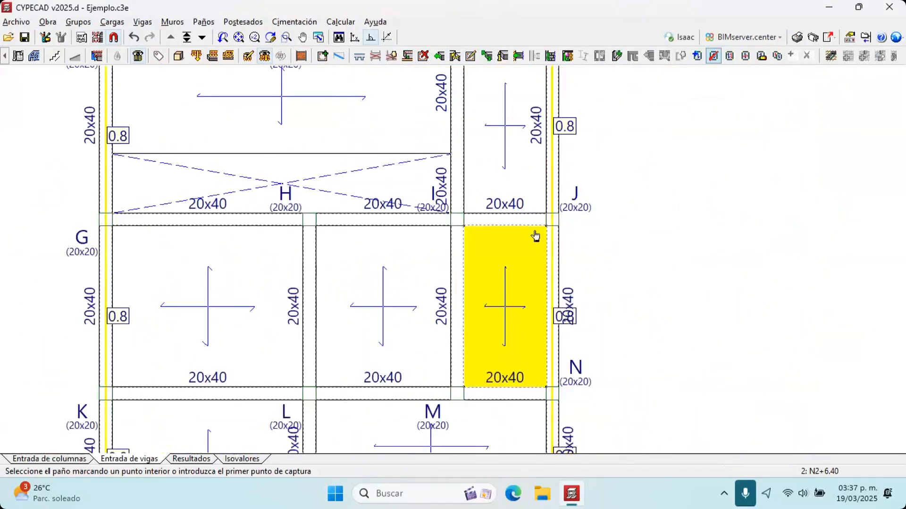
scroll(535, 236, "up", 1)
key("F4")
key("F4")
left_click(423, 56)
left_click(507, 202)
key("F4")
key("F4")
Start beam entry at the narrow skylight near column J and change the current beam to a thin panel-edge type
left_click(151, 22)
left_click(161, 35)
scroll(519, 168, "up", 2)
key("F4")
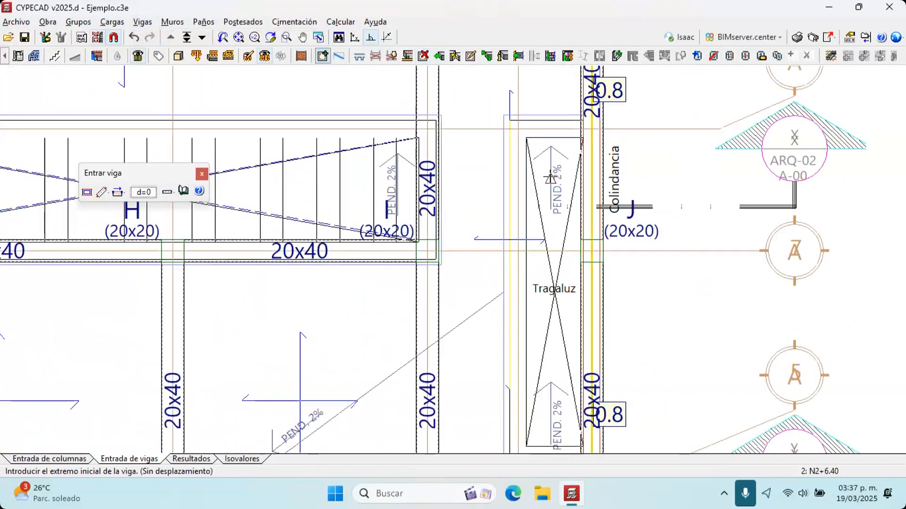
left_click(526, 138)
middle_click_drag(224, 318, 232, 218)
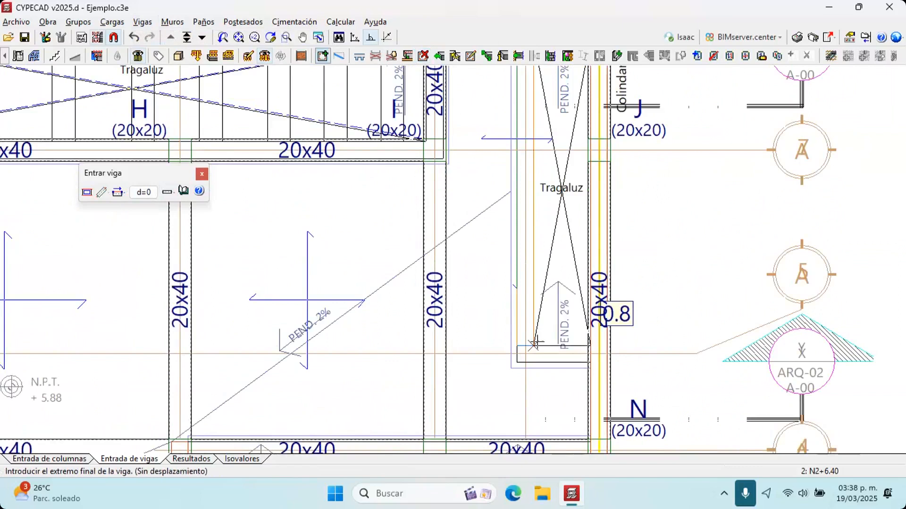
left_click(86, 192)
left_click(532, 138)
left_click(290, 212)
left_click(229, 381)
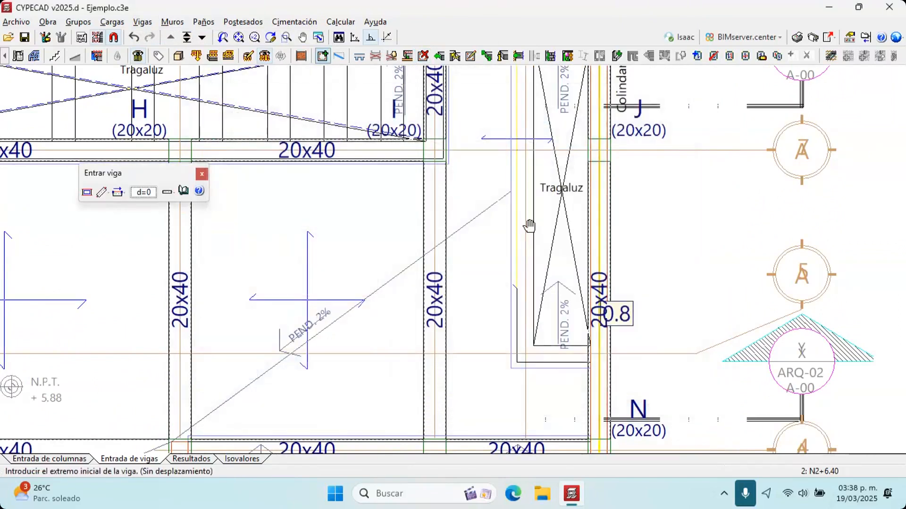
Draw the long left edge of the narrow skylight near column J, from its upper to its lower template corner
scroll(522, 105, "up", 3)
scroll(518, 96, "up", 1)
left_click(518, 103)
middle_click_drag(532, 274, 525, 141)
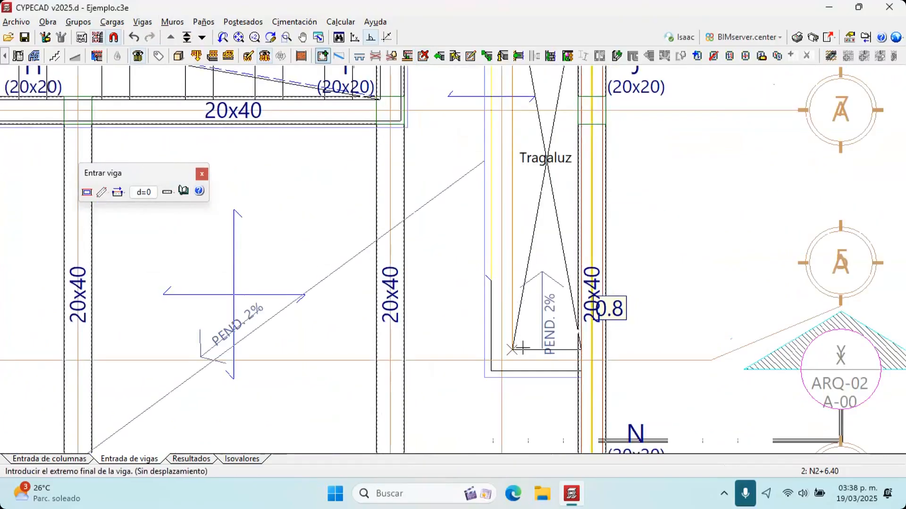
left_click(511, 348)
Close the skylight outline with upper and lower edges to the F-J-N beam line and remove the slab inside
middle_click_drag(532, 99, 518, 211)
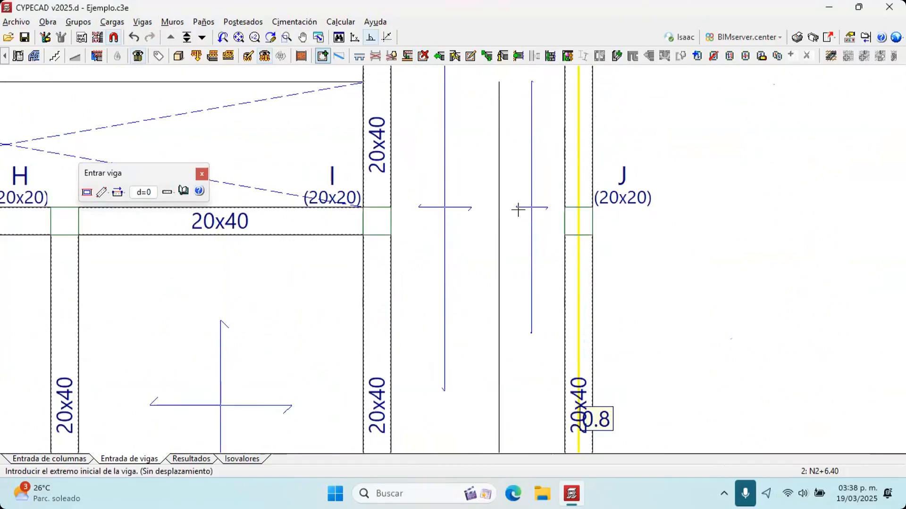
scroll(493, 147, "down", 1)
left_click(502, 146)
left_click(570, 143)
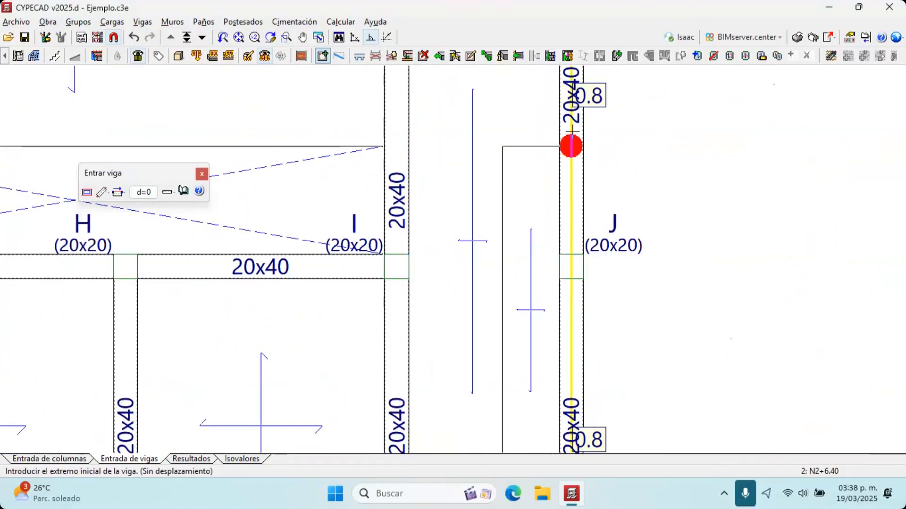
left_click(713, 56)
scroll(584, 222, "down", 3)
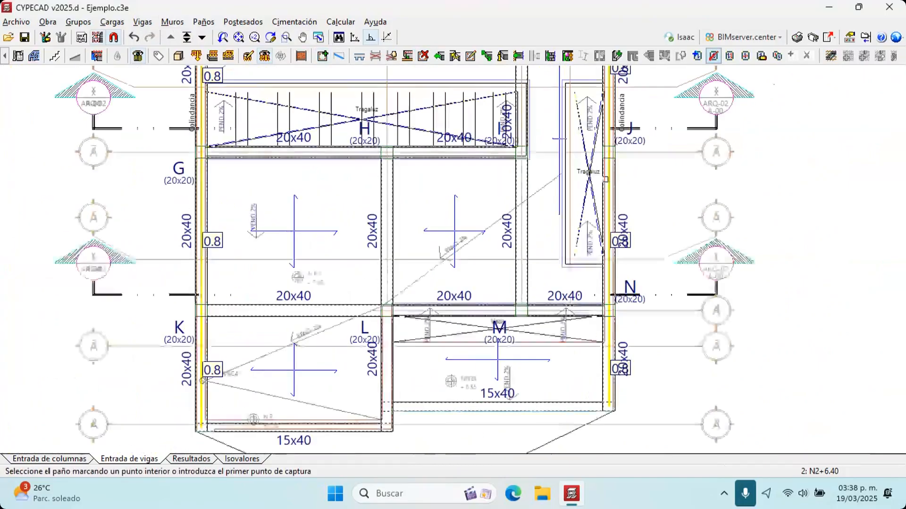
Draw a panel edge along the lower side of the Vacío below beam L-M-N and remove the strip's slab
scroll(491, 346, "up", 4)
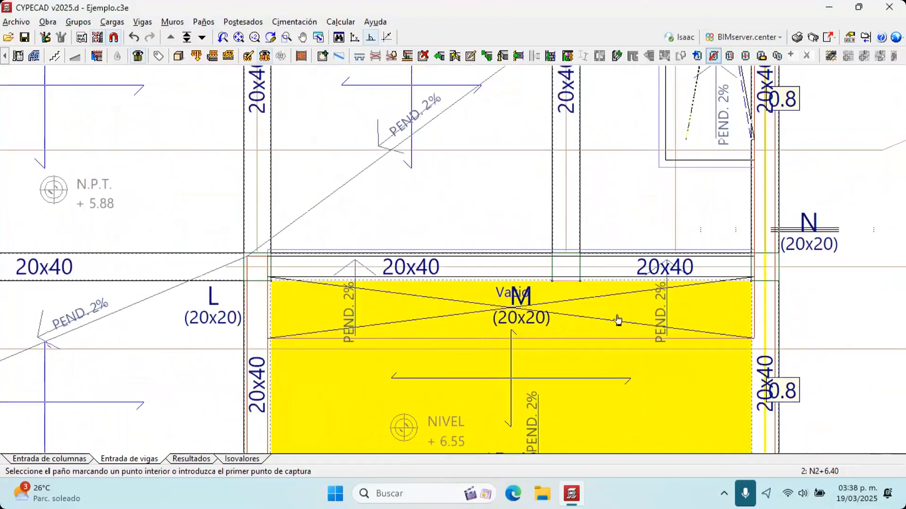
middle_click_drag(532, 267, 520, 228)
left_click(142, 21)
left_click(156, 37)
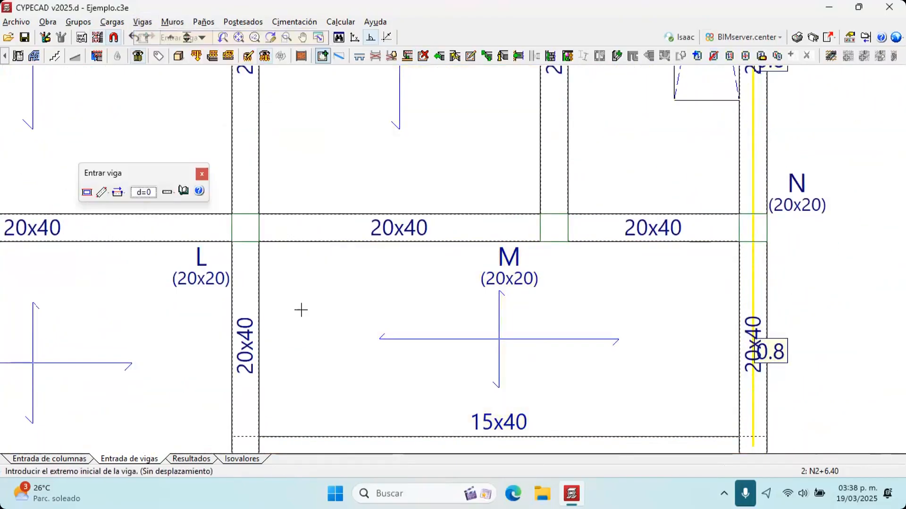
left_click(266, 301)
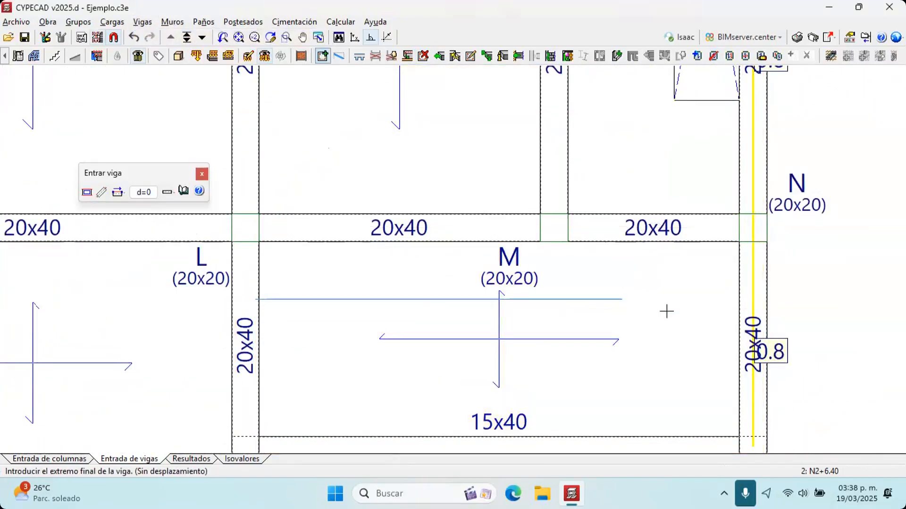
left_click(746, 300)
left_click(713, 56)
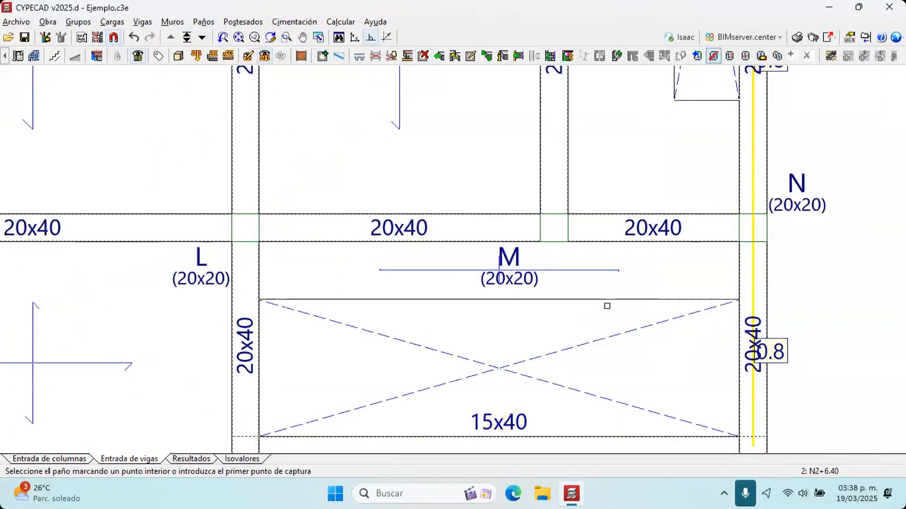
left_click(600, 278)
Copy an existing slab into the panel between the new Vacío edge and the 15x40 edge beam
left_click(777, 56)
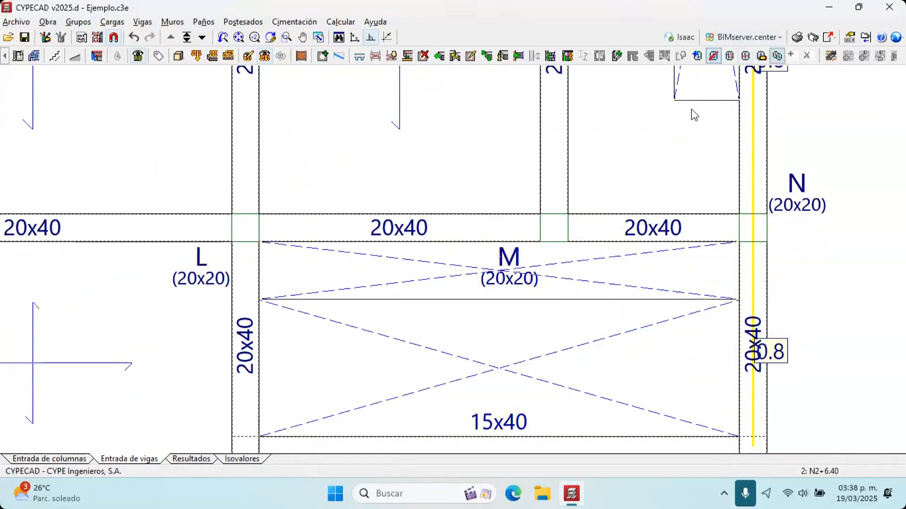
left_click(590, 410)
scroll(595, 380, "down", 3)
right_click(596, 376)
key("F4")
key("F4")
Delete all linear loads on group N2+6.40 by capturing the whole floor plan in one selection window
scroll(633, 309, "down", 3)
middle_click_drag(584, 287, 523, 348)
scroll(446, 228, "down", 1)
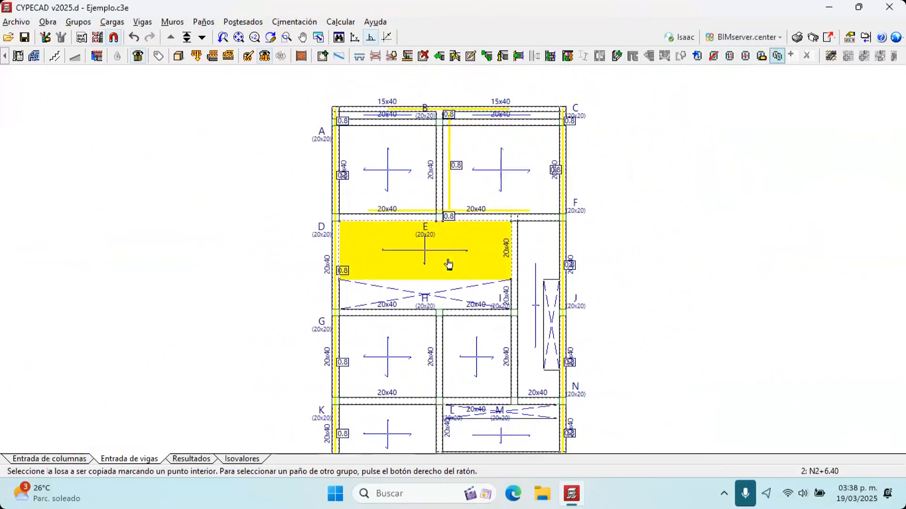
scroll(415, 188, "down", 1)
scroll(340, 157, "down", 1)
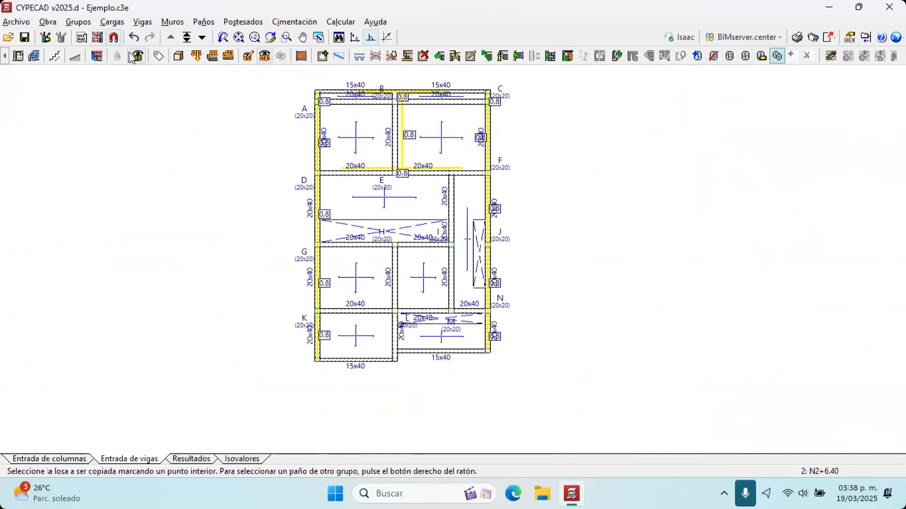
left_click(112, 21)
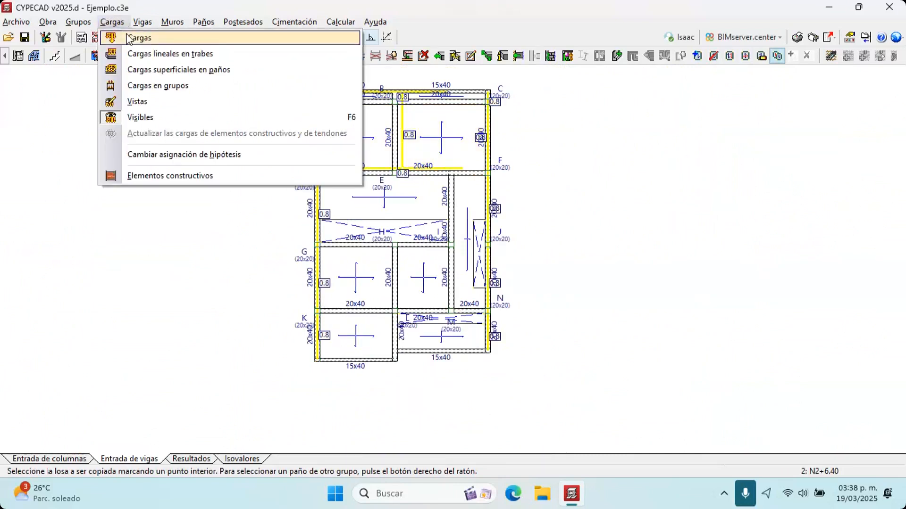
left_click(129, 38)
left_click(377, 174)
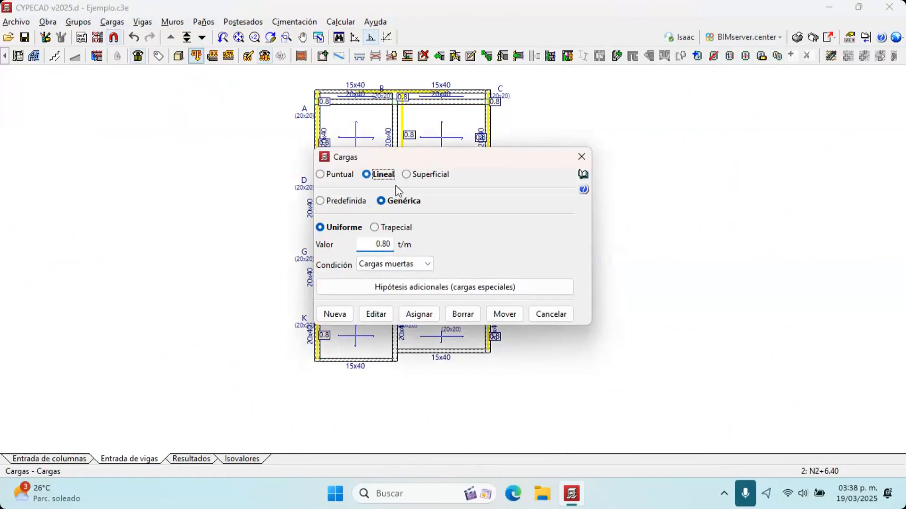
left_click(462, 314)
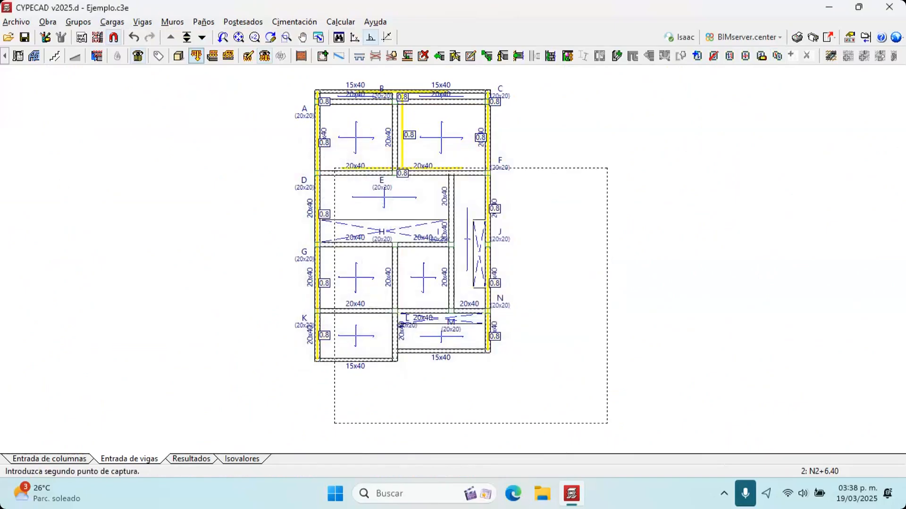
left_click(227, 75)
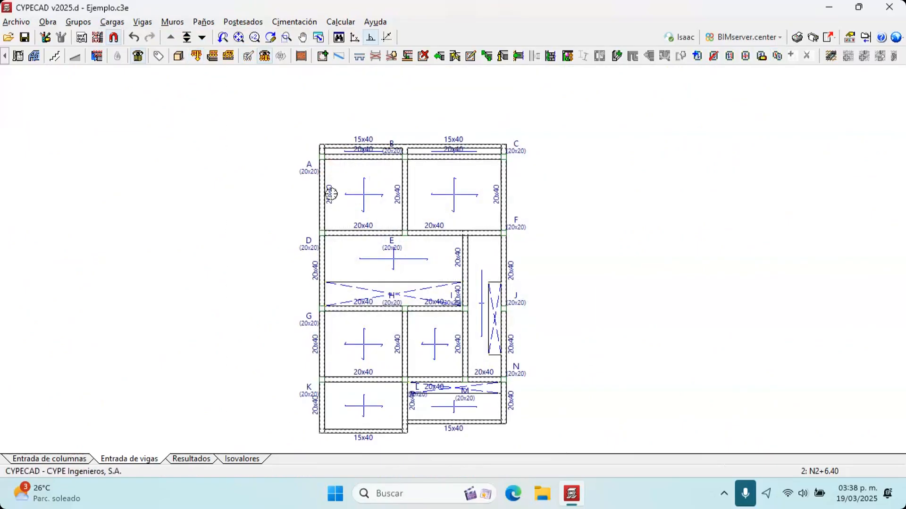
left_click(112, 21)
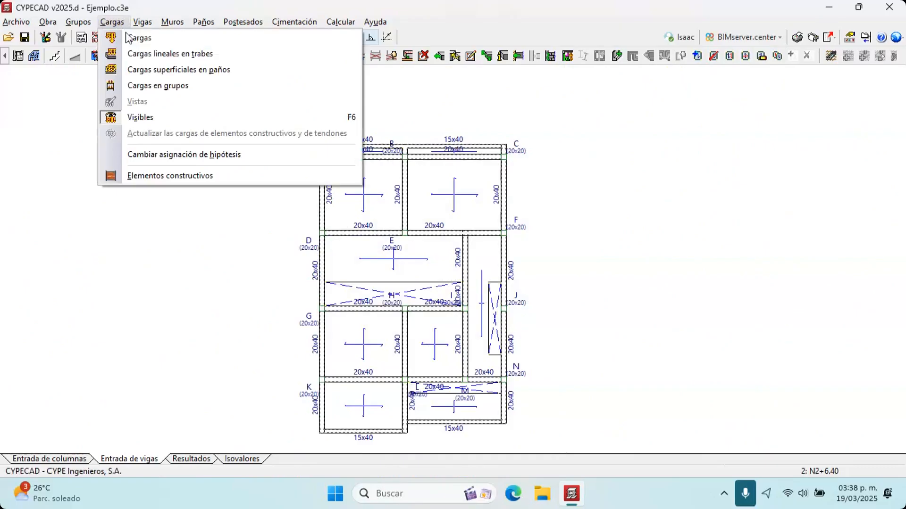
left_click(137, 38)
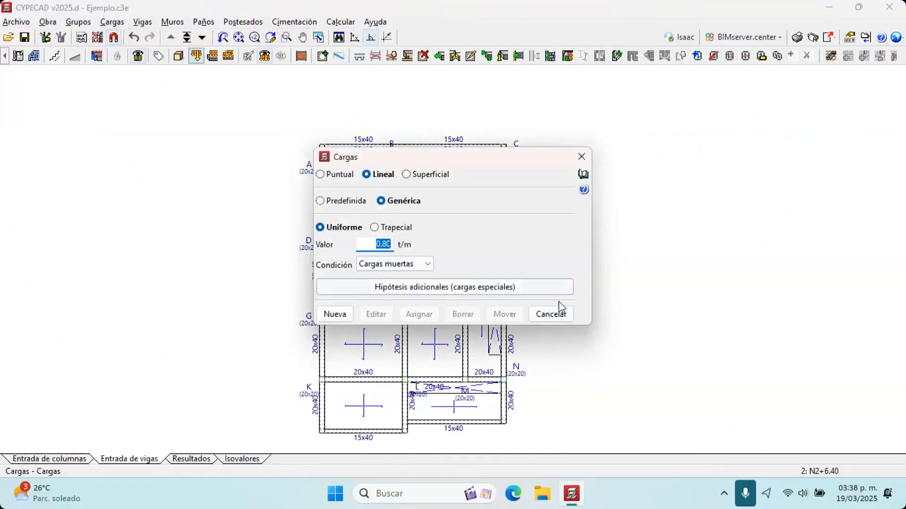
left_click(560, 320)
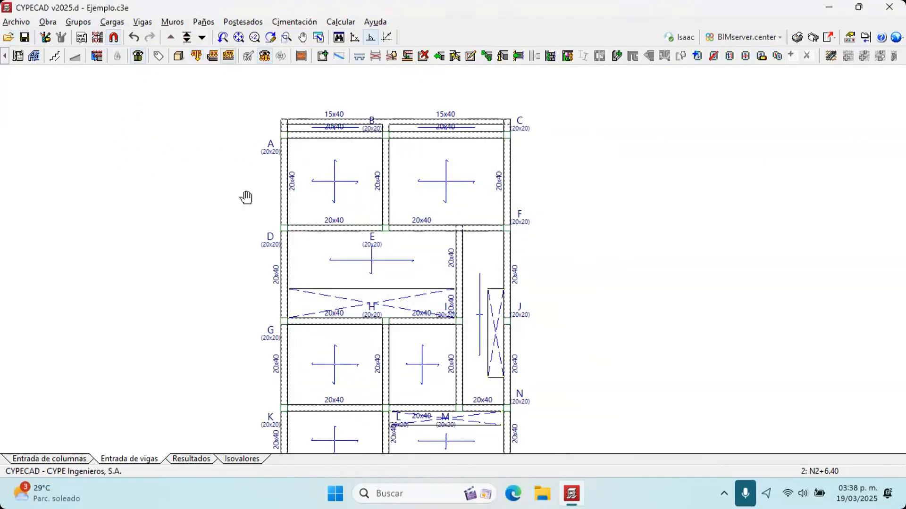
Open the 3D view of the whole building from the group N2+6.40 floor plan
scroll(247, 196, "down", 1)
middle_click_drag(247, 196, 248, 192)
left_click(239, 37)
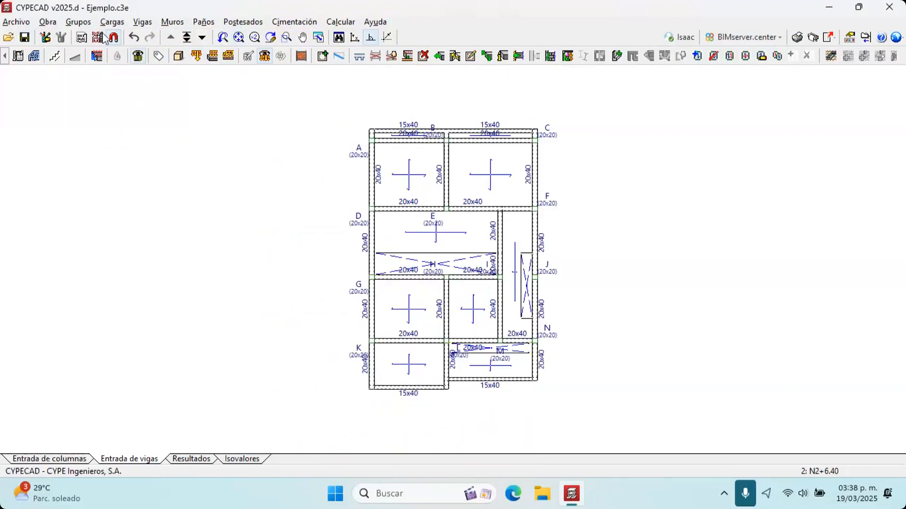
left_click(89, 24)
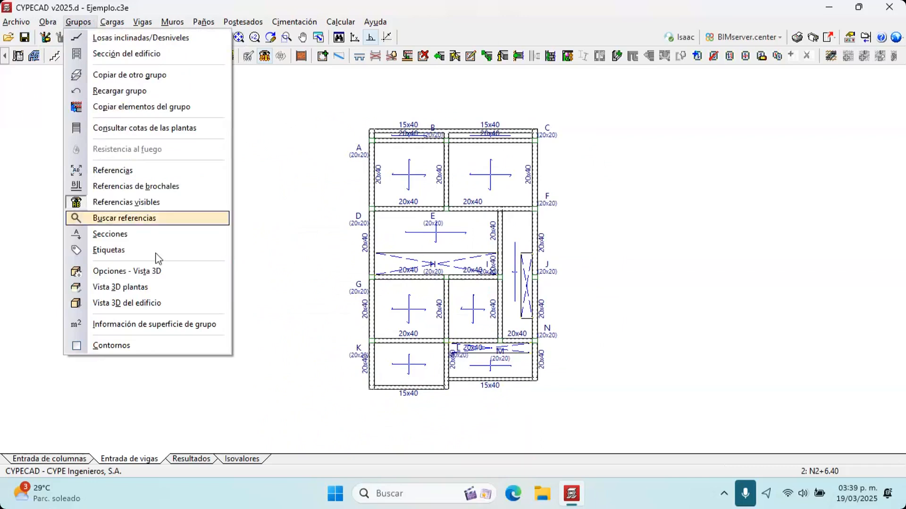
left_click(163, 304)
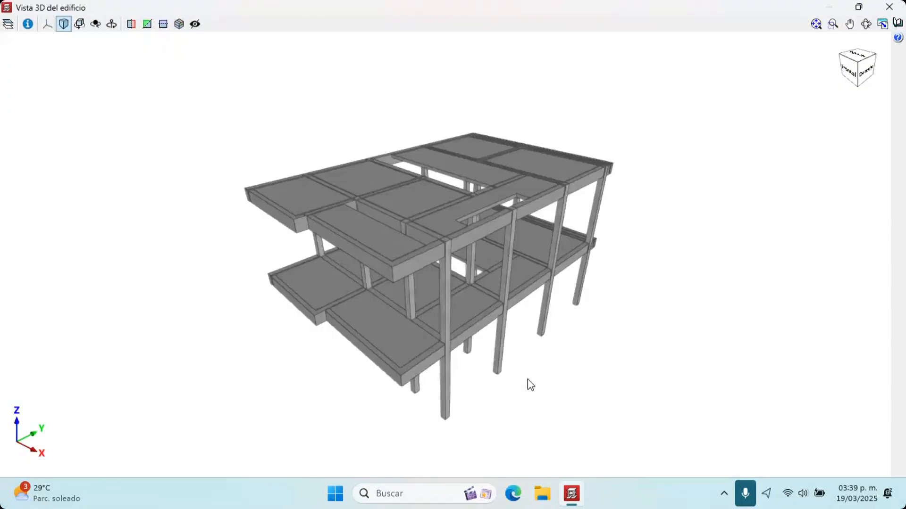
Examine the building's columns, beams, slabs and floor openings in 3D from above, the front and below, and close the 3D view
middle_click_drag(528, 379, 388, 311)
scroll(388, 312, "up", 1)
scroll(380, 307, "up", 2)
middle_click_drag(432, 290, 328, 285)
scroll(463, 276, "up", 2)
scroll(469, 269, "up", 4)
scroll(477, 276, "down", 4)
scroll(501, 282, "down", 2)
scroll(455, 306, "up", 3)
scroll(514, 214, "down", 6)
middle_click_drag(489, 332, 341, 318, "shift")
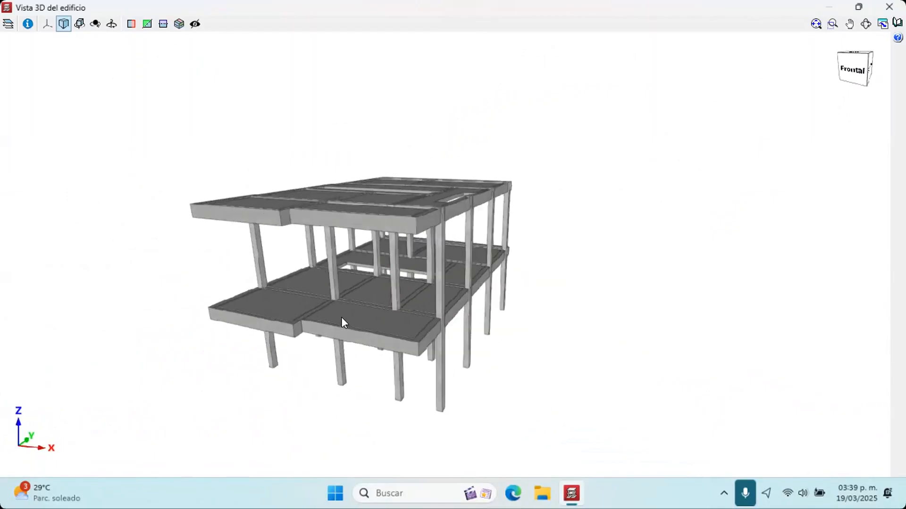
scroll(301, 295, "up", 2)
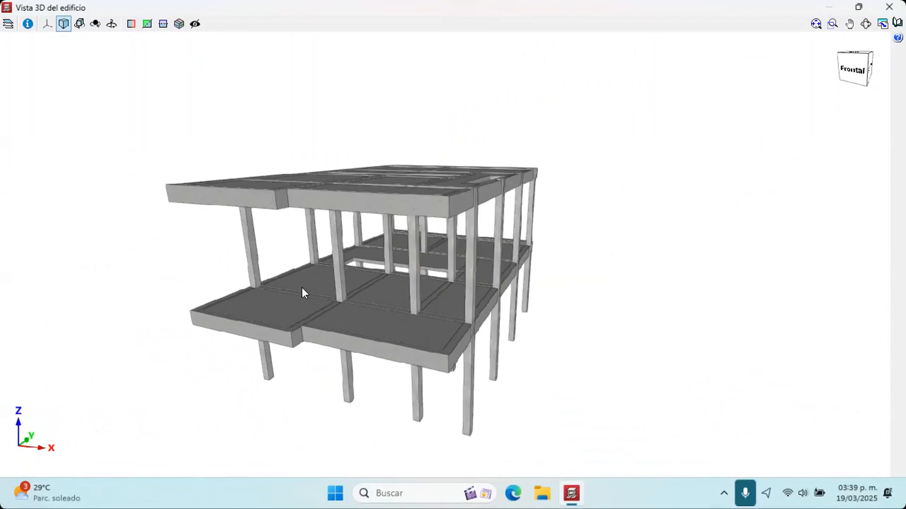
middle_click_drag(302, 288, 214, 281, "shift")
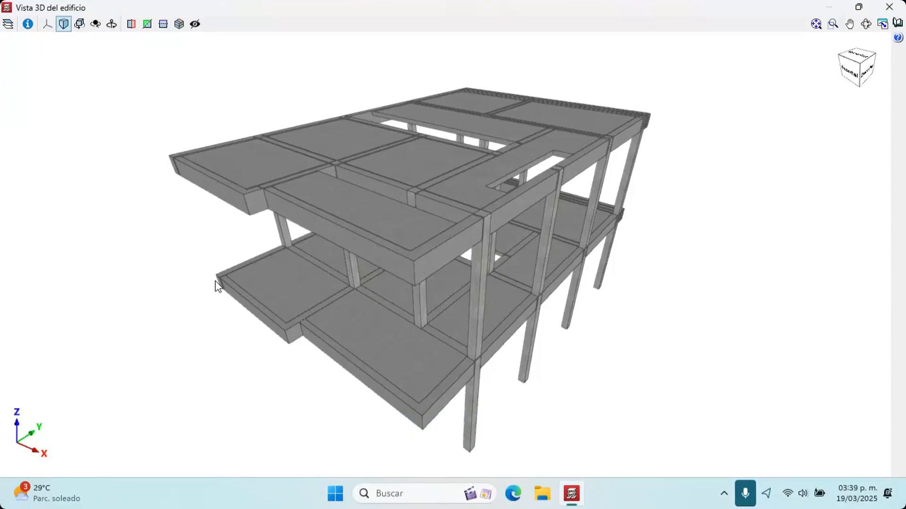
middle_click_drag(384, 316, 327, 200)
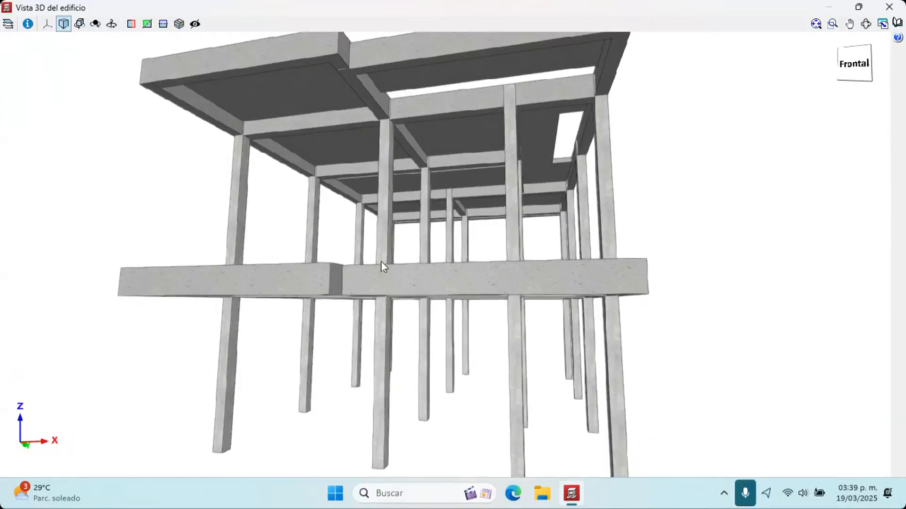
scroll(381, 261, "down", 2)
middle_click_drag(436, 233, 405, 240)
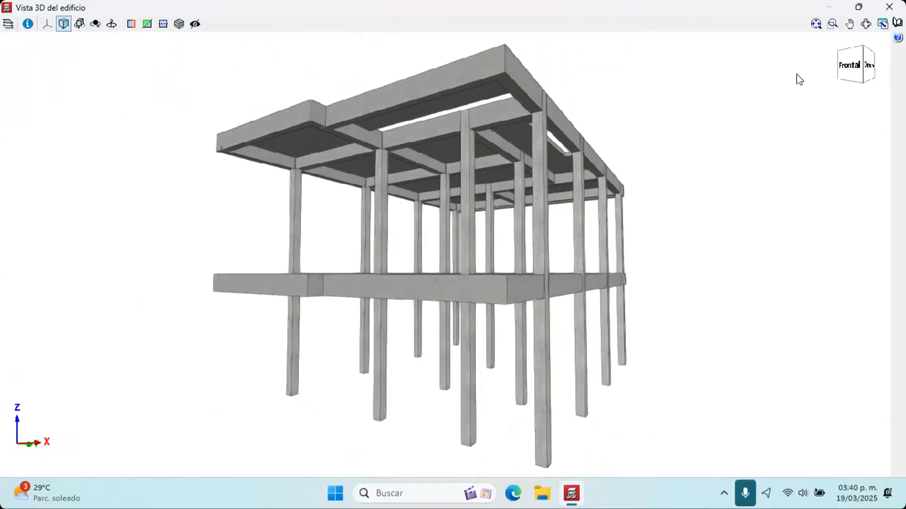
left_click(889, 6)
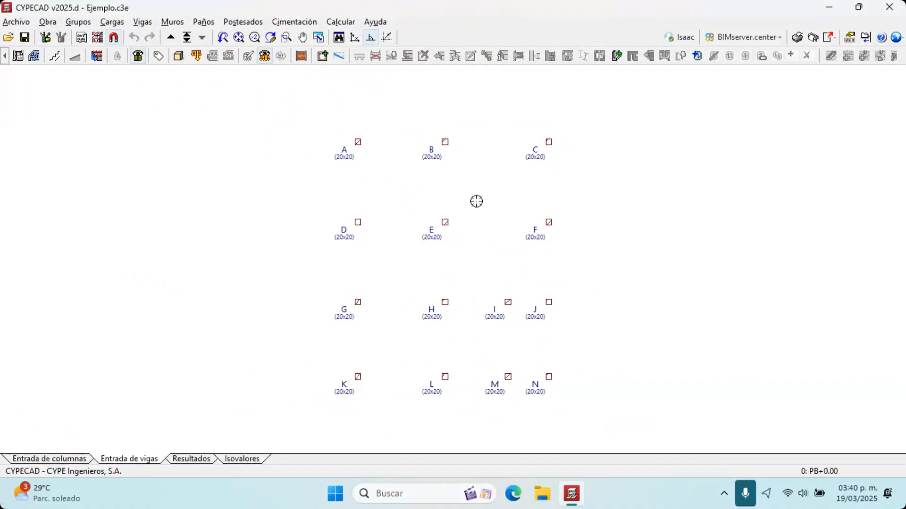
Define a new single-column foundation element of type square pyramidal footing (Zapata cuadrada piramidal) for group PB+0.00
left_click(304, 22)
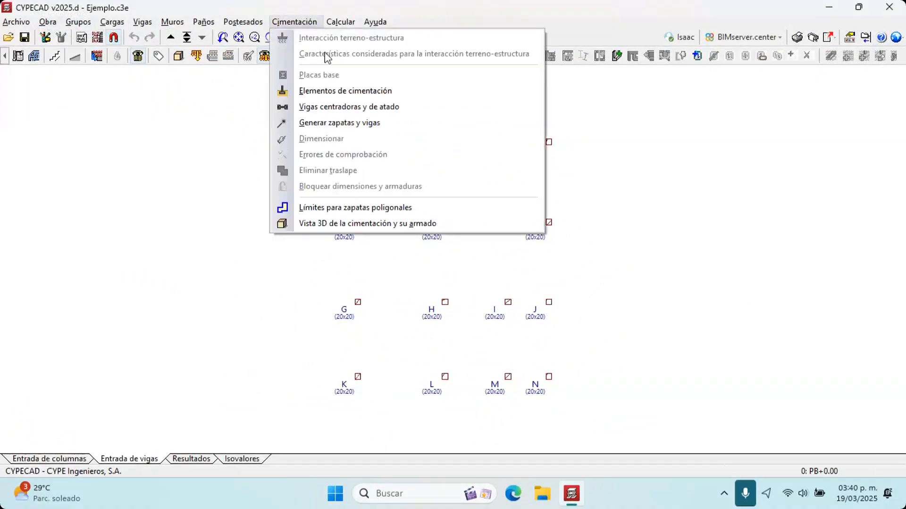
left_click(333, 91)
left_click(62, 110)
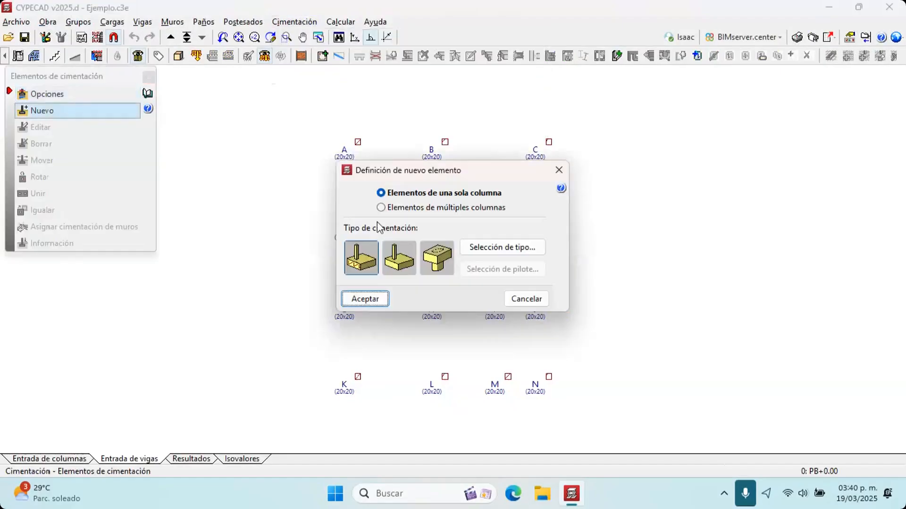
left_click(488, 244)
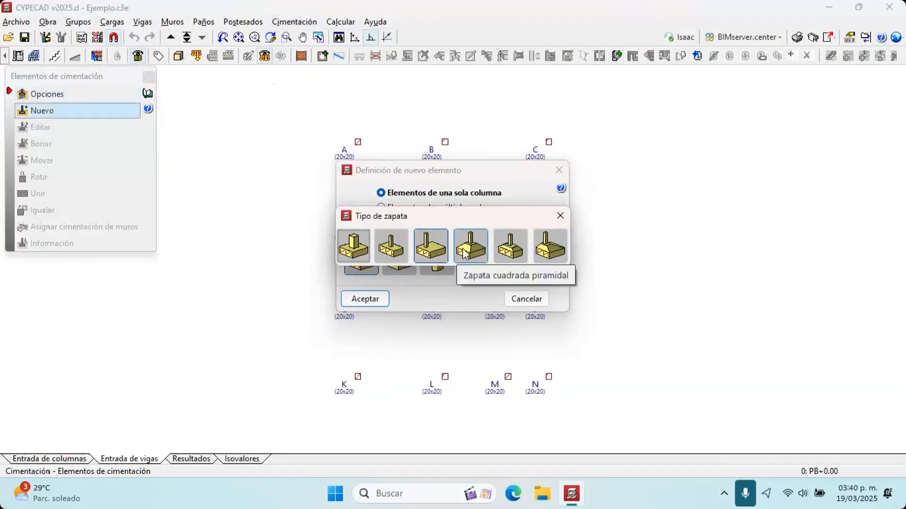
left_click(465, 254)
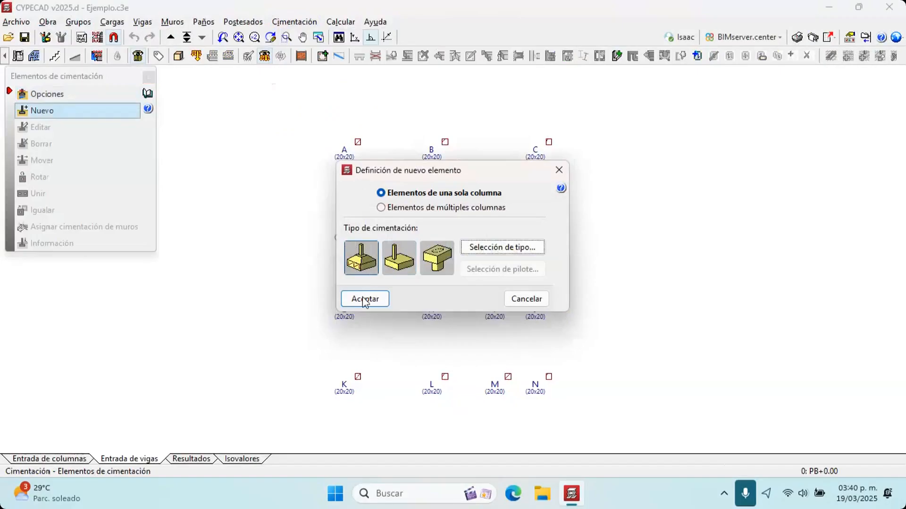
left_click(363, 298)
Place the square pyramidal footing under each of the fourteen columns, A to N
left_click(358, 142)
left_click(358, 222)
left_click(444, 222)
left_click(444, 142)
left_click(549, 223)
left_click(508, 301)
left_click(444, 302)
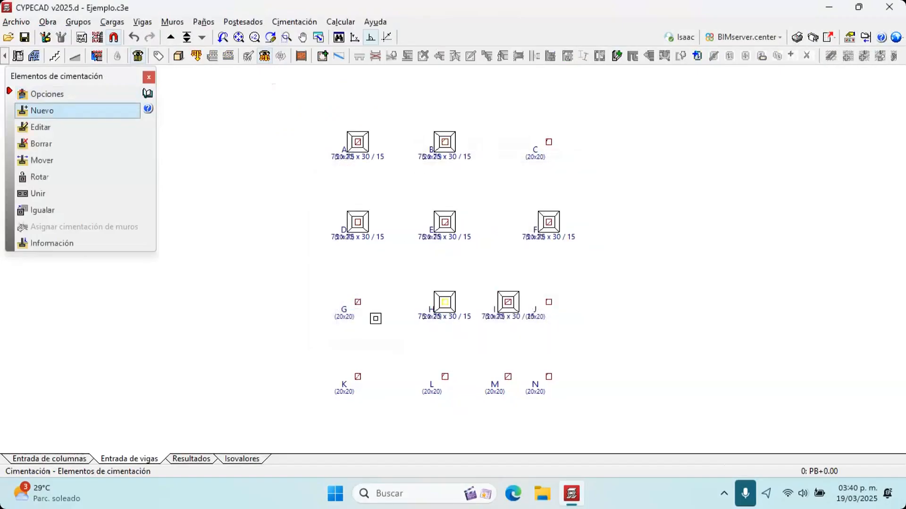
left_click(358, 301)
left_click(358, 377)
left_click(508, 377)
left_click(549, 377)
left_click(444, 377)
left_click(549, 302)
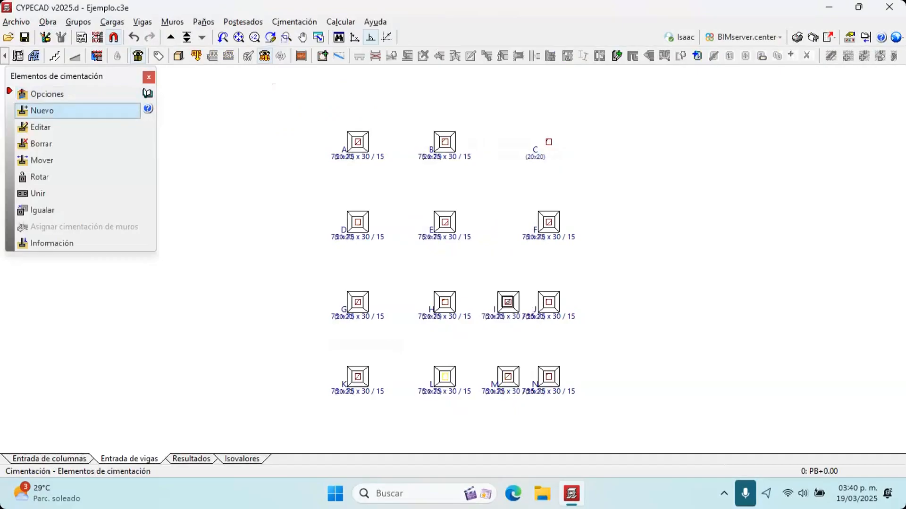
left_click(549, 142)
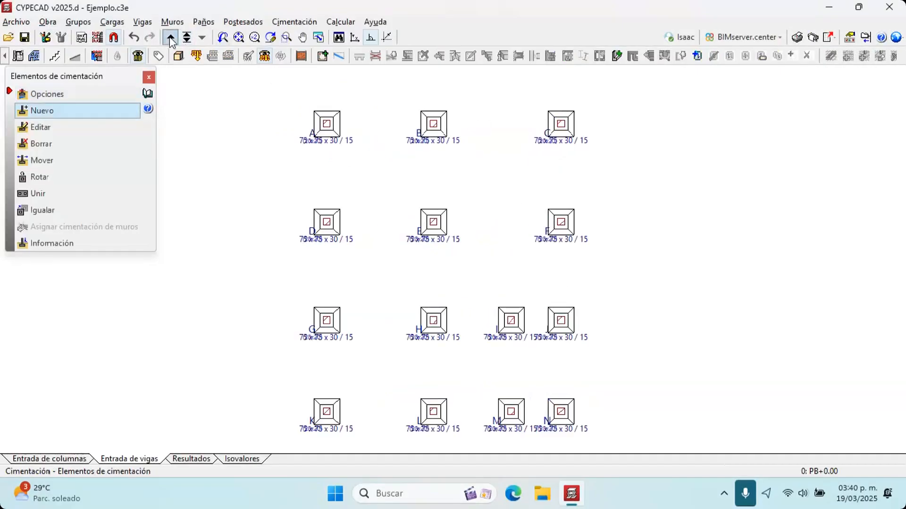
Display the architectural plan template behind the footings to check the staircase area, and hide it again
scroll(386, 238, "up", 1)
key("F4")
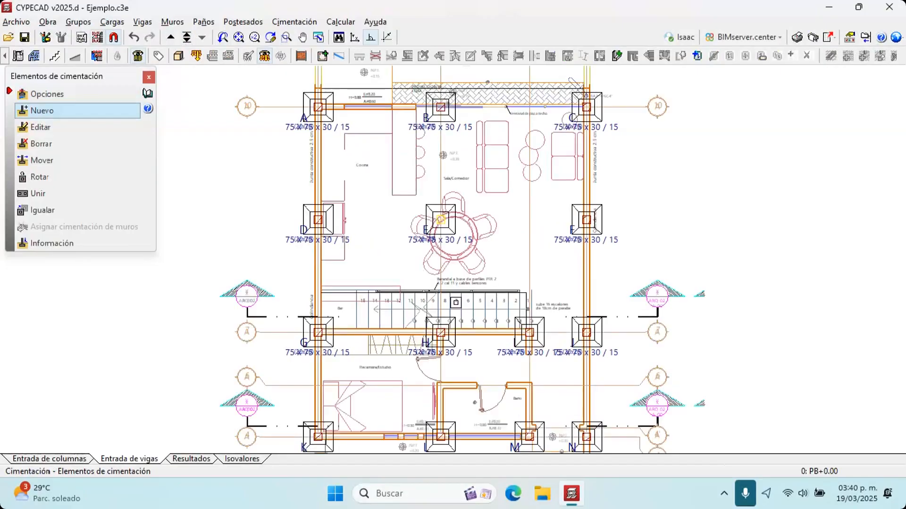
scroll(448, 293, "up", 3)
scroll(499, 320, "up", 2)
key("F4")
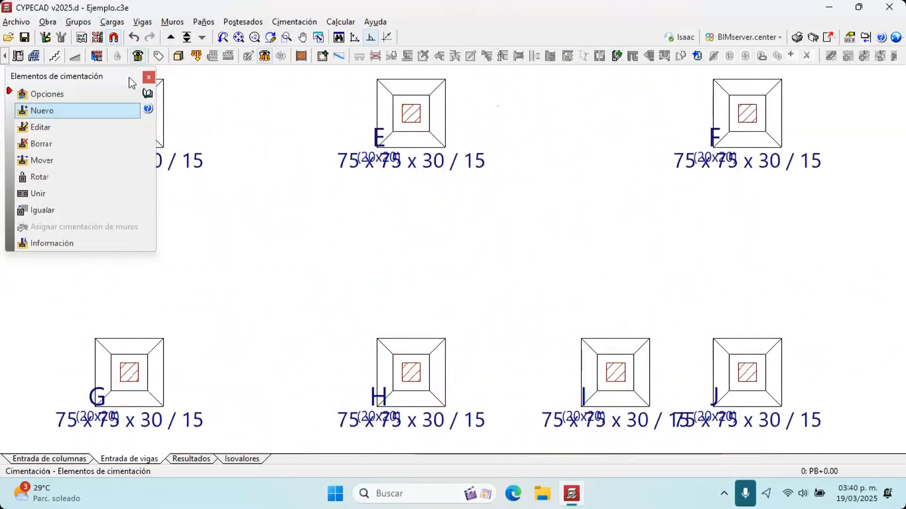
Start a new stair core (núcleo de escaleras) with a width (Ámbito) of 1.2 m and a tread (Huella) of 0.3 m
left_click(78, 21)
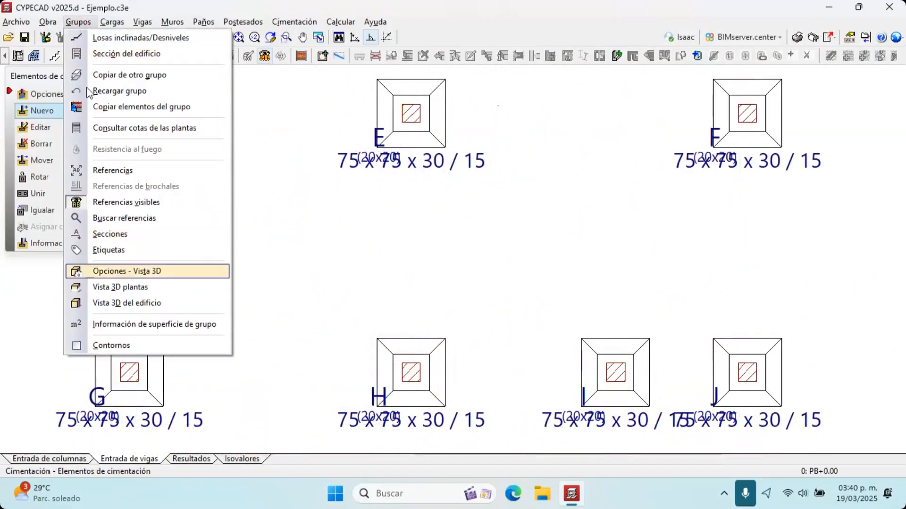
mouse_move(47, 22)
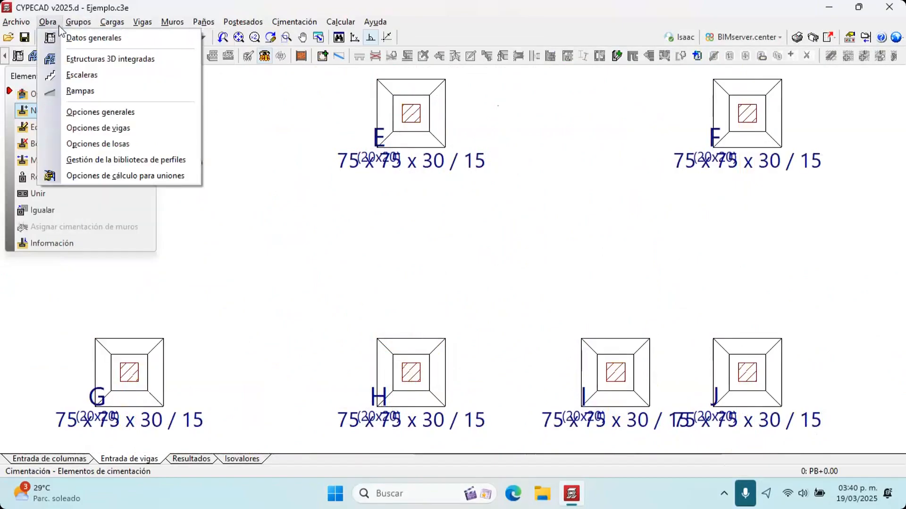
left_click(87, 74)
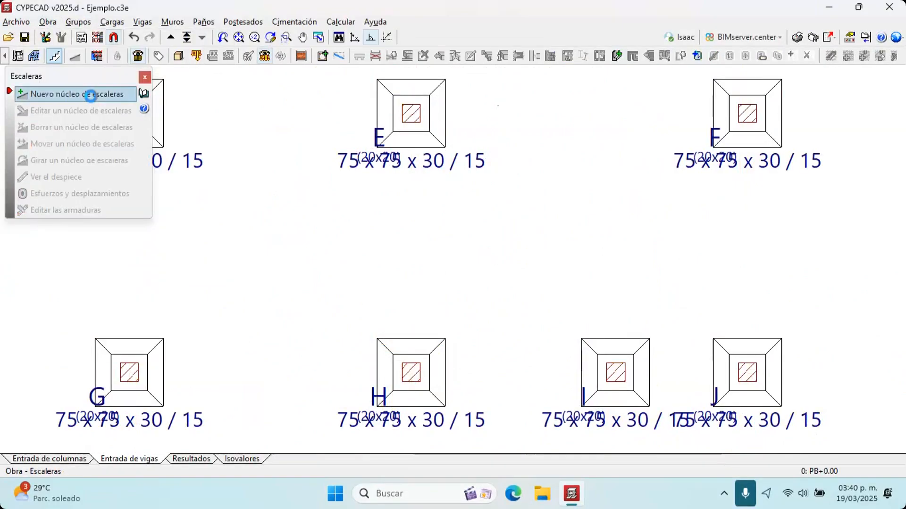
left_click(90, 94)
left_click(553, 143)
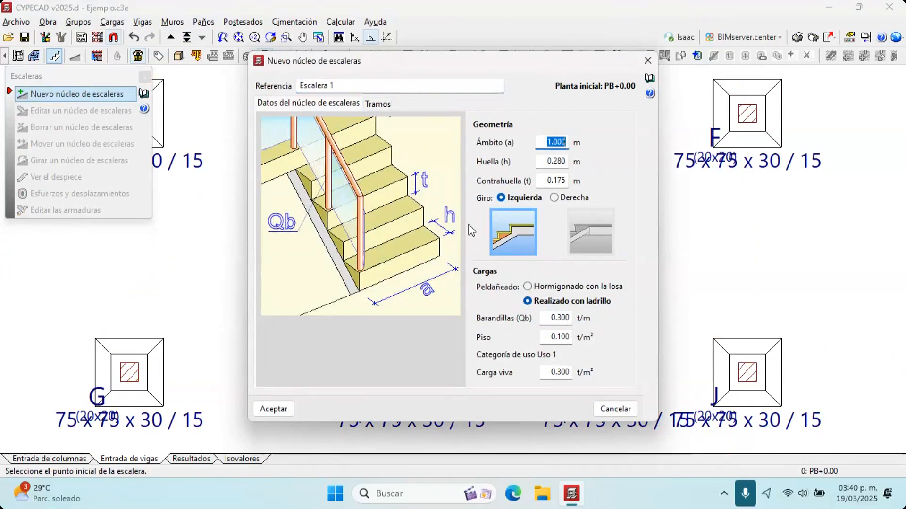
type("1.2")
key("Tab")
type("0.3")
key("Tab")
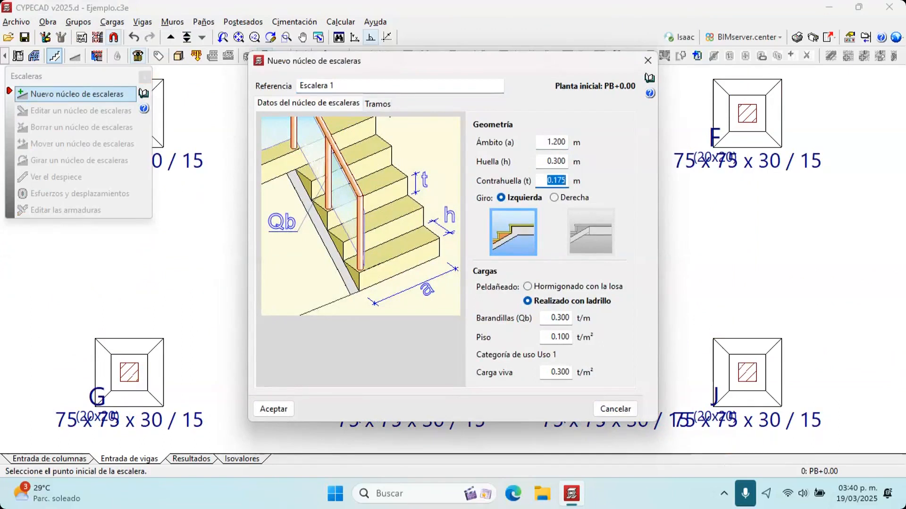
Add a stair section (Tramo) and create a new typology for it with two straight flights in line joined by an intermediate landing
left_click(380, 104)
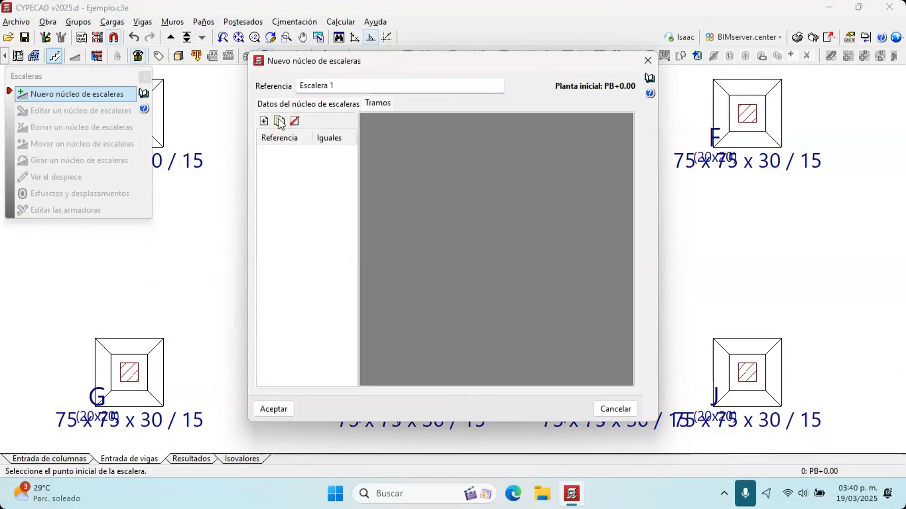
left_click(264, 121)
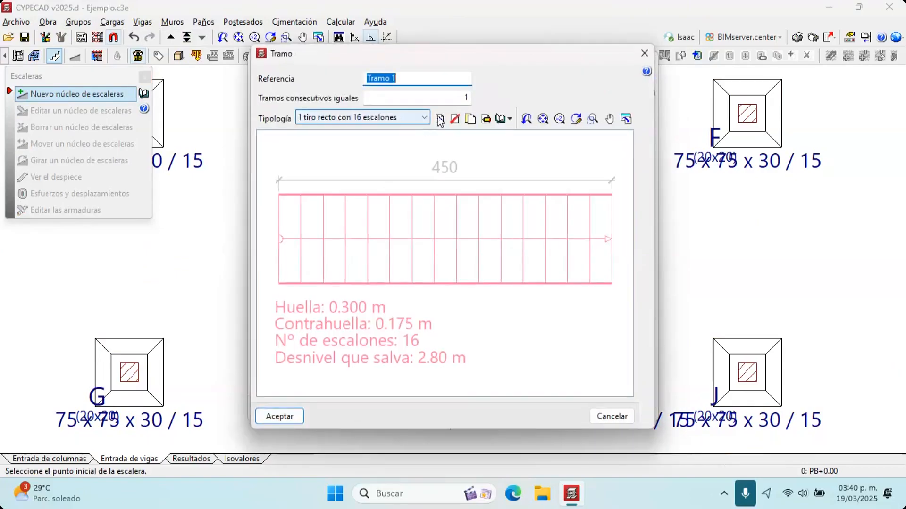
left_click(440, 119)
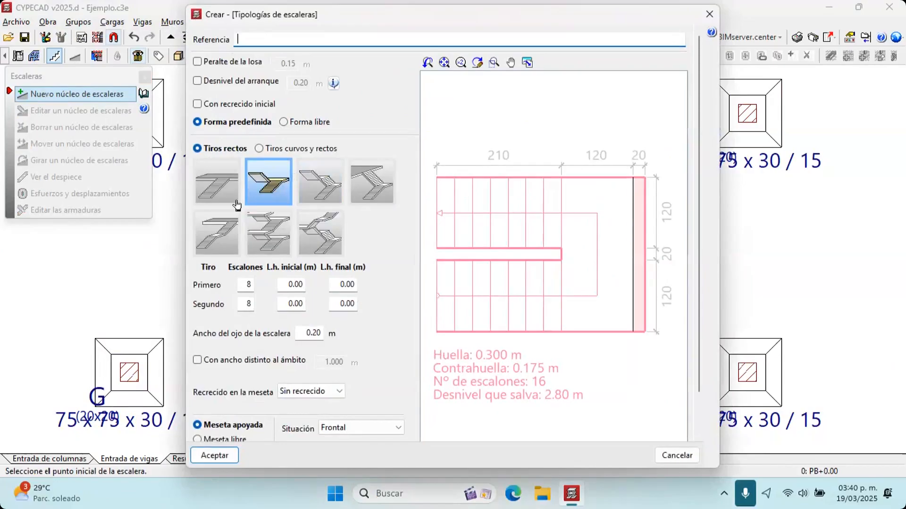
left_click(232, 241)
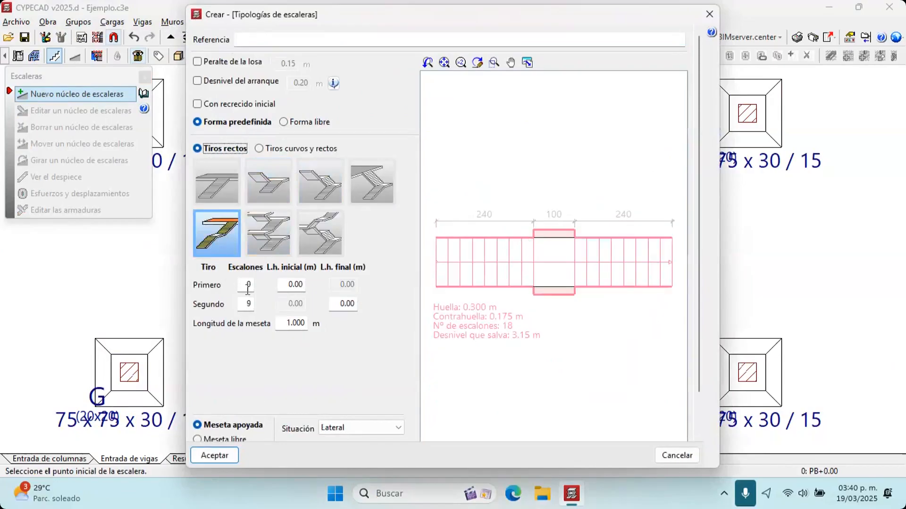
Set the first flight to 10 steps and check the step count and height covered in the typology preview
scroll(528, 338, "up", 2)
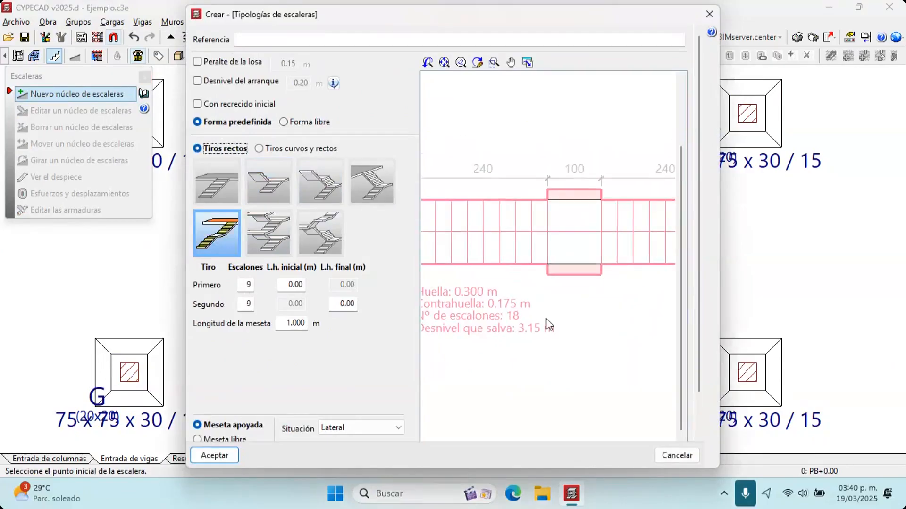
scroll(546, 318, "down", 2)
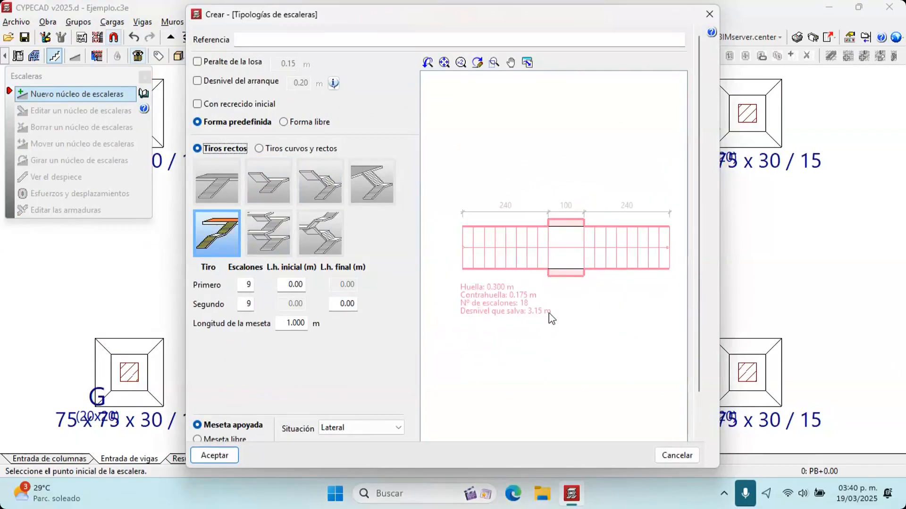
scroll(548, 313, "up", 1)
left_click(247, 289)
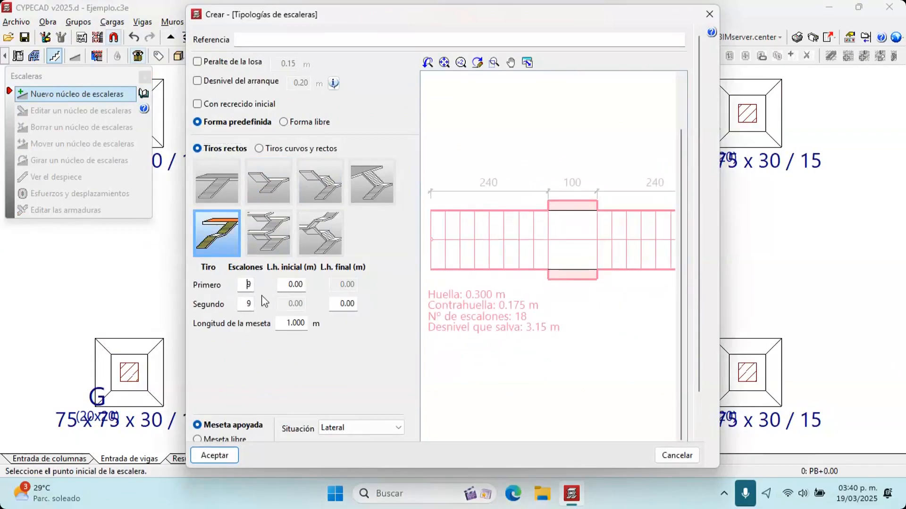
type("10")
key("Tab")
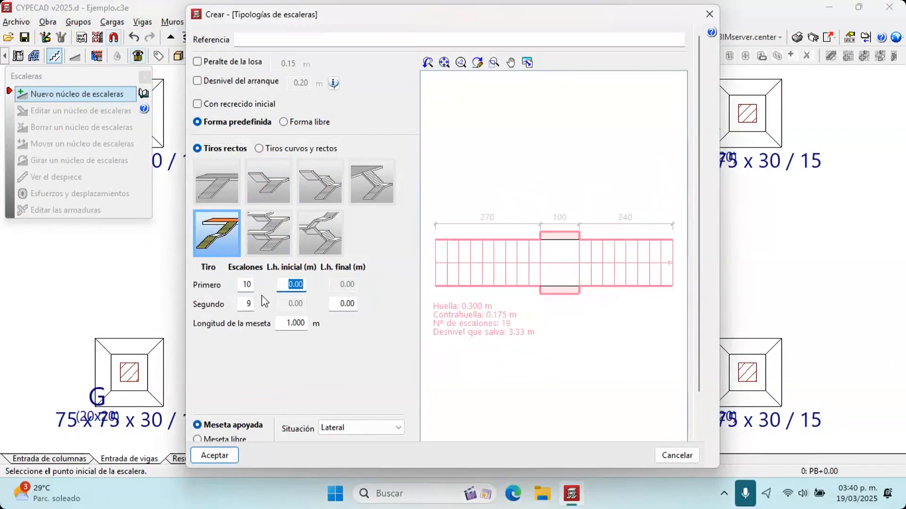
scroll(486, 343, "up", 2)
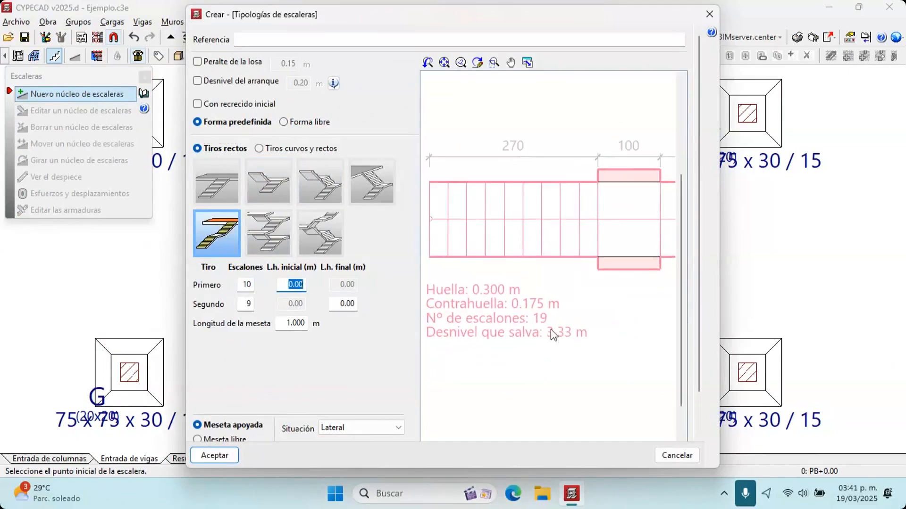
Switch to the Windows calculator and divide the 3.2 m height by 19 steps to work out the riser
left_click(422, 491)
type("cal")
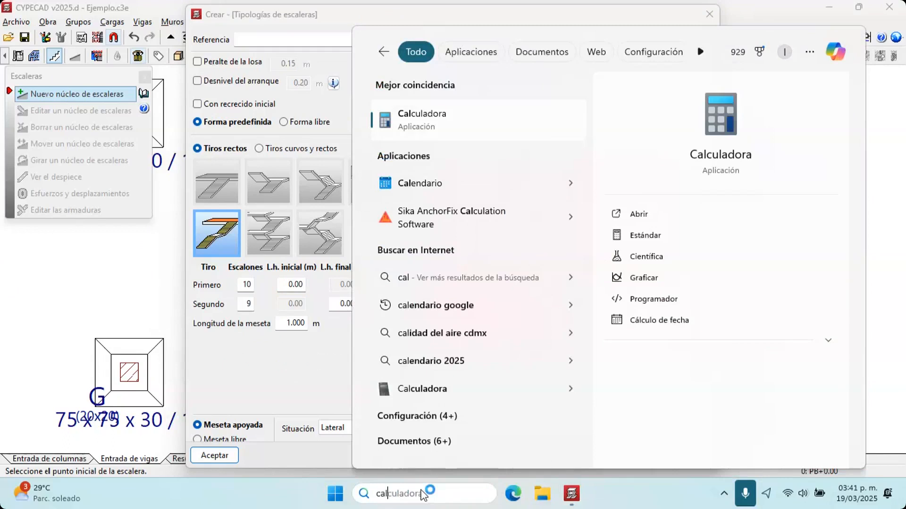
key("Return")
type("3.2/")
type("19")
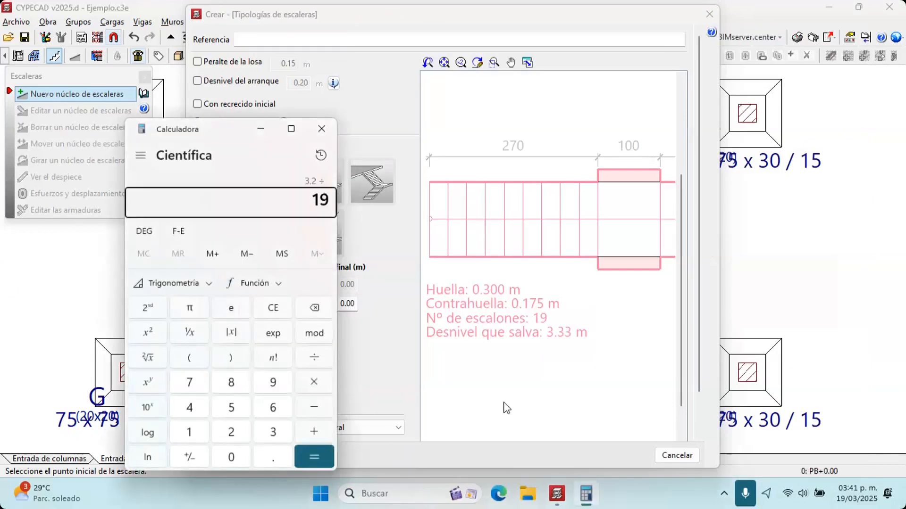
key("Return")
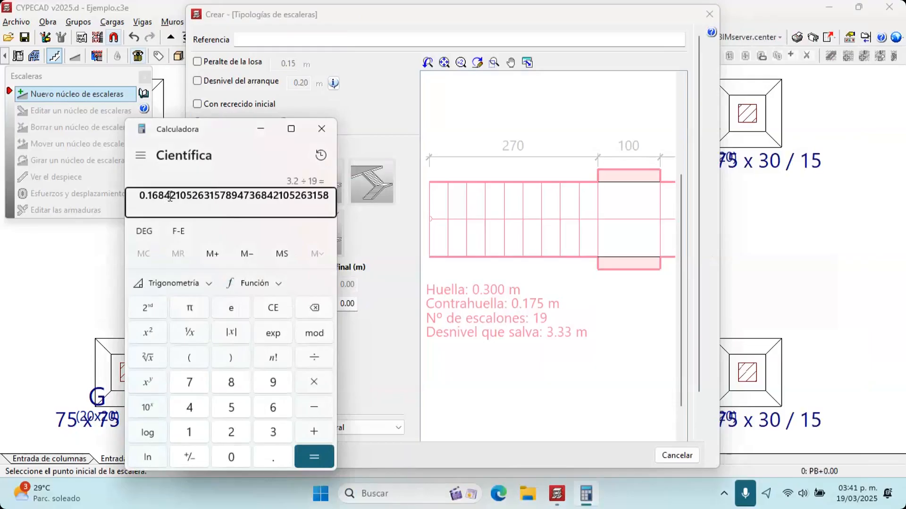
Save the new stair typology with the reference esc1 and accept the stair section that uses it
left_click_drag(170, 197, 135, 197)
left_click(363, 241)
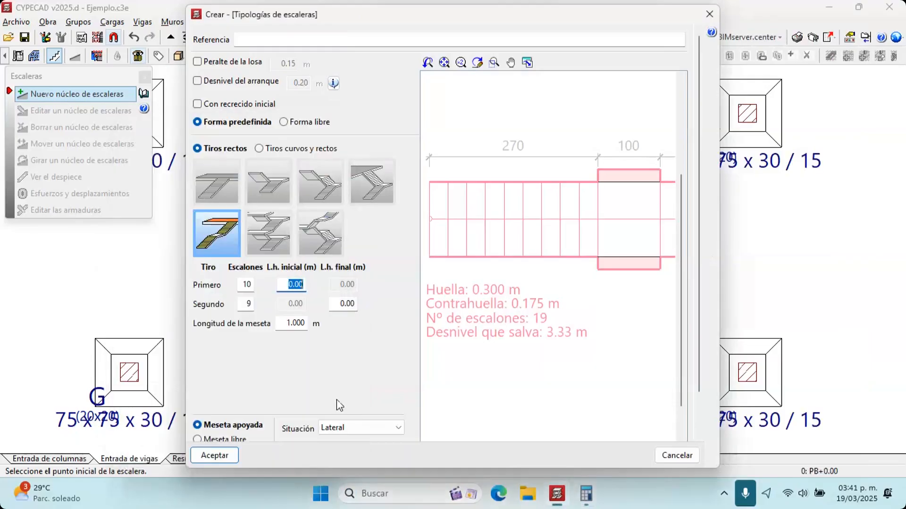
left_click(231, 460)
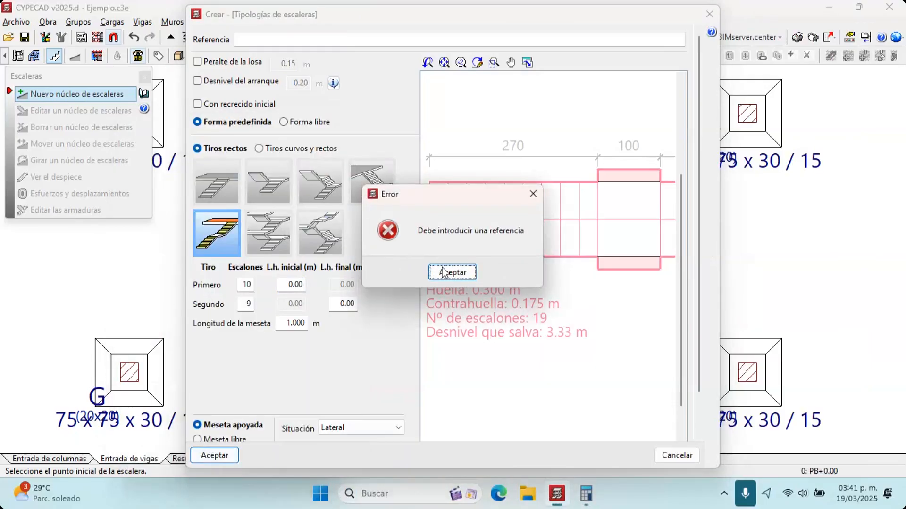
left_click(443, 272)
left_click(293, 37)
type("esc1")
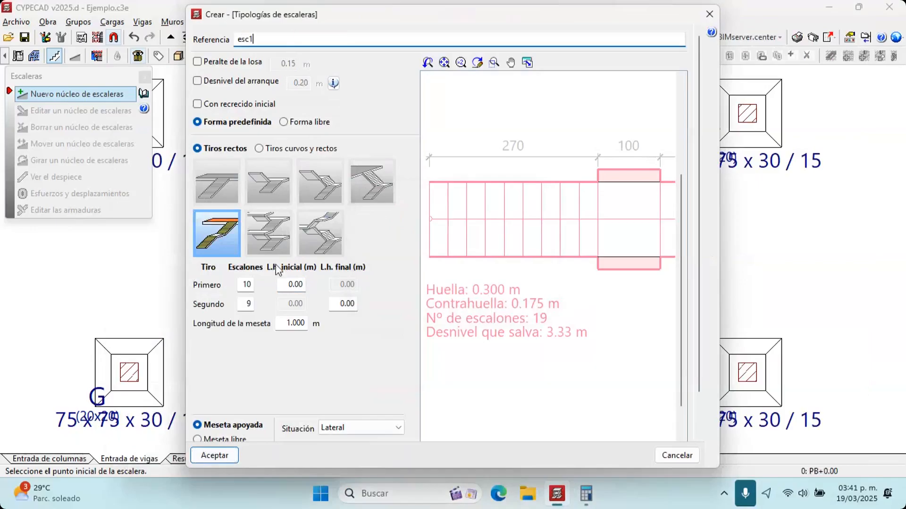
left_click(224, 456)
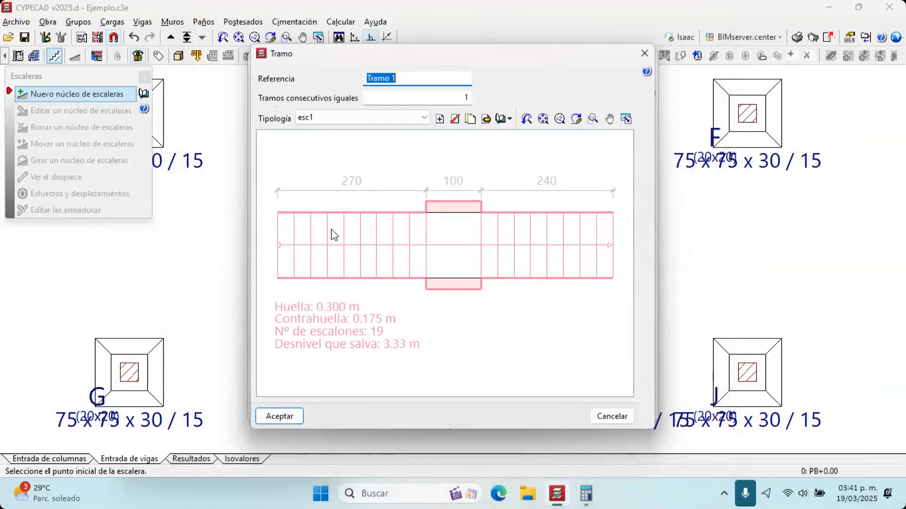
left_click(281, 417)
Set the riser (Contrahuella) of the stair core to 0.1684 m and accept the core's data
left_click(391, 106)
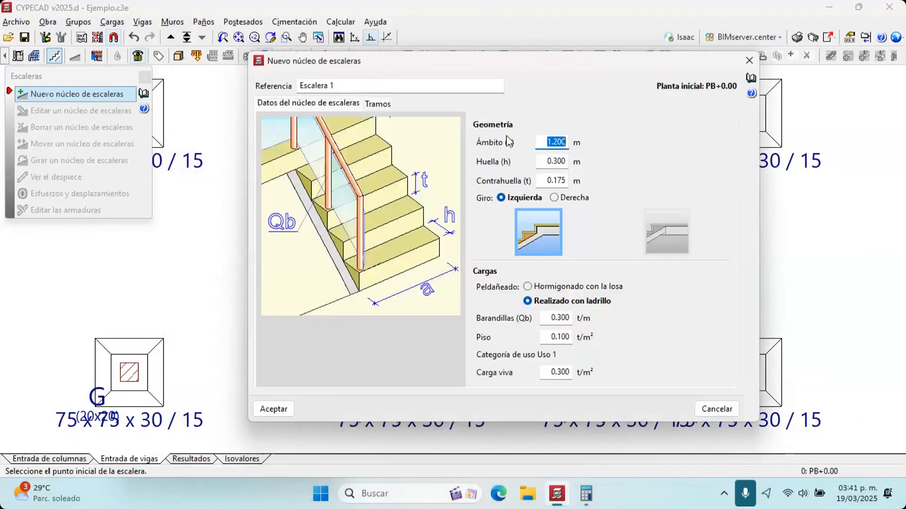
double_click(557, 181)
type("0.1684")
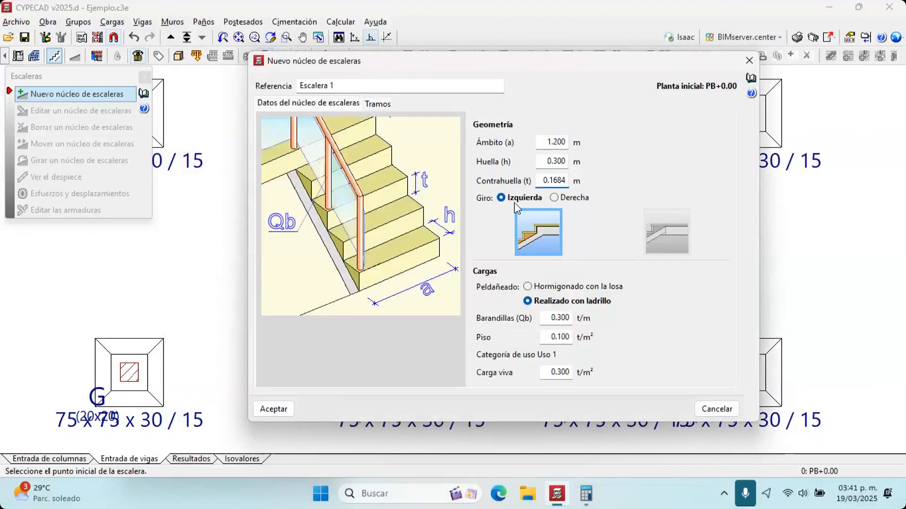
key("shift+Tab")
left_click(289, 410)
Place the stair core with its start beside step 15 of the drawn stair, running horizontally toward column J
scroll(329, 260, "down", 1)
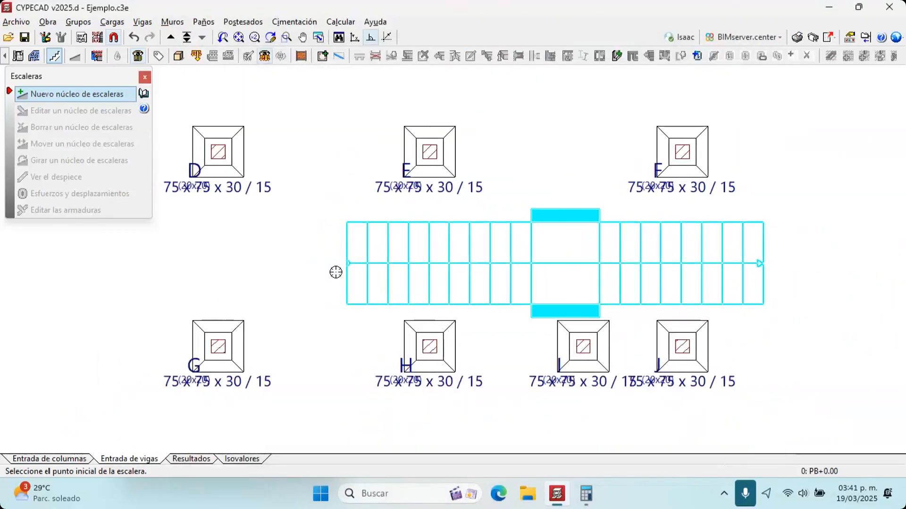
scroll(413, 286, "up", 2)
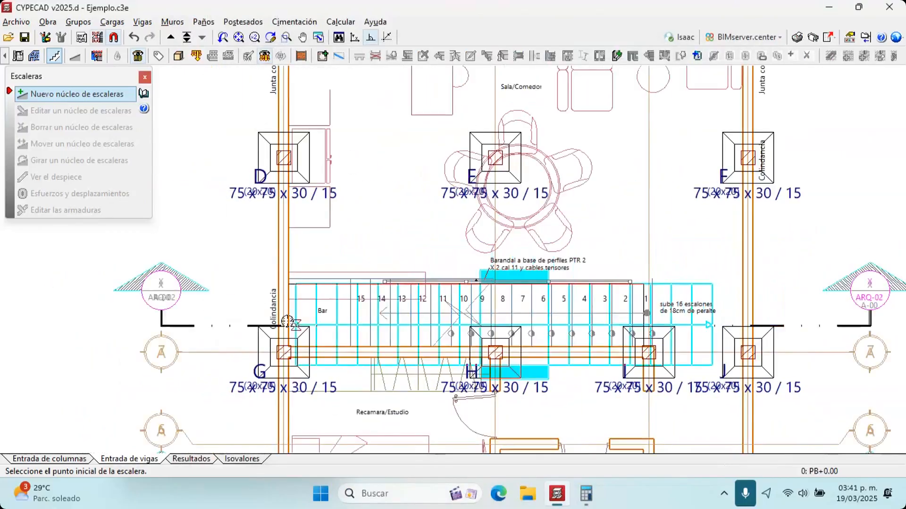
left_click(365, 308)
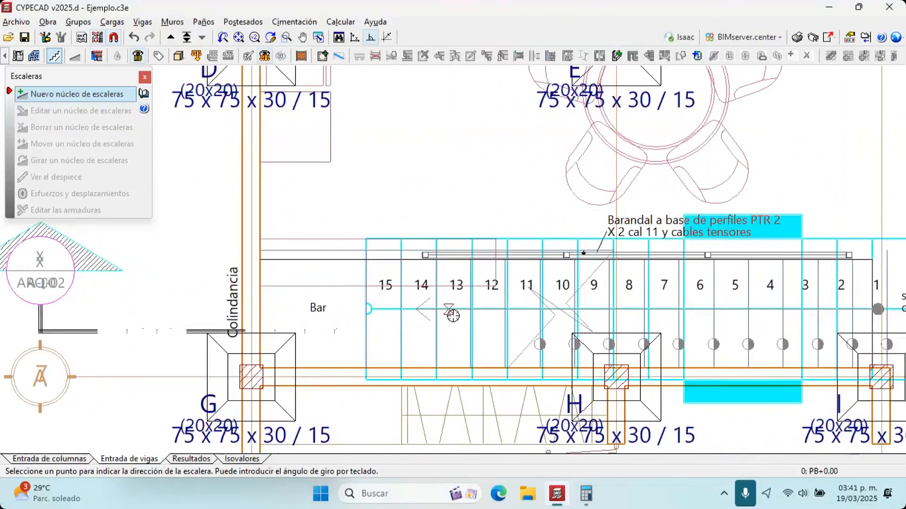
scroll(463, 313, "down", 2)
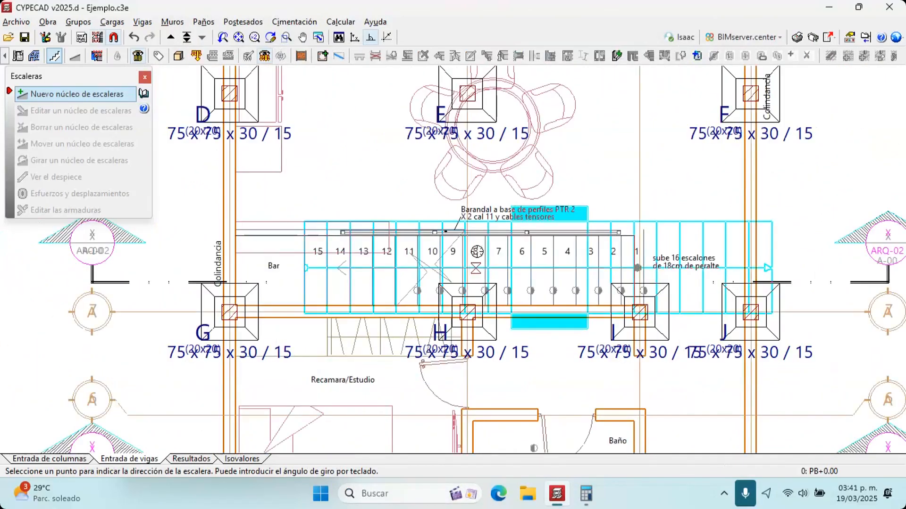
left_click(426, 184)
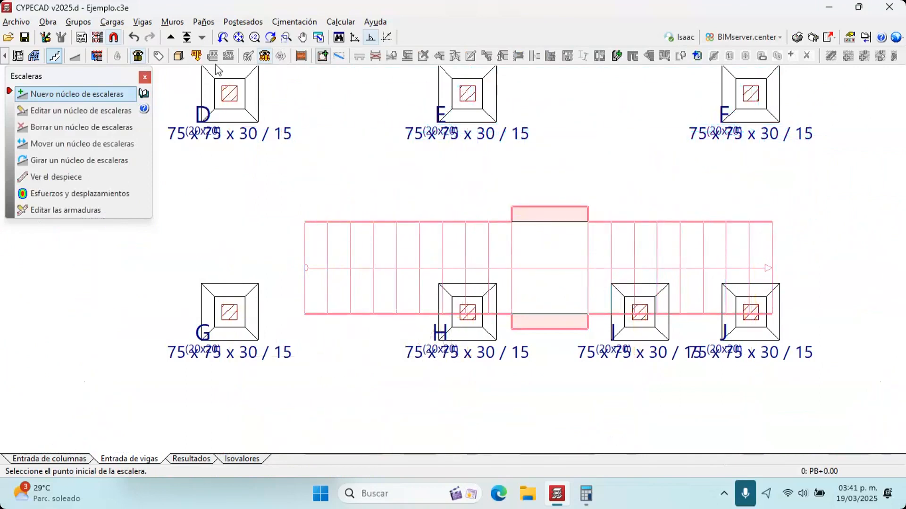
Edit the placed stair core and set its width (Ámbito) to 1 m
left_click(71, 111)
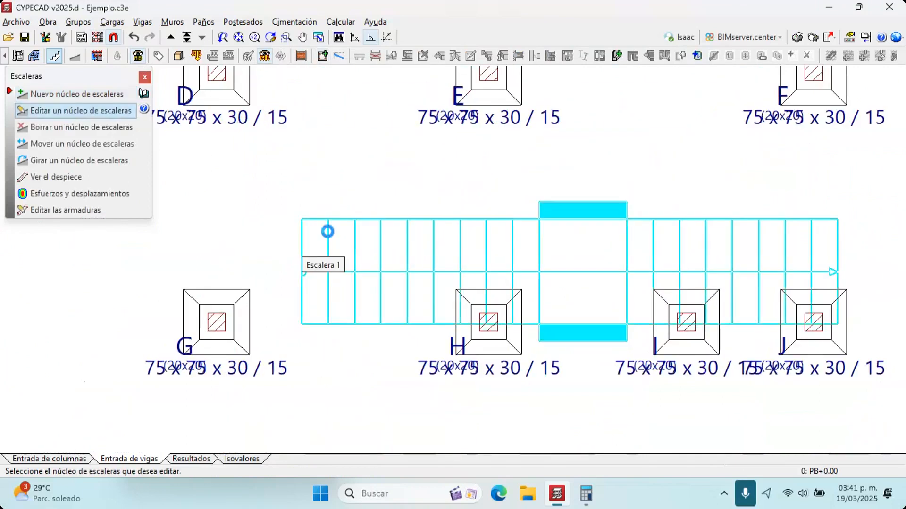
left_click(327, 230)
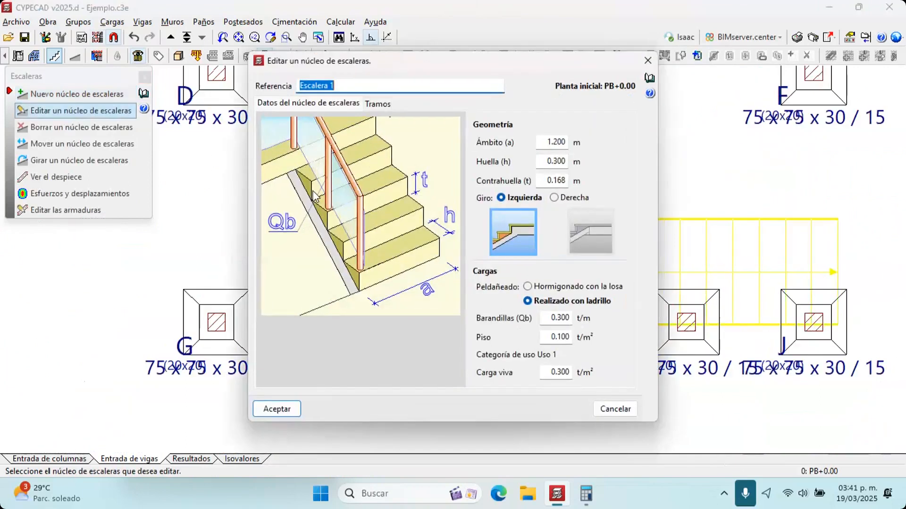
left_click(547, 141)
type("1")
key("Tab")
key("Tab")
key("Tab")
key("Tab")
key("Tab")
key("Tab")
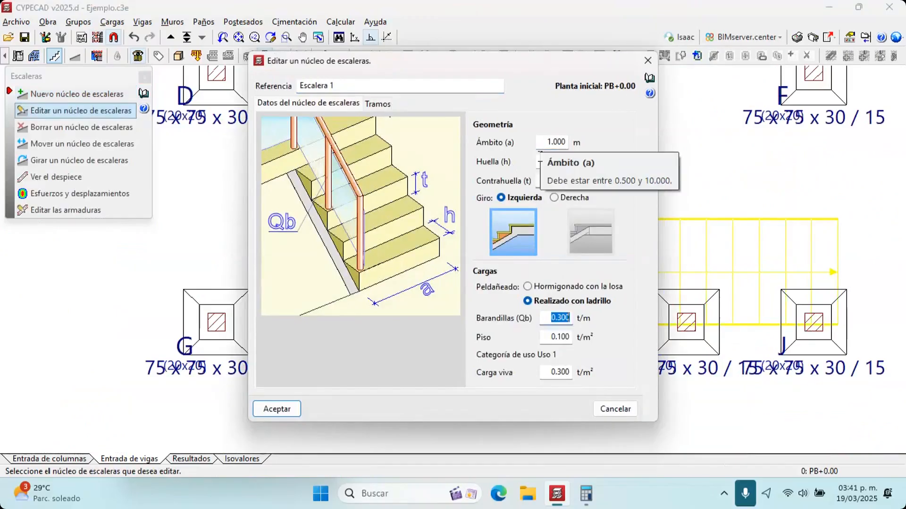
key("Return")
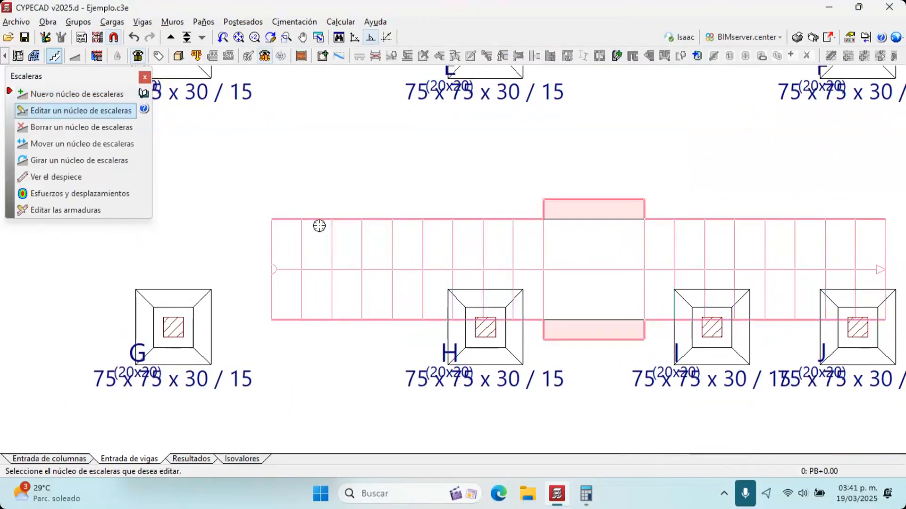
Go up to level N1+3.20 and examine the stair's direction and arrival at the slab in the building's 3D view
left_click(173, 40)
key("F4")
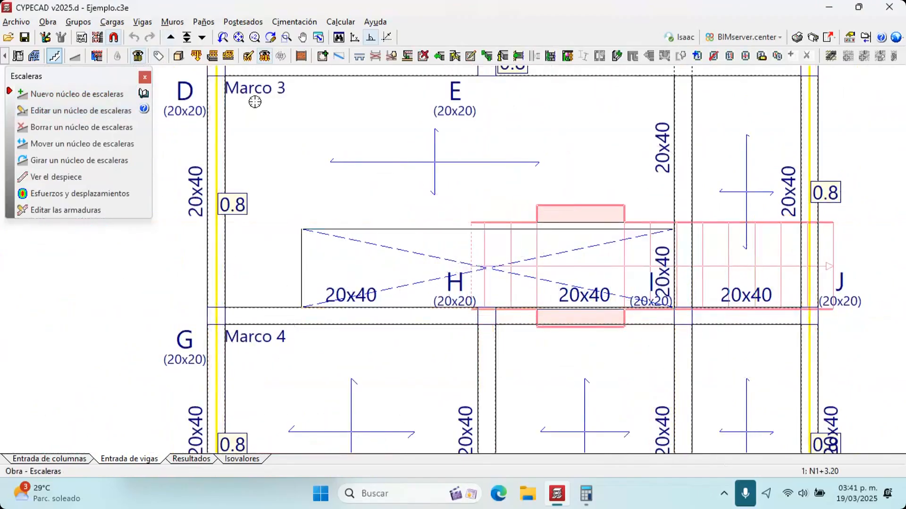
left_click(177, 56)
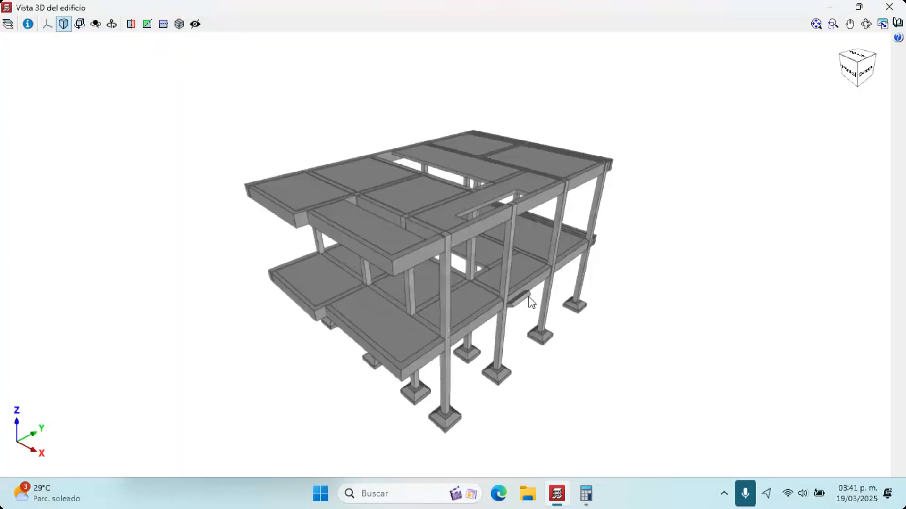
scroll(533, 304, "up", 2)
scroll(531, 299, "up", 2)
middle_click_drag(539, 259, 503, 331)
scroll(514, 306, "up", 2)
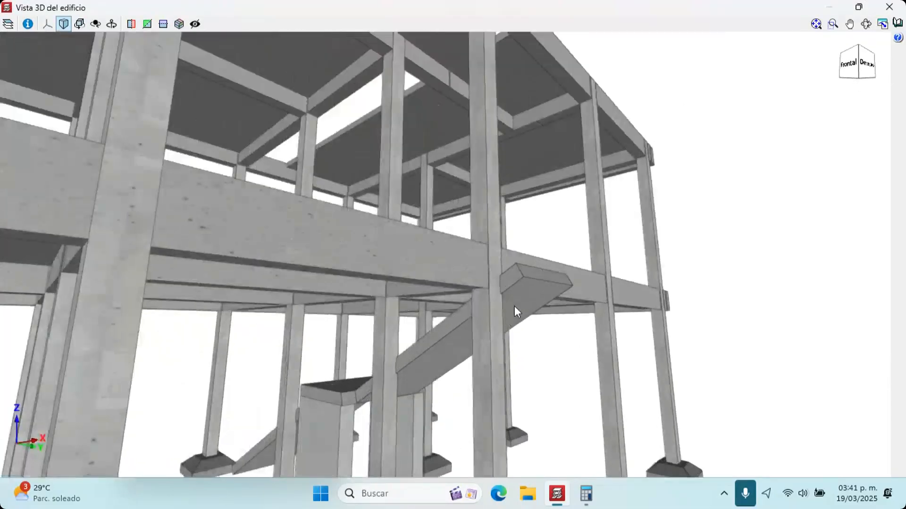
scroll(451, 293, "down", 2)
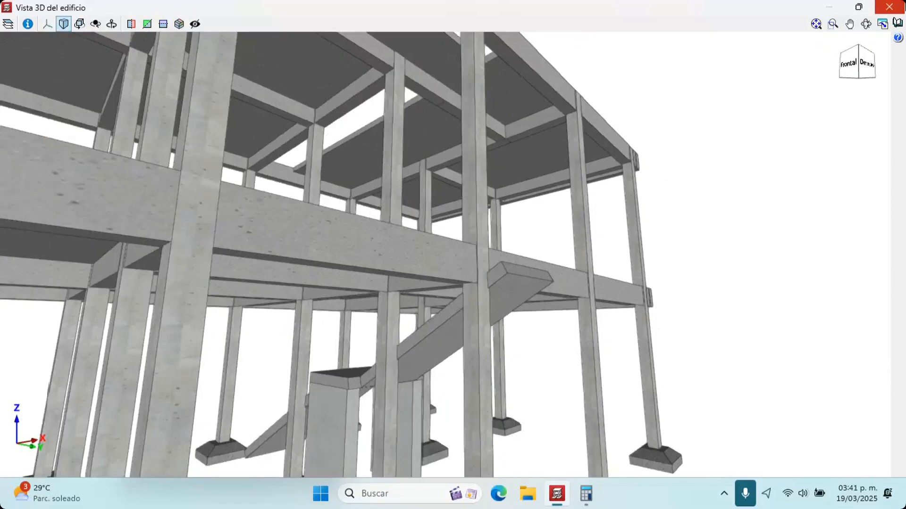
left_click(889, 6)
Reopen the stair core tools (Escaleras) for the project
left_click(71, 22)
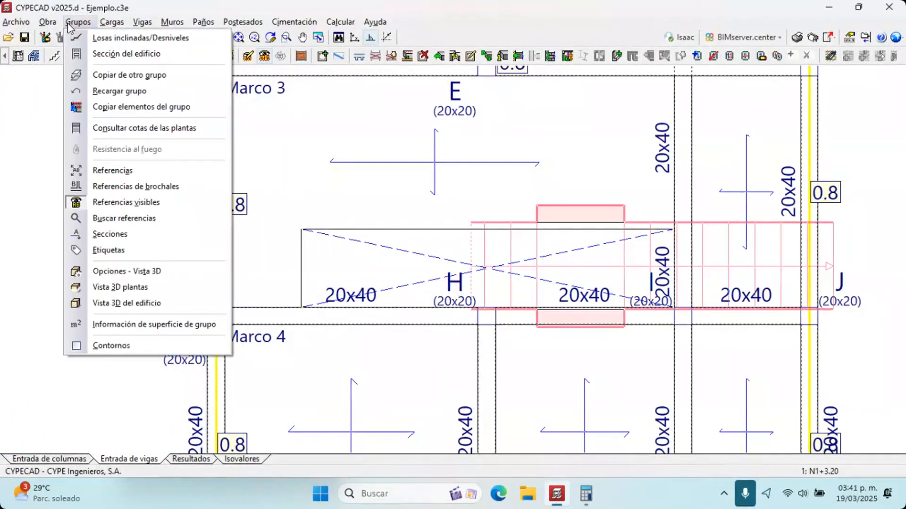
mouse_move(47, 22)
left_click(80, 75)
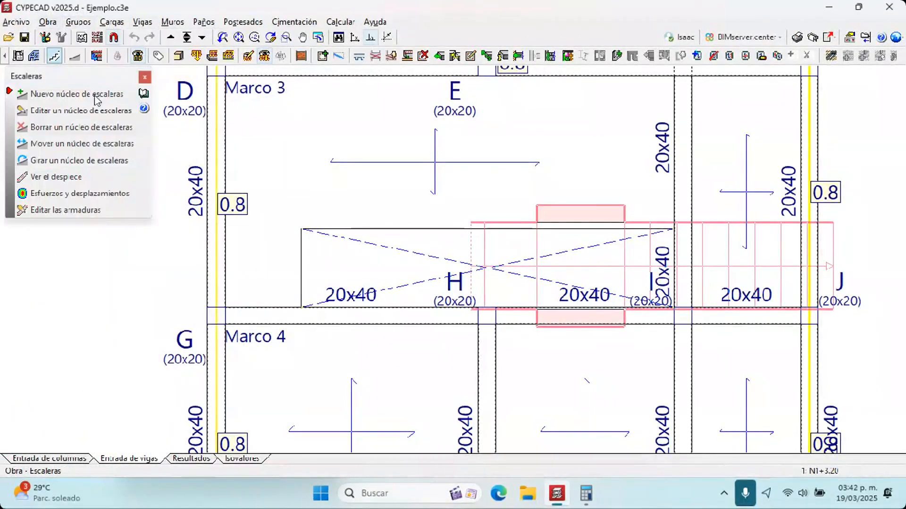
Try to rotate the stair core while on level N1+3.20
left_click(104, 163)
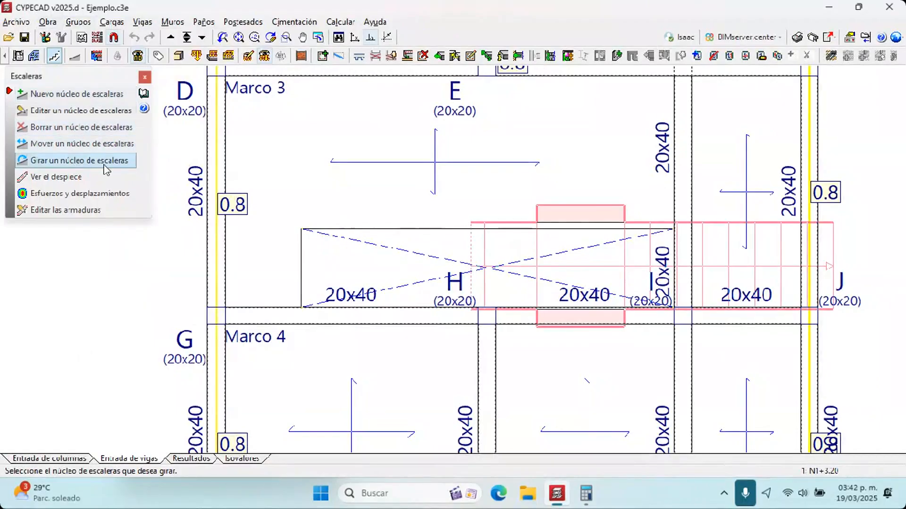
left_click(576, 223)
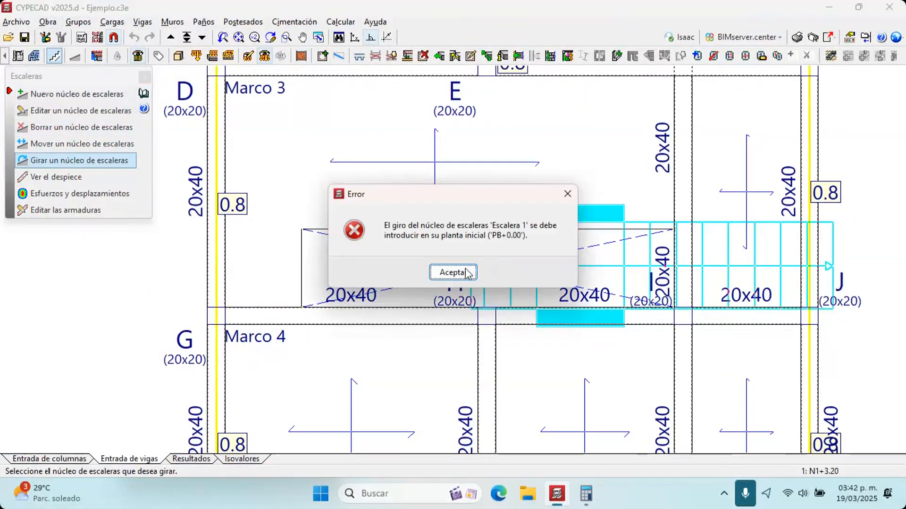
left_click(467, 273)
left_click(556, 228)
left_click(447, 274)
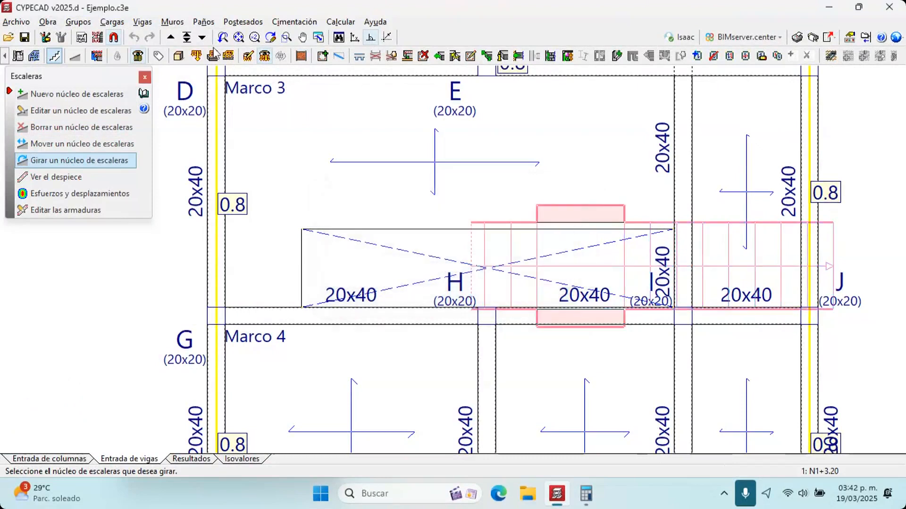
Go down to the ground floor level PB+0.00 and rotate the stair core 180°
left_click(202, 37)
left_click(117, 163)
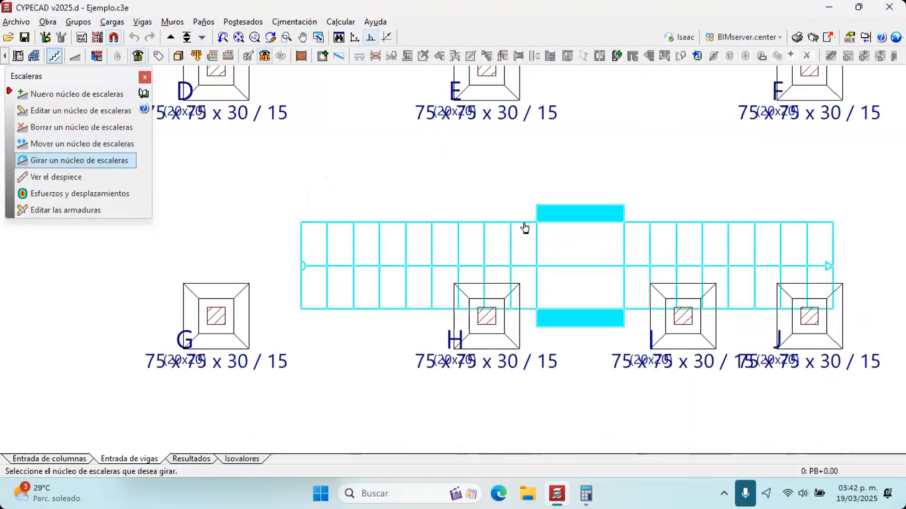
left_click(524, 229)
left_click(460, 183)
left_click(458, 245)
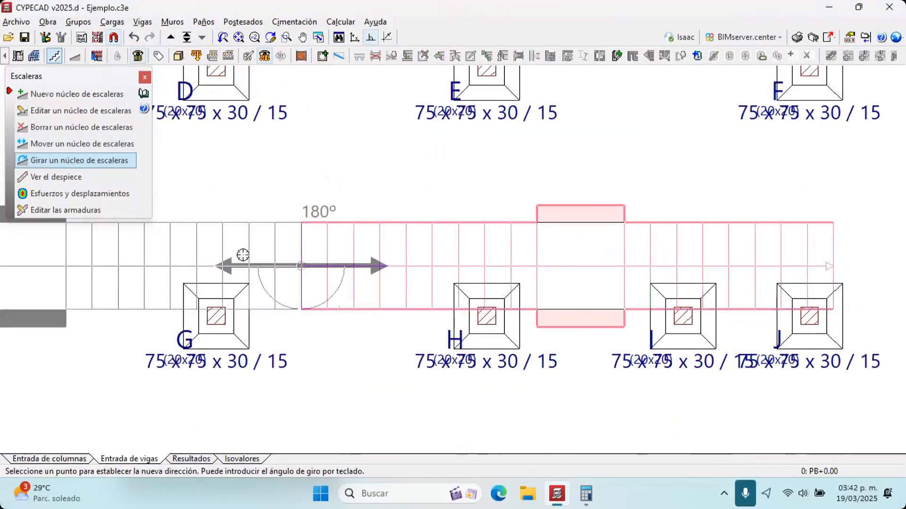
left_click(243, 257)
Move the stair core so its upper end meets the edge of the stair opening beside step 15 of the plan
left_click(82, 144)
left_click(171, 282)
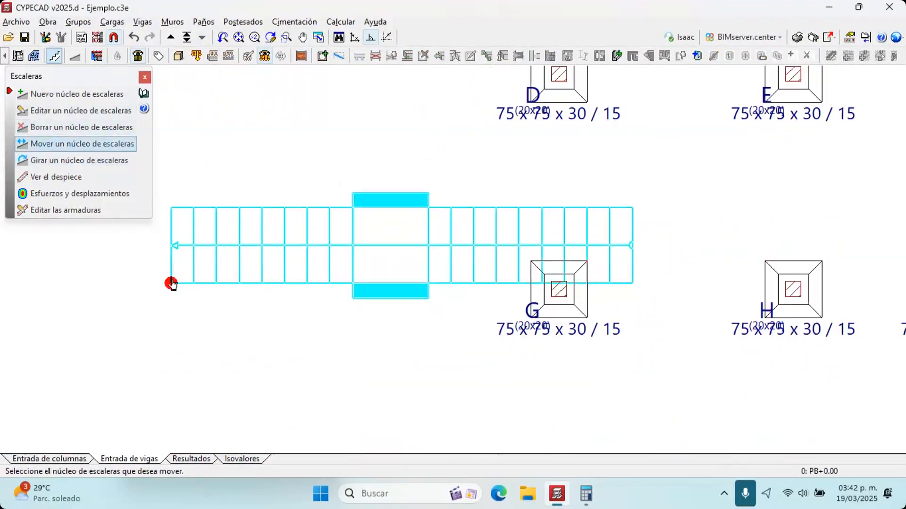
scroll(498, 258, "up", 2)
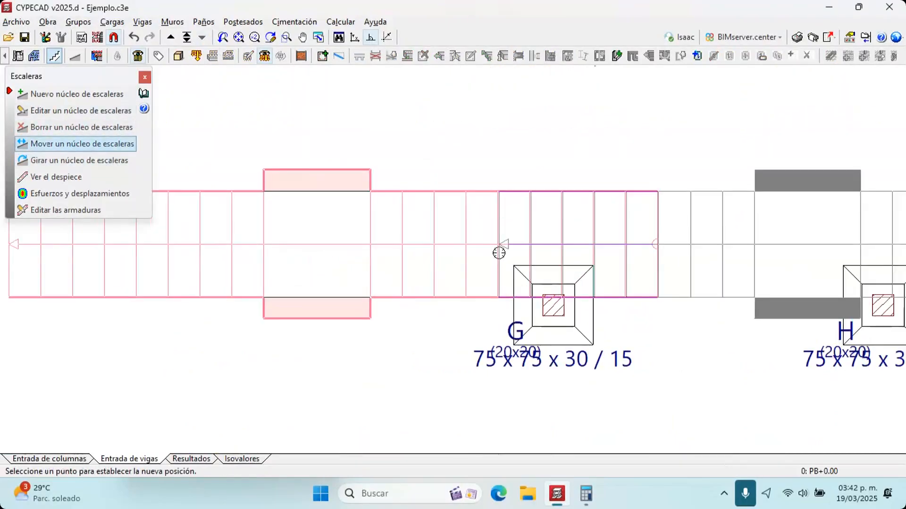
scroll(499, 258, "up", 1)
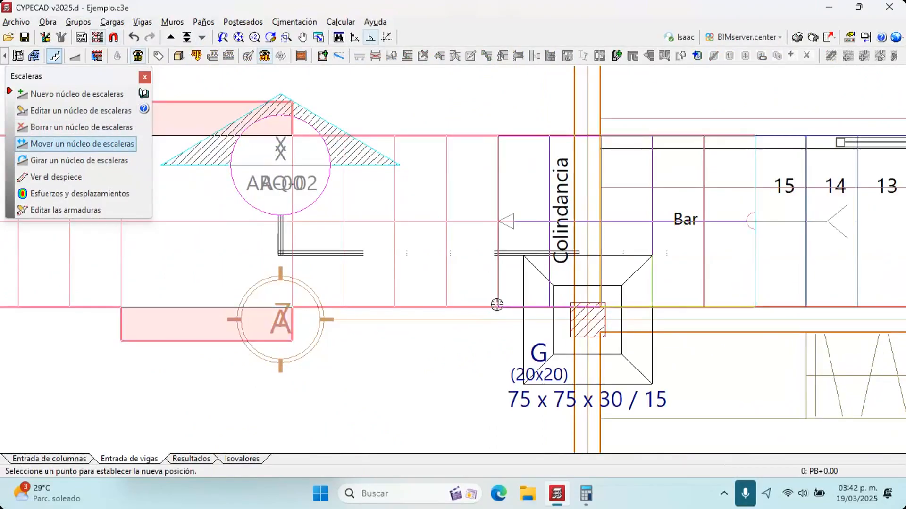
scroll(333, 275, "up", 1)
scroll(333, 276, "down", 1)
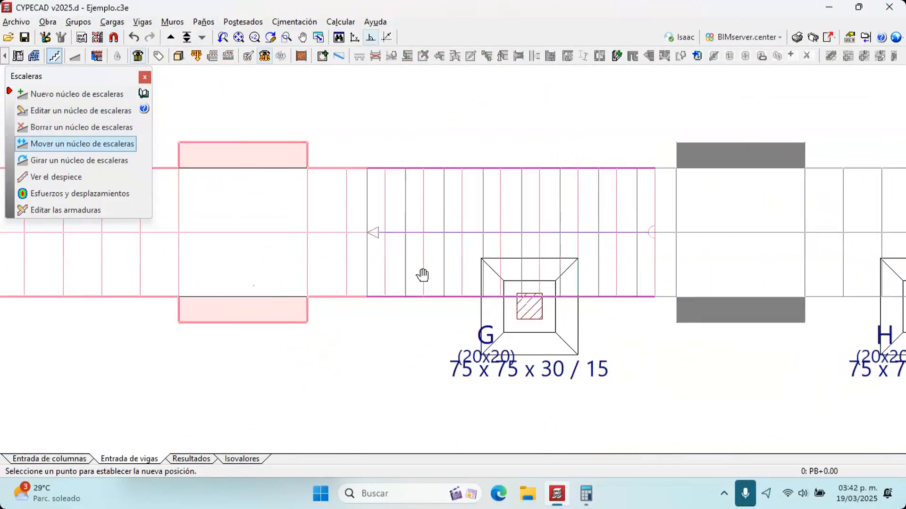
scroll(405, 271, "down", 1)
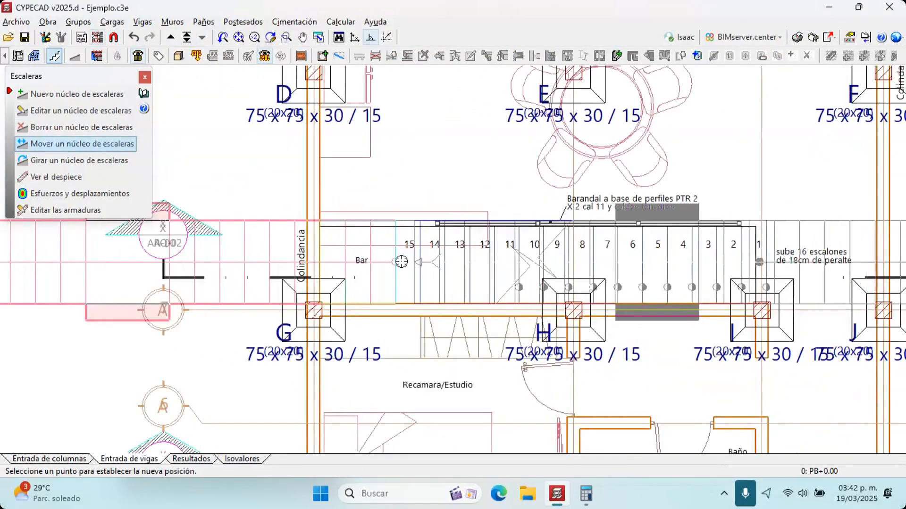
scroll(425, 267, "up", 2)
left_click(417, 260)
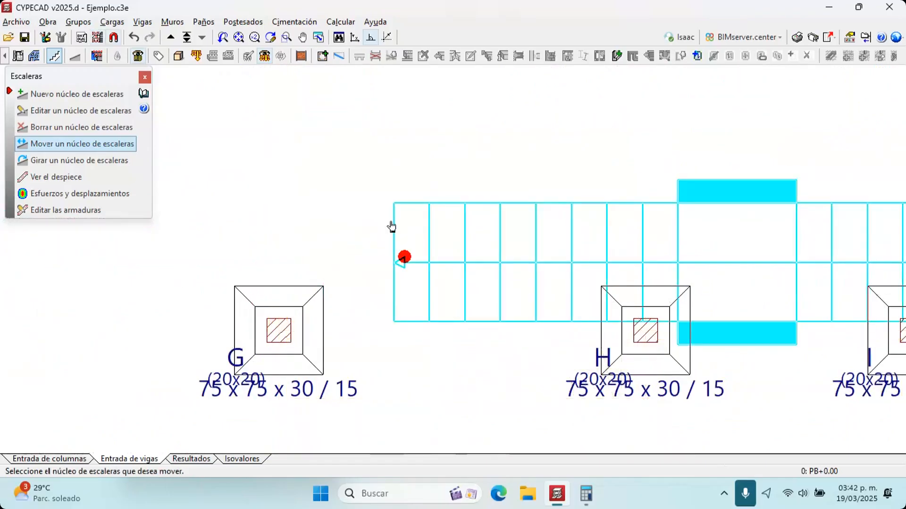
Examine in the building's 3D view how the moved stair fits the slab opening, and return to the plan
left_click(182, 58)
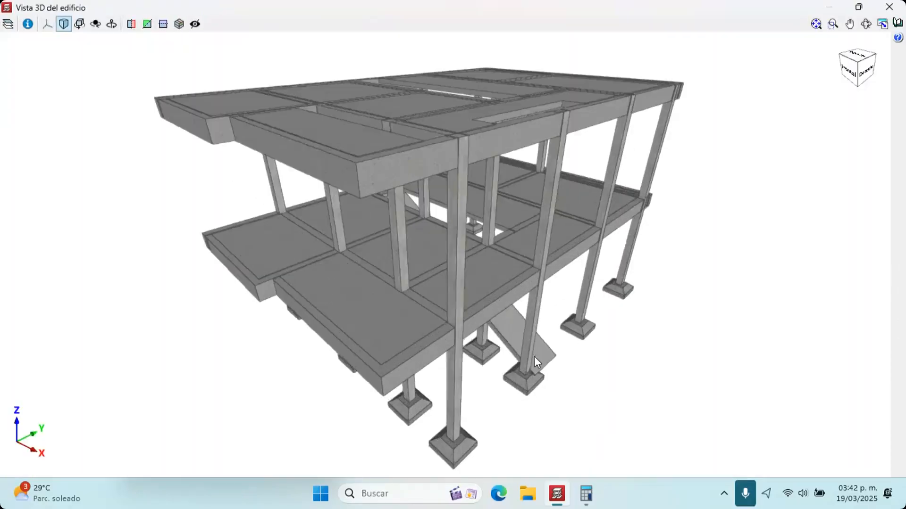
scroll(536, 336, "up", 5)
middle_click_drag(535, 334, 521, 188, "shift")
scroll(398, 183, "up", 2)
scroll(536, 202, "down", 2)
middle_click_drag(550, 233, 566, 280)
scroll(565, 280, "up", 2)
middle_click_drag(415, 271, 390, 322, "shift")
scroll(302, 305, "up", 3)
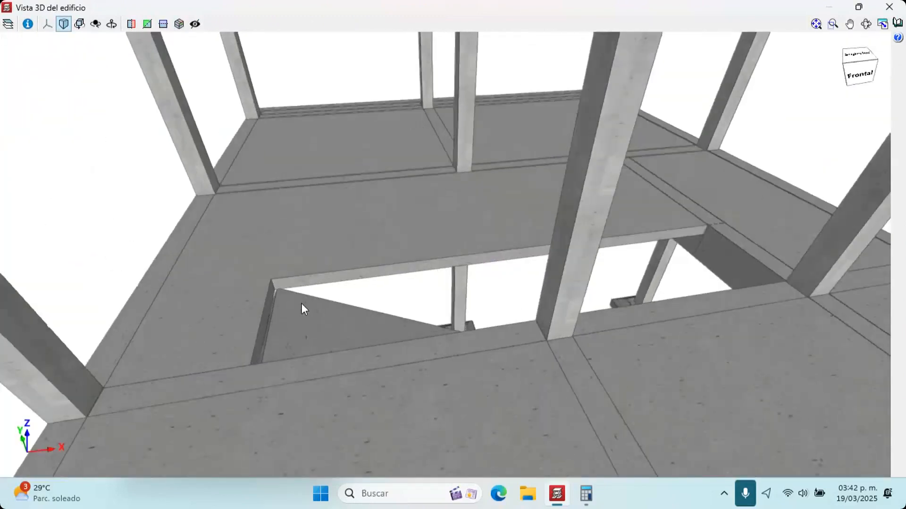
scroll(287, 300, "down", 1)
middle_click_drag(287, 300, 198, 257, "shift")
left_click(889, 7)
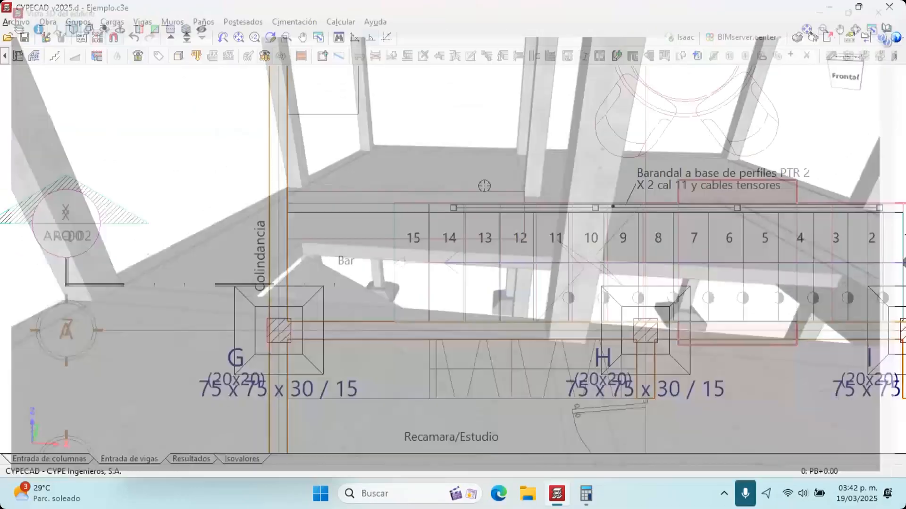
Hide the architectural plan template and go up to level N1+3.20
scroll(348, 165, "down", 2)
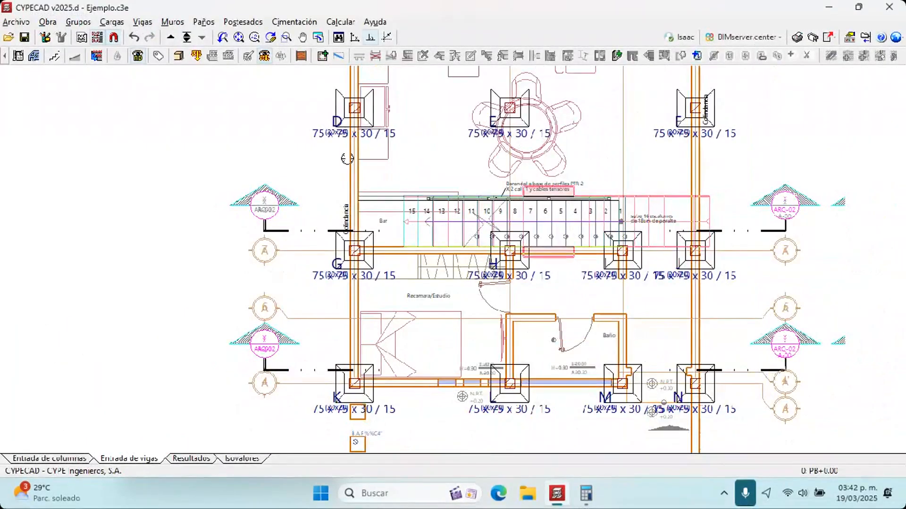
key("F4")
scroll(530, 168, "down", 1)
middle_click_drag(529, 168, 441, 214)
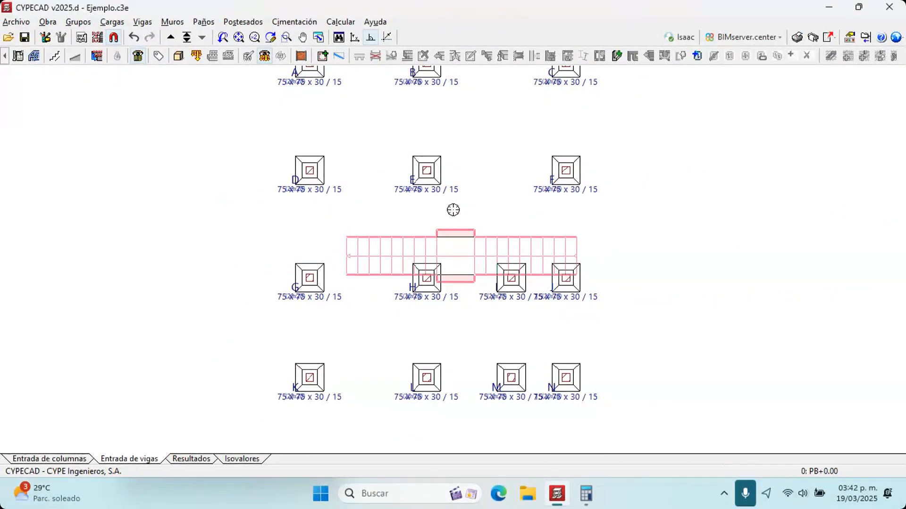
scroll(462, 235, "down", 1)
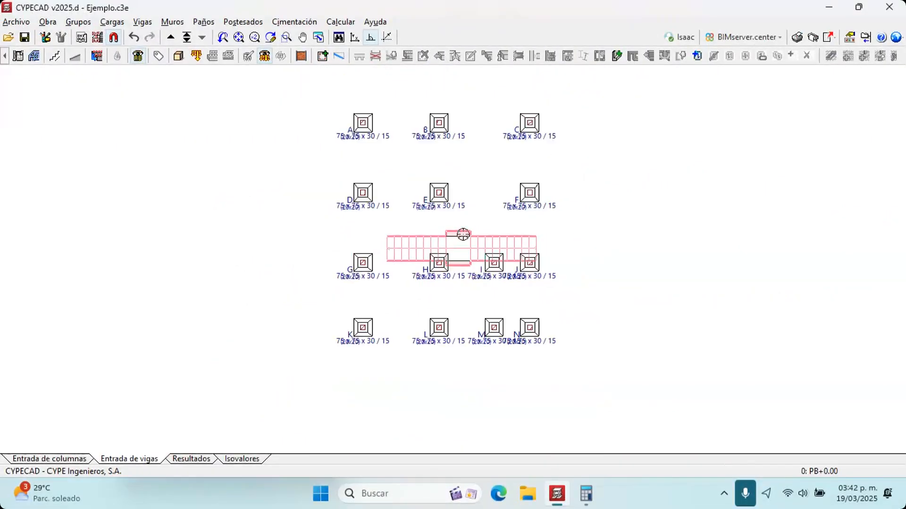
left_click(170, 42)
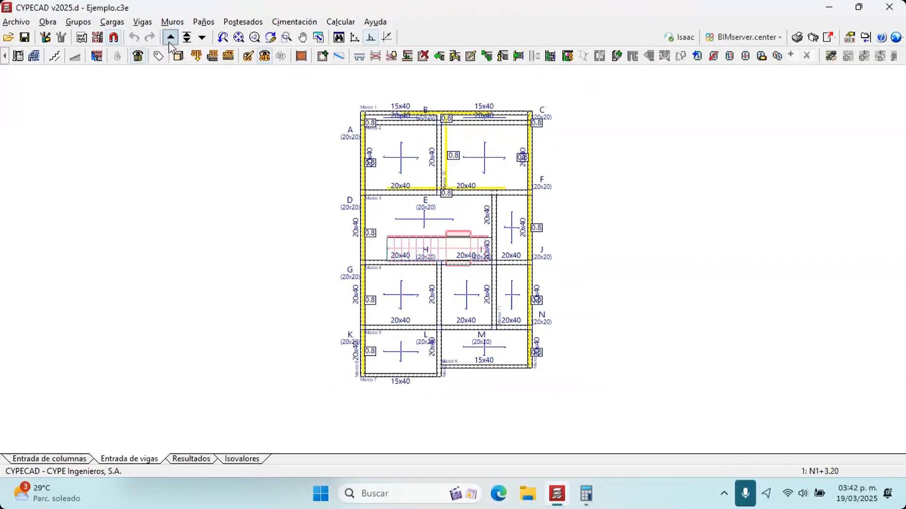
Examine in the building's 3D view how the stair flights, landing and slab opening fit together, and return to the plan
left_click(177, 53)
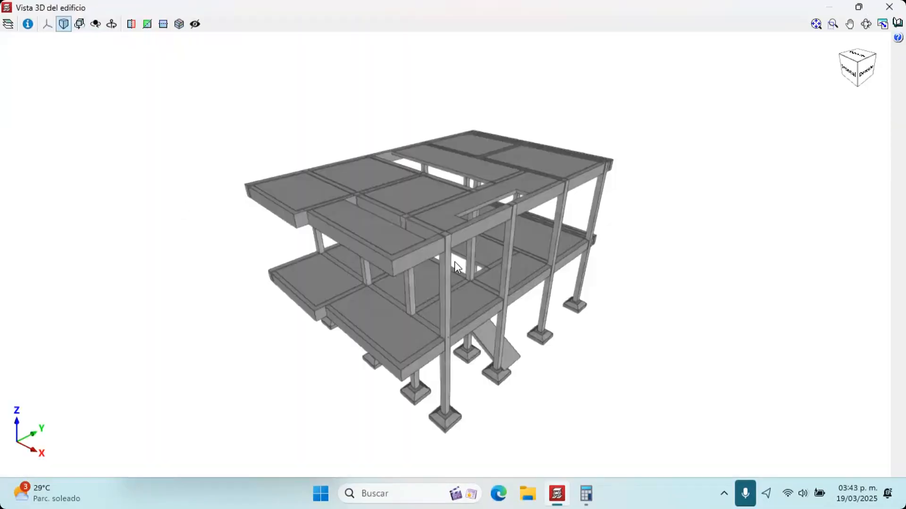
scroll(489, 344, "up", 5)
middle_click_drag(488, 340, 411, 316)
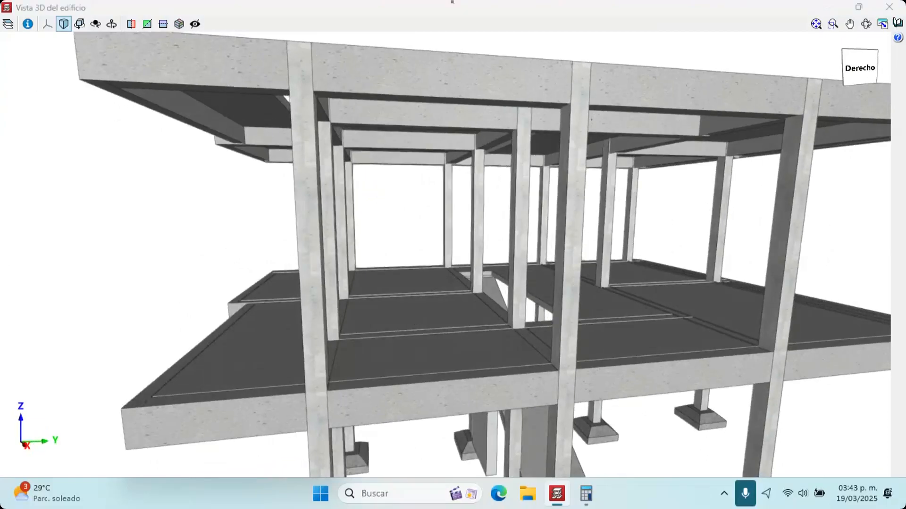
middle_click_drag(557, 256, 470, 212)
scroll(594, 314, "up", 3)
scroll(472, 217, "down", 4)
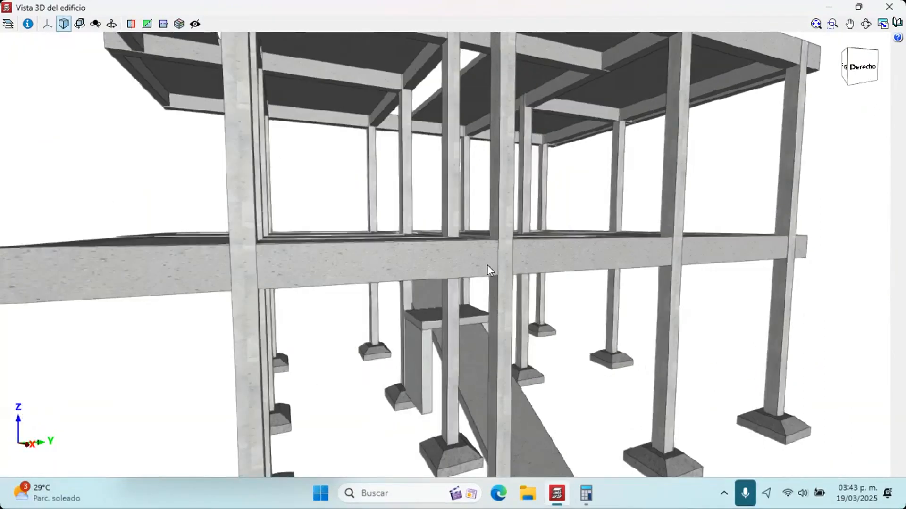
scroll(487, 264, "down", 2)
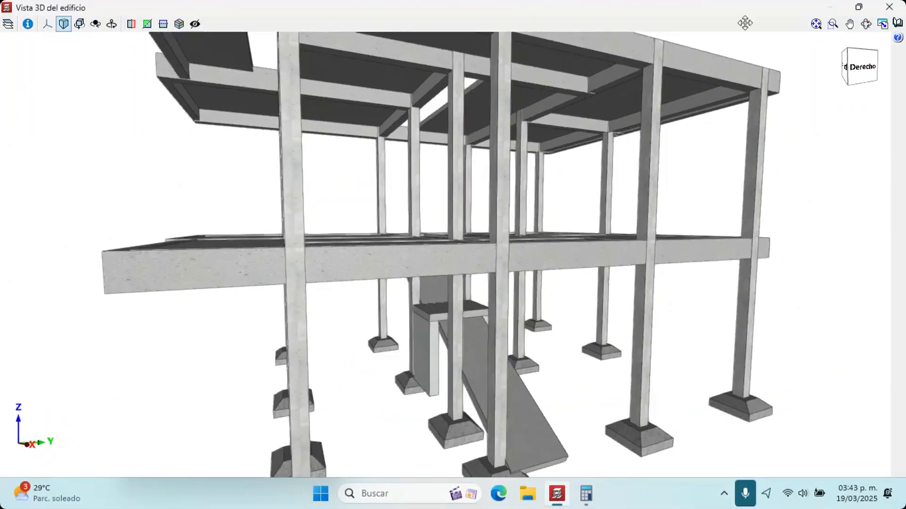
left_click(889, 8)
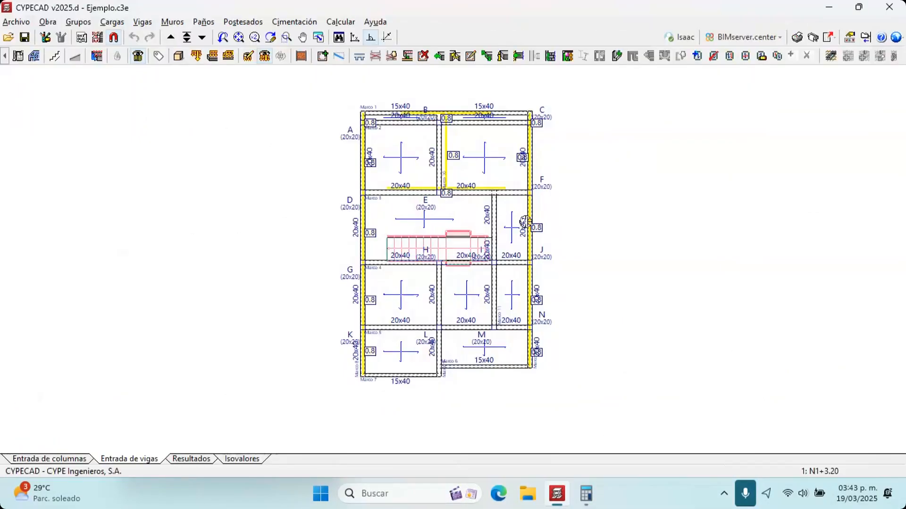
In the project's general data, add a user-defined concrete with reference H-18 and a specified compressive strength of 180 kg/cm²
left_click(48, 21)
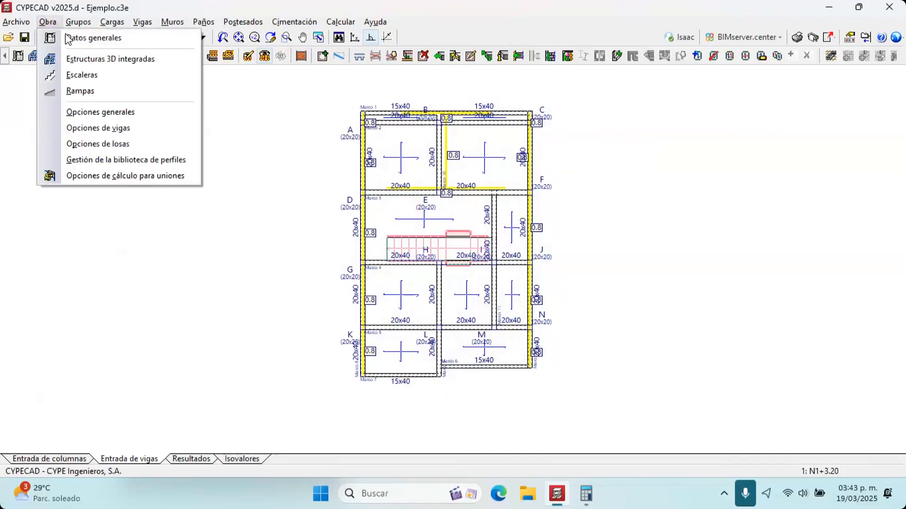
left_click(69, 38)
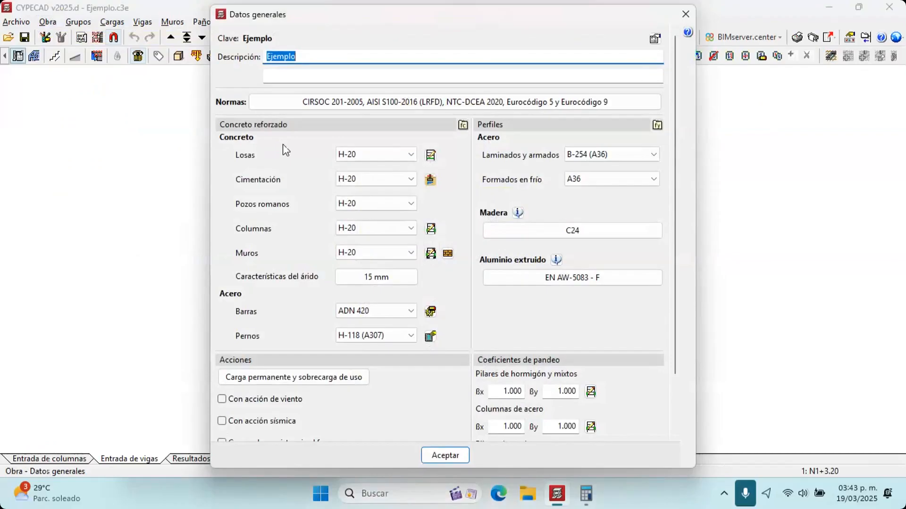
left_click(347, 159)
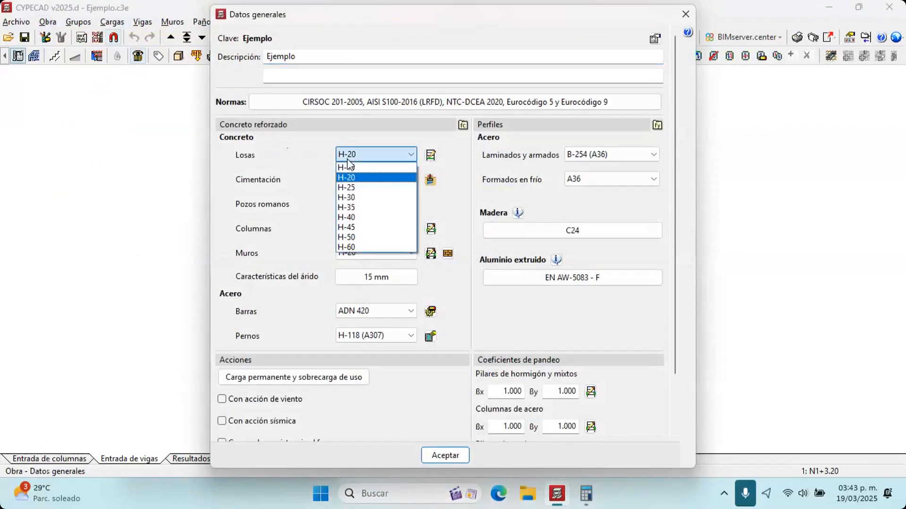
left_click(323, 203)
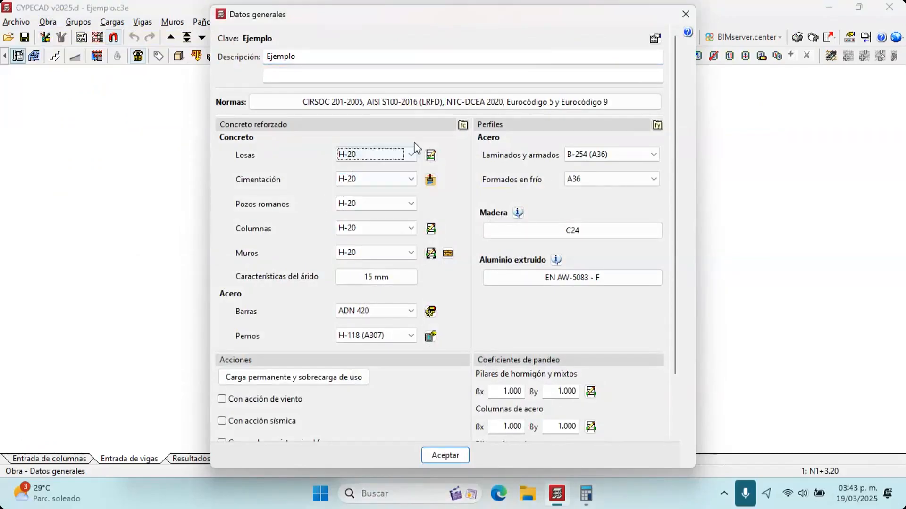
left_click(463, 128)
left_click(377, 208)
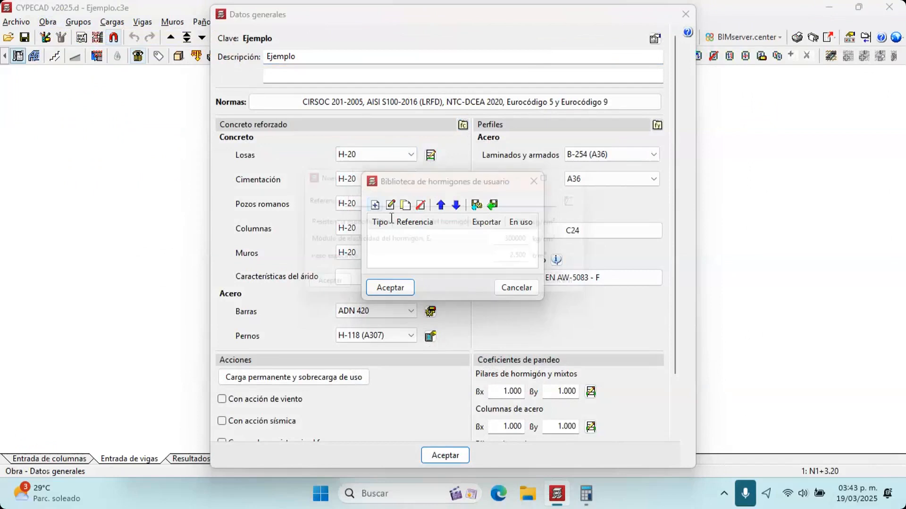
type("H-18")
key("Tab")
type("180")
key("Tab")
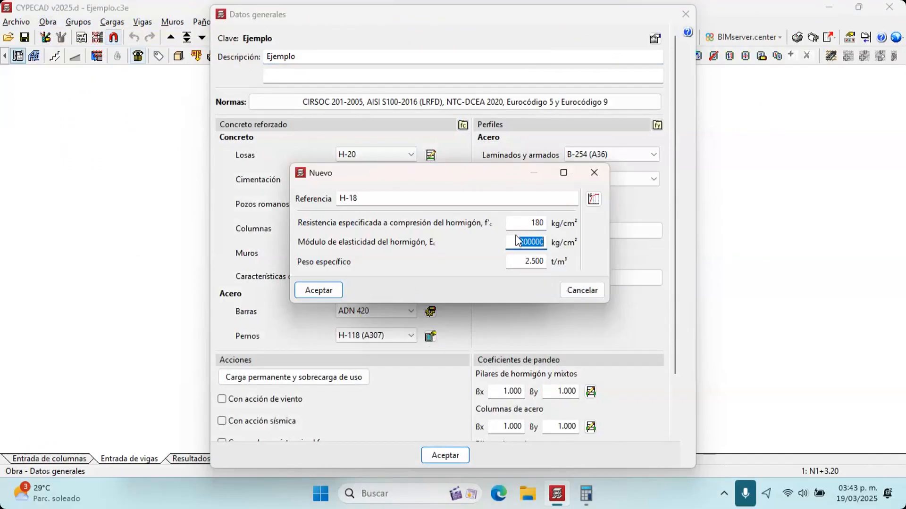
key("Tab")
key("Tab")
key("Return")
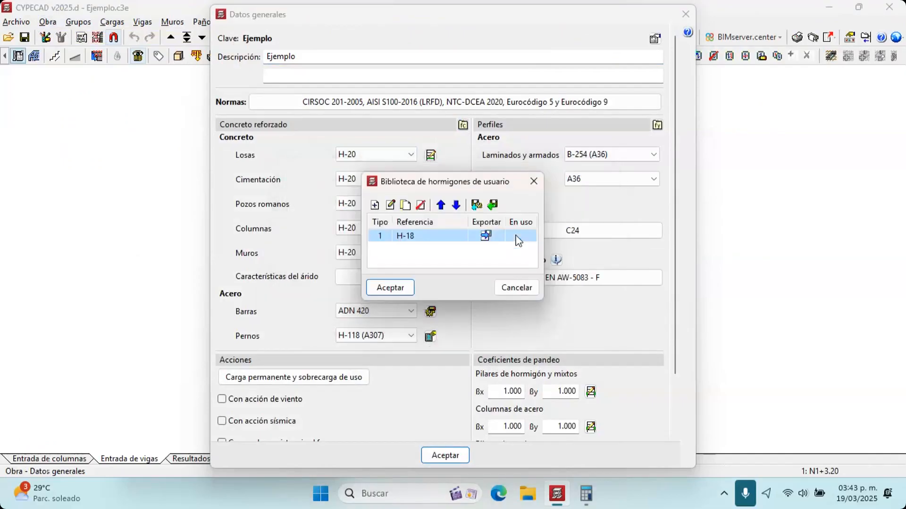
left_click(409, 286)
Try the H-18 concrete for the slabs and set them back to H-20
left_click(386, 157)
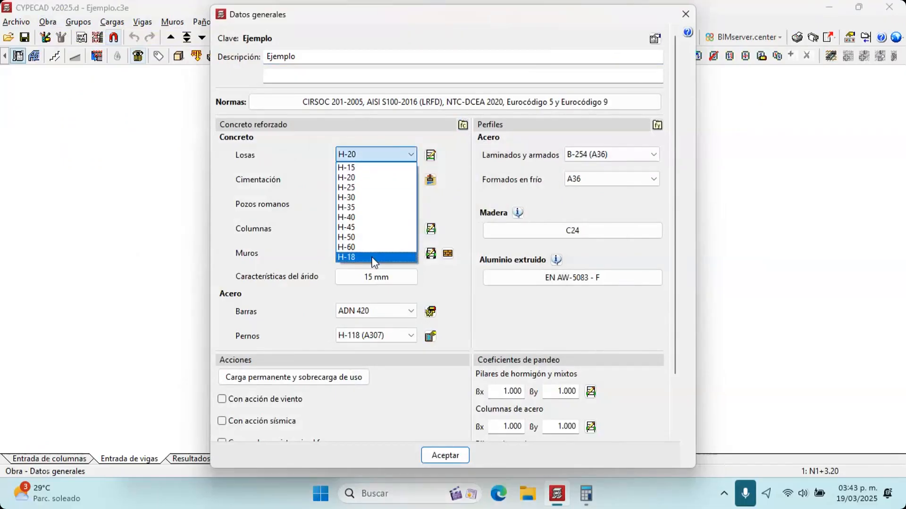
left_click(373, 258)
left_click(378, 156)
left_click(392, 178)
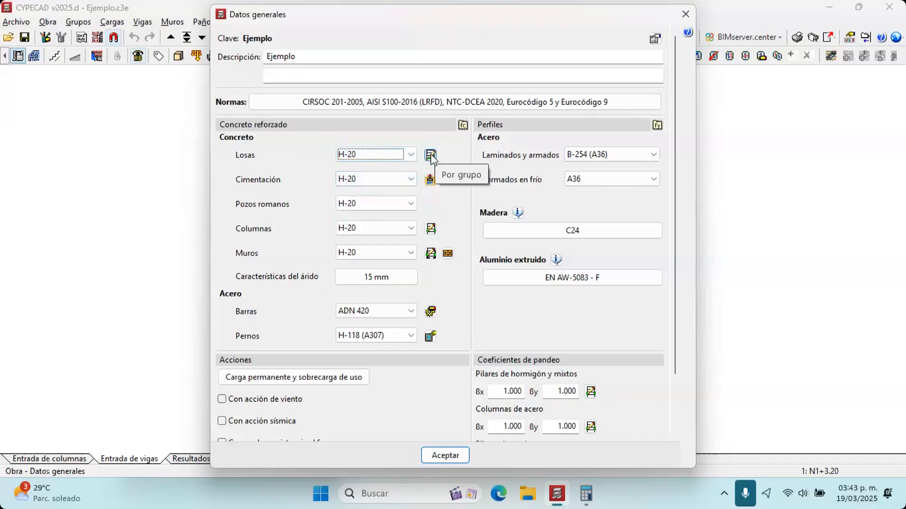
Examine the options for assigning slab concrete by element type and by floor group, without keeping any change
left_click(430, 156)
left_click(367, 141)
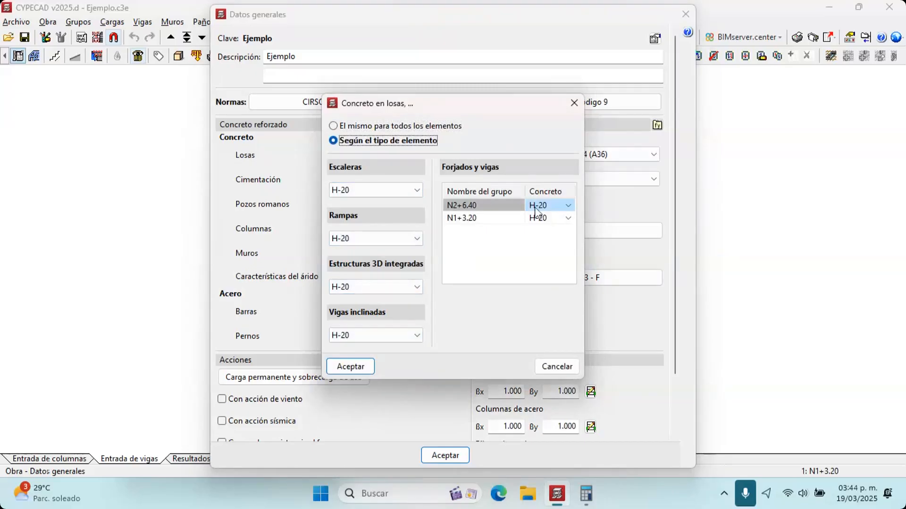
left_click(563, 367)
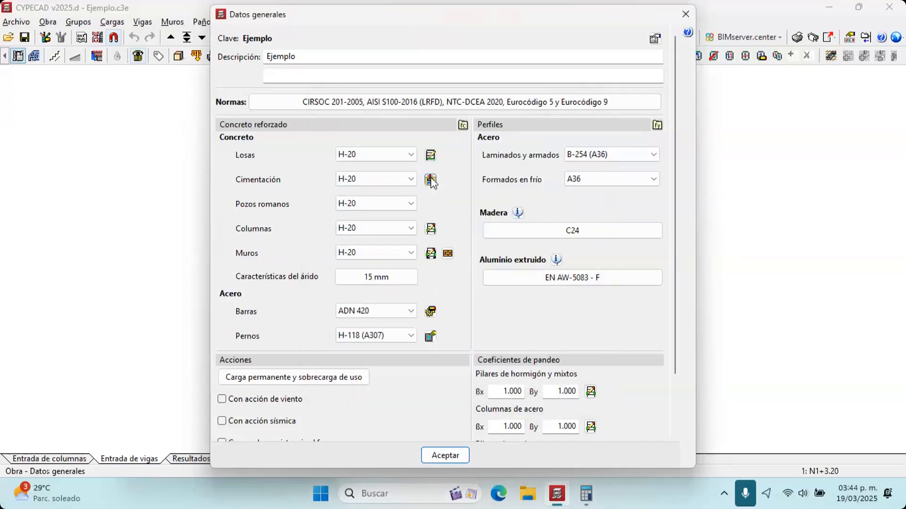
Examine the foundation settings, including the footing sliding check, allowable soil stresses and advanced pile configuration, without keeping any change
left_click(431, 180)
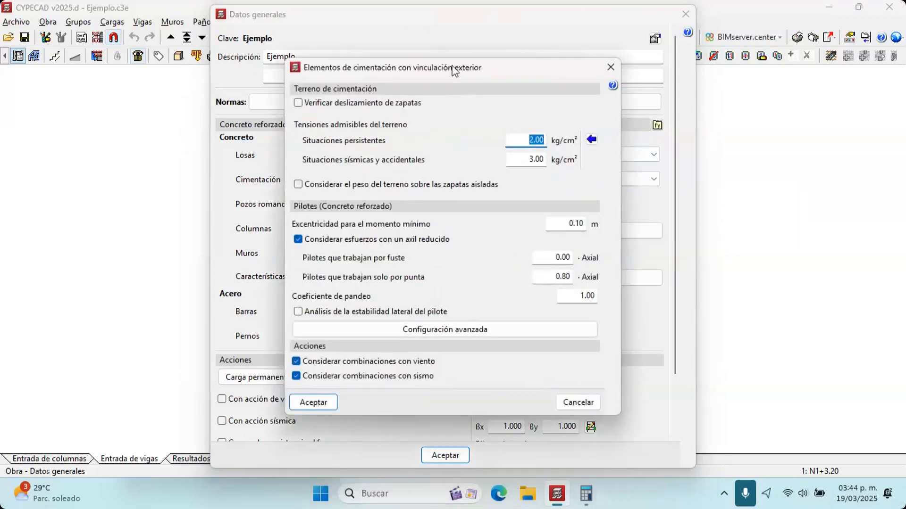
left_click_drag(453, 71, 537, 80)
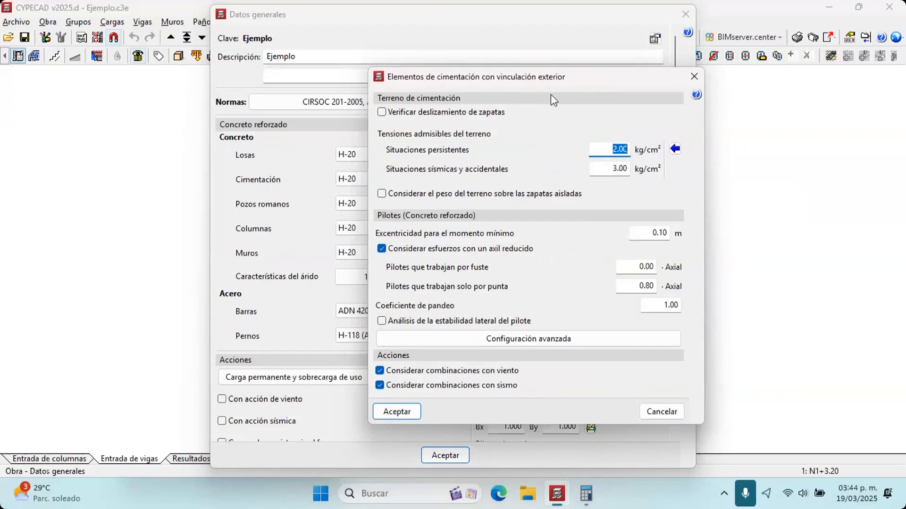
left_click(492, 116)
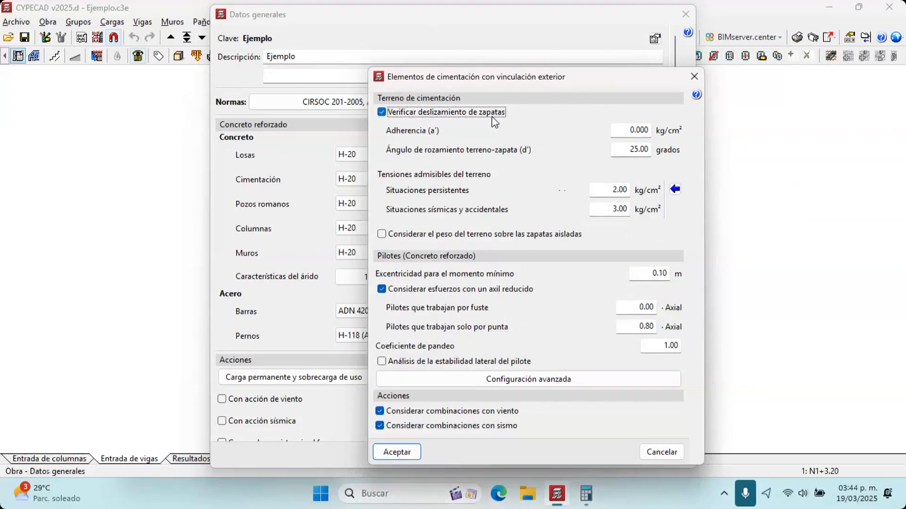
left_click(492, 116)
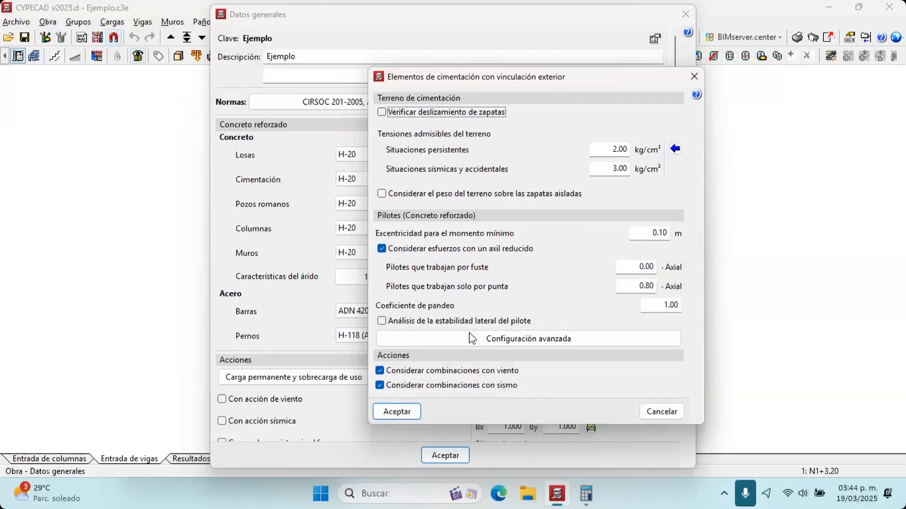
left_click(468, 339)
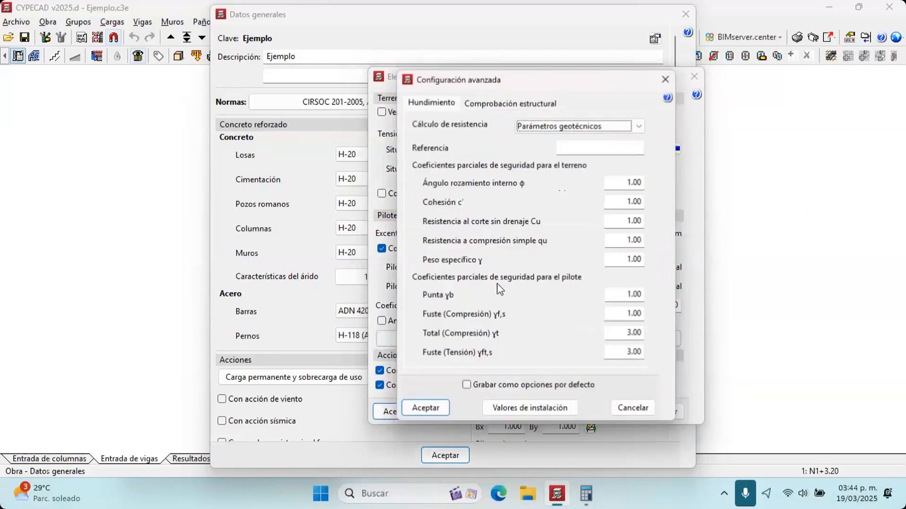
left_click(529, 105)
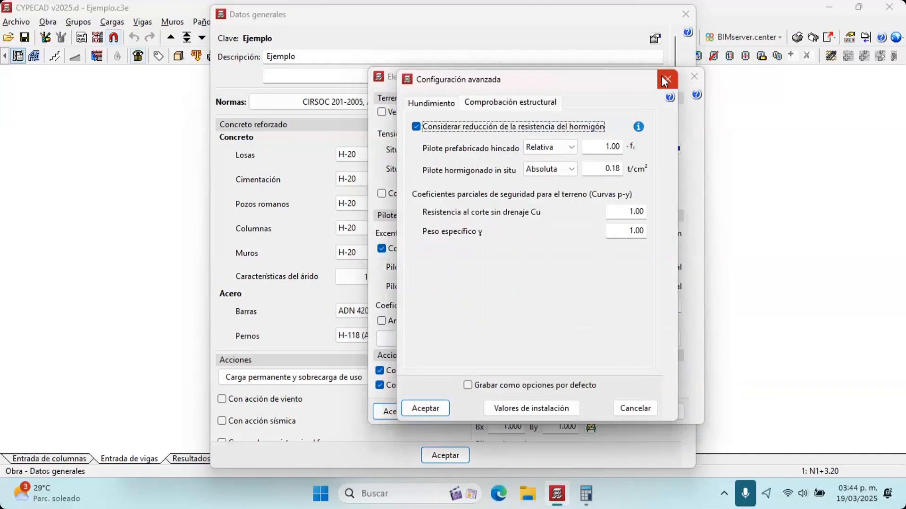
left_click(665, 79)
left_click(694, 76)
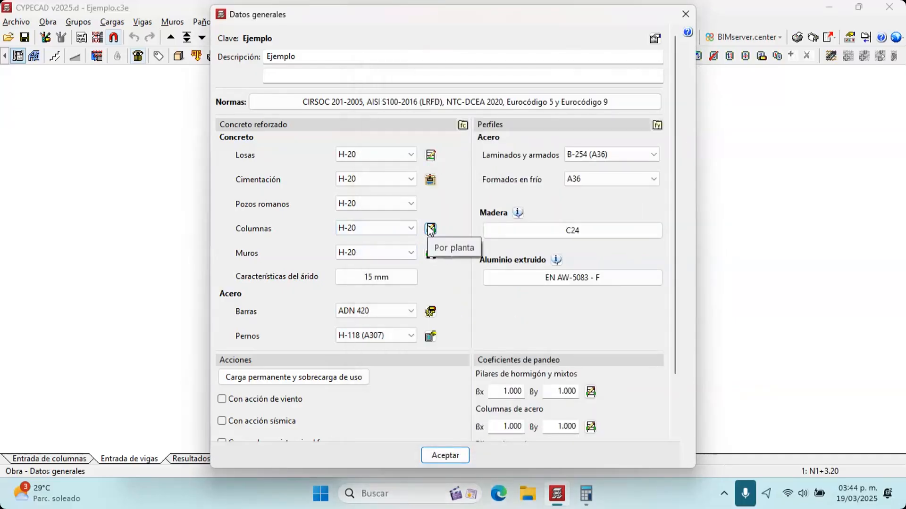
Review the column concrete by floor, the remaining material and action settings, and the additional load cases
left_click(430, 228)
left_click(600, 89)
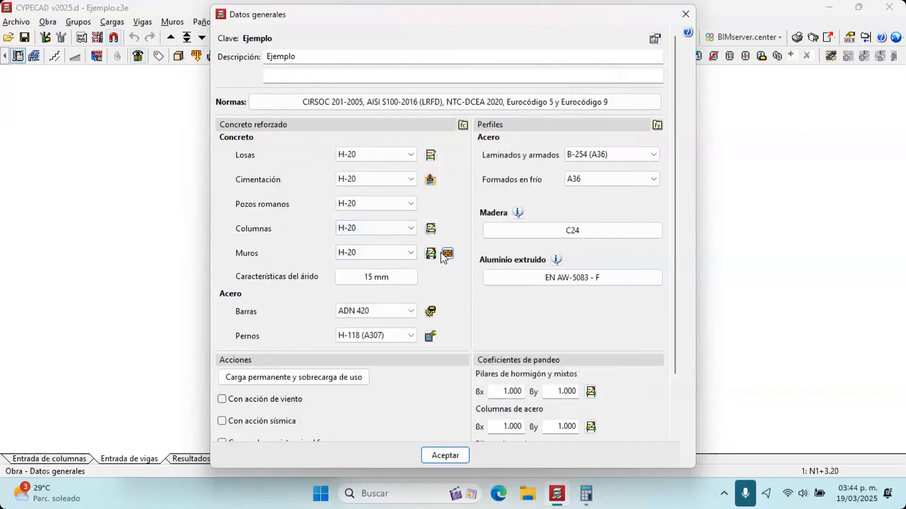
scroll(425, 240, "down", 3)
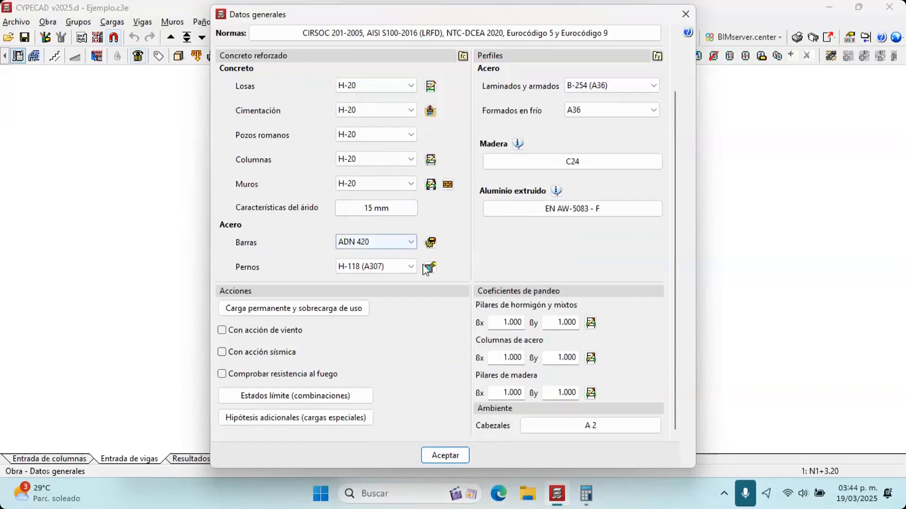
scroll(485, 245, "up", 3)
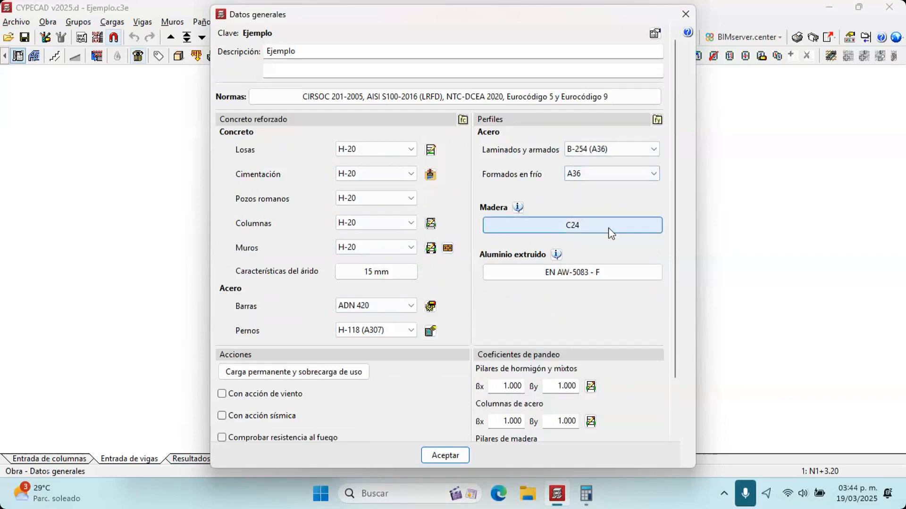
scroll(599, 231, "down", 3)
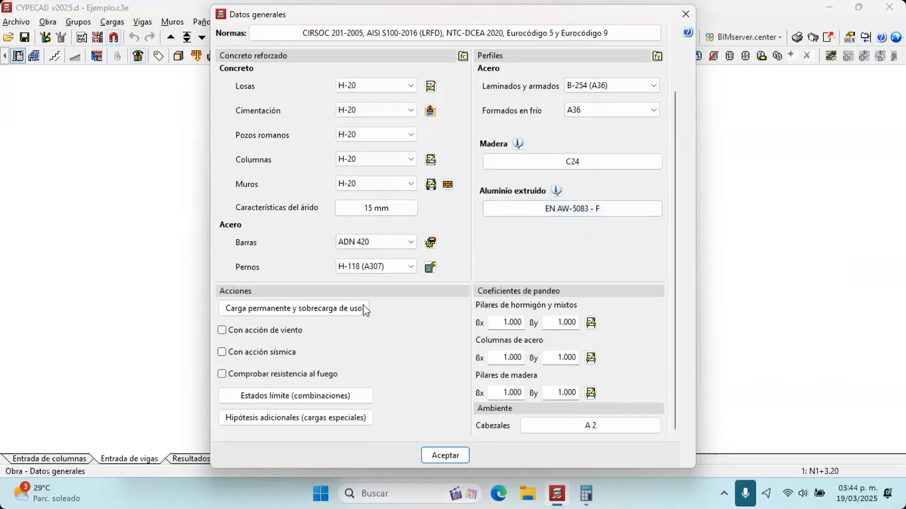
left_click(301, 417)
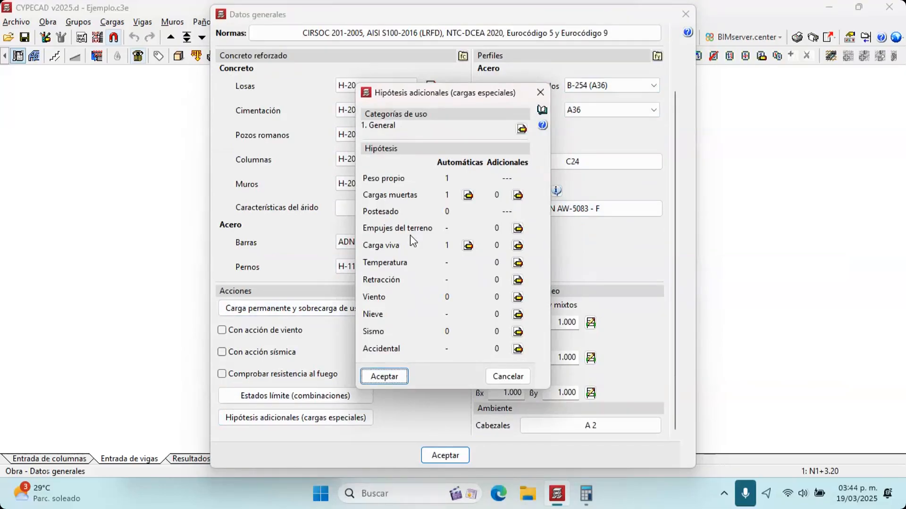
left_click(550, 93)
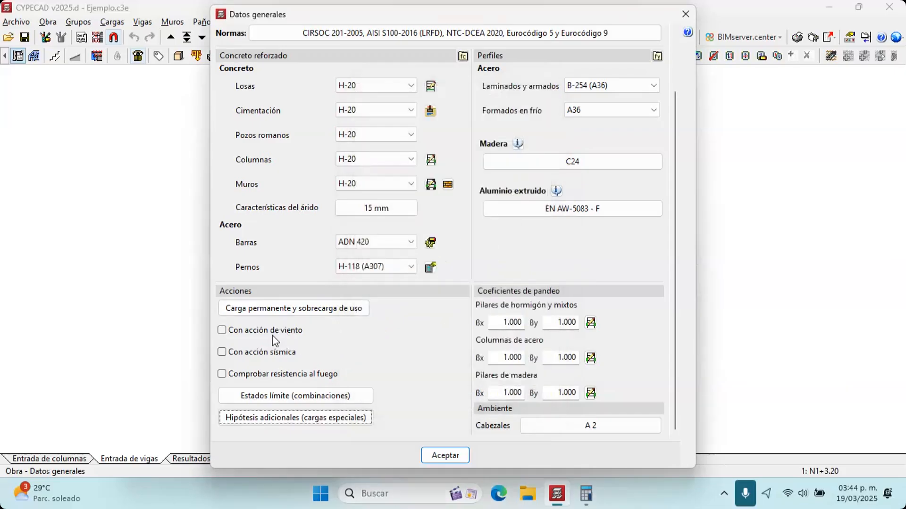
Enable the seismic action using Argentina's CIRSOC 103-2018 standard, keeping its default dynamic modal analysis and site parameters
left_click(261, 353)
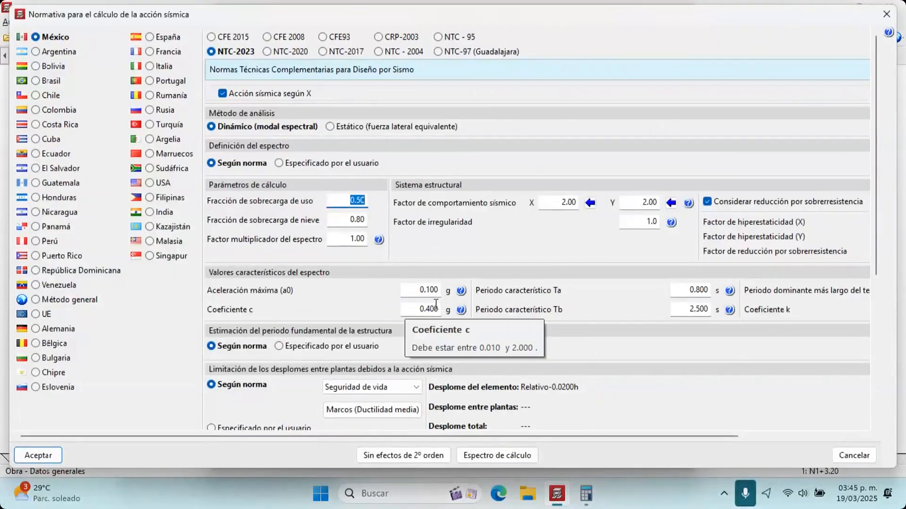
left_click(65, 51)
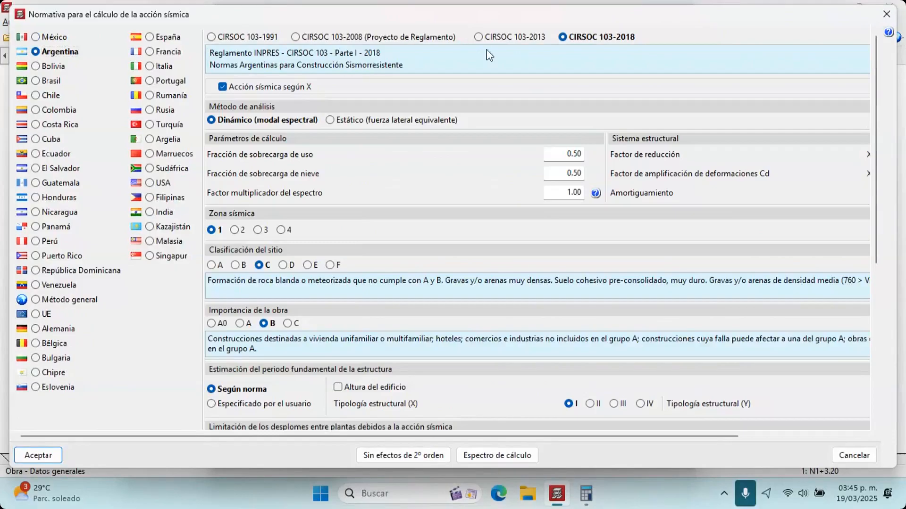
left_click(573, 155)
left_click_drag(628, 437, 783, 436)
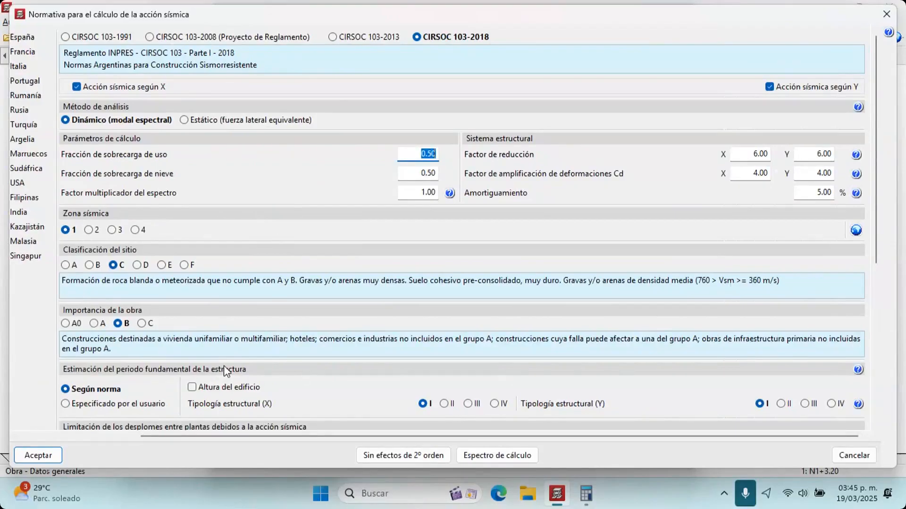
scroll(224, 366, "down", 7)
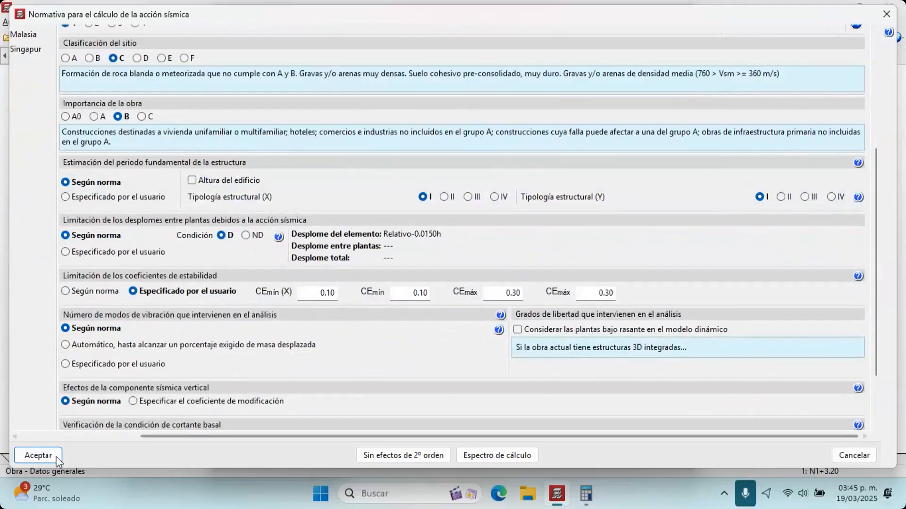
left_click(56, 459)
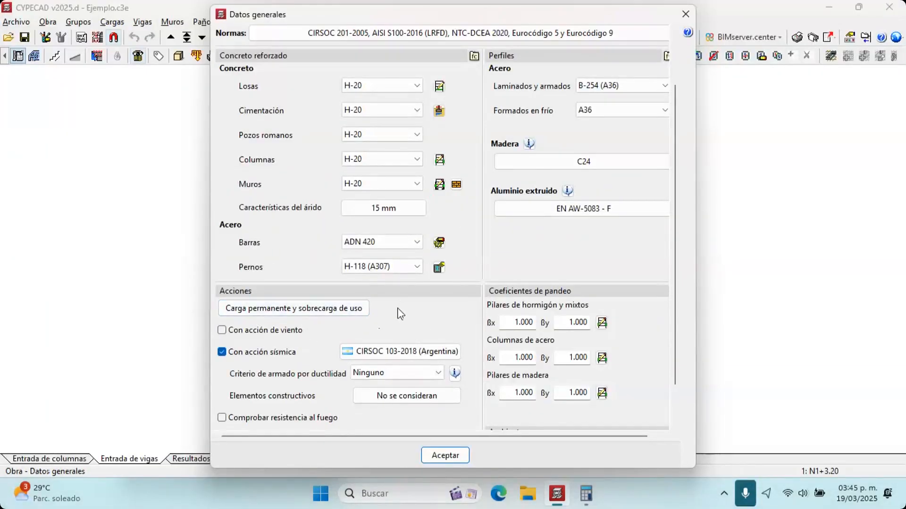
Examine the limit states configuration and the concrete combination criteria for CIRSOC 201-2005, without keeping any change
scroll(406, 333, "down", 2)
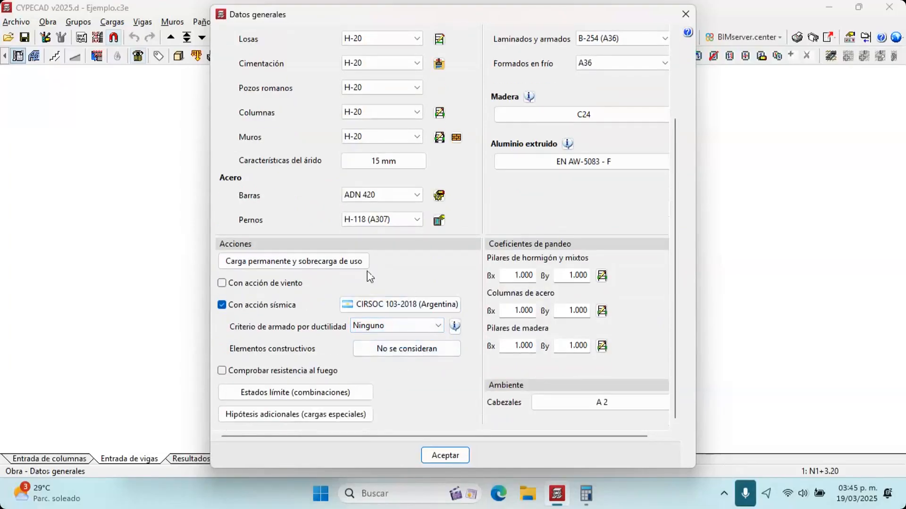
left_click(333, 398)
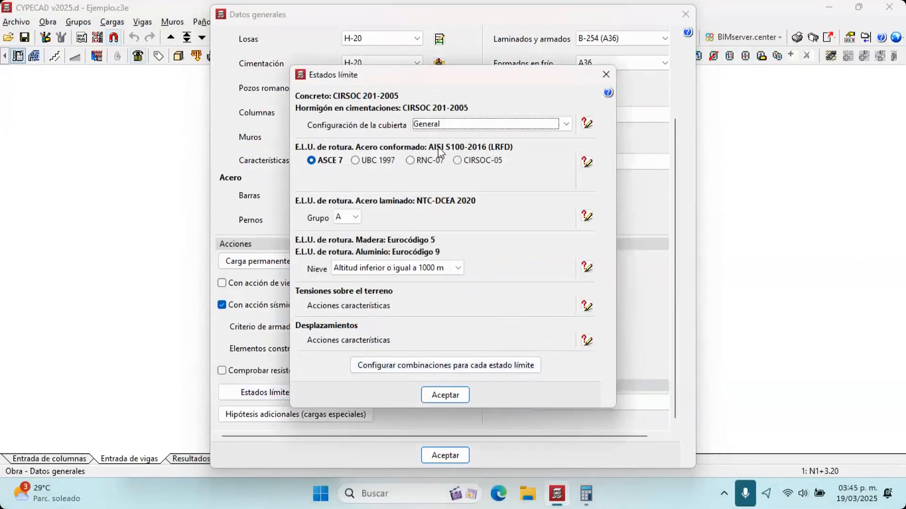
left_click(586, 123)
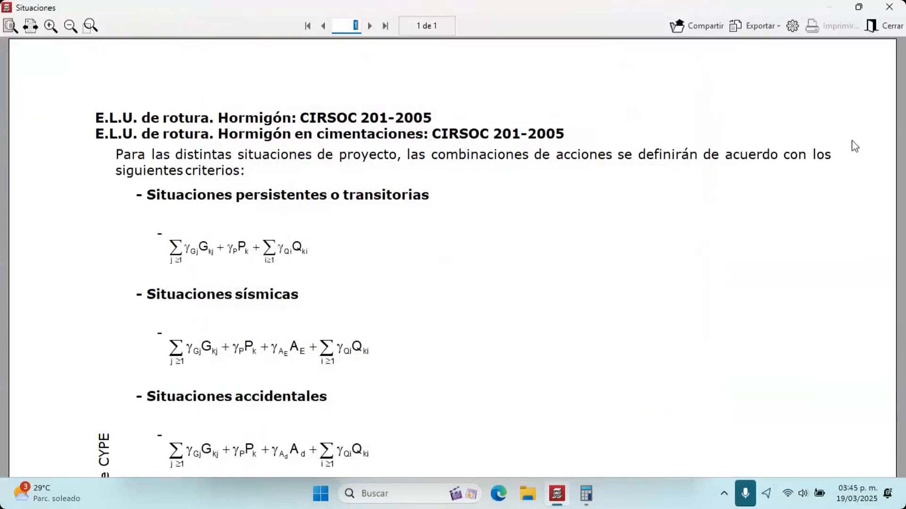
left_click_drag(903, 73, 902, 314)
left_click(889, 6)
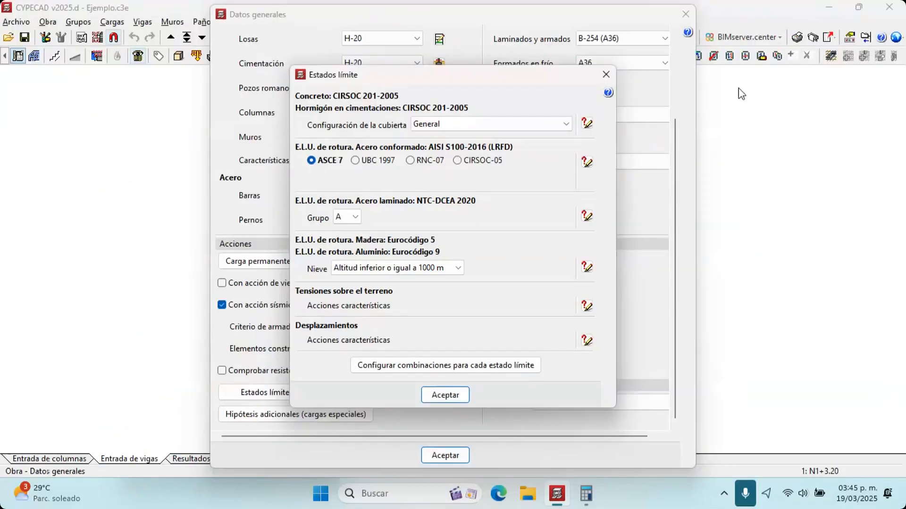
left_click(624, 76)
Accept the general data with the ductility reinforcement criterion left as Ninguno
left_click(445, 455)
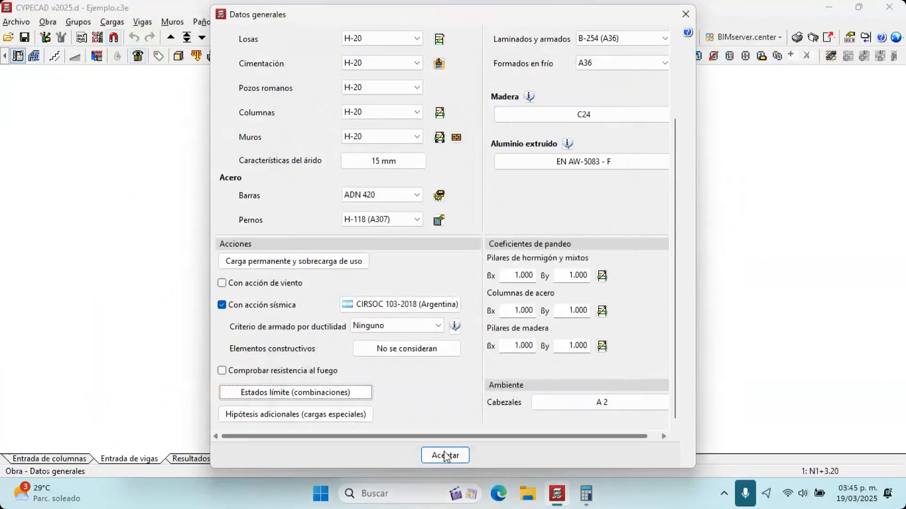
left_click(439, 283)
left_click(446, 271)
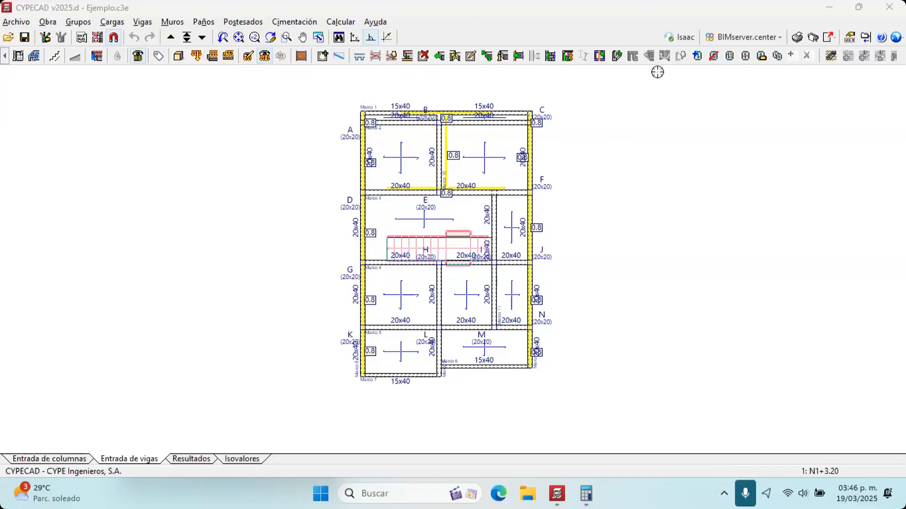
Calculate the whole project including the foundation with the default sizing options, and close the final calculation report
left_click(344, 22)
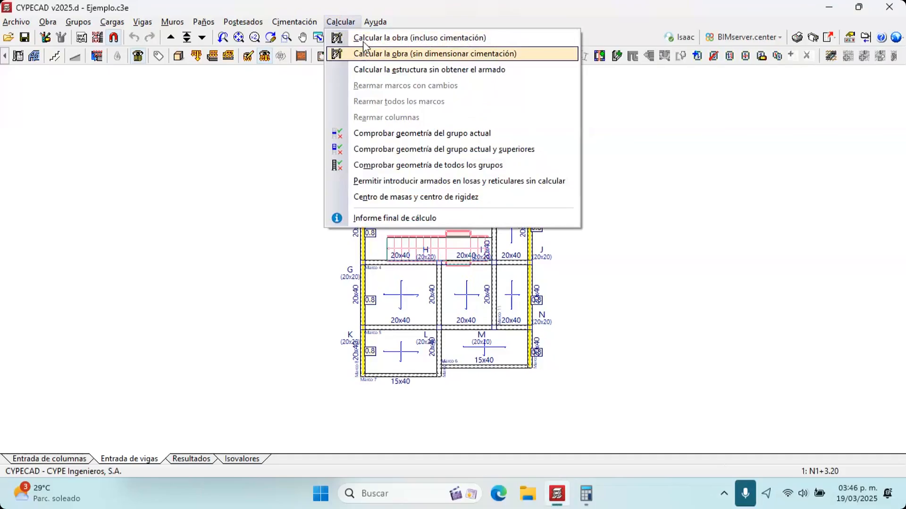
left_click(363, 38)
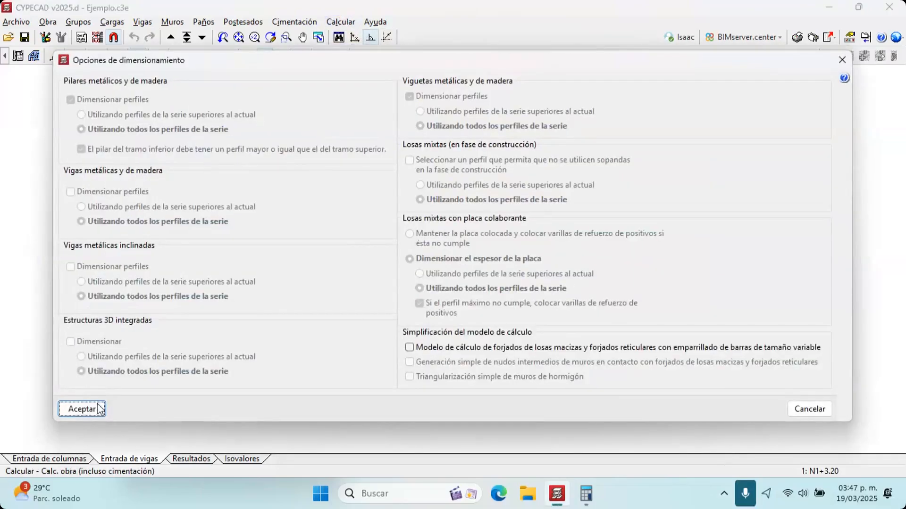
left_click(83, 408)
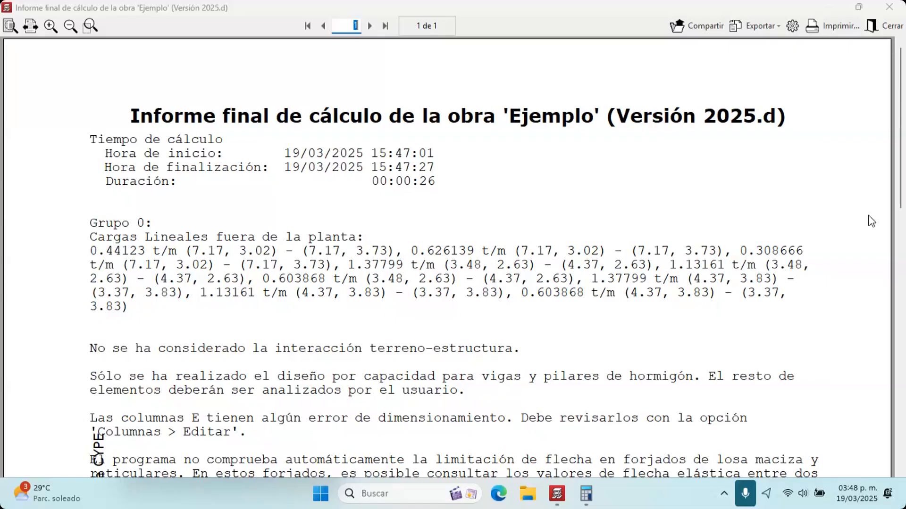
left_click(892, 6)
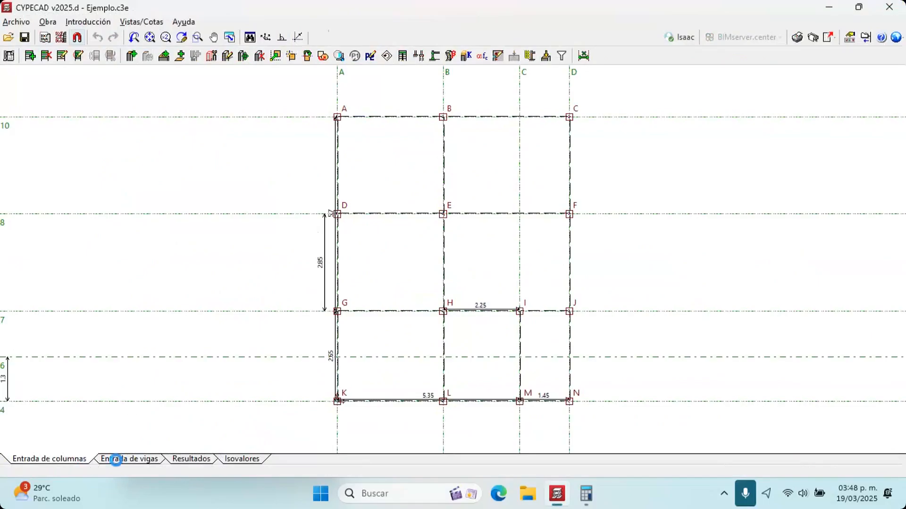
Return to the beam input and examine the staircase line loads at foundation level PB+0.00
left_click(116, 459)
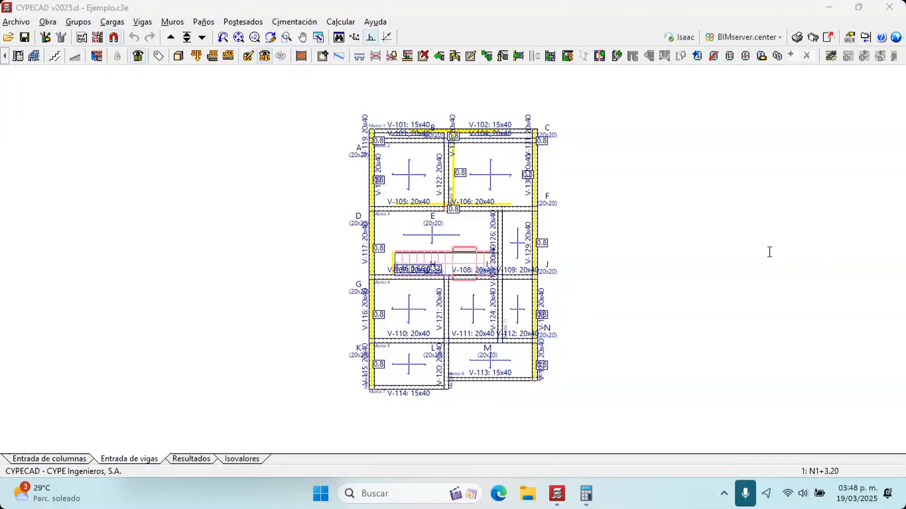
left_click(202, 37)
scroll(512, 296, "up", 3)
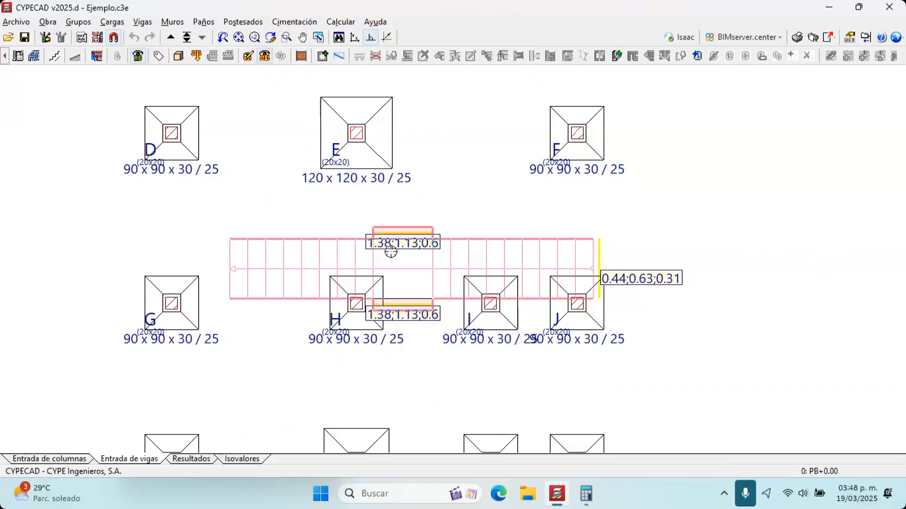
scroll(402, 248, "up", 2)
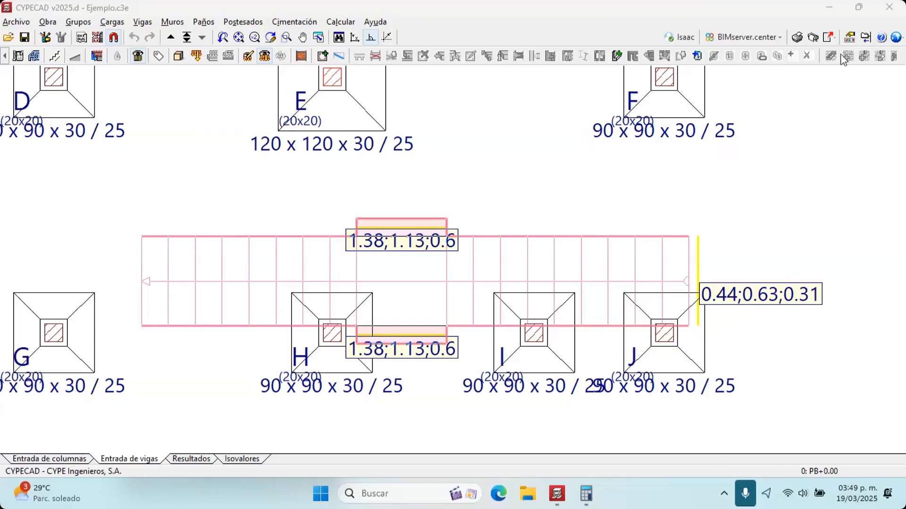
Review the CIRSOC 103-2018 seismic parameters in the general data, from seismic zone to vibration modes, without keeping any change
left_click(47, 21)
left_click(90, 32)
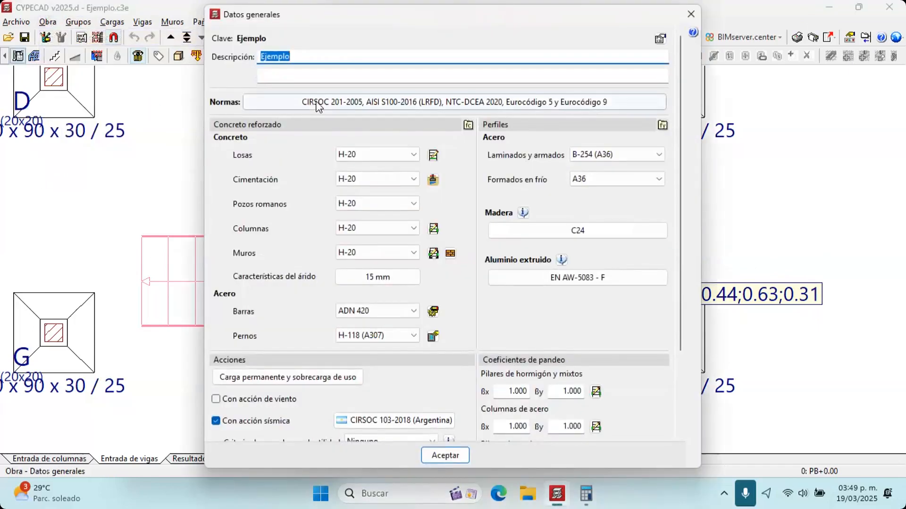
scroll(355, 377, "down", 1)
left_click(355, 375)
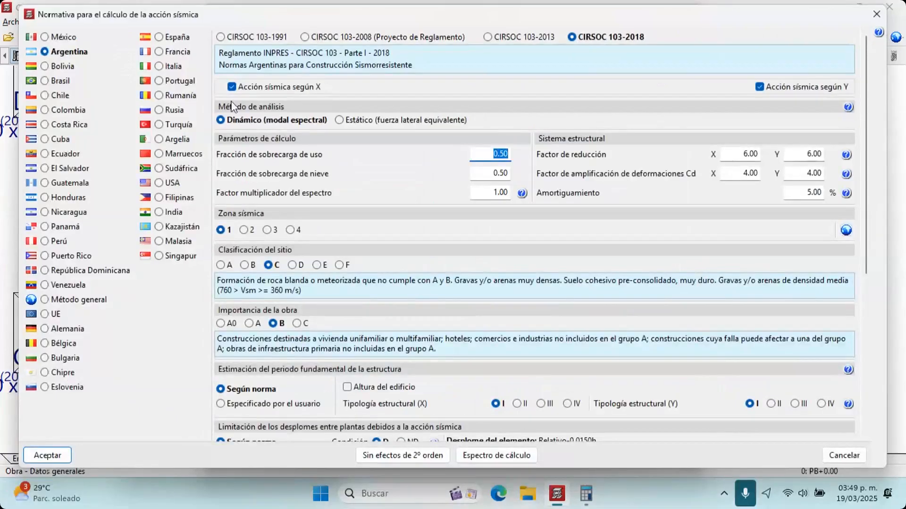
scroll(355, 240, "down", 3)
scroll(357, 242, "down", 1)
scroll(358, 248, "up", 4)
scroll(457, 206, "down", 2)
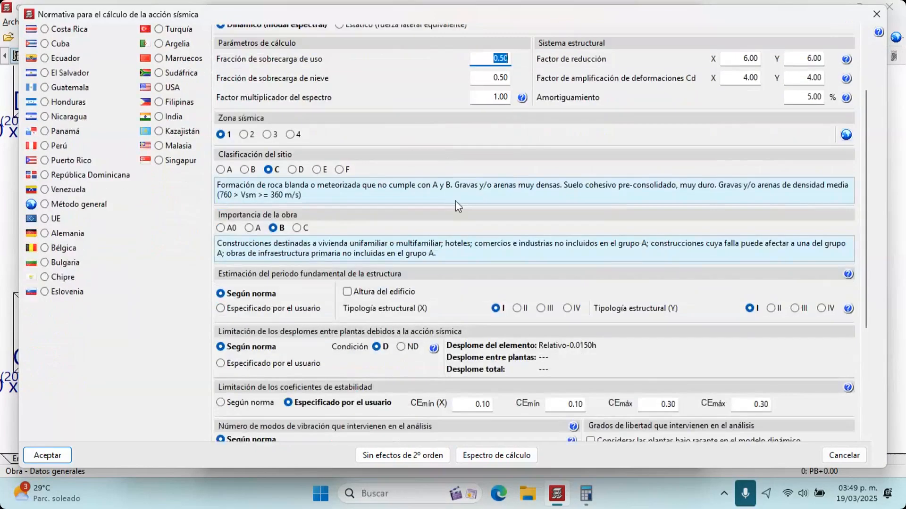
scroll(459, 210, "down", 4)
scroll(461, 218, "up", 3)
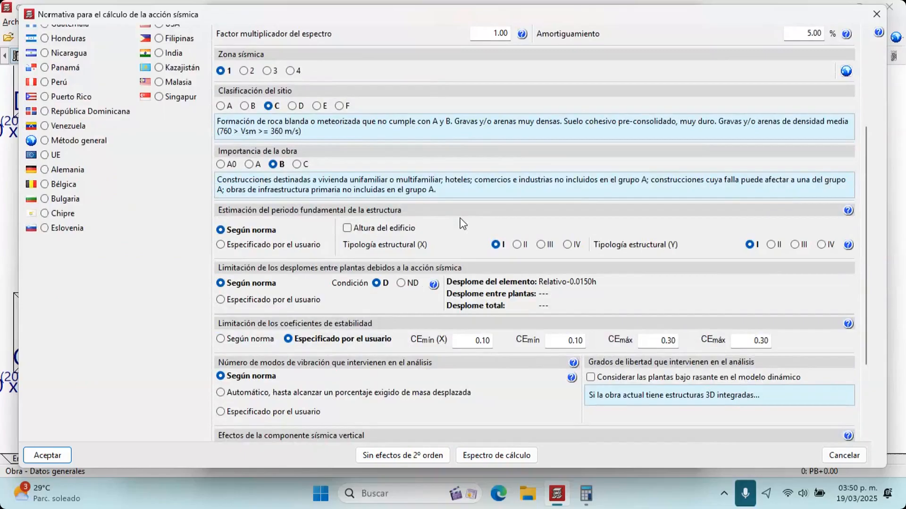
left_click(833, 455)
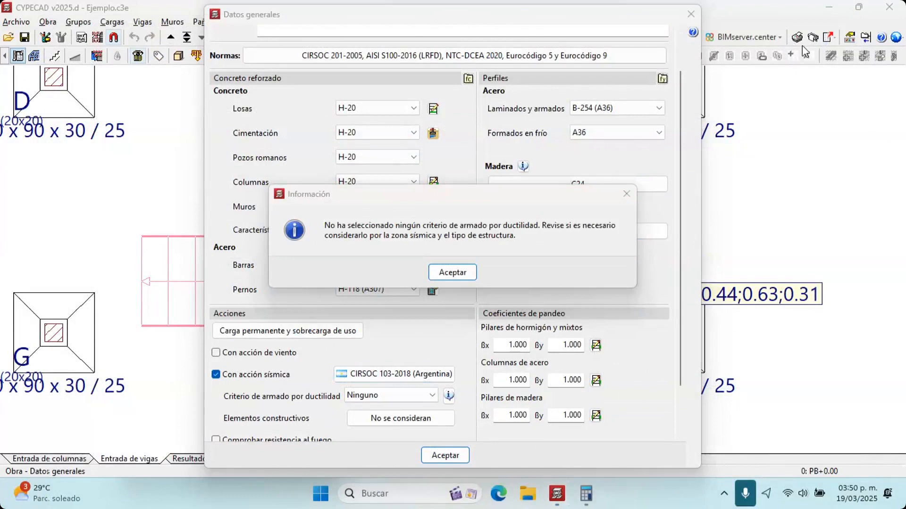
key("Return")
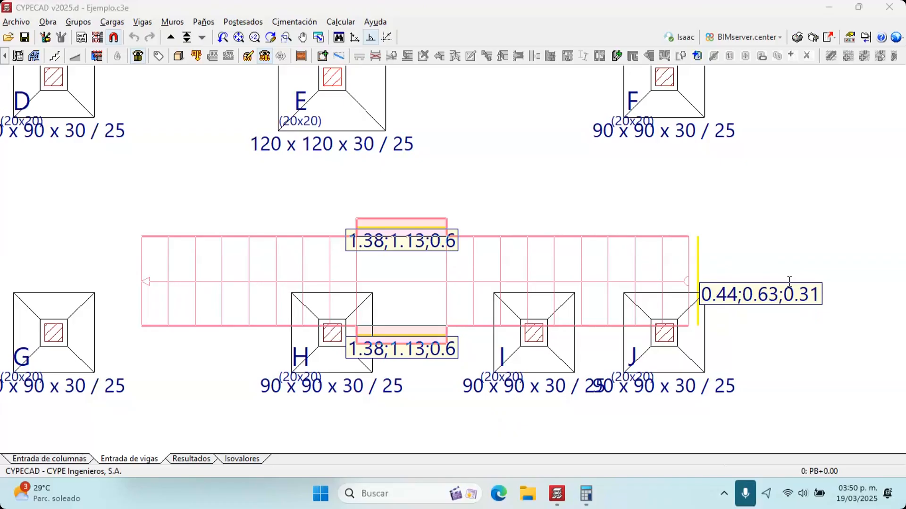
Go up to floor group N1+3.20 and examine the beam entry command with the slab edge type, without placing a beam
left_click(171, 37)
left_click(142, 22)
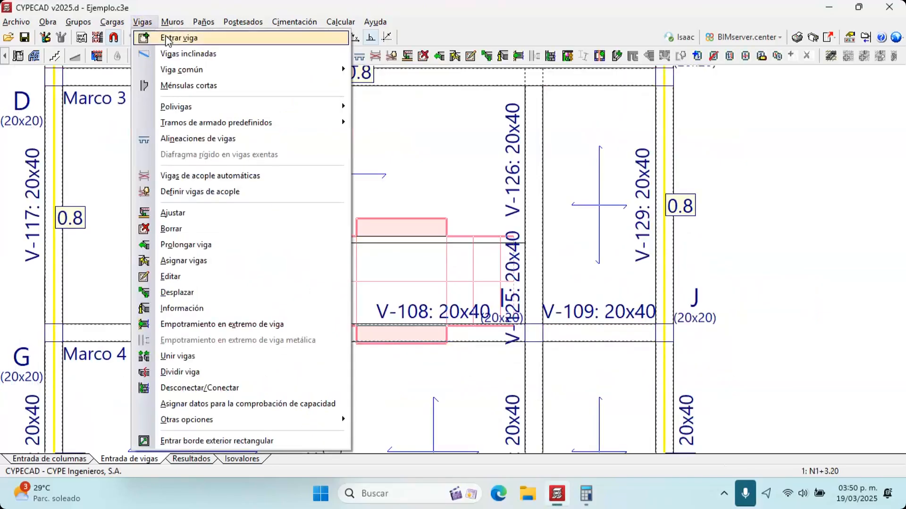
left_click(166, 38)
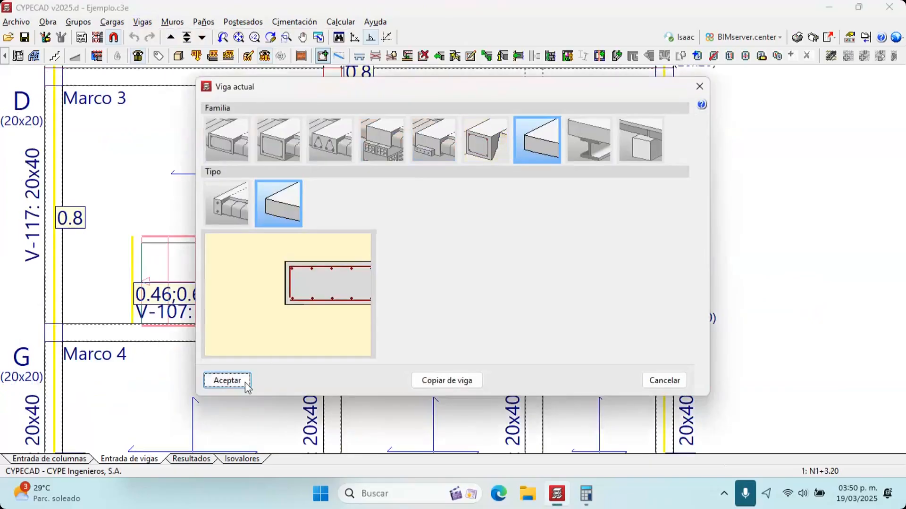
left_click(227, 380)
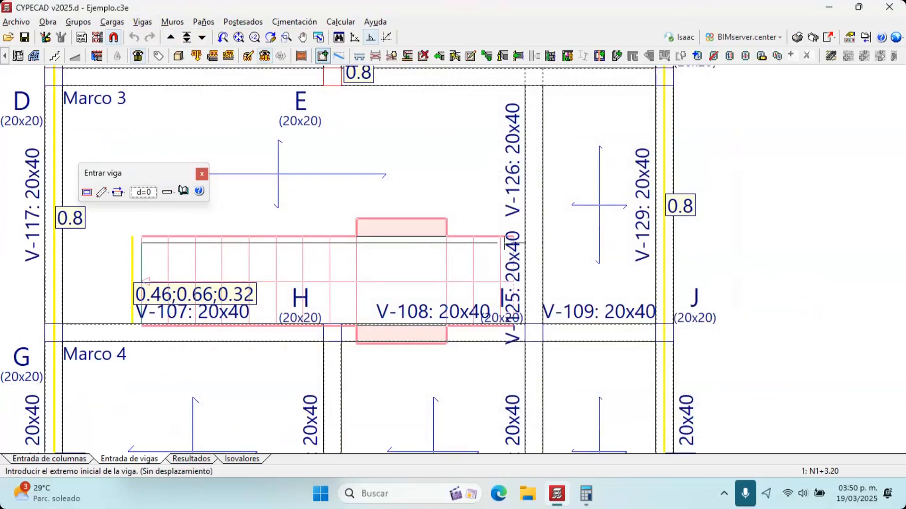
left_click(202, 175)
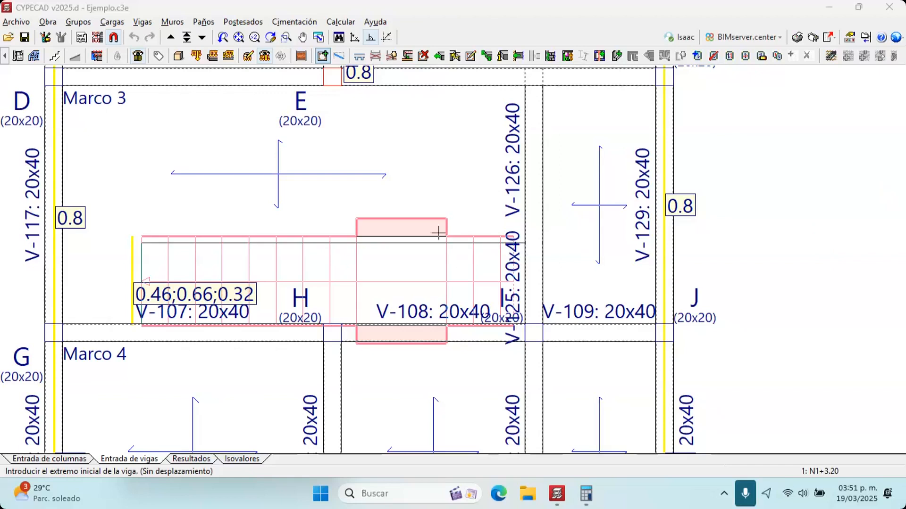
left_click(238, 37)
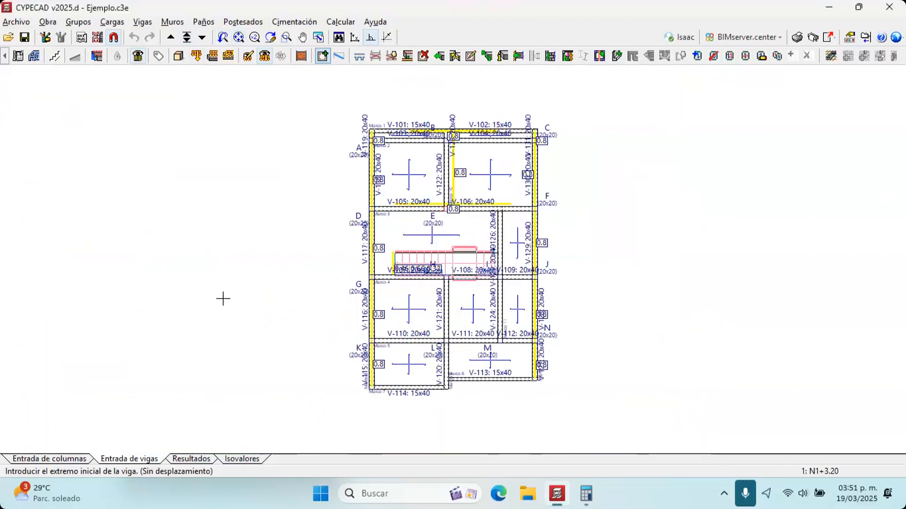
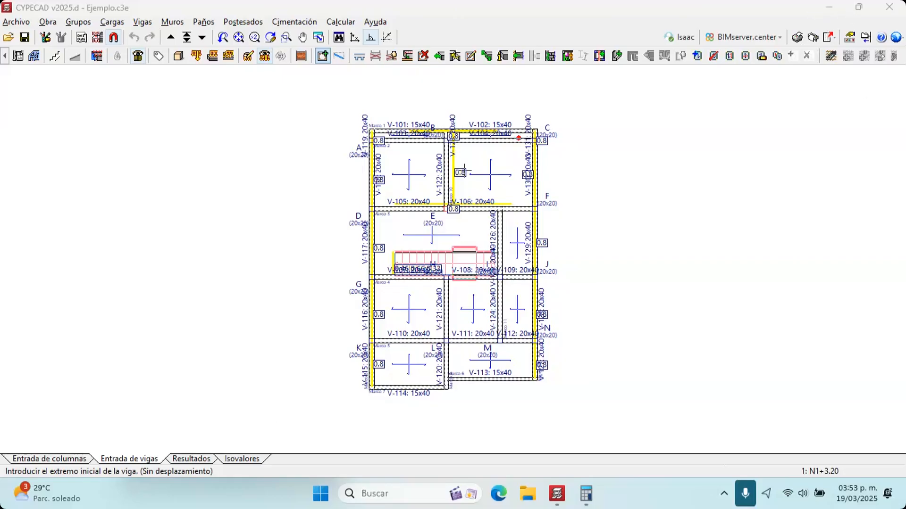
In the results, display the positive and negative moment envelopes for persistent or transitory situations, and examine them along the beam frames of N1+3.20
left_click(188, 458)
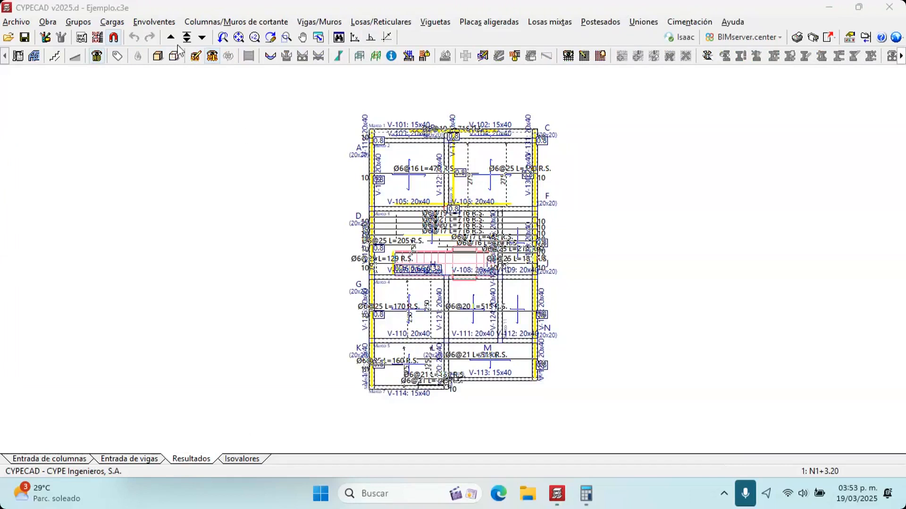
left_click(165, 23)
left_click(174, 38)
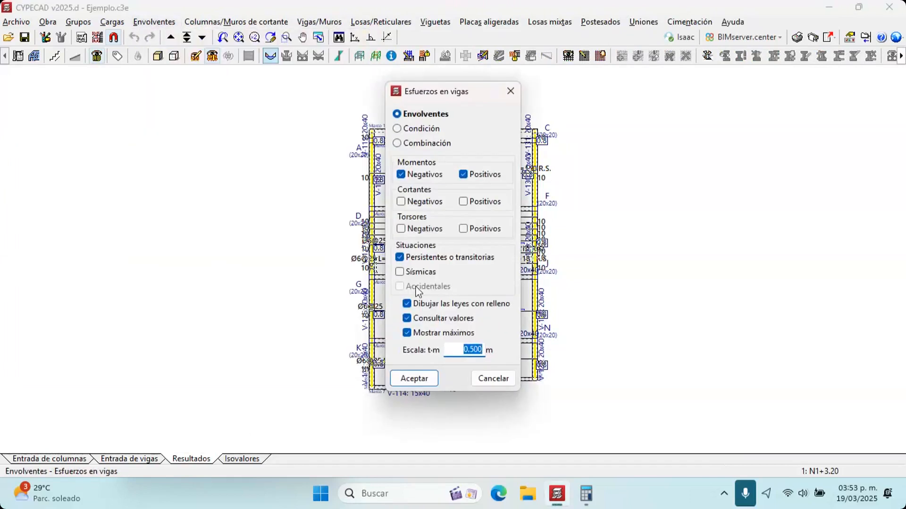
left_click(421, 375)
scroll(412, 234, "up", 5)
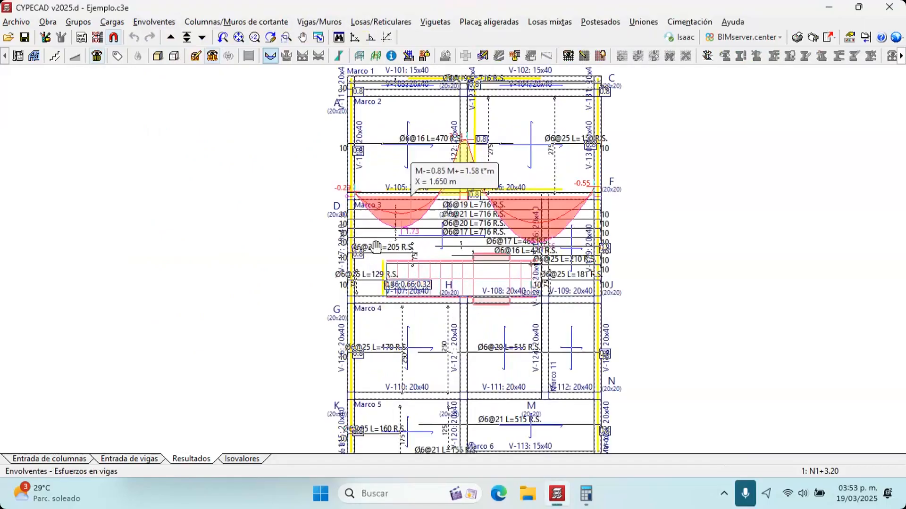
scroll(294, 255, "up", 1)
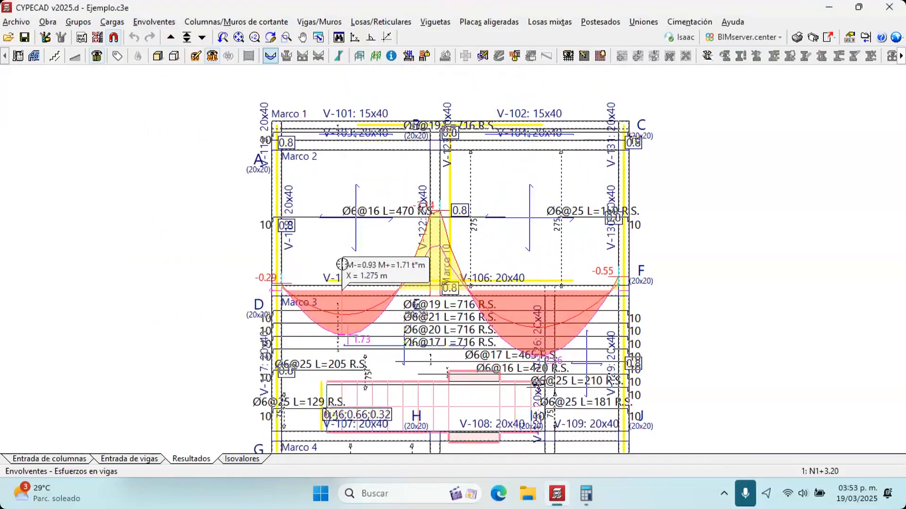
middle_click_drag(323, 274, 332, 163)
middle_click_drag(388, 328, 363, 198)
scroll(413, 291, "down", 1)
middle_click_drag(413, 291, 412, 285)
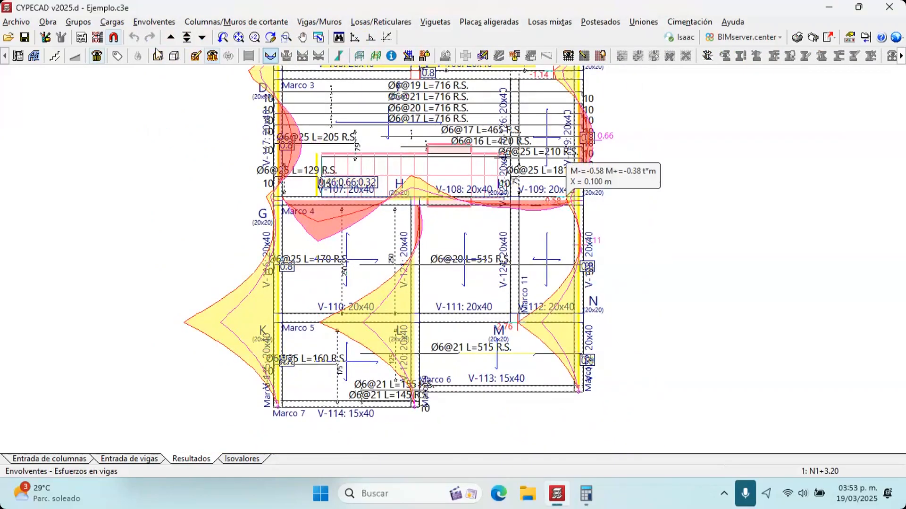
Display the force diagrams of column H for self weight and for a load combination
left_click(155, 21)
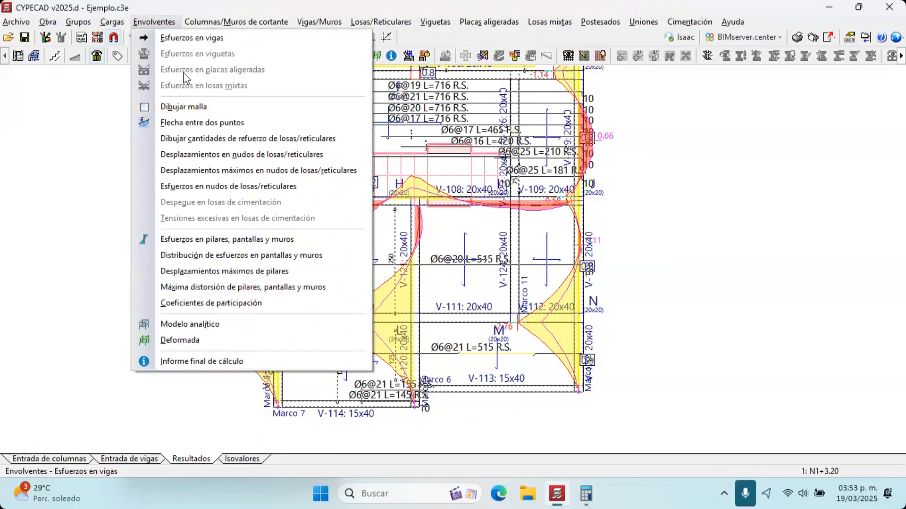
left_click(197, 239)
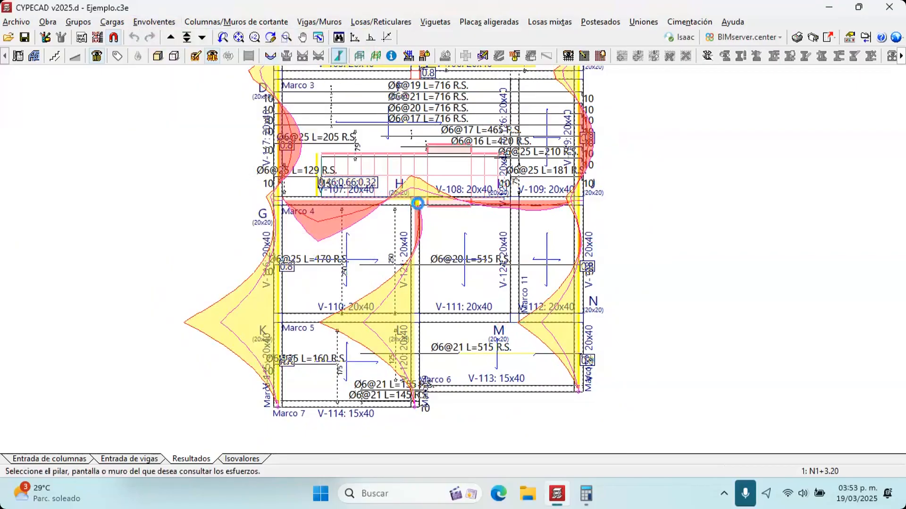
left_click(416, 203)
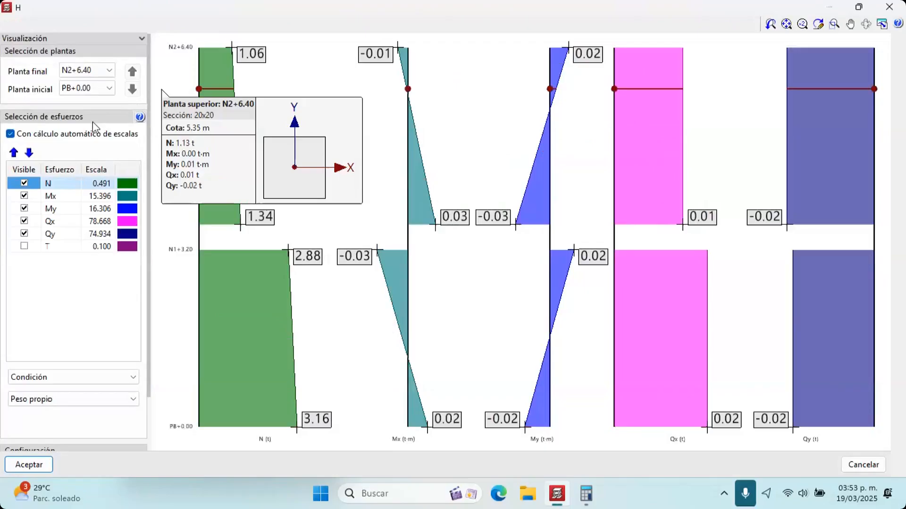
left_click(93, 379)
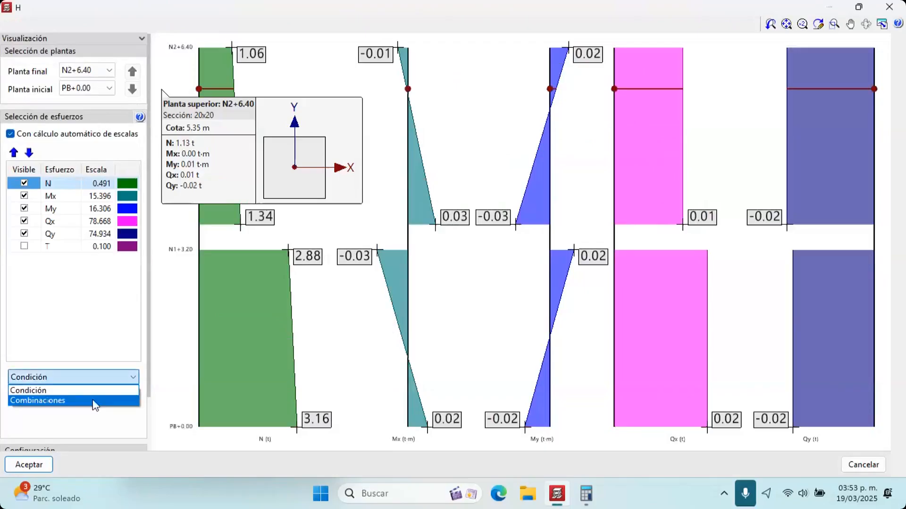
left_click(93, 401)
left_click(93, 401)
left_click(97, 433)
Examine the force diagrams of column H for the single condition Sismo X, Modo 1, and return to the floor plan
left_click(85, 380)
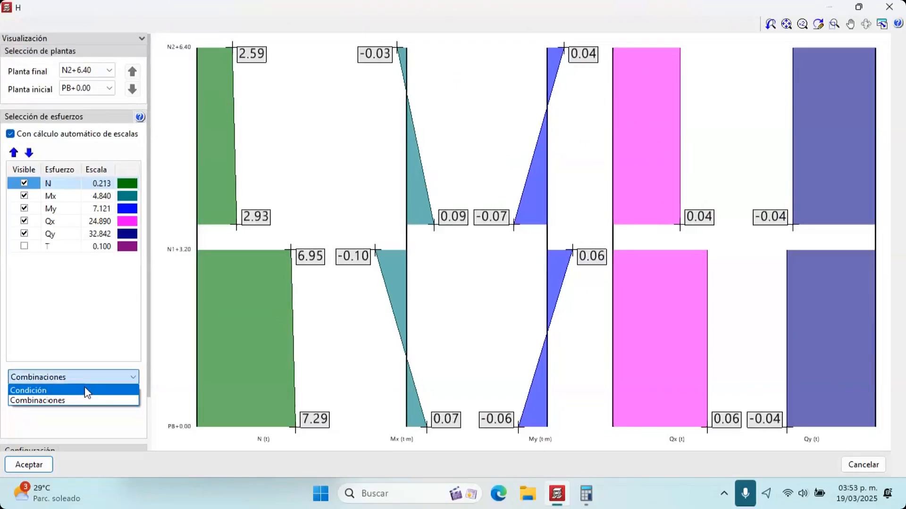
left_click(84, 390)
left_click(75, 399)
left_click(47, 440)
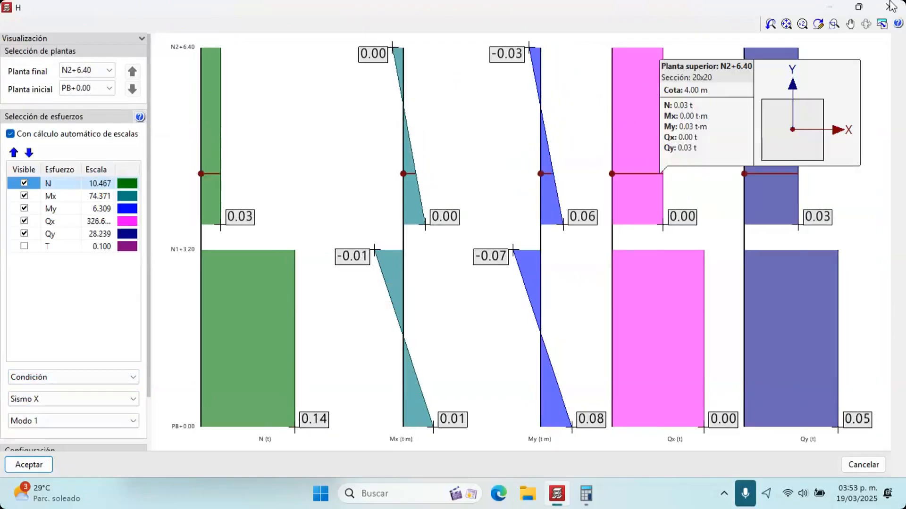
left_click(889, 6)
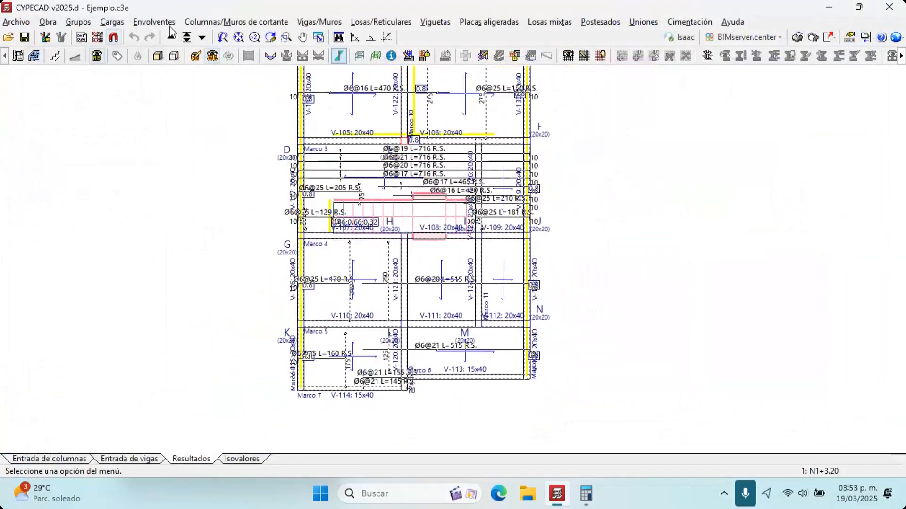
Display the deformed shape of the structure for the displacement combinations PP+CM and PP+CM+Qa
left_click(156, 21)
left_click(189, 361)
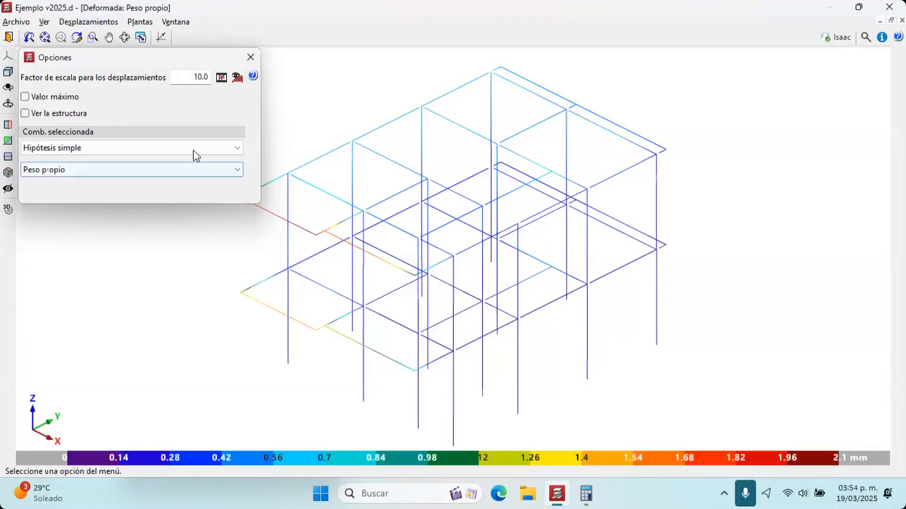
left_click(194, 150)
left_click(160, 170)
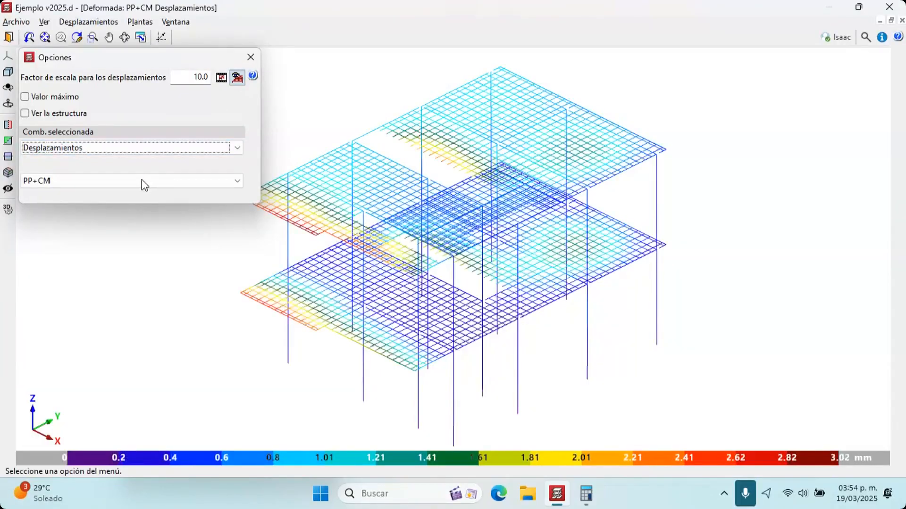
left_click(142, 180)
left_click(133, 204)
View the deformed shape for the simple hypothesis Sismo X, Modo 1, with a displacement scale factor of 100, and close the view
left_click(127, 149)
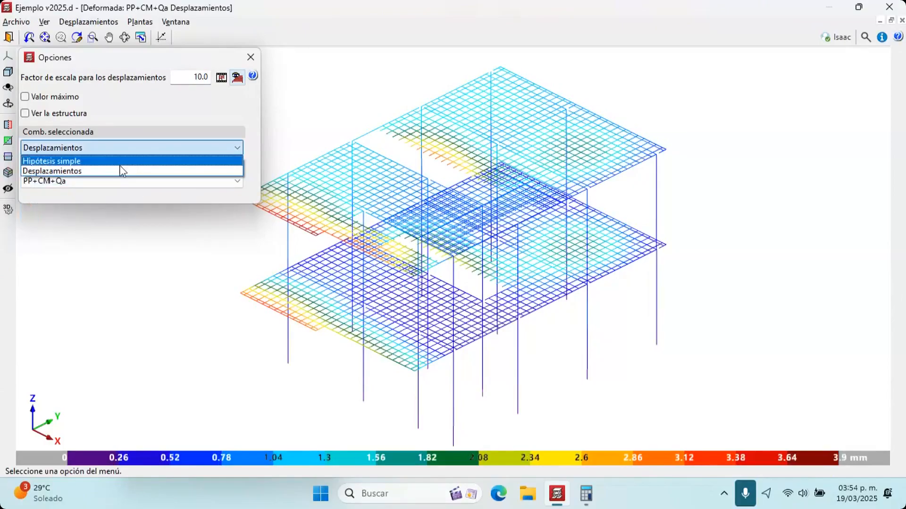
left_click(122, 161)
left_click(122, 170)
left_click(127, 216)
double_click(196, 78)
type("100")
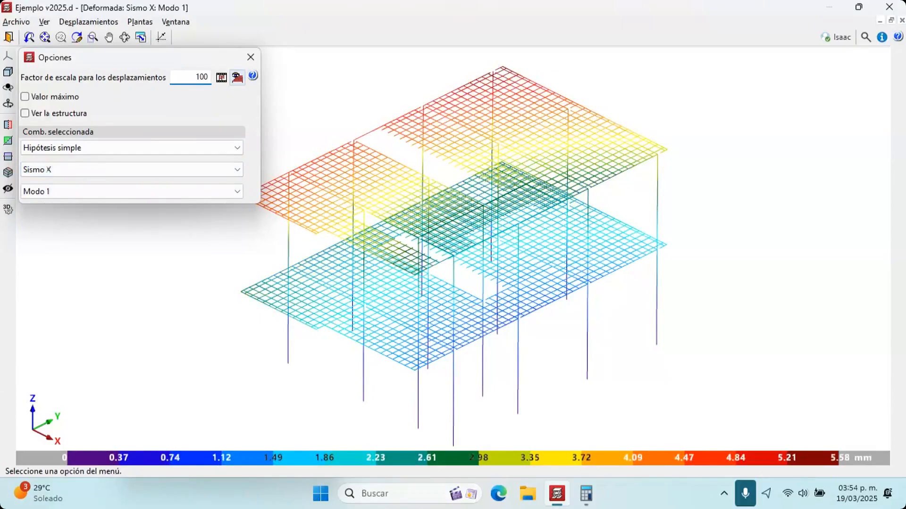
key("Tab")
scroll(606, 193, "down", 2)
left_click(899, 4)
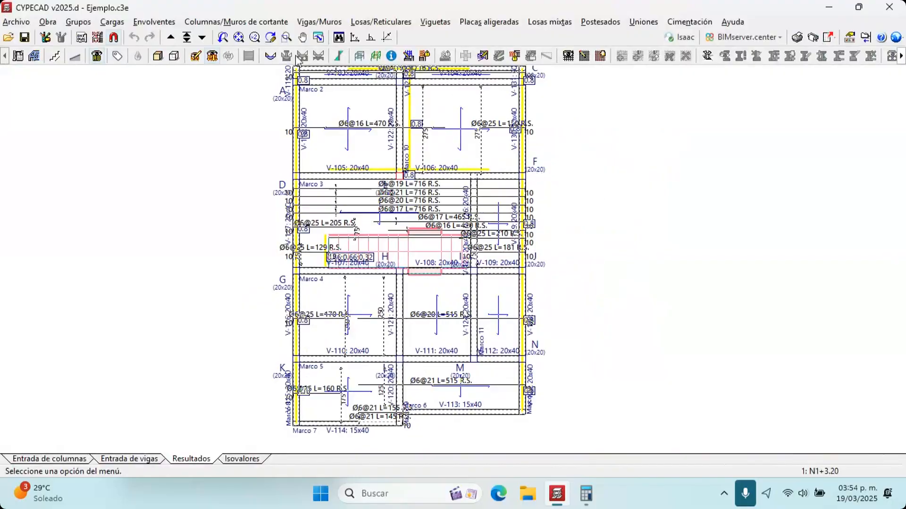
Open column E from the N1+3.20 plan in the column editor to examine its reinforcement and checks
left_click(271, 27)
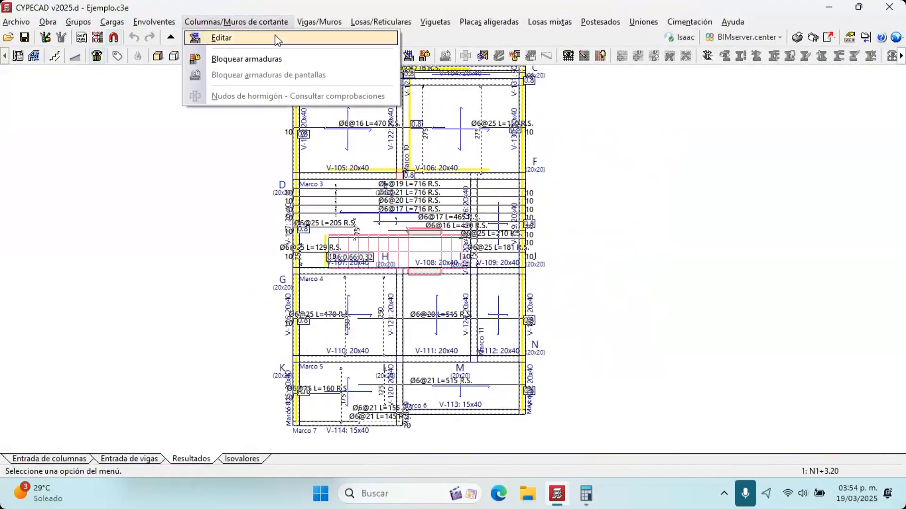
left_click(279, 34)
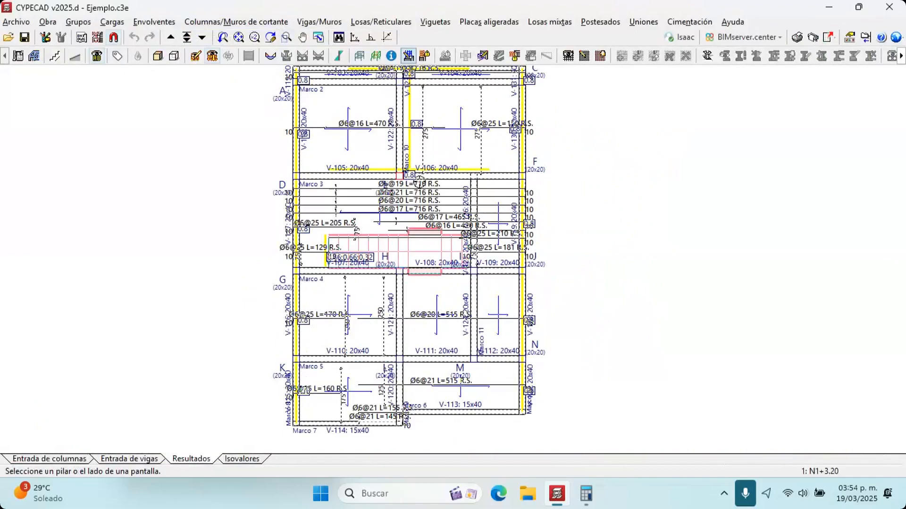
scroll(420, 183, "up", 2)
left_click(380, 278)
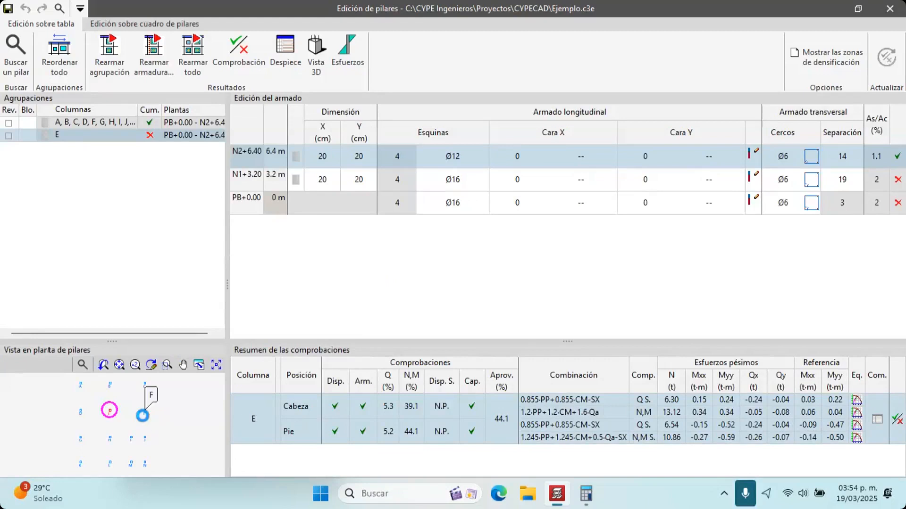
Select the column group starting with A, B, C and examine its check summary at N2+6.40 and N1+3.20, column by column
left_click(106, 125)
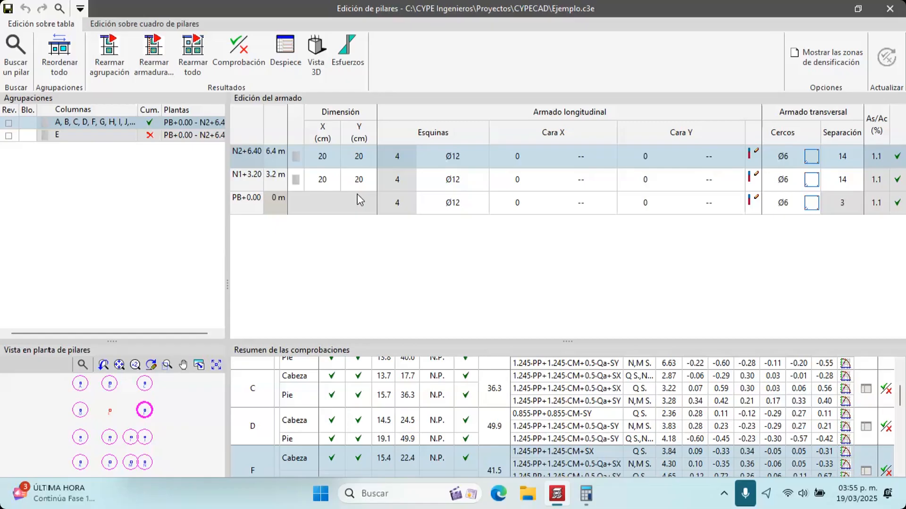
scroll(340, 415, "down", 1)
left_click(252, 401)
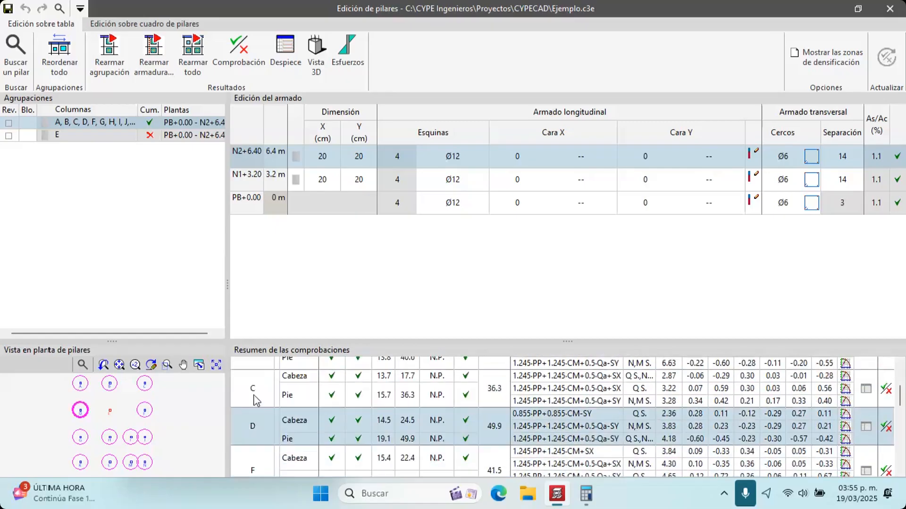
left_click(252, 400)
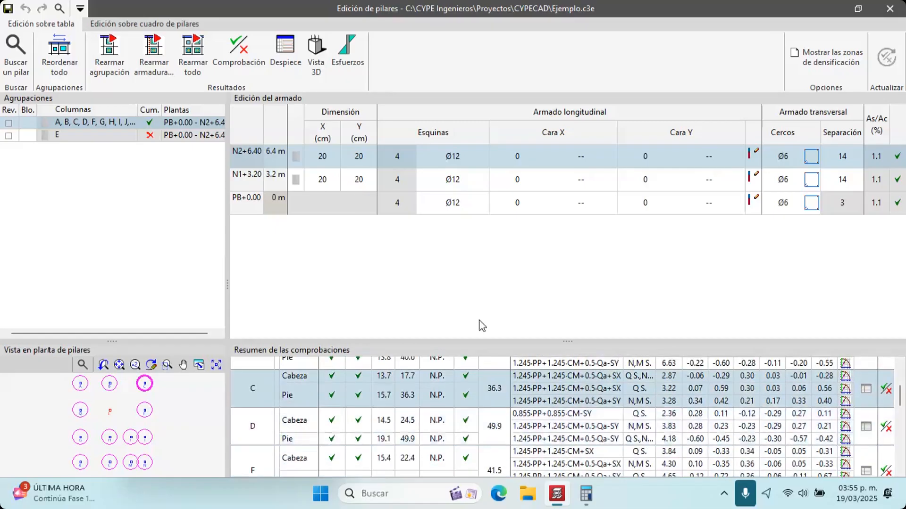
left_click(269, 182)
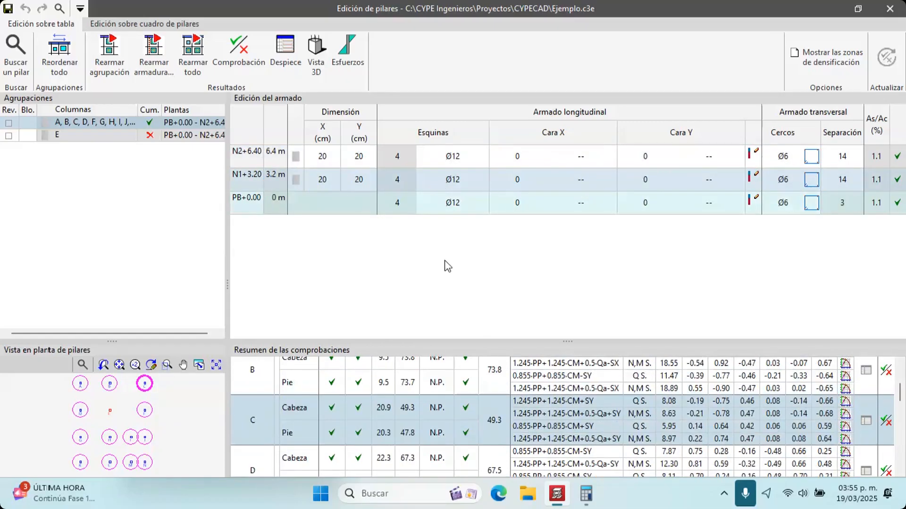
scroll(474, 431, "down", 4)
scroll(474, 430, "down", 2)
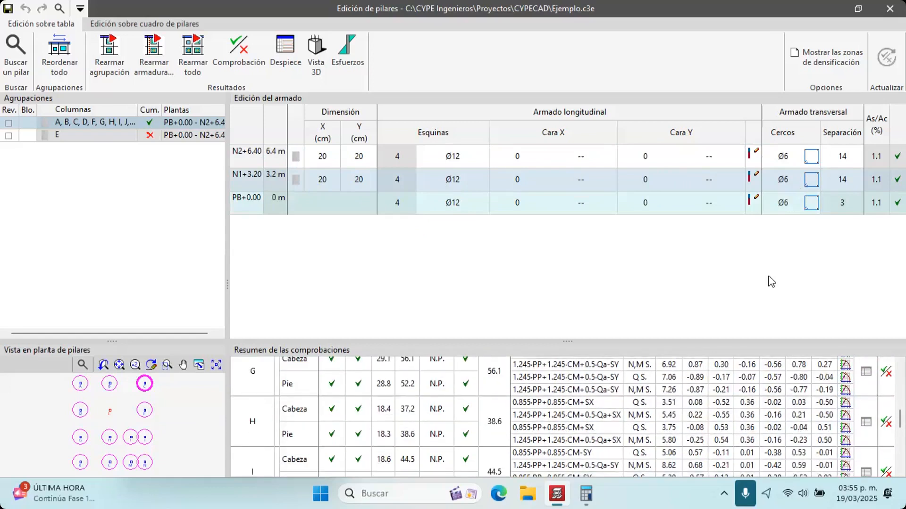
scroll(627, 405, "down", 4)
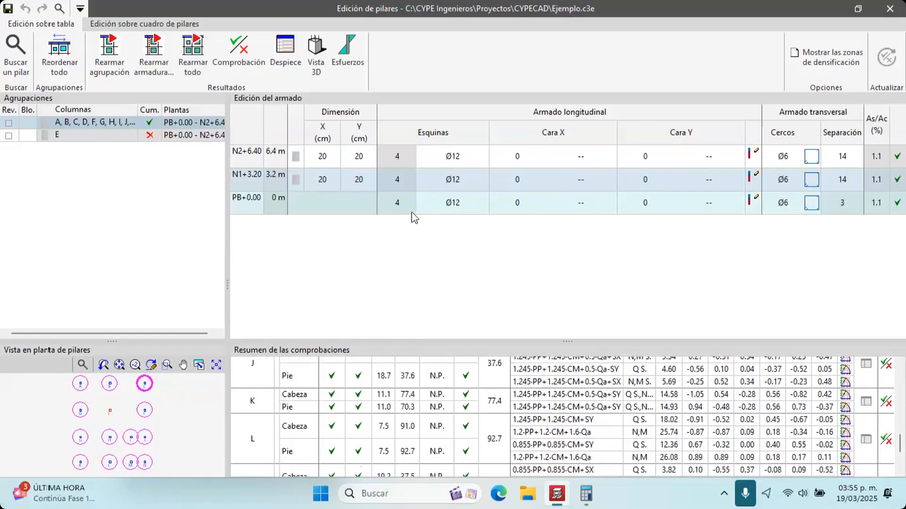
Inspect the corner bar diameter at N1+3.20 without changing it, and examine the reinforcement detail drawing of column C
mouse_move(359, 207)
left_mouse_down()
mouse_move(328, 158)
mouse_move(368, 217)
left_mouse_up()
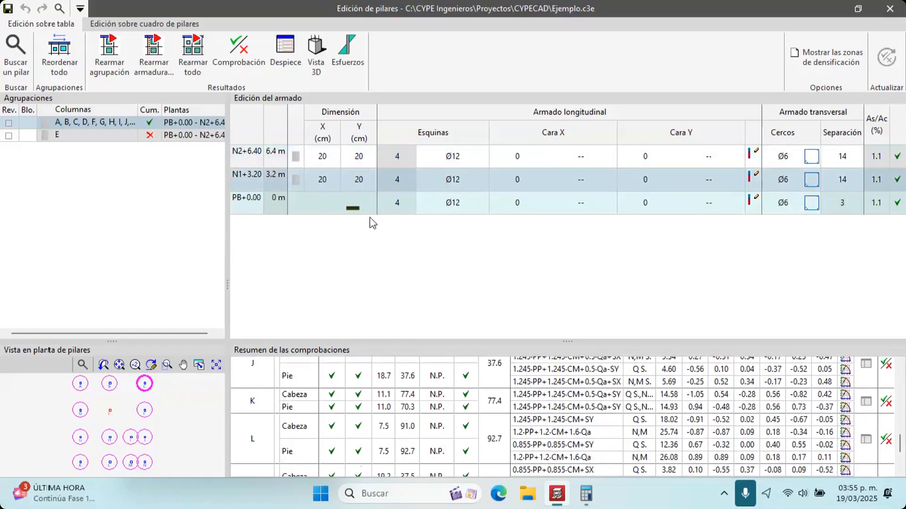
left_click(463, 187)
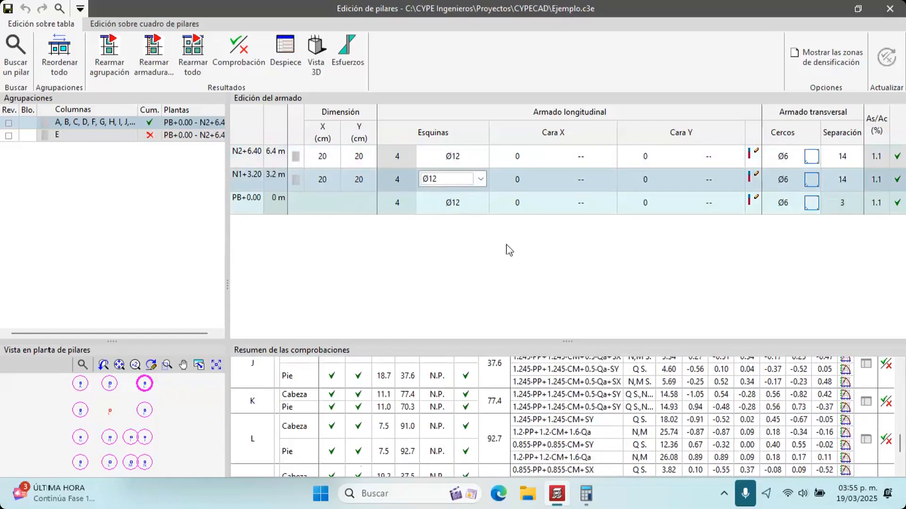
left_click(317, 52)
scroll(479, 200, "up", 3)
scroll(479, 228, "down", 2)
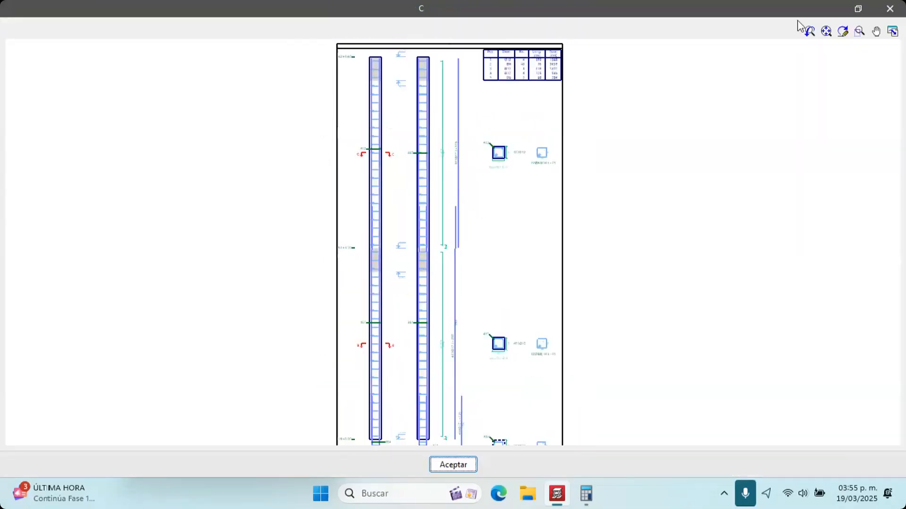
left_click(891, 8)
Select column L in the check summary and open the complete listing of its checks for the N1+3.20 span
scroll(349, 420, "down", 5)
scroll(349, 422, "up", 3)
left_click(269, 409)
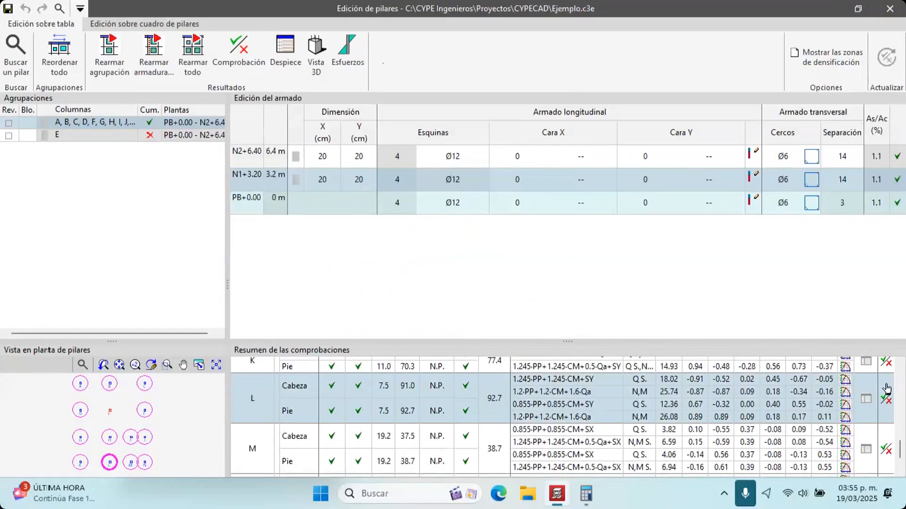
left_click(886, 391)
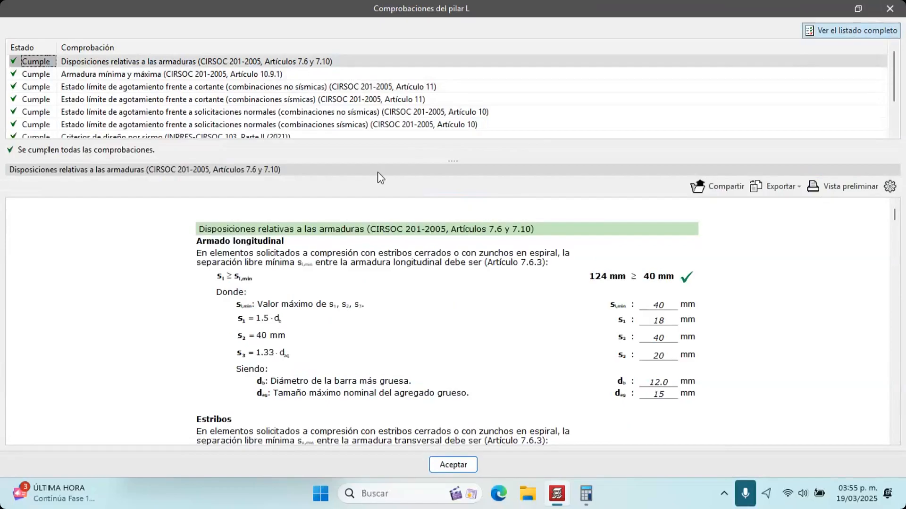
scroll(568, 206, "down", 3)
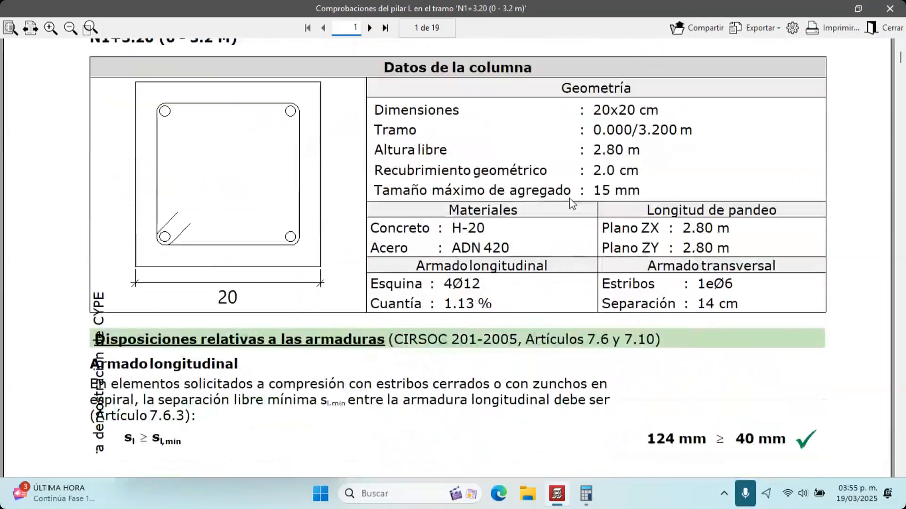
Review column L's geometry, materials and reinforcement data, and the longitudinal bar spacing check to CIRSOC 201-2005, Articles 7.6 and 7.10
scroll(580, 189, "down", 1)
scroll(471, 133, "down", 1)
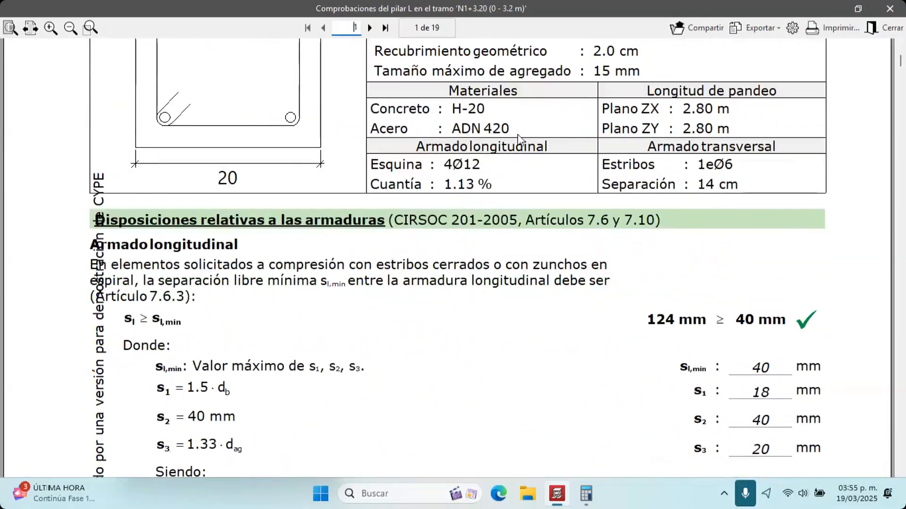
scroll(519, 138, "up", 2)
scroll(485, 220, "down", 2)
scroll(308, 215, "down", 3)
scroll(318, 219, "up", 1)
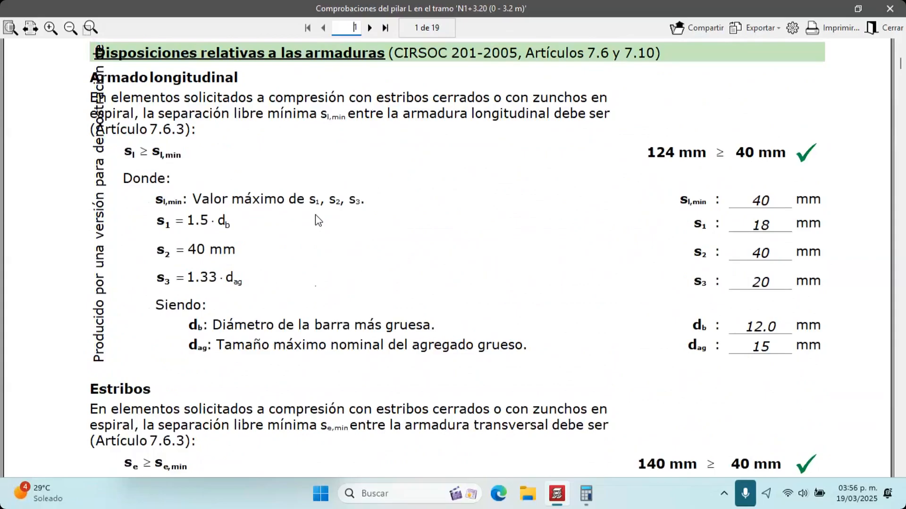
scroll(494, 179, "up", 1)
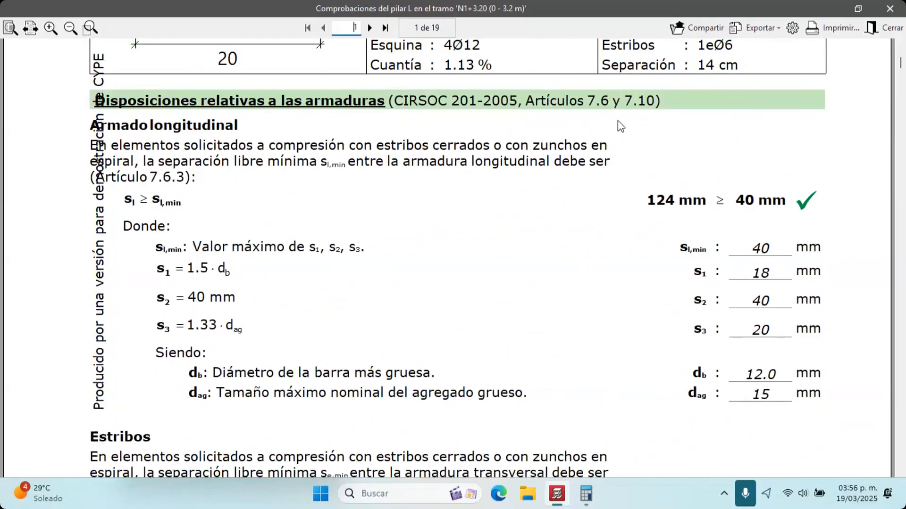
scroll(219, 193, "down", 1)
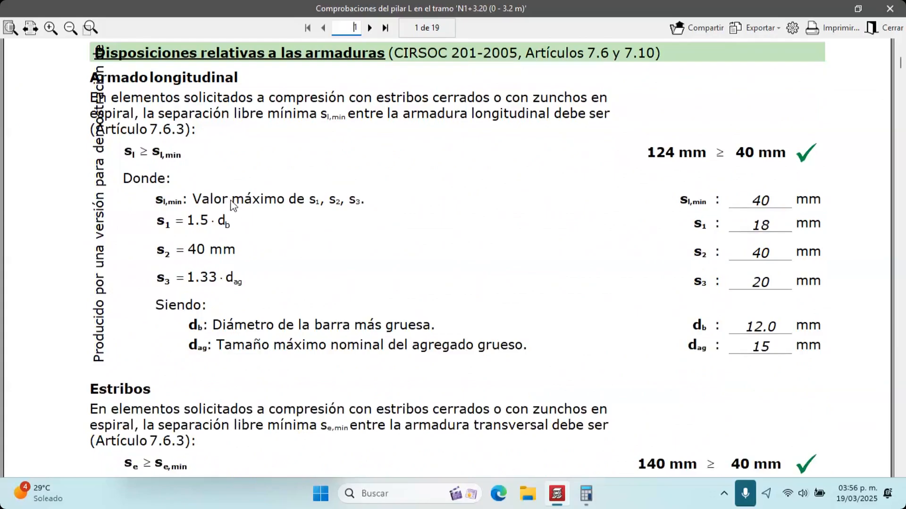
Examine column L's stirrup, minimum and maximum reinforcement and non-seismic shear checks on report pages 2 and 3
scroll(238, 189, "down", 7)
scroll(388, 226, "down", 17)
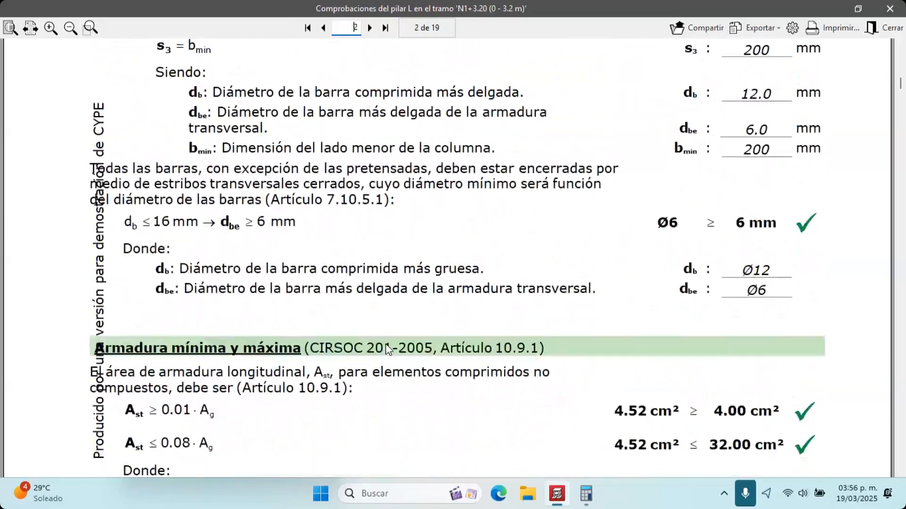
scroll(387, 349, "down", 4)
scroll(272, 156, "down", 11)
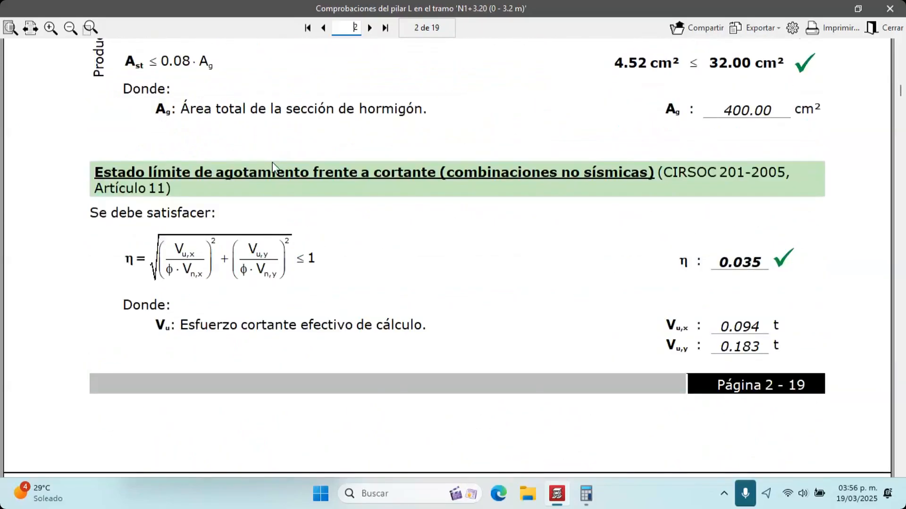
scroll(274, 188, "down", 9)
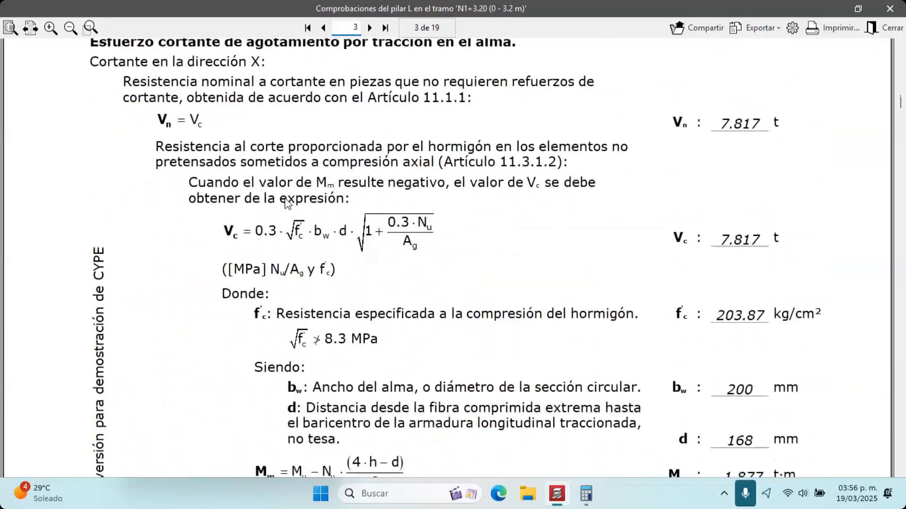
scroll(293, 202, "up", 3)
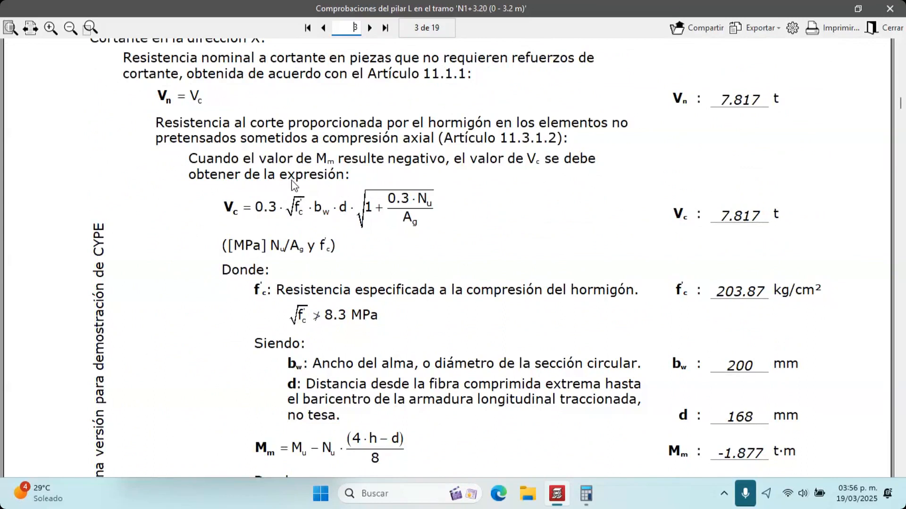
Skim the rest of column L's checks report through to the seismic design criteria on page 19
scroll(292, 184, "down", 17)
scroll(402, 276, "down", 8)
left_click_drag(902, 134, 803, 396)
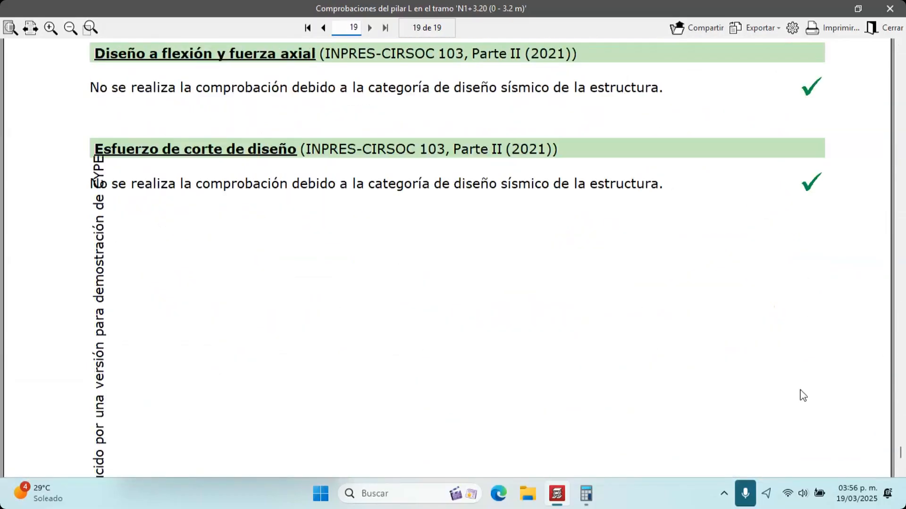
scroll(803, 395, "up", 5)
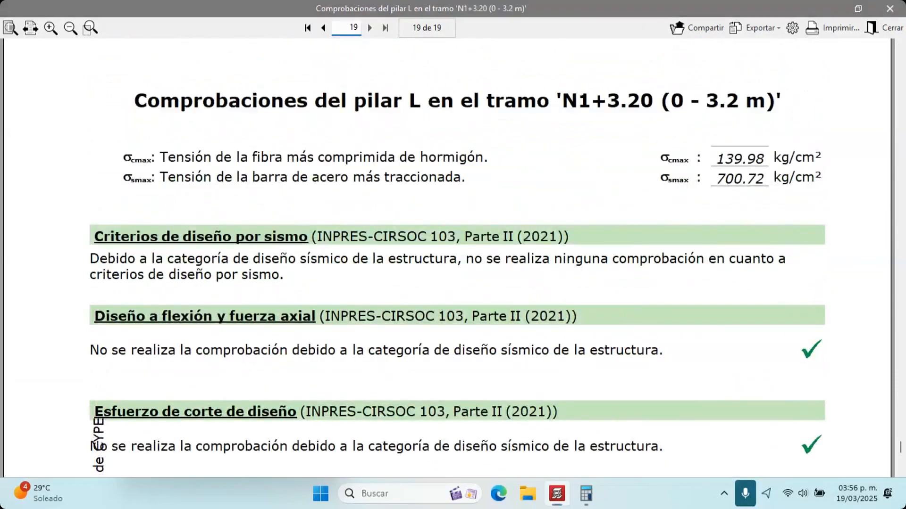
Look at the report's export formats, including PDF, and its settings, and close column L's report and checks
left_click(755, 28)
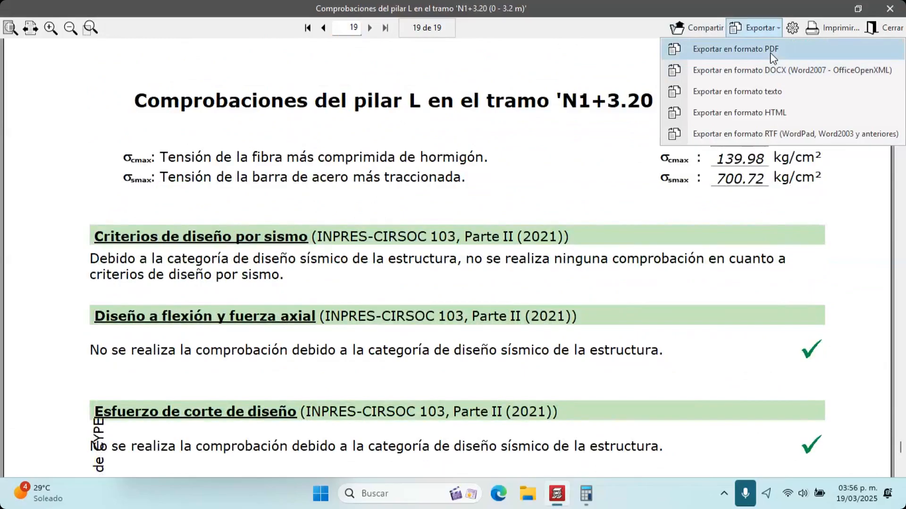
left_click(769, 52)
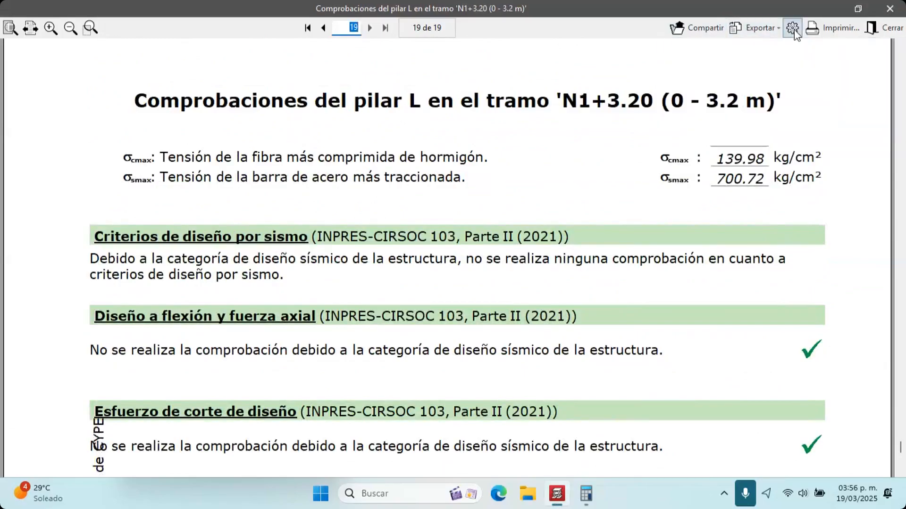
left_click(792, 30)
left_click(653, 117)
left_click(891, 6)
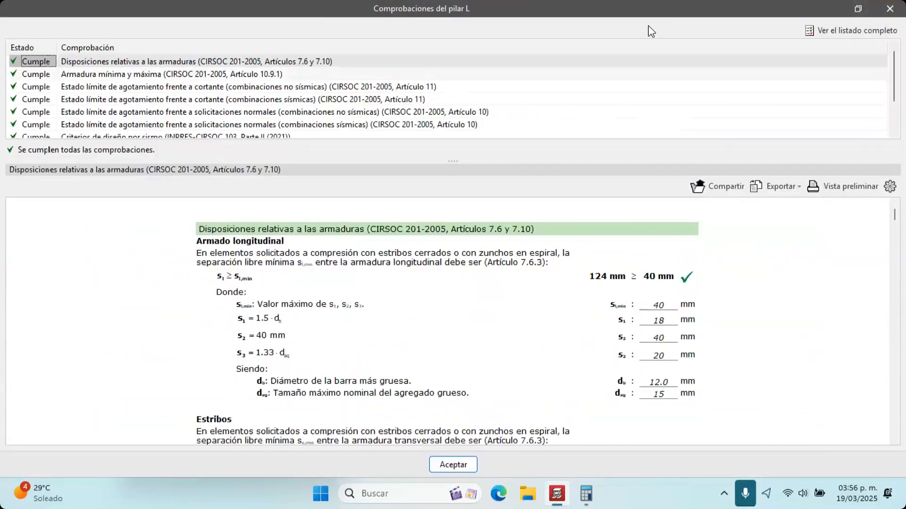
left_click(890, 8)
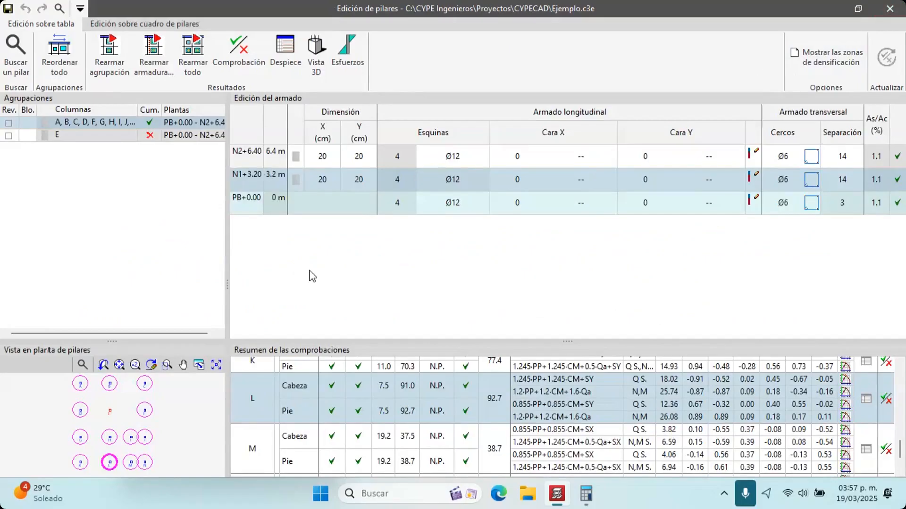
Select columns M, N and J in the check summary to locate them and compare their results at N1+3.20
scroll(328, 401, "down", 1)
left_click(263, 404)
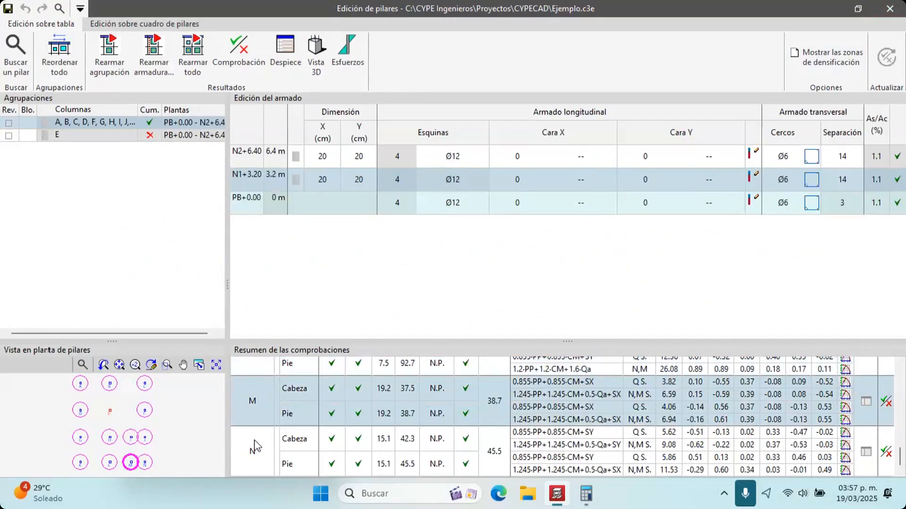
left_click(255, 447)
scroll(263, 418, "up", 3)
left_click(262, 399)
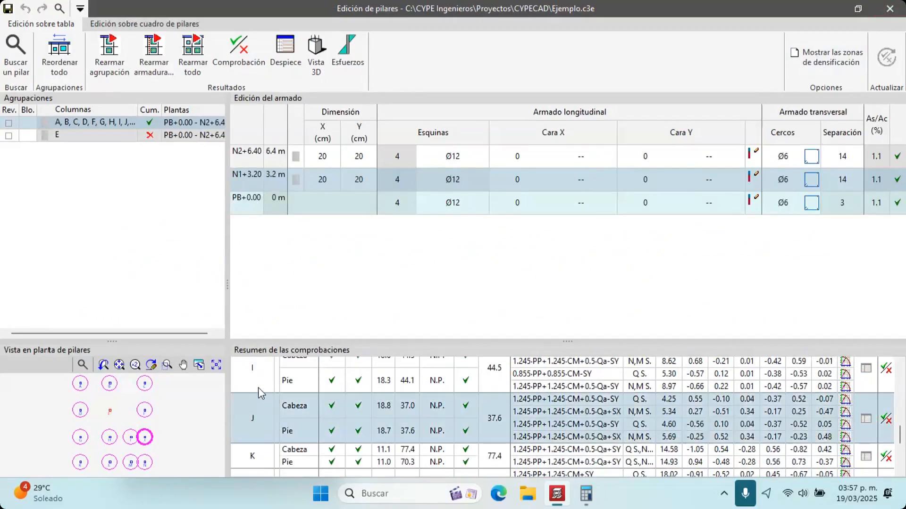
Add 2 Ø12 bars on both the X and Y faces of column E at N1+3.20
left_click(110, 411)
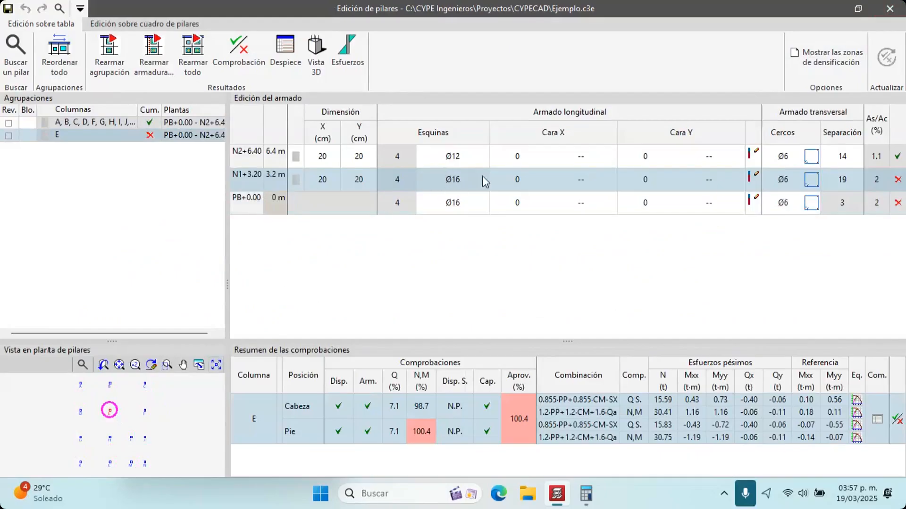
left_click(531, 188)
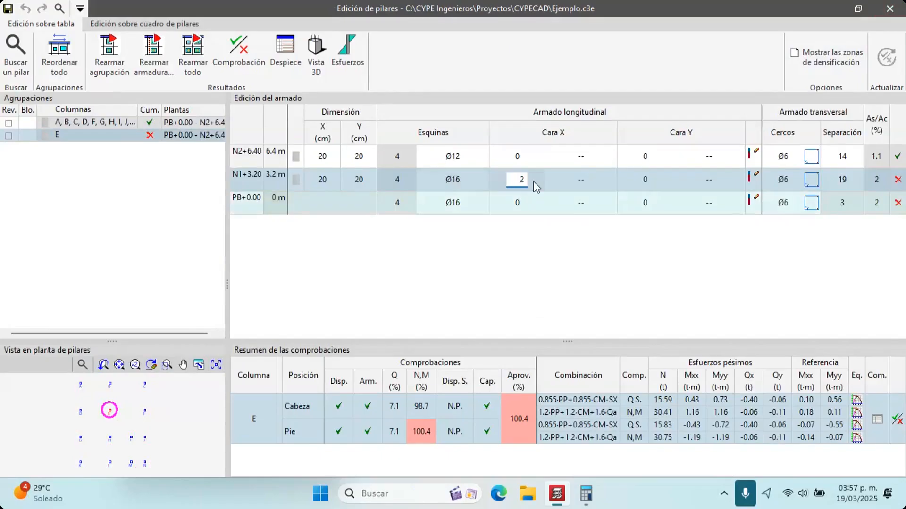
key("Tab")
key("Tab")
type("2")
key("Tab")
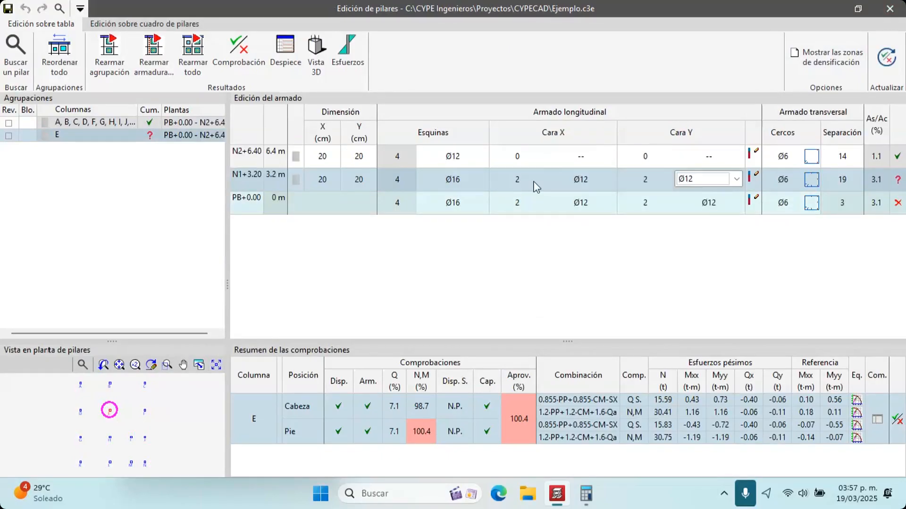
key("Tab")
key("Tab")
key("Tab")
key("Tab")
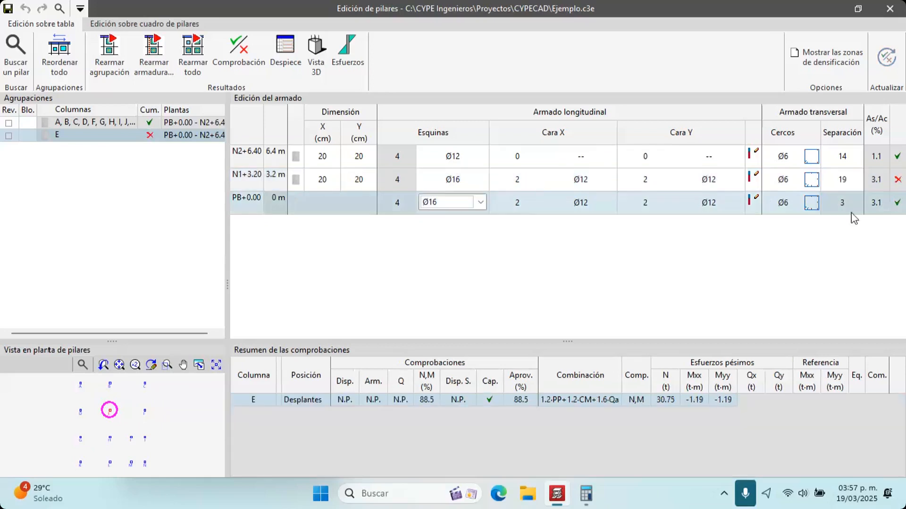
Open column E's checks at N1+3.20 and examine the reinforcement arrangement requirements, including the vertical stirrup spacing of Article 7.10.5.2
left_click(867, 179)
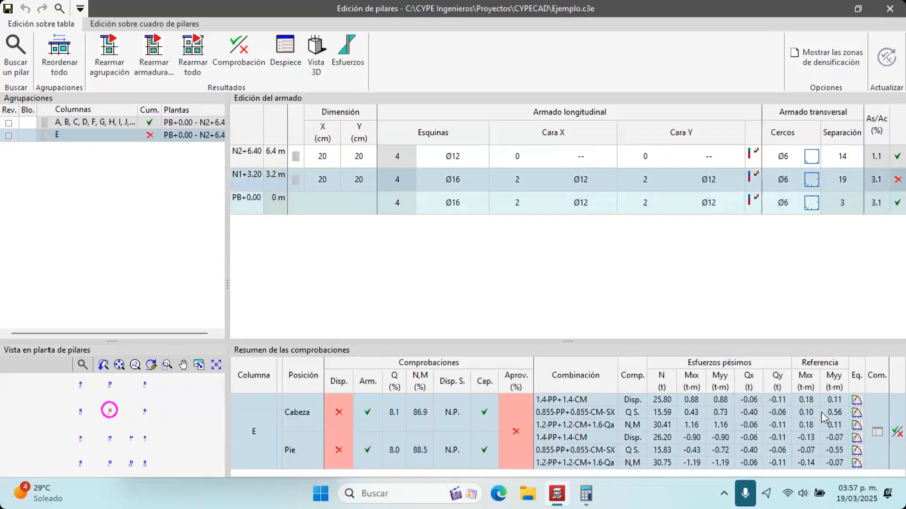
left_click(893, 433)
scroll(613, 349, "down", 4)
scroll(616, 362, "down", 3)
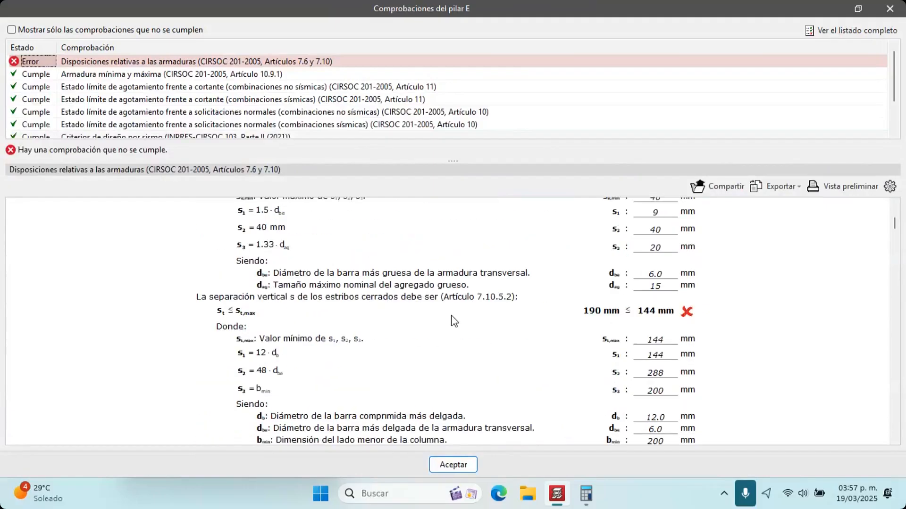
Close the checks and set column E's stirrup spacing at N1+3.20 to 14 cm
left_click(890, 8)
double_click(842, 179)
type("14")
key("Return")
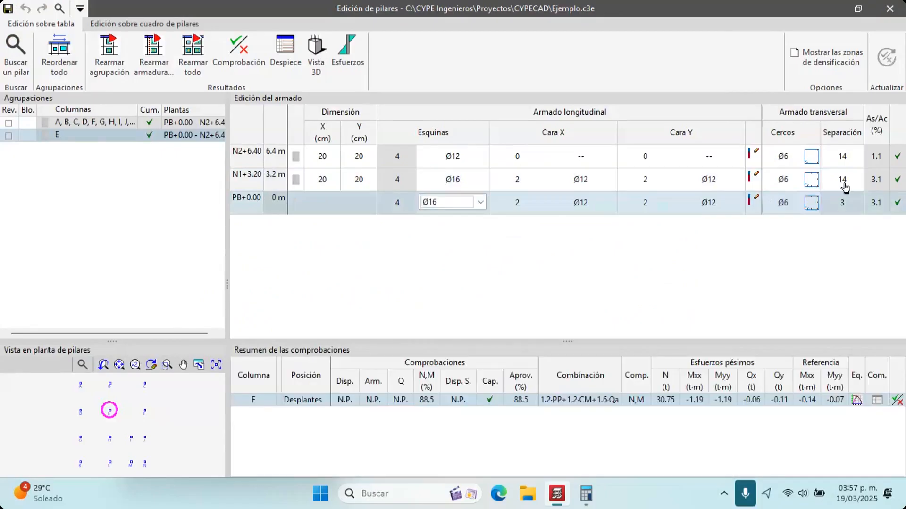
View the reinforcement detail drawing of column E and leave the column editor
left_click(285, 51)
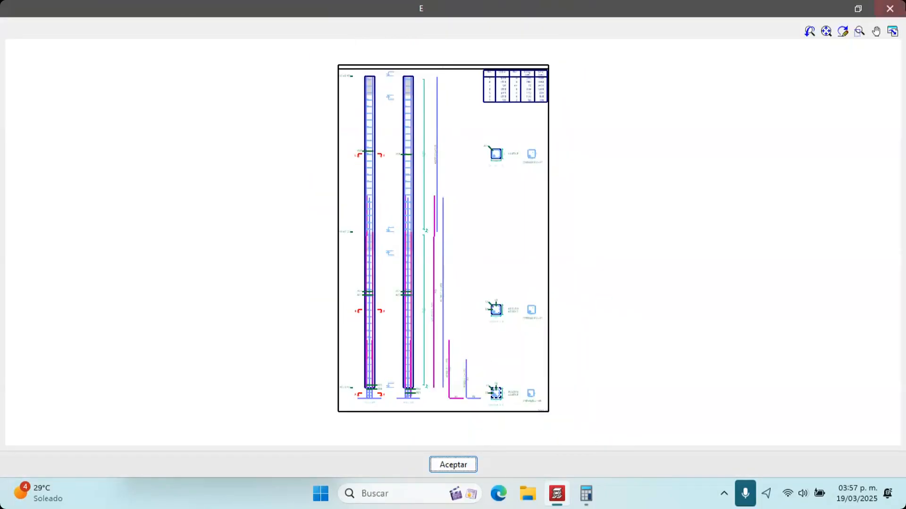
key("Return")
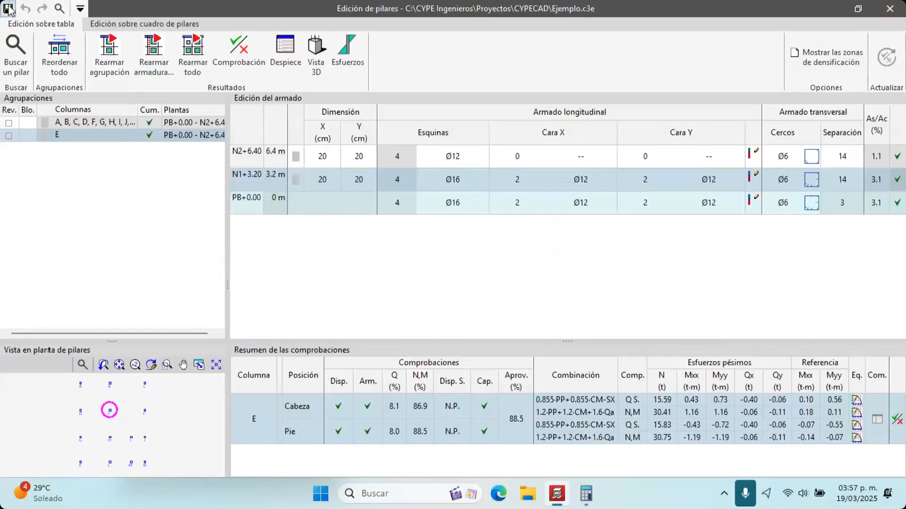
left_click(890, 9)
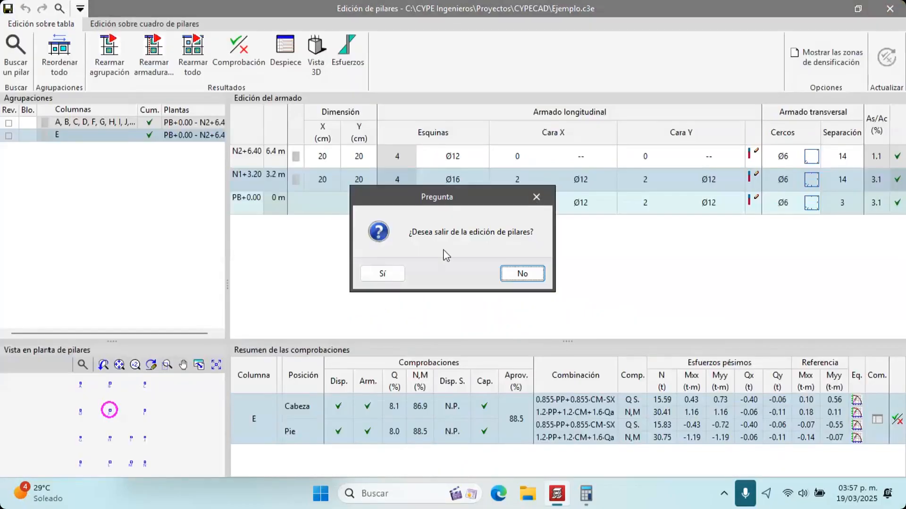
left_click(382, 274)
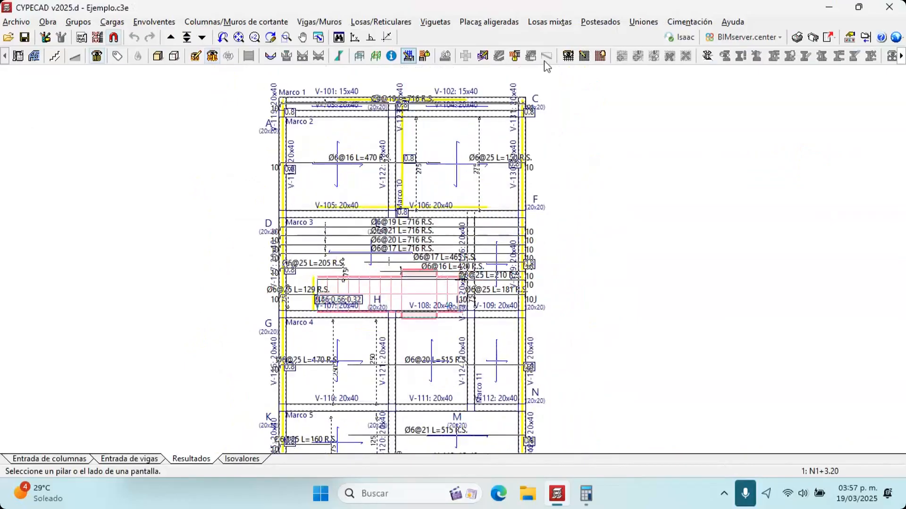
Open Marco 3 on floor N1+3.20 for beam reinforcement editing and enlarge the reinforcement area graph
left_click(483, 57)
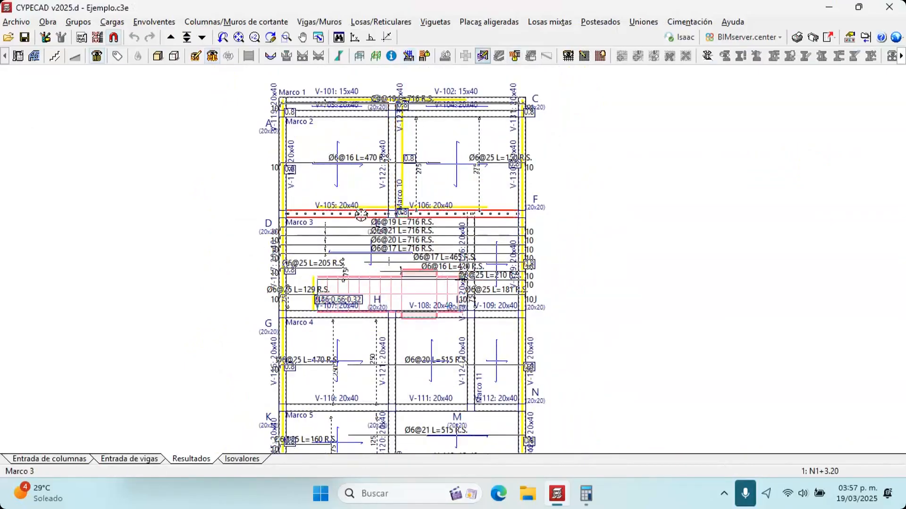
left_click(370, 240)
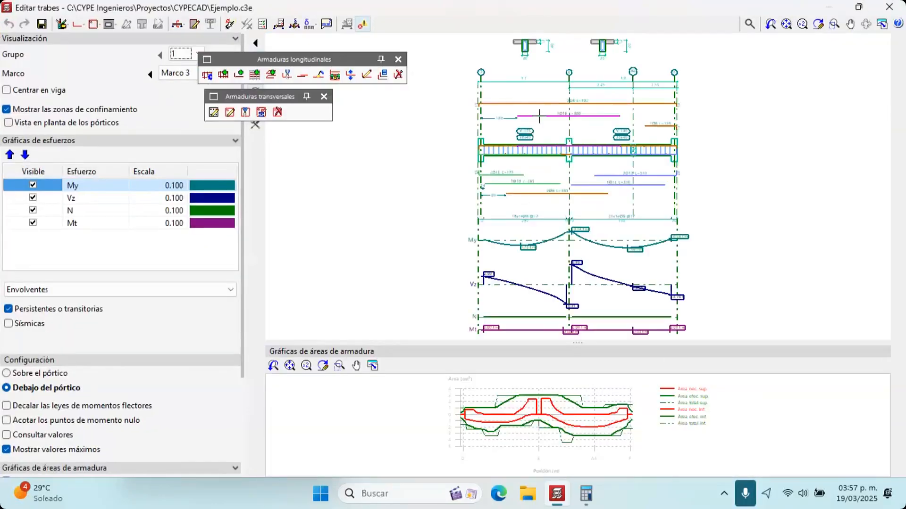
scroll(524, 187, "up", 2)
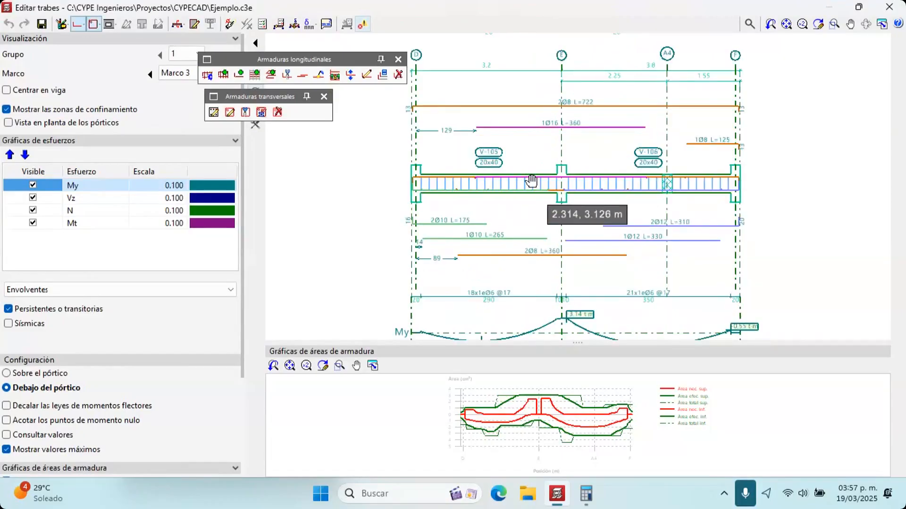
scroll(573, 203, "down", 1)
left_click_drag(580, 232, 580, 226)
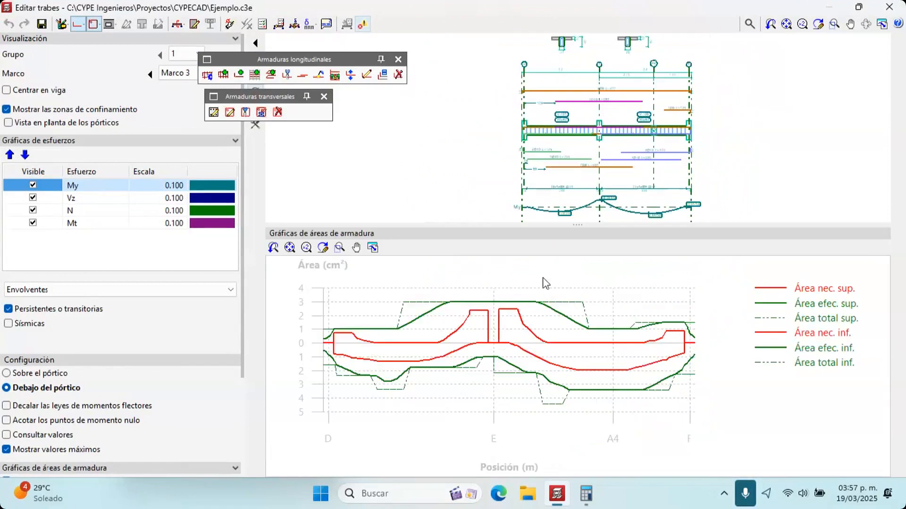
Compare the required, effective and total reinforcement areas along Marco 3 with the bars drawn for beams V-105 and V-106
scroll(482, 326, "up", 2)
scroll(482, 326, "up", 2)
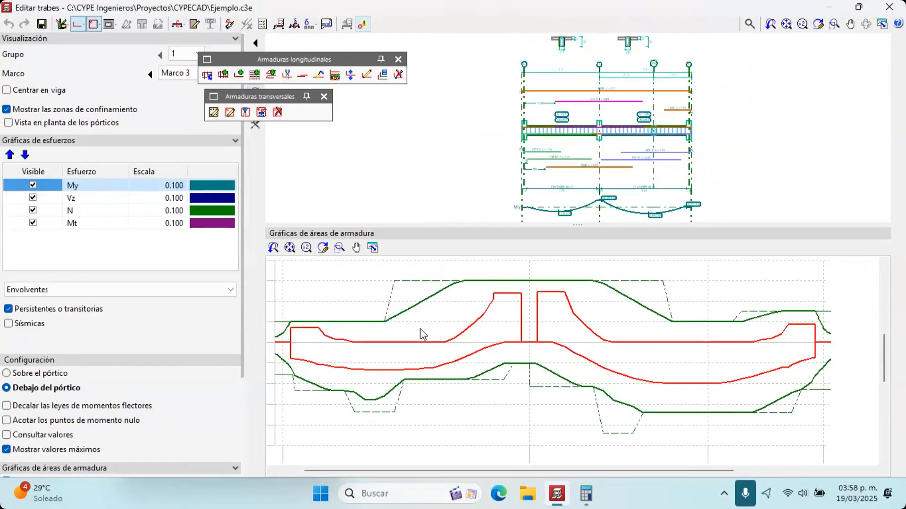
middle_click_drag(457, 303, 479, 295)
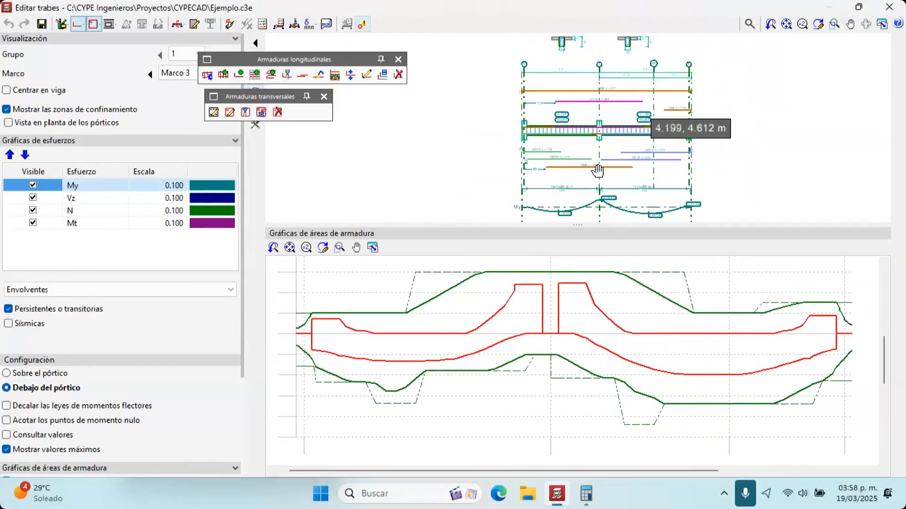
scroll(535, 114, "up", 1)
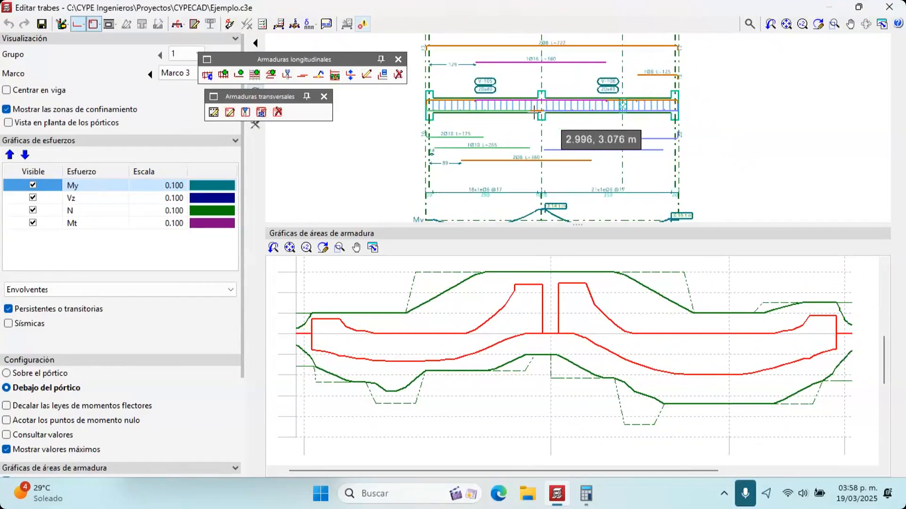
scroll(535, 114, "up", 2)
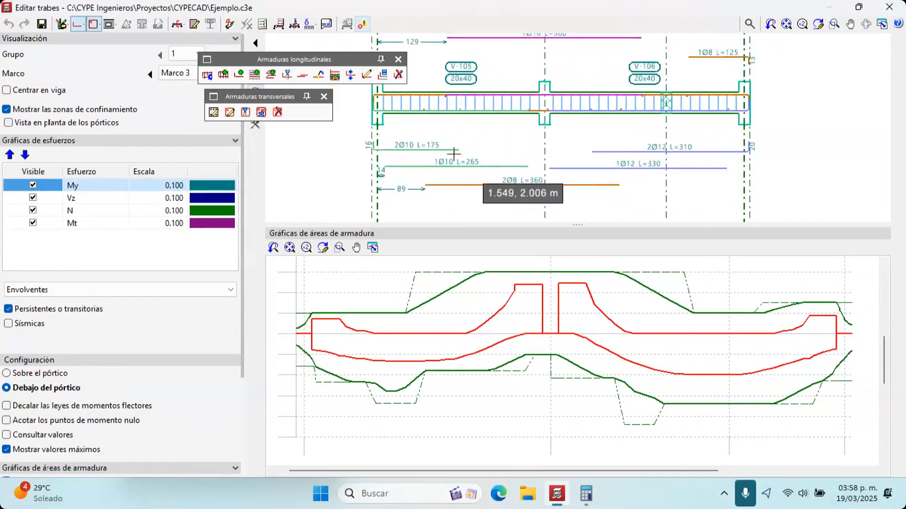
Try deleting the 1Ø10 L=265 bottom bar from beam V-105 to see its effect on the area graph, and undo the deletion
left_click(399, 74)
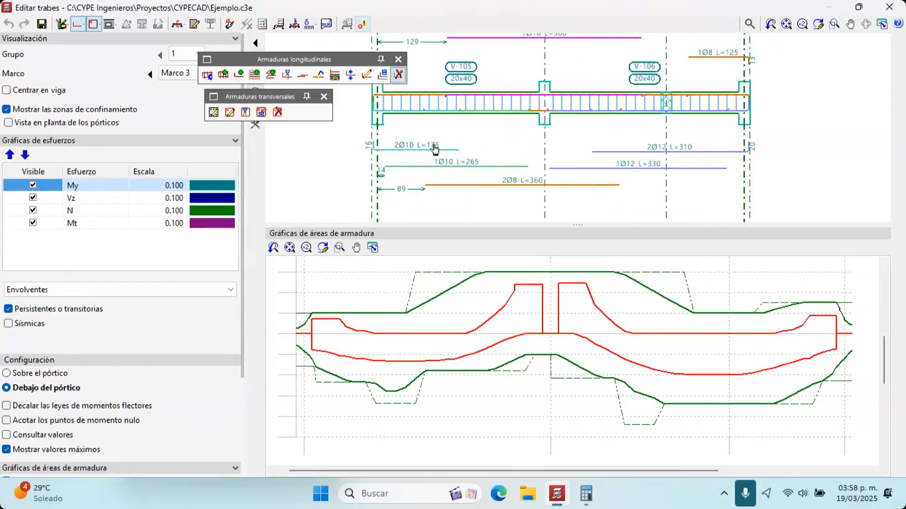
scroll(455, 175, "down", 3)
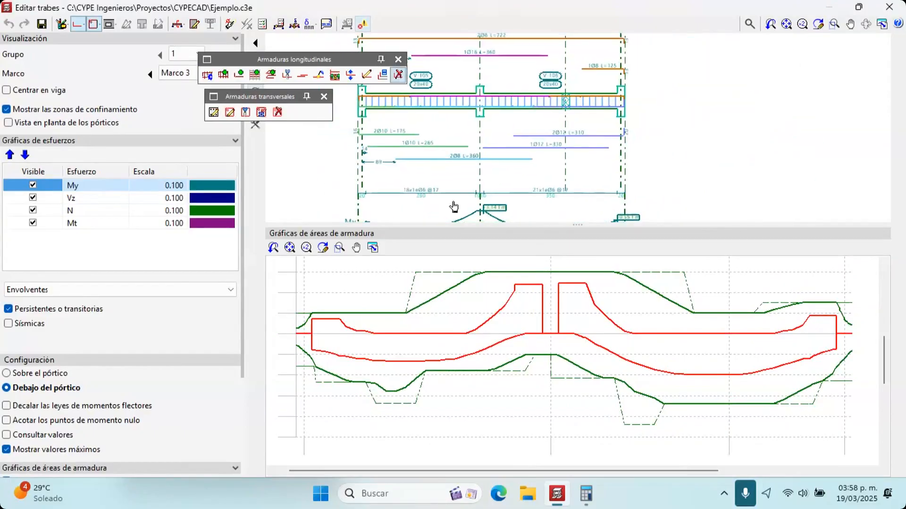
scroll(570, 178, "up", 3)
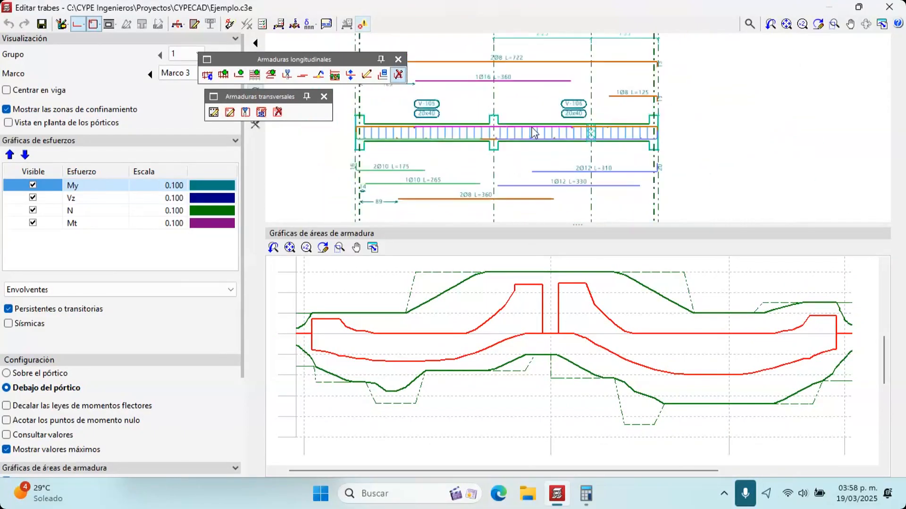
scroll(455, 152, "up", 2)
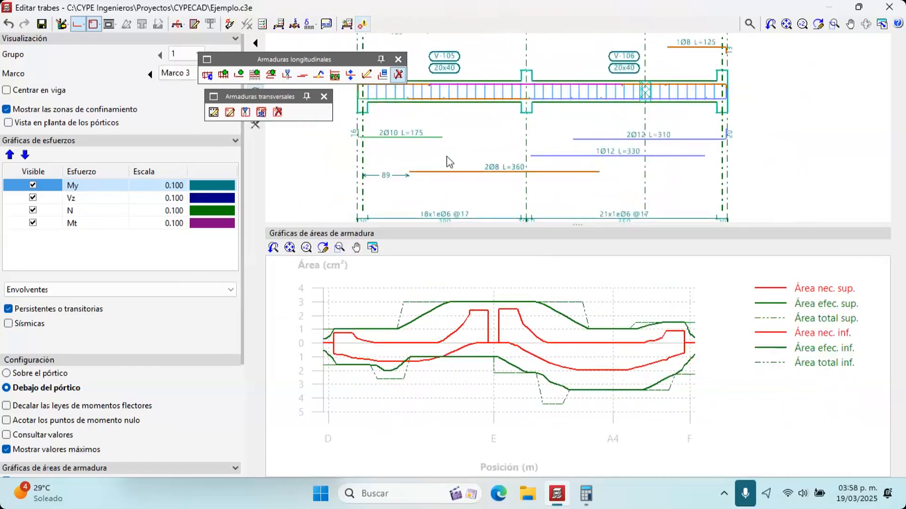
scroll(470, 165, "up", 1)
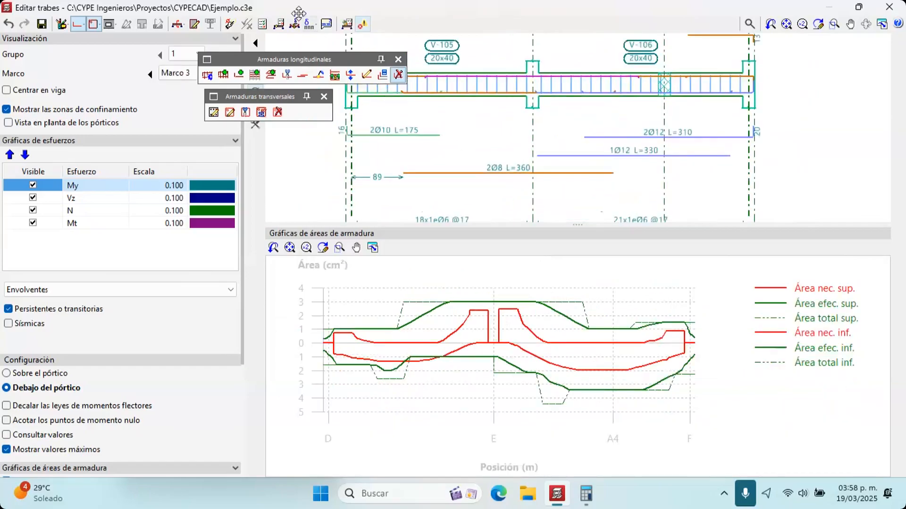
left_click(8, 24)
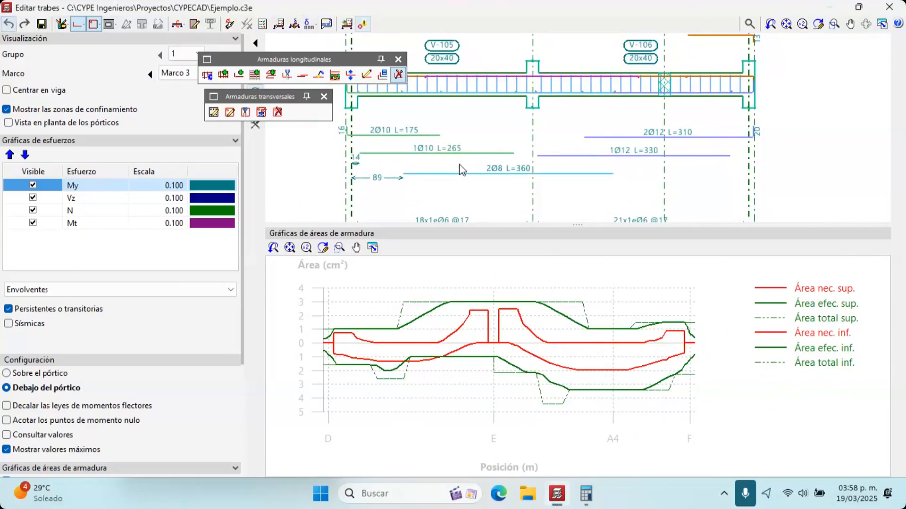
Update the reinforcement area graph of Marco 3 and examine the bar layout of beams V-105 and V-106
left_click(346, 24)
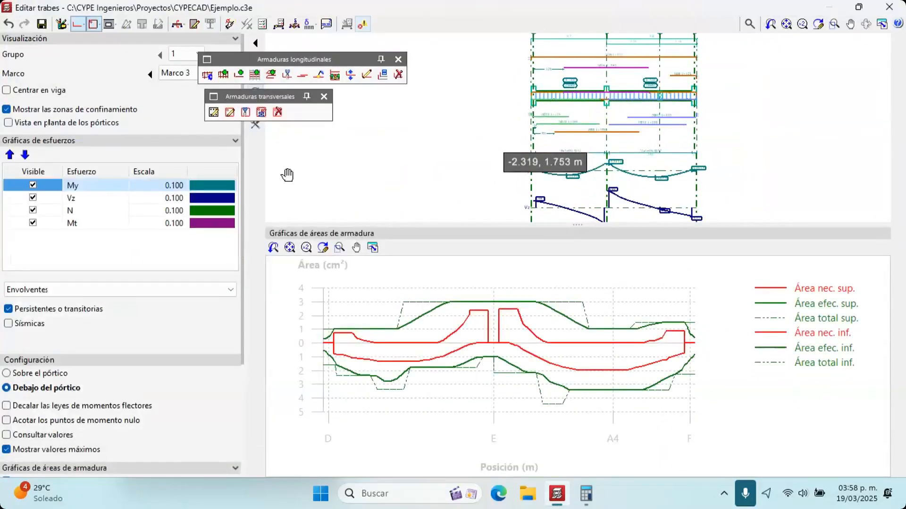
middle_click_drag(480, 122, 287, 175)
scroll(375, 137, "up", 2)
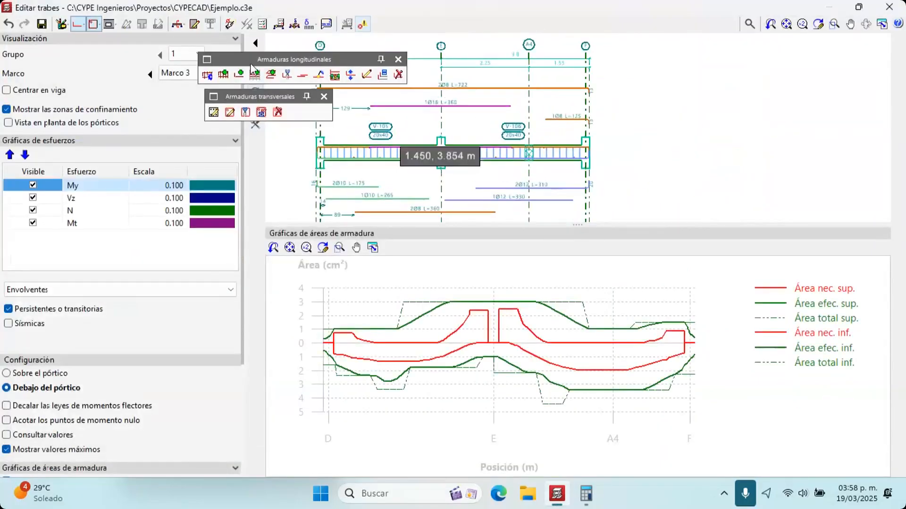
Open the complete E.L.U. and E.L.S. check report for beam V-105 and review its description and check summaries
left_click(260, 23)
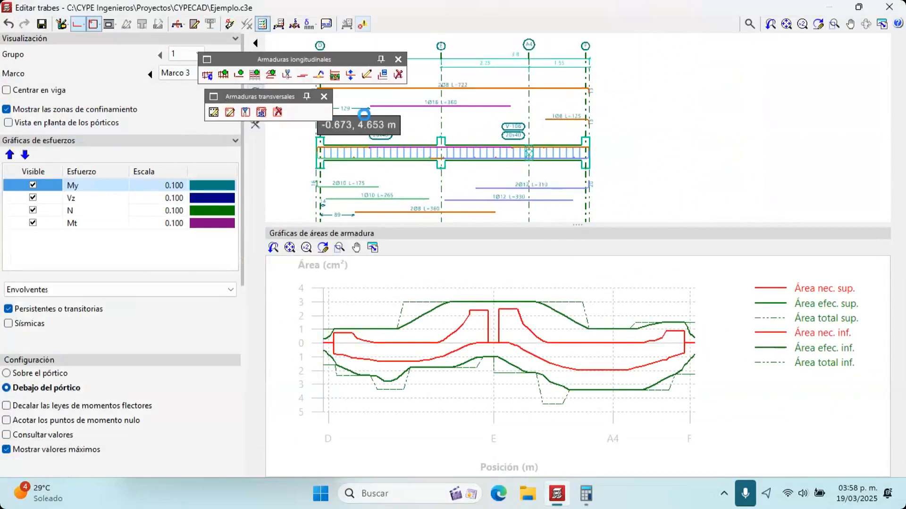
left_click(376, 150)
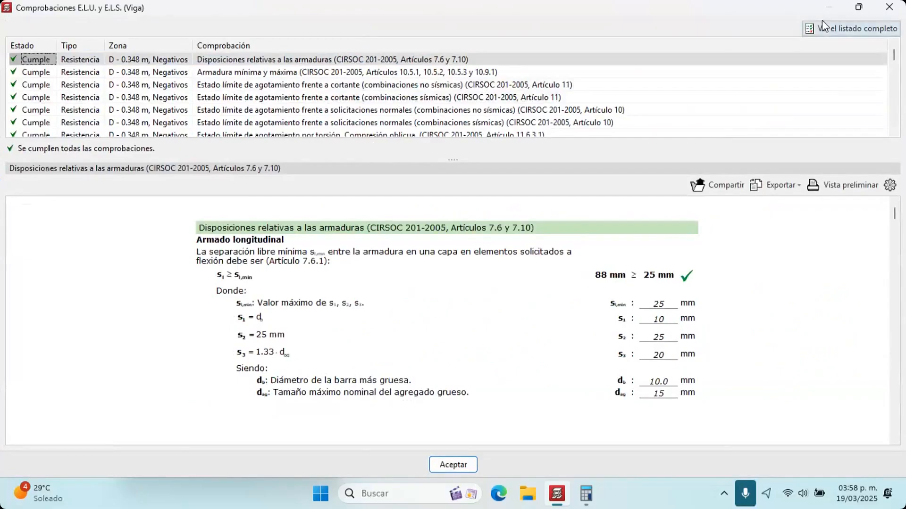
left_click(869, 31)
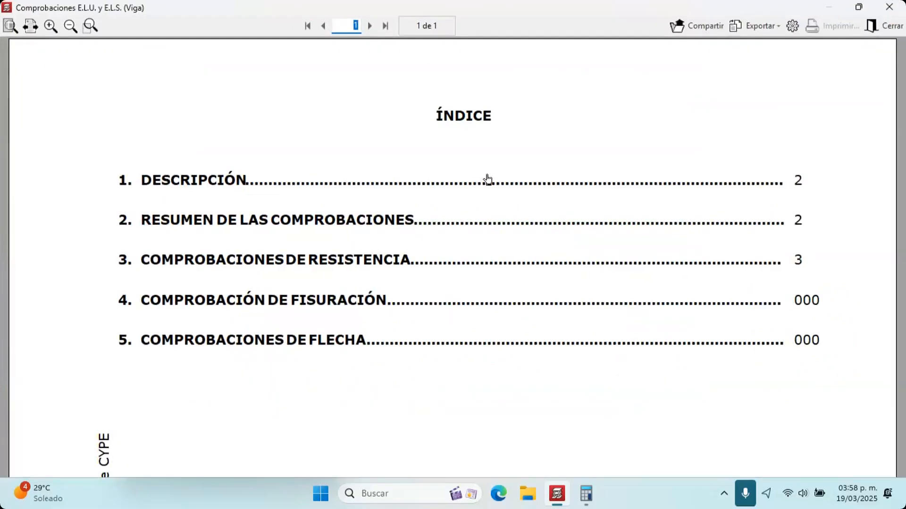
left_click(487, 175)
scroll(527, 243, "down", 2)
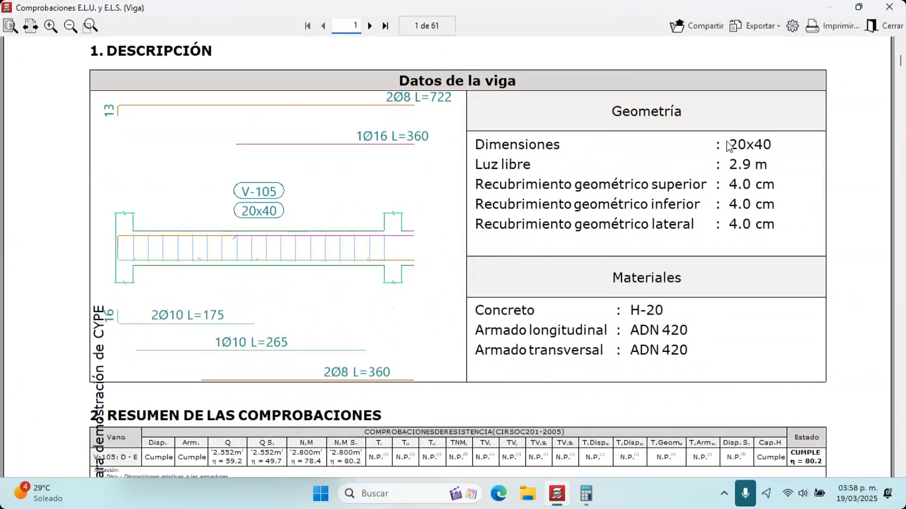
scroll(709, 217, "down", 5)
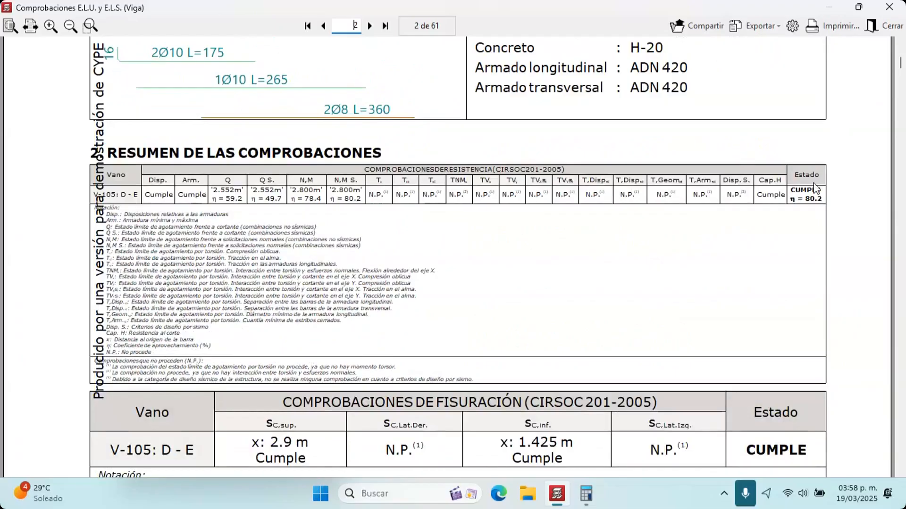
left_click_drag(787, 169, 827, 219)
scroll(758, 226, "down", 3)
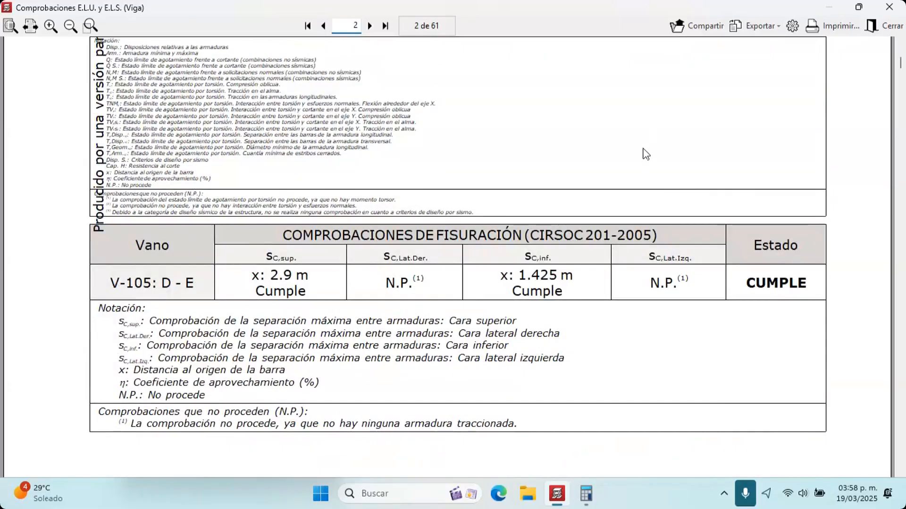
scroll(644, 150, "down", 1)
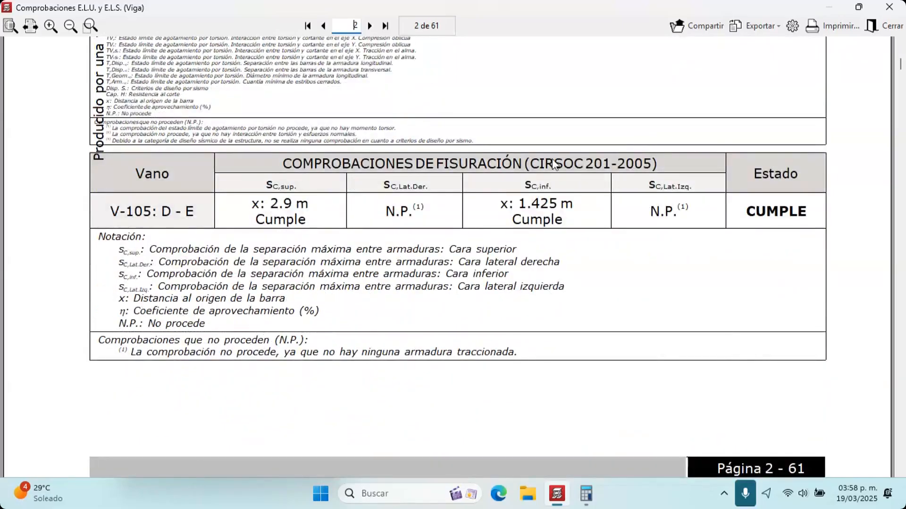
scroll(429, 198, "down", 8)
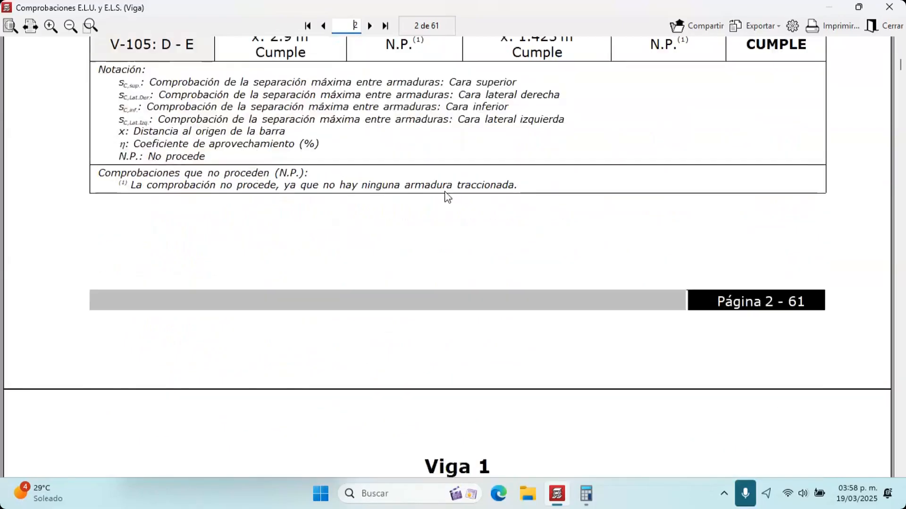
Read through the detailed resistance and deflection checks in beam V-105's report
scroll(451, 285, "down", 3)
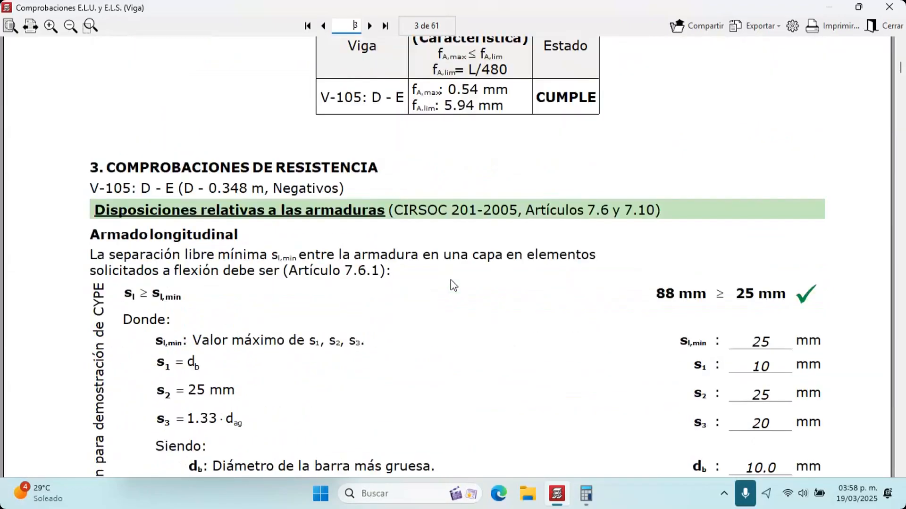
scroll(457, 241, "down", 4)
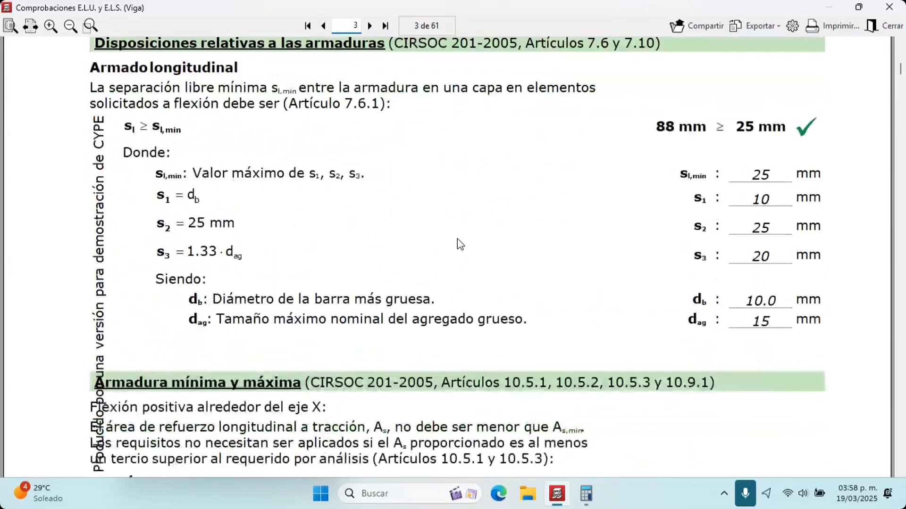
scroll(453, 236, "up", 3)
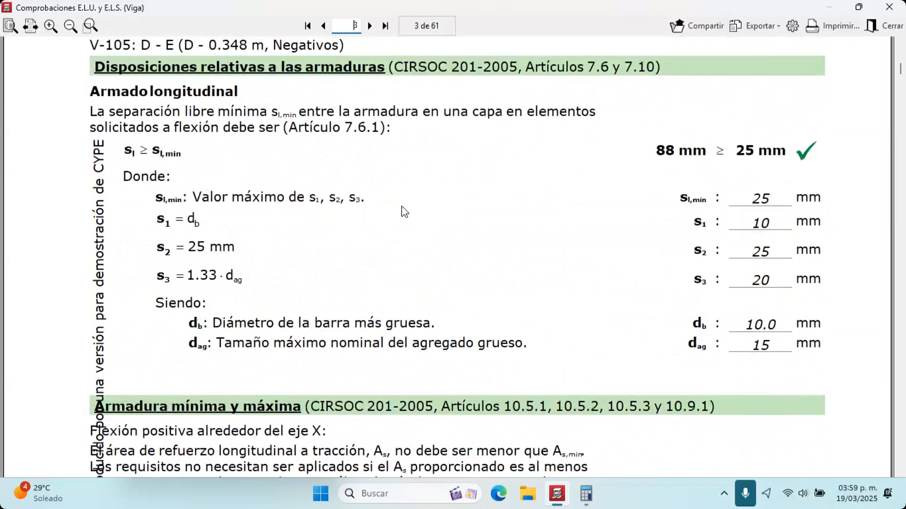
scroll(281, 319, "down", 13)
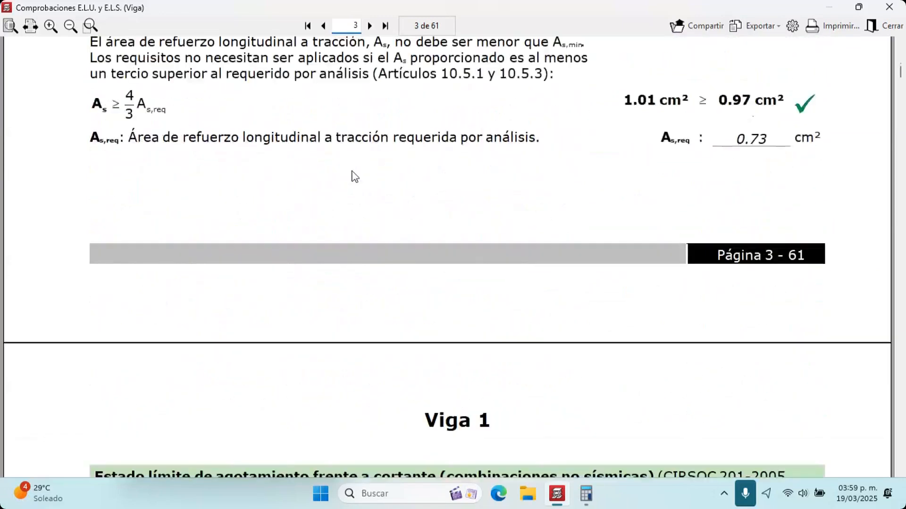
scroll(438, 417, "down", 9)
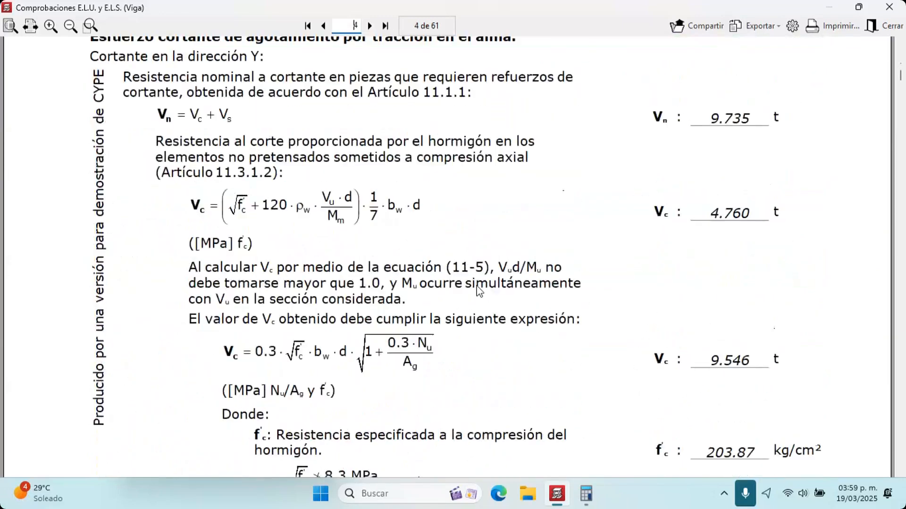
scroll(453, 254, "down", 2)
left_click_drag(902, 85, 899, 453)
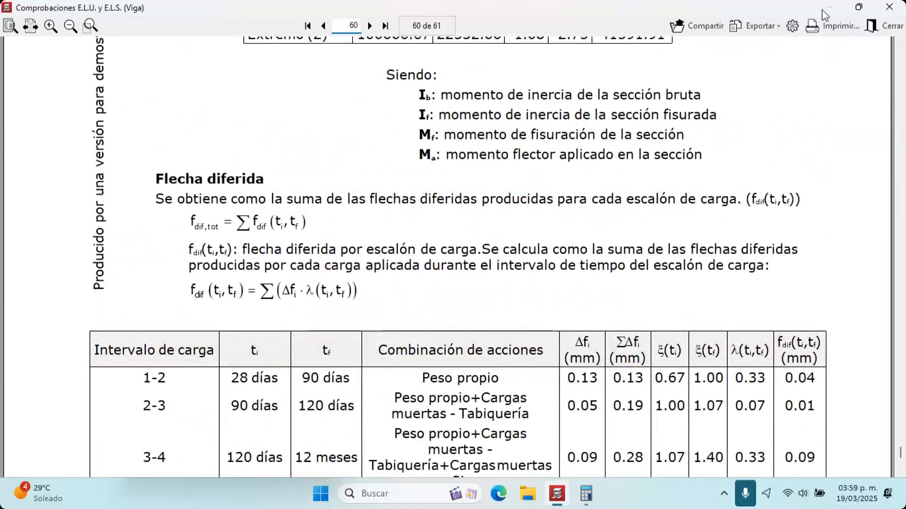
Close the V-105 check report and leave the beam reinforcement editor for Marco 3
left_click(888, 7)
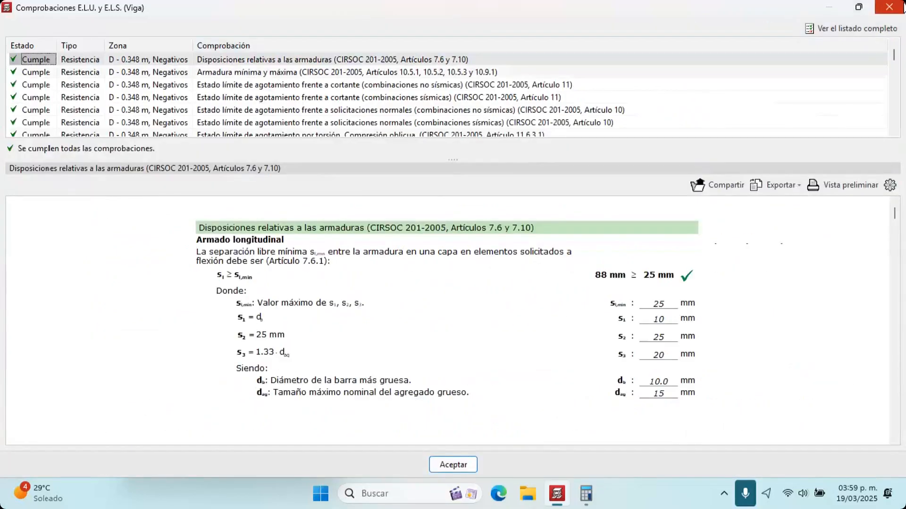
left_click(889, 6)
scroll(602, 147, "down", 3)
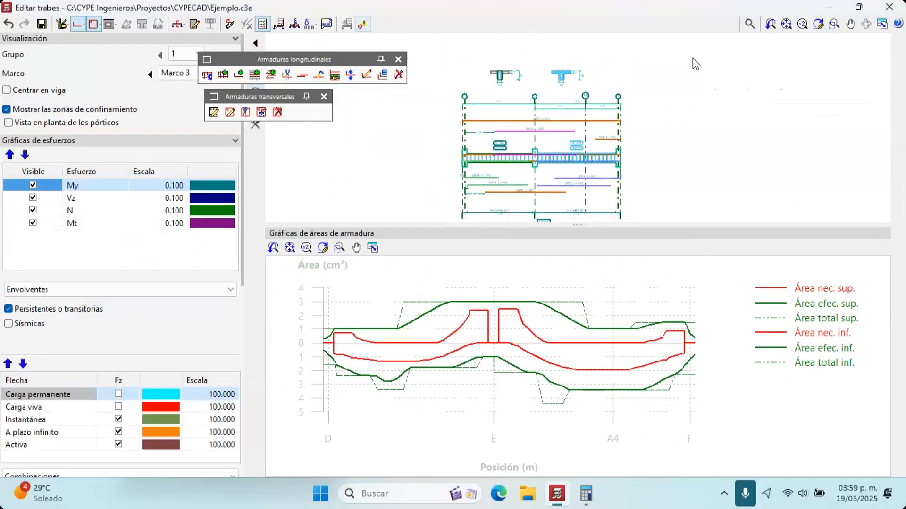
left_click(888, 7)
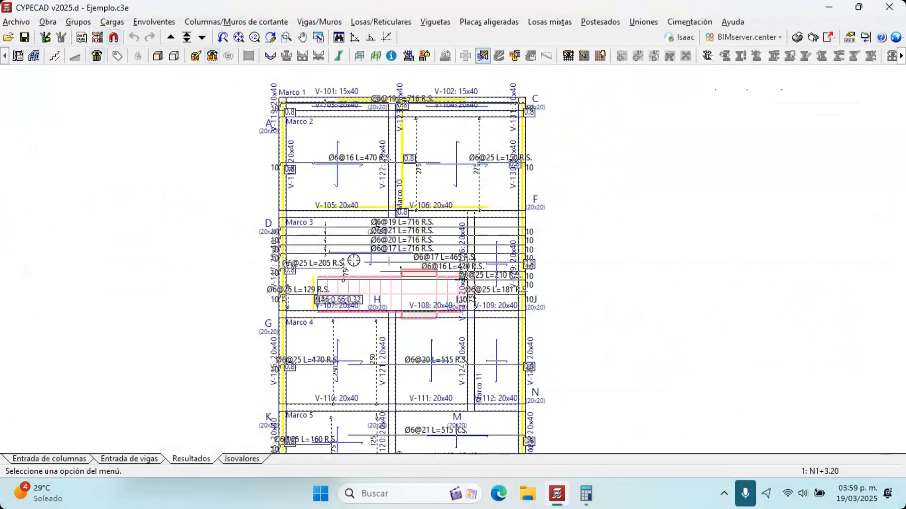
Examine the slab reinforcement drawn around beams V-105 and V-106 on the N1+3.20 floor plan
scroll(403, 177, "up", 5)
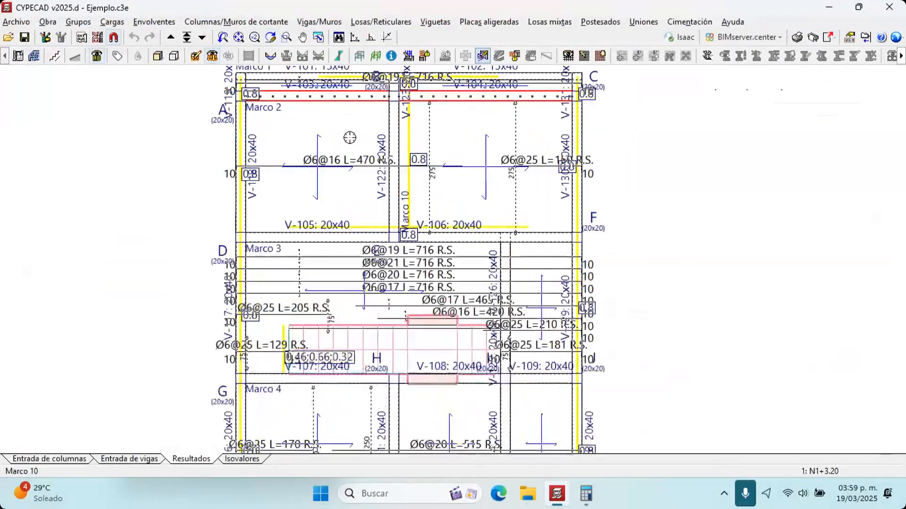
middle_click_drag(475, 204, 471, 173)
scroll(330, 196, "down", 1)
middle_click_drag(330, 196, 320, 163)
scroll(385, 233, "up", 3)
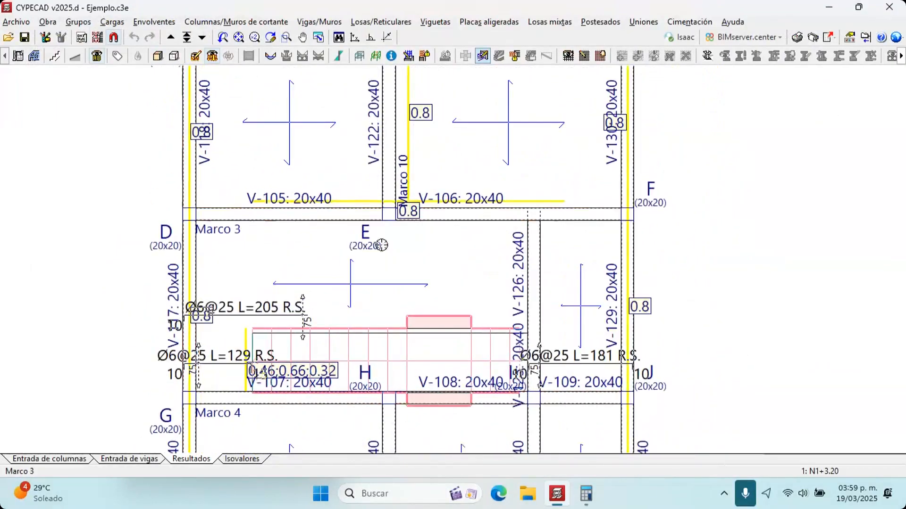
scroll(384, 233, "up", 3)
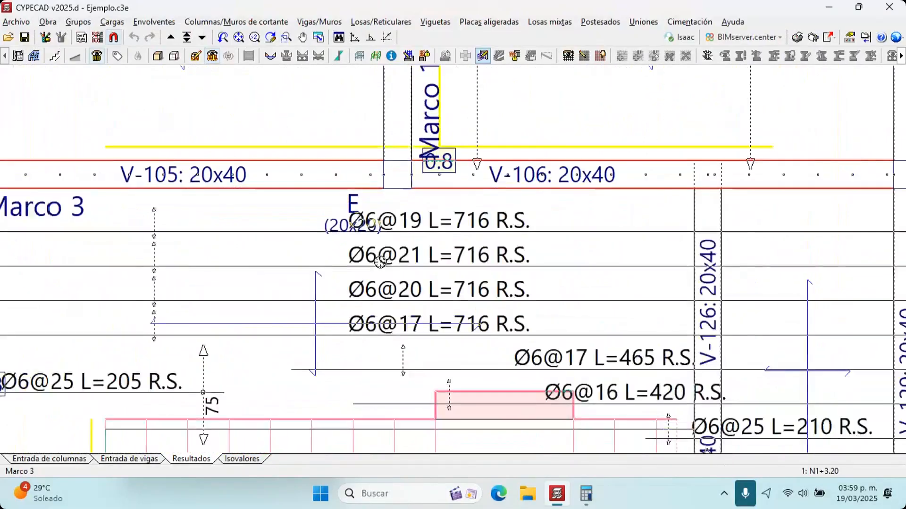
scroll(372, 254, "down", 2)
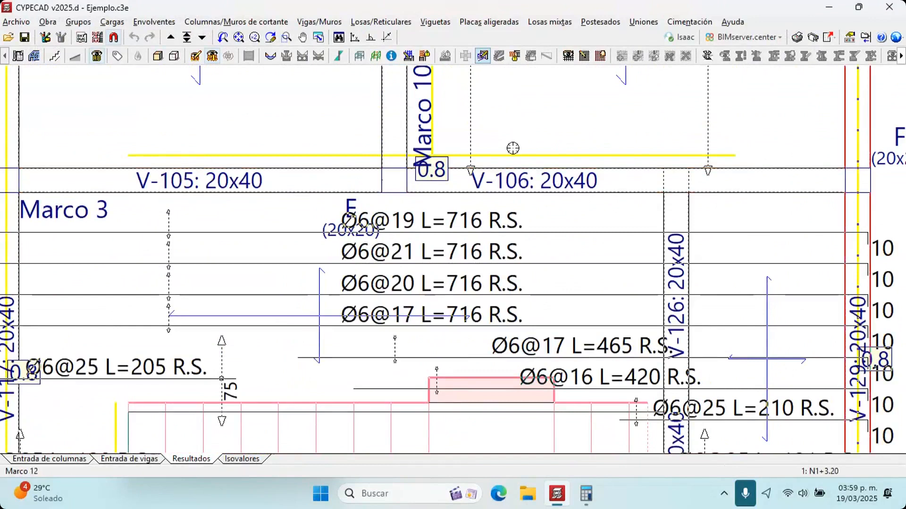
scroll(503, 142, "down", 1)
middle_click_drag(503, 144, 441, 241)
scroll(441, 242, "down", 1)
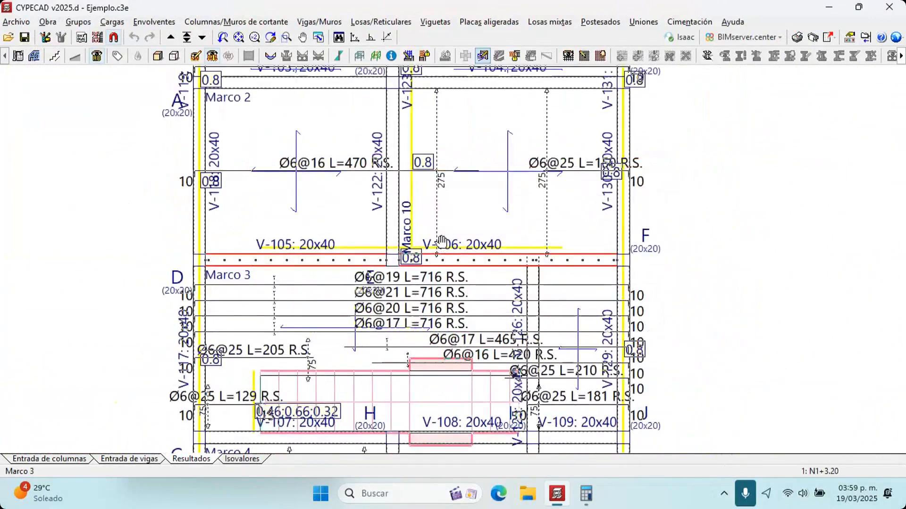
scroll(441, 242, "down", 1)
Display the Desplazamiento Z isovalues of floor N1+3.20 for Peso propio and inspect the slab panels around the stair opening
left_click(258, 460)
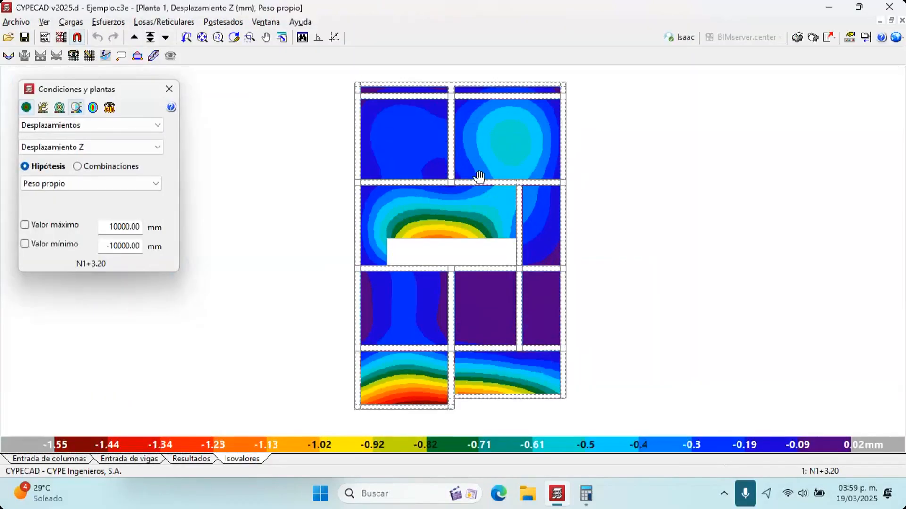
scroll(450, 211, "up", 2)
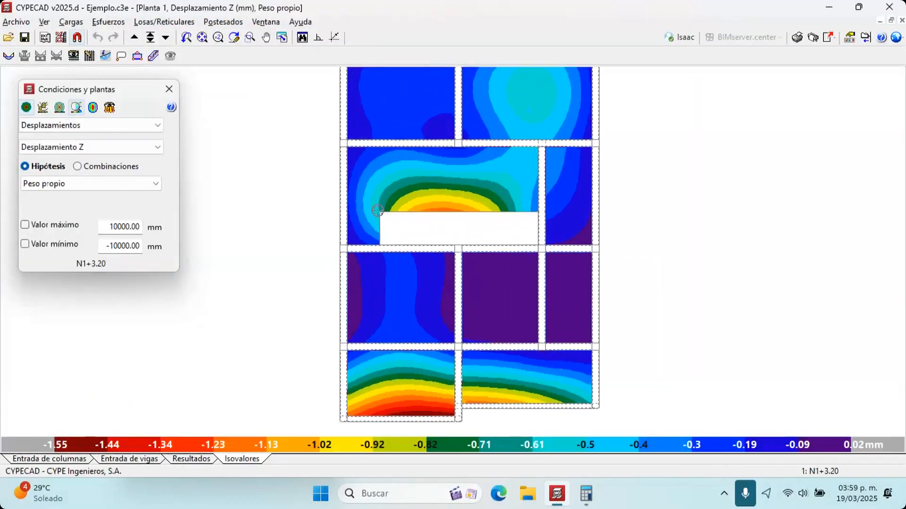
left_click(127, 126)
left_click(125, 97)
scroll(342, 164, "up", 1)
middle_click_drag(342, 188, 358, 220)
scroll(431, 177, "up", 2)
middle_click_drag(436, 183, 429, 231)
middle_click_drag(271, 271, 115, 318)
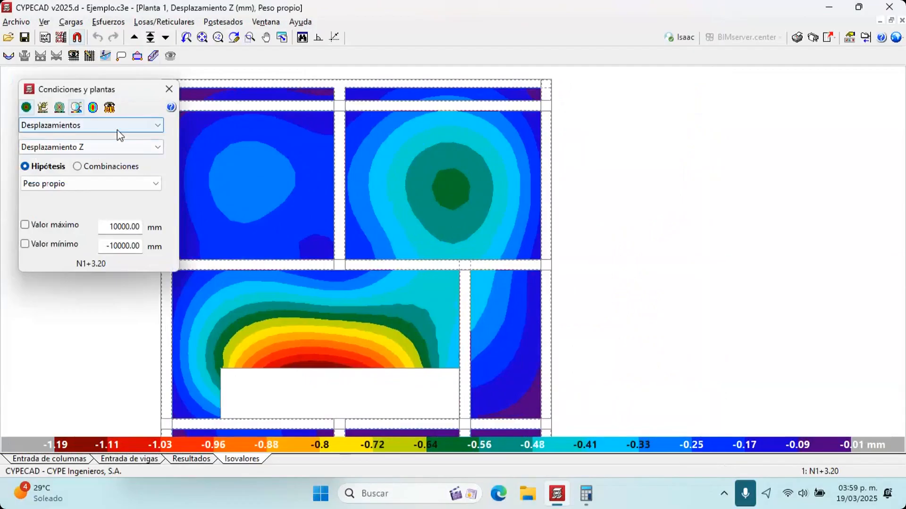
View the isovalue results for Cantidades de refuerzo and Tensiones sobre el terreno, and return to Desplazamientos
left_click(117, 128)
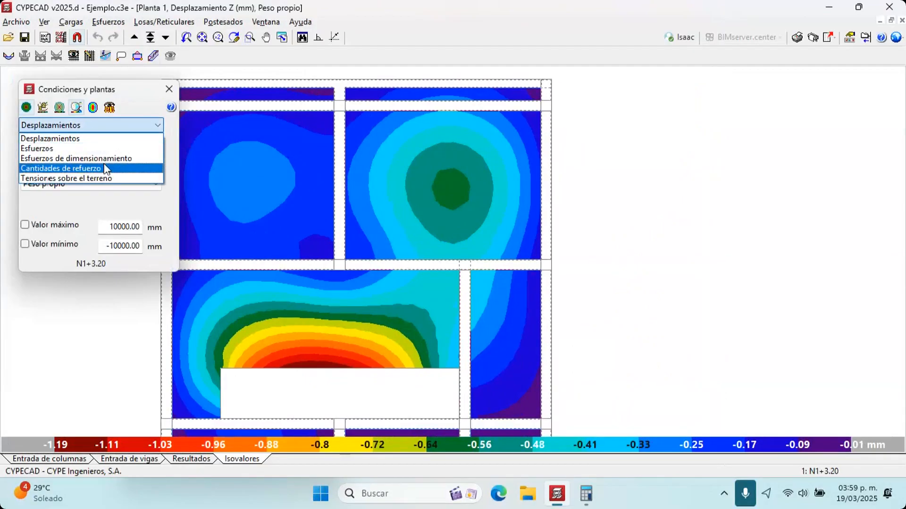
left_click(106, 168)
left_click(104, 127)
left_click(100, 178)
left_click(101, 126)
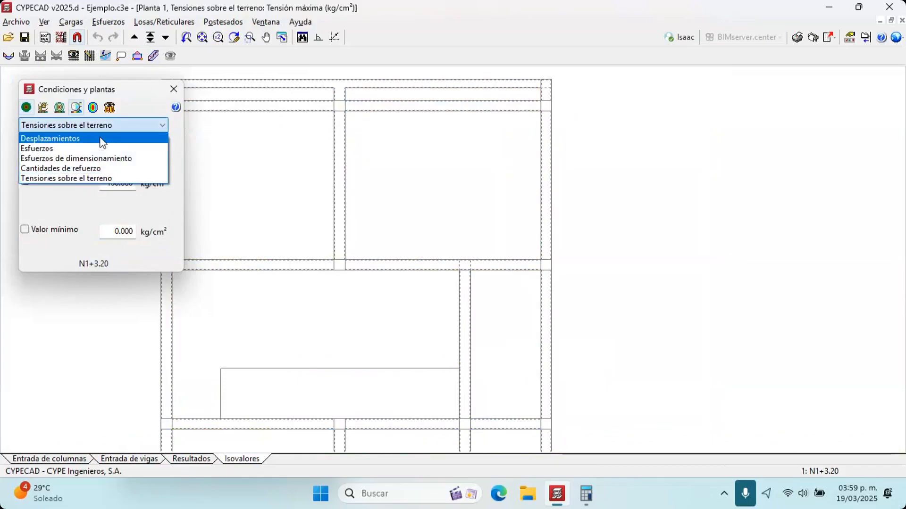
left_click(102, 138)
Inspect the Z displacements of the slab panel above V-106 and switch them to the E.L.S. Característica. Concreto combination PP+CM+Qa
scroll(443, 154, "up", 3)
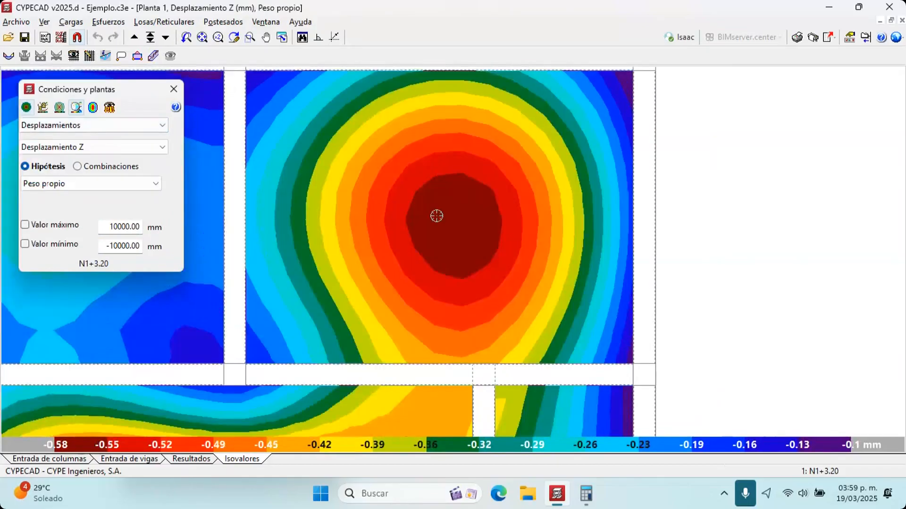
scroll(436, 216, "up", 4)
mouse_move(384, 195)
middle_mouse_down()
mouse_move(390, 206)
mouse_move(392, 186)
middle_mouse_up()
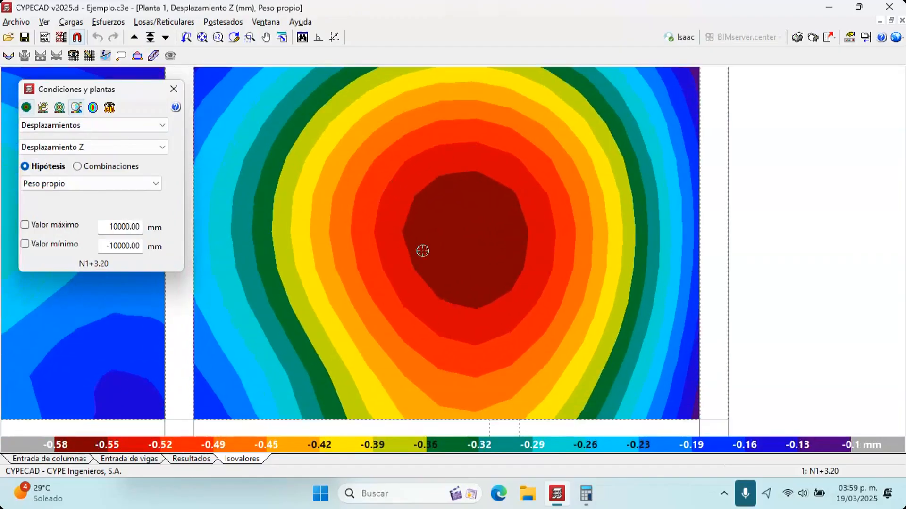
scroll(423, 251, "up", 1)
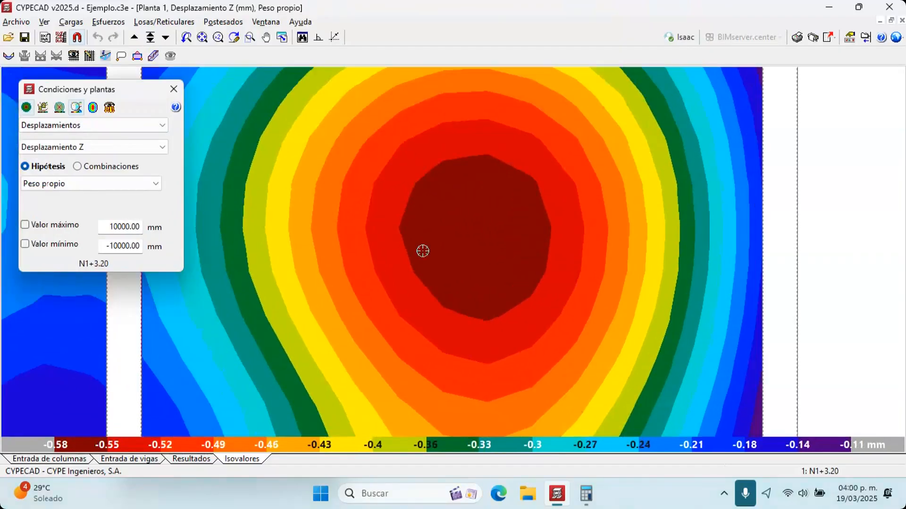
scroll(422, 250, "up", 2)
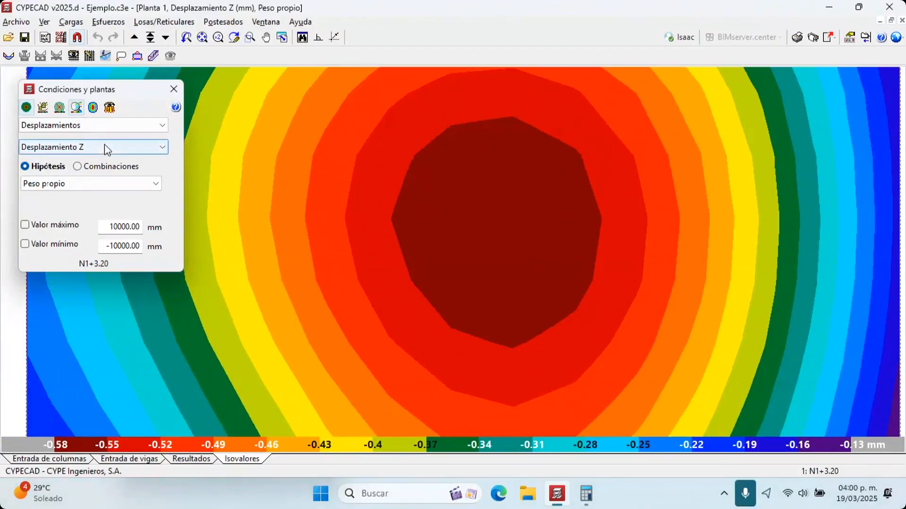
left_click(77, 167)
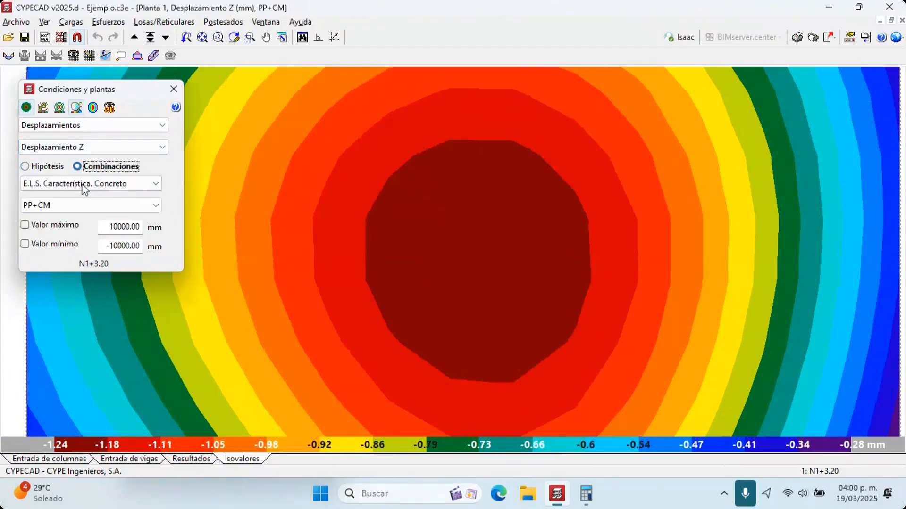
left_click(83, 205)
left_click(81, 229)
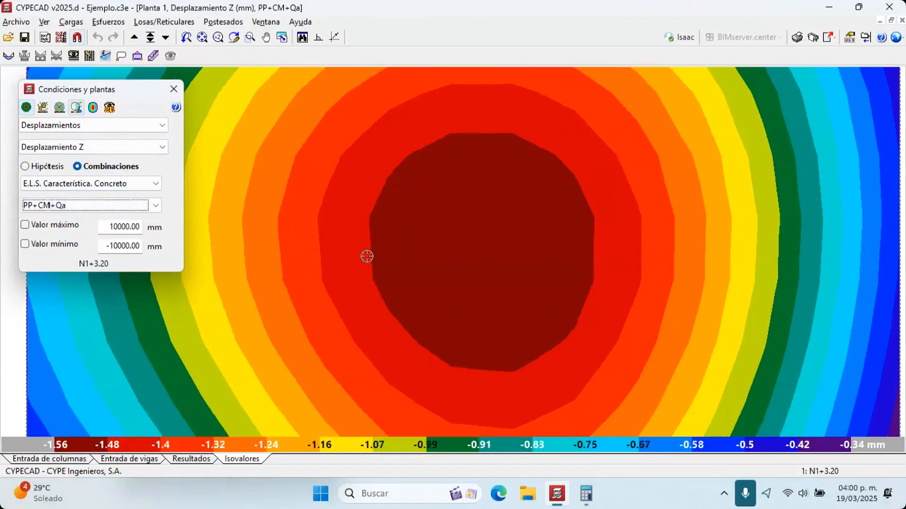
Measure the maximum relative secant deflection diagonally between opposite corners of the slab panel above V-106, using the worst combination
left_click(105, 55)
middle_click_drag(492, 243, 646, 210)
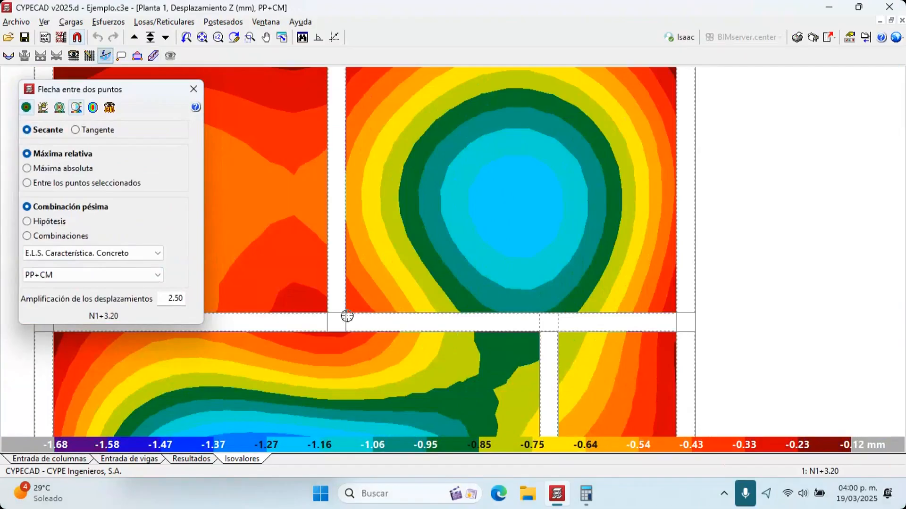
left_click(345, 310)
middle_click_drag(448, 257, 377, 352)
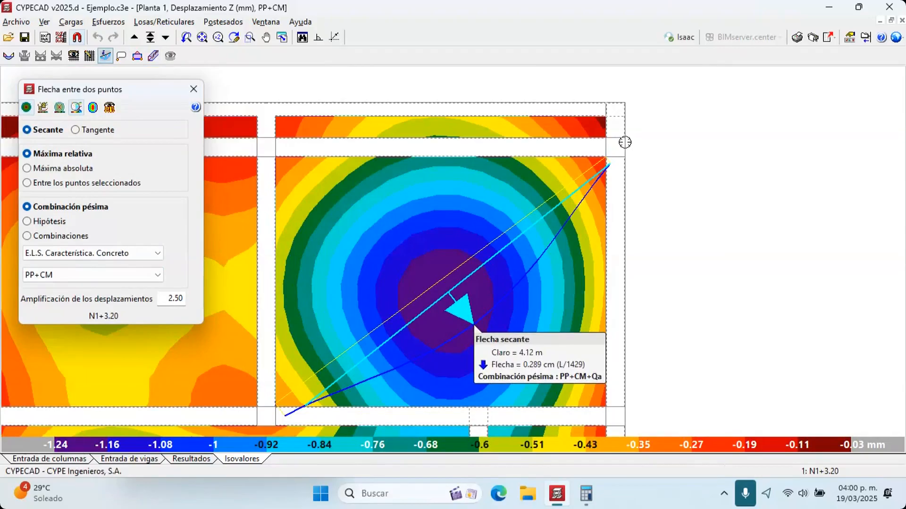
Measure the worst-combination relative secant deflection in the slab panel above the stair opening, from the upper beam towards the opening edge
scroll(624, 142, "down", 5)
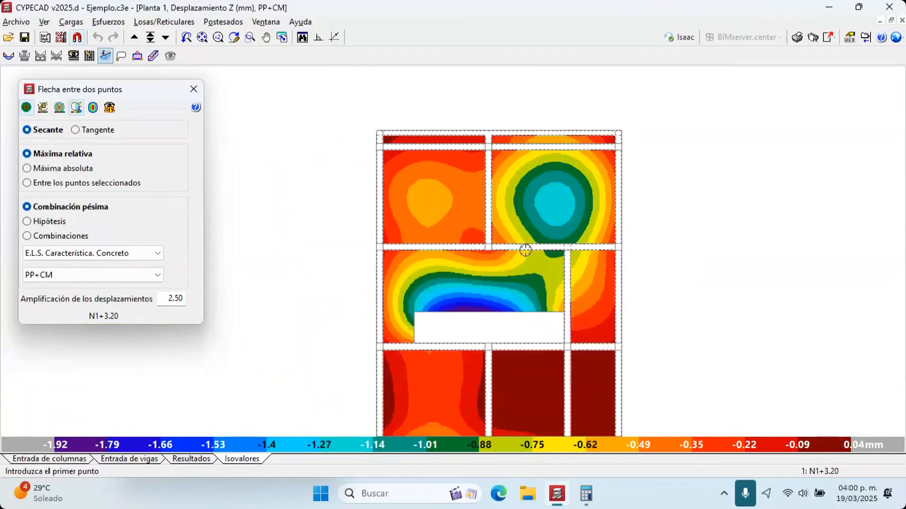
scroll(514, 243, "up", 1)
scroll(514, 242, "up", 2)
left_click(454, 252)
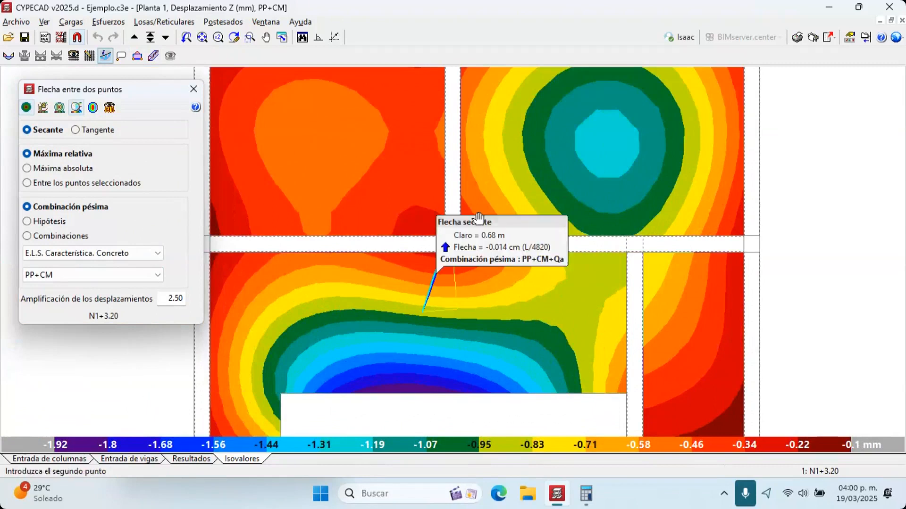
middle_click_drag(448, 408, 467, 323)
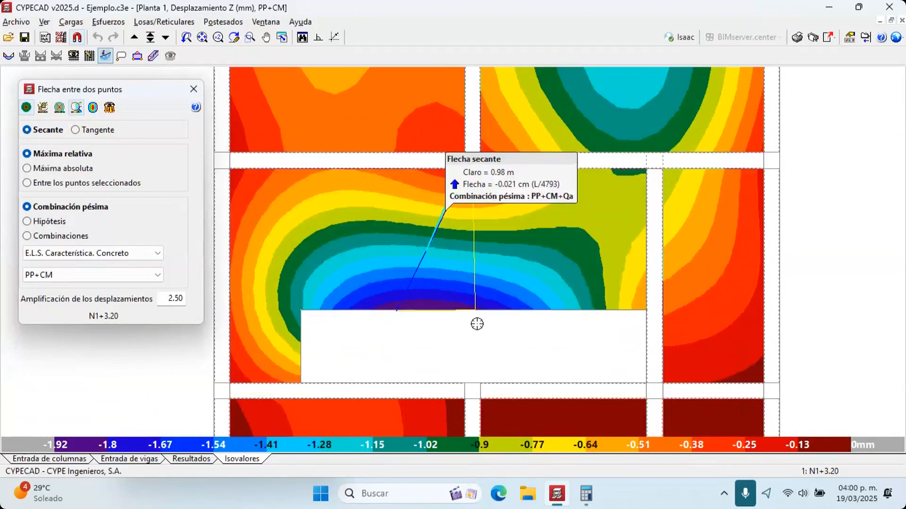
scroll(477, 324, "down", 2)
scroll(483, 307, "down", 1)
middle_click_drag(568, 323, 568, 295)
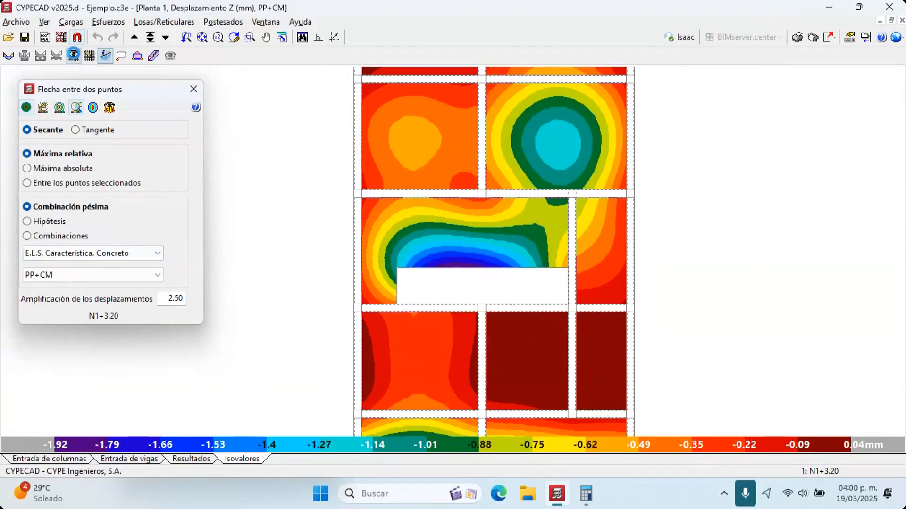
Display the Cantidades de refuerzo isovalues for Inferior, dirección X with the minimum value limited to 0.00 cm²/m, and inspect the upper slab panel
left_click(73, 56)
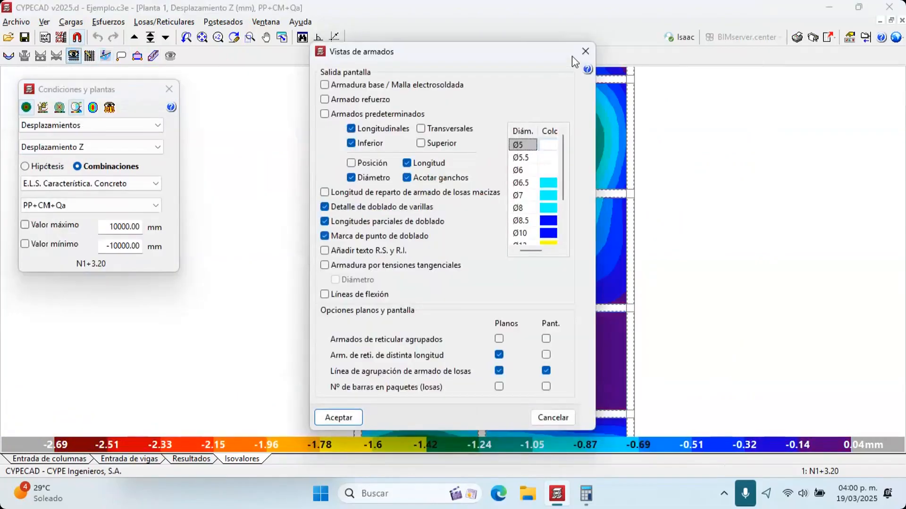
left_click(585, 51)
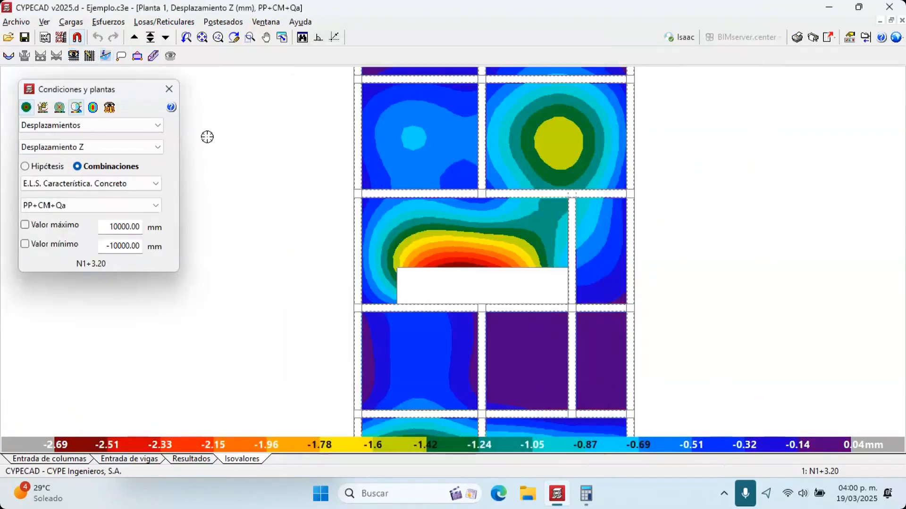
left_click(127, 150)
left_click(99, 126)
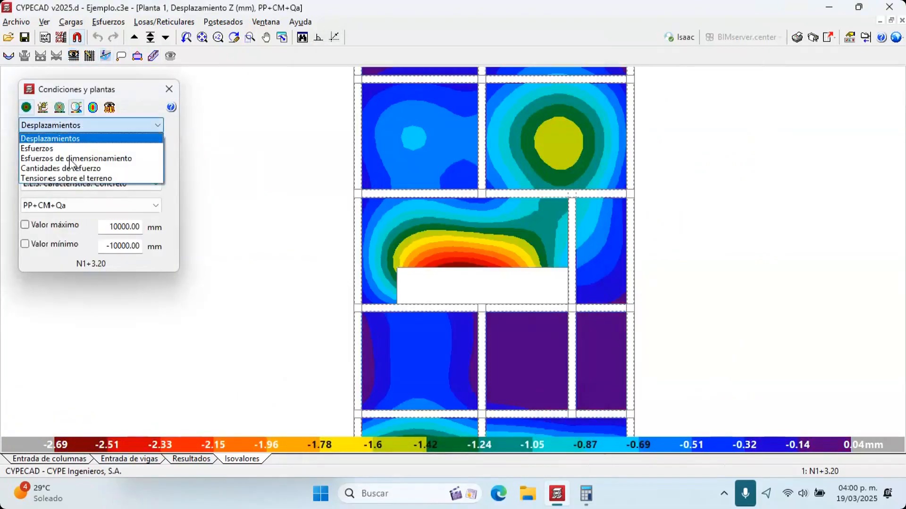
left_click(111, 169)
left_click(61, 188)
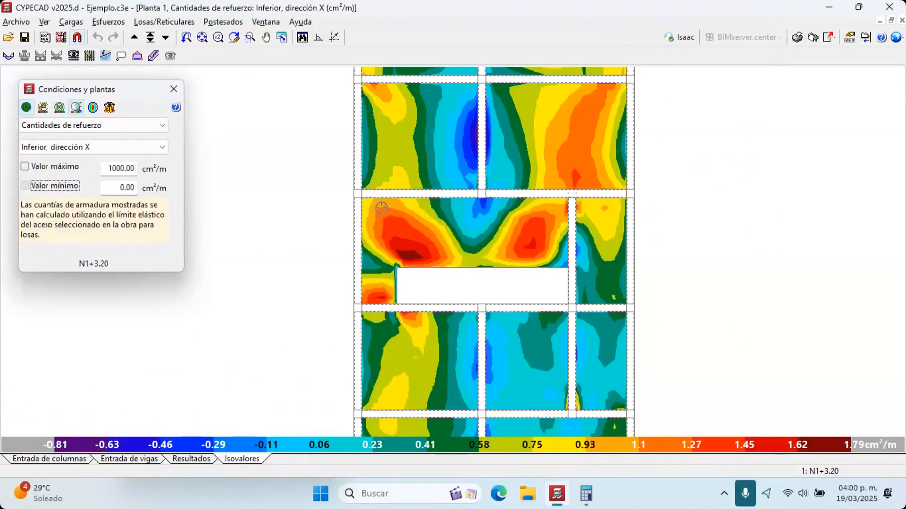
scroll(576, 183, "up", 3)
scroll(579, 185, "up", 5)
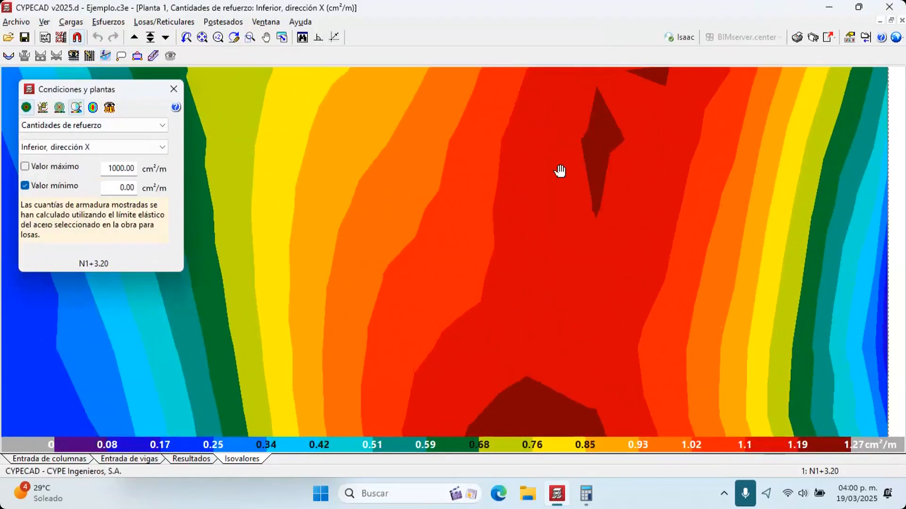
middle_click_drag(560, 171, 552, 175)
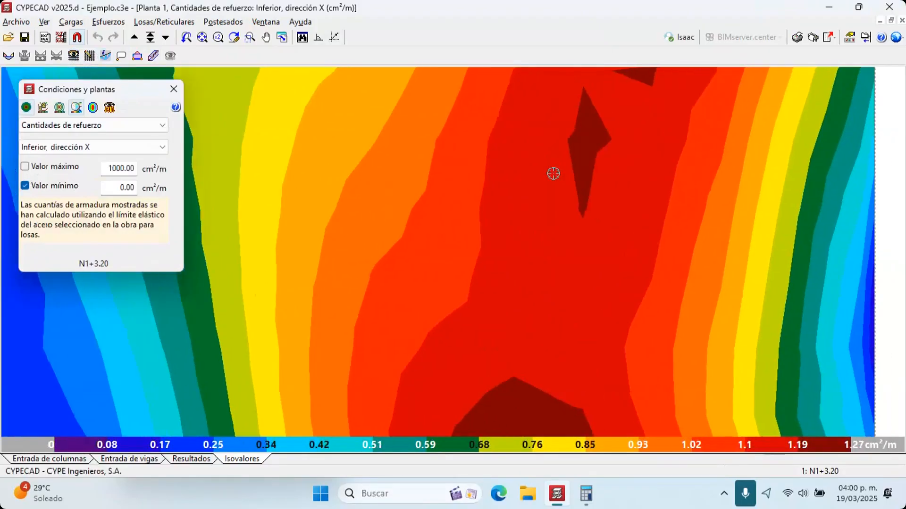
scroll(553, 175, "up", 1)
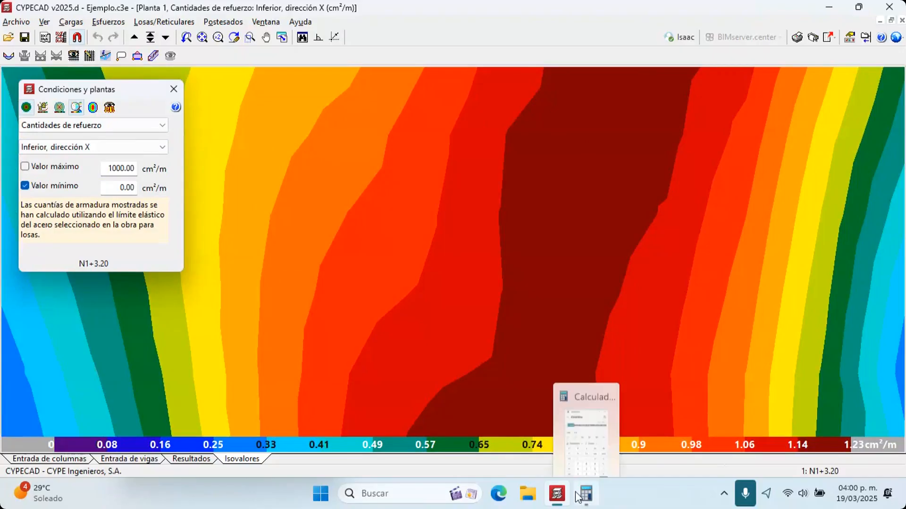
Turn on the Armado refuerzo display over the isovalues and inspect the lower X bars of the upper slab panel
left_click(73, 55)
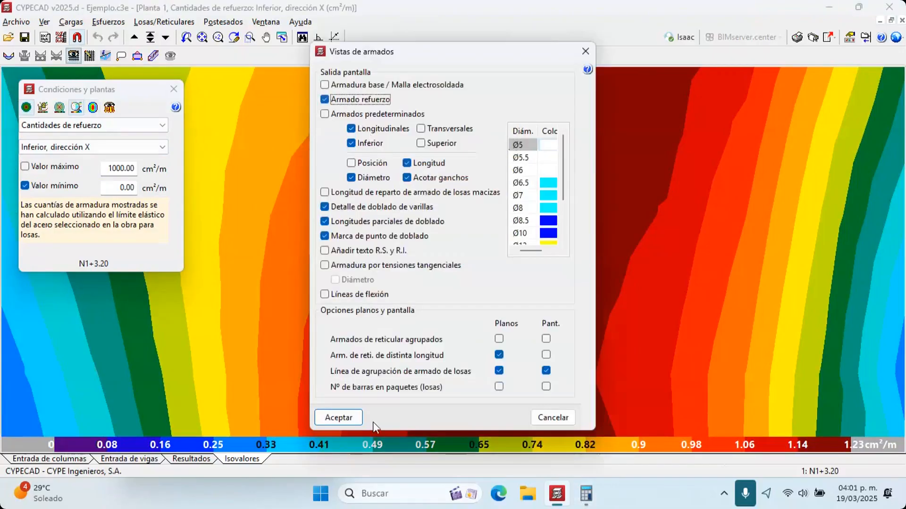
left_click(357, 419)
scroll(467, 342, "down", 2)
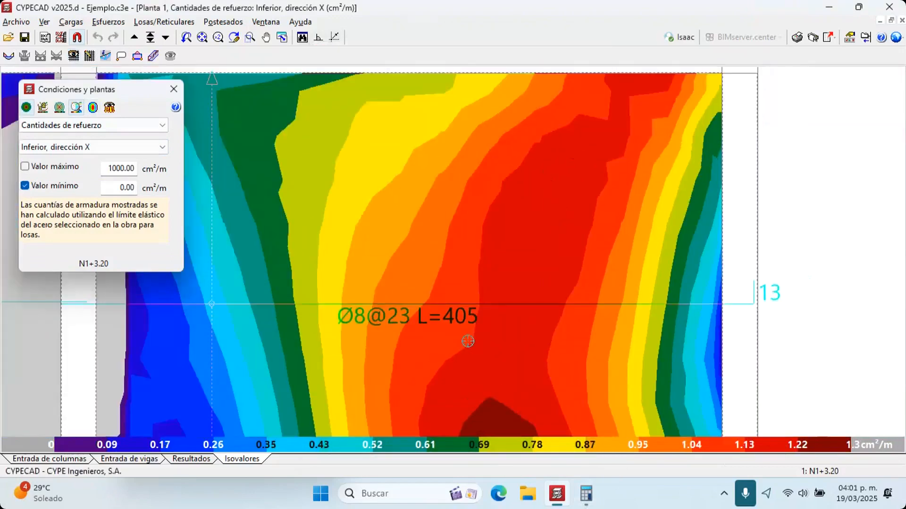
scroll(467, 341, "up", 4)
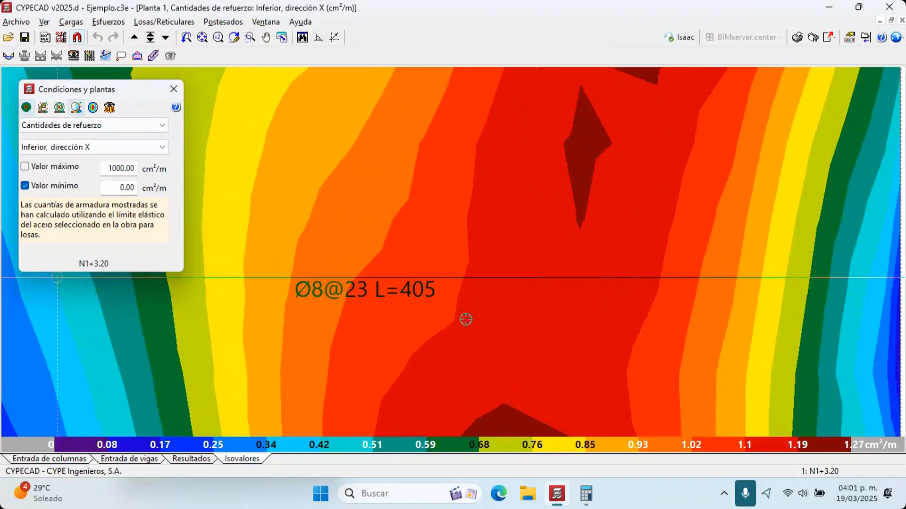
scroll(466, 320, "up", 1)
middle_click_drag(523, 329, 553, 313)
Switch to the Calculator and compute the area of an 8 mm bar as 0.80/2 × 0.4 × 3.1416
left_click(595, 493)
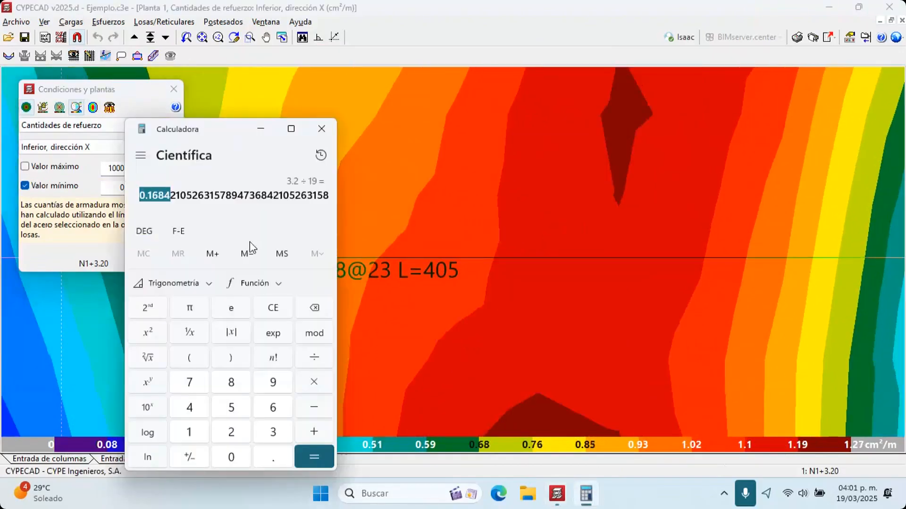
left_click_drag(218, 128, 636, 154)
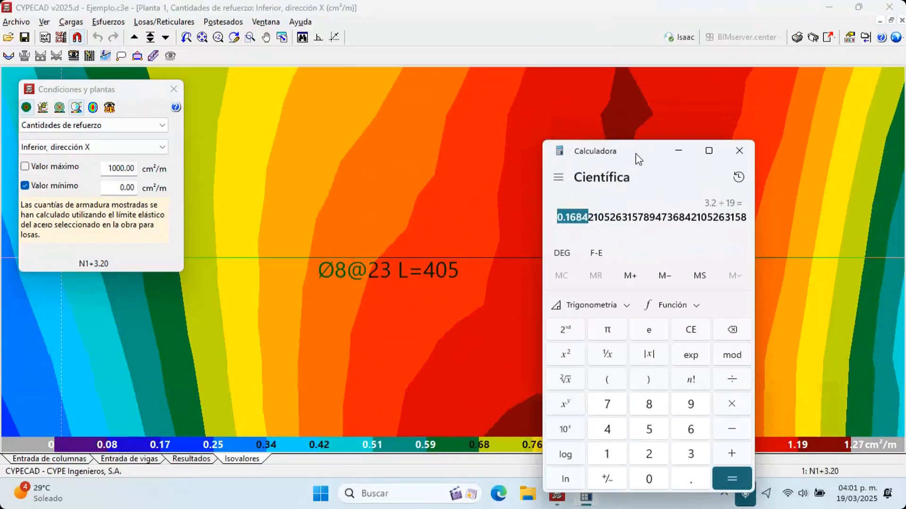
key("Escape")
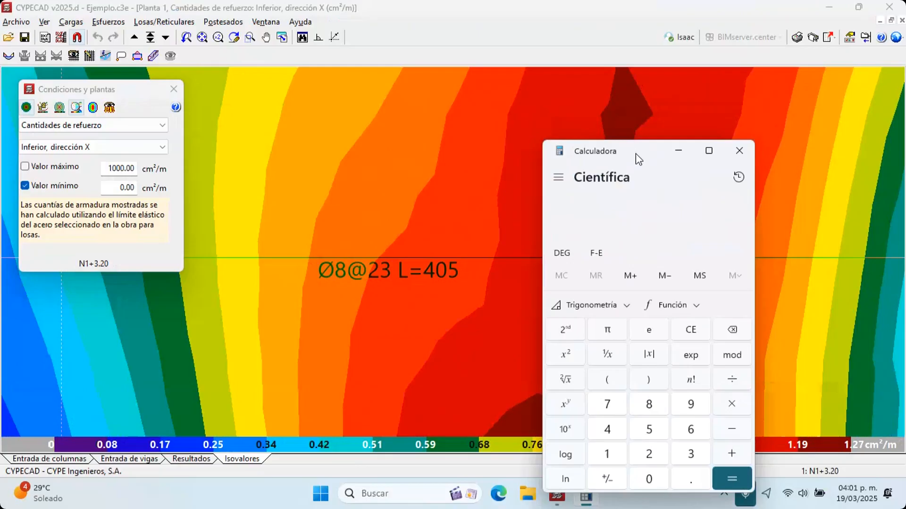
type("0.80/2")
key("Return")
type("*0.4")
key("Return")
type("*3.1416")
key("Return")
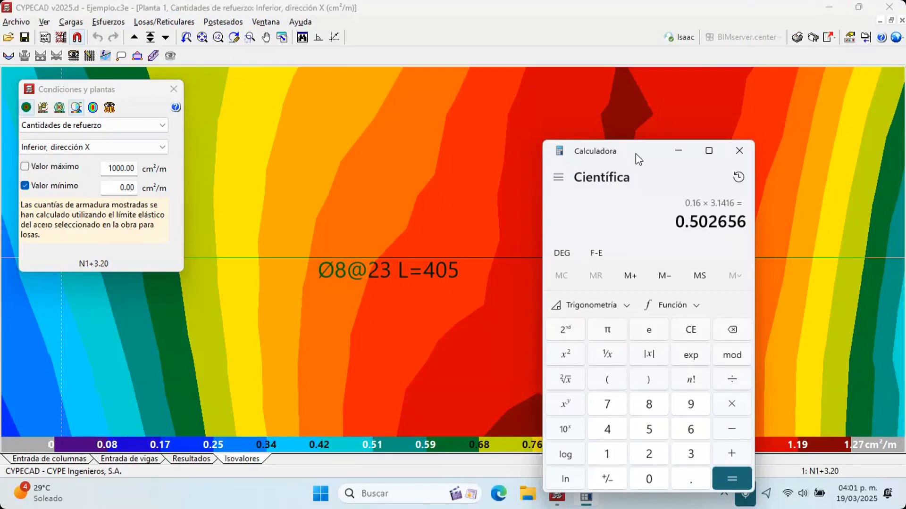
Compute the reinforcement area per metre as 100/23 × 0.5, and return to CYPECAD to compare it with the slab isovalues
key("Escape")
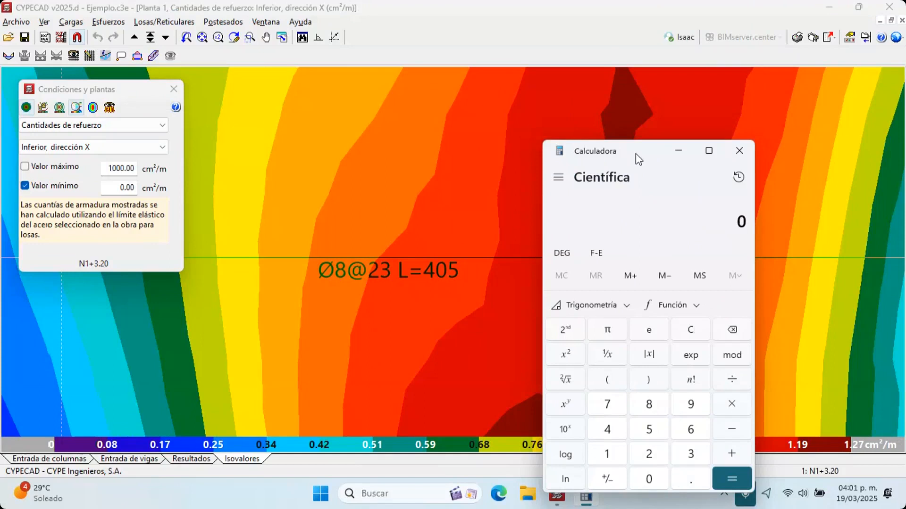
type("100/23")
key("Return")
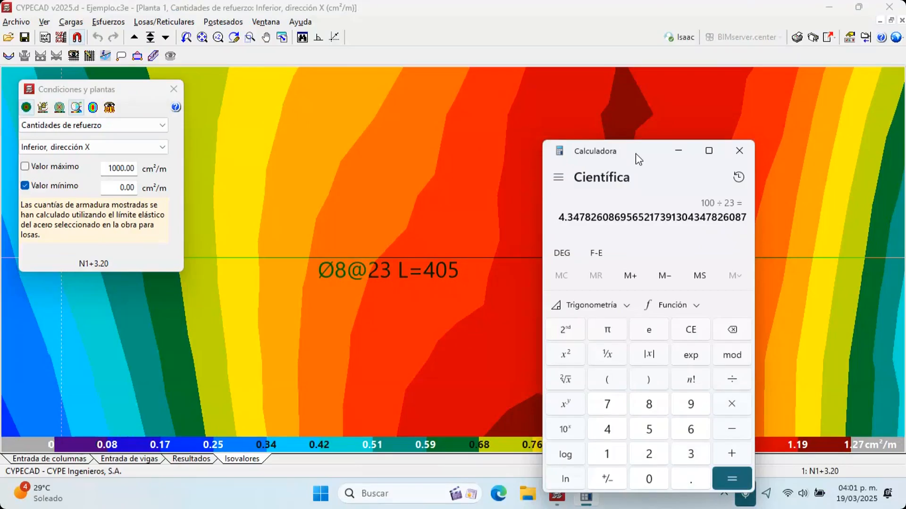
type("*0.5")
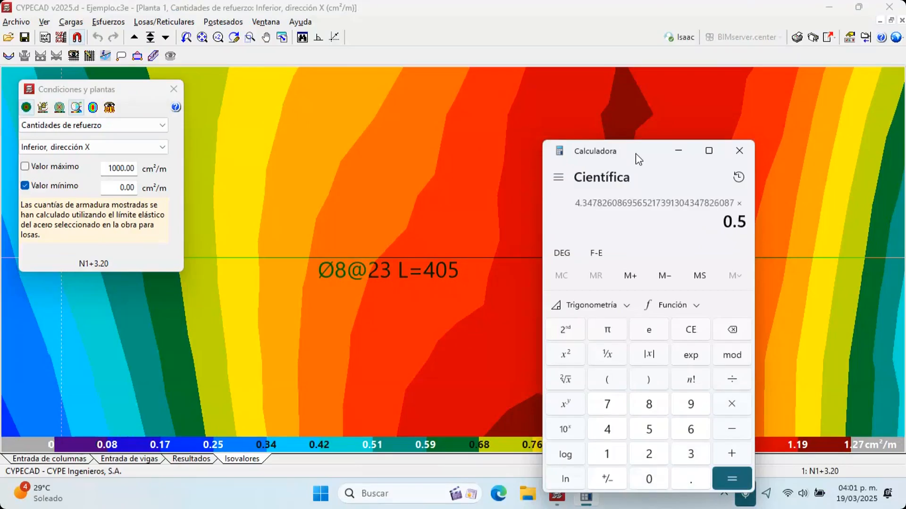
key("Return")
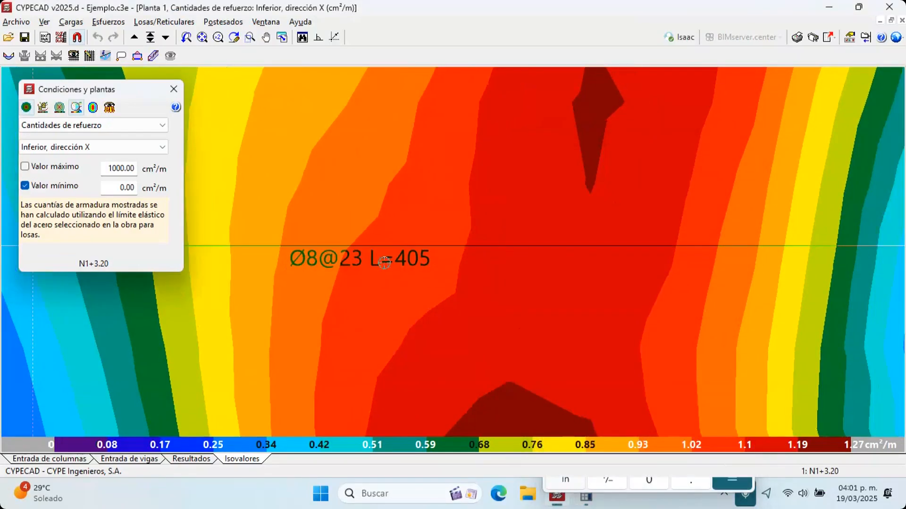
scroll(383, 241, "up", 2)
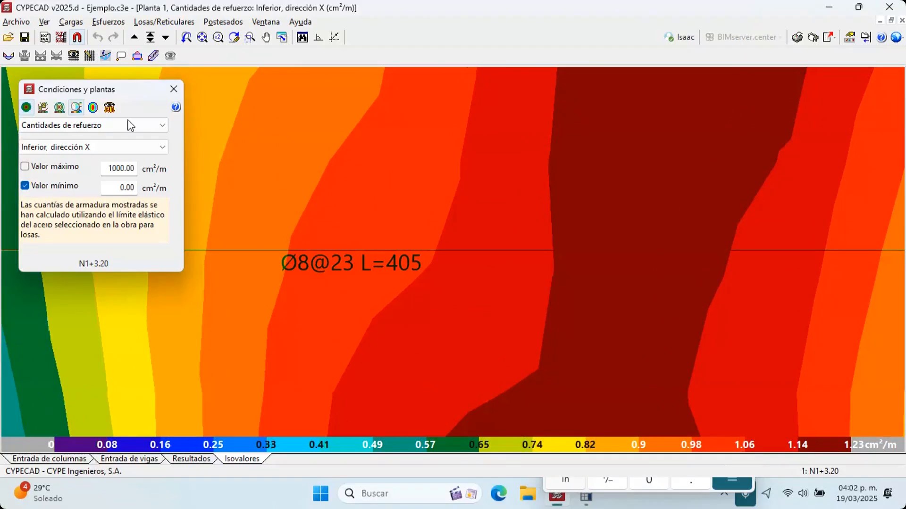
Open the Armadura base tables for lower slab reinforcement from the bar steel settings in the job's general data
left_click(142, 459)
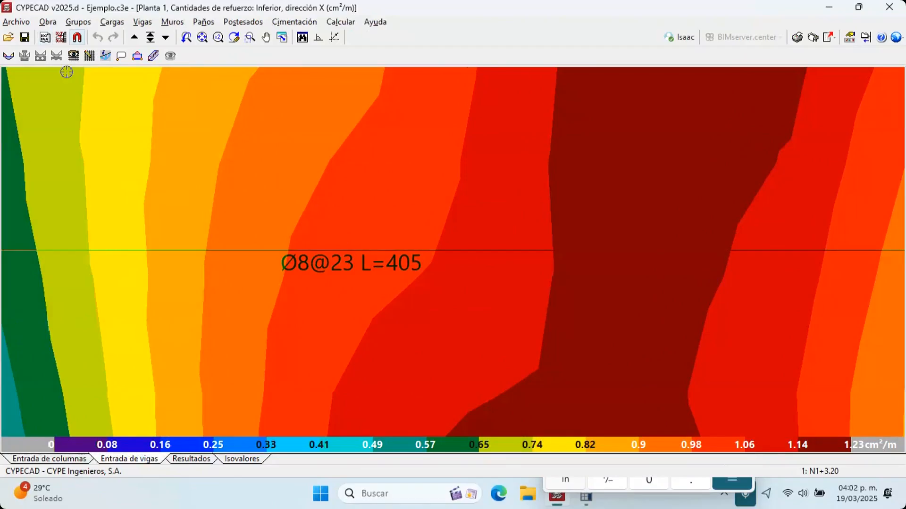
left_click(48, 22)
left_click(87, 35)
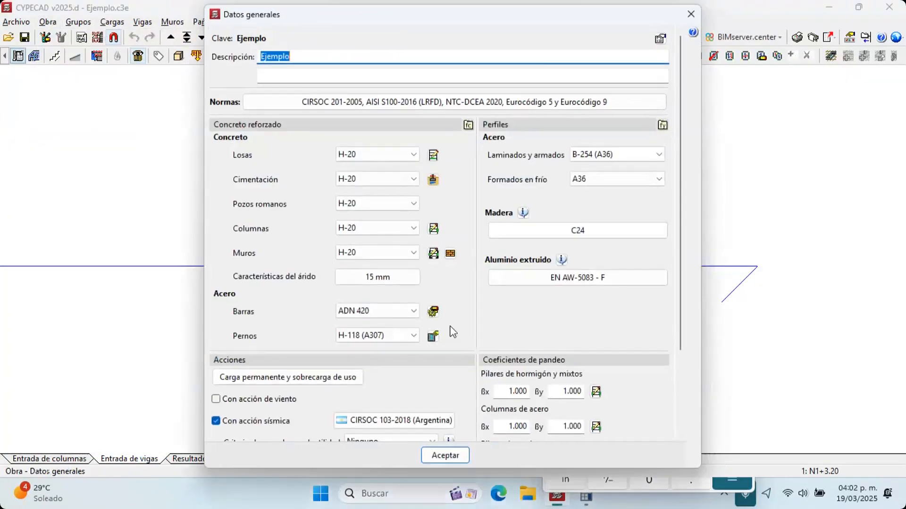
left_click(433, 312)
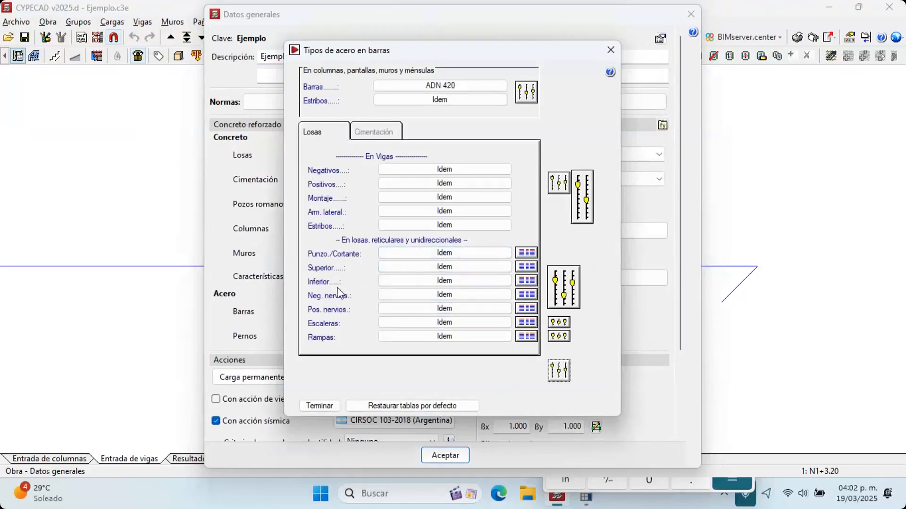
left_click(527, 281)
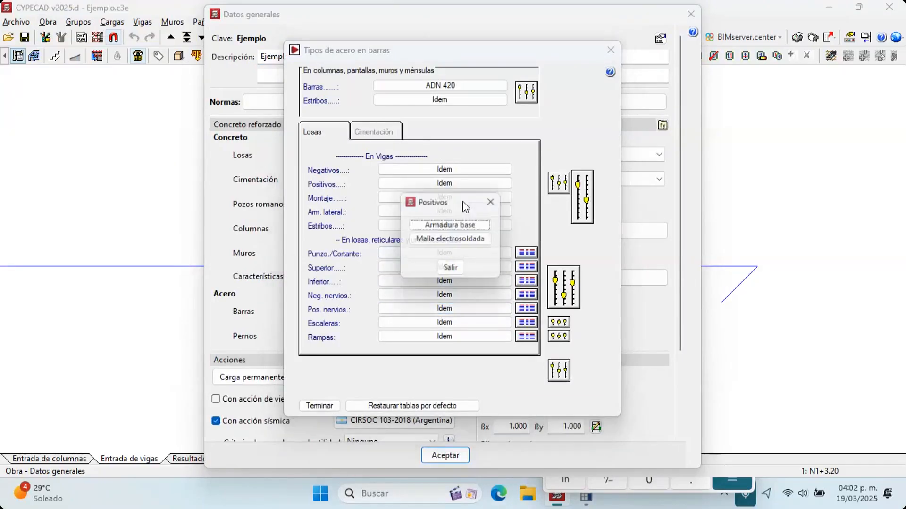
left_click(450, 225)
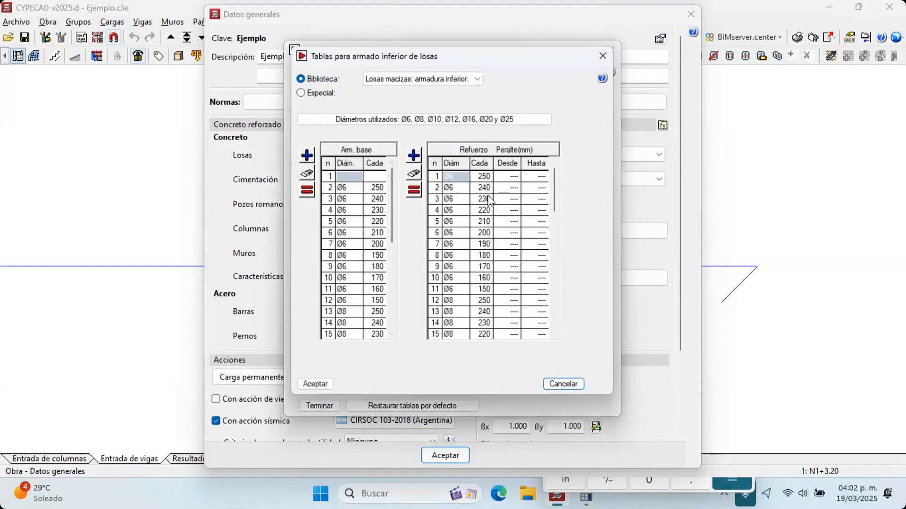
Check the Ø6 and Ø8 spacing rows in the Refuerzo table and close the tables and bar steel types without changes
left_click(490, 200)
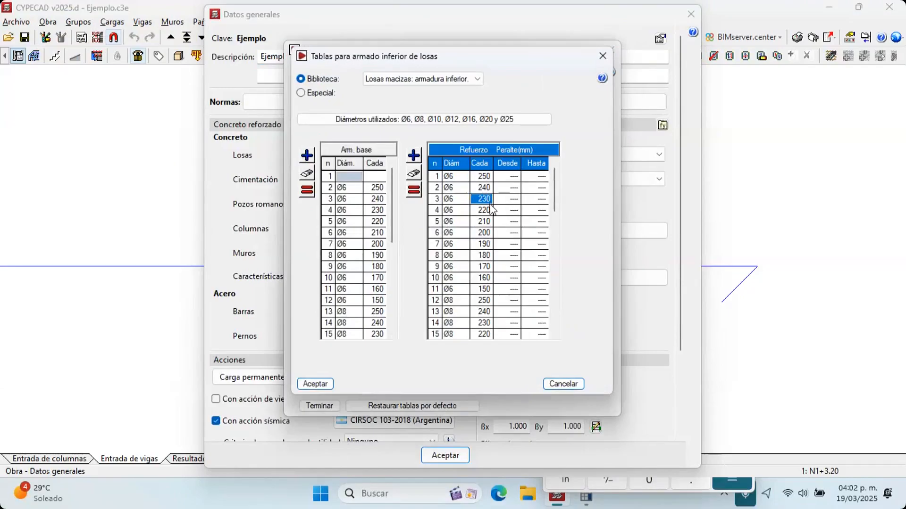
left_click(463, 255)
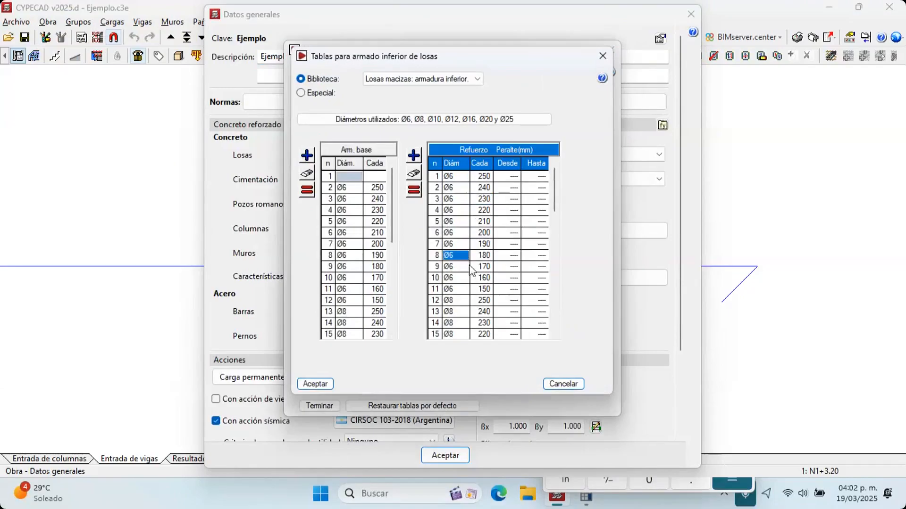
left_click(464, 312)
left_click(482, 323)
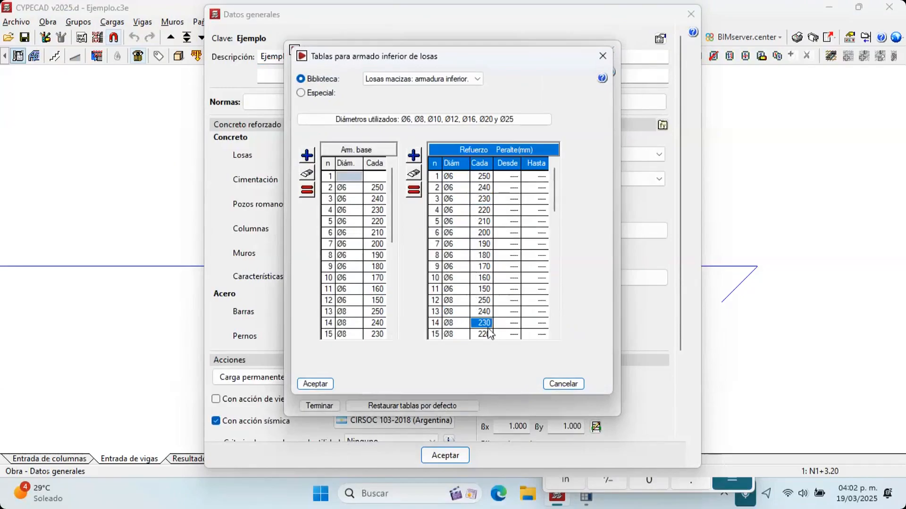
left_click(482, 311)
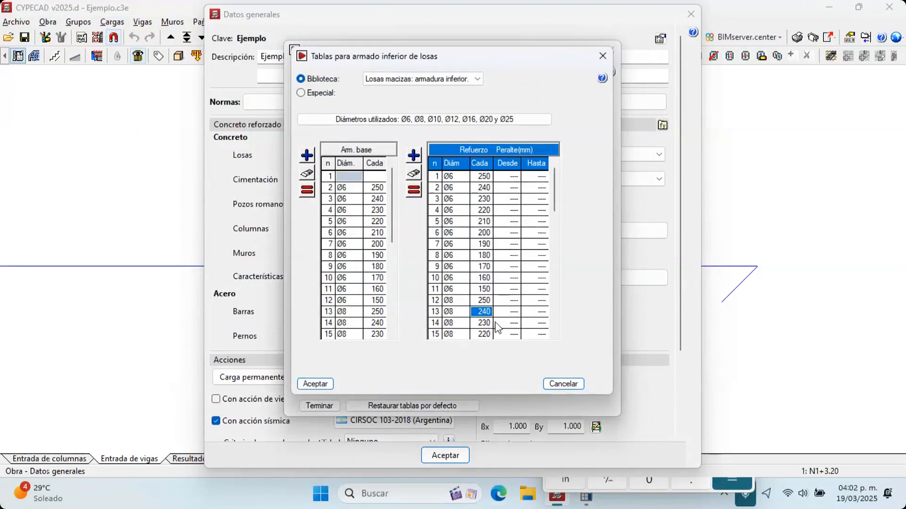
left_click(517, 324)
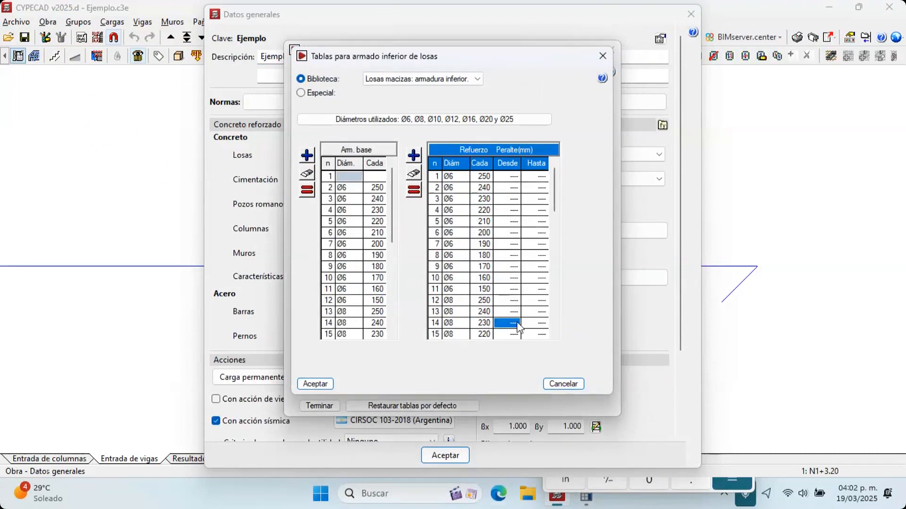
left_click(563, 383)
left_click(463, 272)
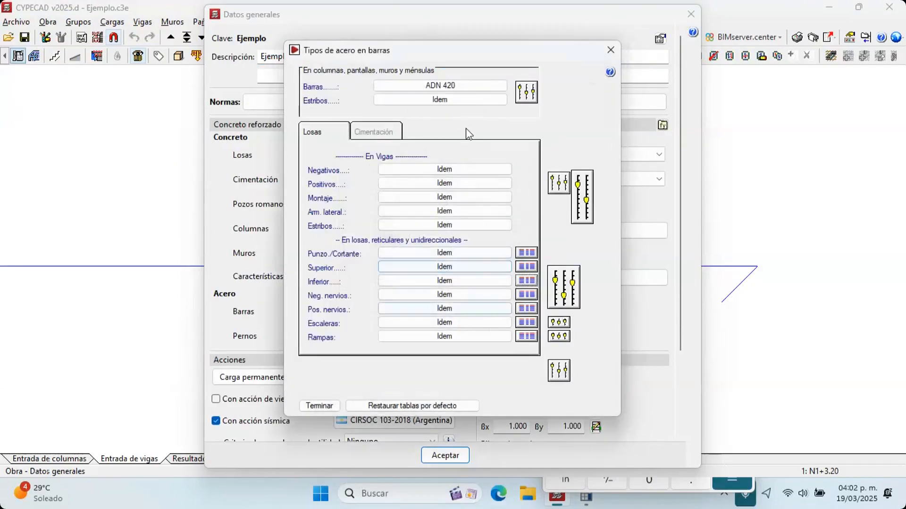
left_click(572, 56)
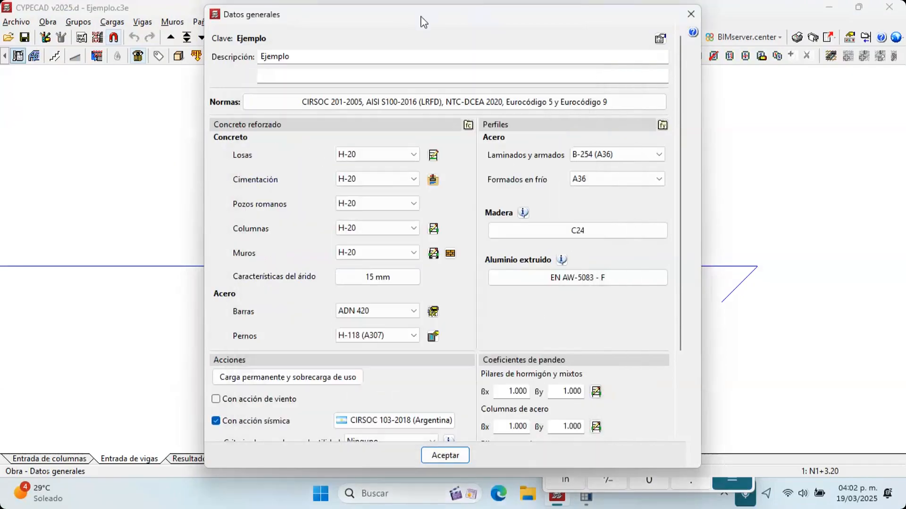
Accept the job's general data without changes and dismiss the information notice about second-order effects
left_click_drag(423, 21, 297, 49)
left_click(320, 483)
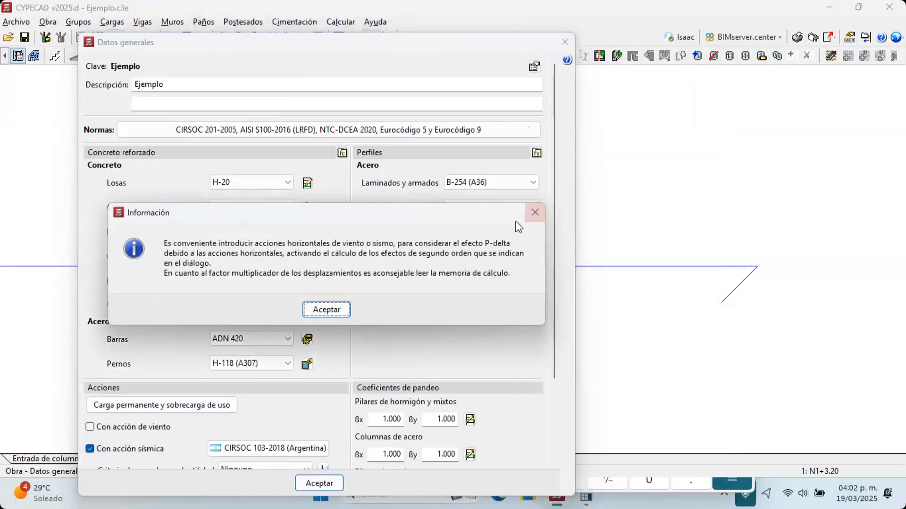
left_click(330, 300)
left_click(326, 301)
Open the reinforcement detailing of the staircase core shown on floor N1+3.20
scroll(486, 263, "down", 5)
middle_click_drag(550, 190, 542, 128)
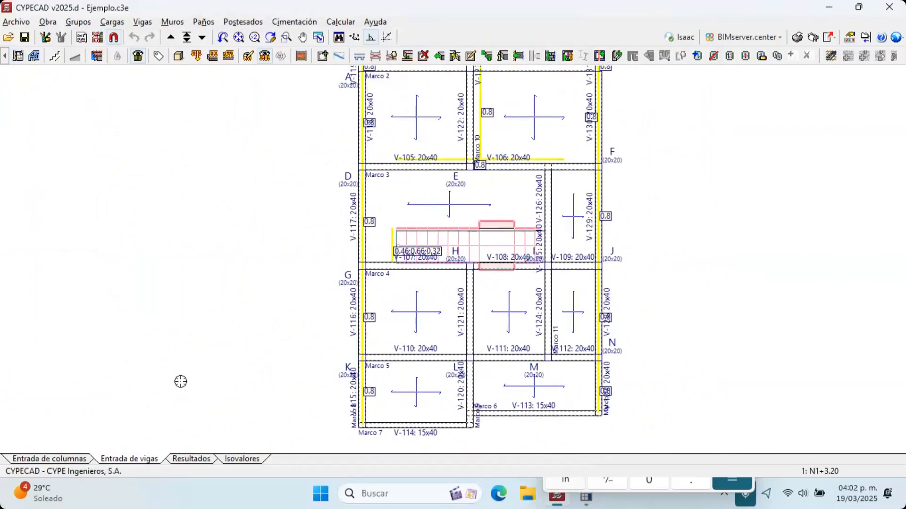
left_click(57, 57)
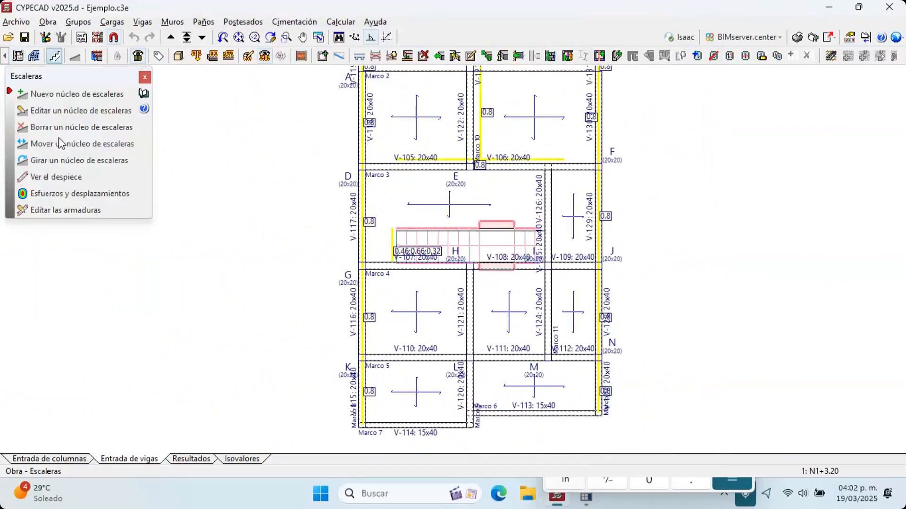
left_click(57, 177)
left_click(464, 230)
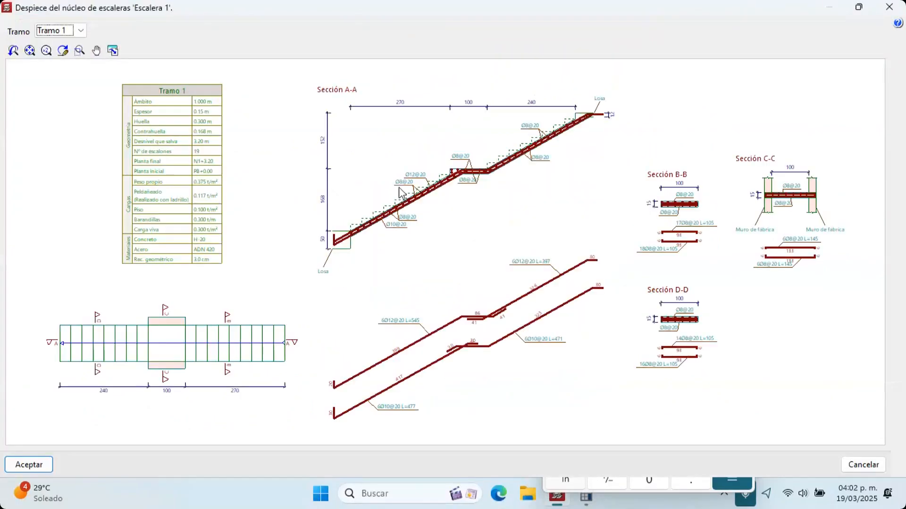
Examine the bar diameters and spacings of the lower flight in Sección A-A of Tramo 1
scroll(421, 220, "up", 4)
scroll(419, 215, "up", 1)
middle_click_drag(520, 182, 468, 238)
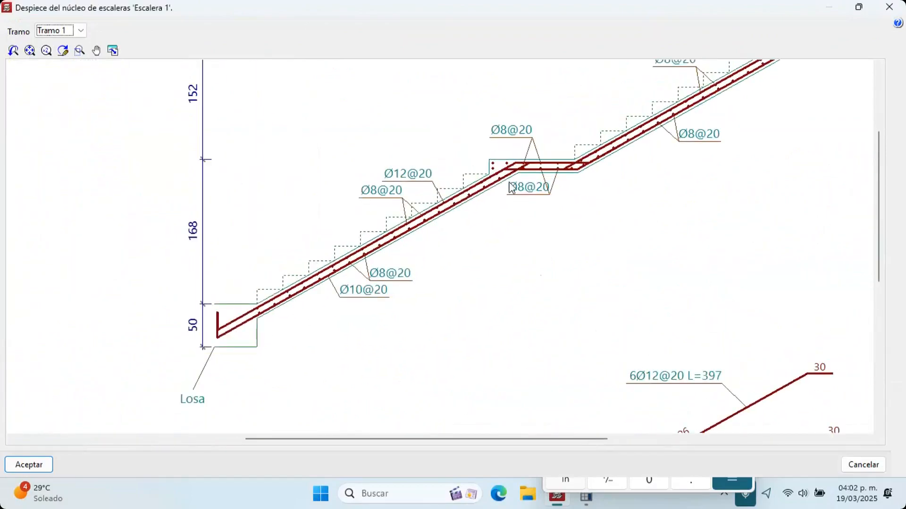
scroll(330, 297, "up", 3)
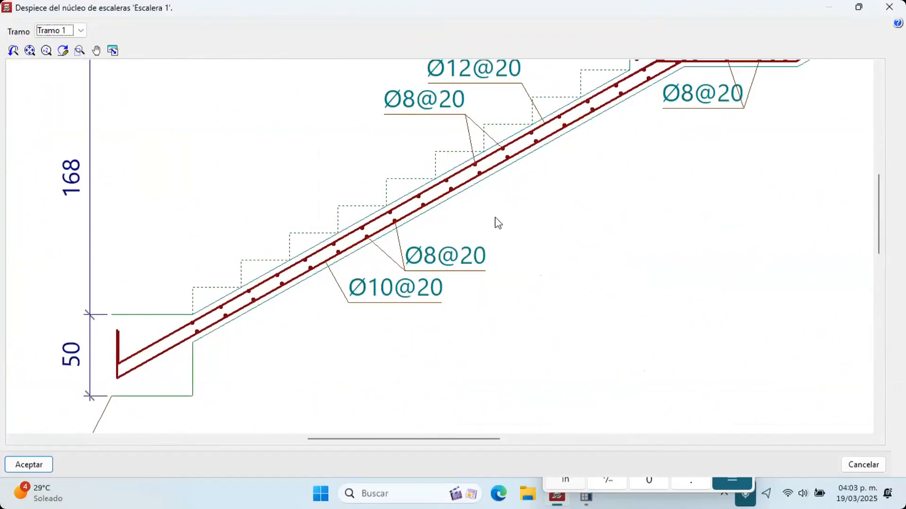
scroll(490, 224, "down", 1)
scroll(517, 163, "down", 2)
Look over the rest of the staircase reinforcement details of Tramo 1 and close the detailing view
mouse_move(516, 163)
middle_mouse_down()
mouse_move(420, 259)
mouse_move(271, 275)
middle_mouse_up()
scroll(196, 134, "down", 2)
mouse_move(196, 134)
middle_mouse_down()
mouse_move(251, 162)
mouse_move(138, 101)
middle_mouse_up()
scroll(138, 101, "down", 1)
scroll(517, 217, "down", 1)
middle_click_drag(517, 217, 342, 231)
scroll(503, 205, "up", 5)
scroll(396, 236, "down", 1)
middle_click_drag(397, 236, 326, 238)
left_click(896, 7)
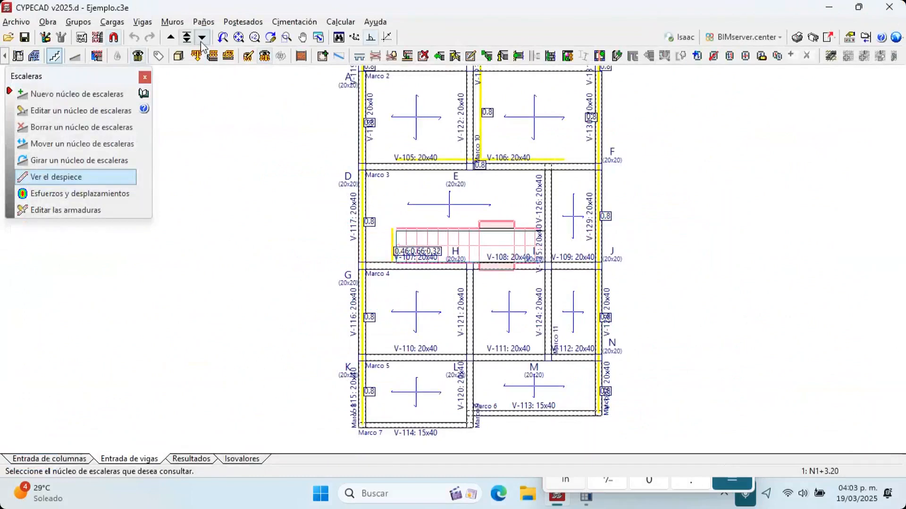
Go down to floor PB+0.00, open footing G for editing and examine its reinforcement details
left_click(202, 38)
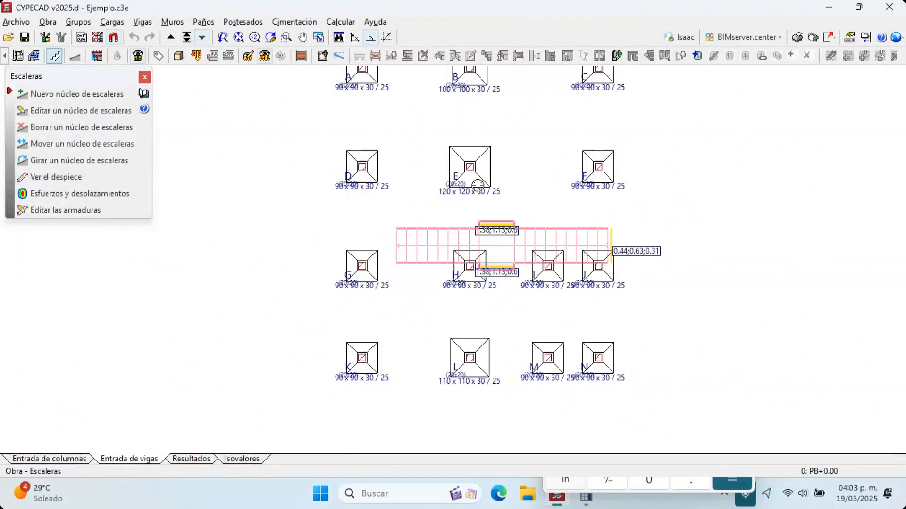
left_click(294, 22)
left_click(307, 89)
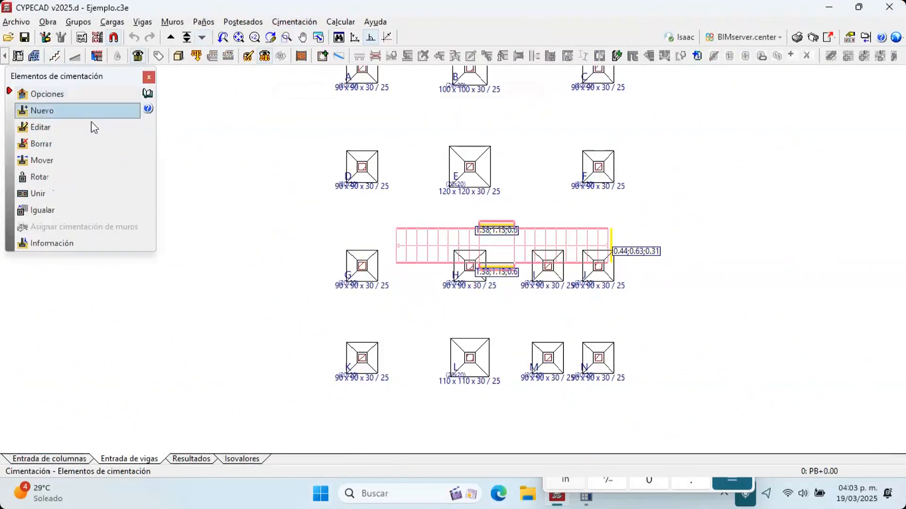
left_click(92, 127)
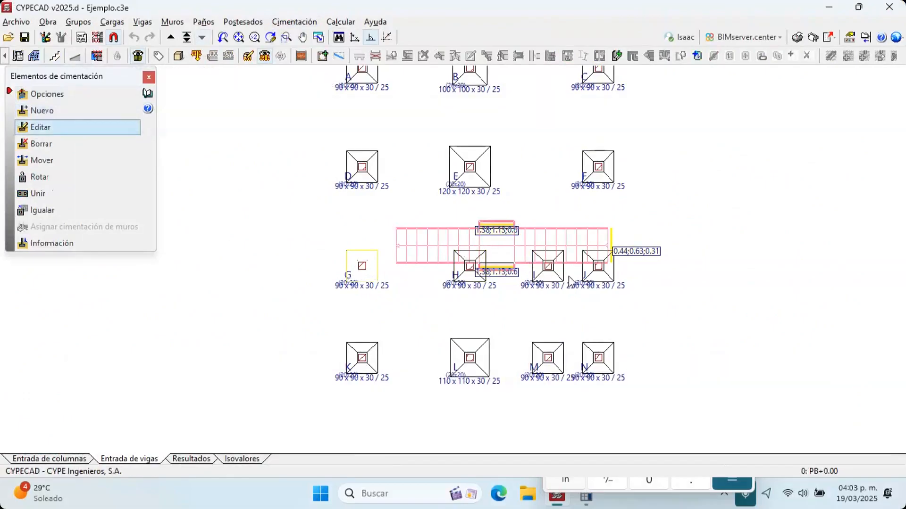
left_click(362, 265)
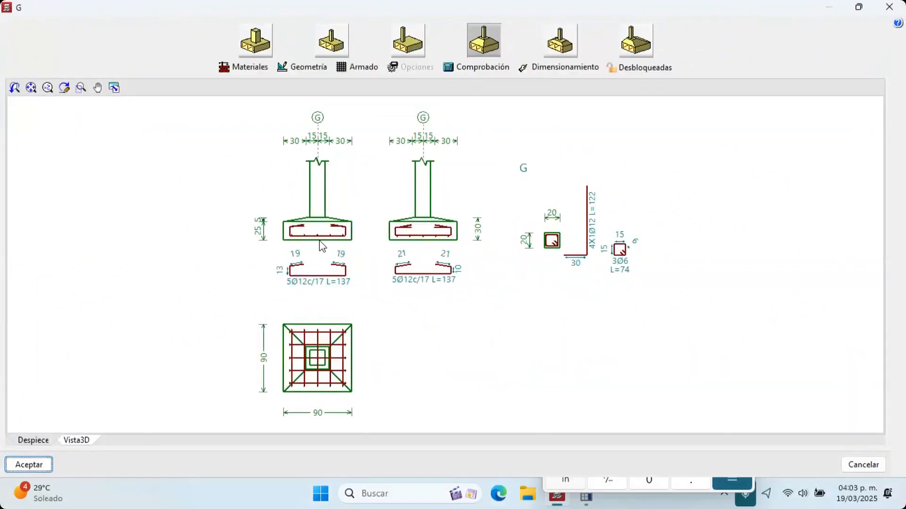
scroll(321, 245, "up", 3)
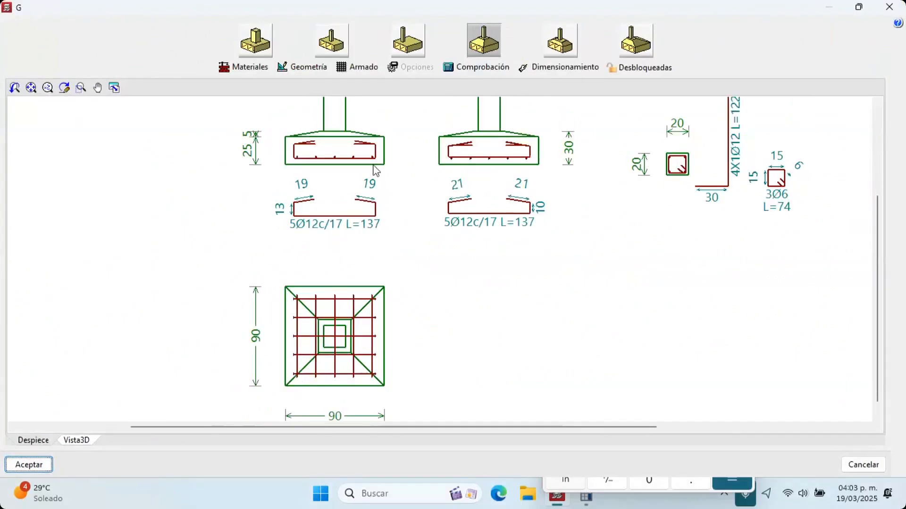
Review footing G's checks, including soil stresses, overturning, shear and minimum reinforcement ratio, and close the checks and footing editor without changes
left_click(460, 67)
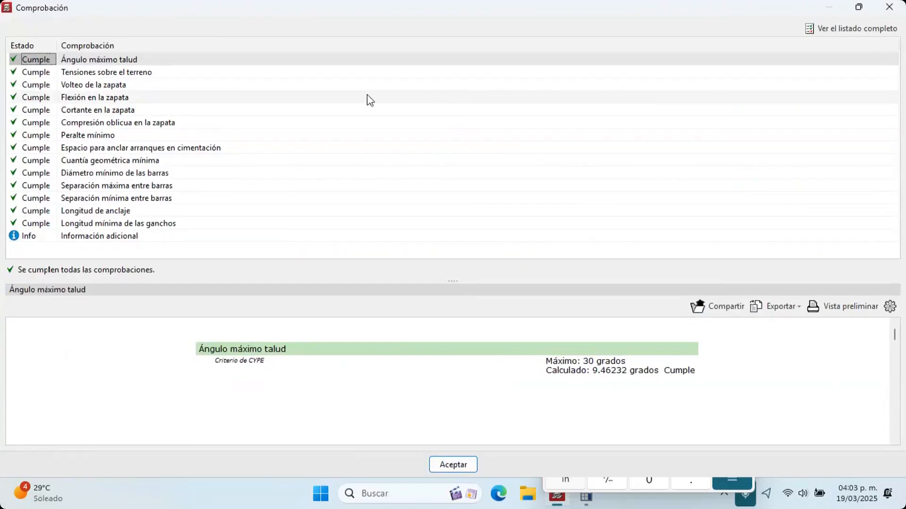
left_click(117, 73)
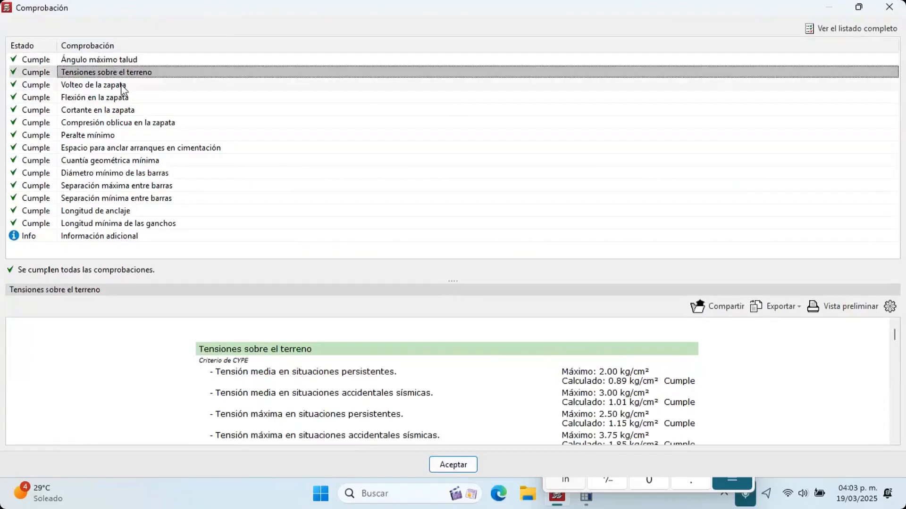
left_click(124, 86)
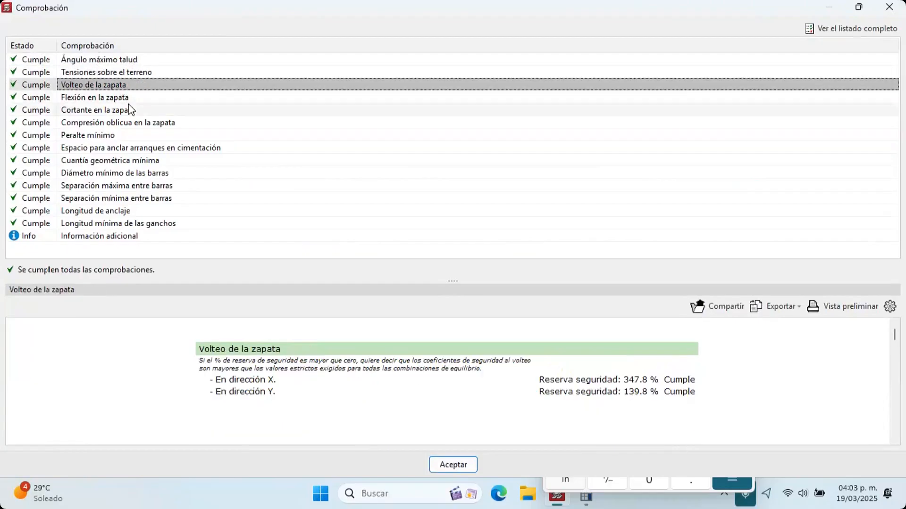
left_click(129, 110)
key("Down")
key("Down")
key("Down")
key("Down")
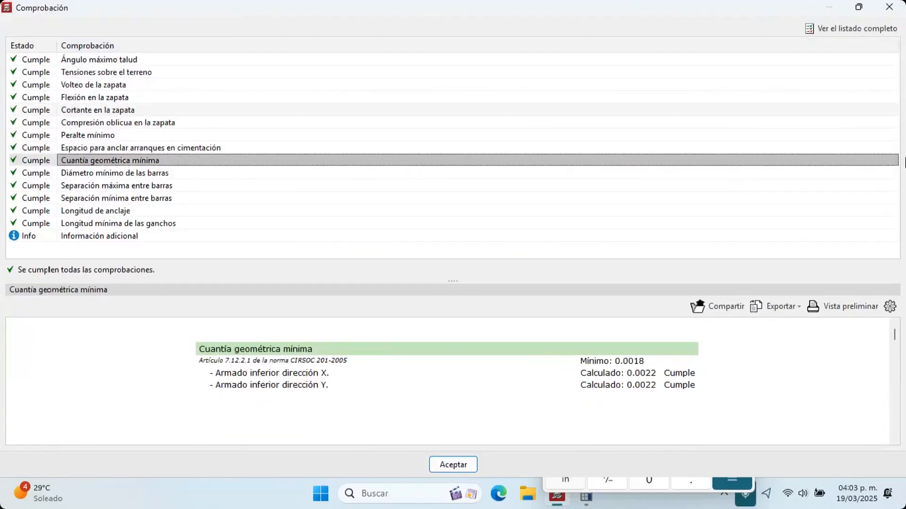
left_click(886, 11)
left_click(886, 8)
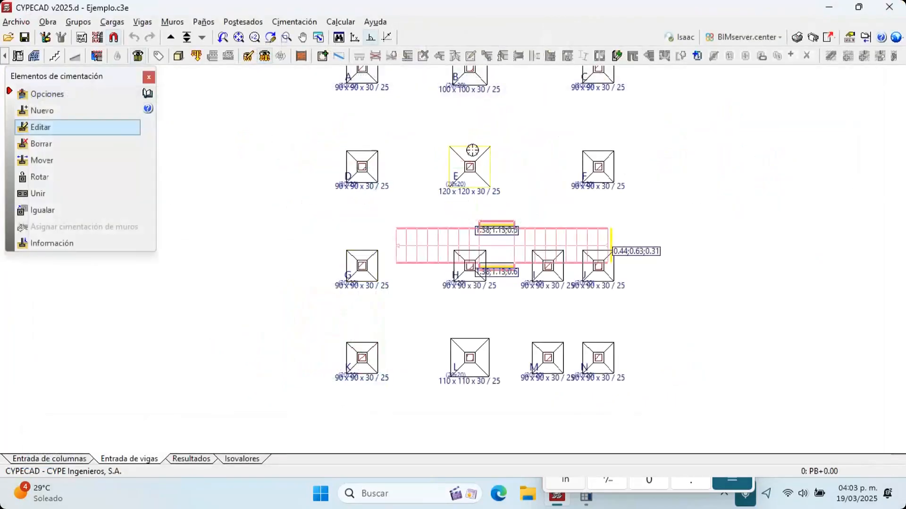
Generate the Listado de datos de la obra report with the preselected chapters
left_click(238, 37)
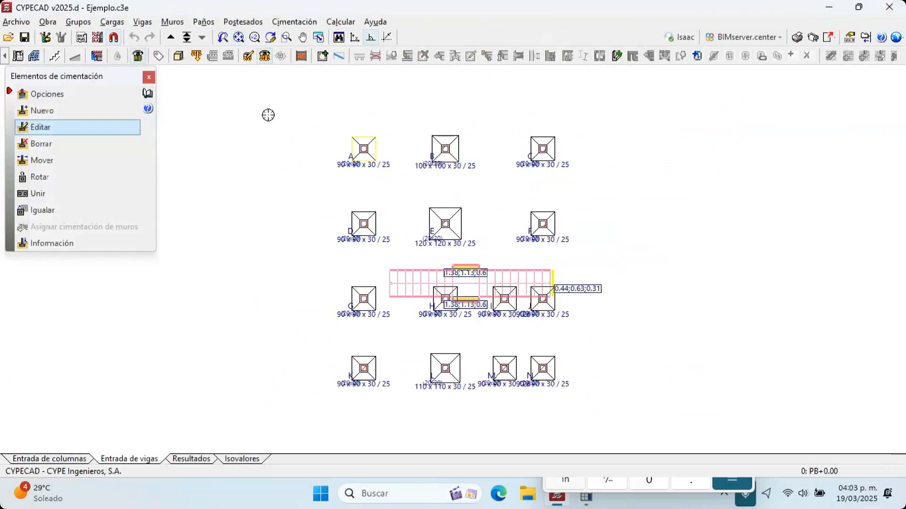
left_click(798, 38)
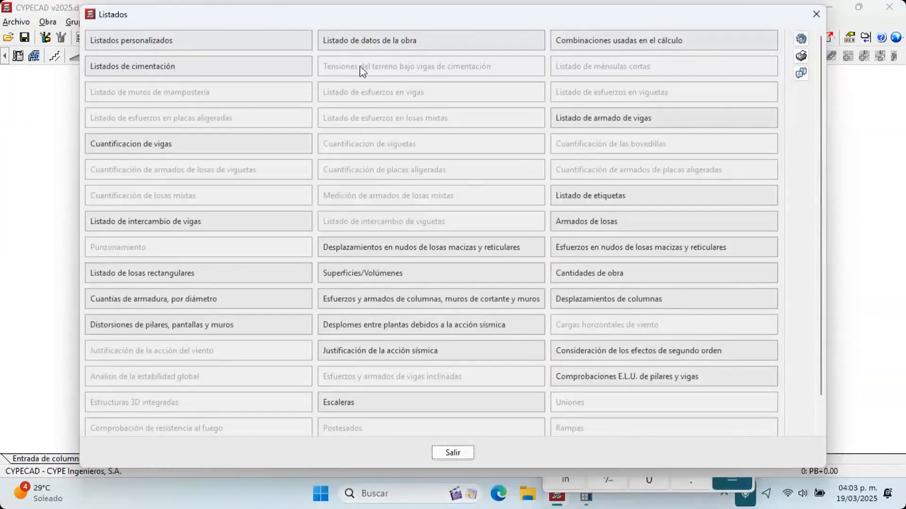
left_click(371, 40)
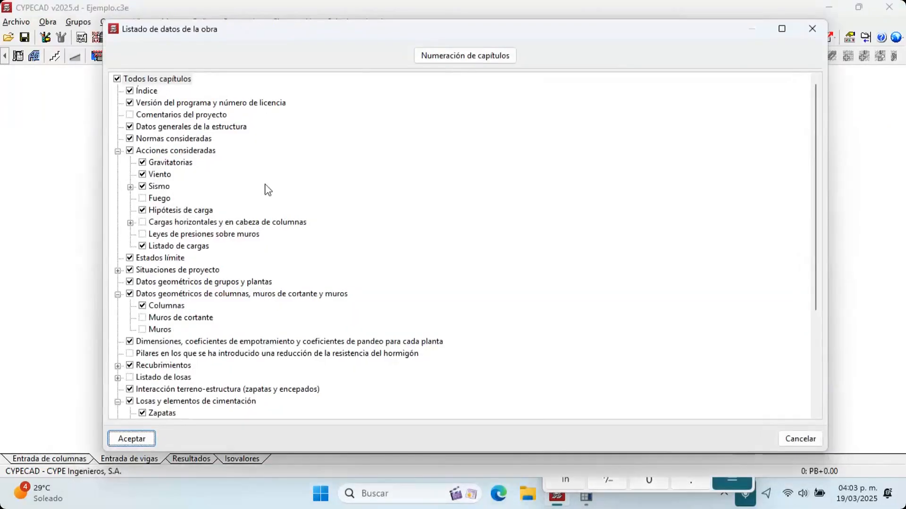
scroll(227, 250, "down", 3)
left_click(132, 439)
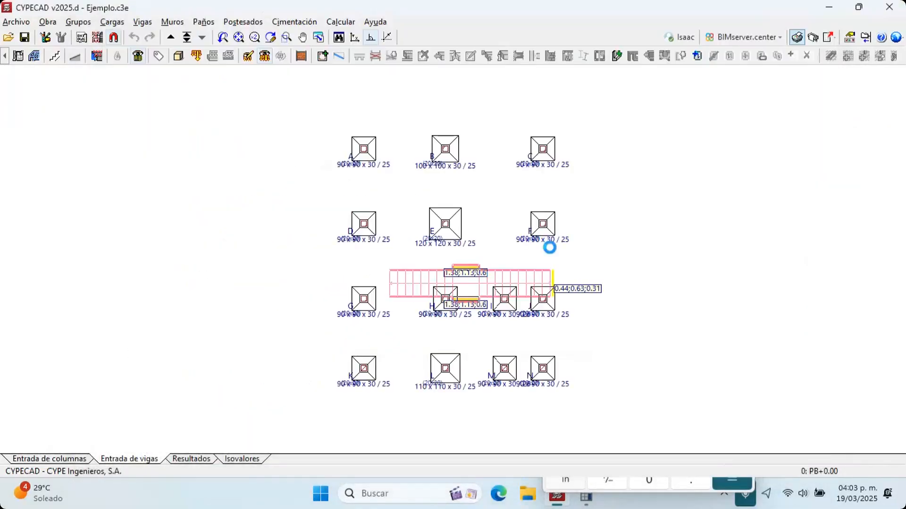
Read the report's design codes, gravity loads by floor, wind section and general seismic data
left_click_drag(899, 59, 900, 101)
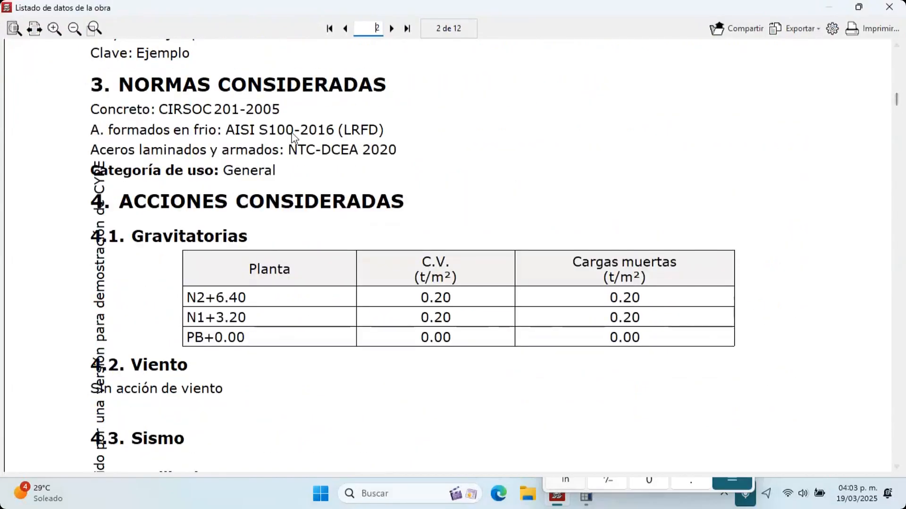
scroll(264, 142, "down", 3)
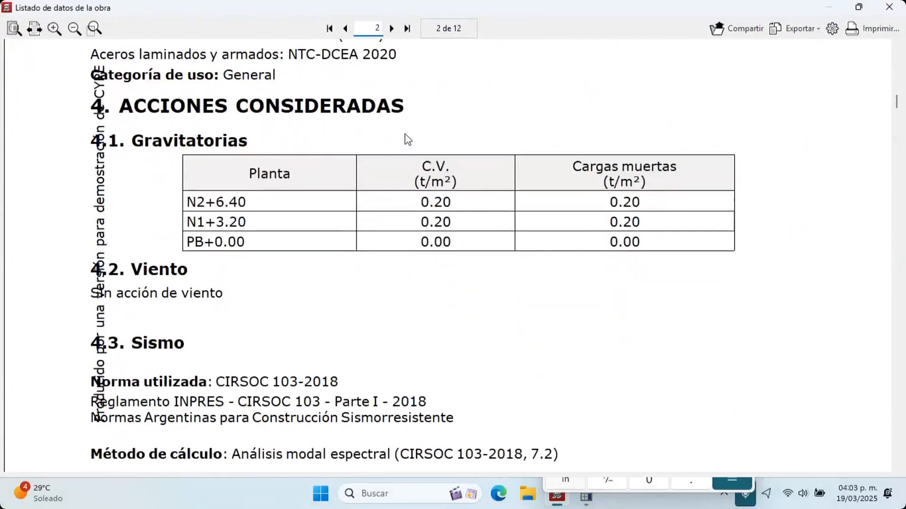
scroll(405, 136, "down", 3)
scroll(435, 154, "down", 3)
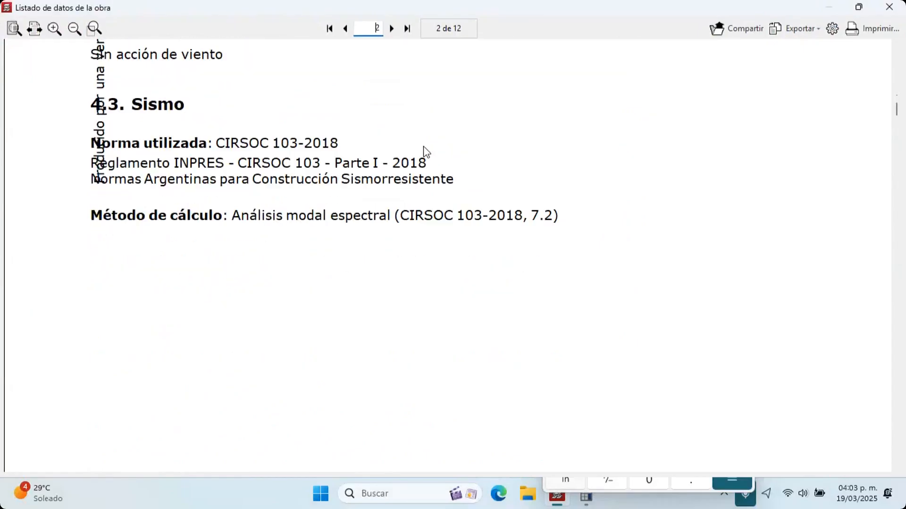
scroll(426, 151, "down", 13)
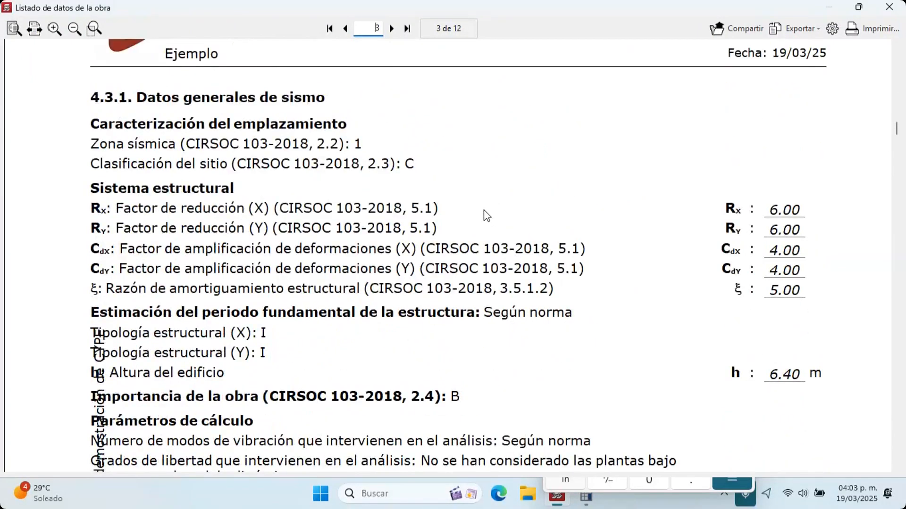
scroll(486, 216, "down", 13)
Read the load hypotheses, special load list, limit states and project situations in the report
scroll(358, 273, "down", 15)
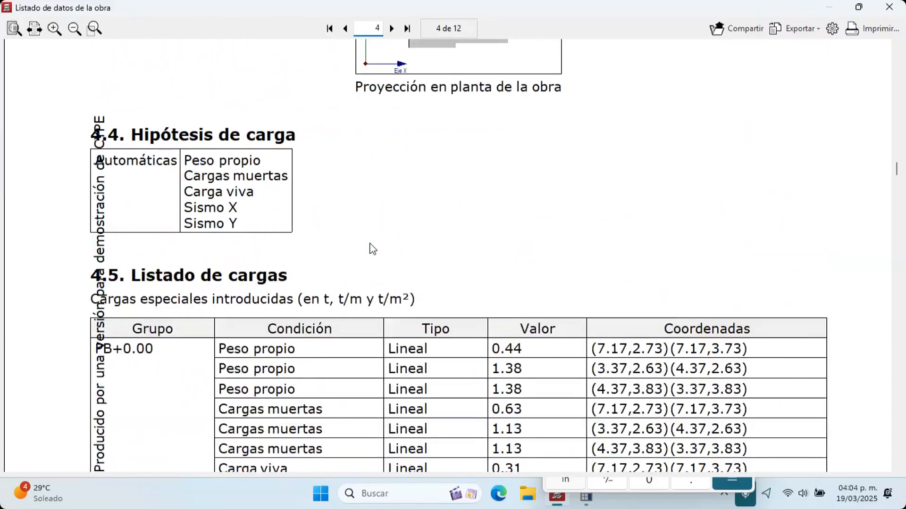
scroll(373, 249, "down", 2)
scroll(411, 202, "down", 12)
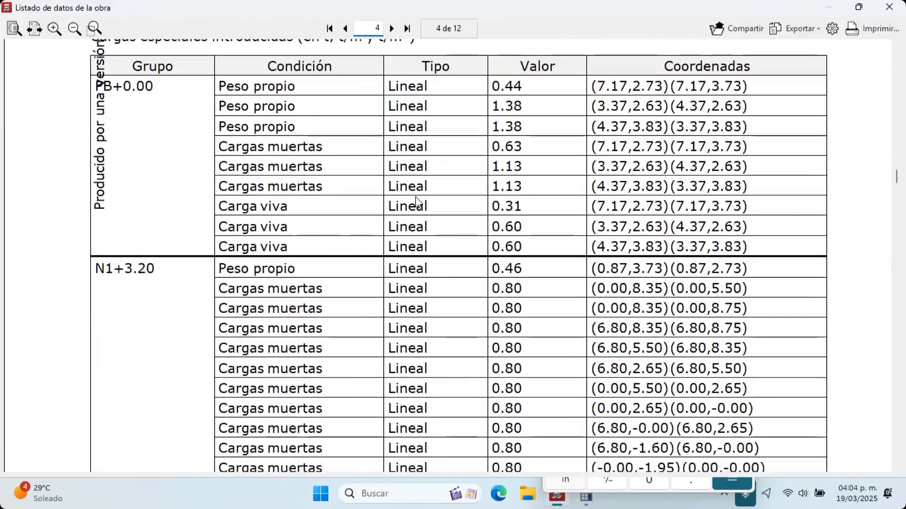
scroll(431, 216, "down", 13)
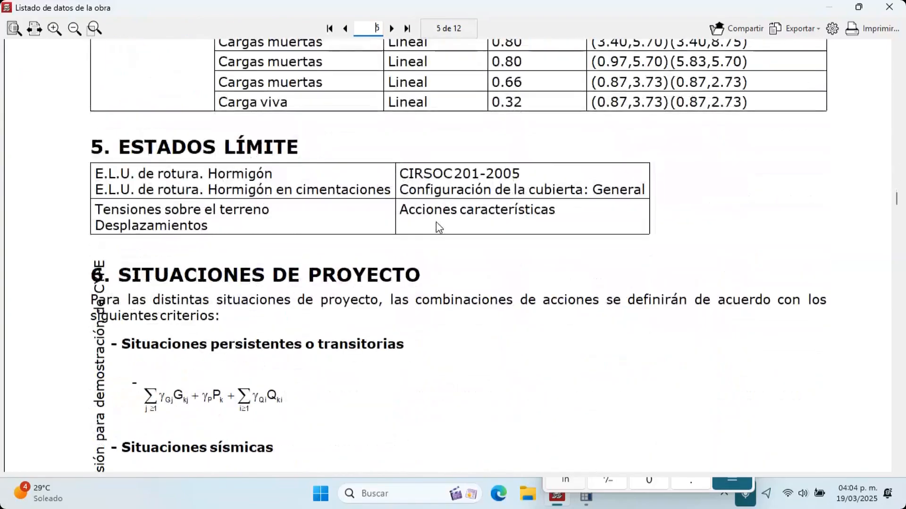
scroll(437, 221, "down", 15)
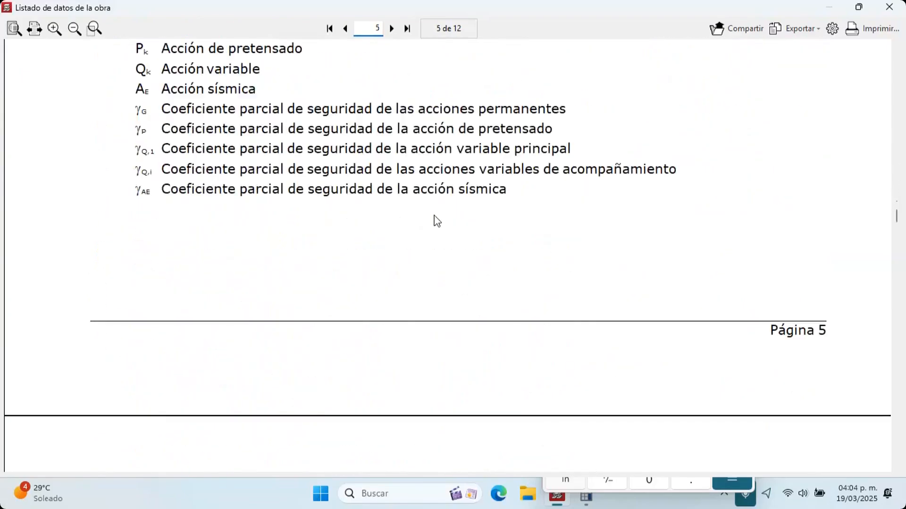
Review the report's partial safety coefficients, column coefficients, concrete covers and footing data up to chapter 12
scroll(540, 261, "down", 7)
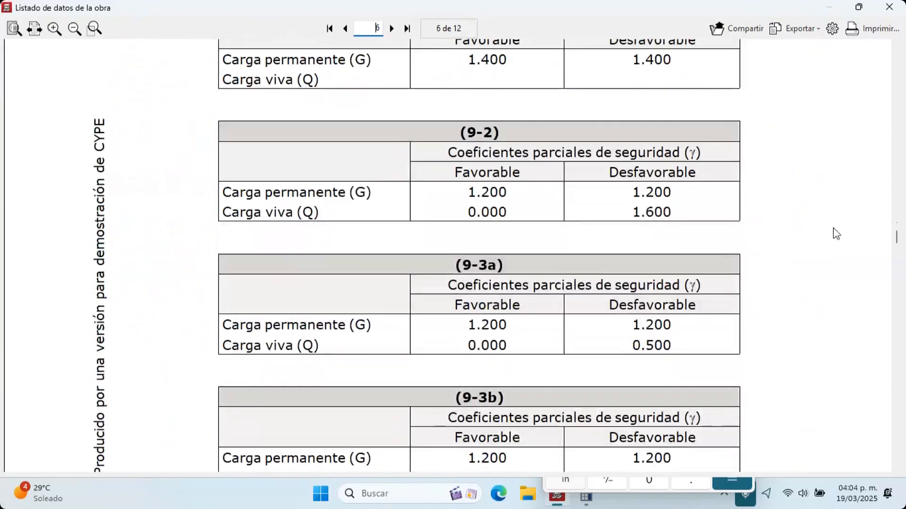
scroll(895, 253, "down", 2)
scroll(895, 253, "down", 20)
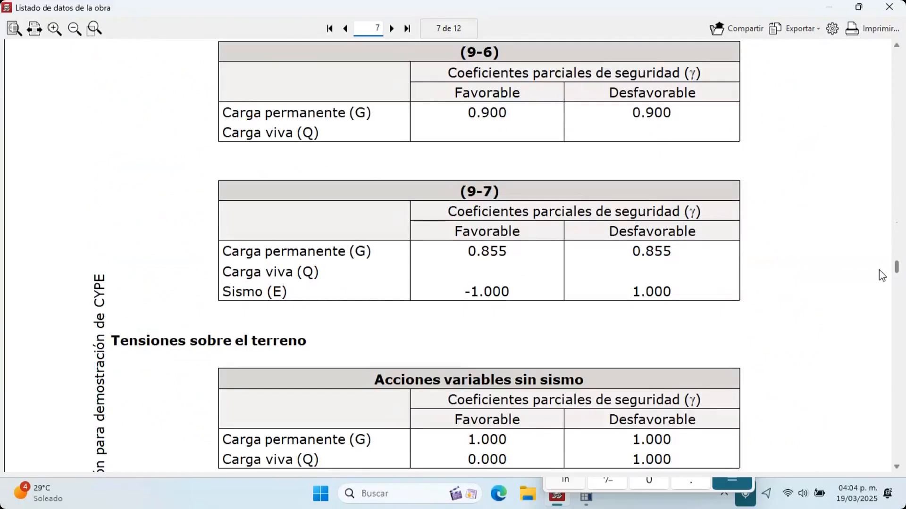
scroll(881, 275, "down", 20)
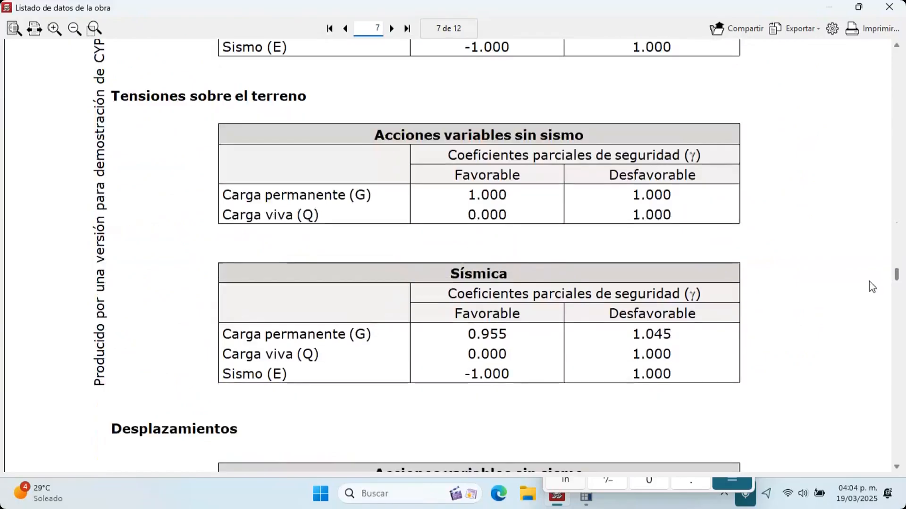
scroll(760, 288, "down", 15)
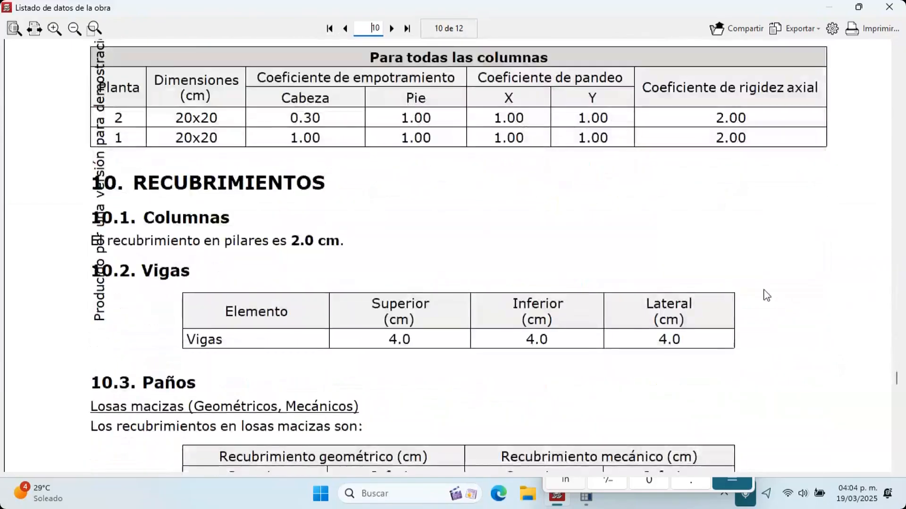
scroll(762, 301, "down", 15)
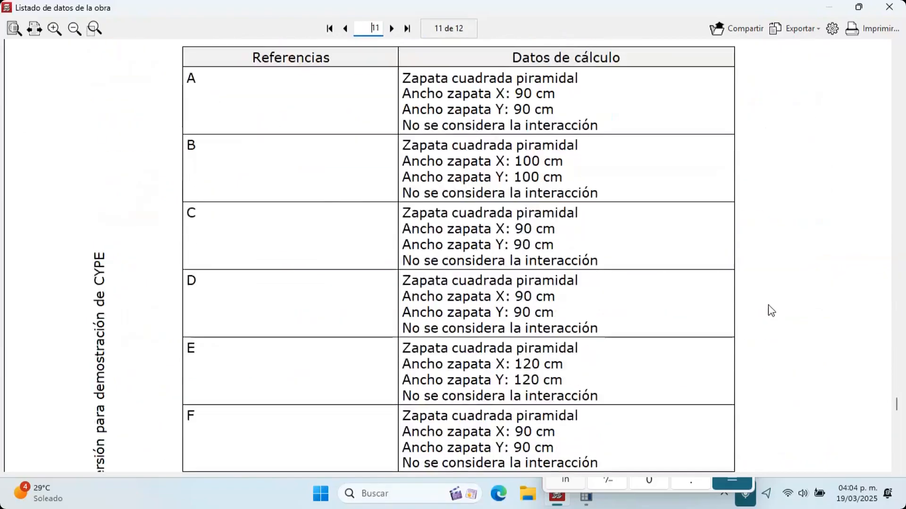
scroll(768, 340, "down", 15)
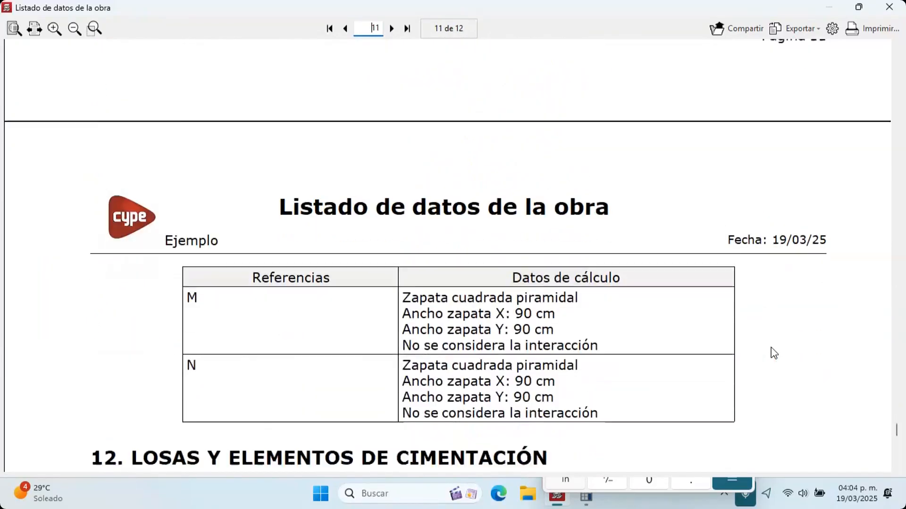
Review the materials chapter at the end of the job data report, including bar and profile steels, and close the report
scroll(791, 331, "down", 10)
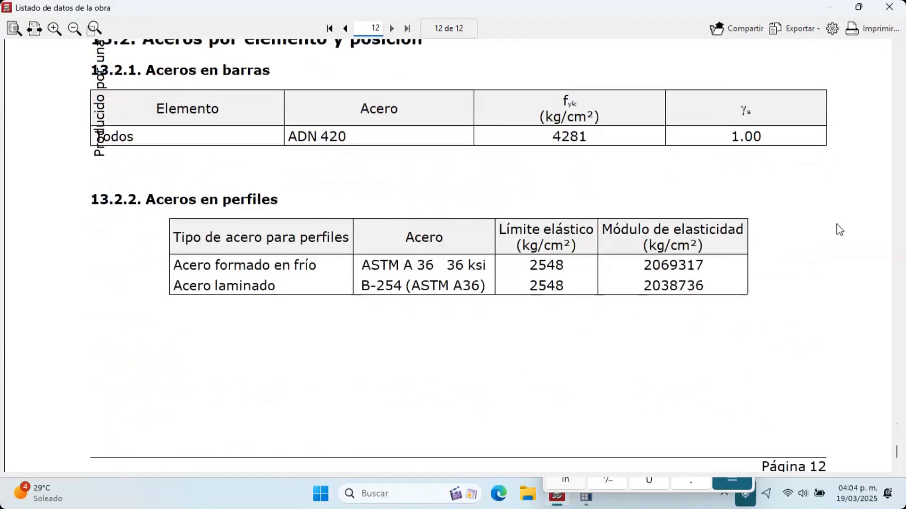
left_click(893, 10)
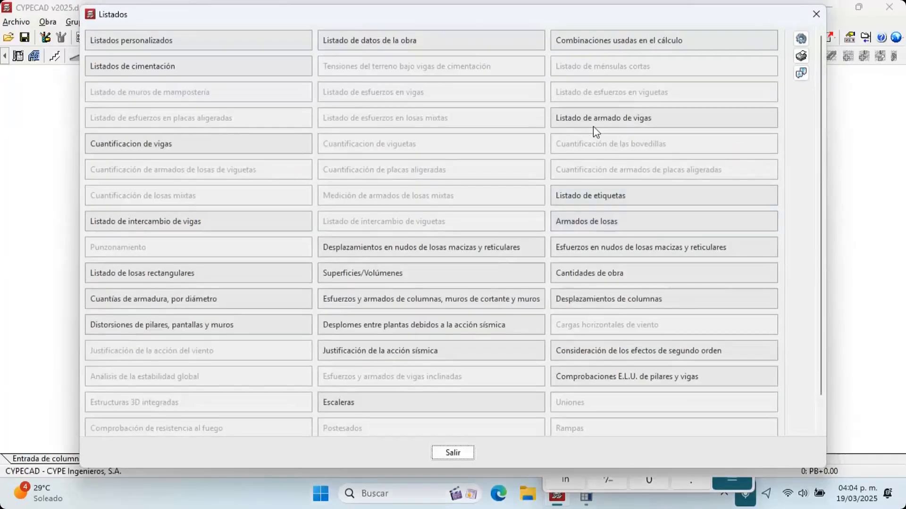
Generate the Cantidades de obra report by groups and 'Total obra' from PB+0.00 to N2+6.40, and read the footing and first-floor quantities
left_click(610, 268)
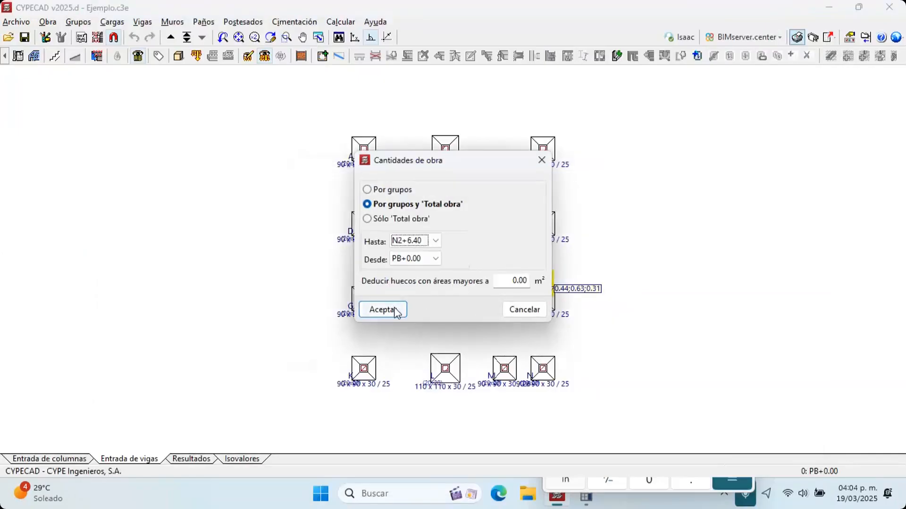
left_click(383, 309)
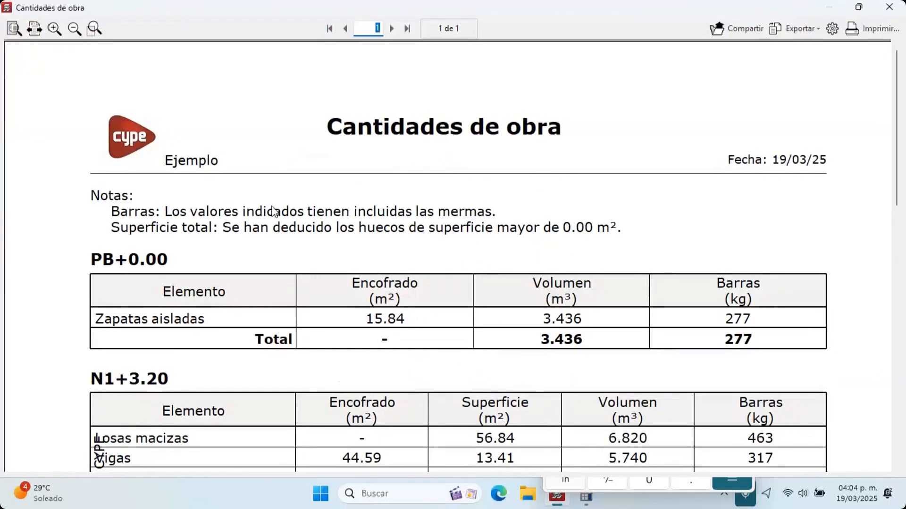
scroll(271, 207, "down", 3)
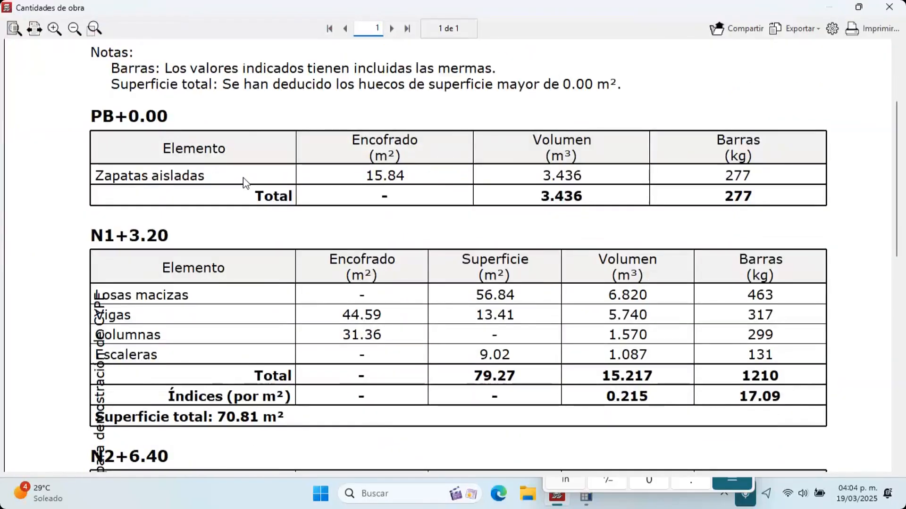
scroll(246, 177, "down", 1)
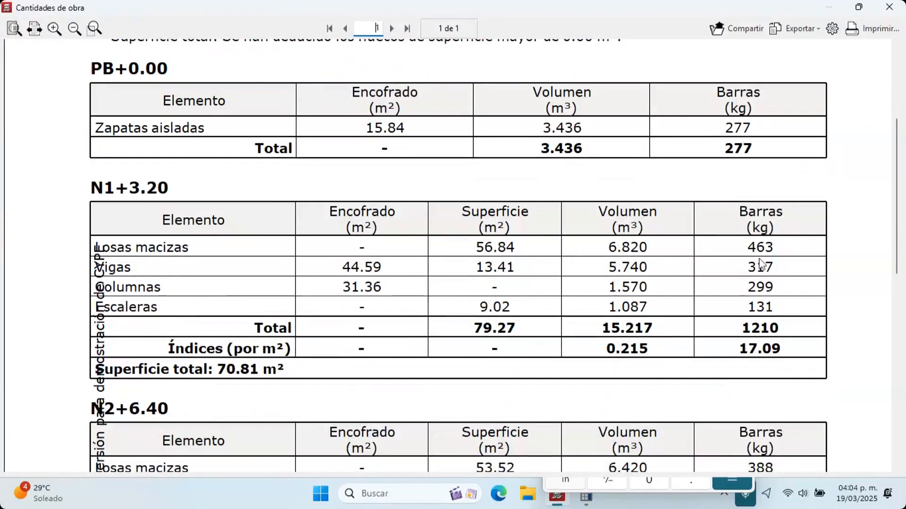
Compare the formwork, concrete volume and bar quantities for N1+3.20, N2+6.40 and the whole job, and close the report
scroll(760, 264, "down", 3)
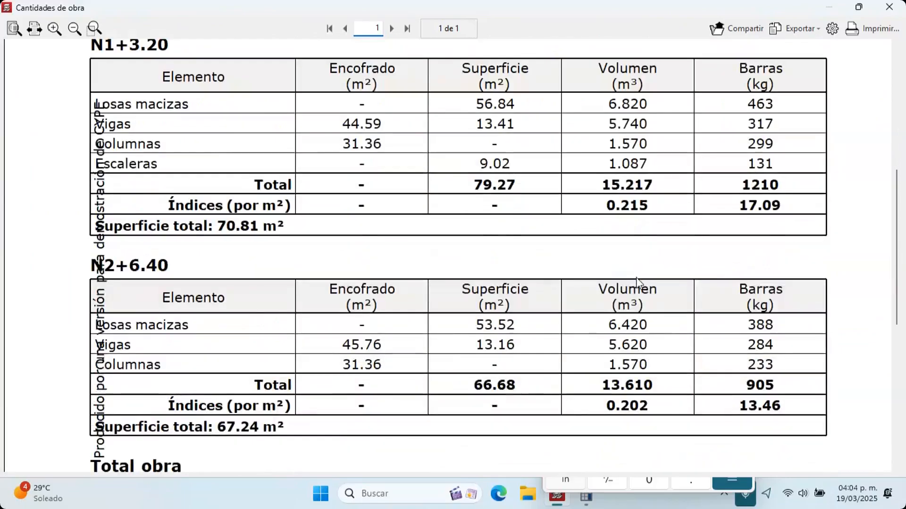
scroll(641, 195, "up", 2)
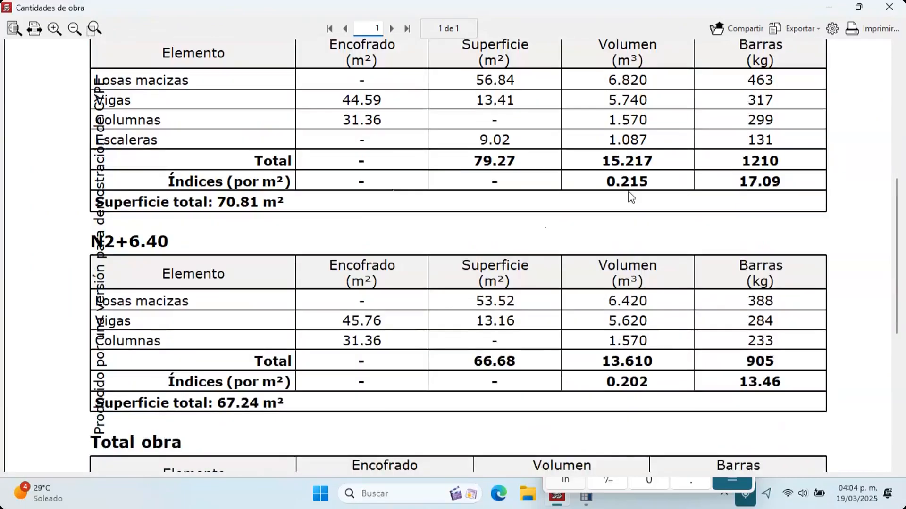
scroll(647, 196, "down", 5)
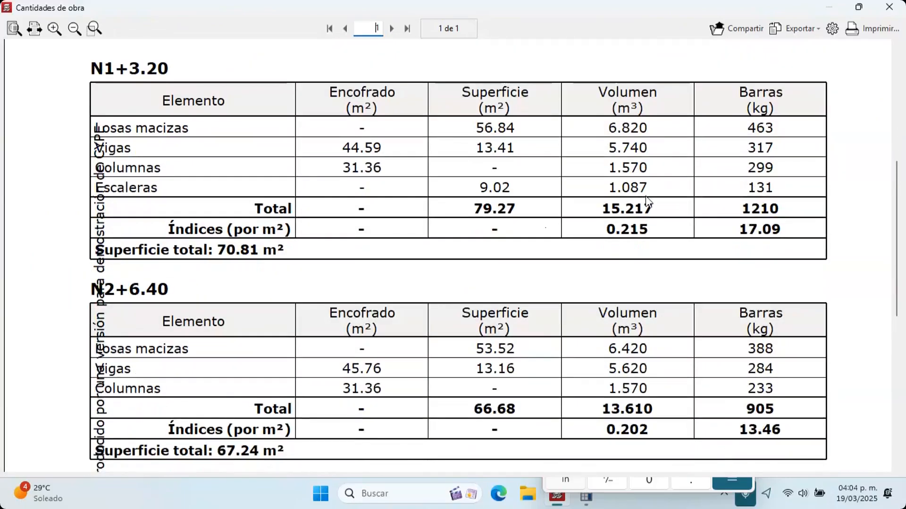
scroll(636, 236, "down", 1)
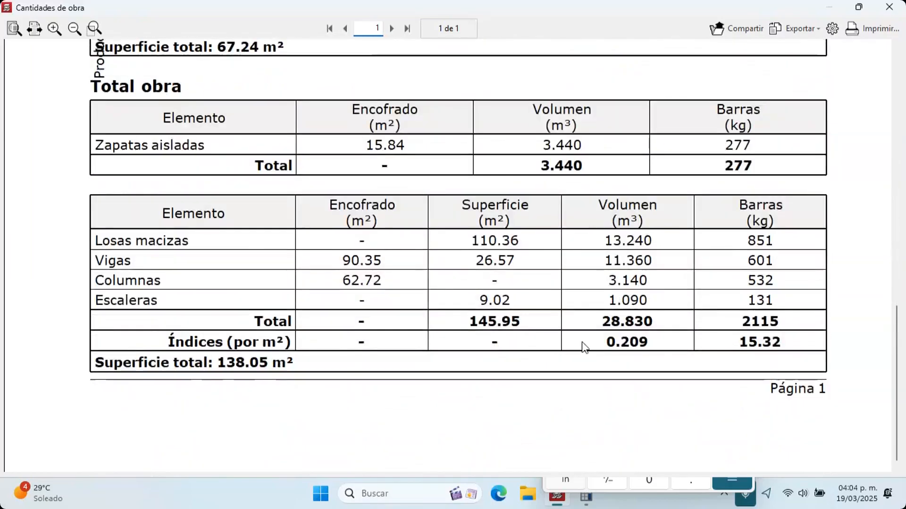
scroll(605, 334, "up", 1)
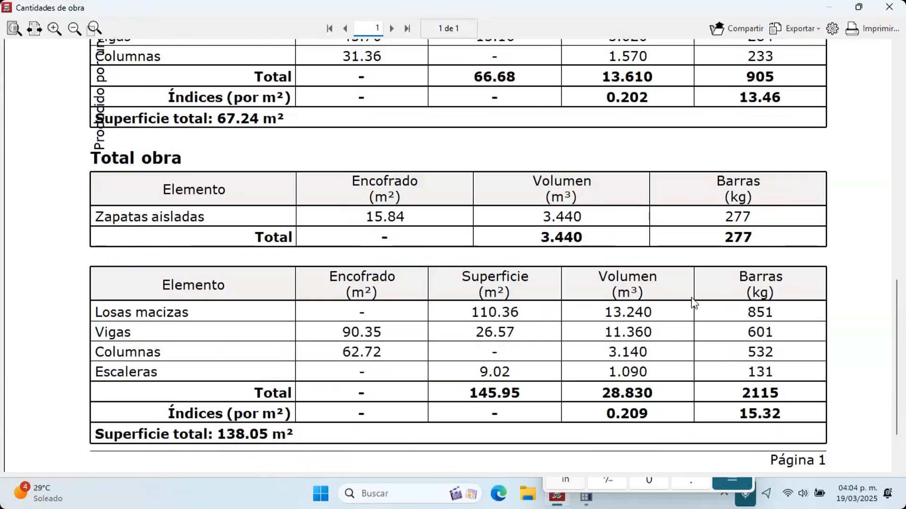
left_click(886, 6)
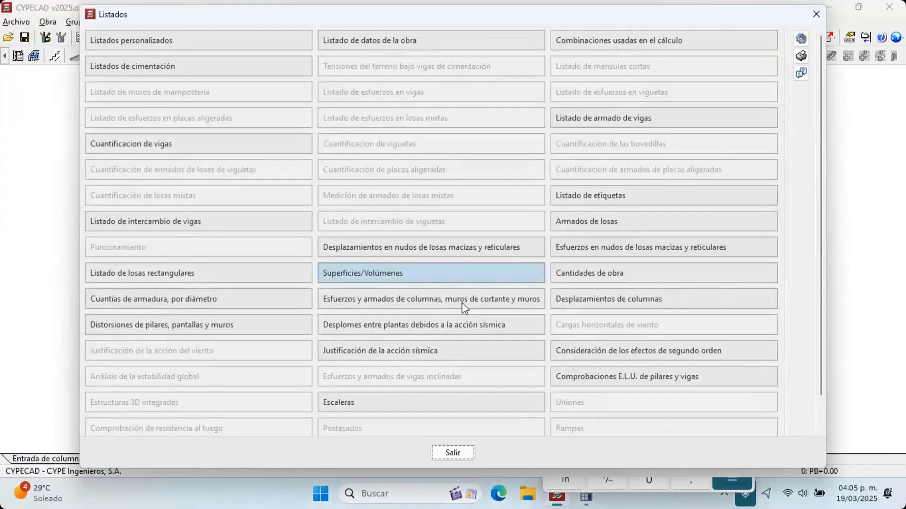
Generate the Justificación de la acción sísmica report and read its code, calculation method, site classification and structural system data
left_click(407, 354)
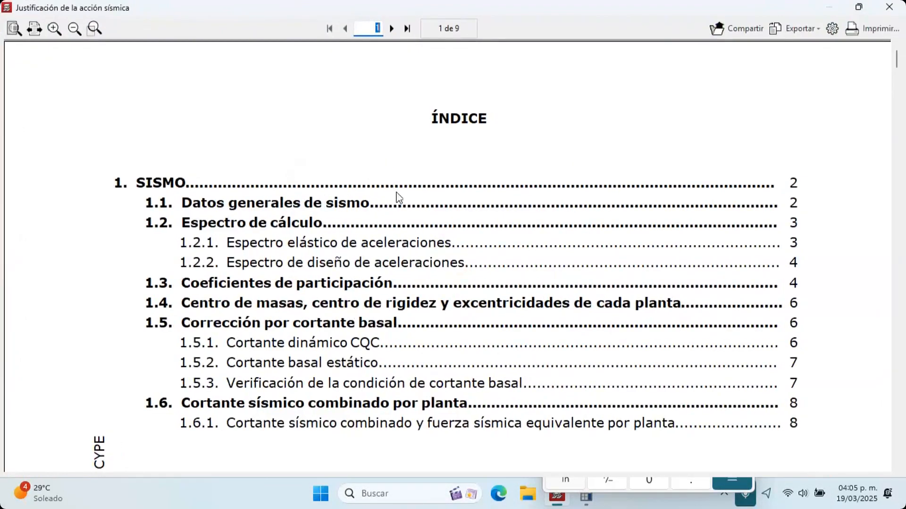
scroll(850, 187, "down", 2)
left_click_drag(899, 78, 901, 104)
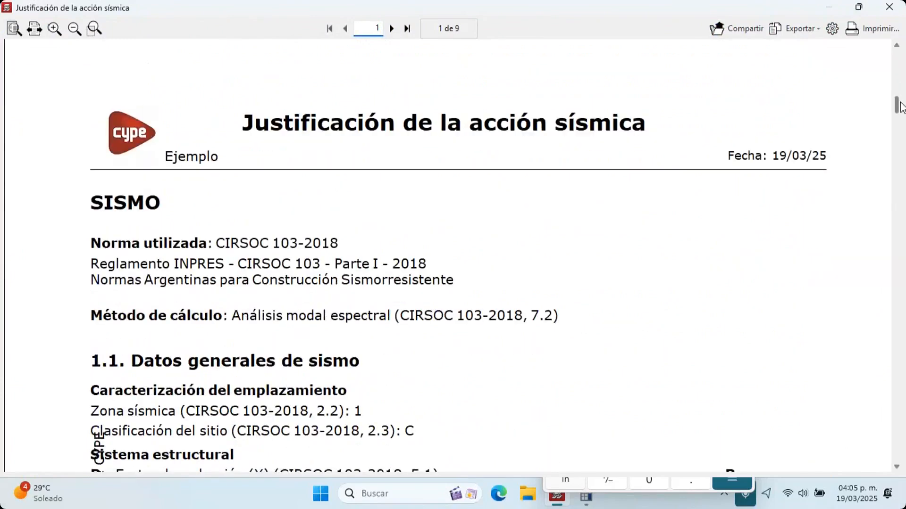
scroll(630, 125, "down", 3)
scroll(537, 195, "down", 3)
scroll(537, 196, "down", 1)
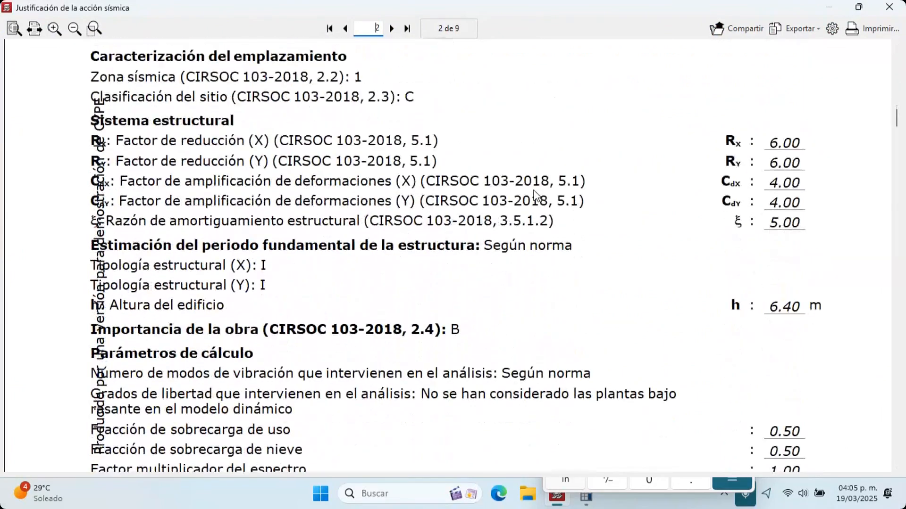
Review the seismic calculation parameters, inertia reduction factors, and elastic and design acceleration spectra in the report
scroll(537, 190, "down", 12)
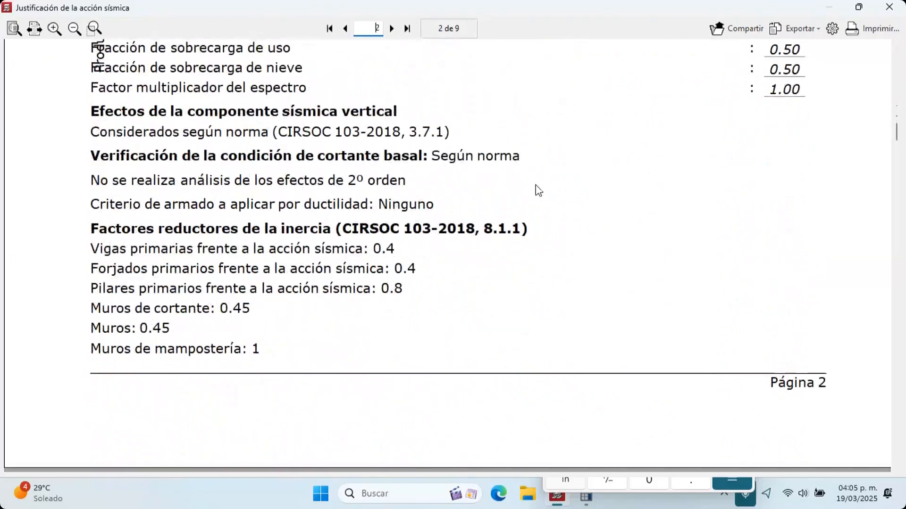
scroll(479, 198, "down", 13)
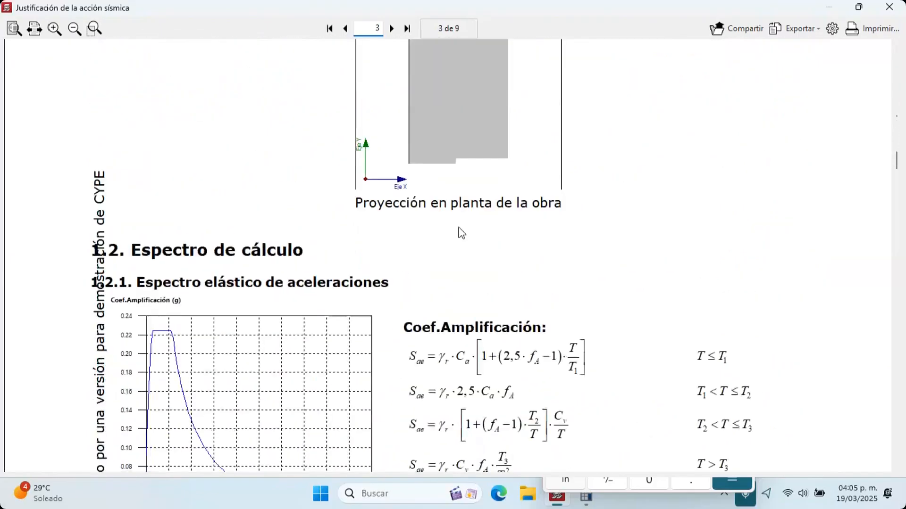
scroll(443, 217, "down", 2)
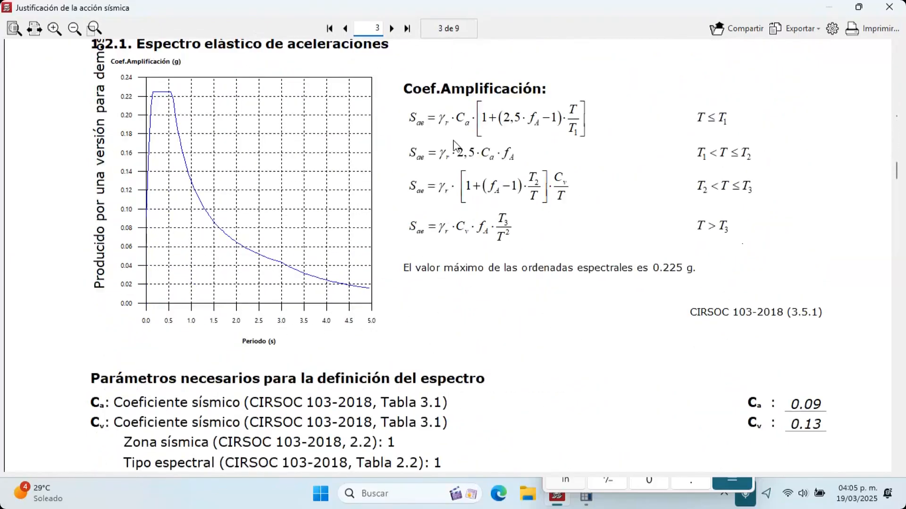
scroll(525, 141, "down", 15)
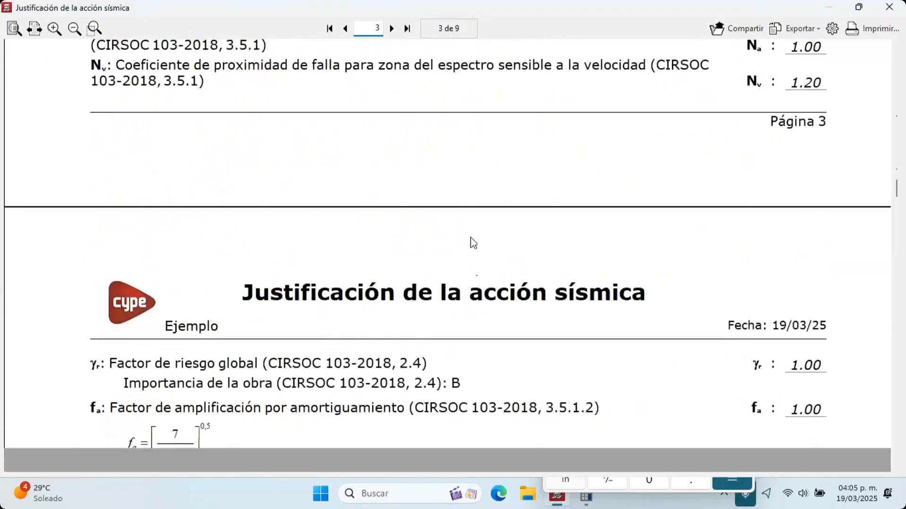
scroll(456, 222, "down", 13)
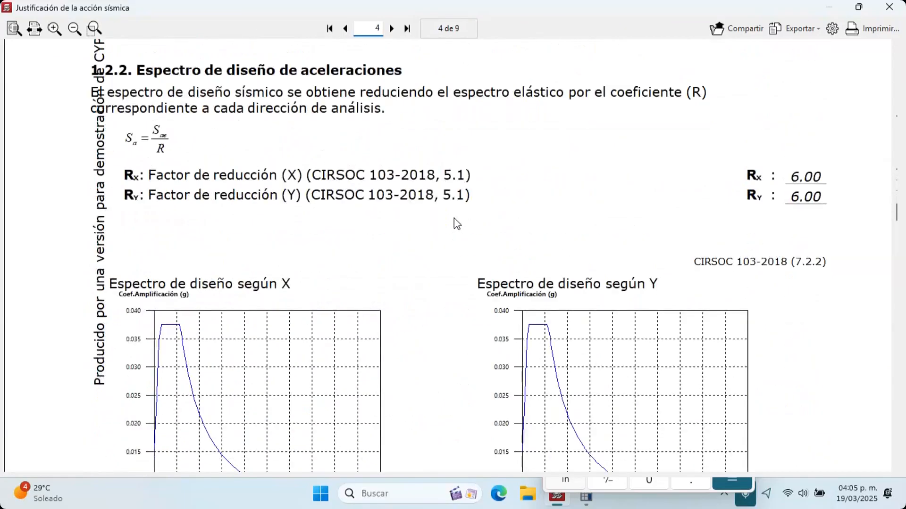
scroll(431, 213, "down", 10)
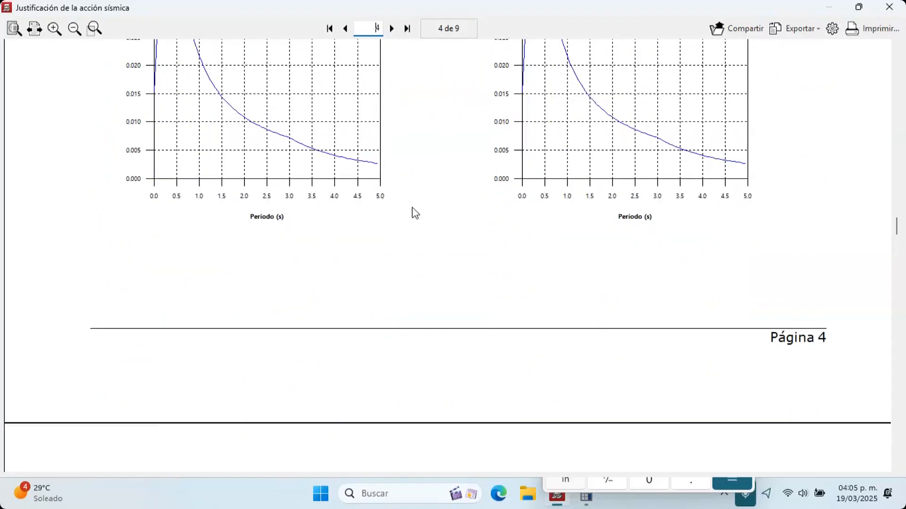
Review the modal participation coefficients, modal periods, centres of mass and rigidity by floor, and CQC dynamic base shear
scroll(424, 236, "down", 12)
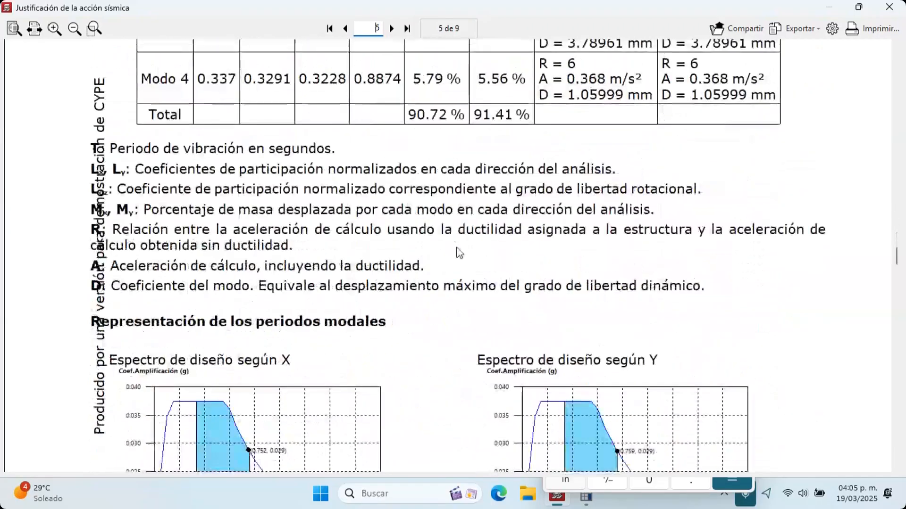
scroll(442, 239, "down", 8)
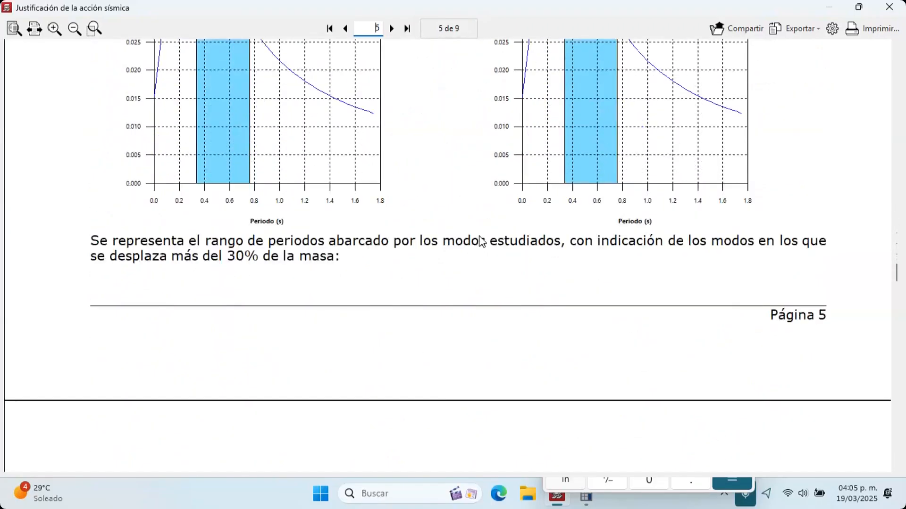
scroll(479, 243, "down", 5)
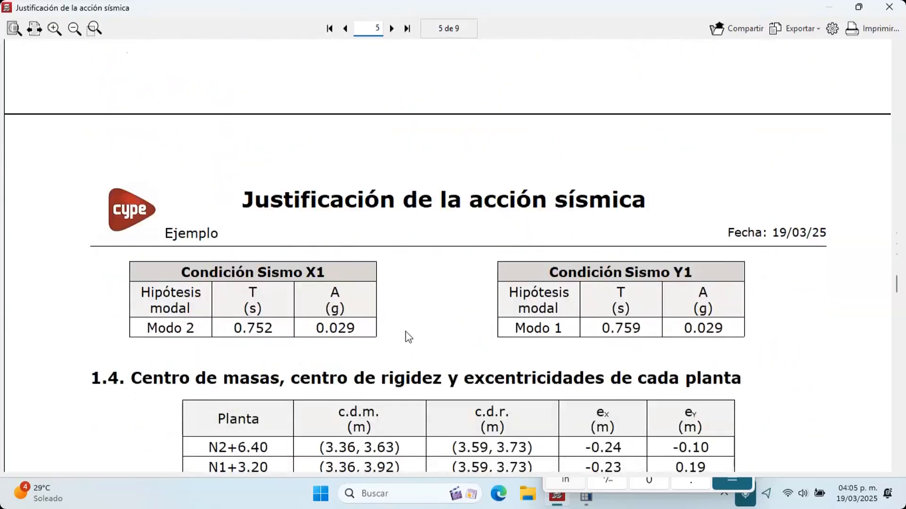
scroll(370, 350, "down", 8)
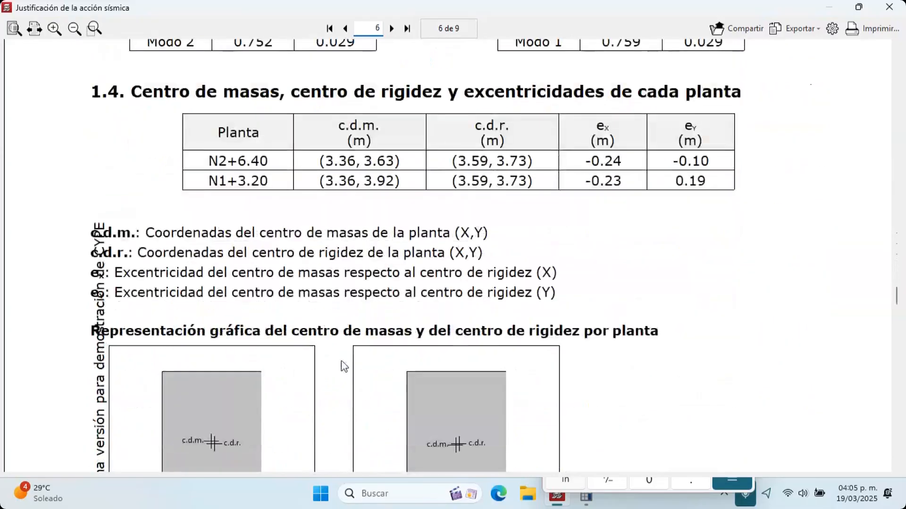
scroll(380, 363, "down", 10)
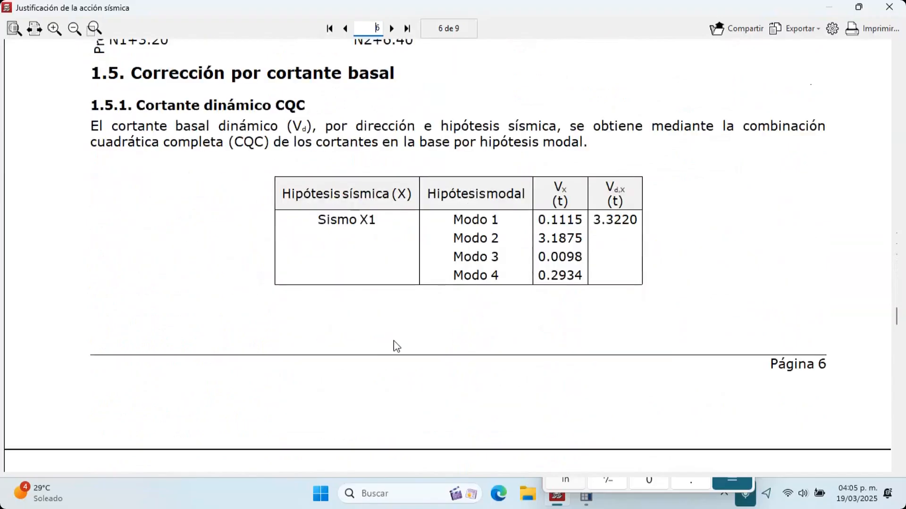
scroll(440, 306, "down", 8)
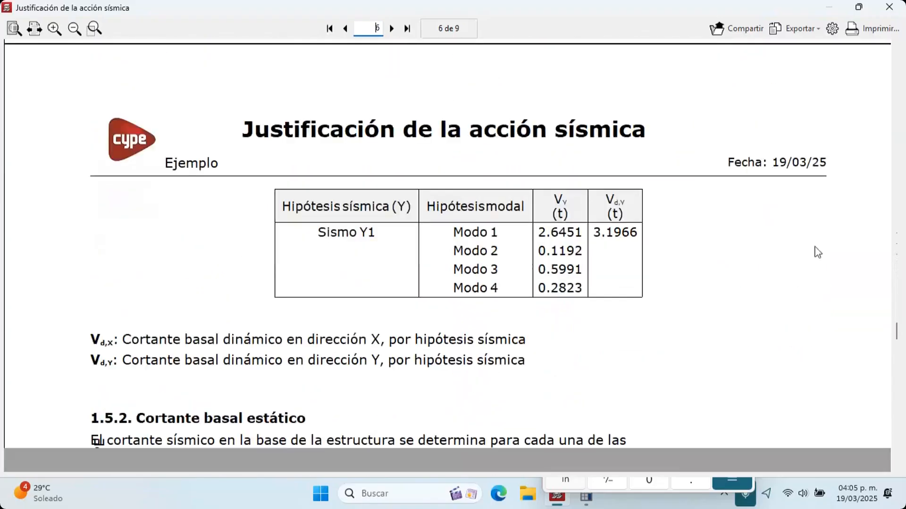
Examine the minimum base shear check, modification factors, and combined seismic shears and equivalent forces by floor, and close the report
left_click_drag(899, 343, 902, 373)
scroll(699, 323, "down", 10)
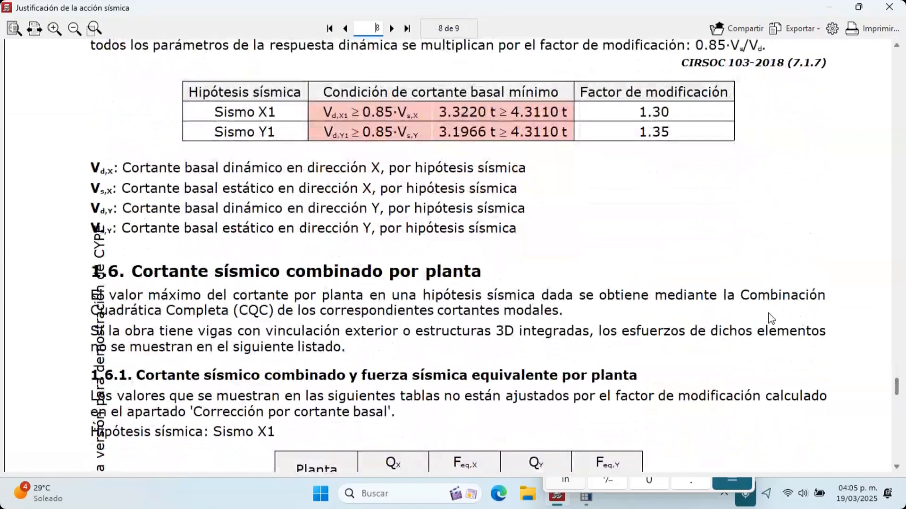
scroll(700, 322, "up", 3)
scroll(699, 319, "down", 4)
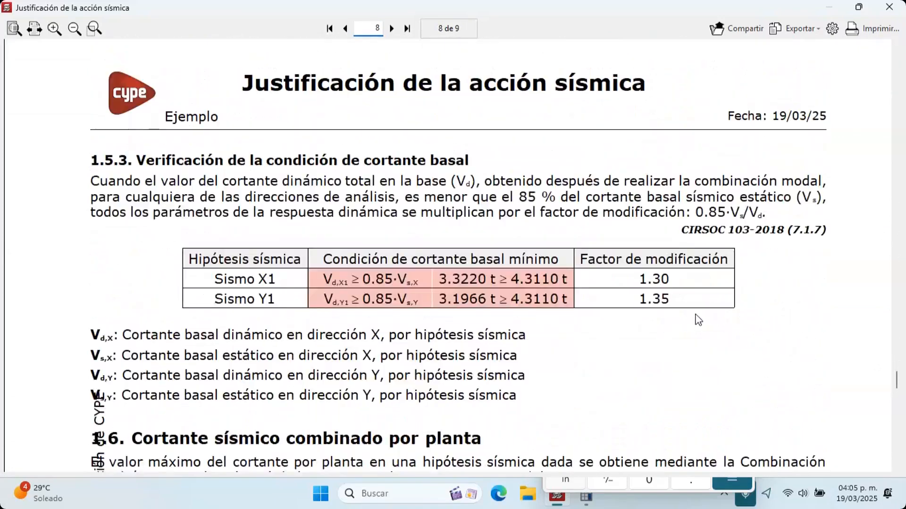
scroll(696, 313, "down", 6)
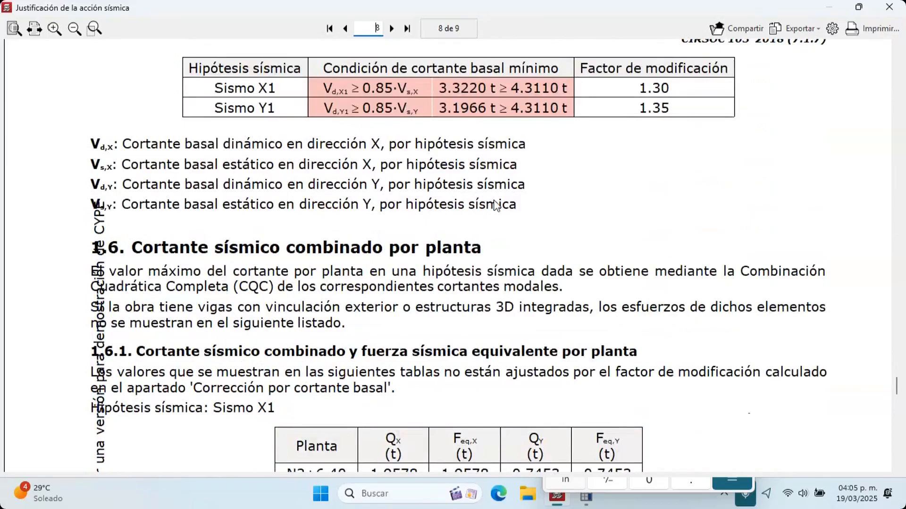
scroll(495, 206, "down", 15)
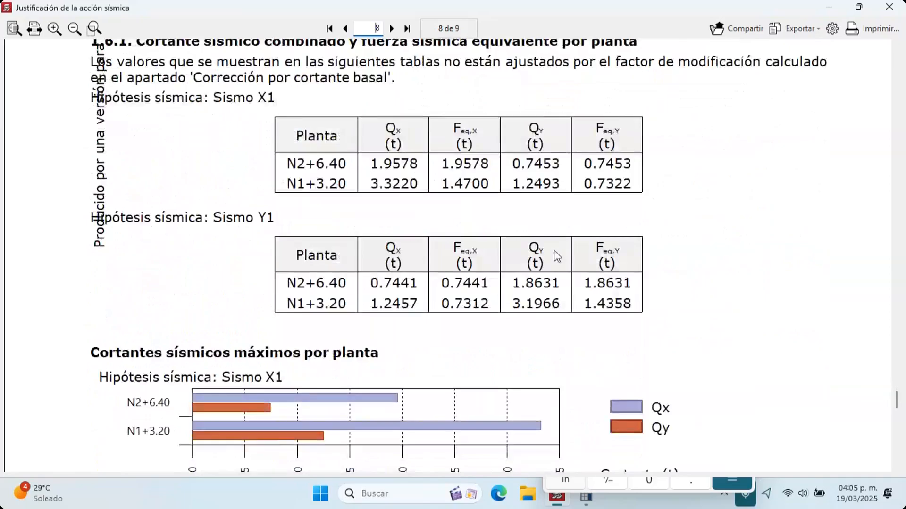
scroll(587, 279, "down", 7)
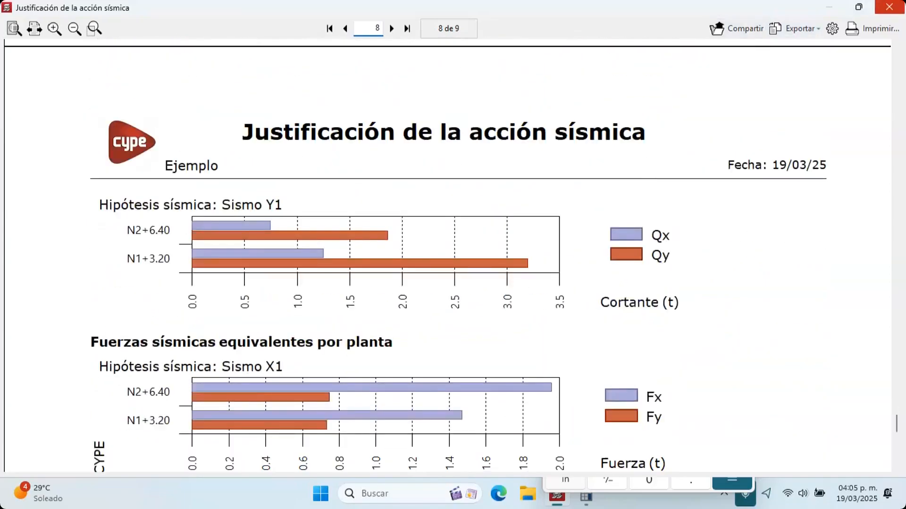
left_click(888, 6)
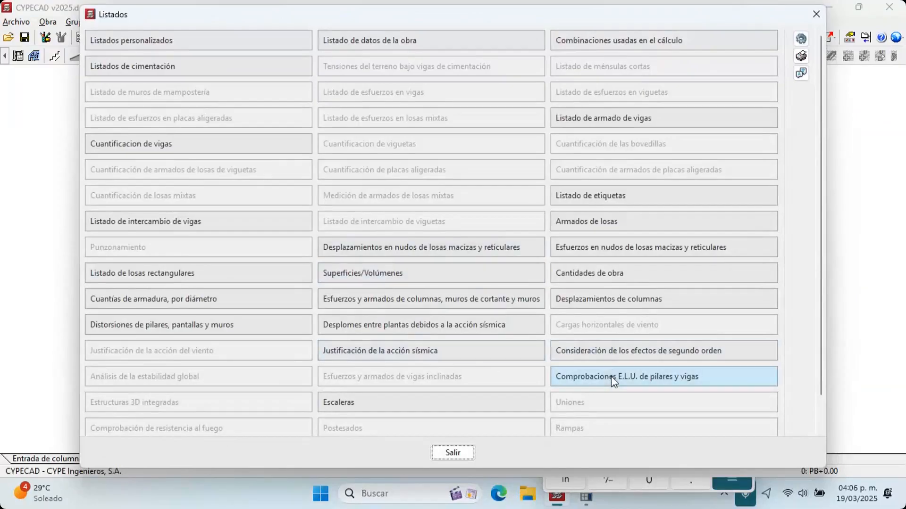
Generate the Comprobaciones E.L.U. report for column A only, leaving out all other chapters
left_click(610, 377)
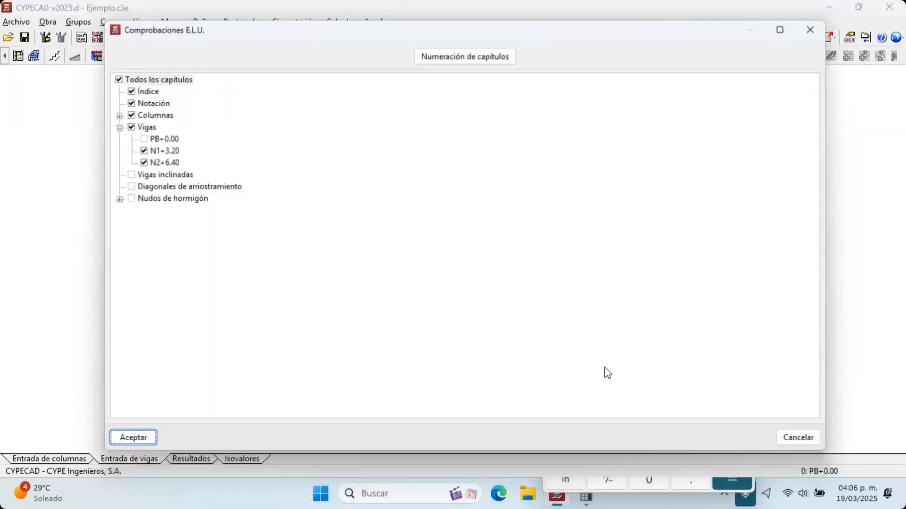
left_click(117, 78)
left_click(118, 116)
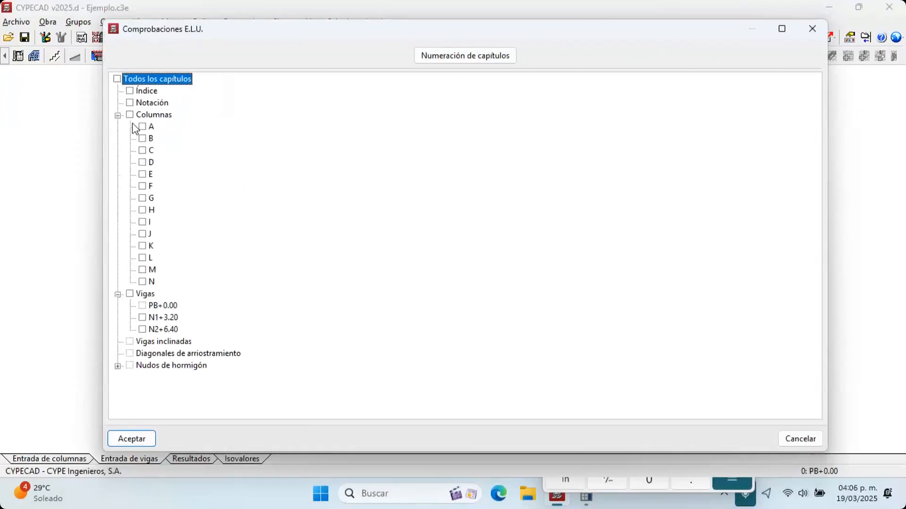
left_click(142, 127)
left_click(131, 439)
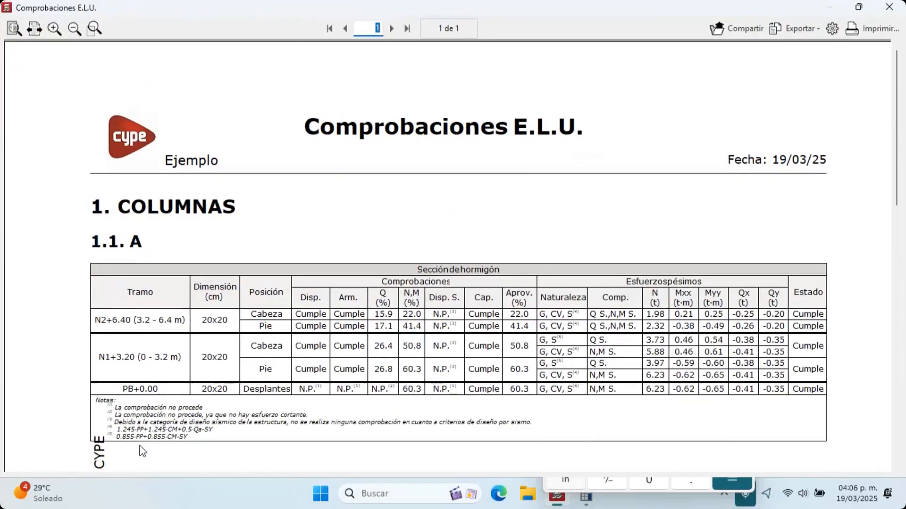
Read column A's E.L.U. checks by floor, and close the report and the list of reports
scroll(144, 323, "down", 4)
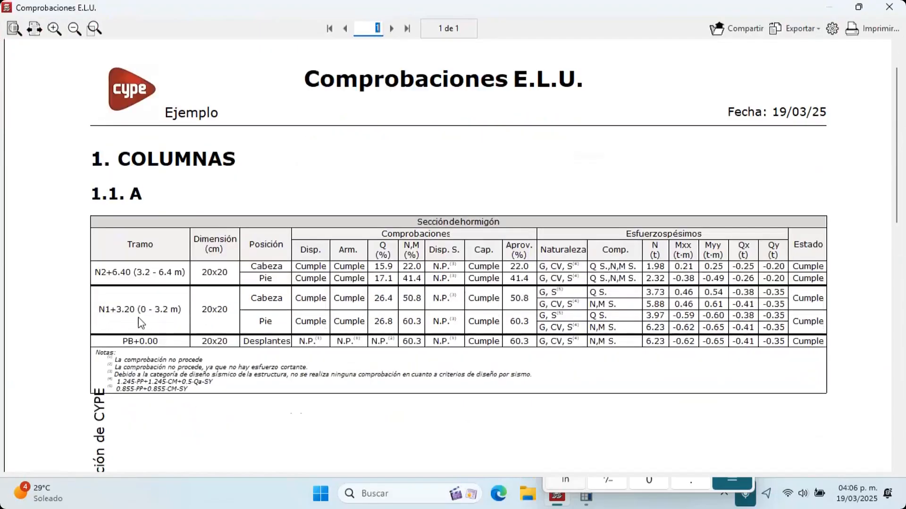
scroll(144, 323, "down", 2)
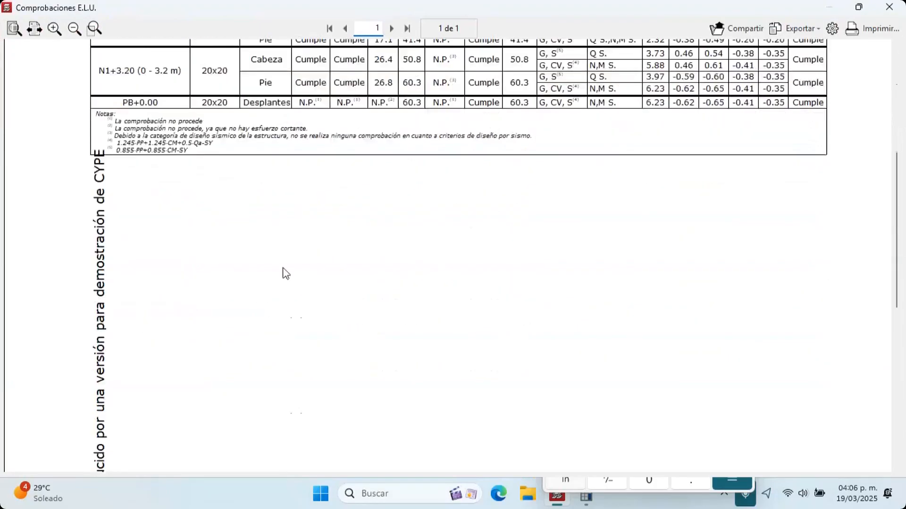
left_click(889, 7)
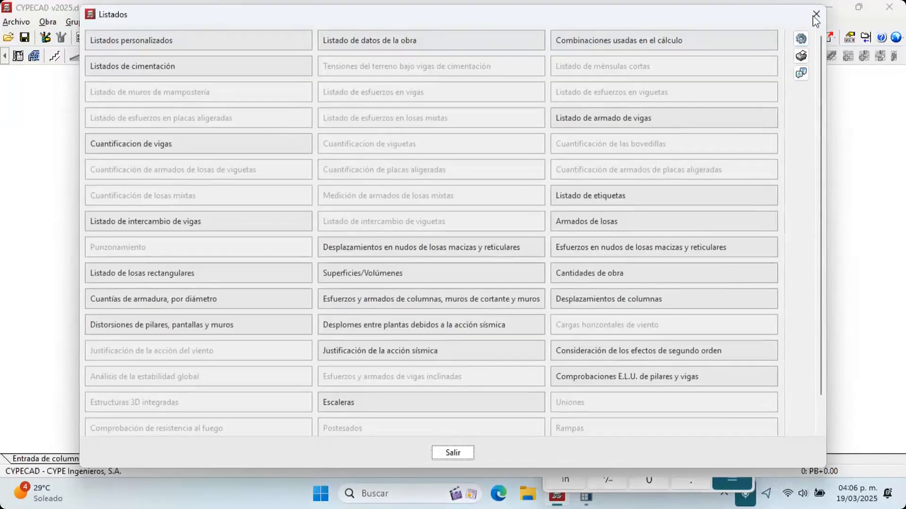
left_click(812, 15)
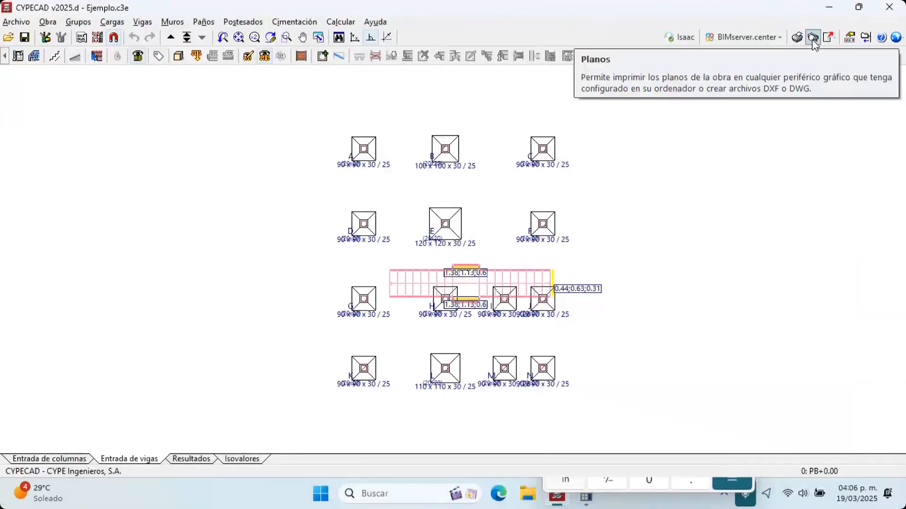
Start the selection of project drawings and add a Plano replanteo at scale 1/100
left_click(811, 38)
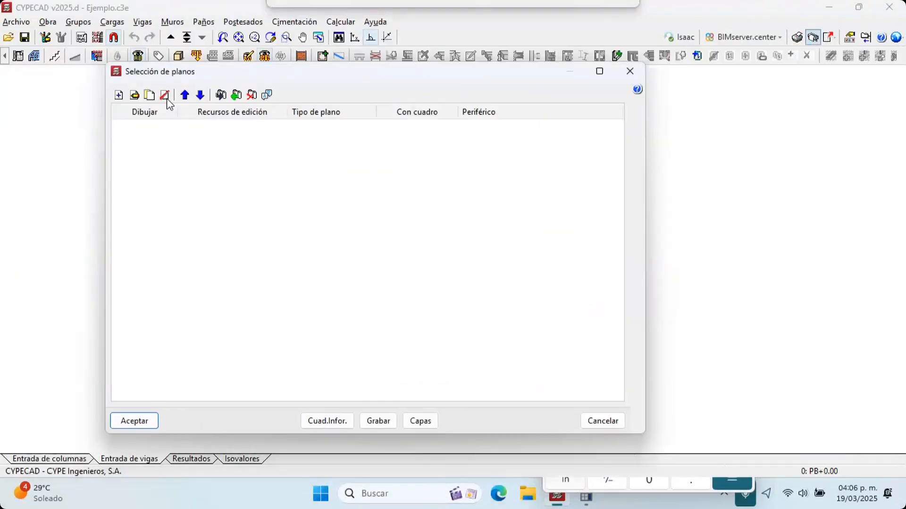
left_click(119, 95)
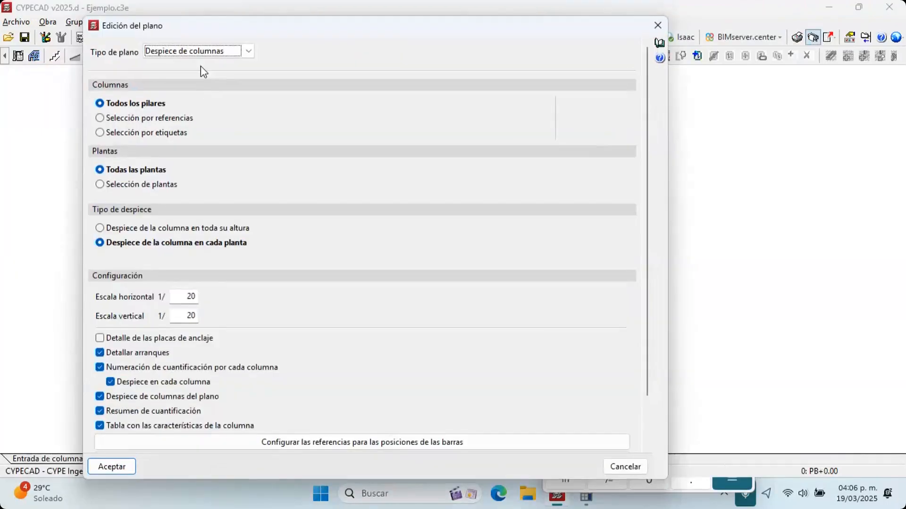
left_click(198, 51)
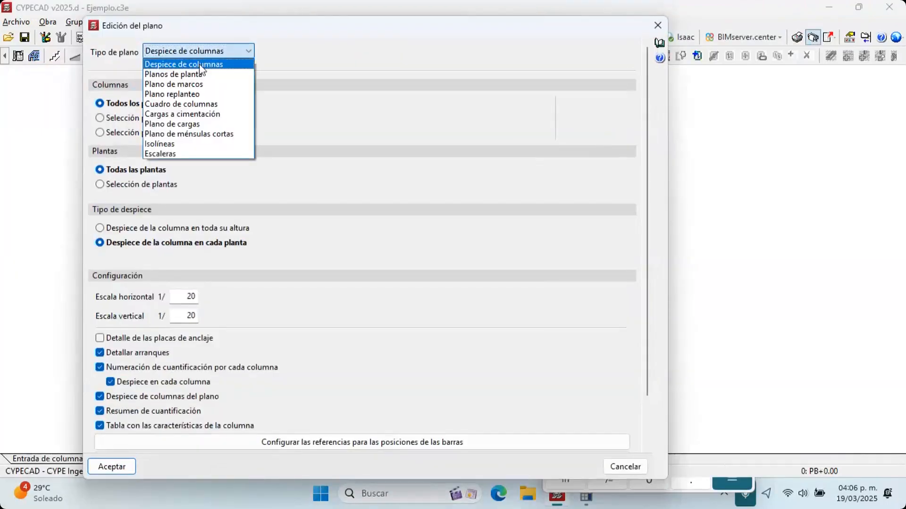
left_click(217, 97)
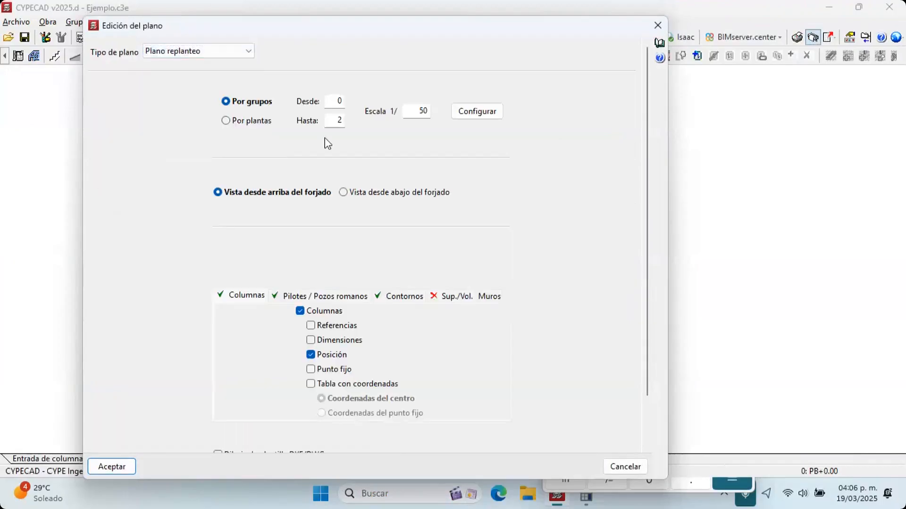
left_click(415, 111)
type("100")
key("Return")
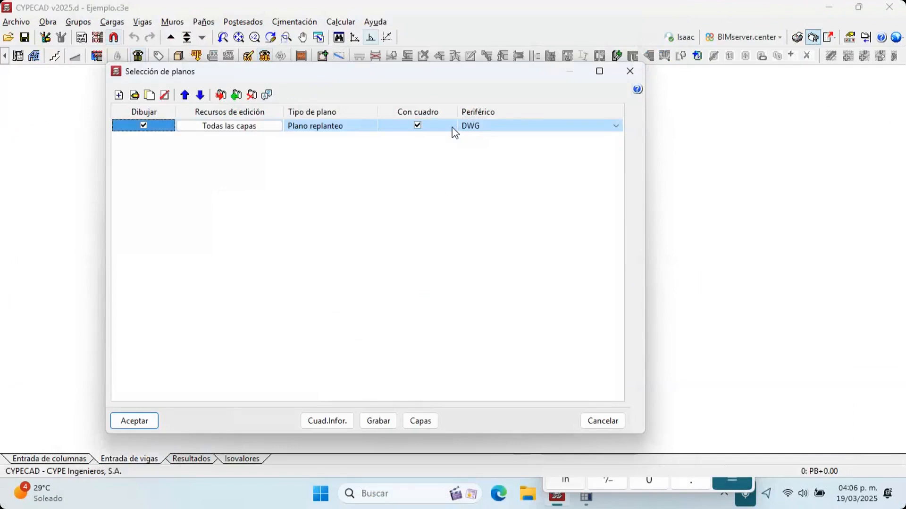
Add a Despiece de columnas drawing for column A, detailed over its full height, with complete details drawn and anchor plate details included
left_click(118, 95)
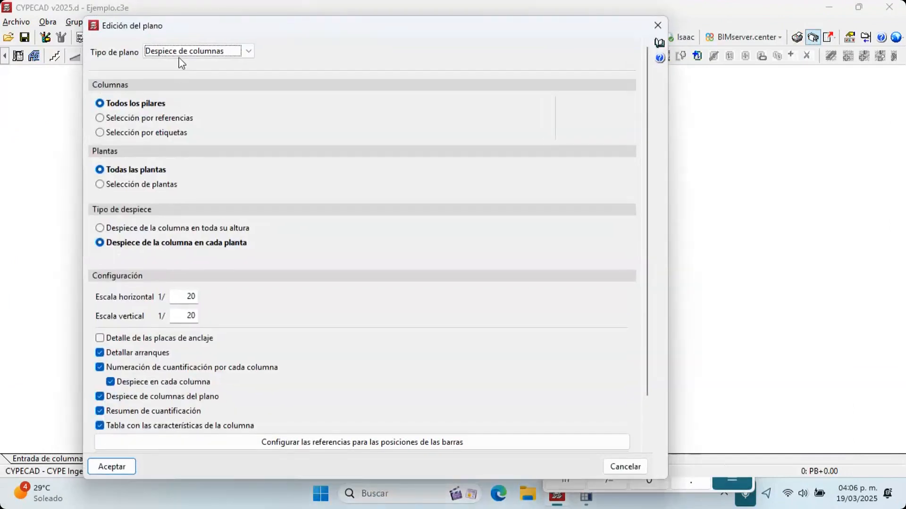
left_click(161, 118)
left_click(245, 134)
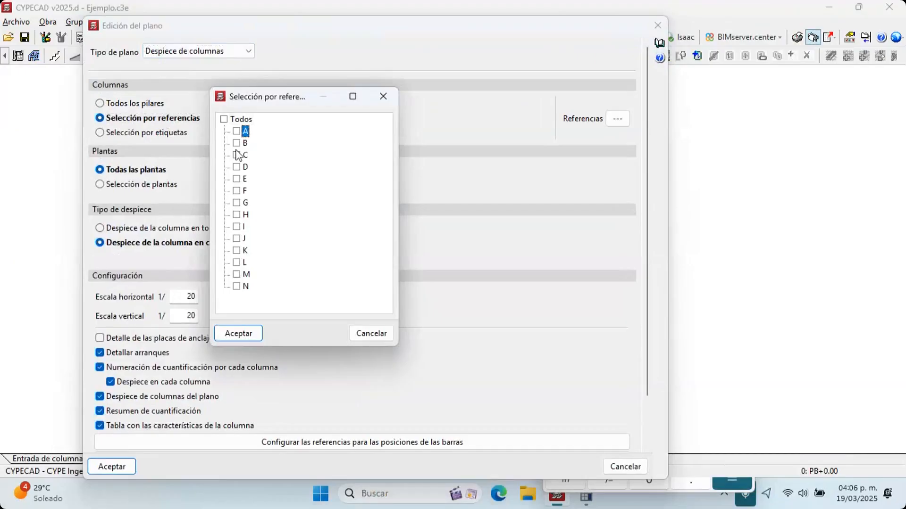
left_click(235, 334)
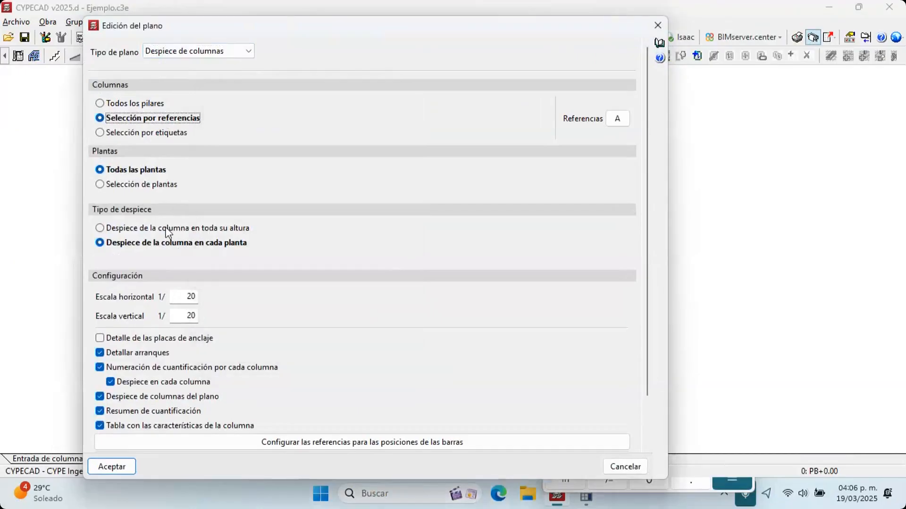
left_click(166, 229)
left_click(141, 257)
left_click(144, 338)
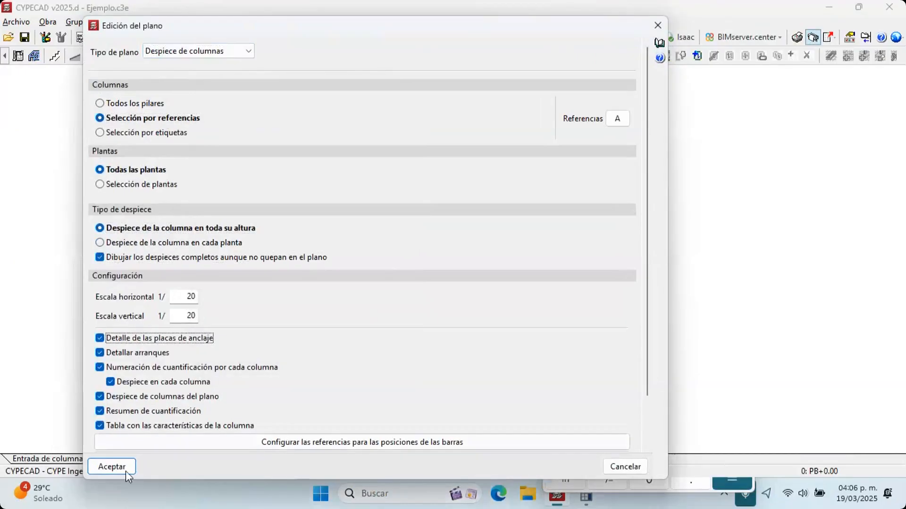
left_click(125, 471)
Add a Plano de marcos drawing limited to Marco 1 of group N1+3.20
left_click(120, 94)
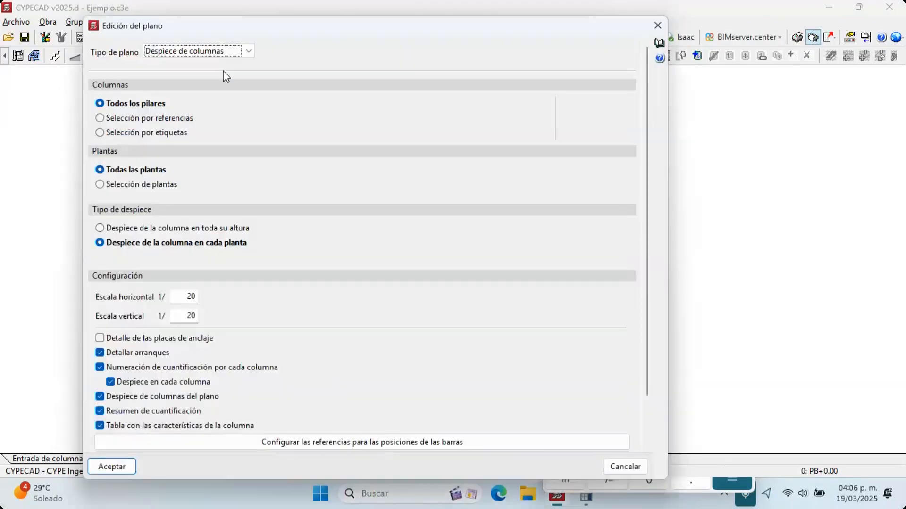
left_click(219, 52)
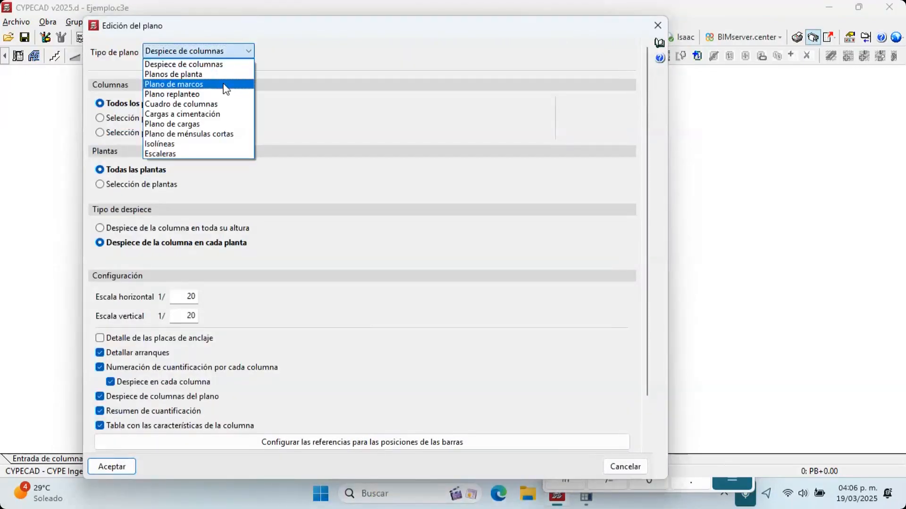
left_click(222, 84)
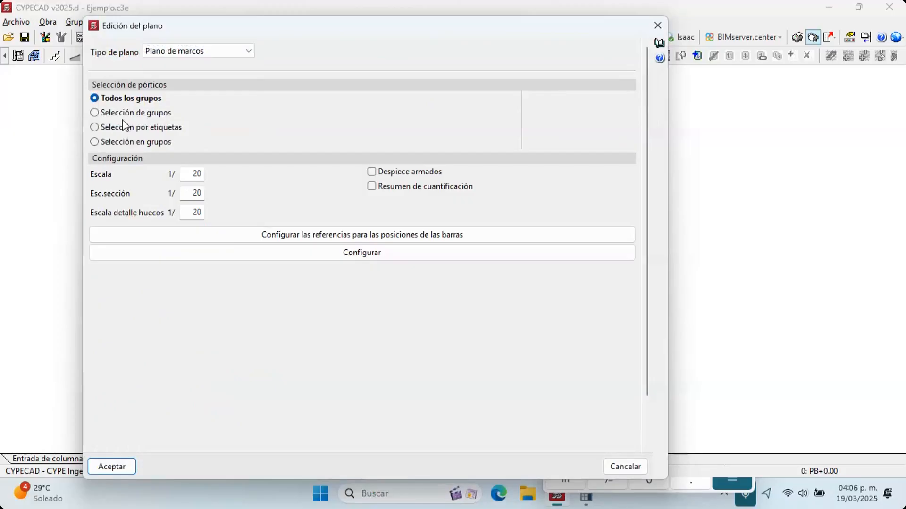
left_click(126, 113)
left_click(176, 141)
left_click(540, 121)
left_click(302, 162)
left_click(302, 174)
left_click(290, 175)
left_click(315, 187)
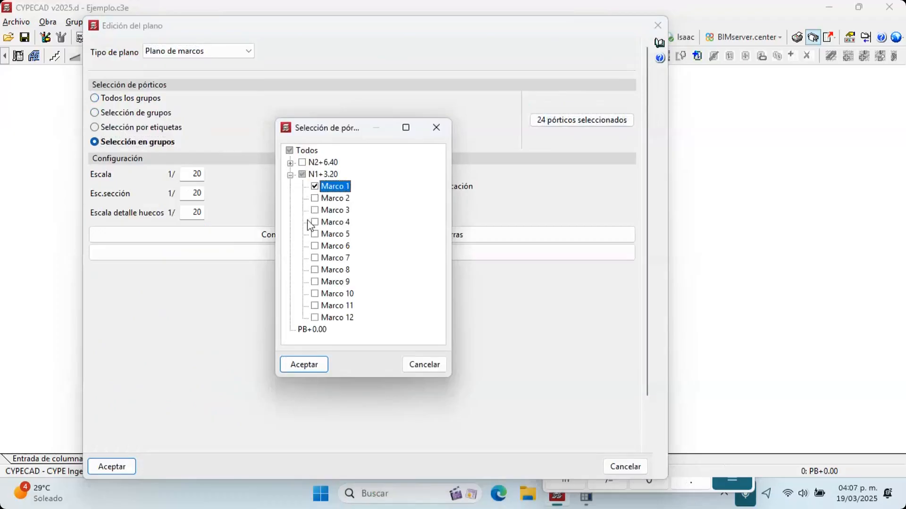
left_click(302, 371)
left_click(112, 467)
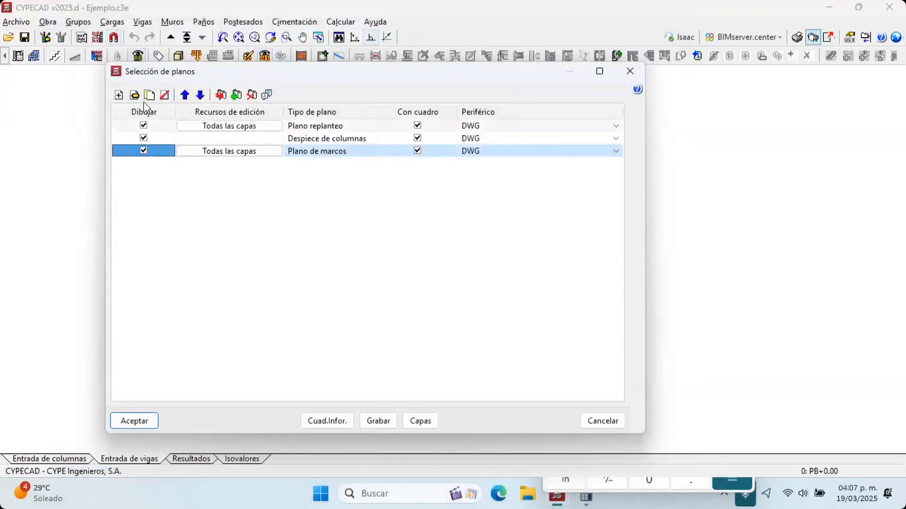
Add a Planos de planta drawing of type Despiece cimentación at scale 1/100, covering group 0 only
left_click(118, 95)
left_click(202, 51)
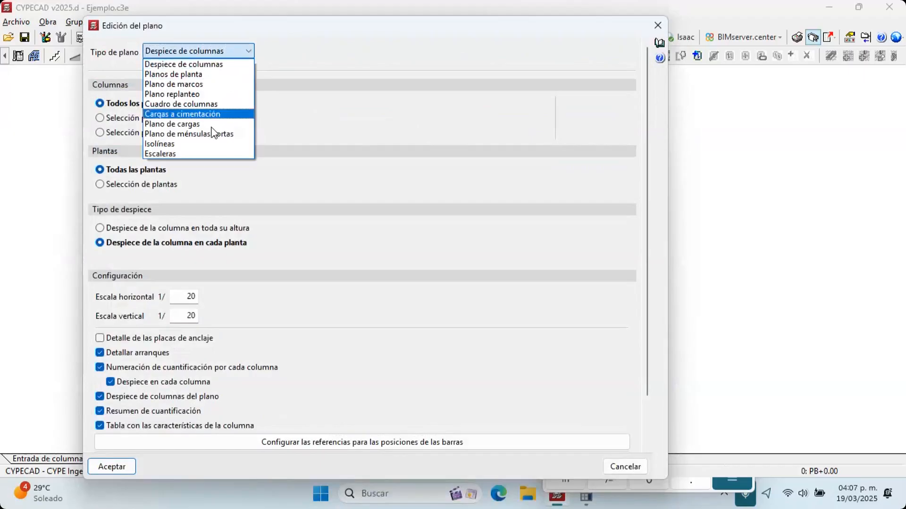
left_click(200, 74)
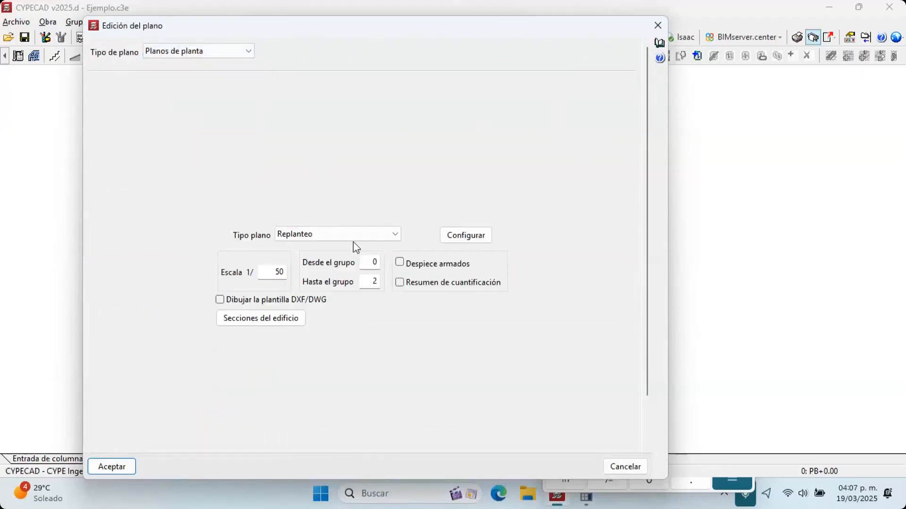
double_click(370, 282)
type("0")
double_click(264, 276)
type("100")
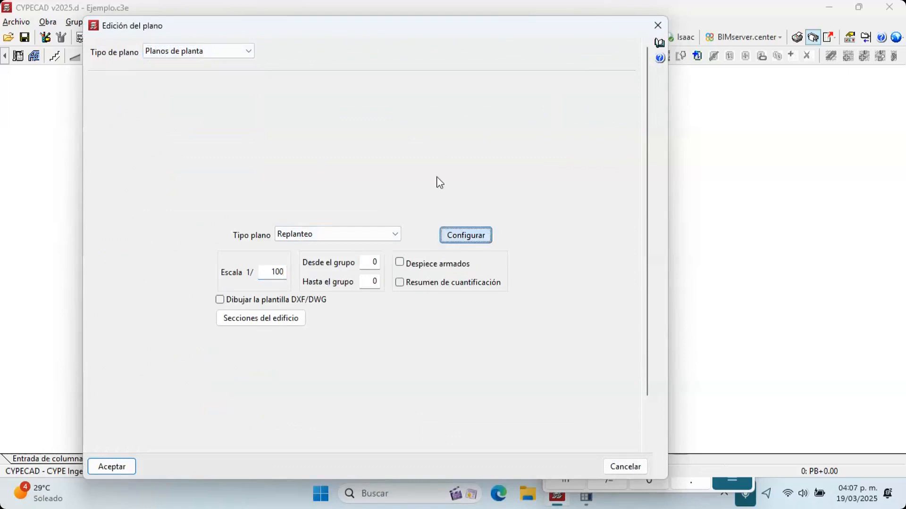
left_click(375, 234)
left_click(341, 265)
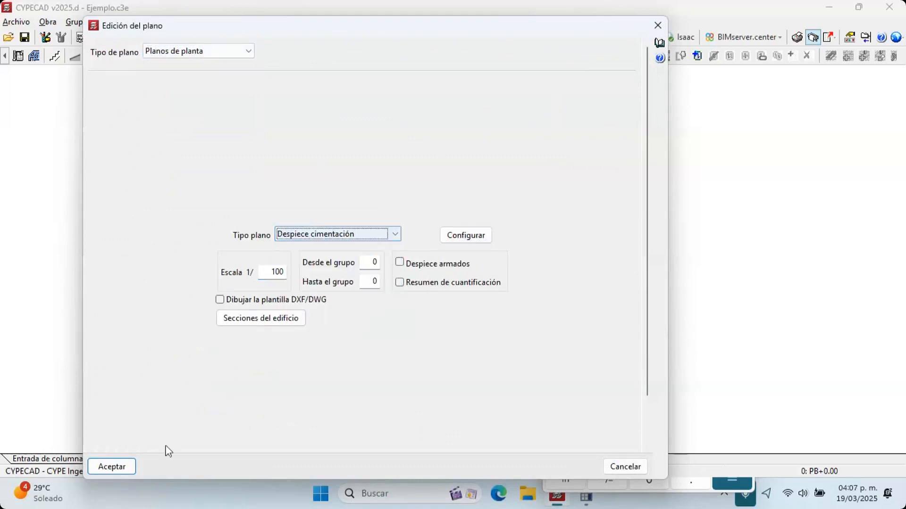
left_click(112, 467)
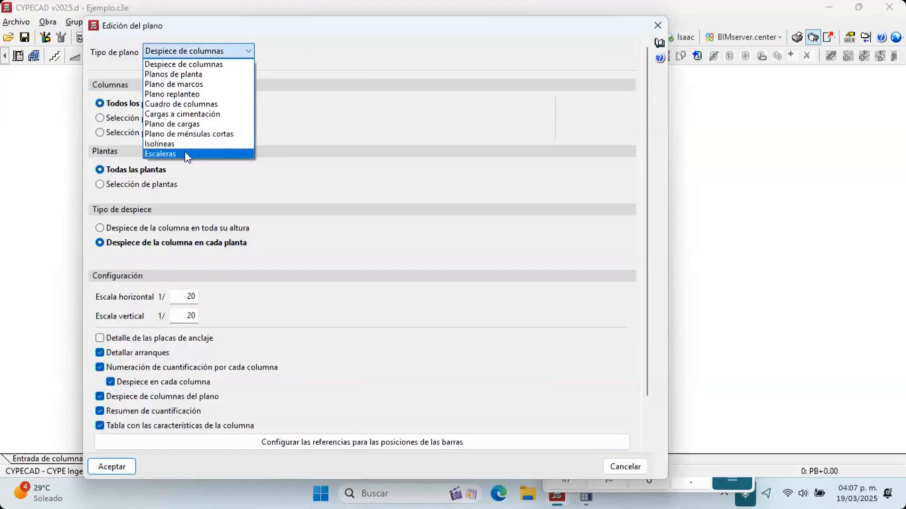
Add an Escaleras drawing and generate the sheet composition for all the selected drawings
left_click(185, 151)
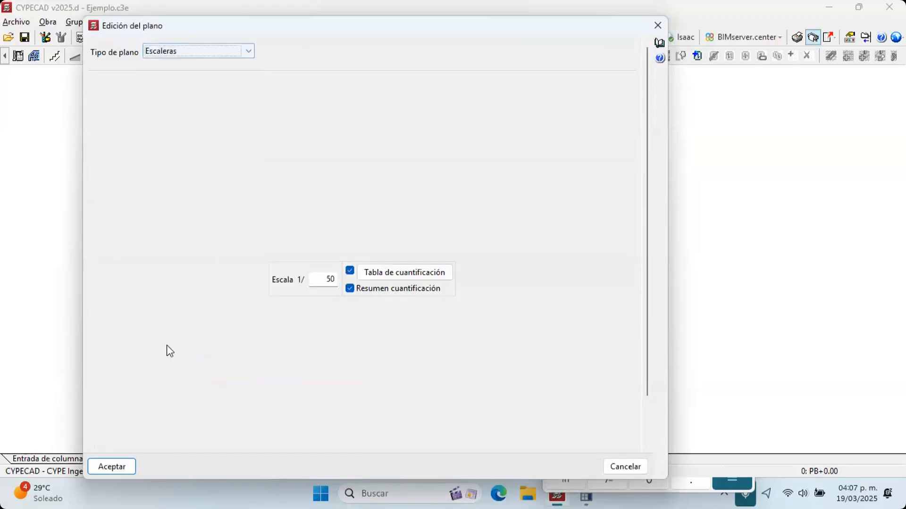
left_click(122, 466)
left_click(134, 420)
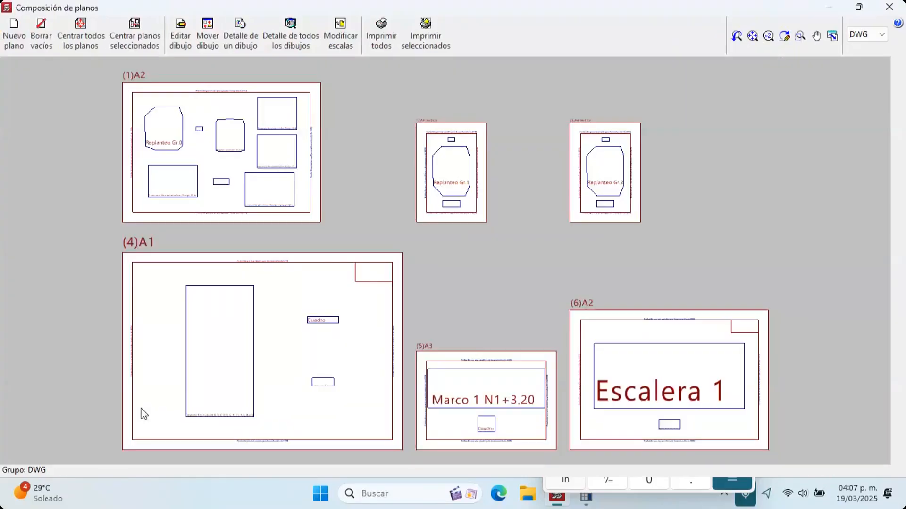
Display all drawings in full detail and examine the foundation layout plans on the first A2 sheet
left_click(289, 37)
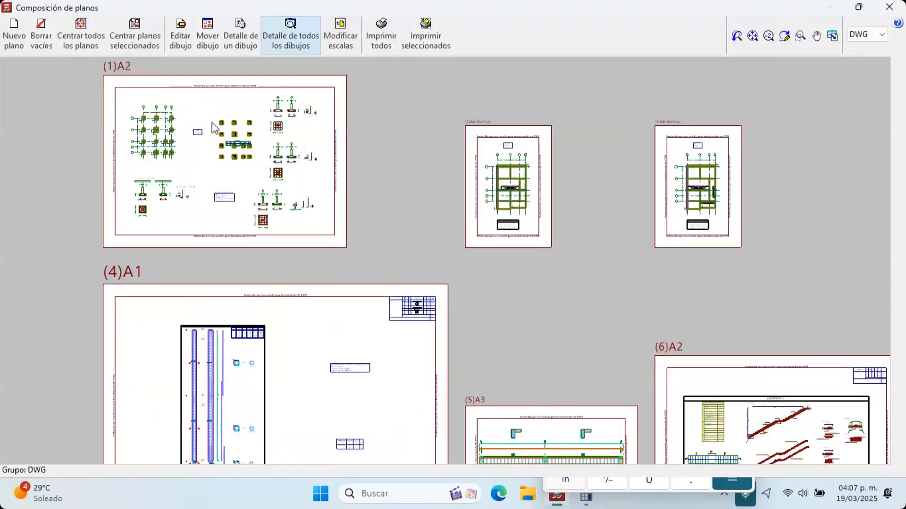
scroll(212, 125, "up", 2)
middle_click_drag(311, 168, 390, 177)
scroll(159, 169, "up", 3)
middle_click_drag(158, 160, 160, 259)
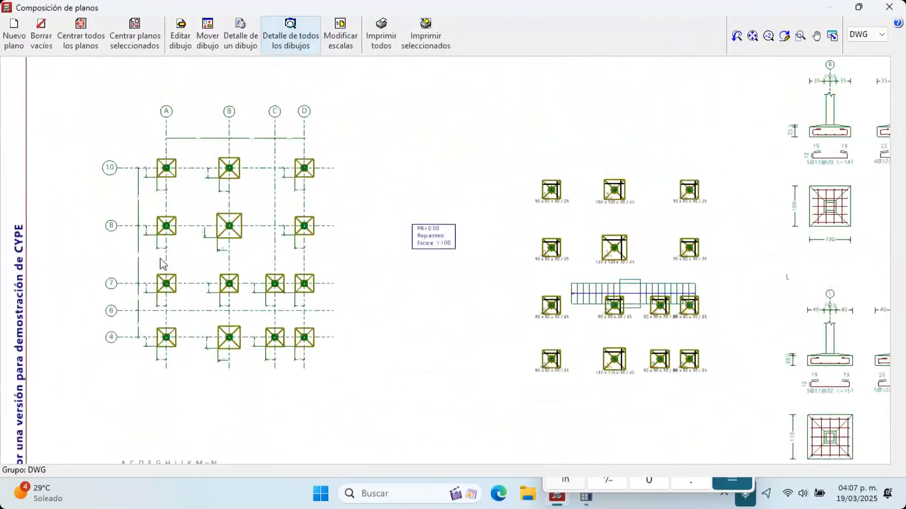
scroll(160, 259, "up", 2)
scroll(165, 222, "down", 3)
middle_click_drag(421, 191, 293, 178)
scroll(293, 177, "down", 1)
scroll(465, 222, "down", 1)
Examine the footing sections and reinforcement details on the first A2 sheet
mouse_move(465, 222)
middle_mouse_down()
mouse_move(358, 194)
mouse_move(138, 220)
middle_mouse_up()
scroll(431, 128, "up", 1)
scroll(442, 133, "up", 3)
mouse_move(482, 131)
middle_mouse_down()
mouse_move(451, 148)
mouse_move(384, 113)
mouse_move(376, 170)
middle_mouse_up()
scroll(384, 113, "down", 1)
scroll(376, 170, "down", 1)
scroll(375, 196, "down", 2)
scroll(340, 271, "up", 2)
mouse_move(348, 304)
middle_mouse_down()
mouse_move(340, 271)
mouse_move(384, 165)
middle_mouse_up()
mouse_move(308, 336)
middle_mouse_down()
mouse_move(446, 215)
mouse_move(83, 240)
middle_mouse_up()
scroll(444, 215, "down", 3)
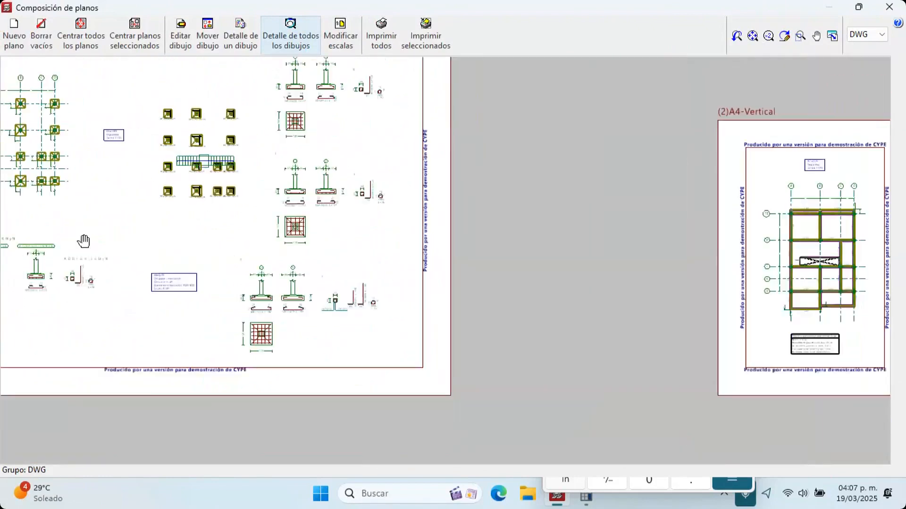
Examine the group 1 layout plan on the second sheet, including its axes, beam sections and stair opening
middle_click_drag(530, 212, 383, 229)
middle_click_drag(500, 267, 395, 267)
scroll(395, 267, "up", 1)
scroll(395, 272, "up", 7)
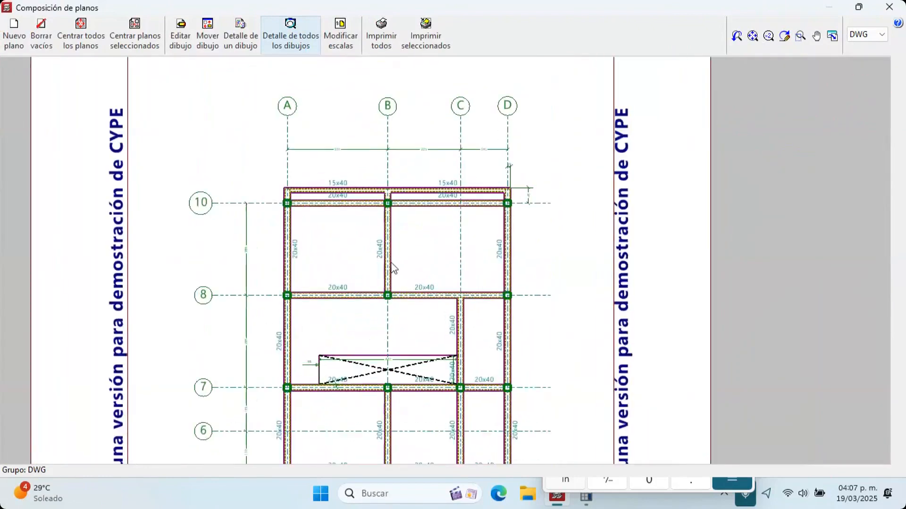
scroll(385, 176, "up", 1)
middle_click_drag(388, 227, 390, 182)
scroll(390, 183, "down", 2)
scroll(398, 224, "down", 1)
middle_click_drag(390, 312, 382, 211)
scroll(382, 210, "up", 2)
scroll(383, 210, "up", 1)
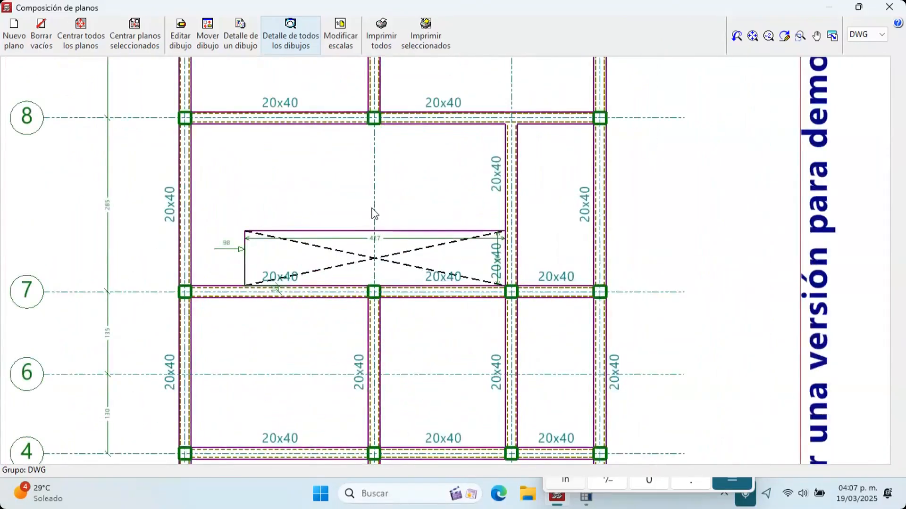
Examine the column detailing sheet and its reinforcement schedule in the composed drawings, closing the drawing composition and drawing selection when done
scroll(372, 208, "down", 11)
middle_click_drag(684, 170, 507, 188)
scroll(506, 188, "down", 2)
middle_click_drag(779, 180, 465, 187)
scroll(464, 177, "down", 3)
scroll(441, 231, "down", 1)
middle_click_drag(441, 231, 795, 84)
scroll(420, 286, "up", 3)
middle_click_drag(416, 287, 420, 226)
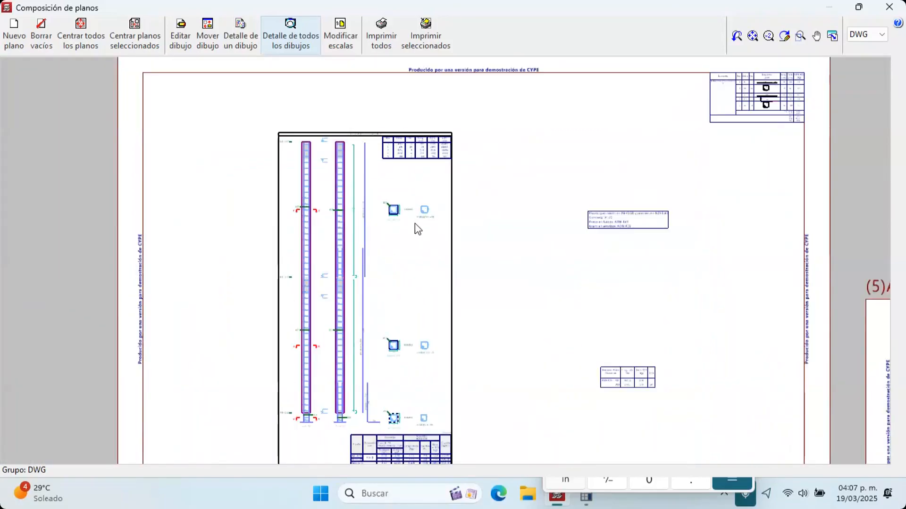
scroll(363, 368, "up", 6)
scroll(369, 242, "down", 5)
middle_click_drag(364, 241, 286, 420)
mouse_move(263, 233)
middle_mouse_down()
mouse_move(222, 307)
mouse_move(45, 429)
middle_mouse_up()
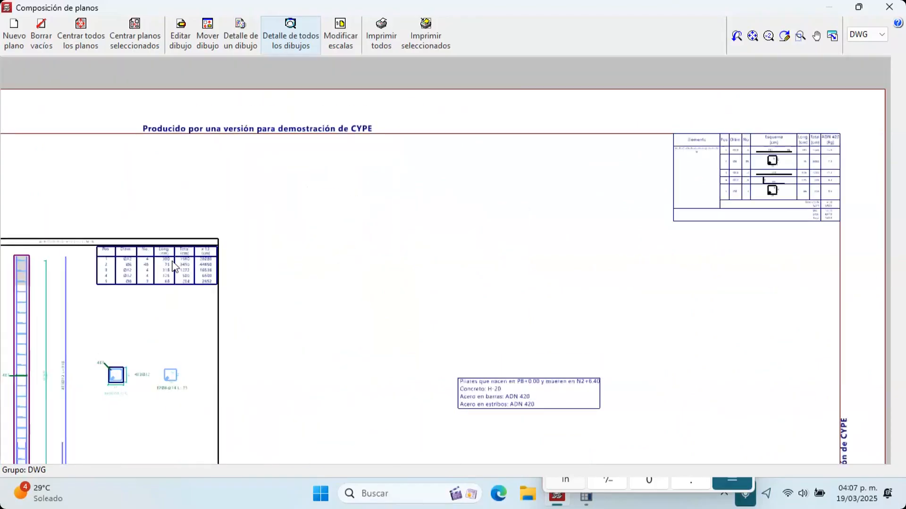
scroll(608, 201, "up", 5)
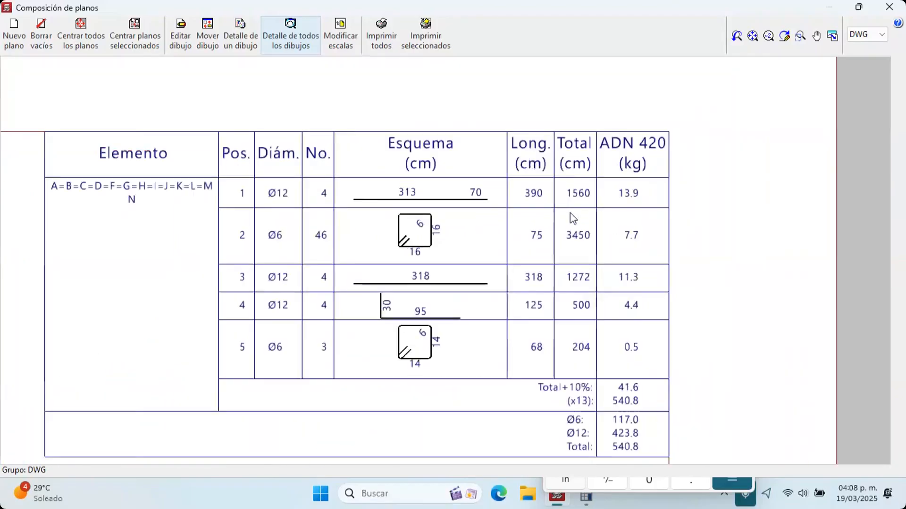
scroll(571, 216, "up", 1)
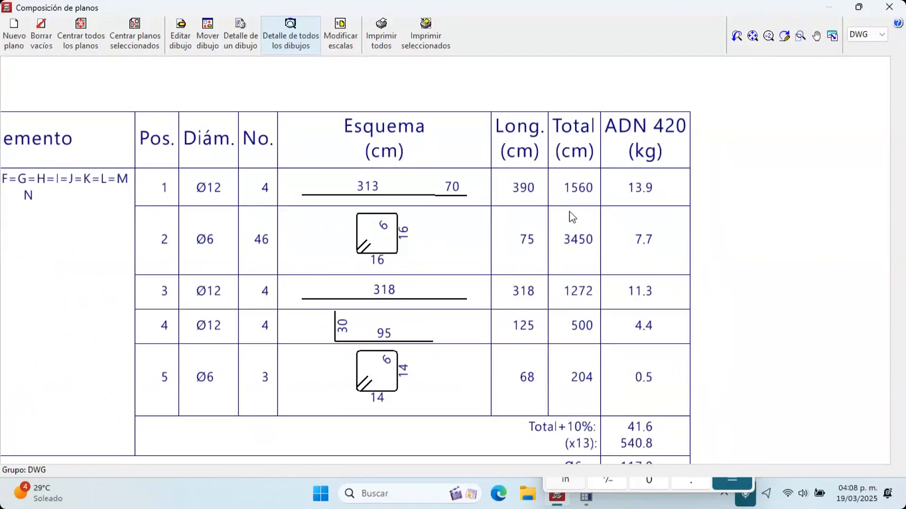
scroll(613, 276, "down", 4)
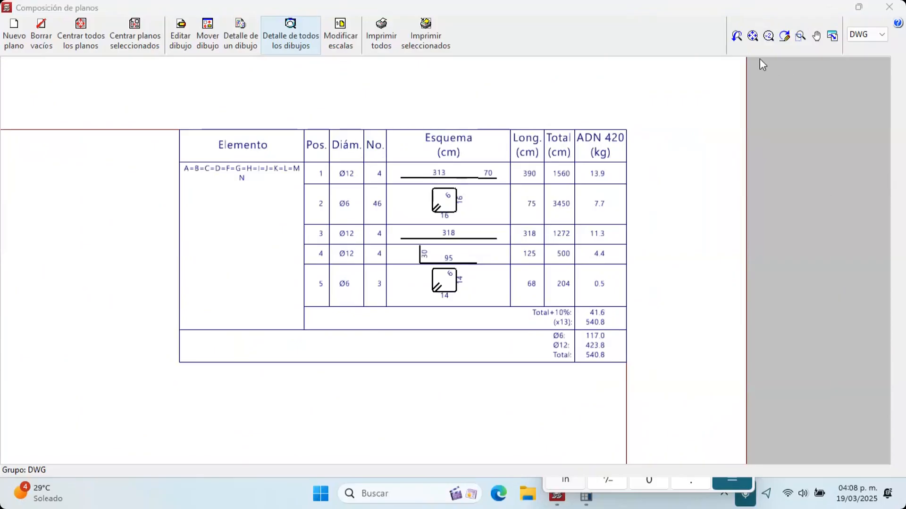
left_click(889, 7)
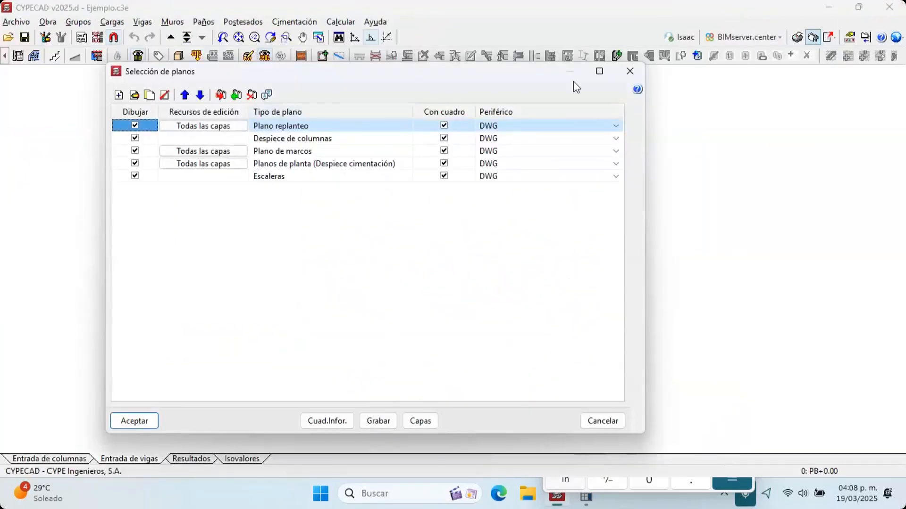
left_click(630, 71)
Open the available custom reports from the project's reports and start a new custom report
left_click(802, 41)
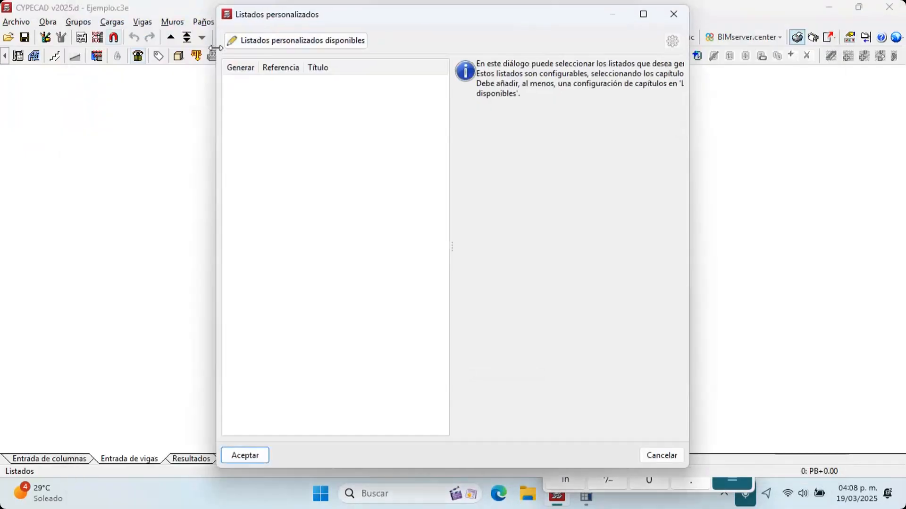
left_click(233, 37)
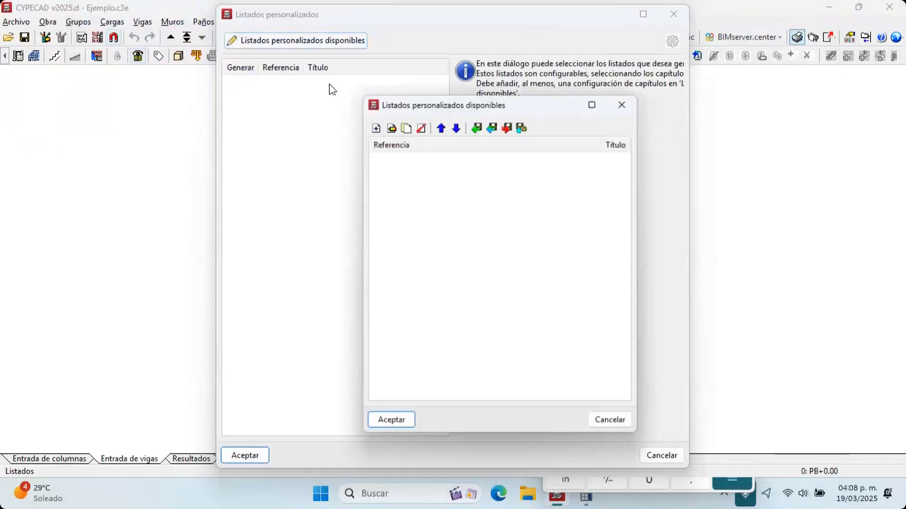
left_click(376, 128)
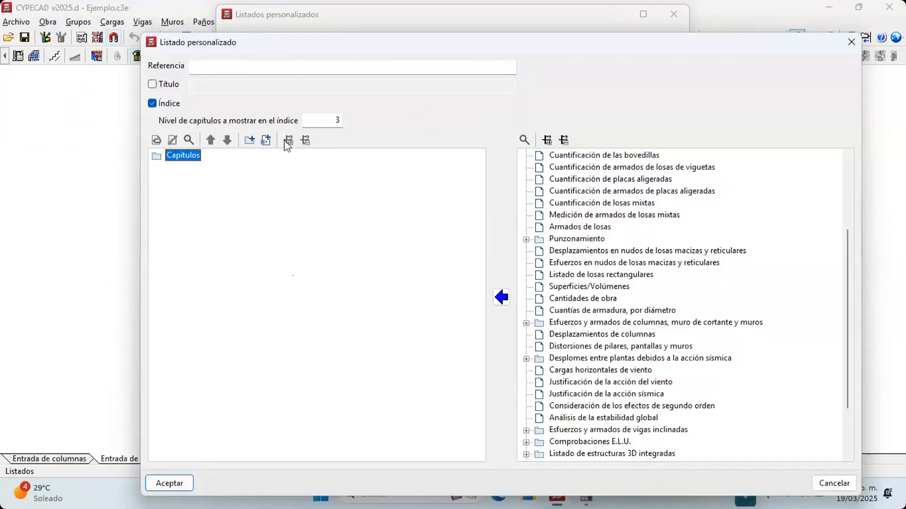
Add two chapter groups to the custom report, named "1. Generalidades" and "2. Materiales"
left_click(249, 140)
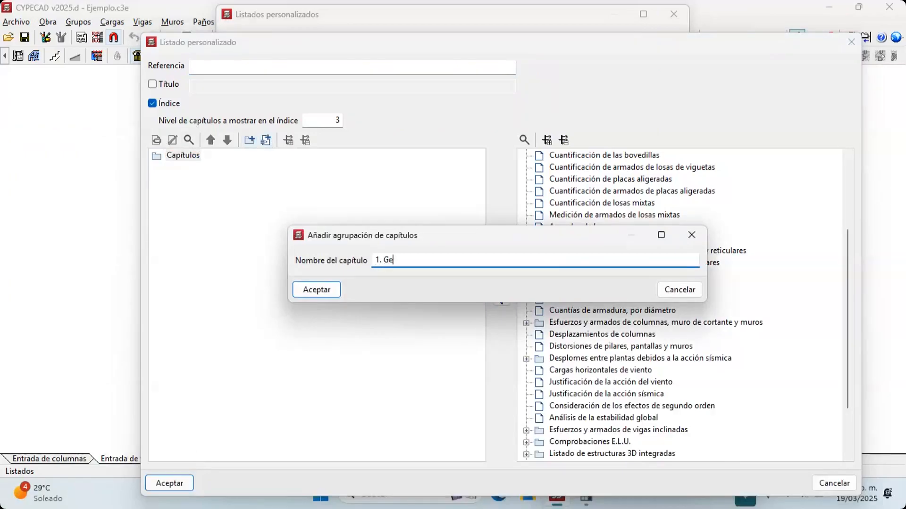
type("1. Generalidades")
key("Return")
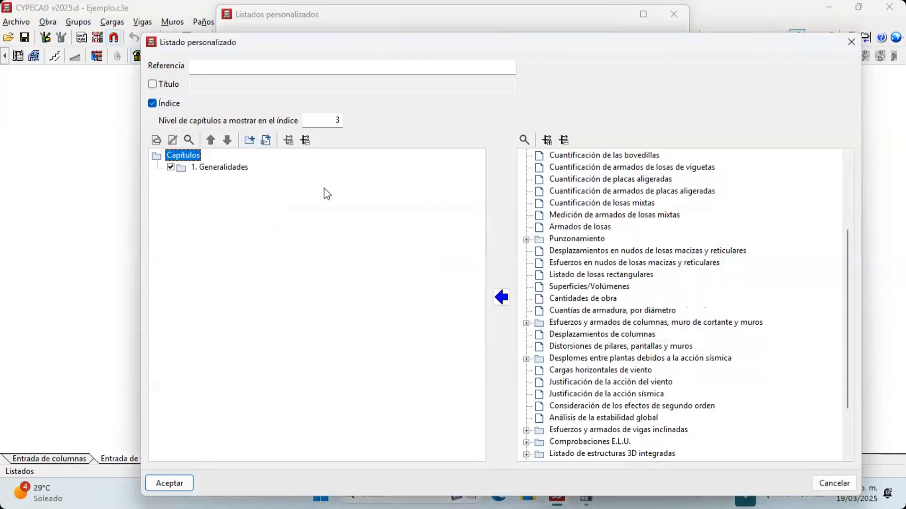
left_click(255, 140)
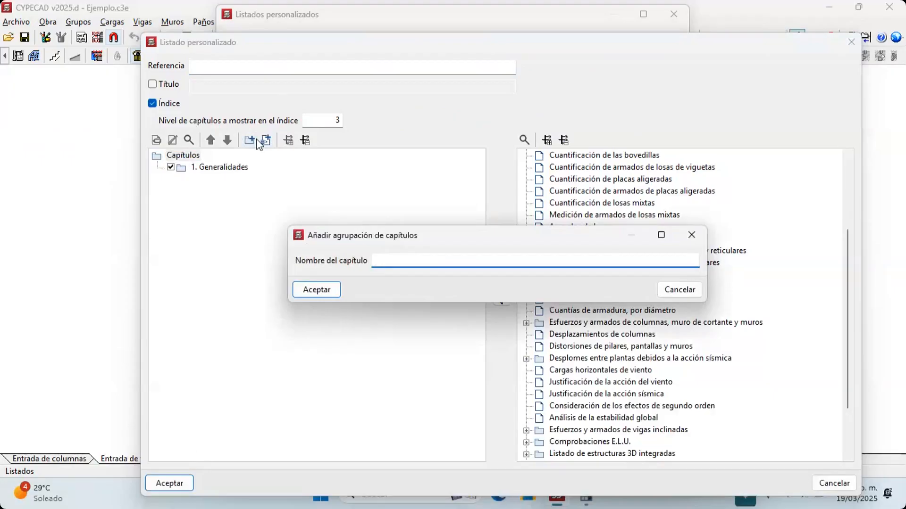
type("2. Materiales")
key("Return")
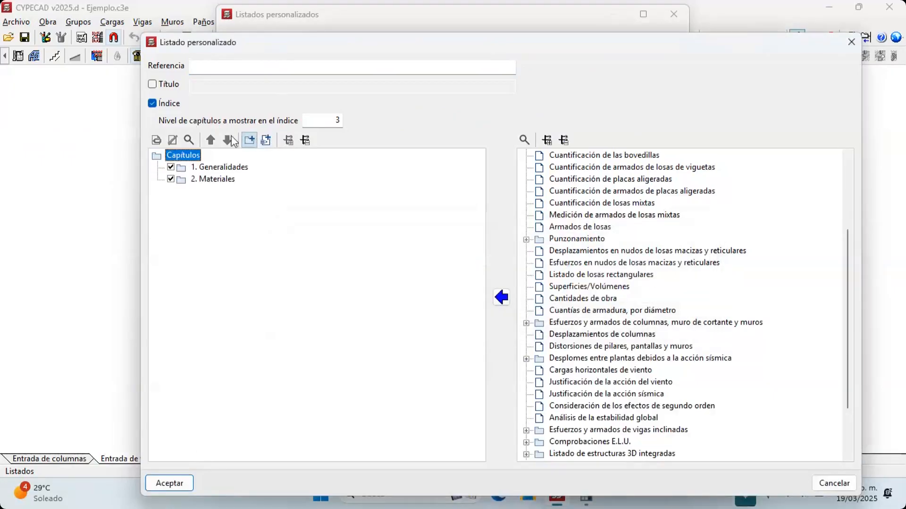
Add "Datos generales de la estructura" from the job data report to the chapter "1. Generalidades"
scroll(616, 293, "up", 4)
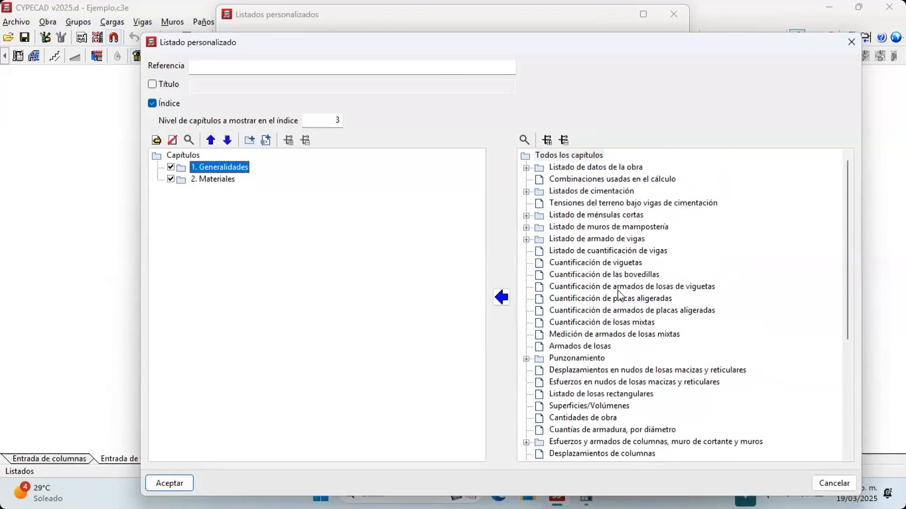
scroll(621, 273, "down", 5)
scroll(592, 283, "up", 5)
left_click(571, 179)
left_click(526, 167)
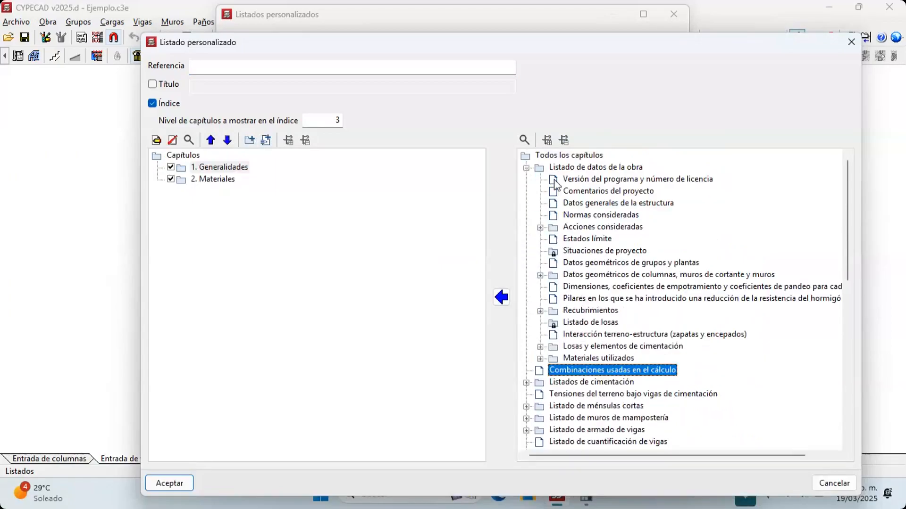
left_click(558, 203)
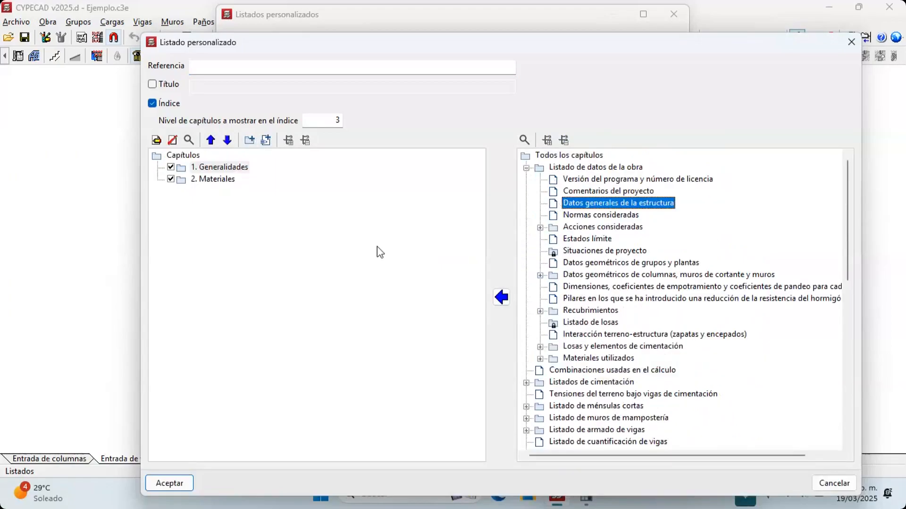
left_click(501, 297)
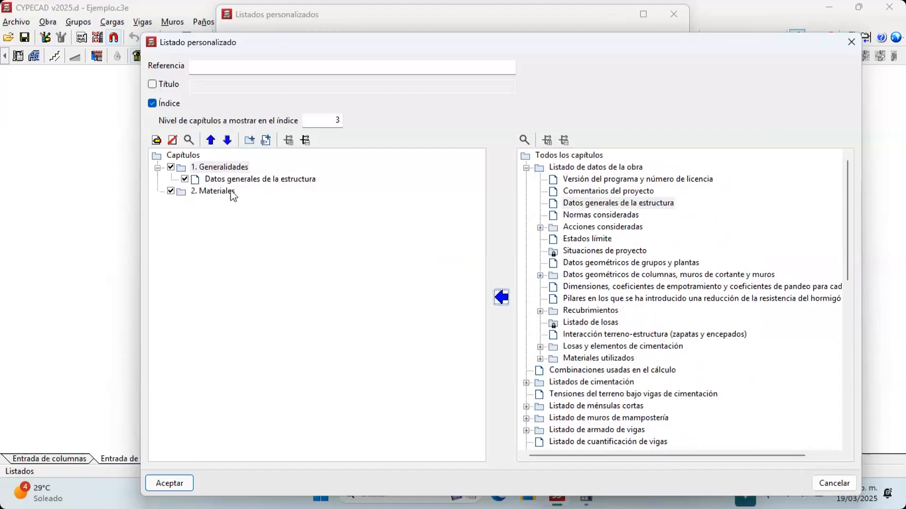
Add "Concretos" from "Materiales utilizados" to the chapter "2. Materiales"
left_click(214, 191)
scroll(618, 314, "down", 2)
left_click(618, 287)
double_click(554, 291)
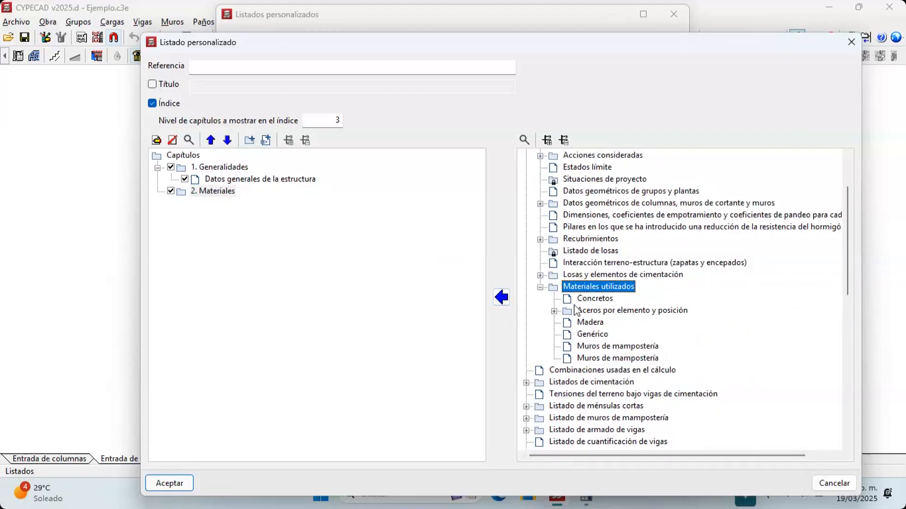
left_click(573, 310)
left_click(571, 304)
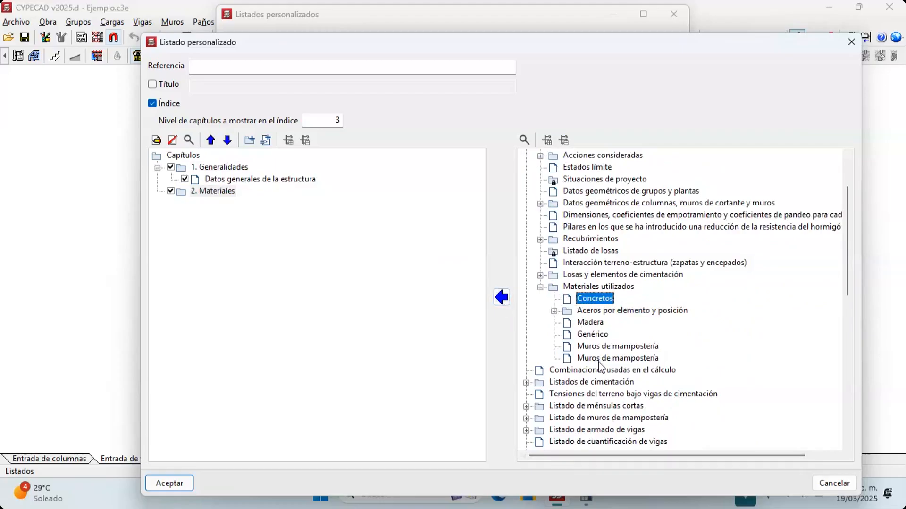
left_click(502, 297)
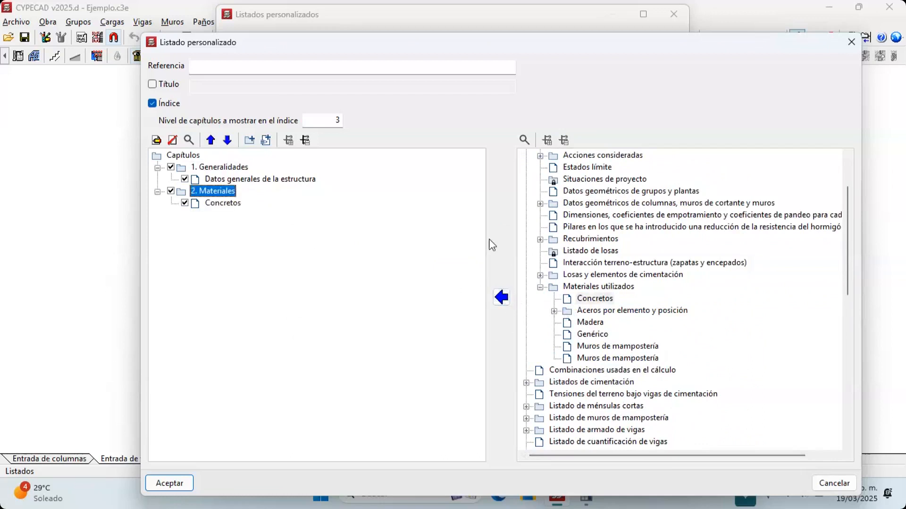
Add the "Columnas" section from "Comprobaciones E.L.U." to the chapter "2. Materiales"
scroll(550, 414, "down", 11)
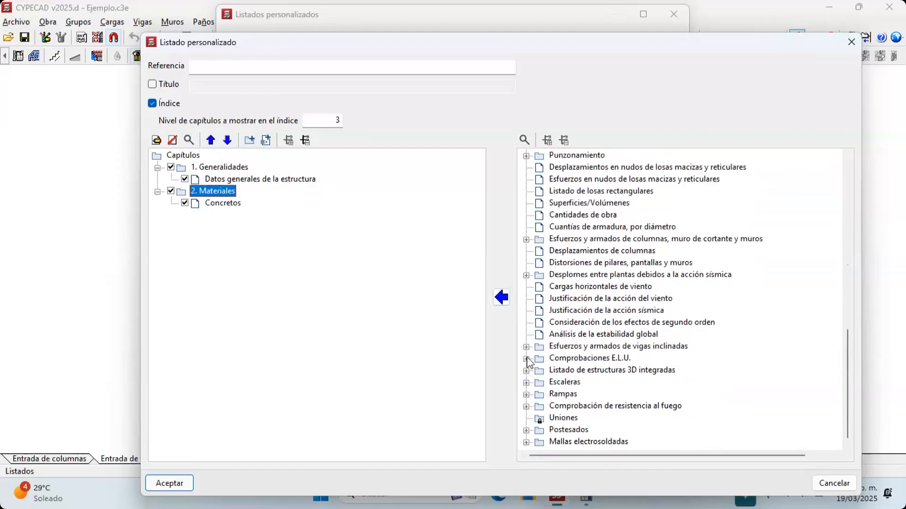
left_click(525, 358)
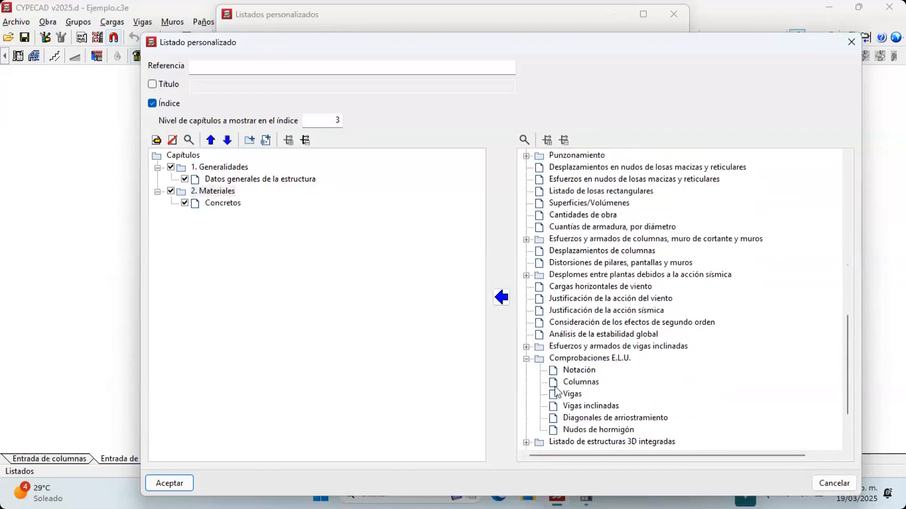
left_click(580, 382)
left_click(501, 297)
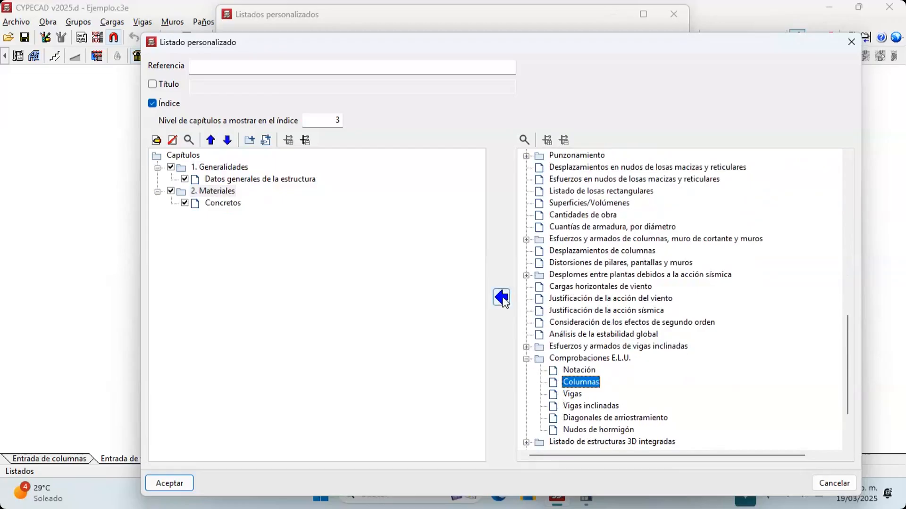
Save the custom report with the reference 12 and generate it
left_click(179, 487)
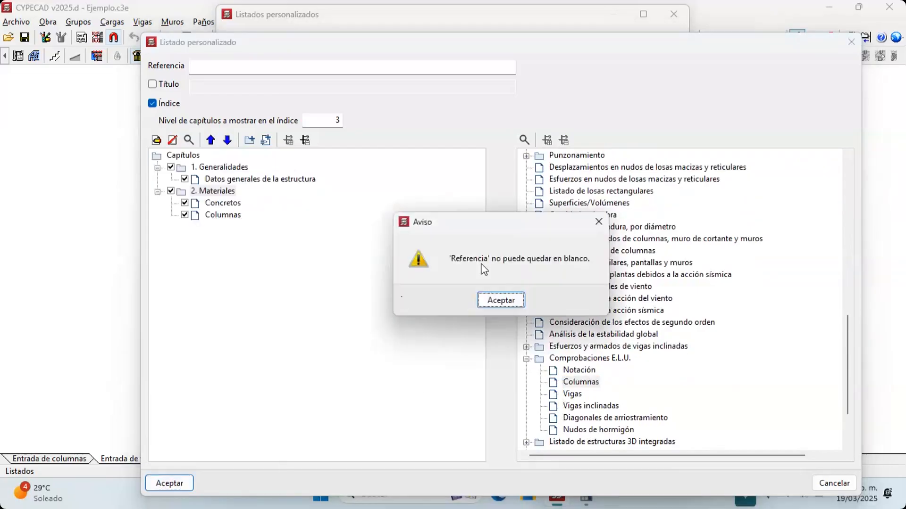
left_click(496, 300)
left_click(335, 70)
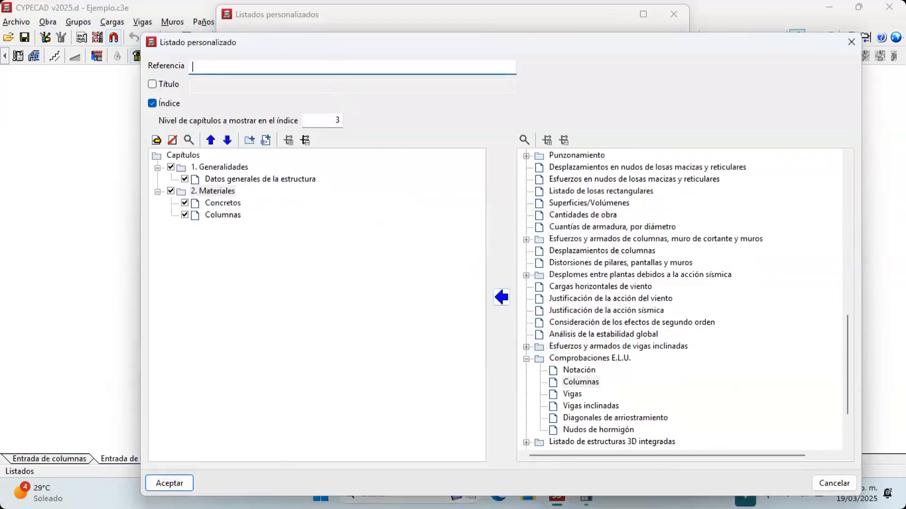
left_click(192, 481)
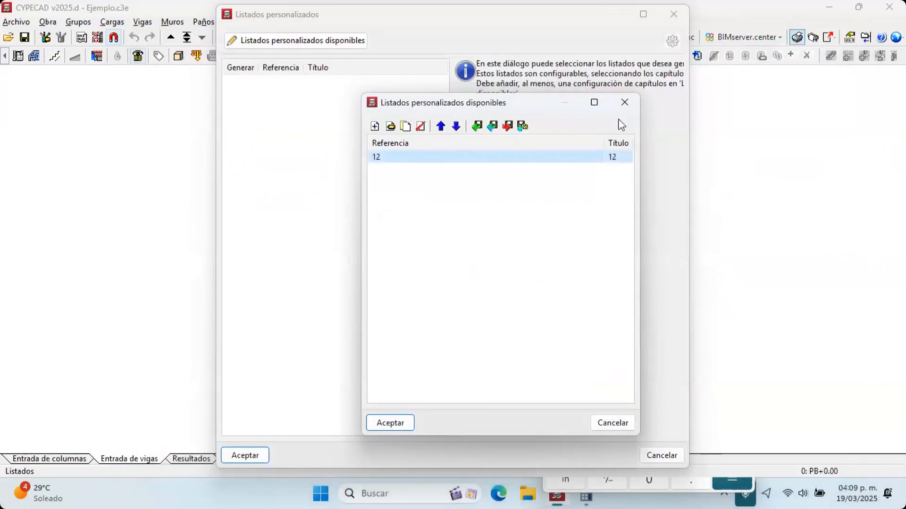
left_click(405, 423)
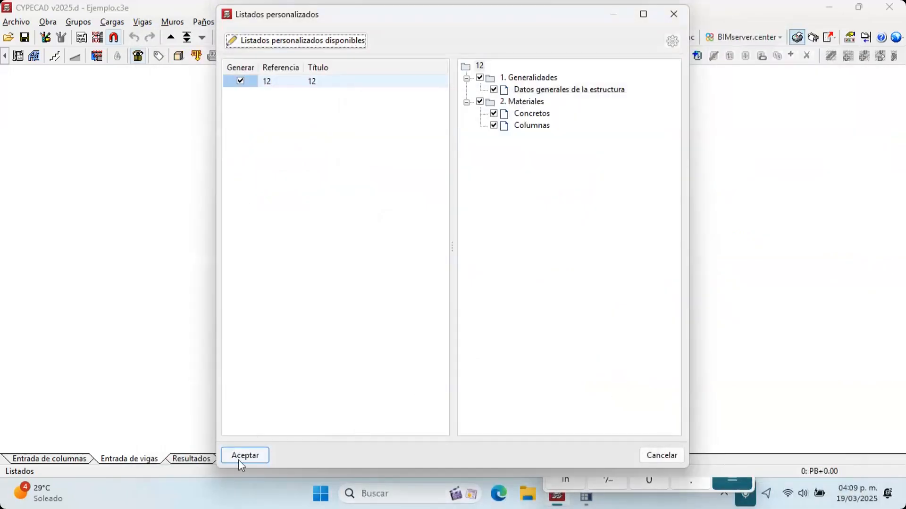
left_click(245, 455)
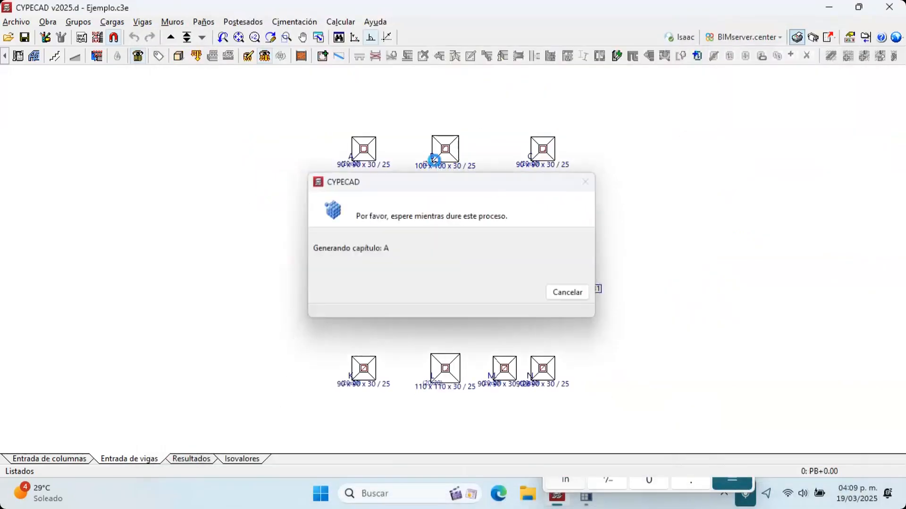
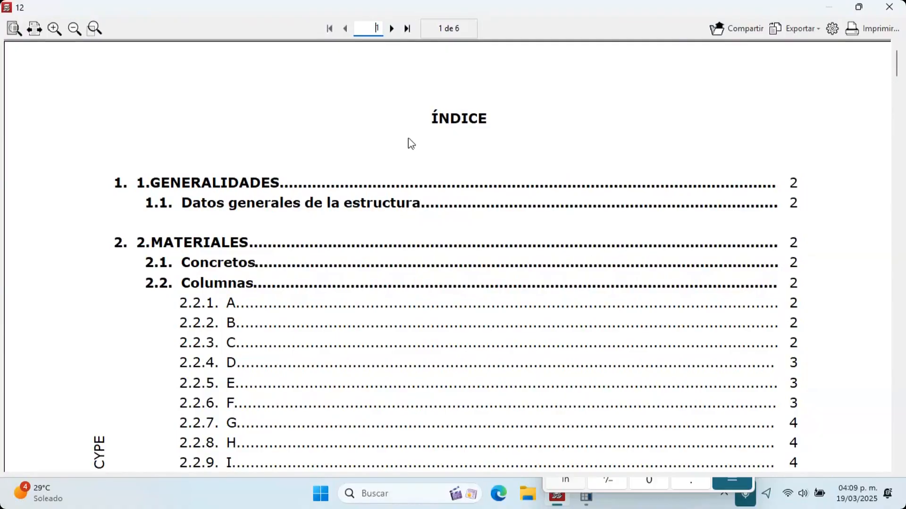
Review the generated report's general data, concrete table and column checks, closing the report and the reports list when done
left_click(624, 189)
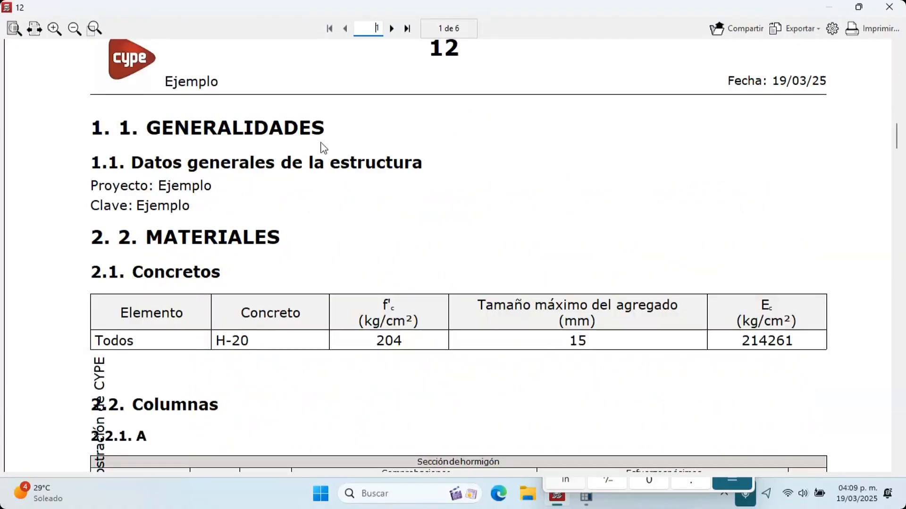
scroll(283, 198, "down", 3)
scroll(335, 176, "down", 10)
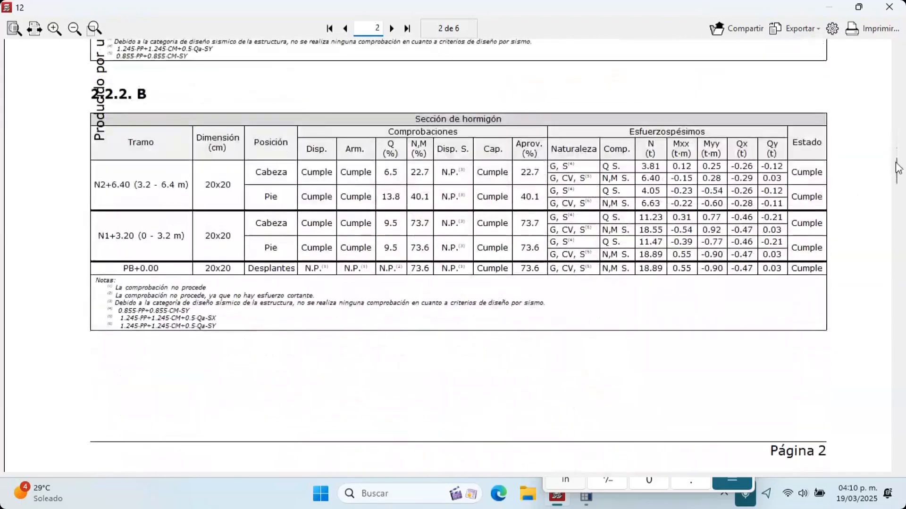
left_click_drag(897, 167, 880, 405)
scroll(880, 405, "up", 20)
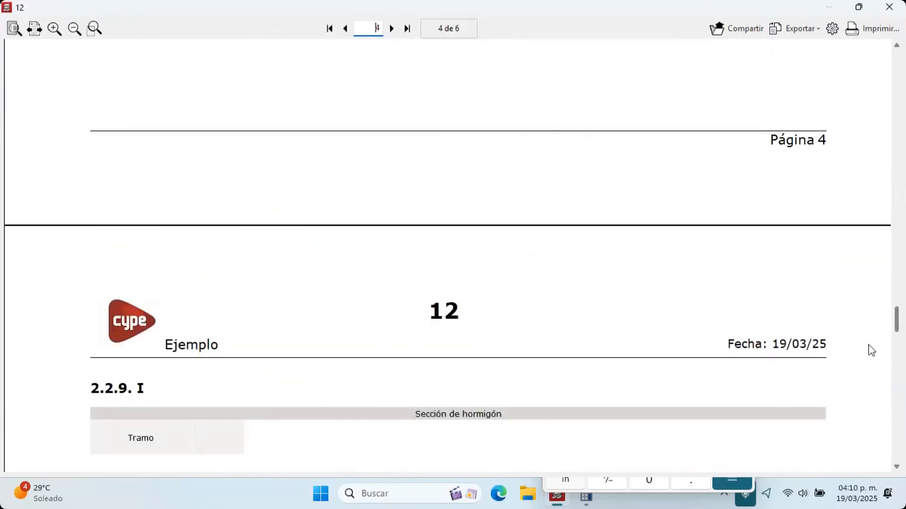
scroll(870, 350, "down", 3)
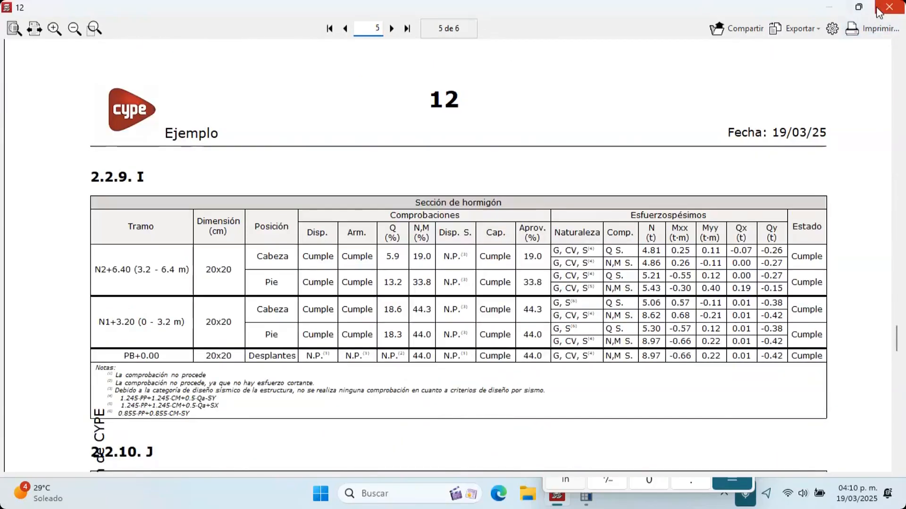
left_click(879, 10)
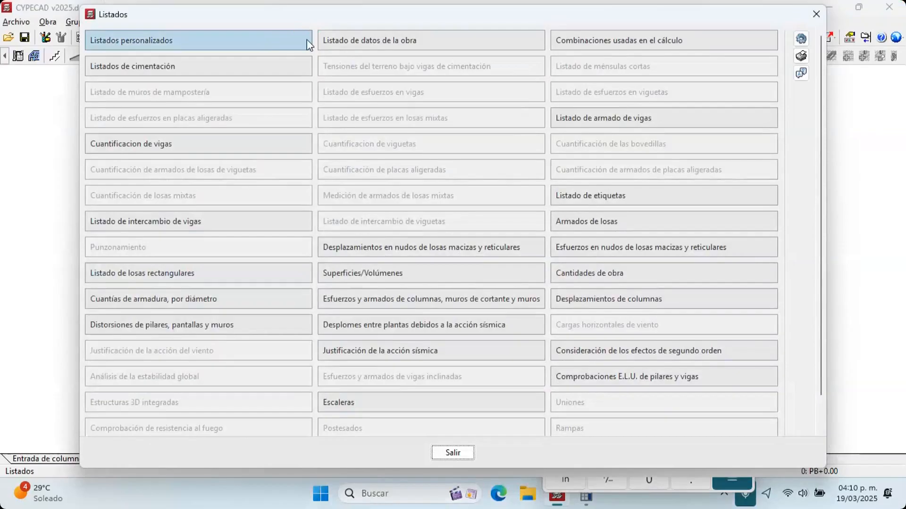
left_click(816, 14)
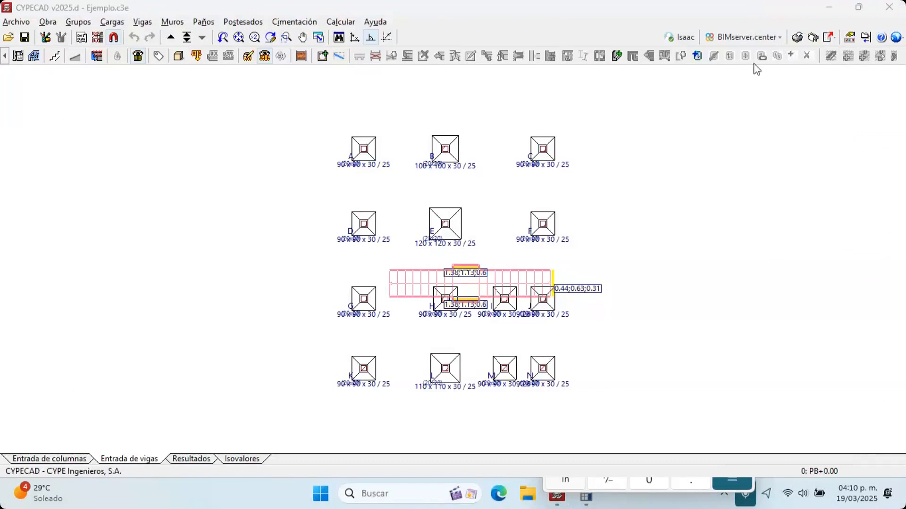
Generate all the listed drawings for DWG output, keeping the previous sheet composition
left_click(813, 37)
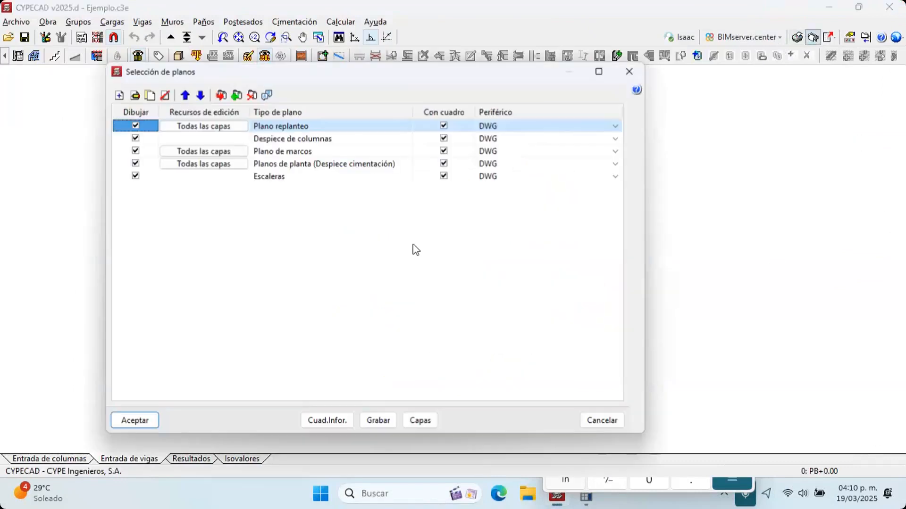
left_click(146, 424)
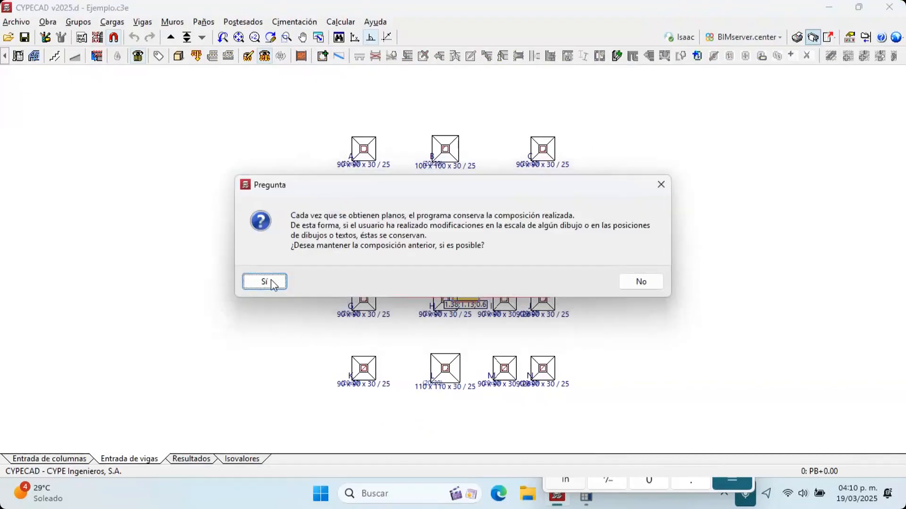
left_click(263, 283)
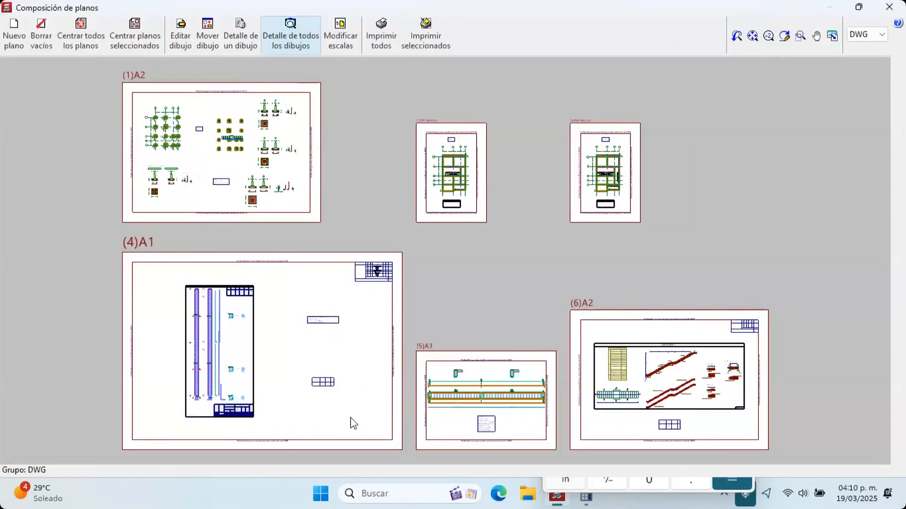
Examine the frame drawing on sheet (5)A3, including its beam sections and reinforcement layout
scroll(328, 412, "up", 1)
scroll(598, 384, "up", 5)
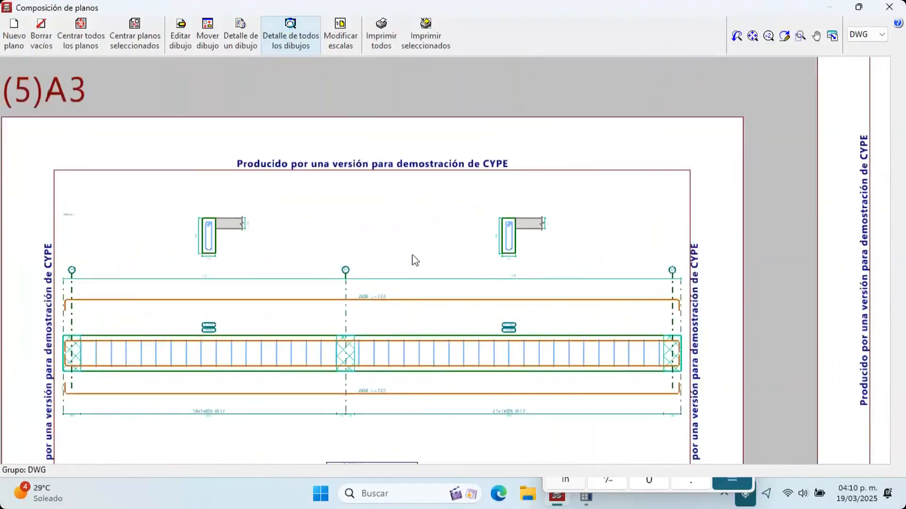
scroll(412, 255, "down", 1)
middle_click_drag(540, 243, 584, 247)
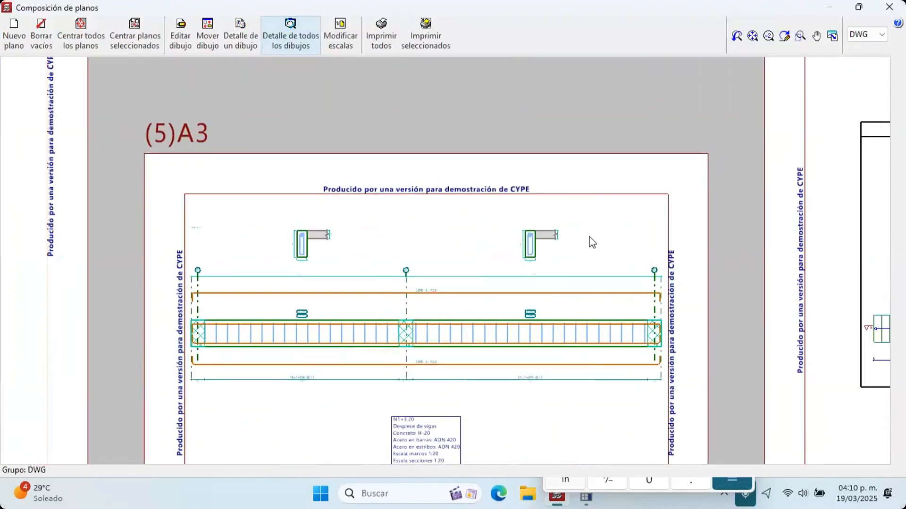
scroll(589, 242, "up", 3)
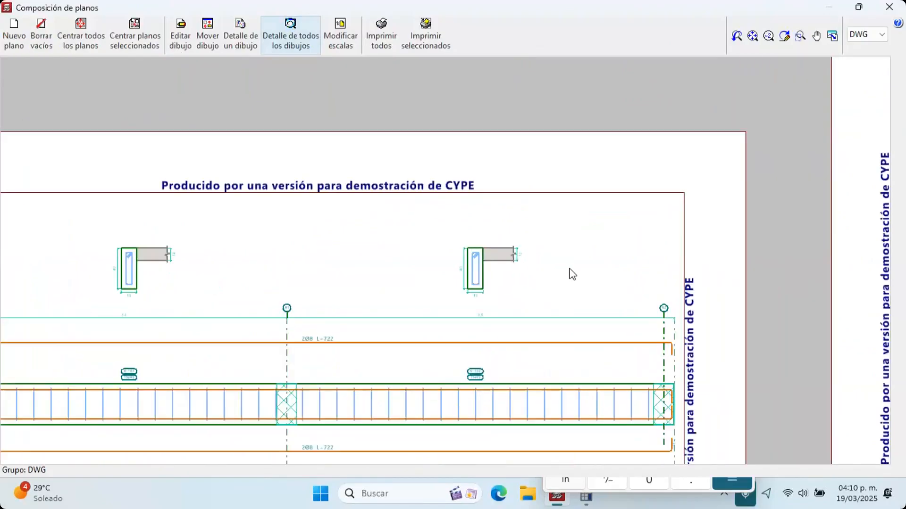
scroll(570, 250, "down", 3)
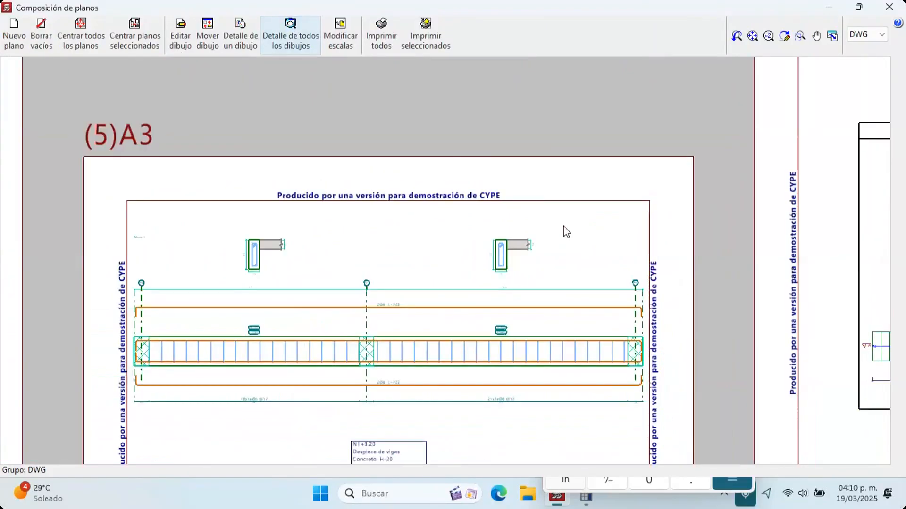
scroll(202, 312, "up", 1)
scroll(304, 288, "down", 1)
middle_click_drag(304, 289, 477, 328)
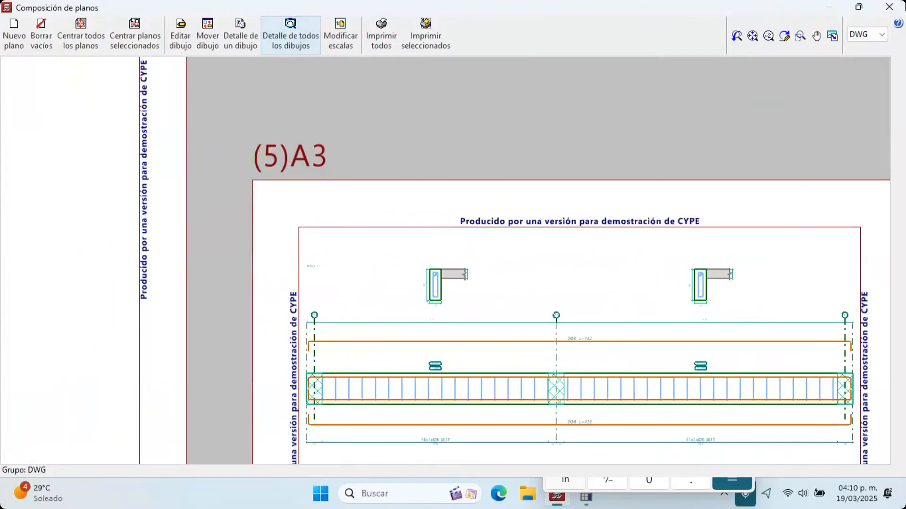
Enable "Despiece armados" for the "Plano de marcos", regenerate the drawings without keeping the previous composition, and show all drawings in detail
left_click(892, 6)
double_click(306, 152)
left_click(407, 171)
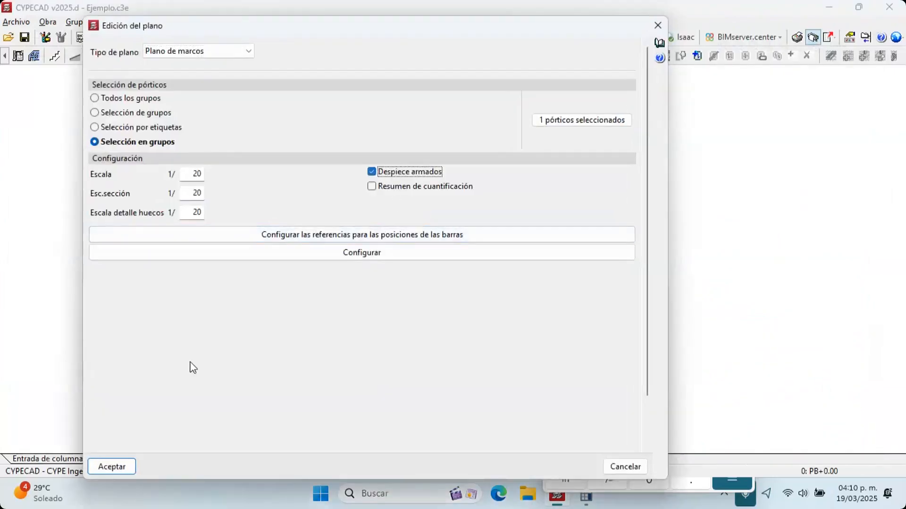
left_click(113, 467)
left_click(142, 420)
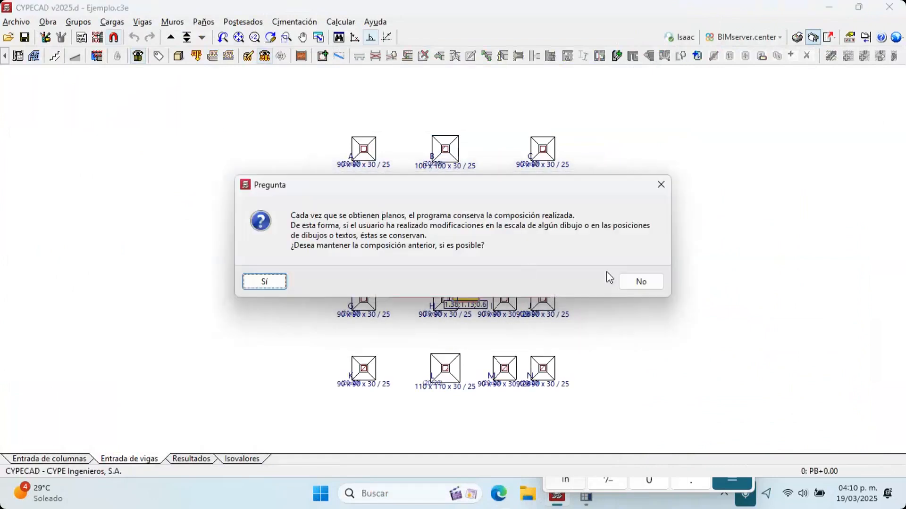
left_click(619, 282)
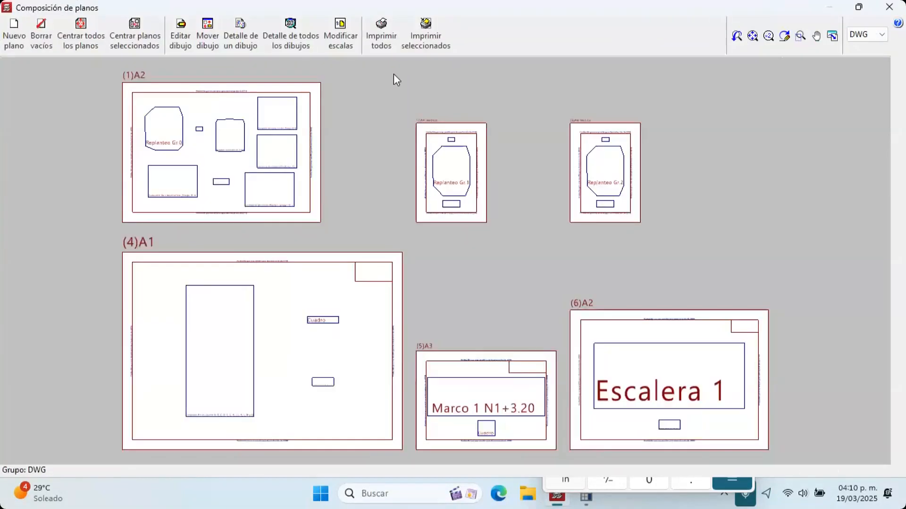
left_click(316, 38)
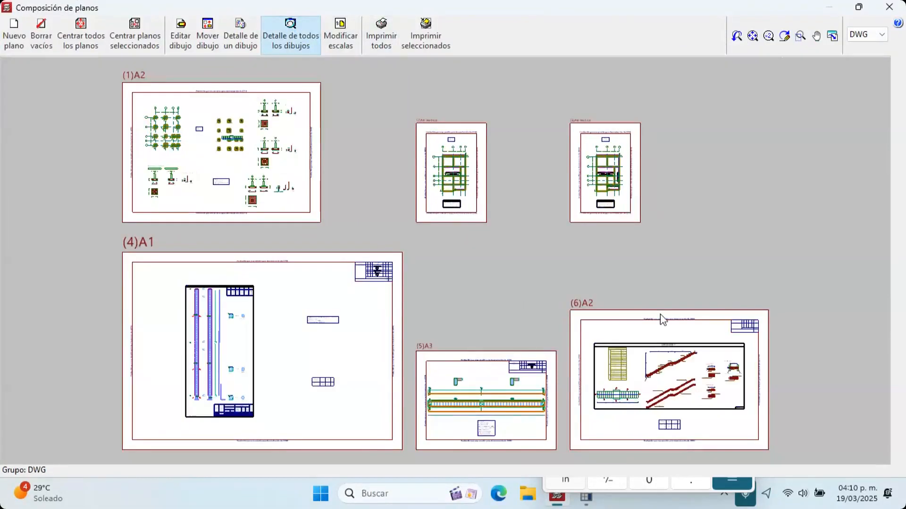
Examine the reinforcement table for Marco 1 on sheet (5)A3 and the Escalera 1 drawing on sheet (6)A2
scroll(660, 363, "up", 8)
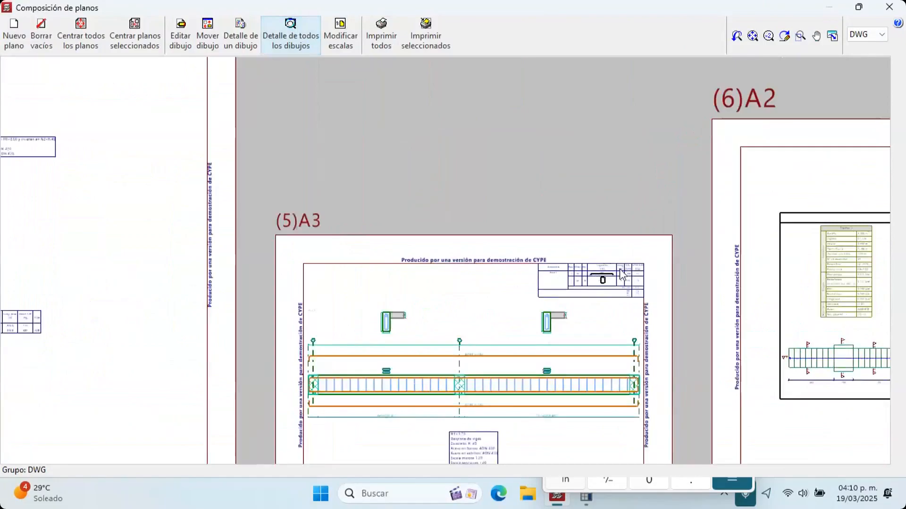
scroll(638, 283, "up", 5)
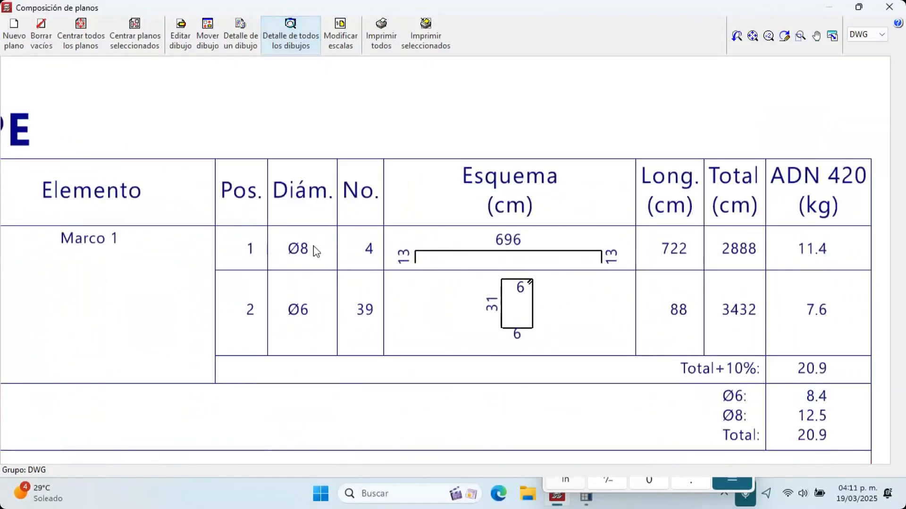
scroll(481, 236, "up", 1)
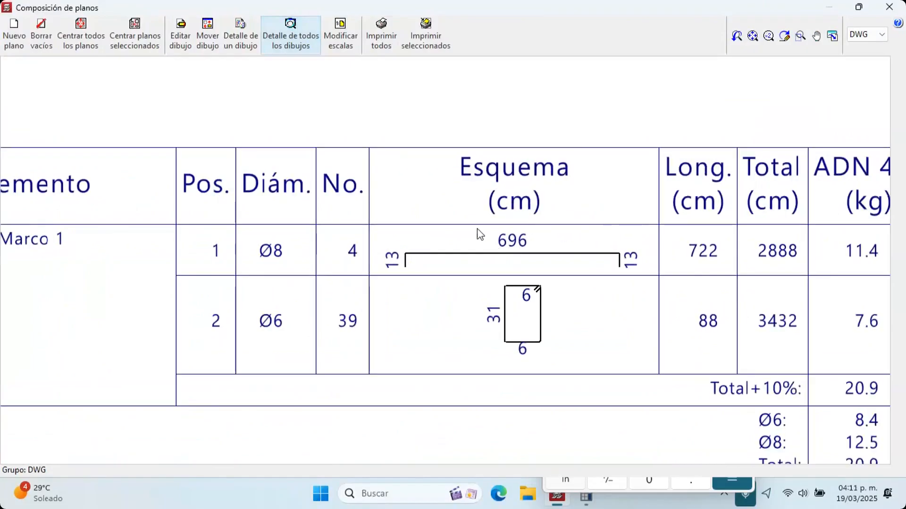
scroll(500, 250, "down", 1)
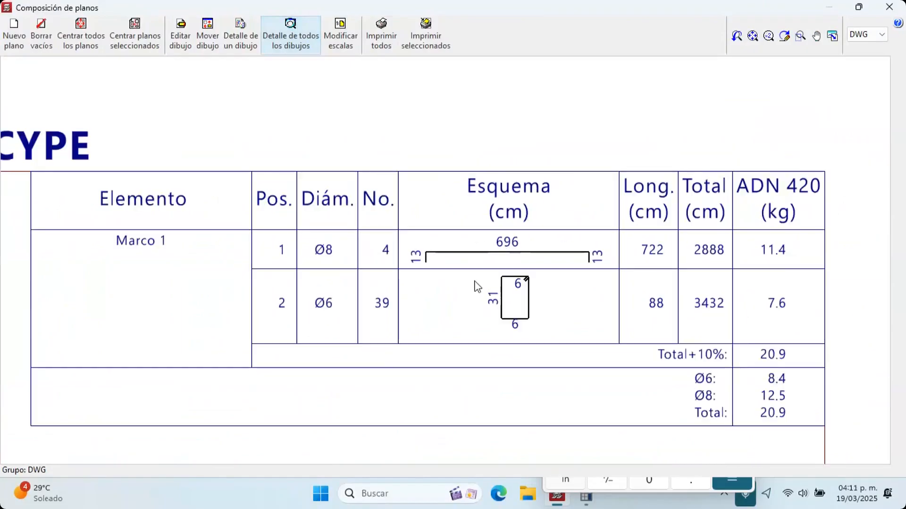
scroll(517, 326, "up", 1)
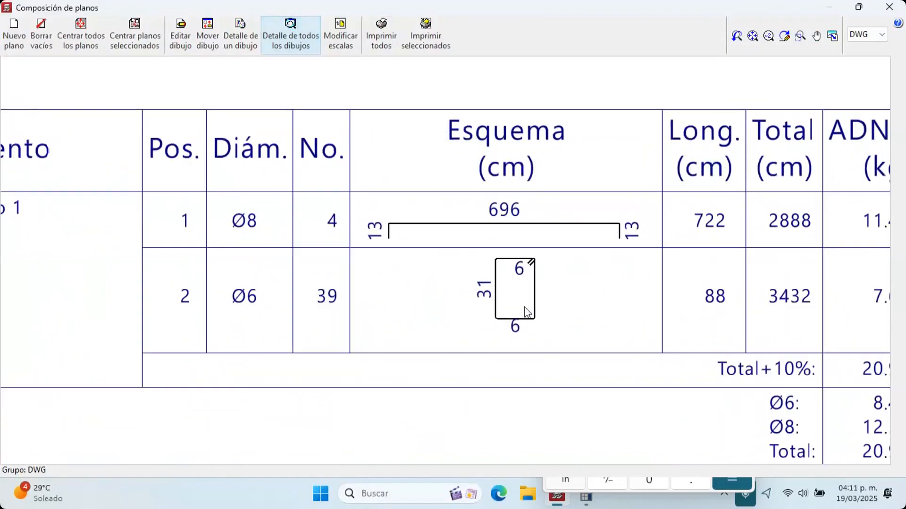
scroll(524, 273, "down", 5)
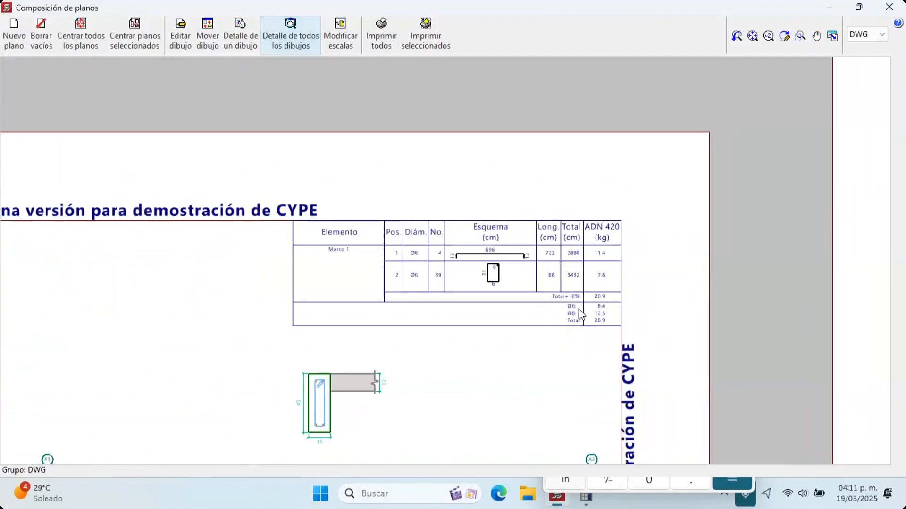
scroll(542, 269, "down", 3)
scroll(570, 312, "up", 4)
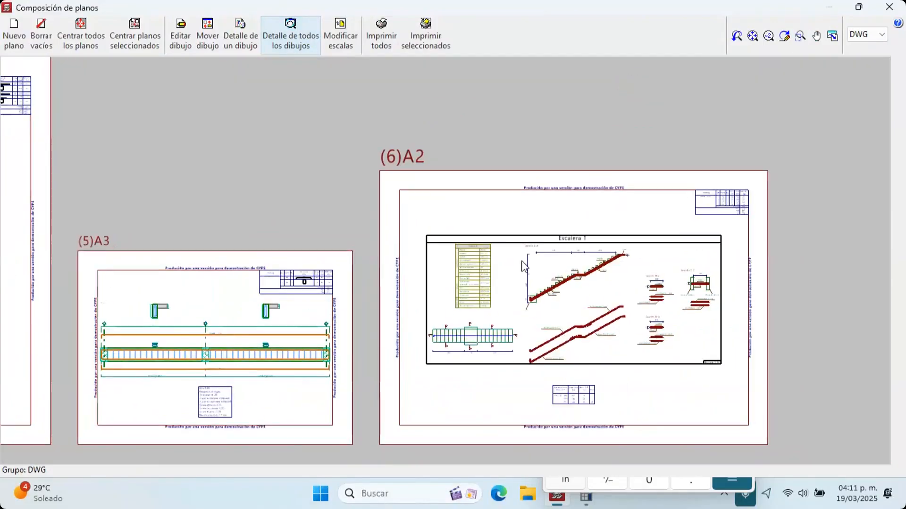
scroll(570, 312, "up", 2)
left_click(379, 35)
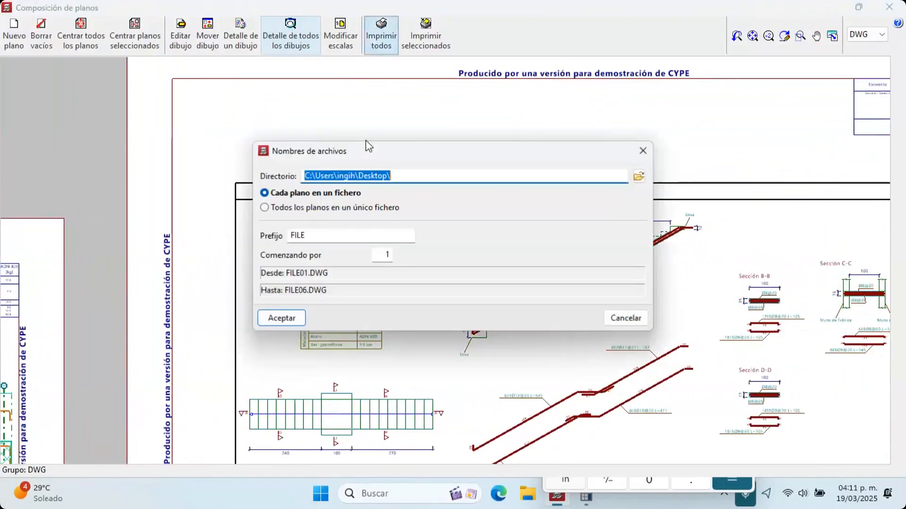
left_click(362, 211)
left_click(357, 284)
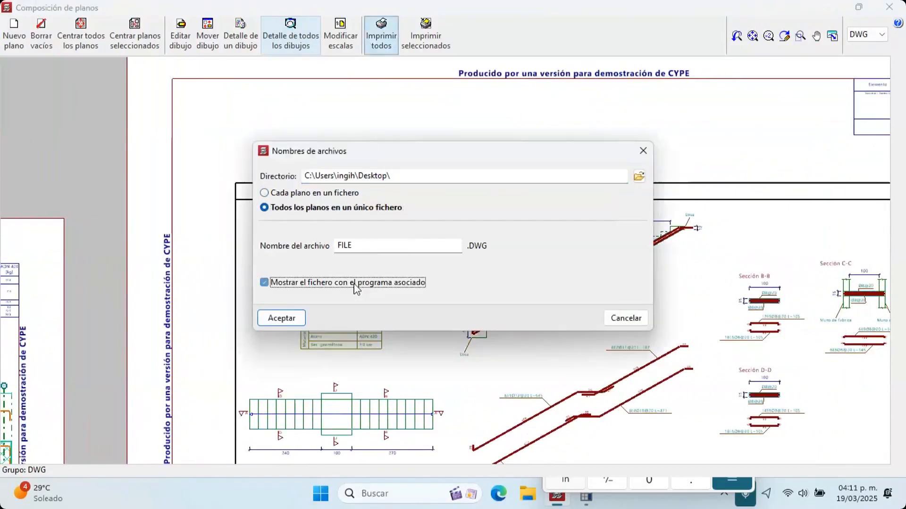
left_click(625, 318)
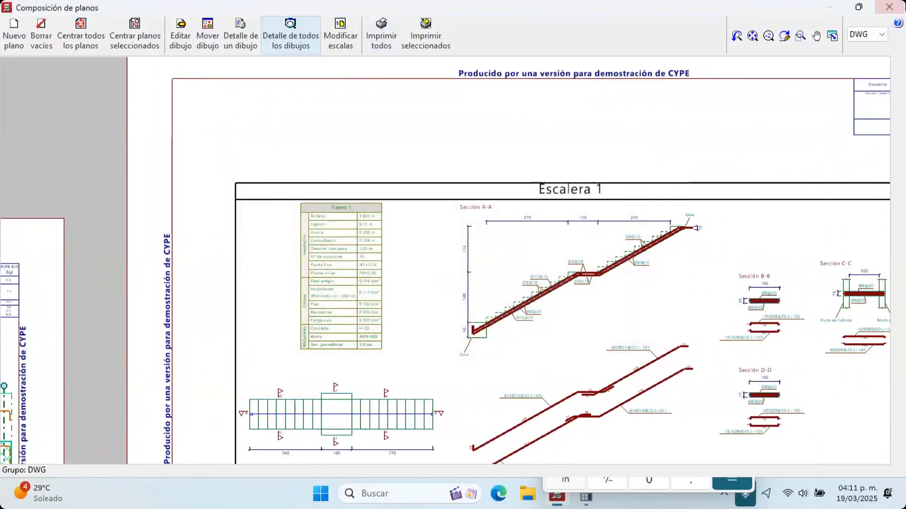
Close the sheet composition and drawing selection, and display the 3D view with reinforcement detailing from floor PB+0.00 to N2+6.40
left_click(889, 6)
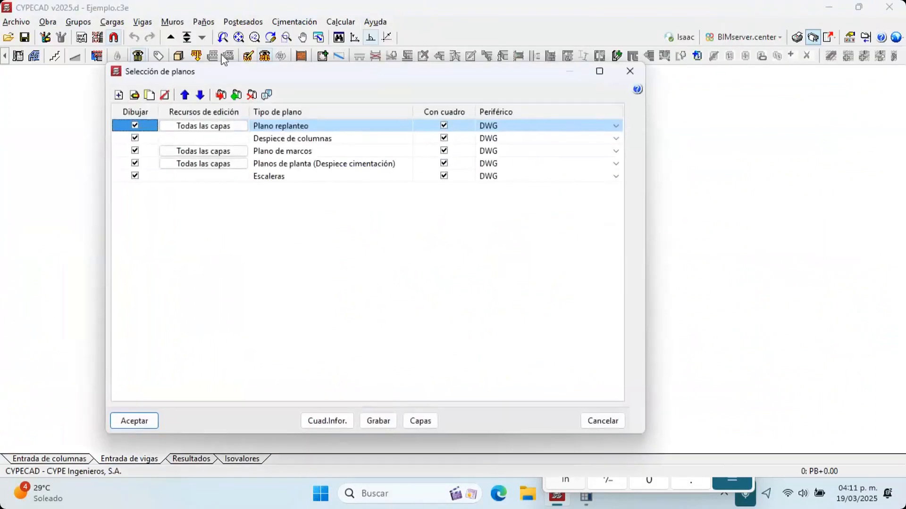
left_click(630, 71)
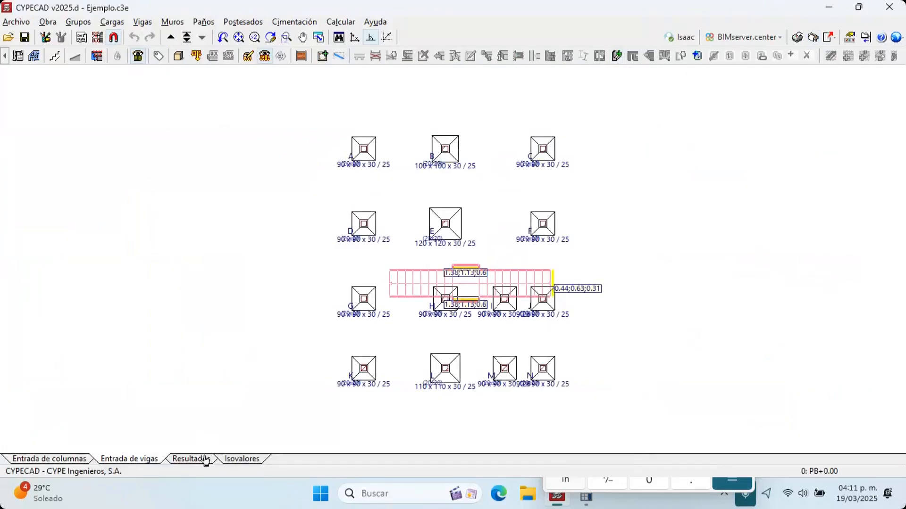
left_click(191, 459)
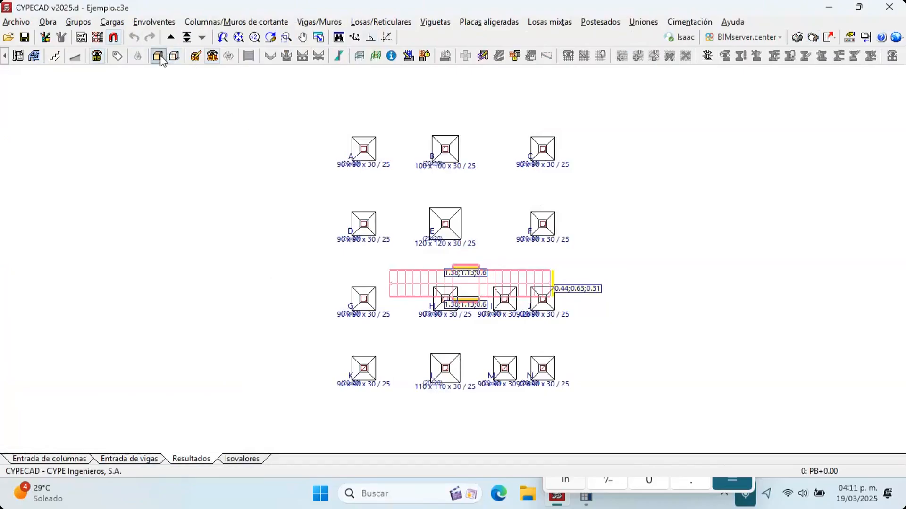
left_click(174, 57)
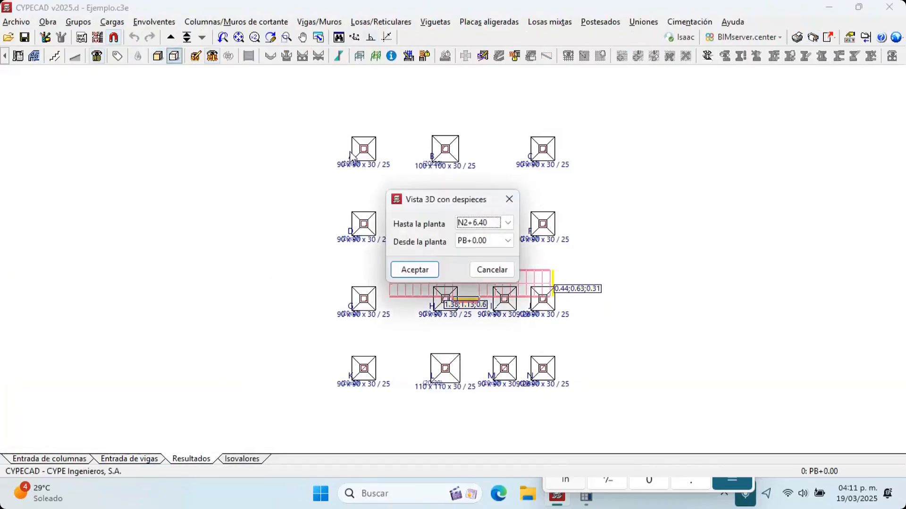
left_click(415, 271)
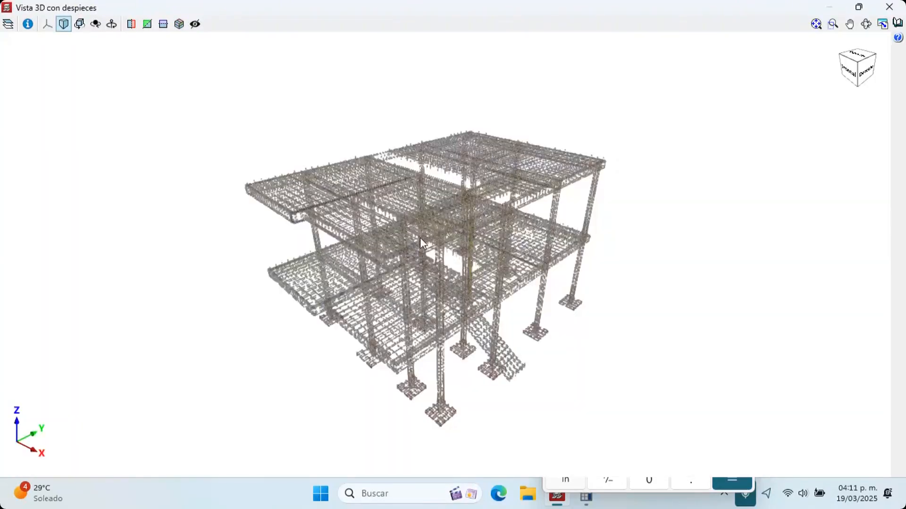
Inspect the 3D reinforcement of the slabs, beams, columns, footings and staircase, closing the view when done
scroll(242, 241, "up", 2)
scroll(218, 233, "up", 2)
scroll(218, 236, "up", 2)
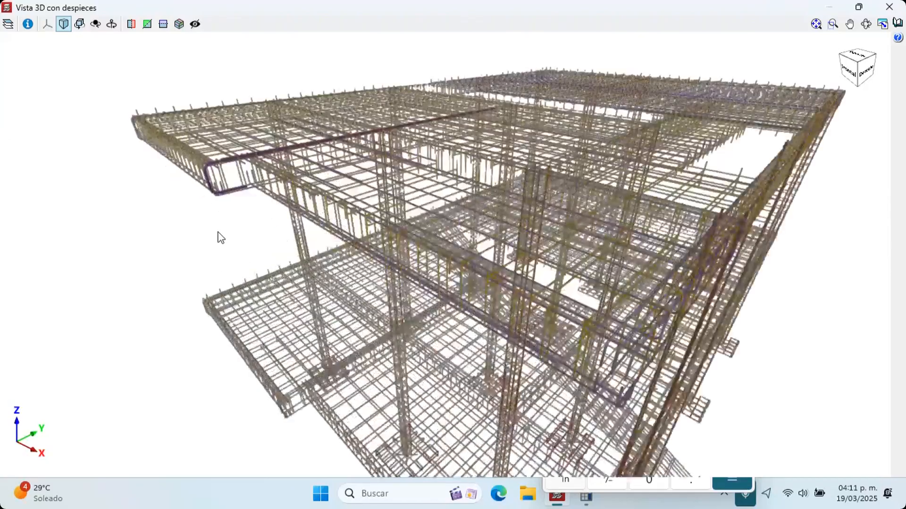
scroll(218, 236, "up", 2)
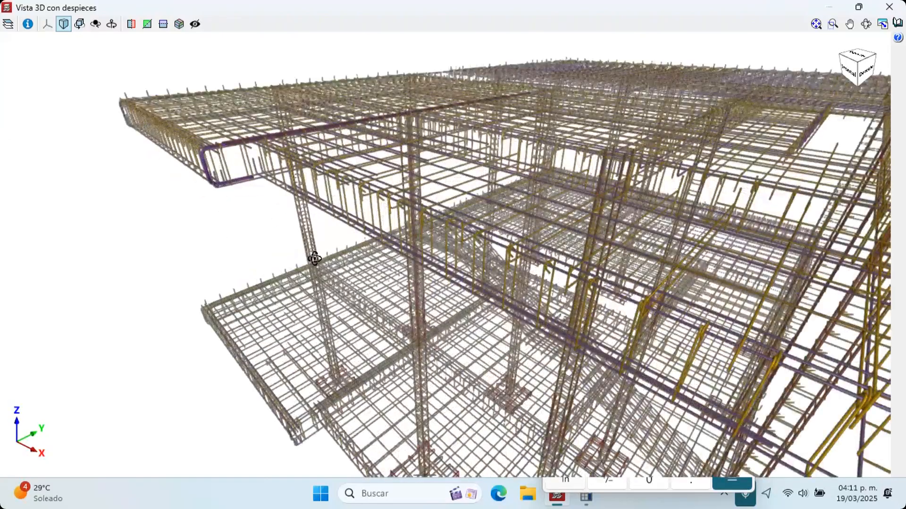
middle_click_drag(314, 258, 356, 230, "shift")
middle_click_drag(352, 222, 264, 211)
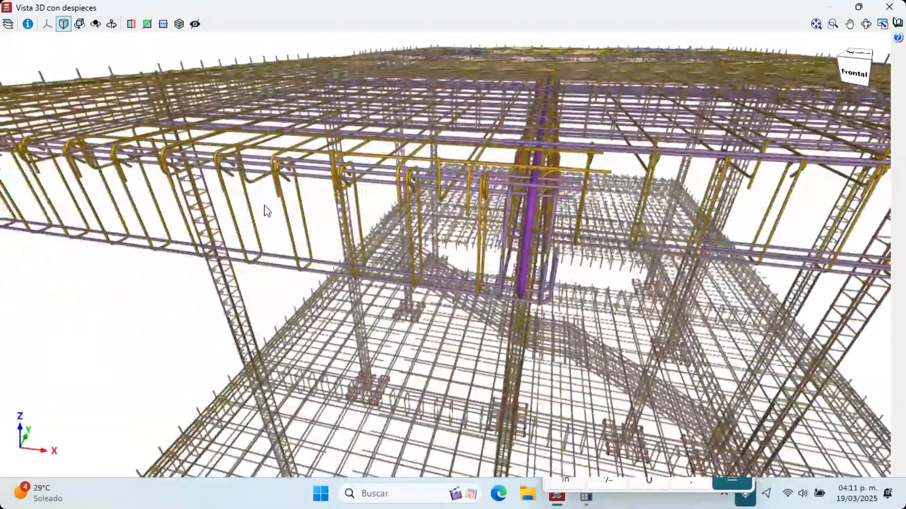
scroll(265, 210, "down", 3)
scroll(340, 237, "up", 2)
scroll(339, 237, "up", 1)
middle_click_drag(340, 237, 417, 267, "shift")
middle_click_drag(293, 229, 137, 202)
middle_click_drag(337, 184, 250, 120, "shift")
scroll(387, 298, "up", 3)
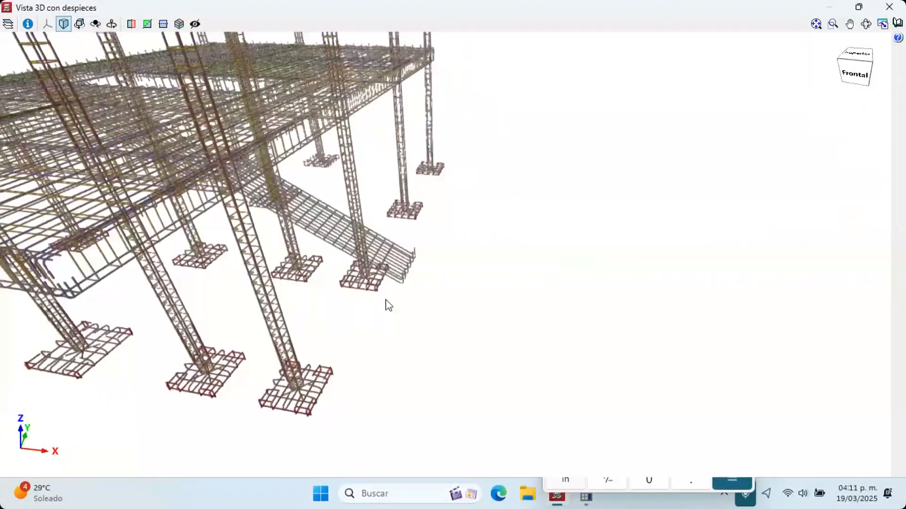
middle_click_drag(389, 287, 283, 156, "shift")
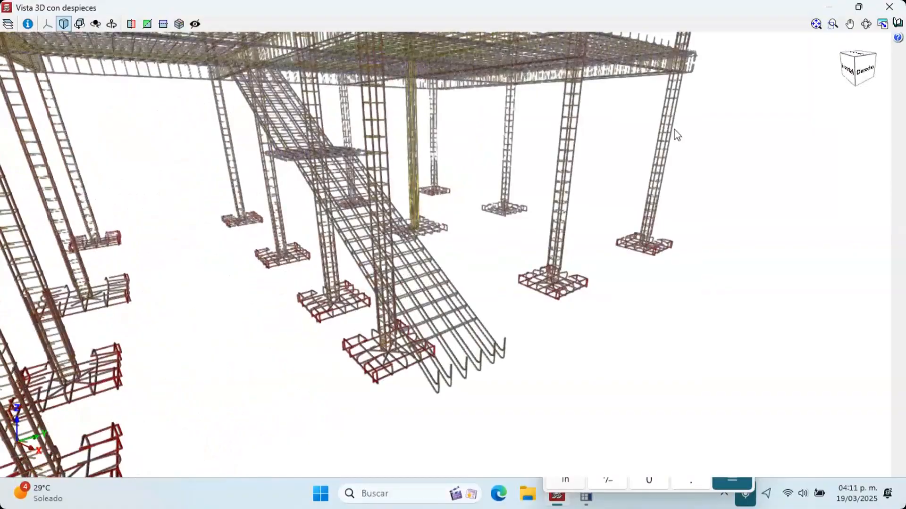
left_click(889, 6)
Link the job to a new BIMserver.center project named "Ejemplo 190325", keeping the default project type, visibility and collaboration options
left_click(769, 38)
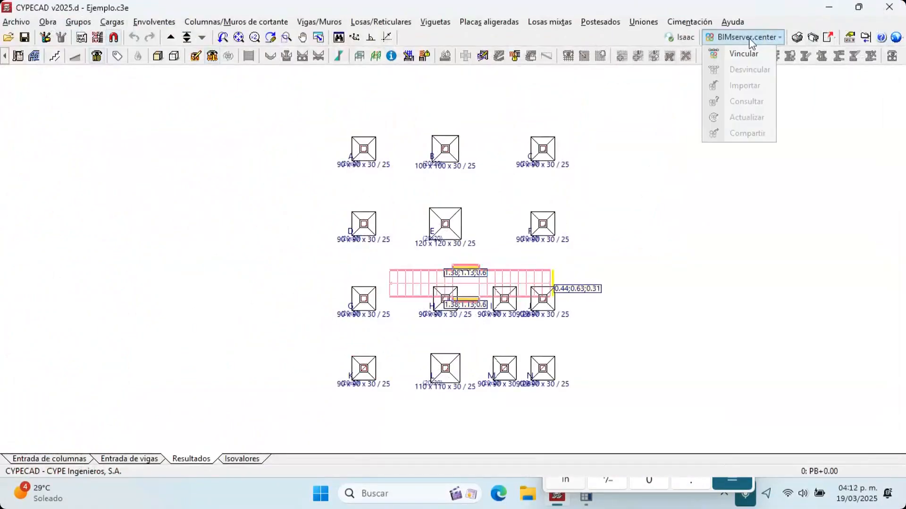
left_click(738, 53)
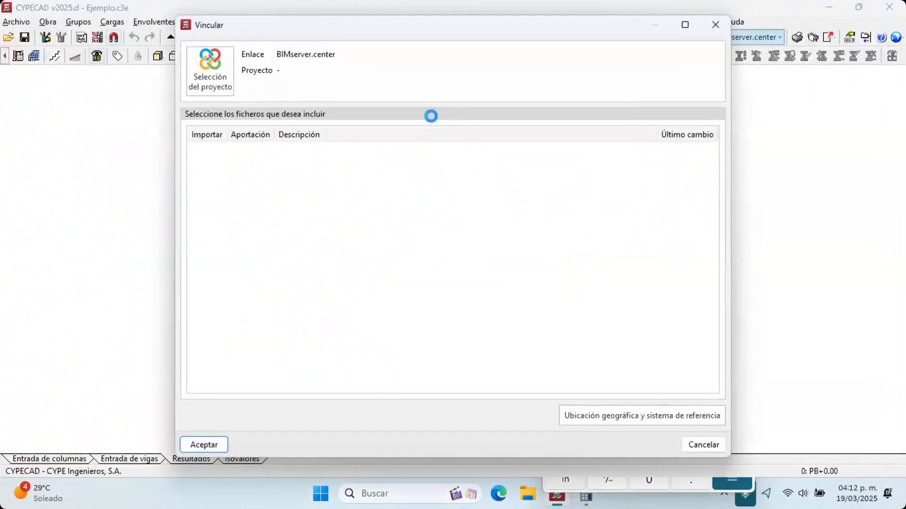
left_click(585, 286)
type("Ejemplo")
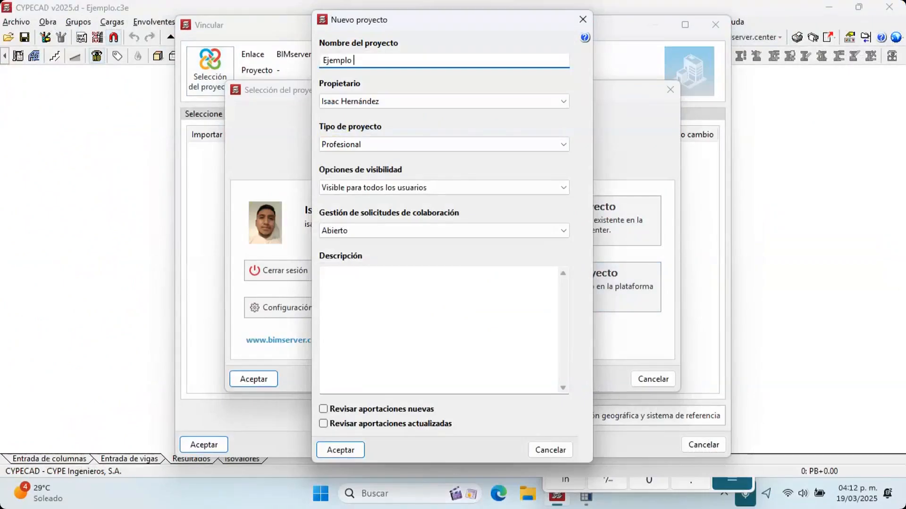
type(" 190325")
key("Tab")
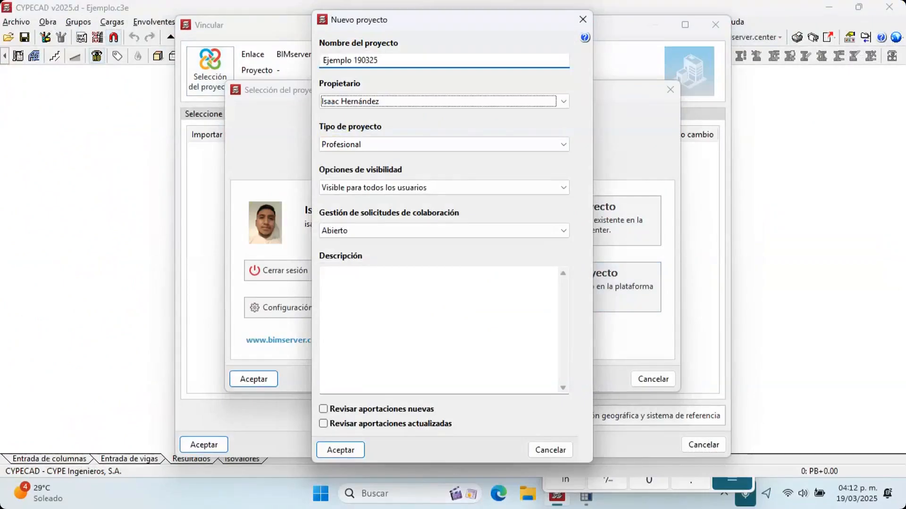
left_click(347, 453)
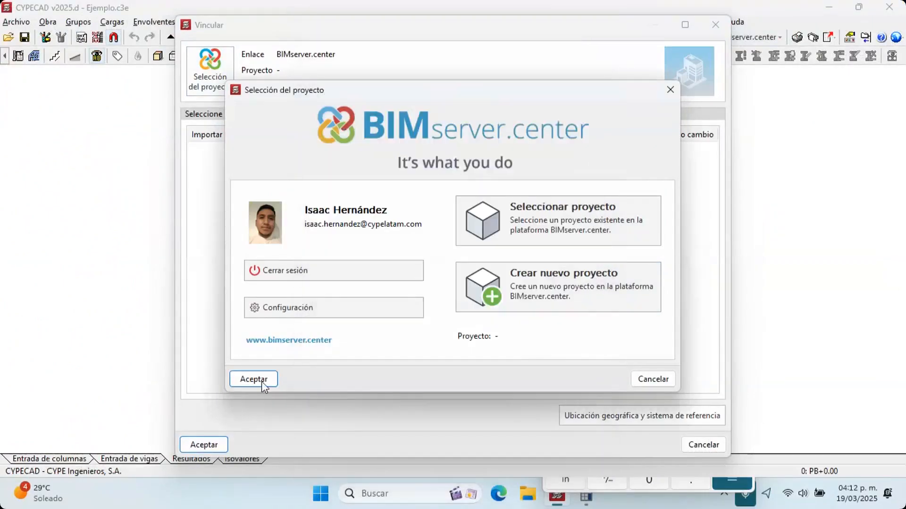
left_click(261, 380)
key("Return")
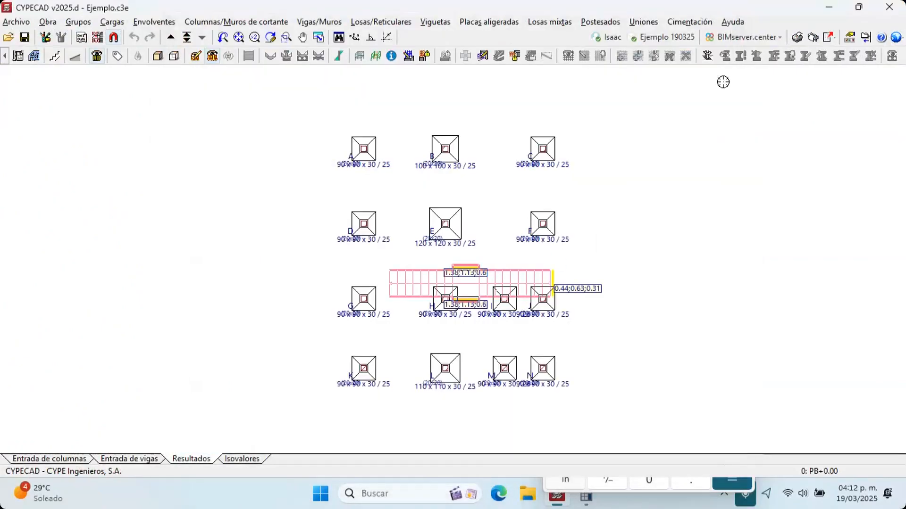
Share the structure to BIMserver.center with column ends at the upper face of the floor or beam above and "Armados" included
left_click(741, 38)
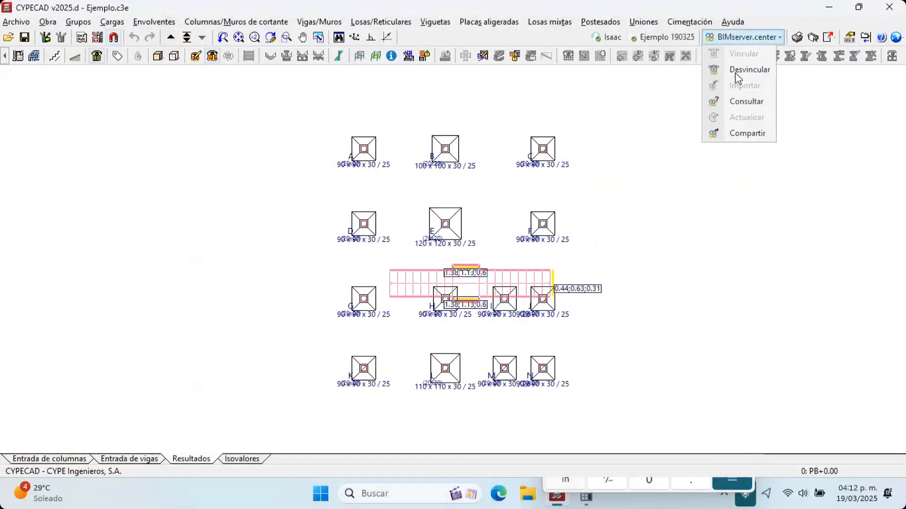
left_click(746, 132)
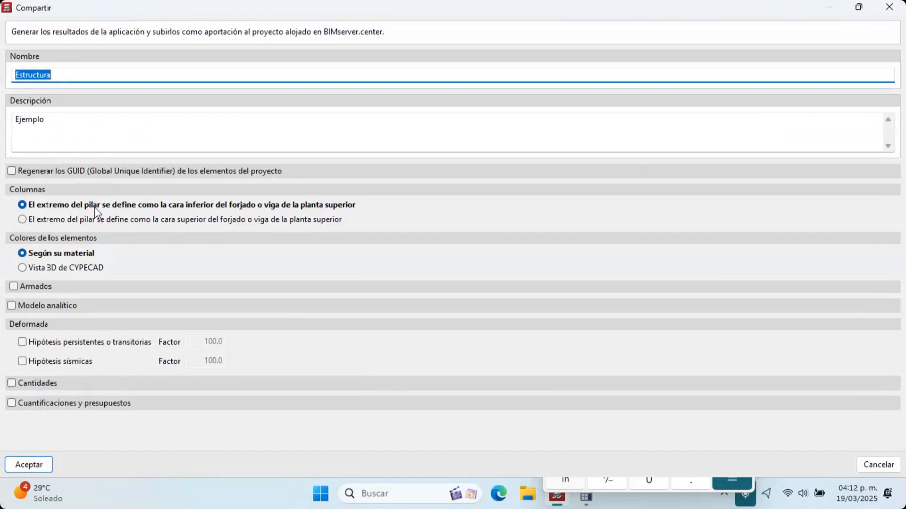
left_click(106, 220)
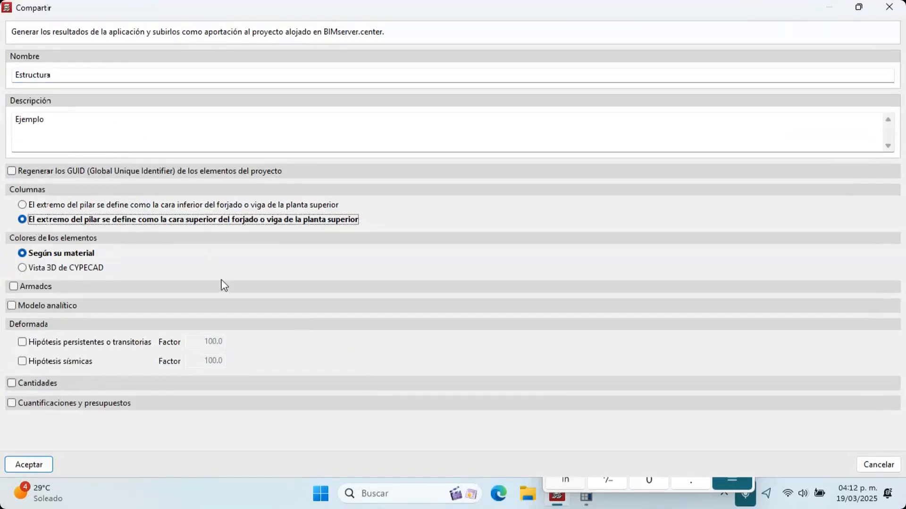
left_click(19, 288)
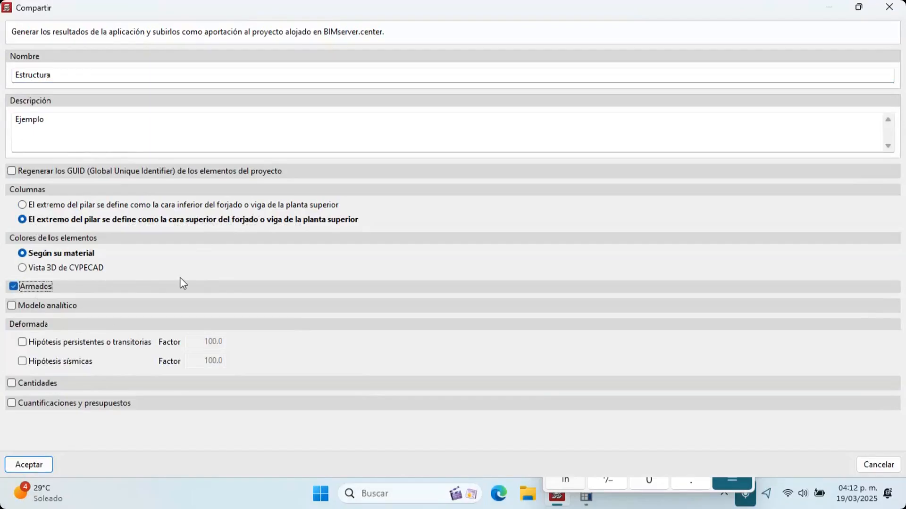
left_click(40, 467)
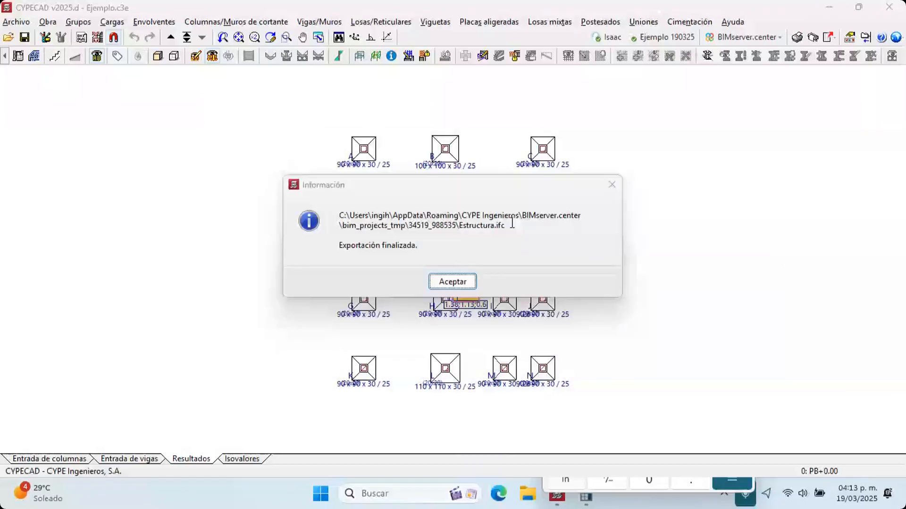
Copy the export folder path of Estructura.ifc from the information message and open that folder in File Explorer
left_click_drag(339, 216, 400, 220)
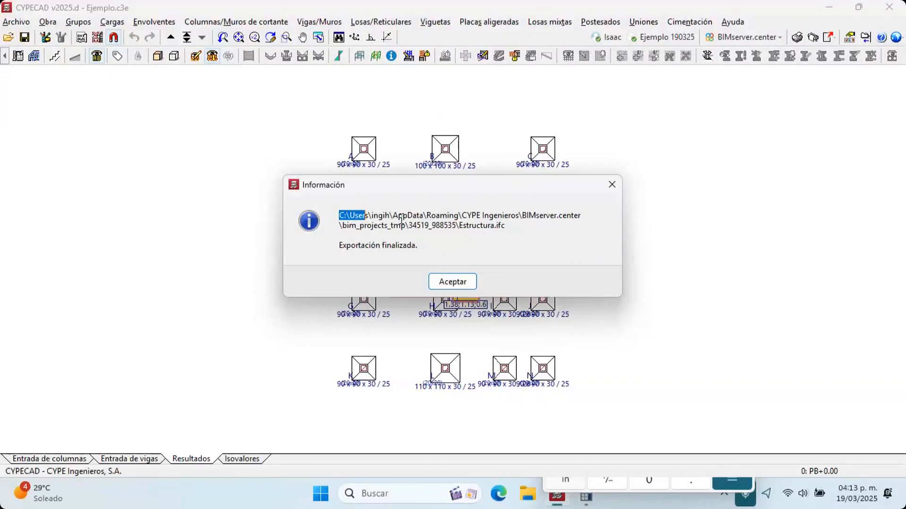
left_click_drag(400, 219, 459, 225)
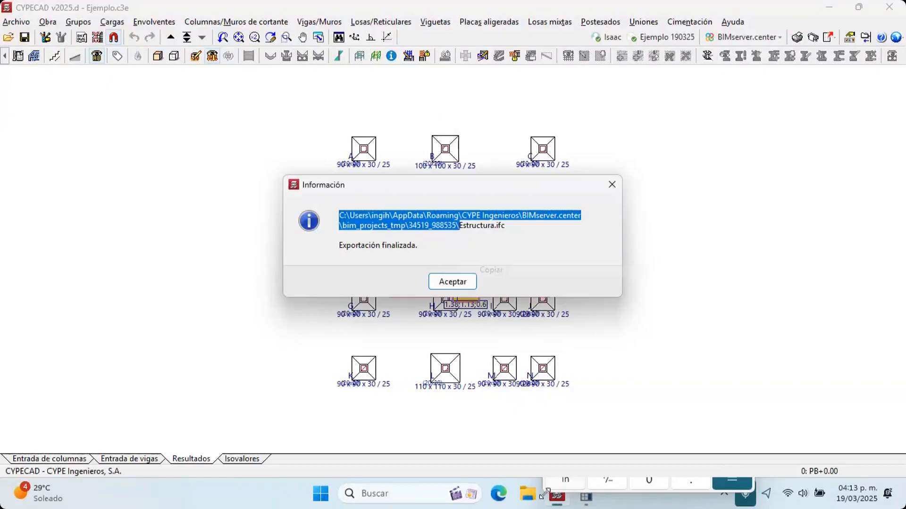
left_click(527, 493)
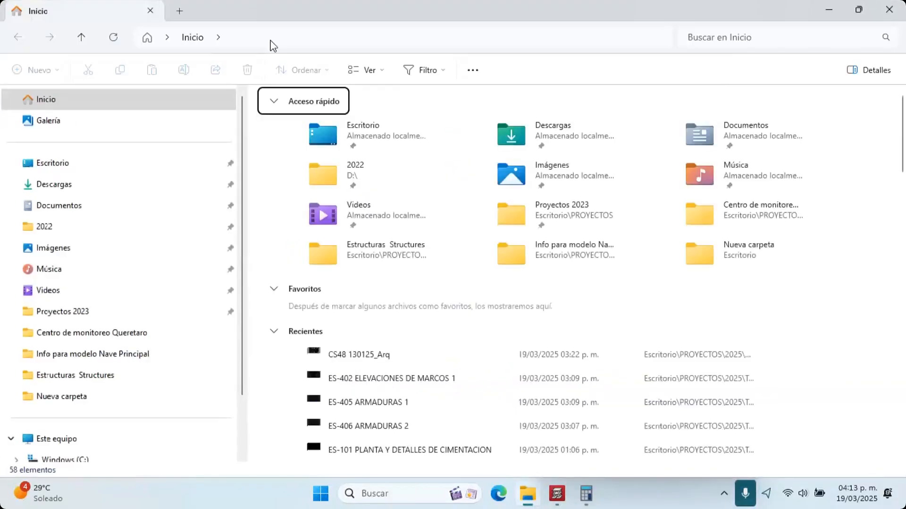
left_click(271, 42)
type("C:\\Users\\ingih\\AppData\\Roaming\\CYPE Ingenieros\\BIMserver.center\\bim_projects_tmp\\34519_988535\\")
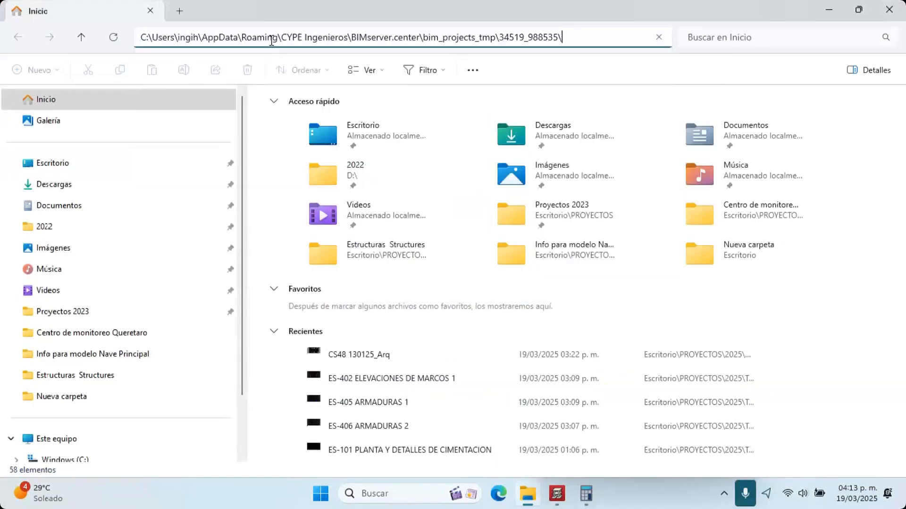
key("Return")
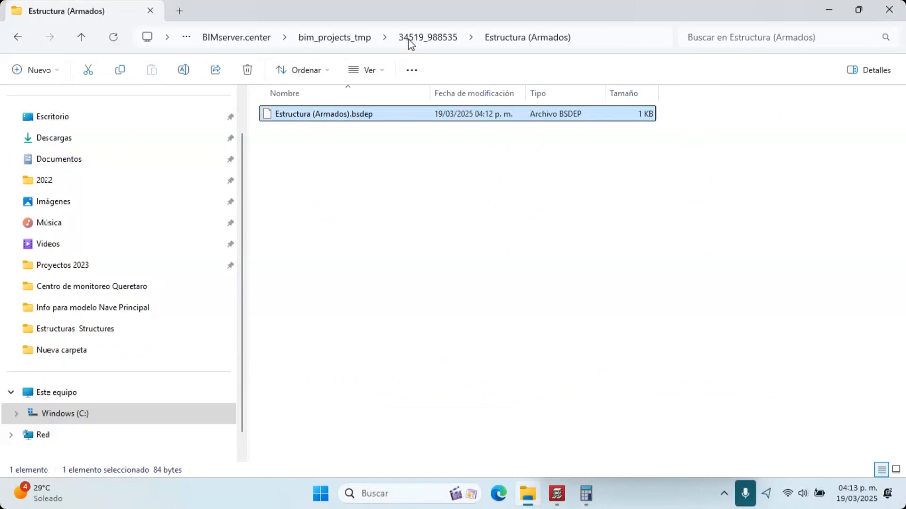
Check the export folder and its parent folders for Estructura.ifc, return to CYPECAD and dismiss the export message
left_click(409, 39)
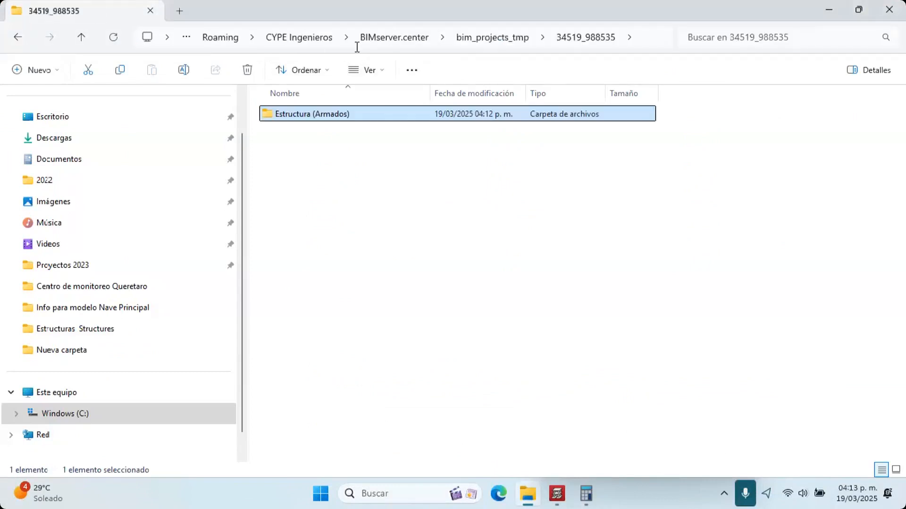
left_click(357, 47)
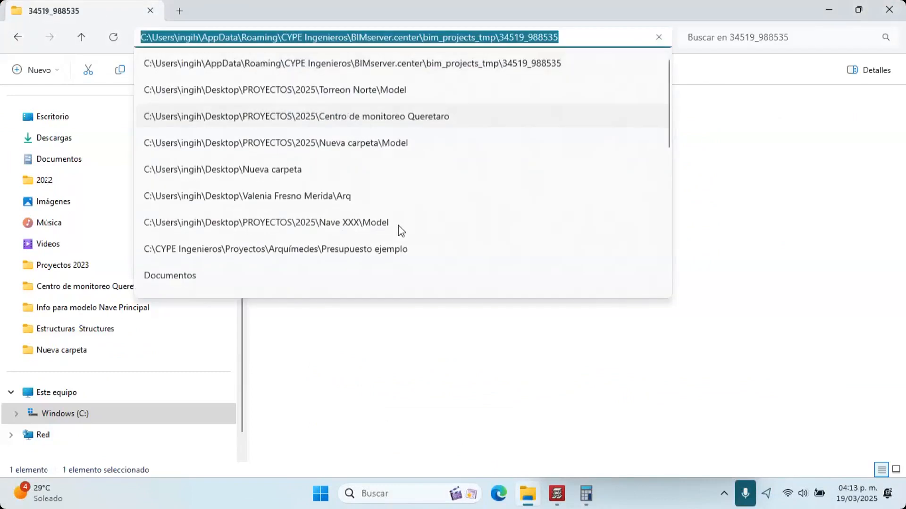
left_click(330, 275)
key("alt+Left")
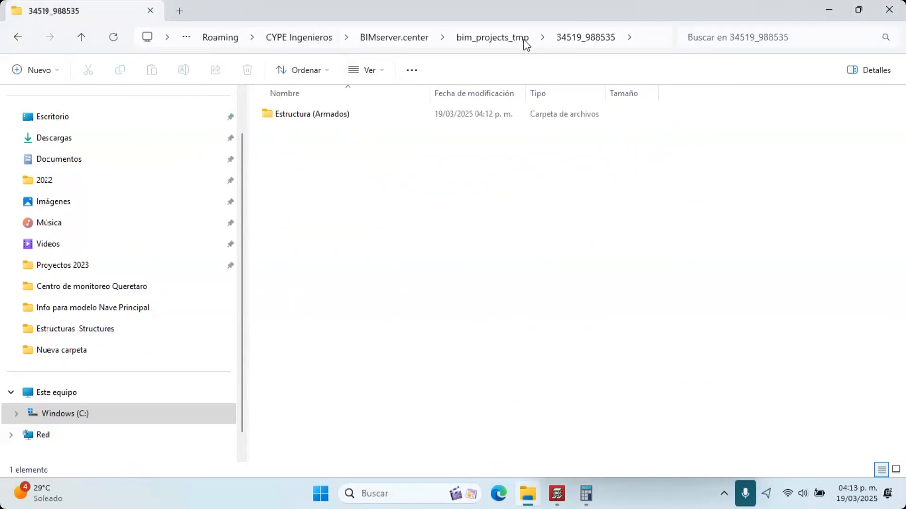
left_click(494, 42)
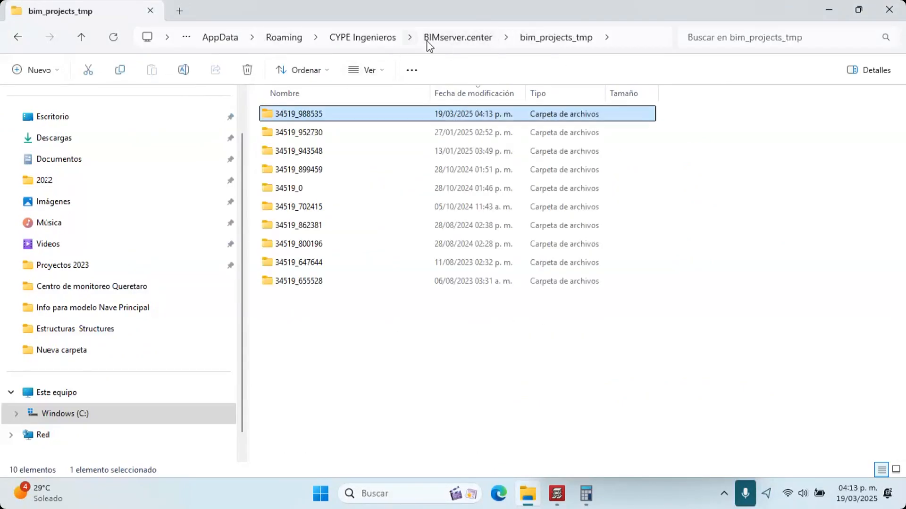
double_click(323, 135)
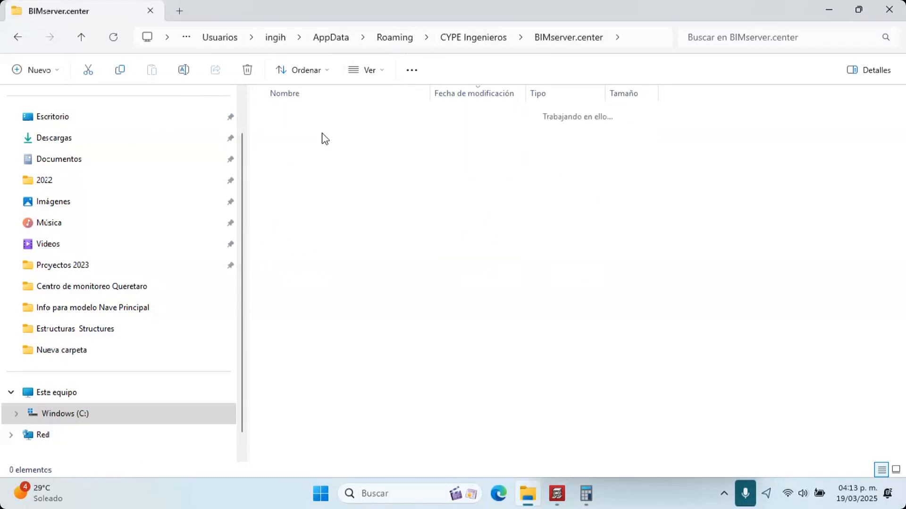
left_click(331, 119)
left_click(374, 191)
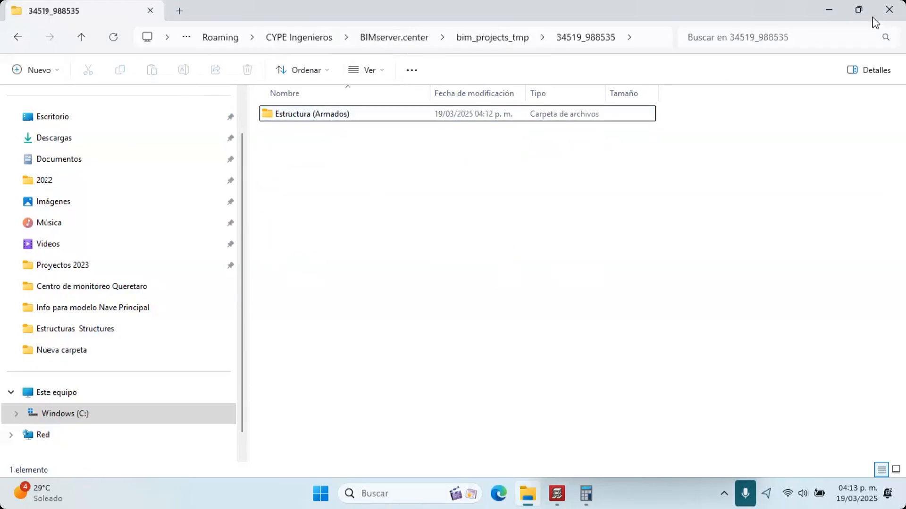
left_click(829, 7)
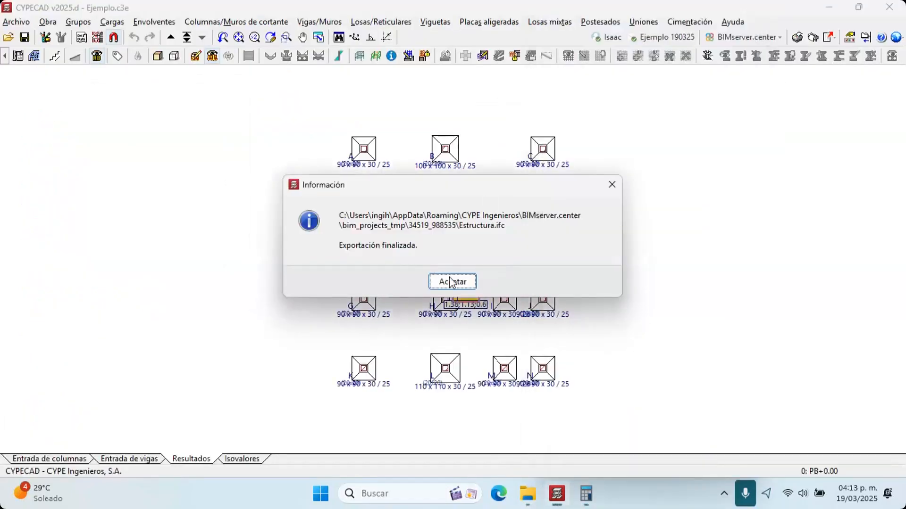
left_click(450, 282)
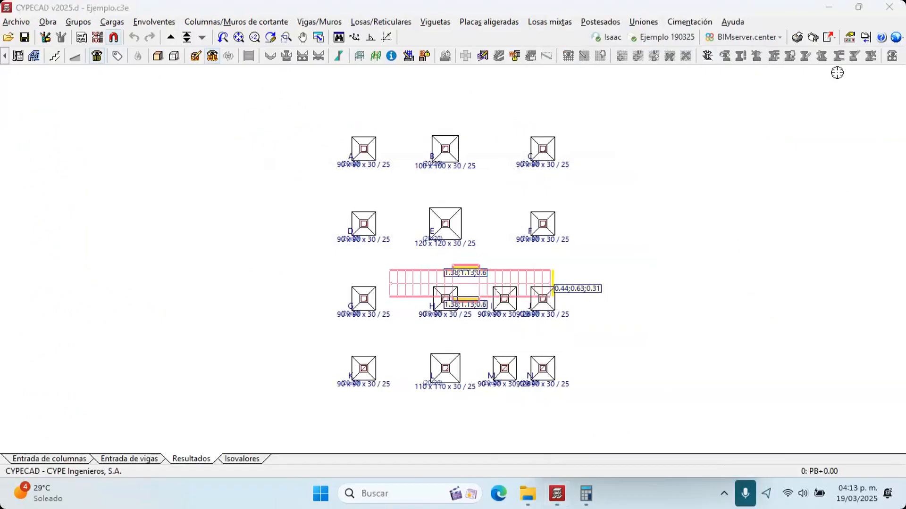
Open the "Planos" configuration, duplicate the A0 size of the DIN A format and delete the copy
left_click(896, 37)
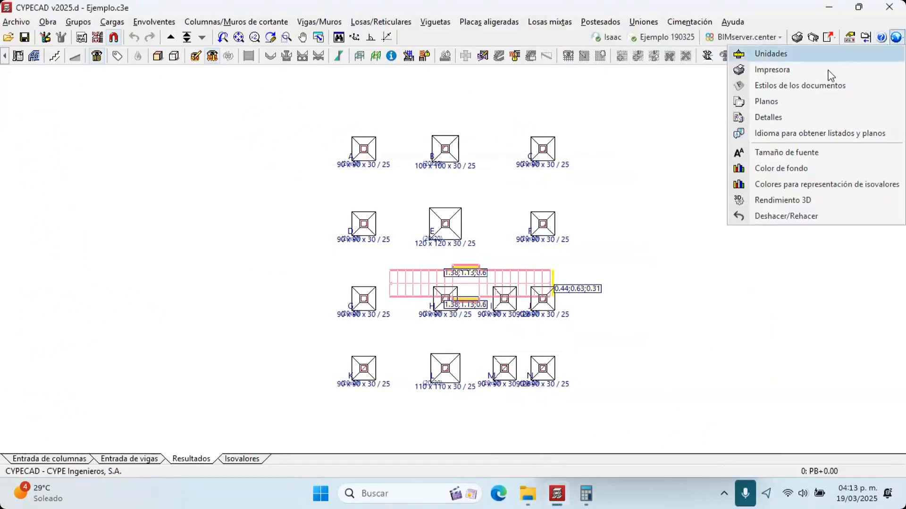
left_click(786, 102)
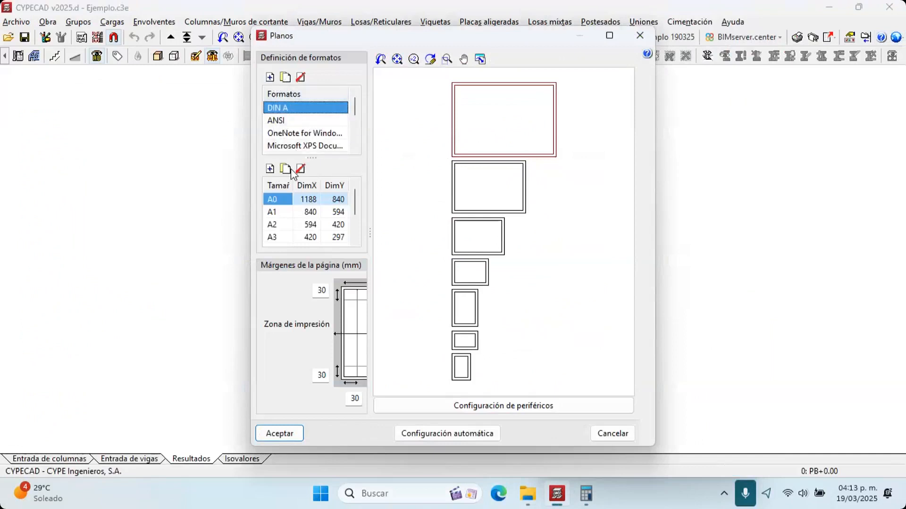
left_click(287, 202)
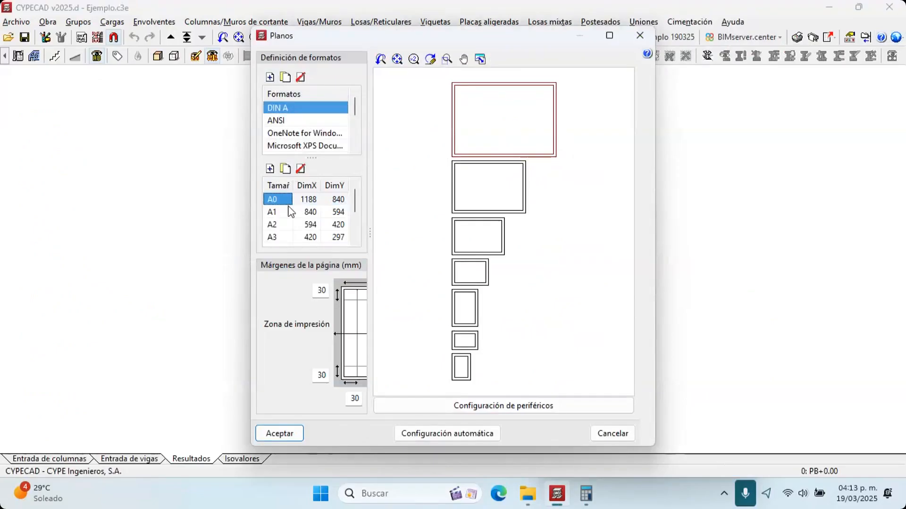
left_click(285, 168)
left_click(300, 169)
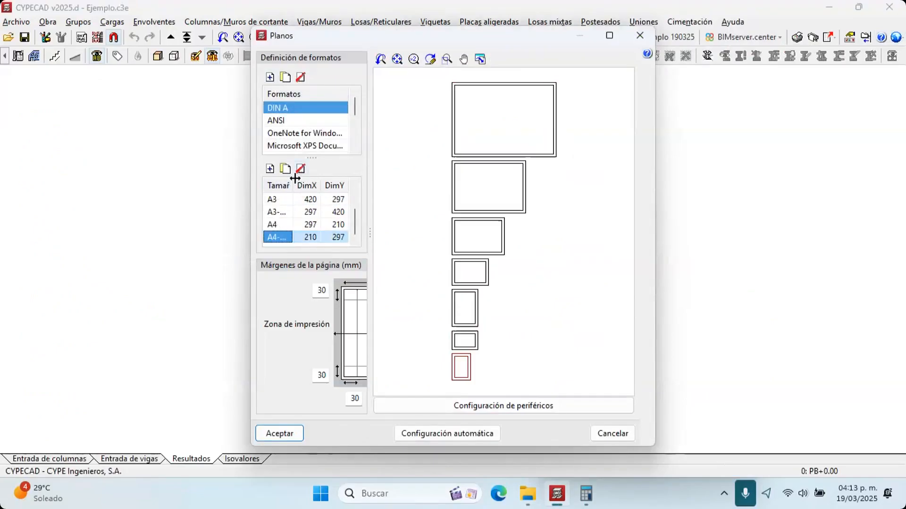
Review the DWG peripheral's drawing program settings, including the available sheet formats, and leave the peripheral configuration without saving
left_click(541, 406)
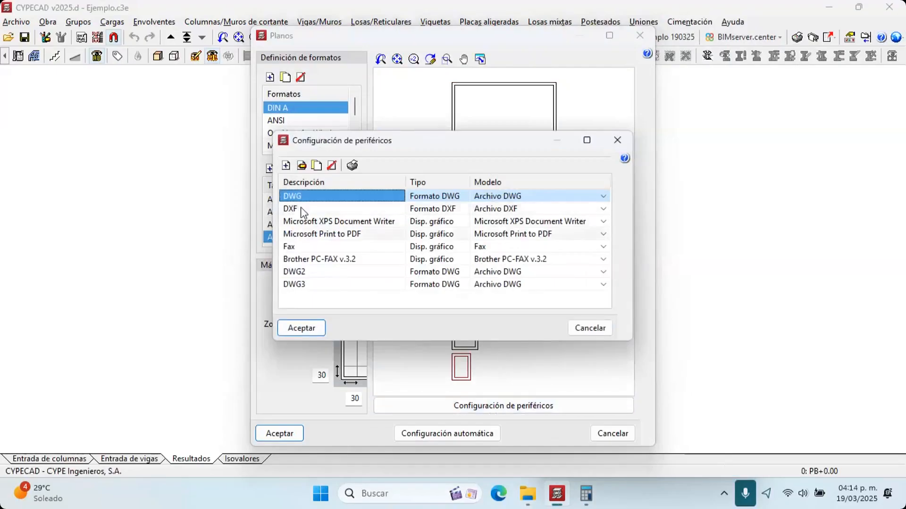
left_click(305, 273)
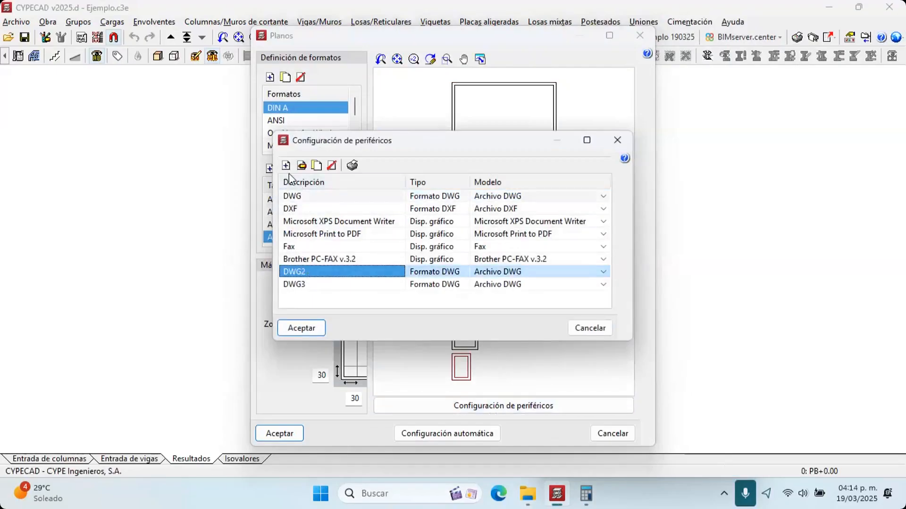
left_click(299, 197)
left_click(300, 164)
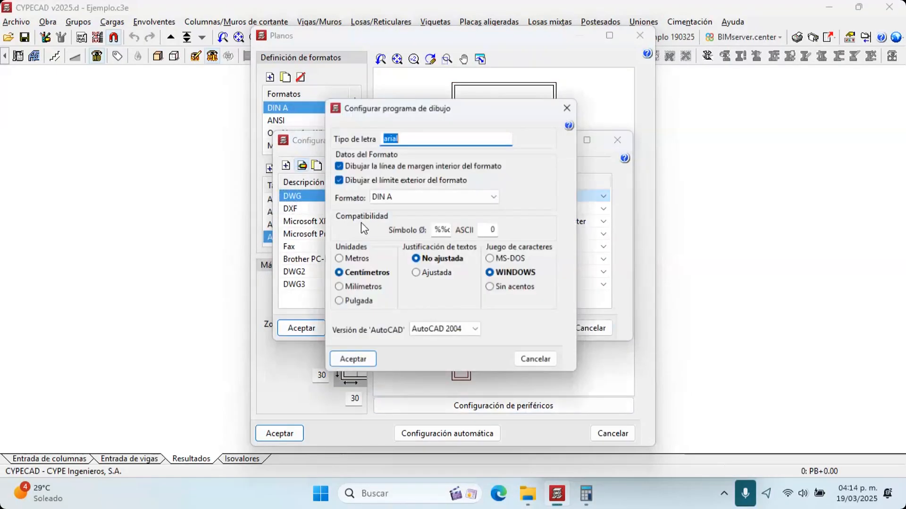
left_click(418, 200)
left_click(410, 209)
left_click(539, 363)
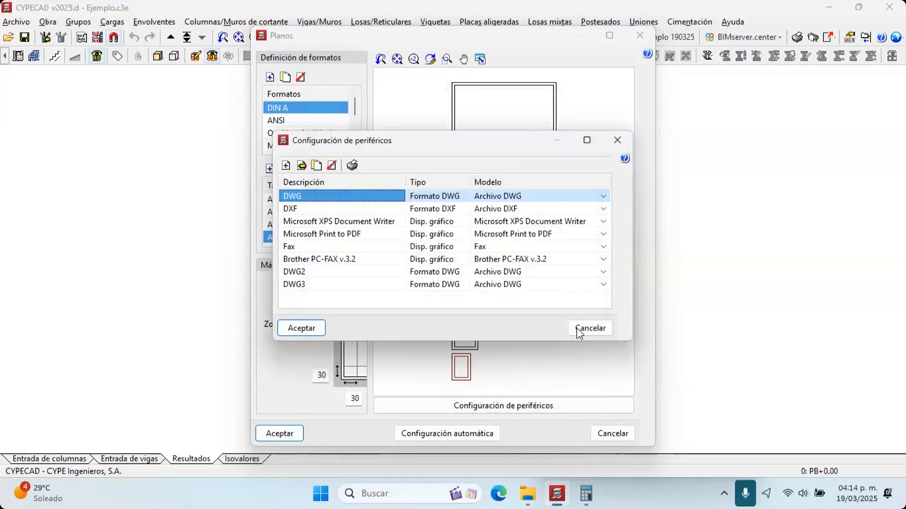
left_click(590, 328)
Duplicate the DIN A sheet format and name the copy "DIN A editado"
scroll(290, 122, "up", 3)
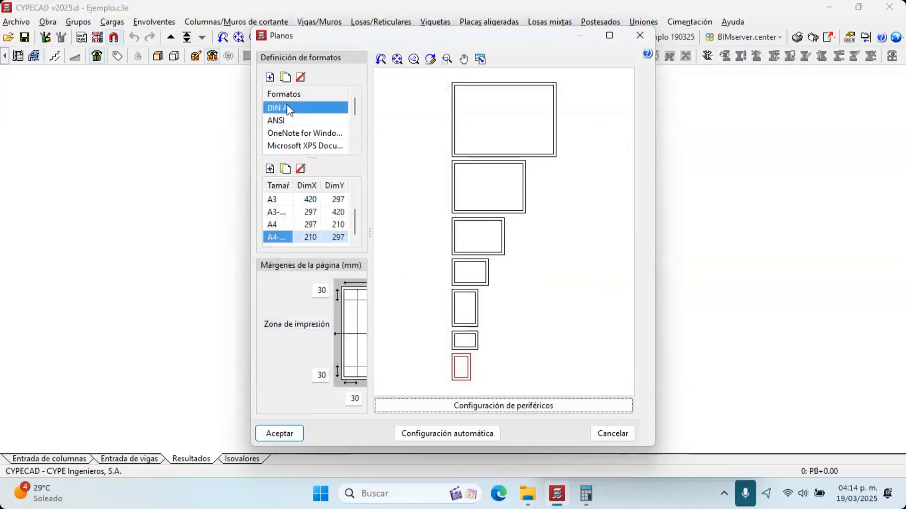
left_click(285, 78)
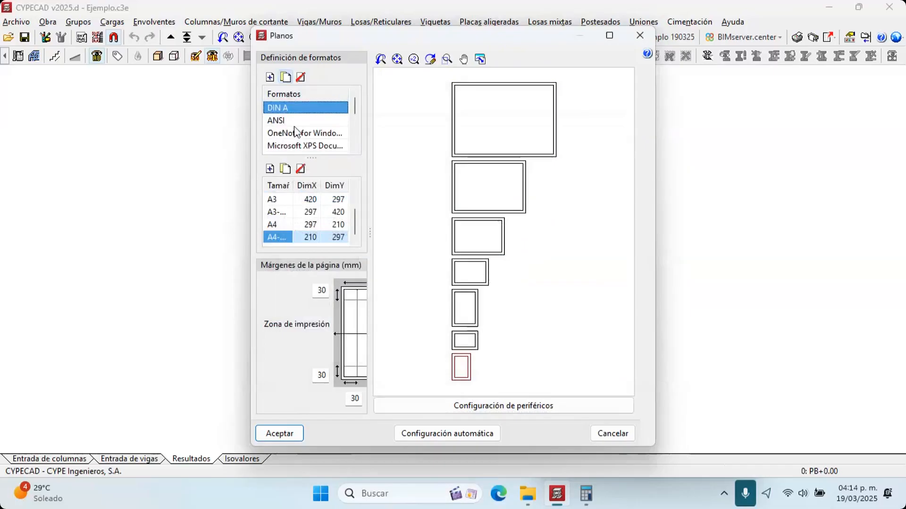
left_click(295, 145)
left_click(295, 146)
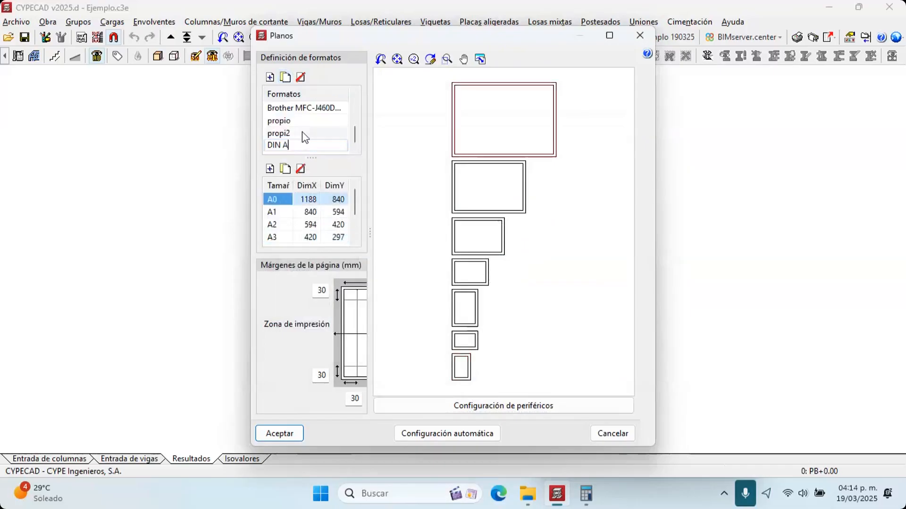
type("editado")
left_click(327, 225)
Delete every sheet size except A1 (840 x 594) from the "DIN A editado" format
left_click(318, 199)
left_click(300, 168)
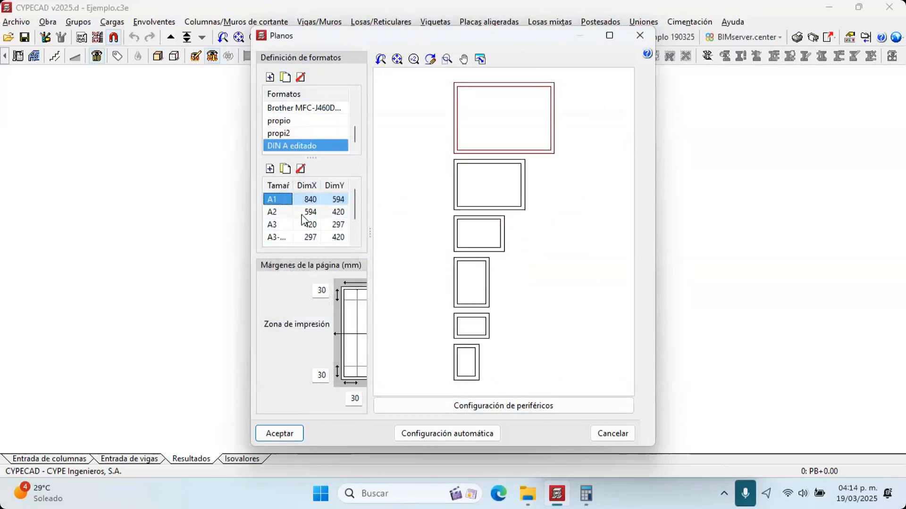
left_click(301, 215)
left_click(301, 169)
left_click(300, 168)
left_click(300, 169)
left_click(301, 168)
left_click(300, 169)
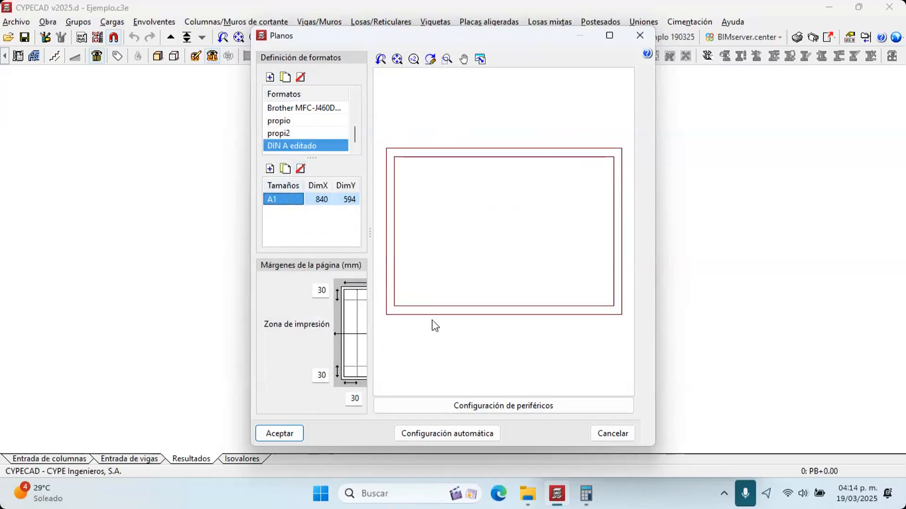
Set the DWG peripheral's drawing format to "DIN A editado" and accept the peripheral and "Planos" configurations
left_click(439, 409)
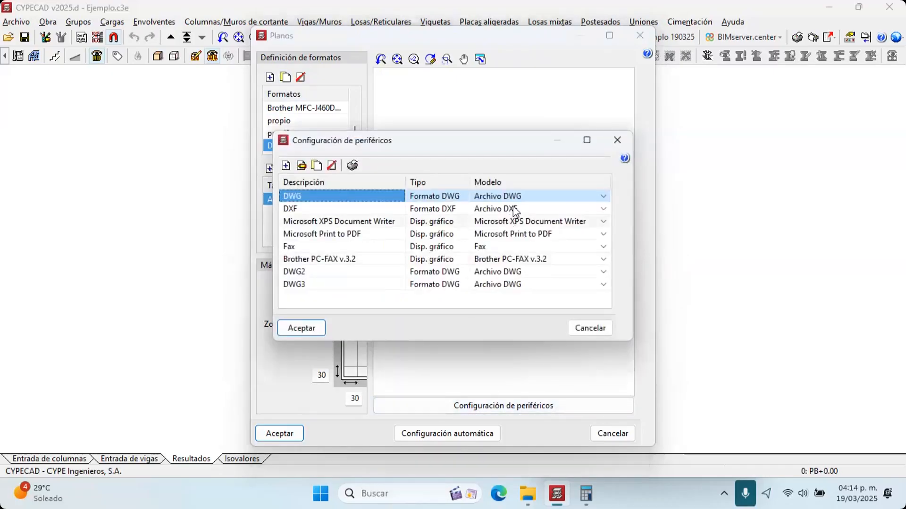
left_click(301, 166)
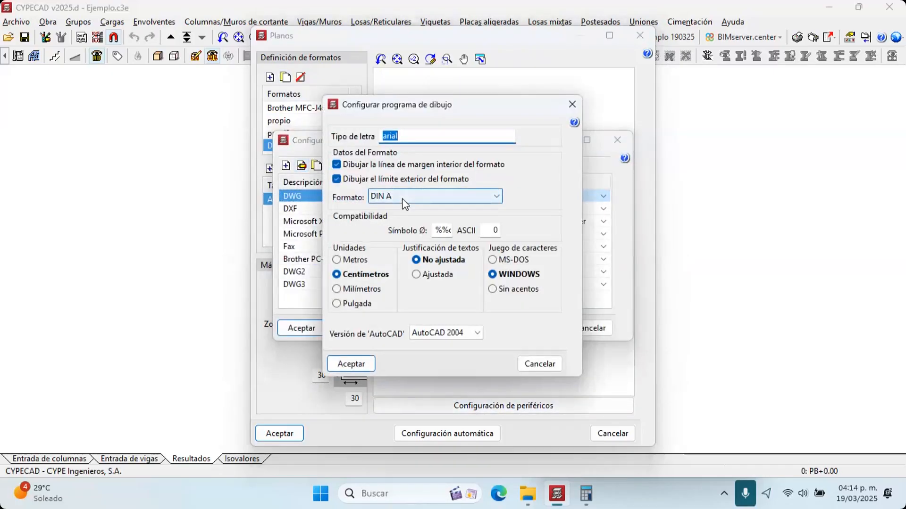
left_click(419, 196)
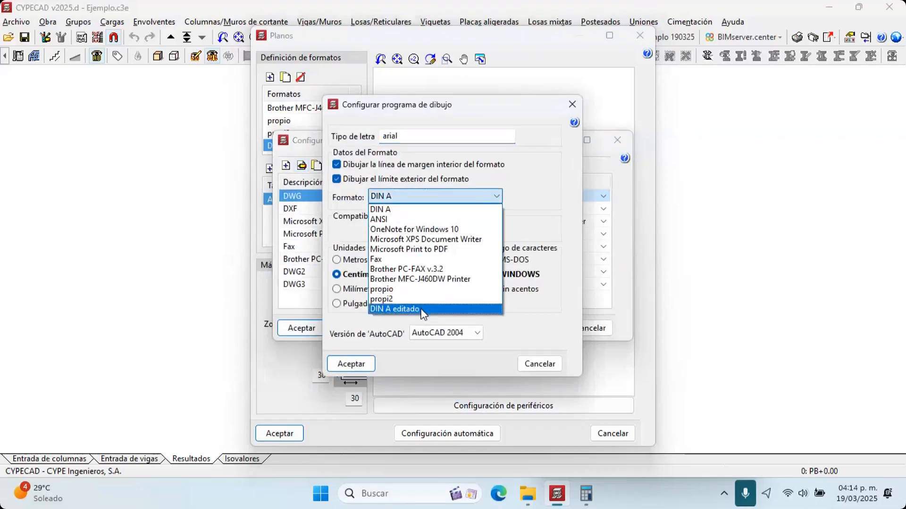
left_click(405, 310)
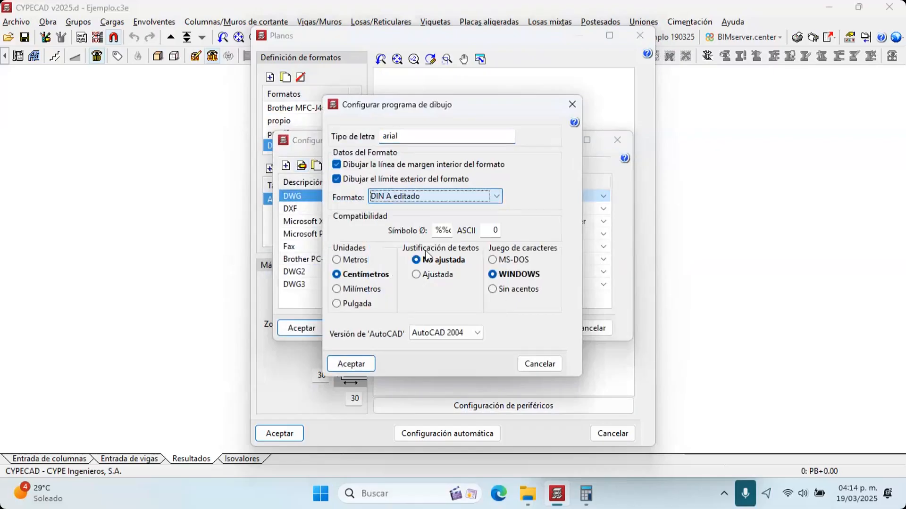
left_click(351, 363)
left_click(316, 327)
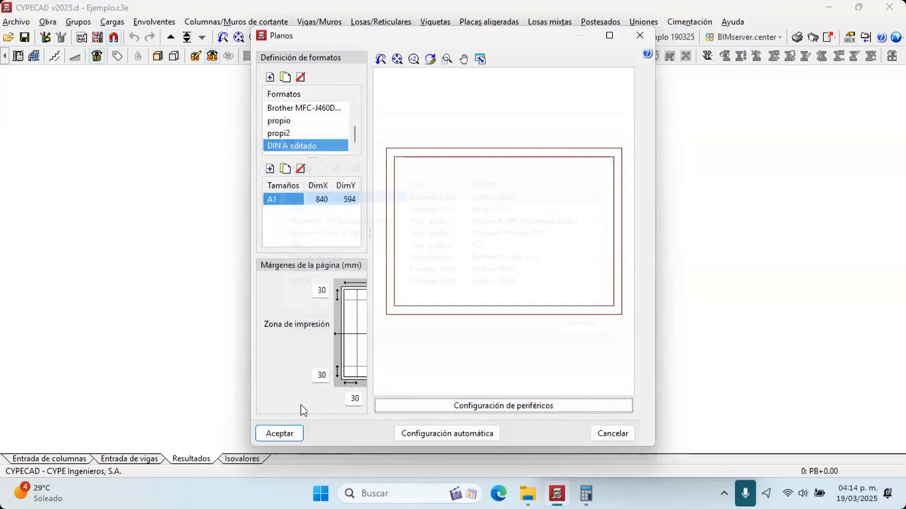
left_click(289, 433)
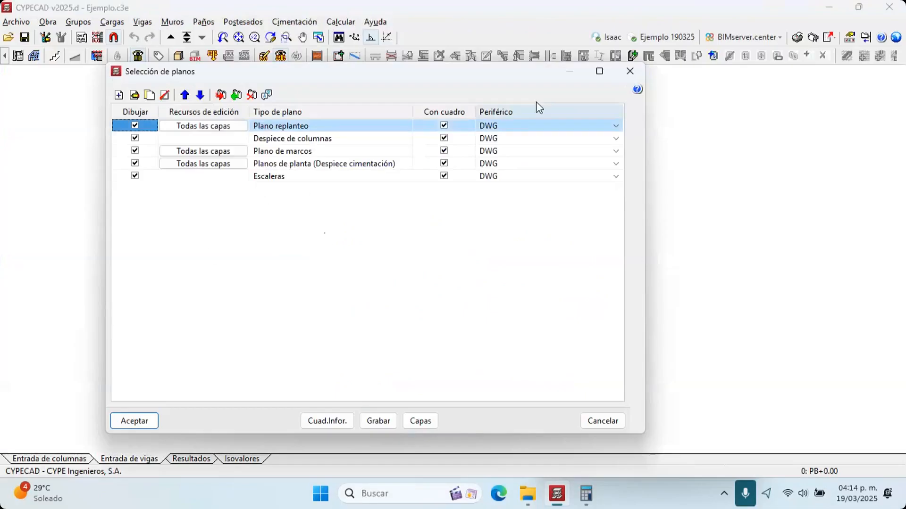
Compose the selected drawings with the DWG peripheral, examine the layout of the sheets and close the composition and drawing selection
left_click(521, 129)
left_click(523, 126)
left_click(154, 411)
left_click(155, 419)
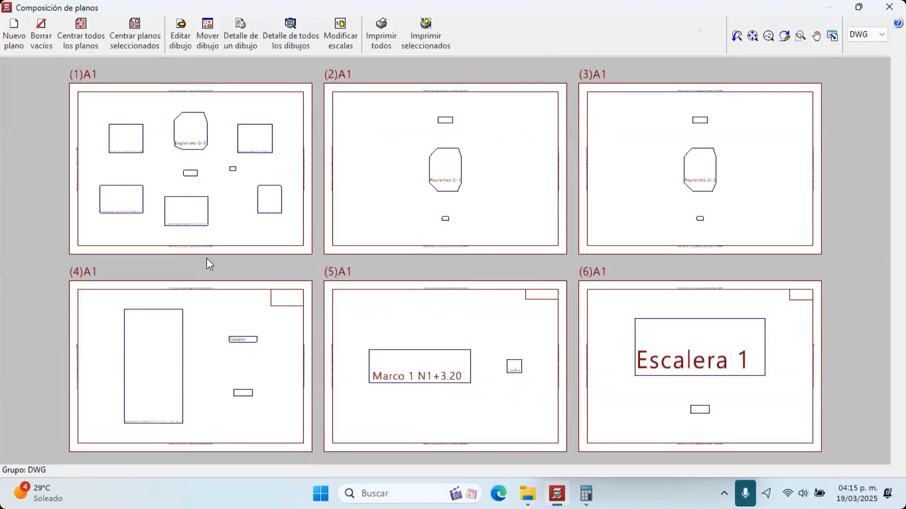
scroll(192, 126, "up", 1)
scroll(193, 126, "up", 1)
scroll(198, 127, "down", 1)
scroll(388, 135, "down", 1)
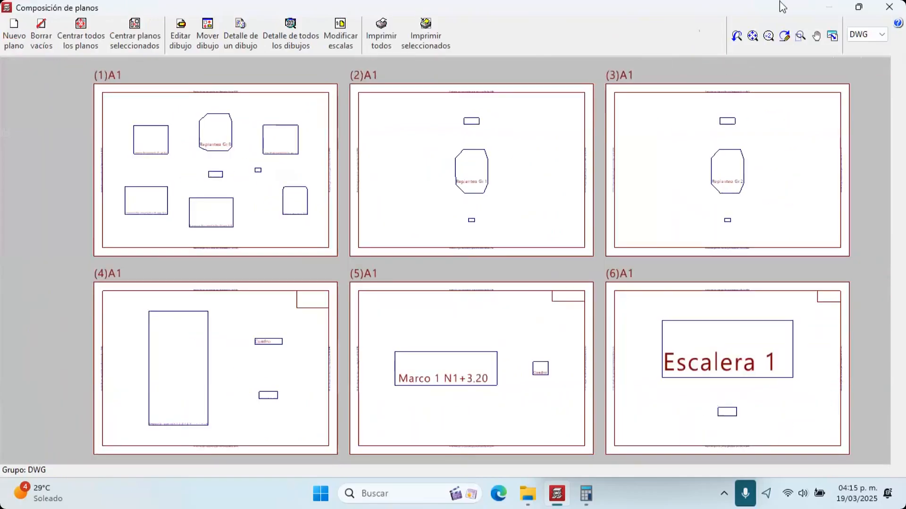
left_click(889, 7)
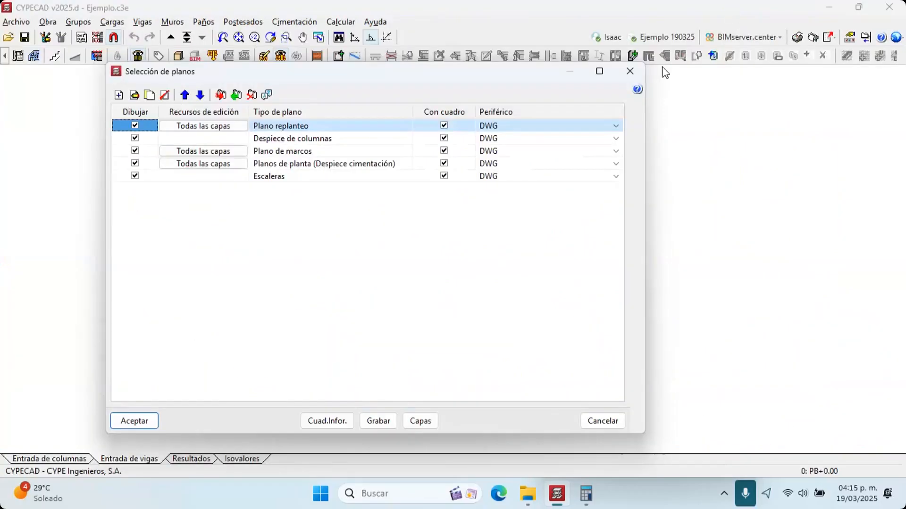
left_click(629, 71)
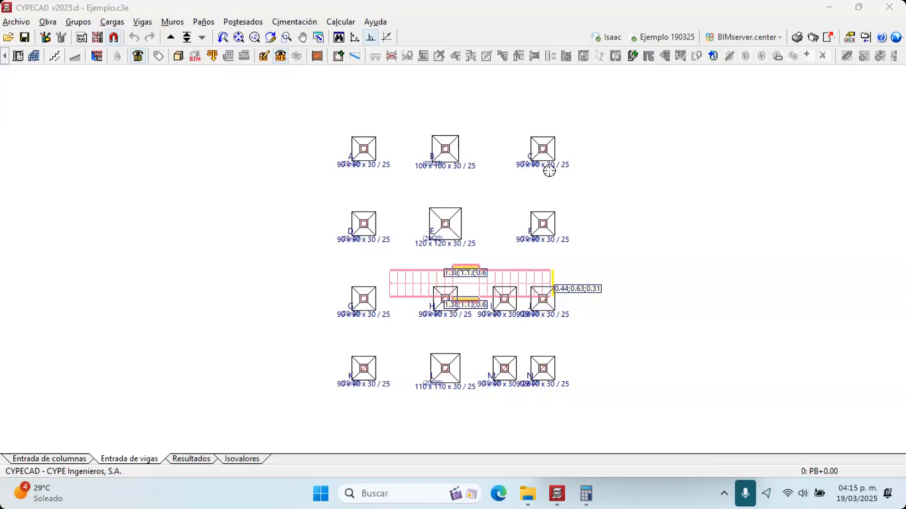
Examine the whole building in the 3D view from several angles and close the view
left_click(183, 54)
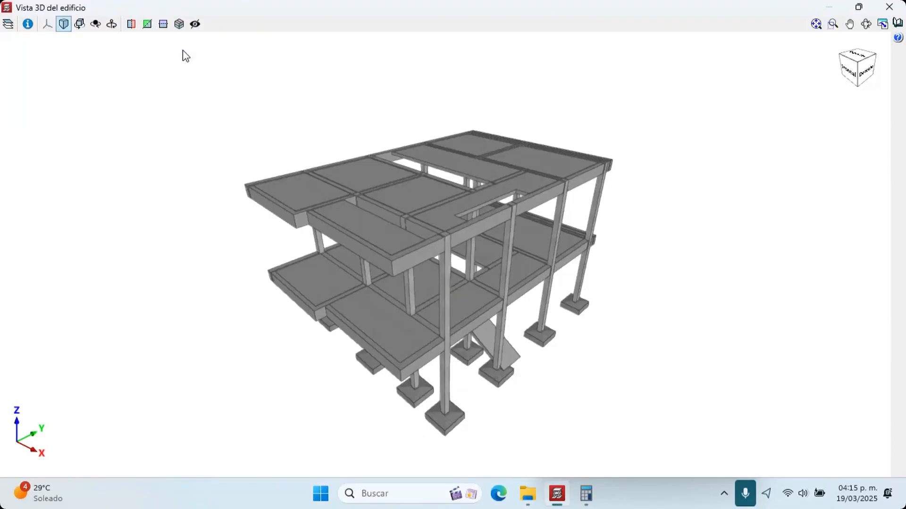
left_click_drag(352, 258, 382, 262)
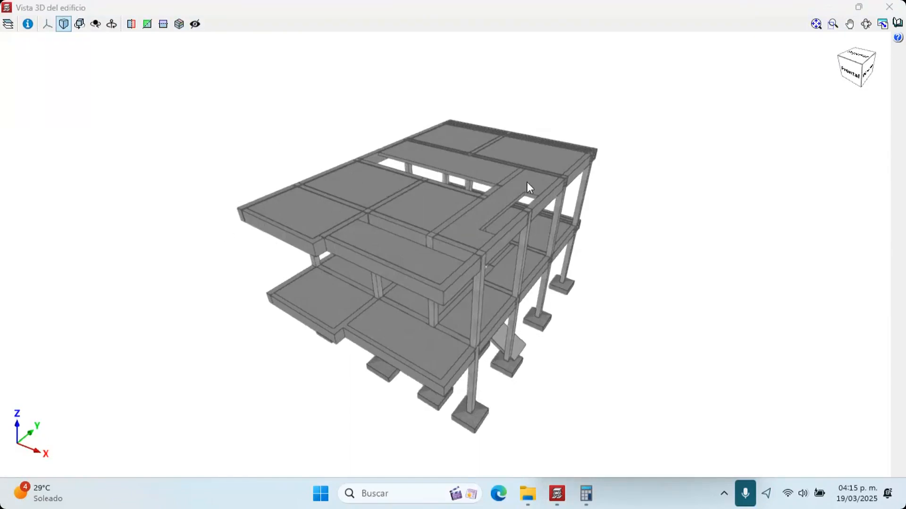
mouse_move(613, 175)
left_mouse_down()
mouse_move(405, 156)
mouse_move(305, 162)
mouse_move(558, 158)
mouse_move(618, 182)
left_mouse_up()
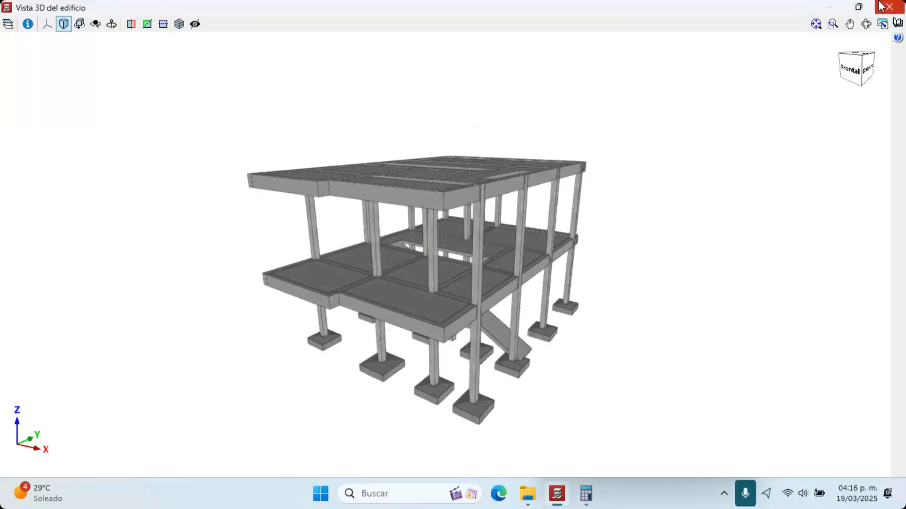
left_click(881, 6)
Go up to the N2+6.40 floor group and start a new integrated 3D structure
left_click(171, 38)
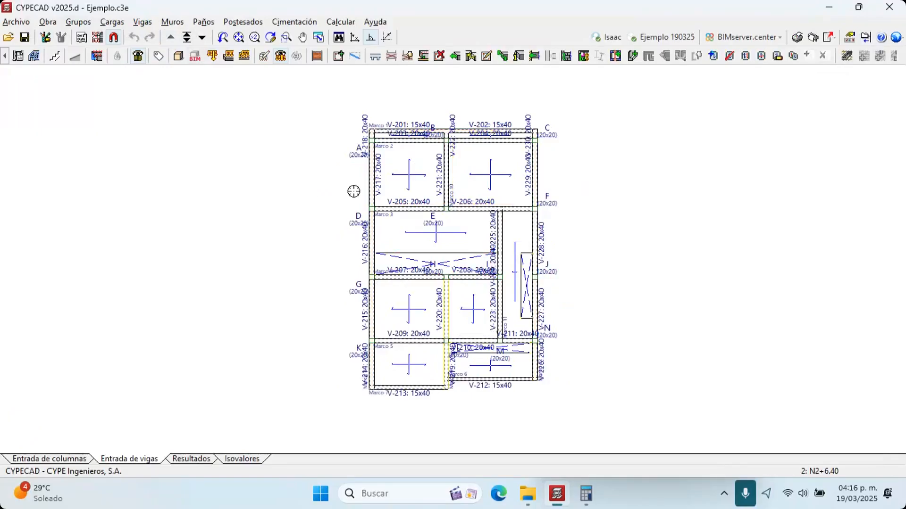
scroll(330, 203, "up", 2)
scroll(321, 206, "up", 1)
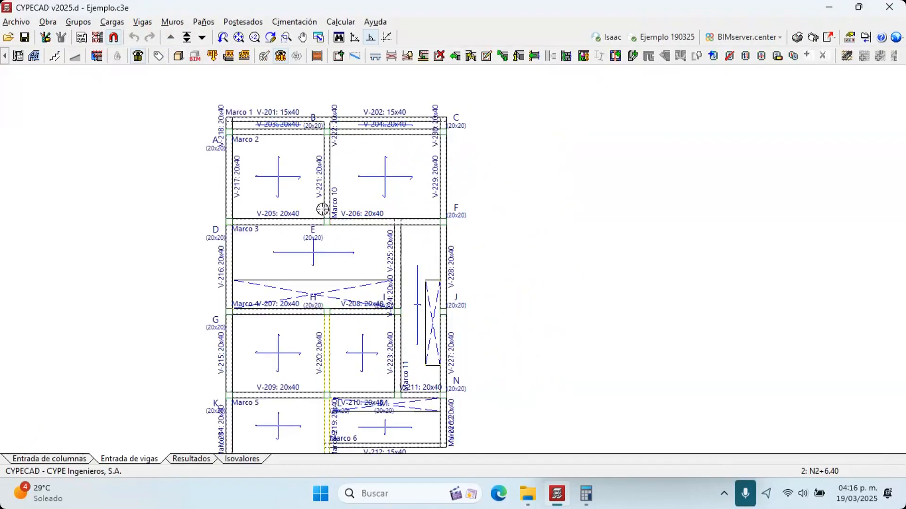
scroll(320, 206, "up", 1)
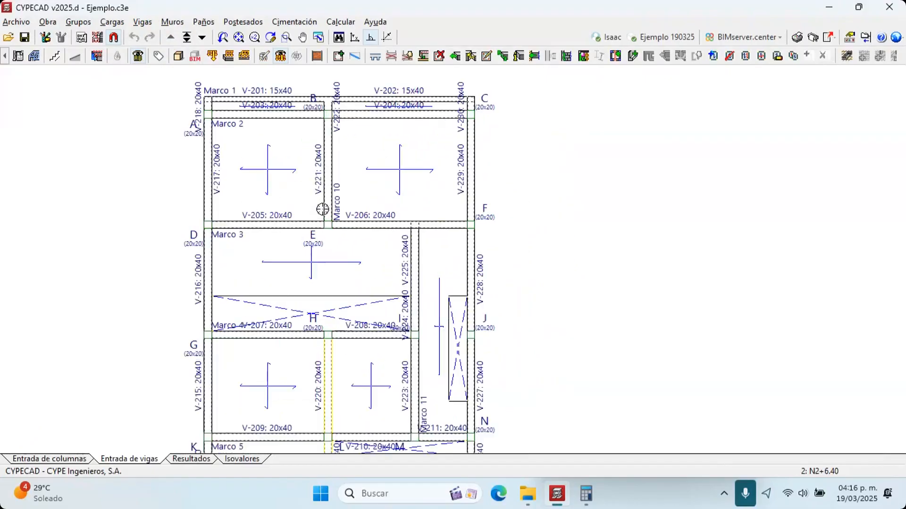
left_click(47, 24)
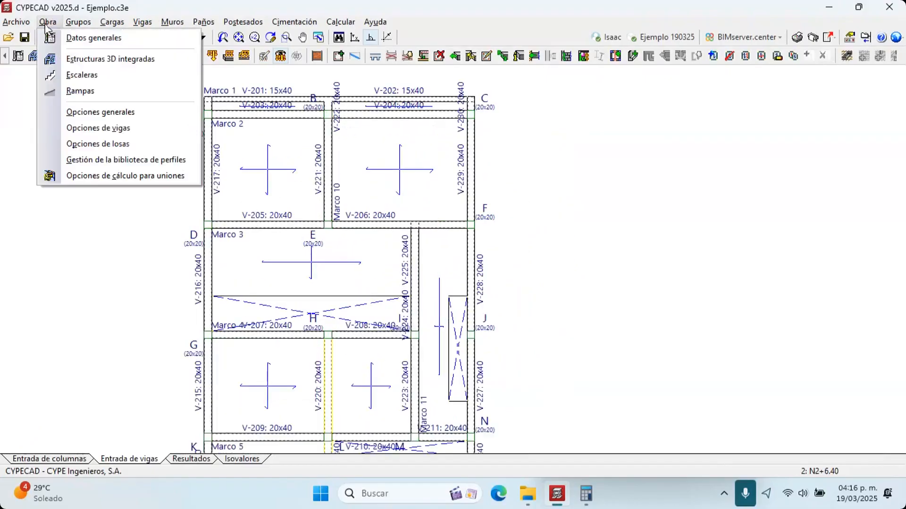
left_click(63, 63)
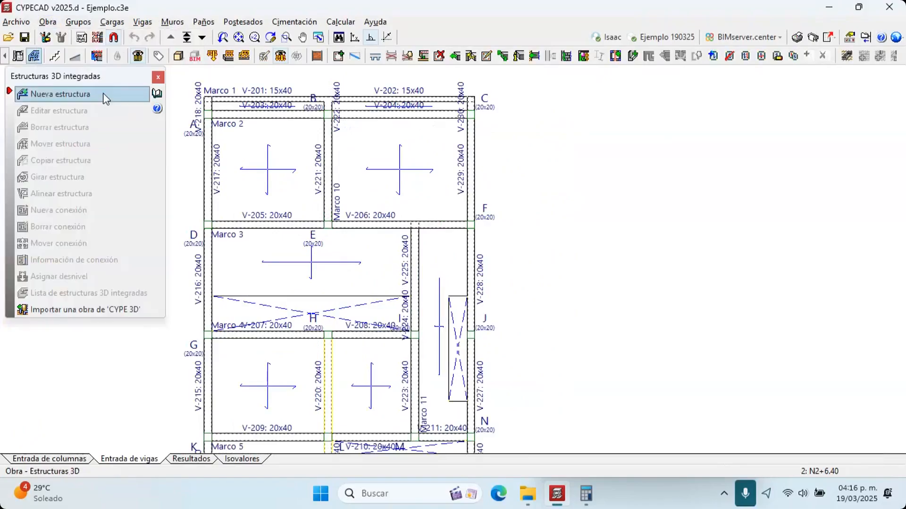
left_click(105, 93)
left_click(367, 262)
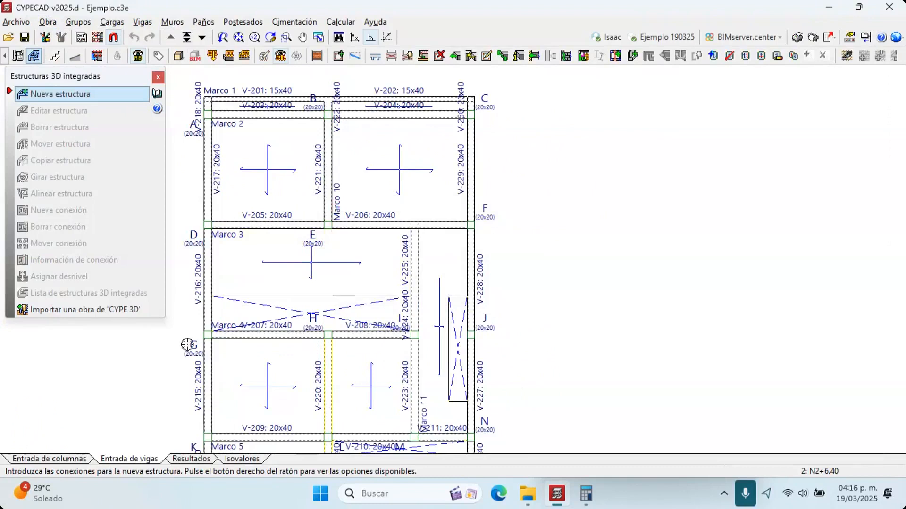
Place connections for the new structure at the centres of columns G, D, F and J
scroll(263, 162, "up", 2)
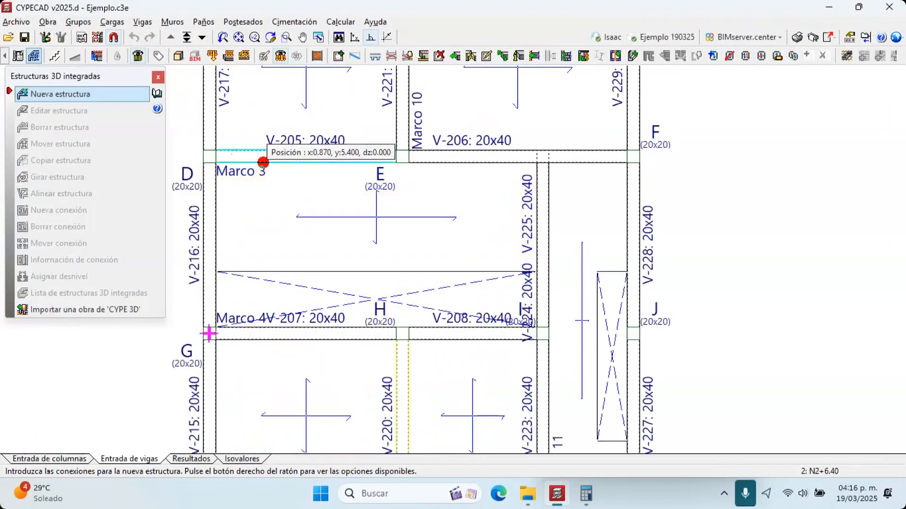
left_click(209, 156)
left_click(633, 155)
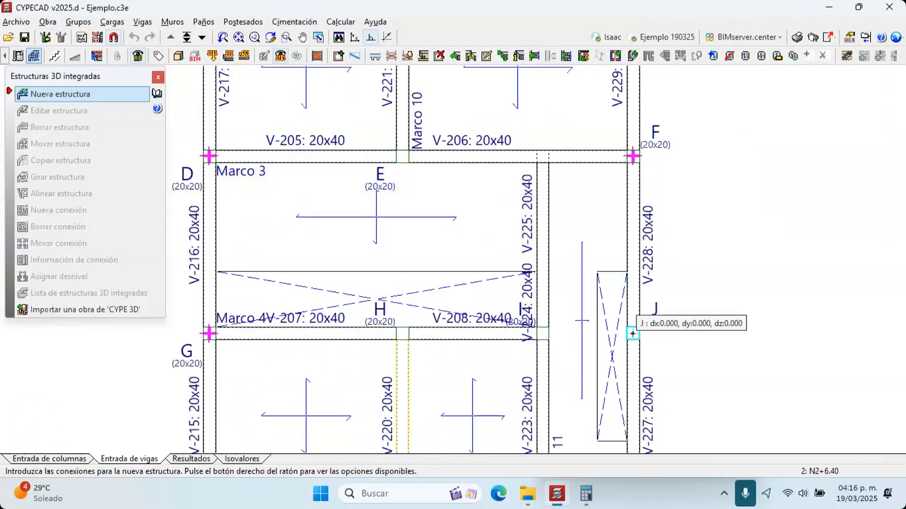
left_click(633, 333)
middle_click_drag(633, 333, 635, 299)
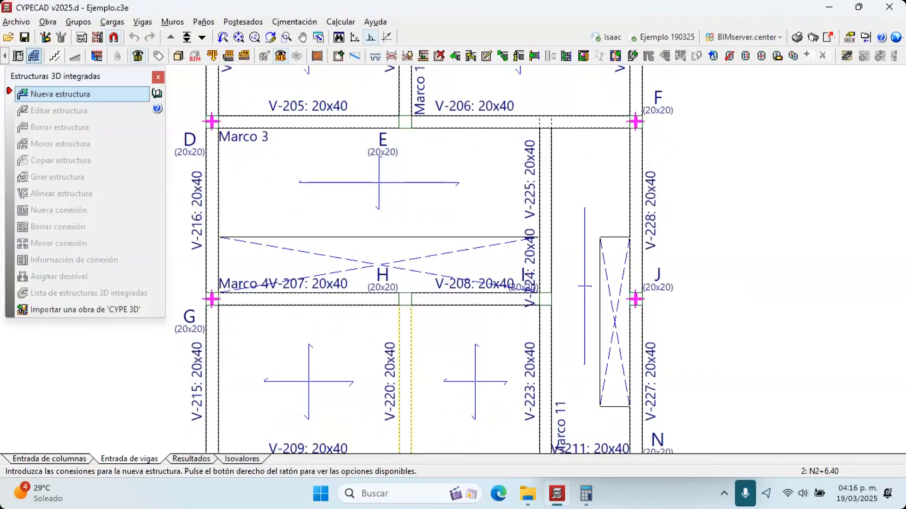
scroll(604, 283, "down", 2)
scroll(574, 300, "up", 1)
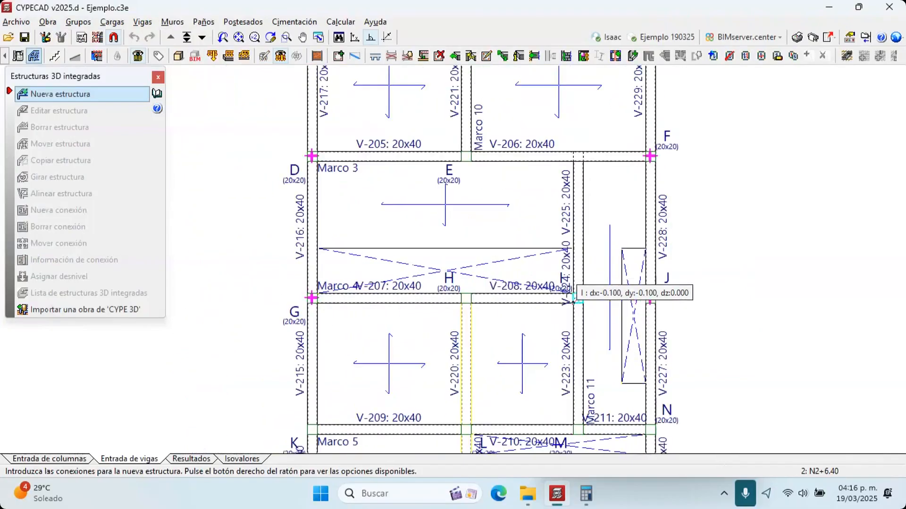
Add further connections for the new structure at columns I, M and N
left_click(575, 297)
middle_click_drag(578, 334, 574, 263)
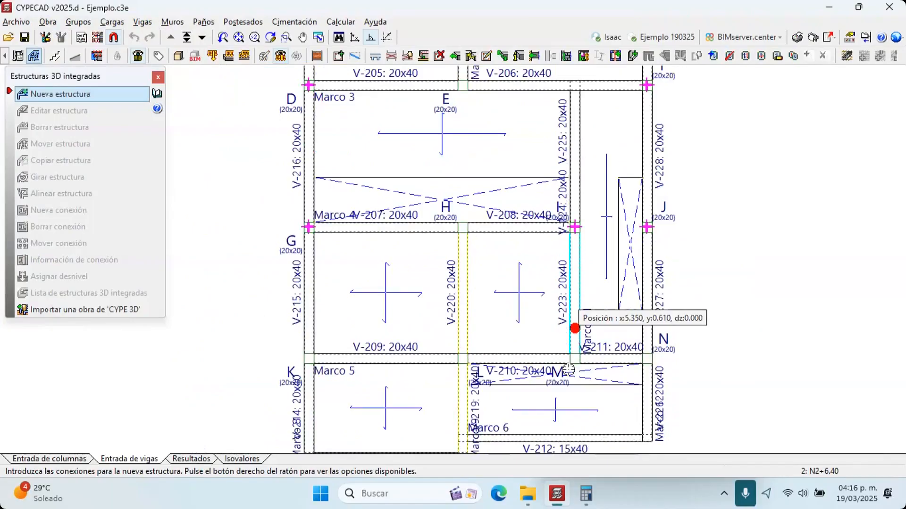
scroll(569, 369, "up", 1)
left_click(575, 353)
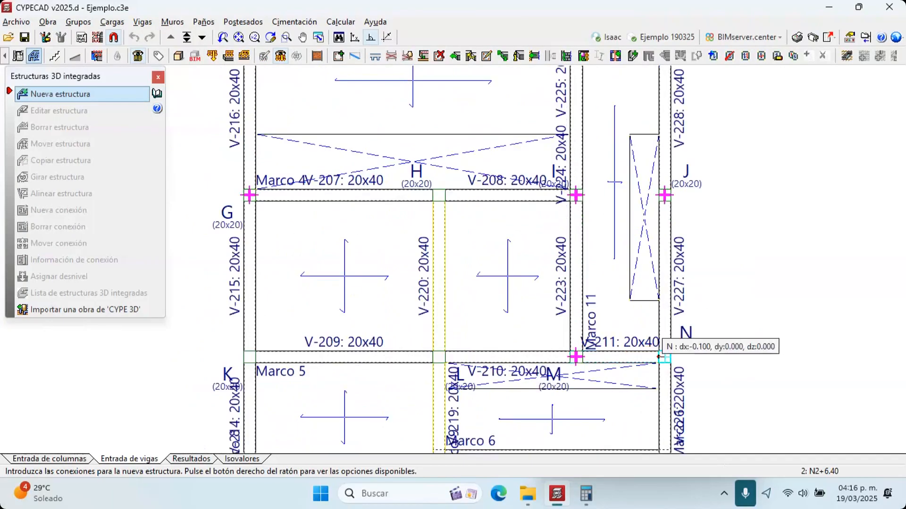
left_click(664, 356)
scroll(608, 305, "down", 2)
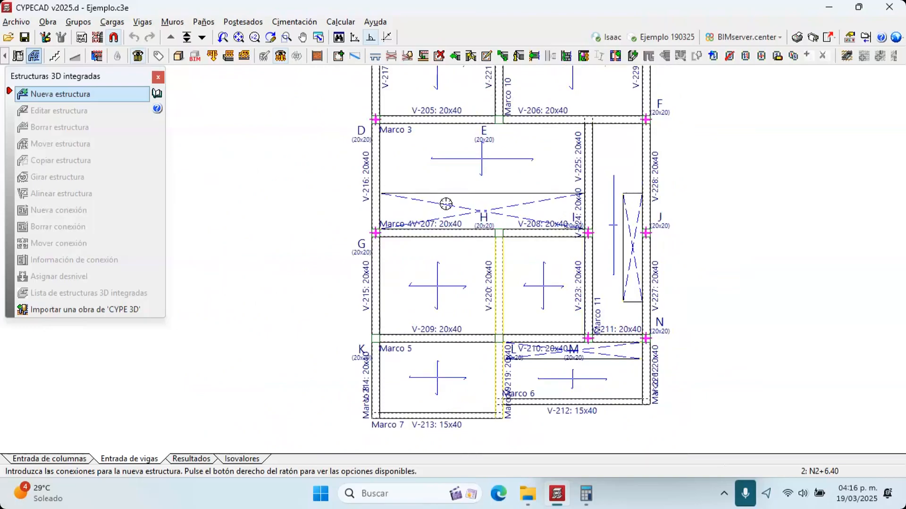
Validate the placed connections to open the new structure in the 3D structure editor
right_click(465, 204)
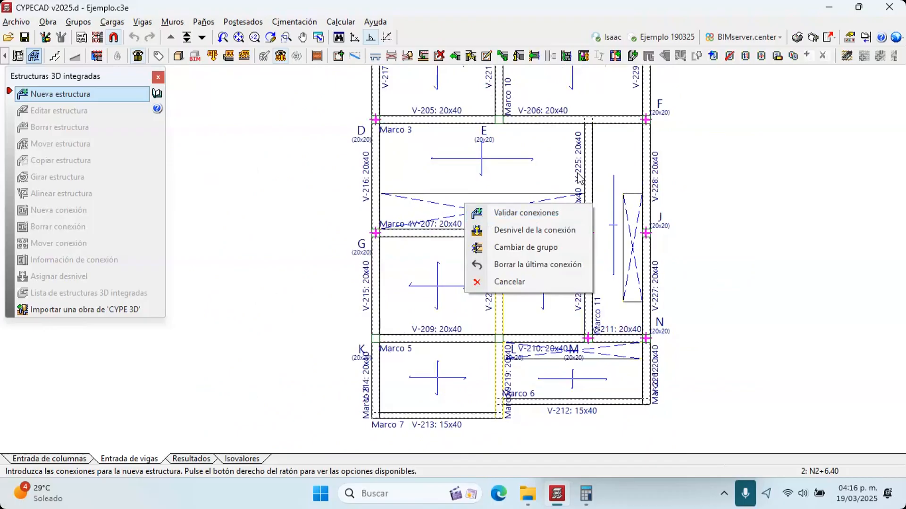
left_click(561, 216)
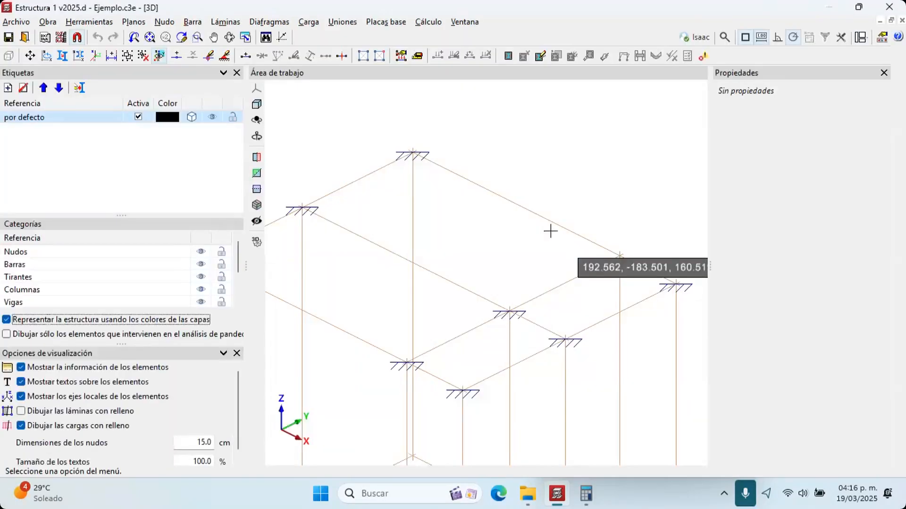
scroll(556, 236, "down", 2)
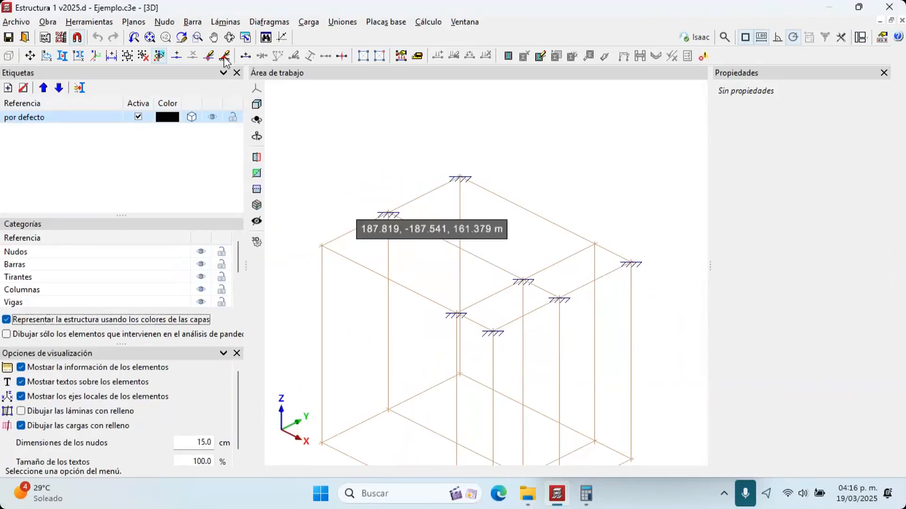
Start a new bar and describe its section as a cold-formed steel square hollow tube
left_click(192, 22)
left_click(210, 36)
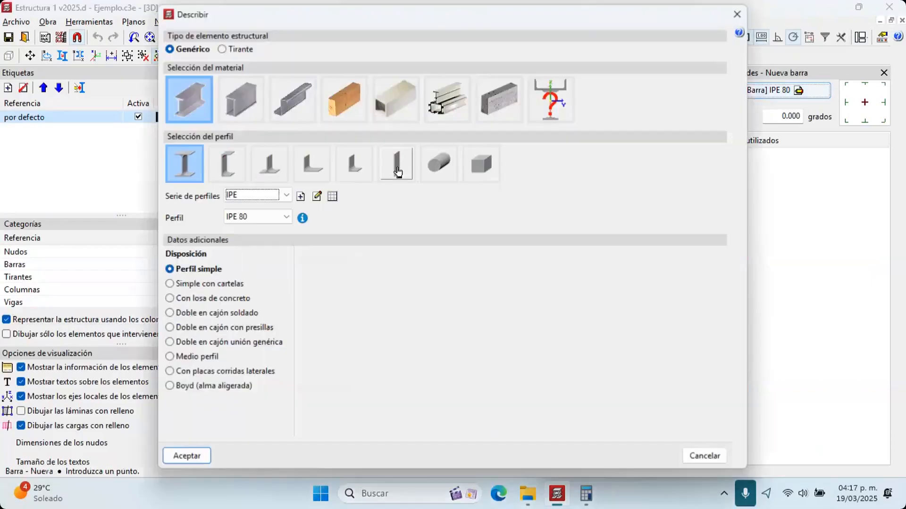
left_click(293, 100)
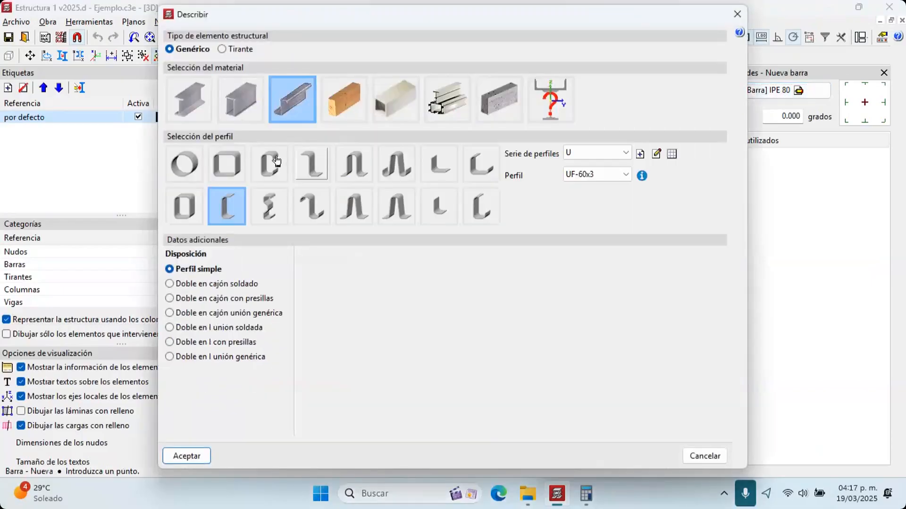
left_click(227, 164)
left_click(593, 153)
left_click(591, 152)
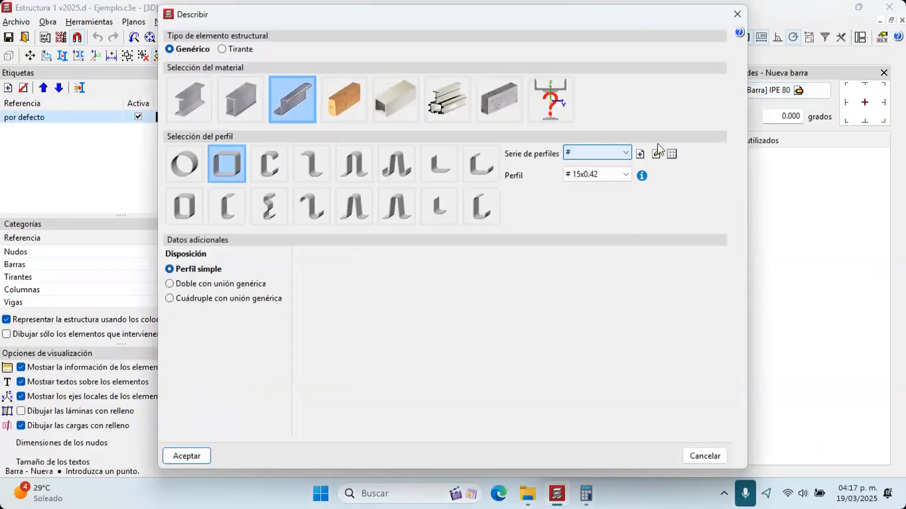
left_click(670, 154)
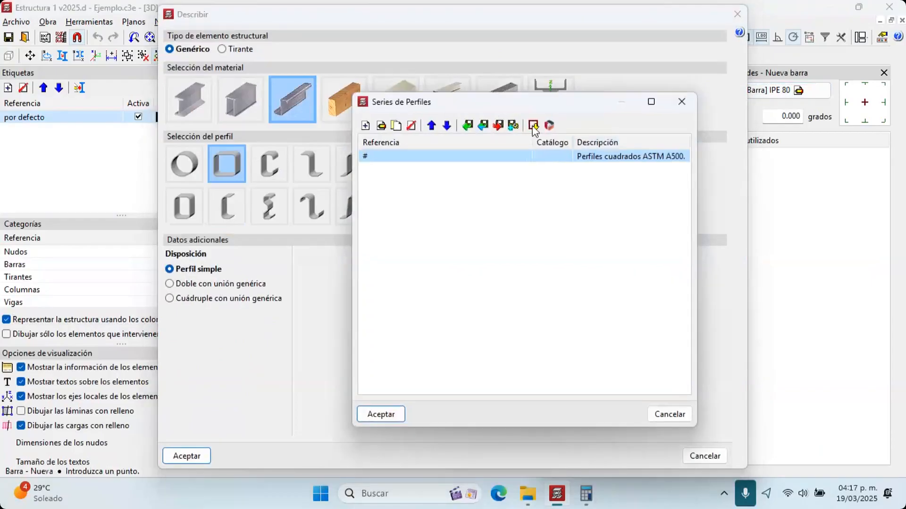
left_click(533, 125)
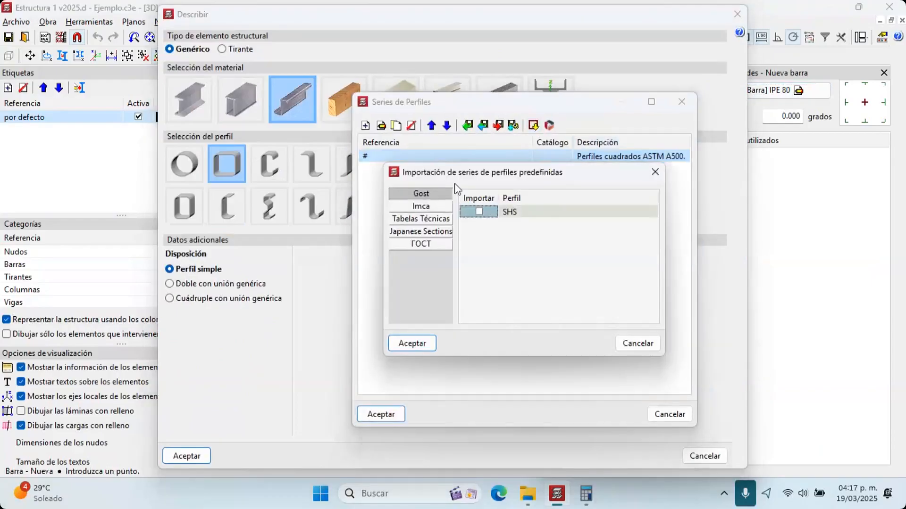
left_click(437, 210)
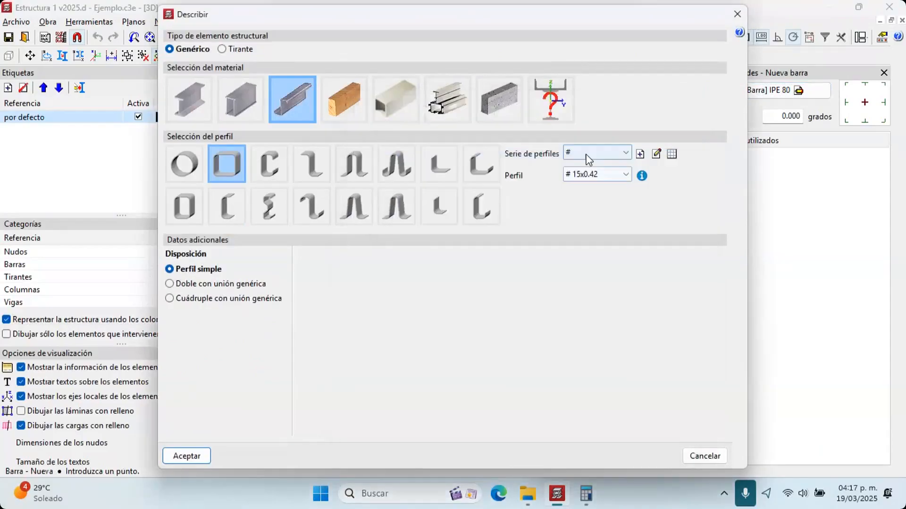
left_click(628, 152)
left_click(613, 161)
Import the predefined OR profile series from the Imca catalogue for the square hollow sections
left_click(659, 151)
left_click(532, 128)
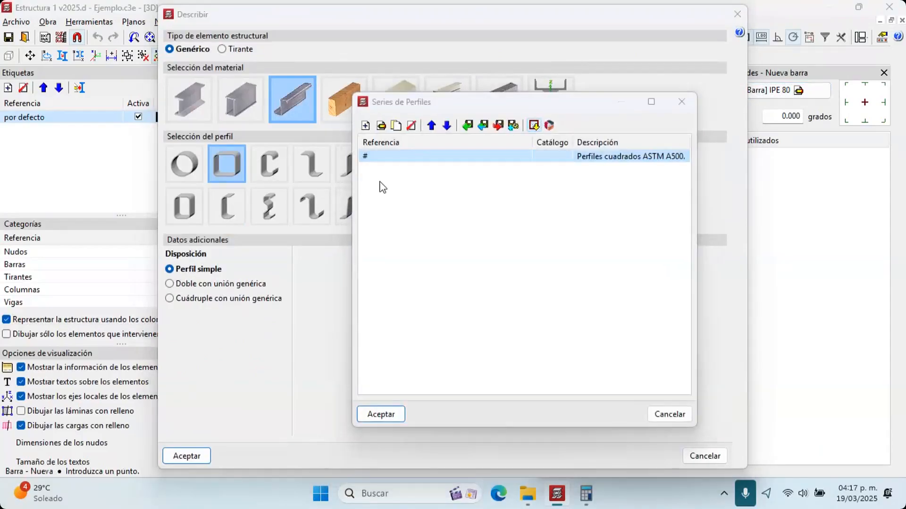
right_click(490, 211)
left_click(497, 201)
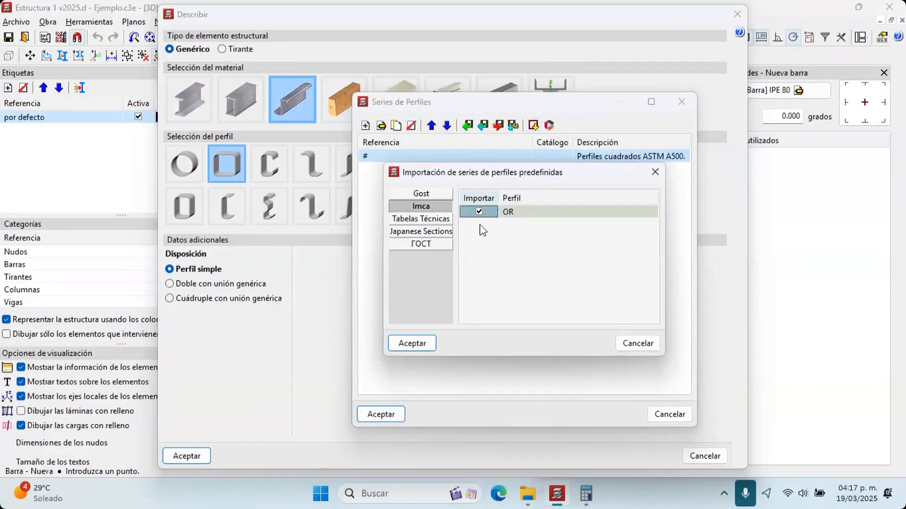
left_click(405, 347)
left_click(382, 413)
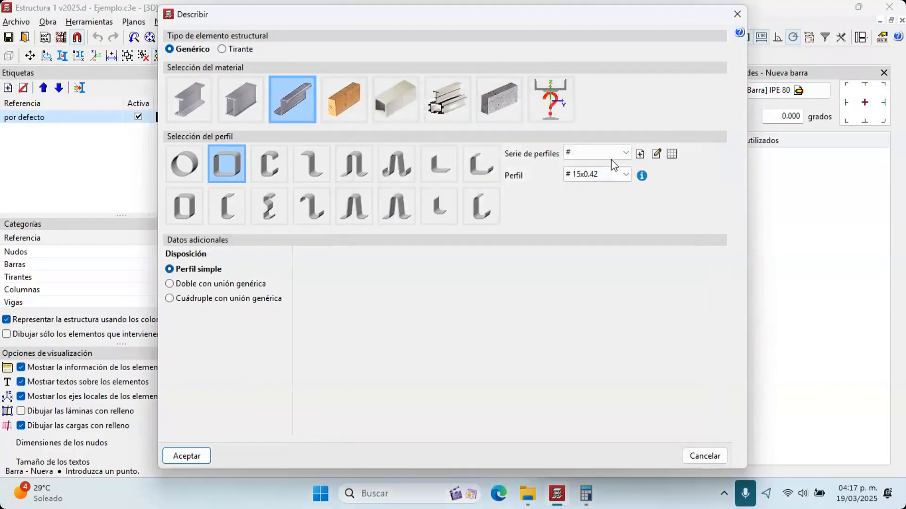
Assign the OR 152x6.3 profile from the OR series to the new bar
left_click(610, 154)
left_click(599, 177)
left_click(600, 175)
scroll(592, 330, "down", 6)
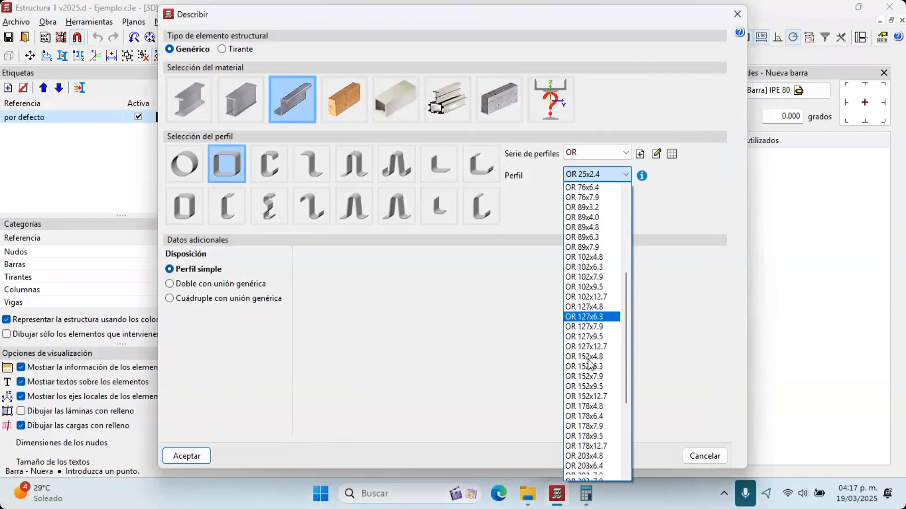
scroll(592, 363, "down", 2)
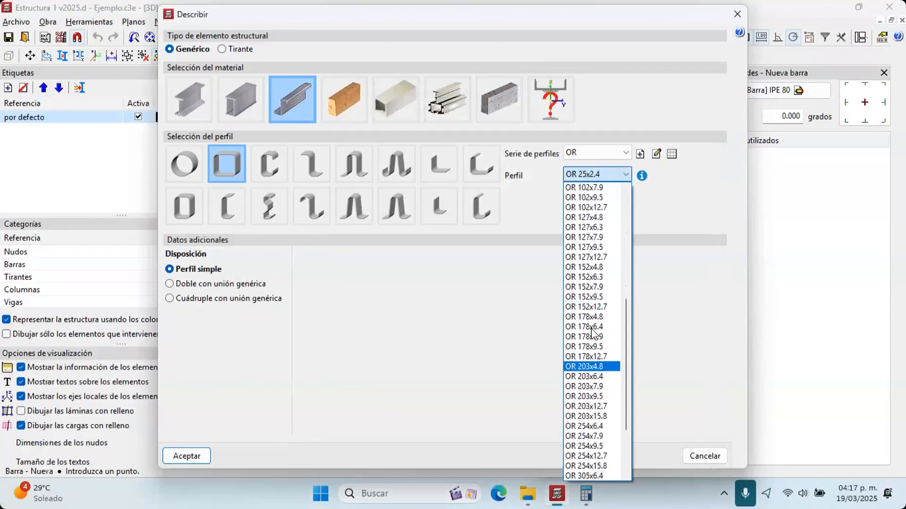
left_click(585, 280)
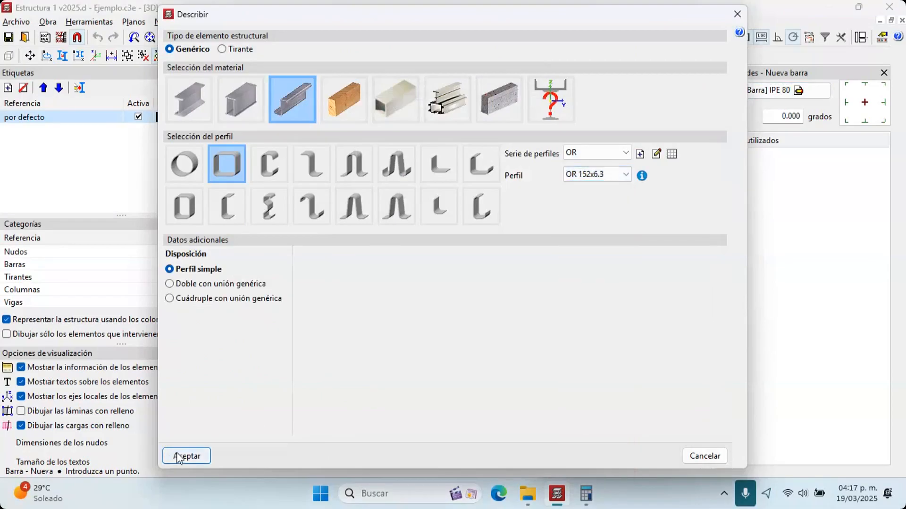
left_click(186, 456)
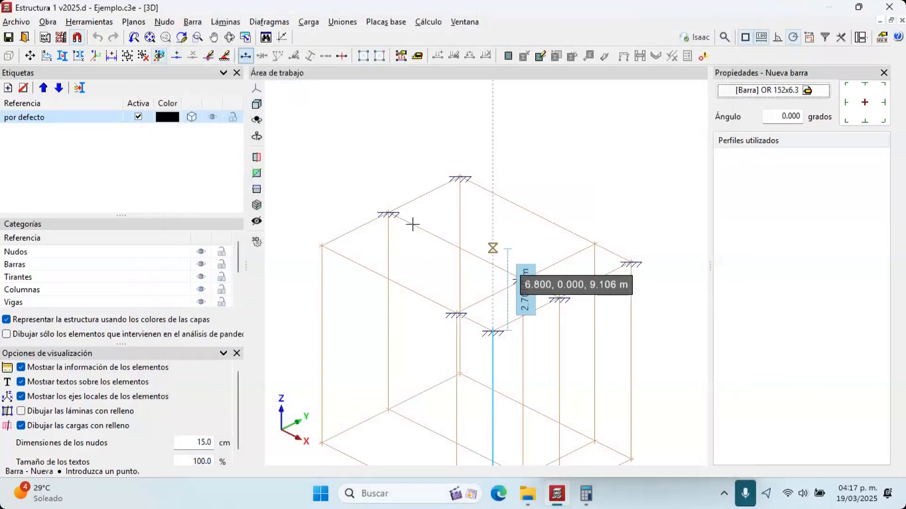
Draw a 2.5 m vertical bar up from the support at X 0.000, Y 2.650 m
scroll(412, 225, "up", 3)
left_click(387, 210)
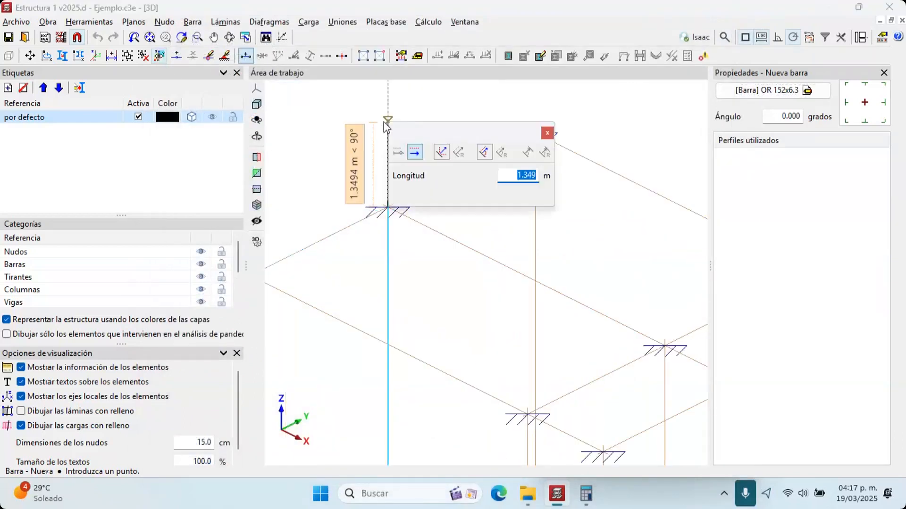
type("2.5")
key("Return")
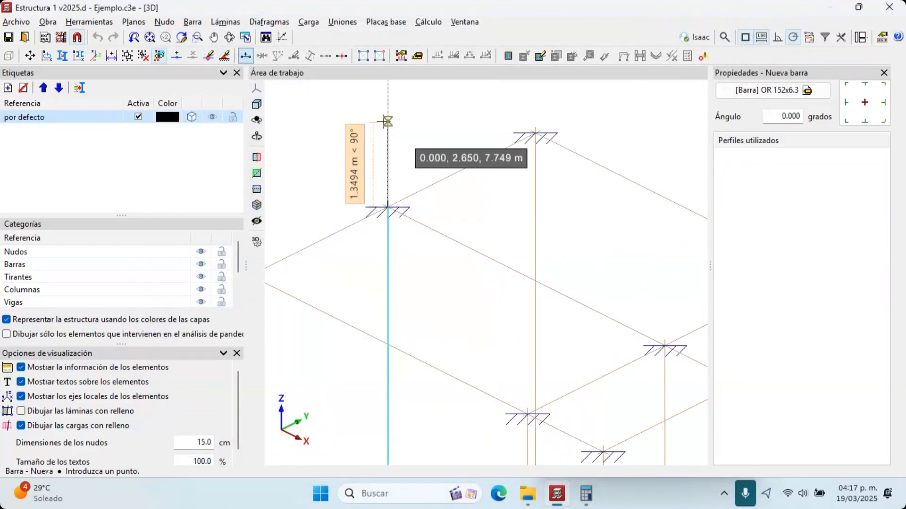
right_click(451, 175)
Draw a matching 2.5 m vertical bar up from the neighbouring rear support in the Y direction
middle_click_drag(527, 144, 452, 160)
left_click(529, 179)
left_click(505, 126)
right_click(505, 152)
Draw a 2.2 m vertical bar up from the support at X 6.800, Y 2.650 m
scroll(451, 160, "down", 1)
middle_click_drag(538, 268, 459, 219)
scroll(525, 339, "up", 1)
left_click(525, 339)
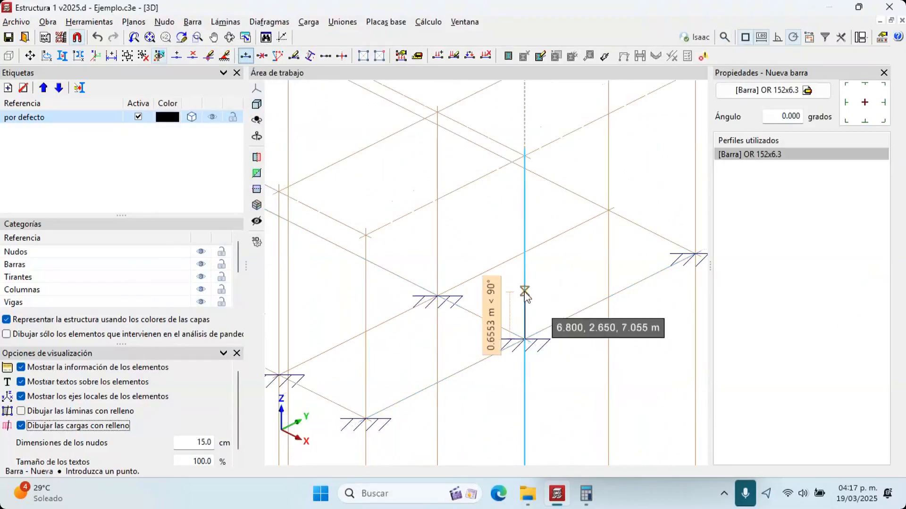
key("Tab")
type("2")
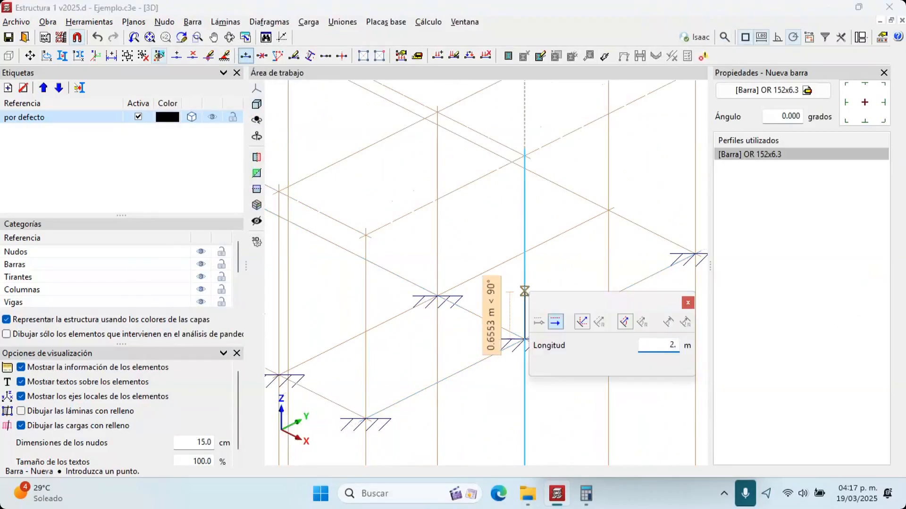
key("Return")
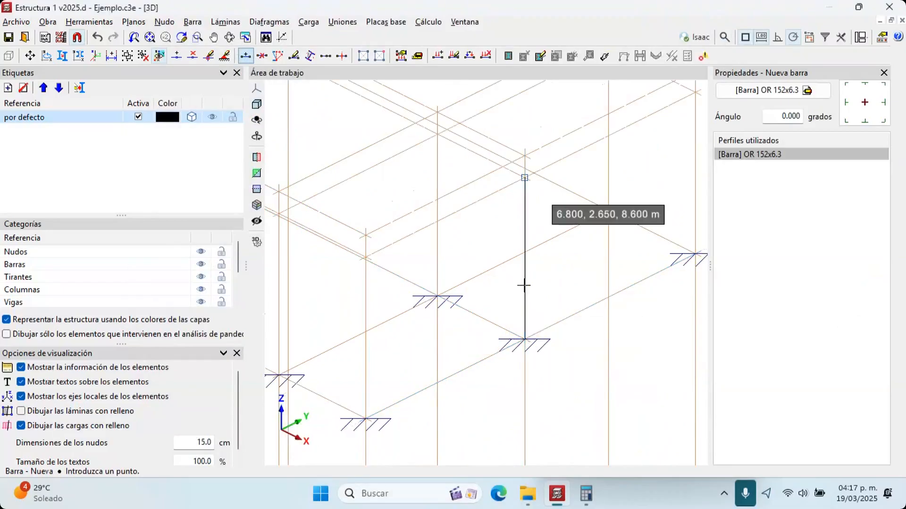
right_click(534, 289)
Draw a vertical bar from the support at X 6.8, Y 5.5 m up to Z 8.6 m
middle_click_drag(695, 254, 626, 350)
left_click(627, 350)
left_click(626, 188)
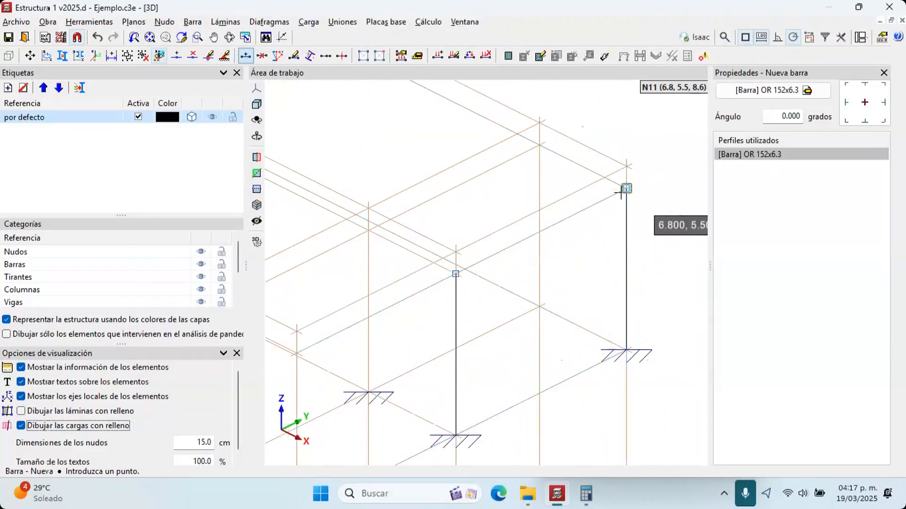
scroll(522, 184, "down", 1)
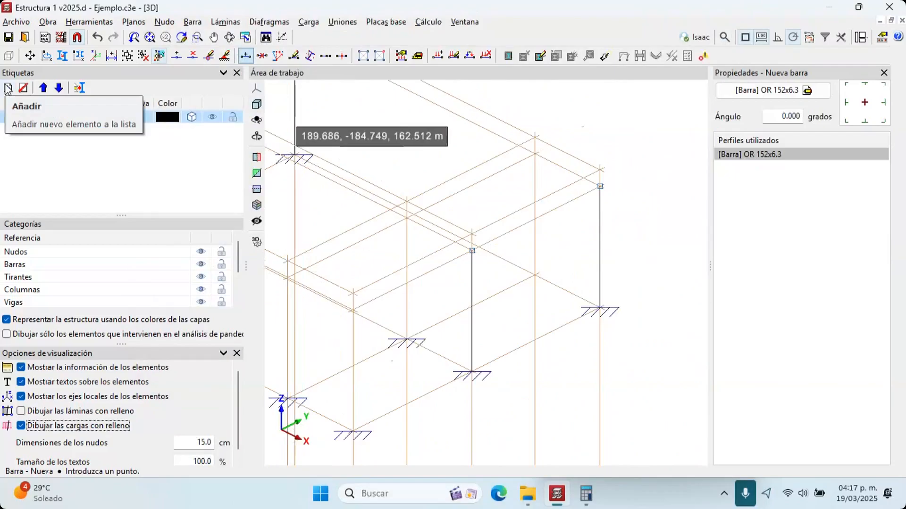
Add four layers named CM1, CS1, CI1 and DM1, correcting the typo in the first name
left_click(8, 88)
type("CM}1")
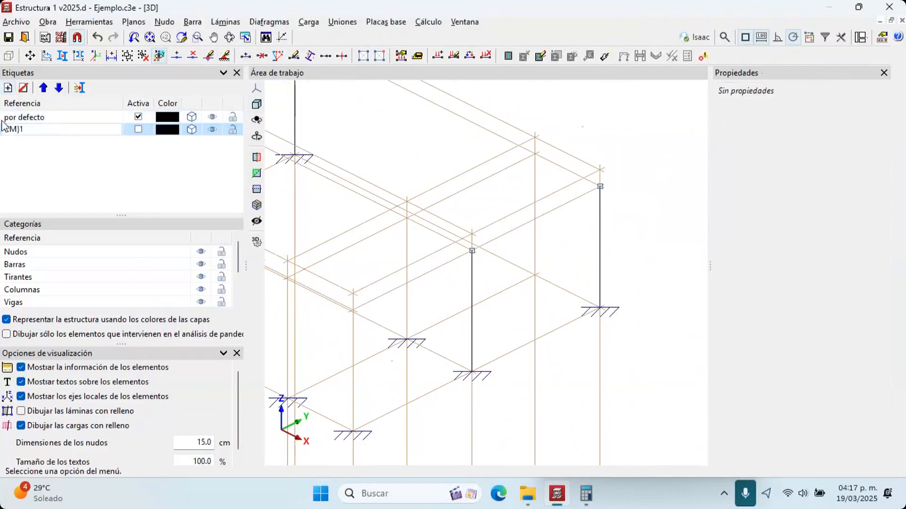
left_click(8, 87)
type("C2")
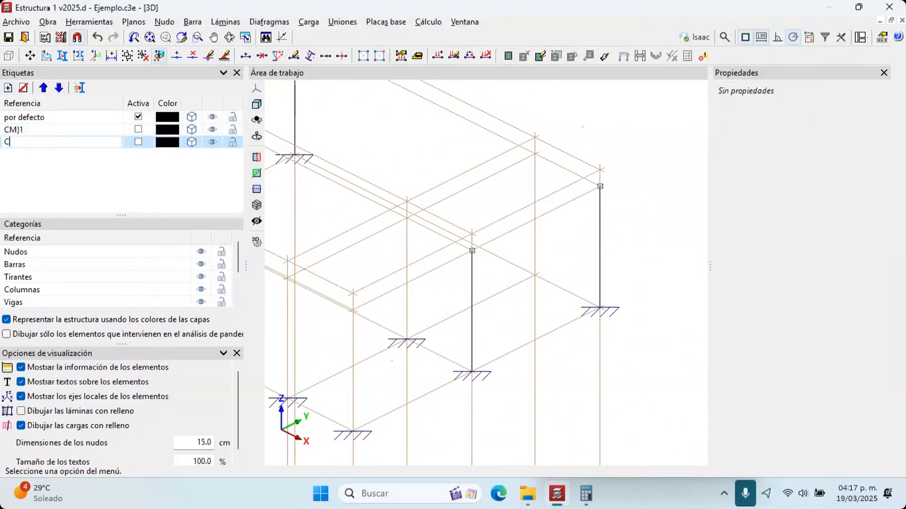
key("BackSpace")
type("S1")
left_click(8, 89)
type("CI1")
left_click(8, 89)
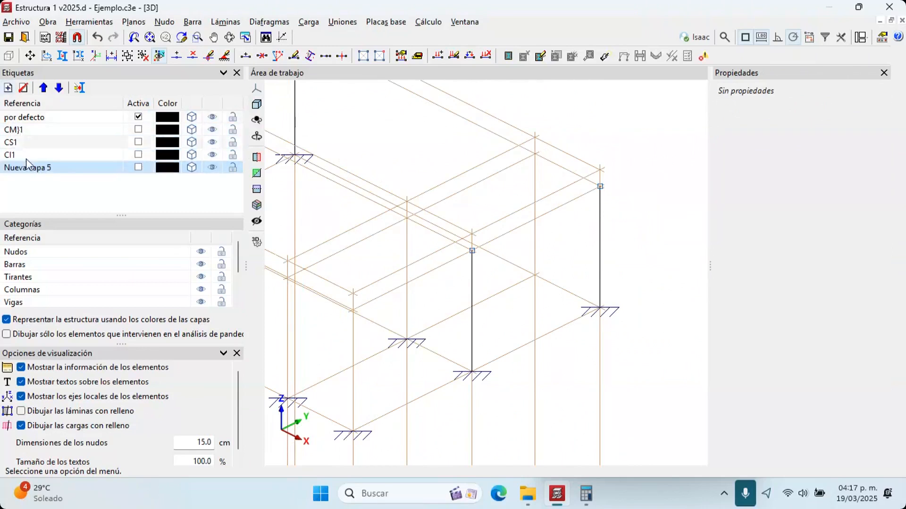
type("DM1")
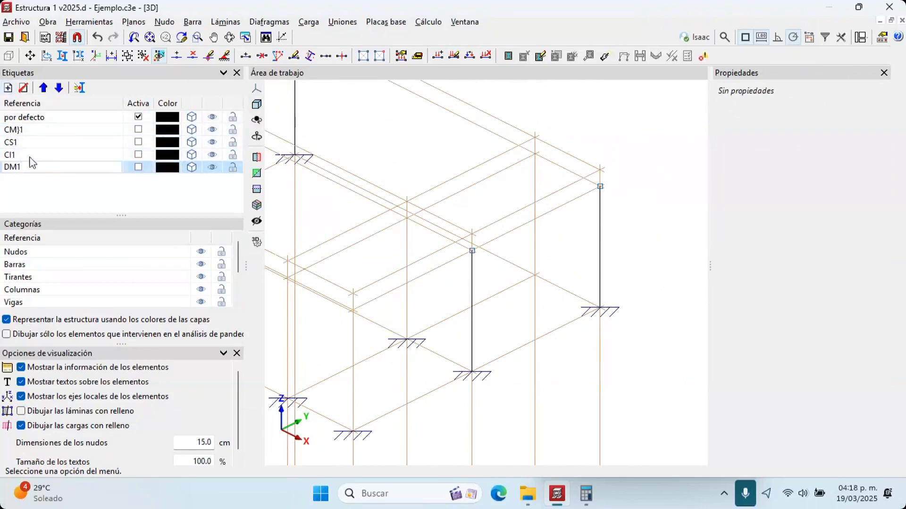
left_click(36, 131)
left_click(22, 130)
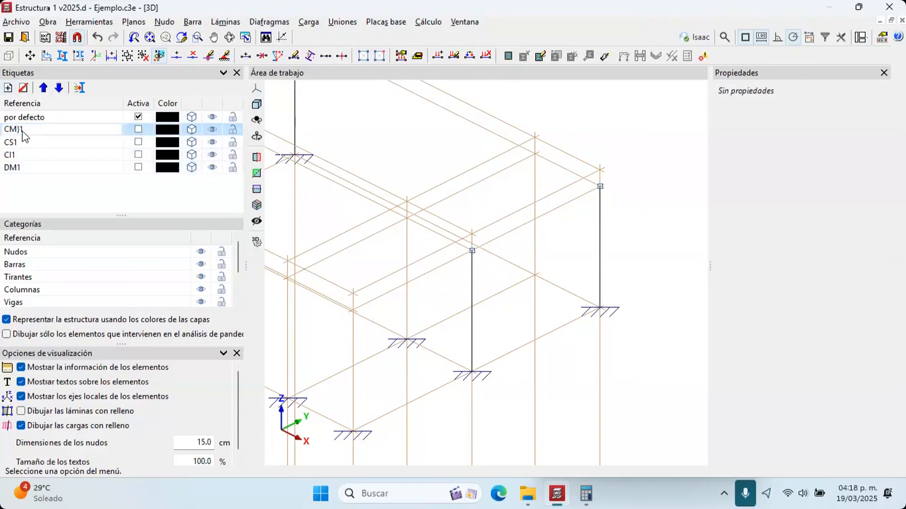
type("CM1")
Add a fifth layer named L1 below DM1
left_click(8, 88)
left_click(43, 179)
type("L1")
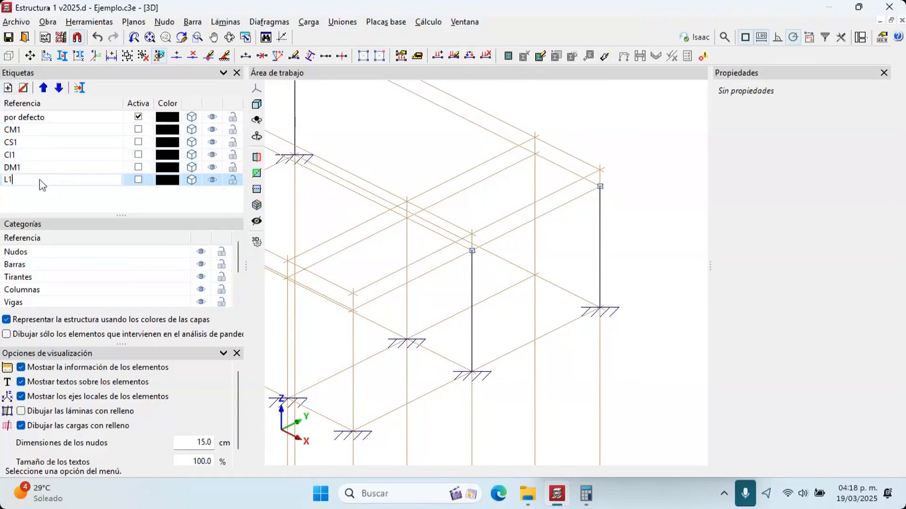
Set the layer colours of CM1 to green, CS1 to cyan and CI1 to violet
left_click(163, 131)
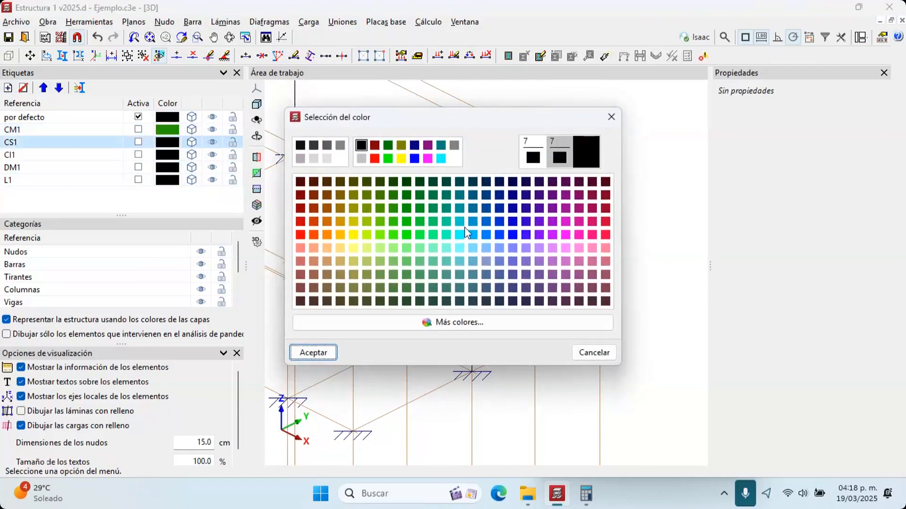
left_click(459, 221)
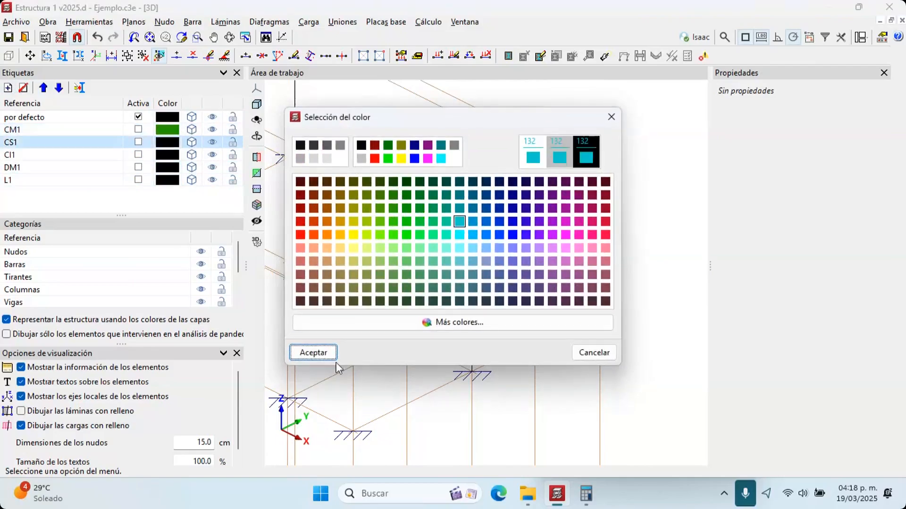
left_click(323, 357)
left_click(168, 155)
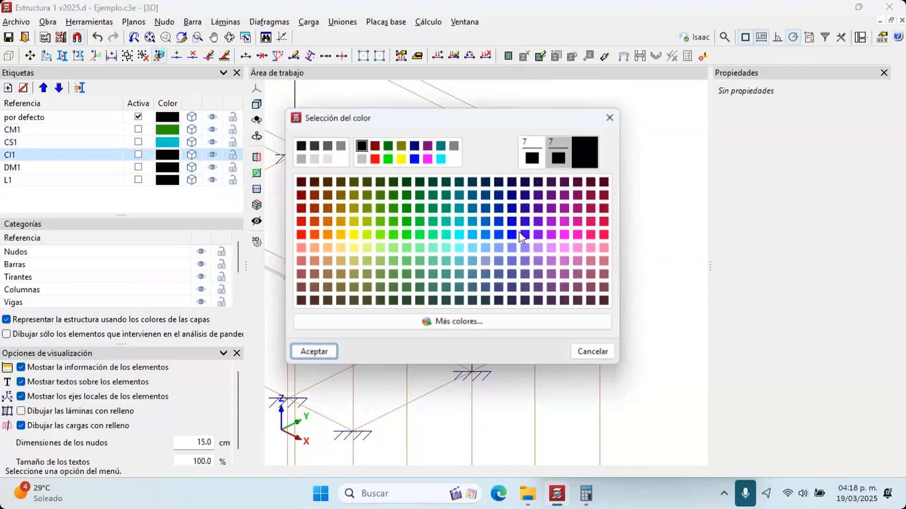
left_click(539, 235)
left_click(314, 351)
Set the colour of layer DM1 to pink and of layer L1 to light grey
left_click(168, 168)
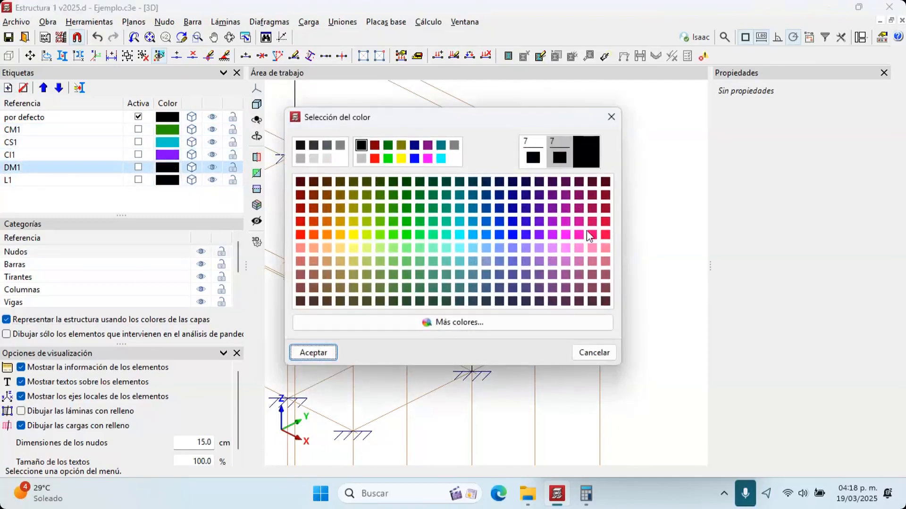
left_click(586, 234)
left_click(321, 352)
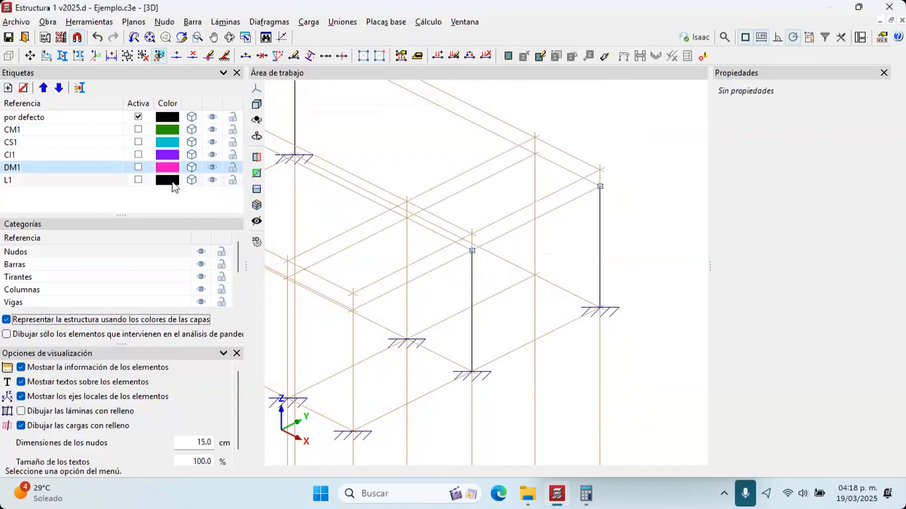
left_click(170, 180)
left_click(361, 159)
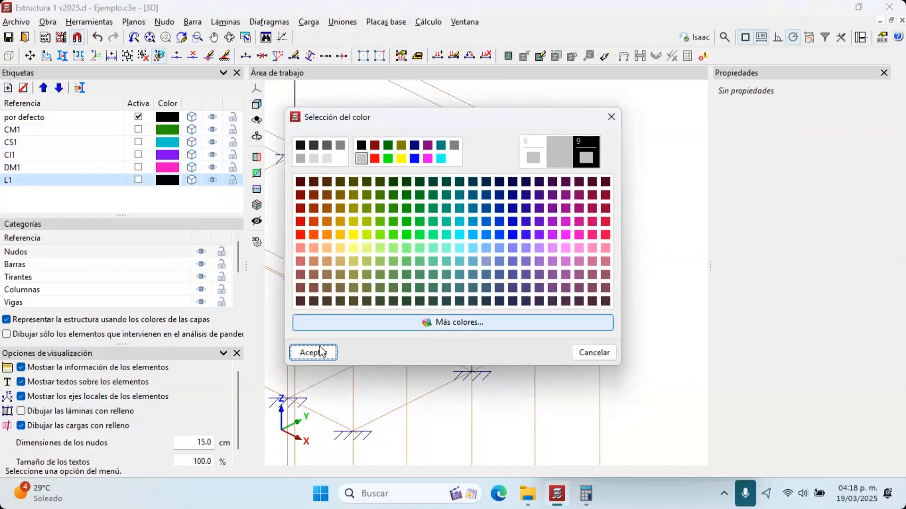
left_click(322, 354)
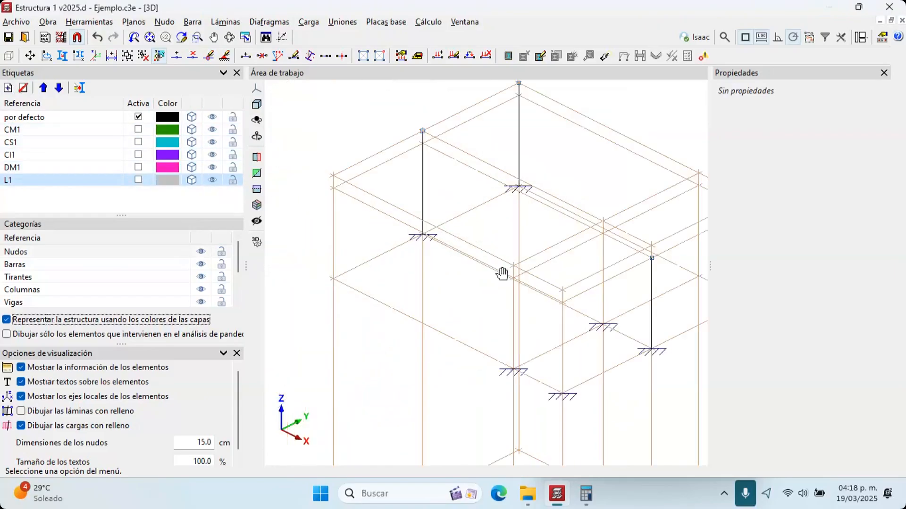
Start a new bar and describe it with the OR 51x2.8 profile from the OR series
middle_click_drag(502, 274, 429, 297)
left_click(195, 22)
left_click(210, 36)
left_click(763, 94)
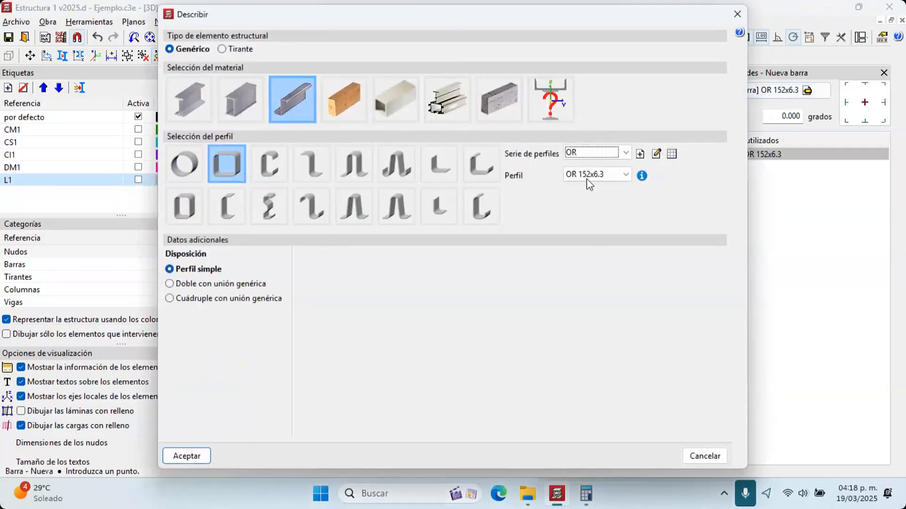
left_click(597, 174)
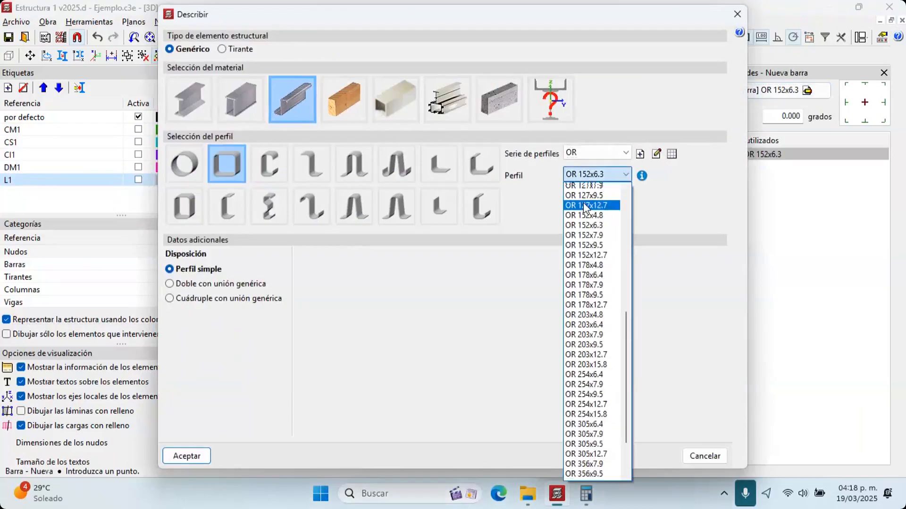
scroll(591, 213, "up", 1)
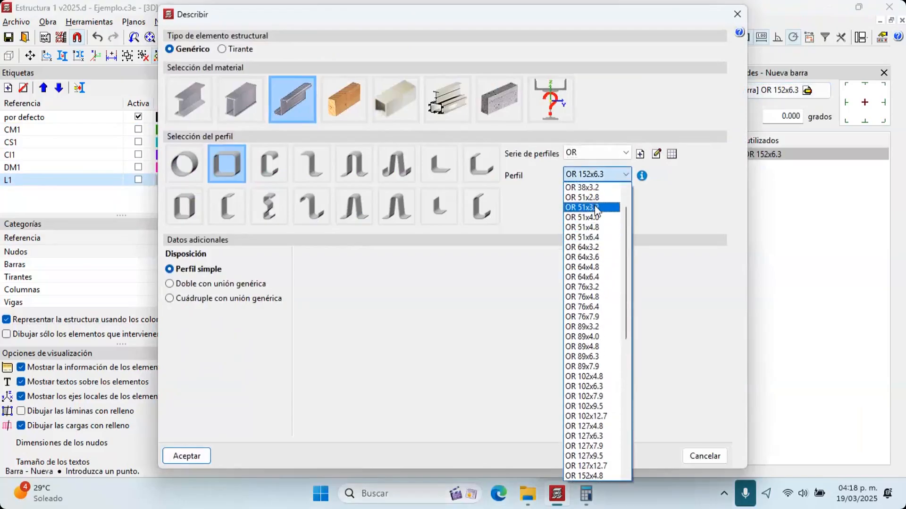
left_click(585, 187)
Set the bar's arrangement to double profile with generic union and the initial separation to 51 mm, and accept the description
left_click(221, 284)
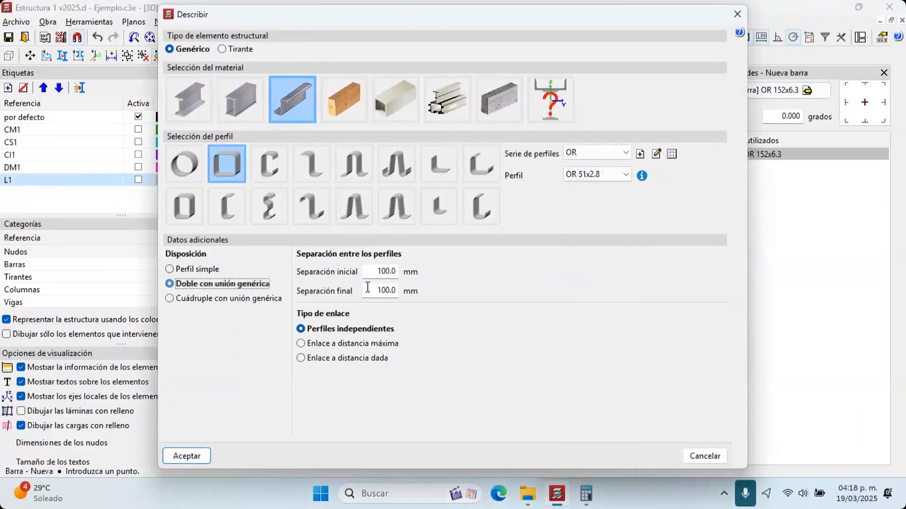
double_click(375, 271)
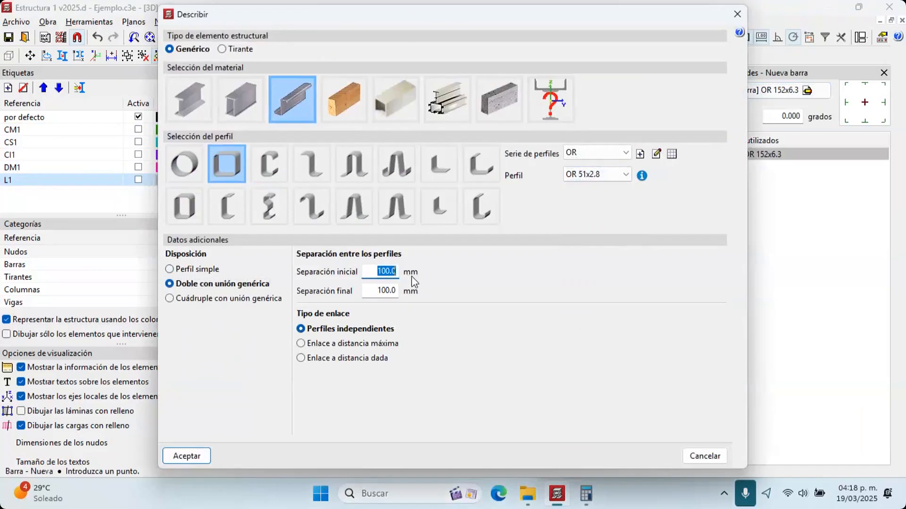
type("51")
key("Tab")
type("5")
key("Return")
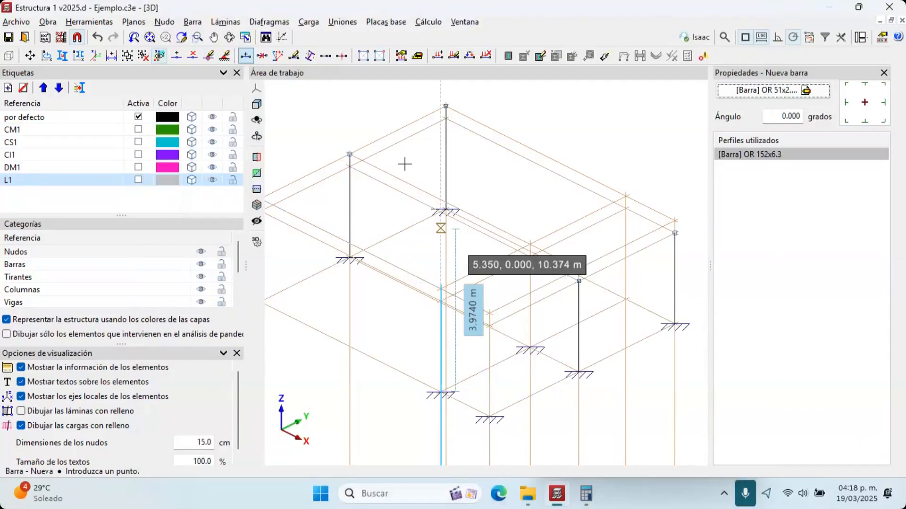
Draw a sloping bar from the column top at 0.000, 2.650, 8.900 to the opposite column top along the X direction
left_click(350, 154)
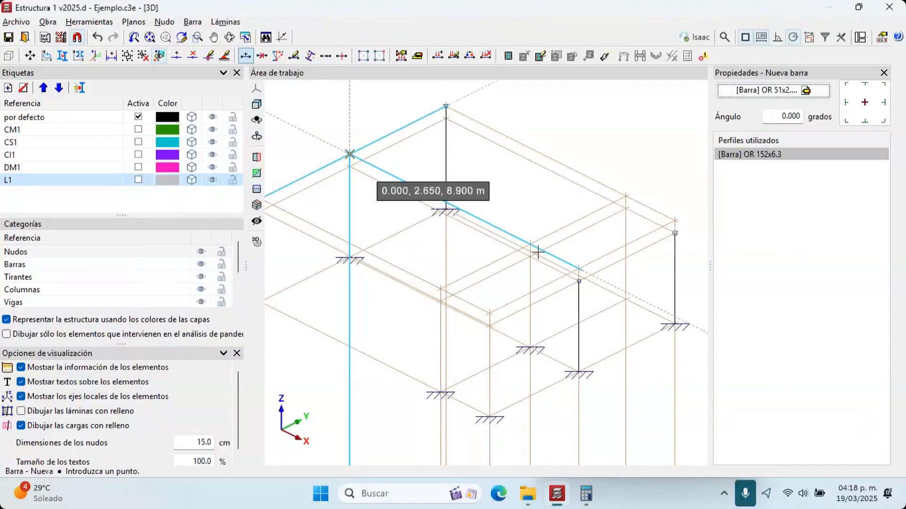
scroll(552, 273, "up", 4)
left_click(607, 290)
scroll(493, 261, "down", 3)
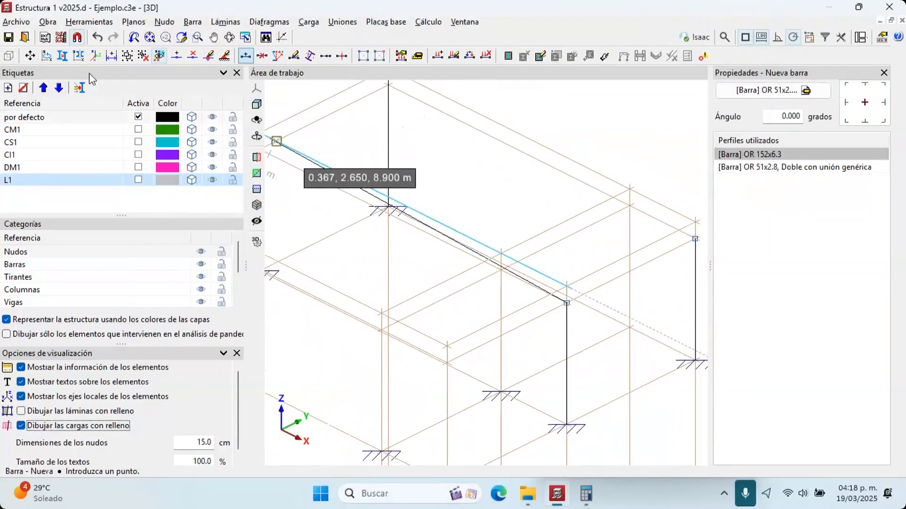
Copy the new sloping bar 0.6 m straight down along the columns to form the lower chord
left_click(95, 55)
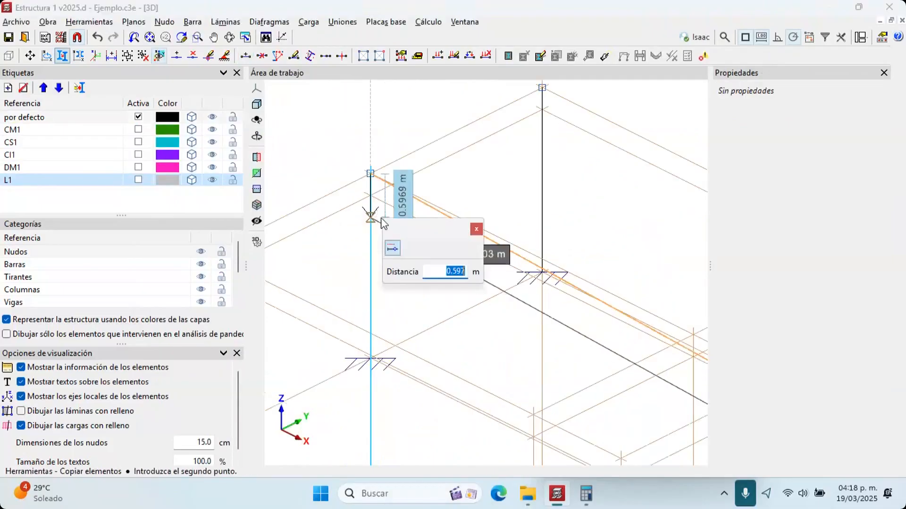
type("0.6")
key("Return")
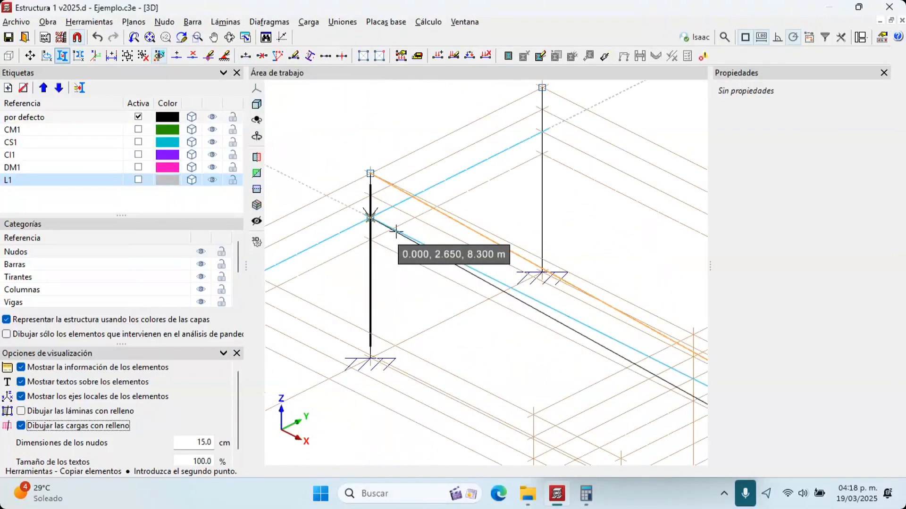
scroll(454, 242, "down", 2)
middle_click_drag(485, 275, 434, 227)
scroll(564, 262, "up", 1)
scroll(469, 236, "up", 1)
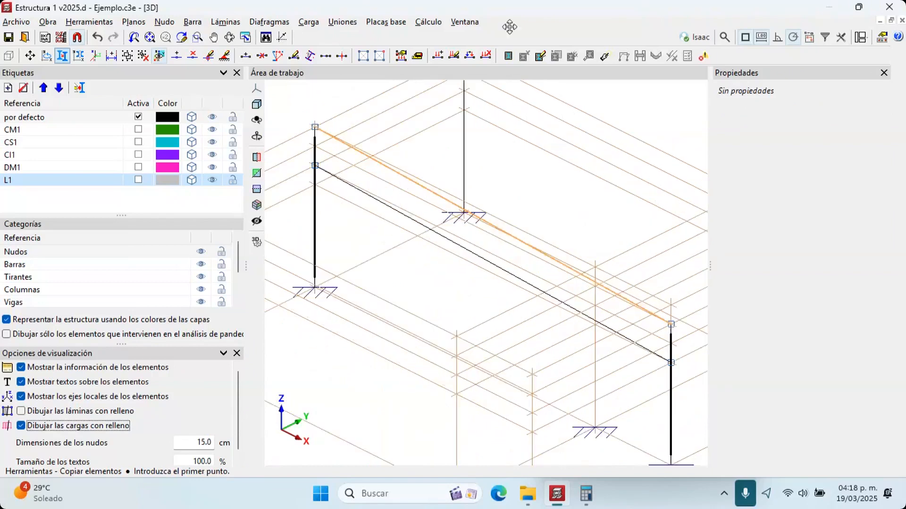
Create a 2D view of the frame's plane from three points on its columns and title it MARCO1
left_click(464, 22)
left_click(472, 35)
left_click(404, 189)
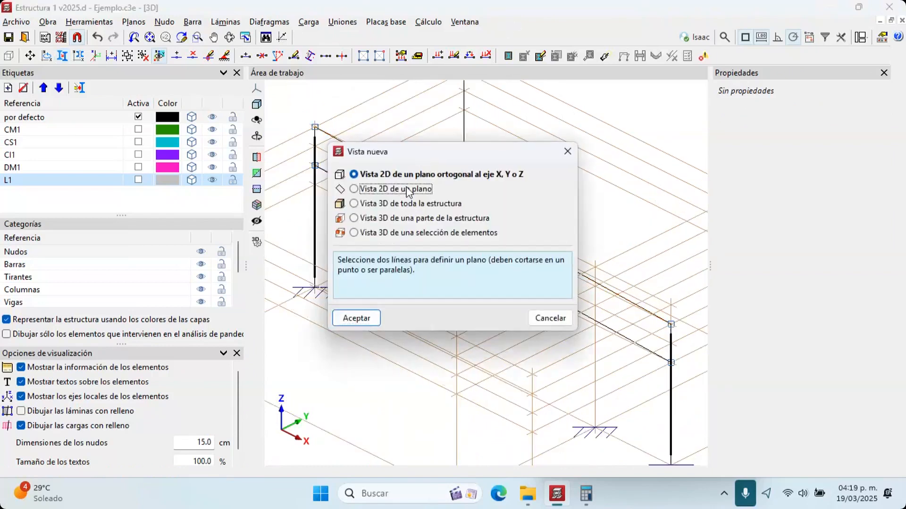
left_click(375, 319)
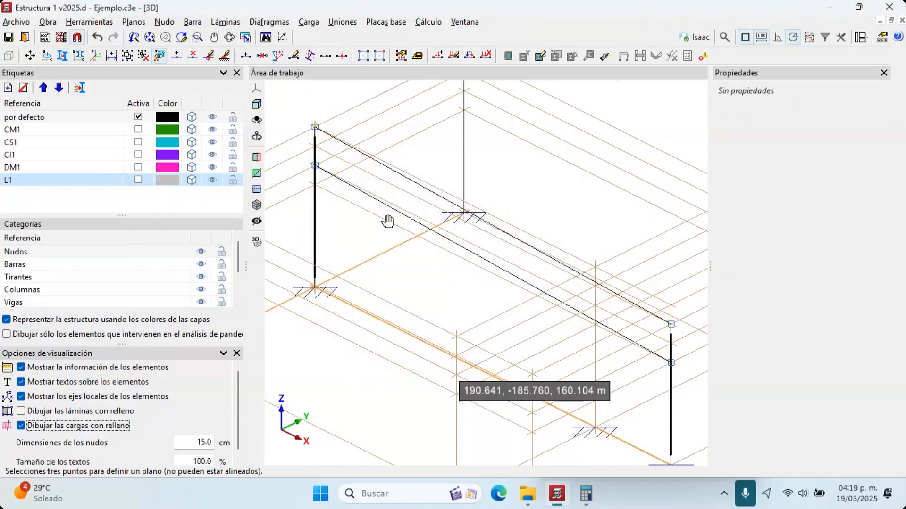
middle_click_drag(388, 221, 350, 122)
scroll(350, 122, "down", 1)
middle_click_drag(534, 303, 517, 270)
left_click(577, 301)
left_click(577, 212)
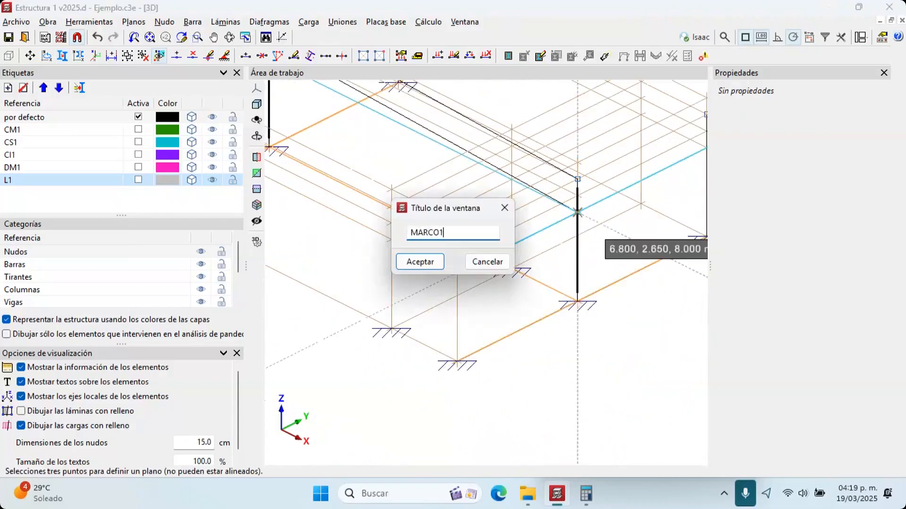
key("Return")
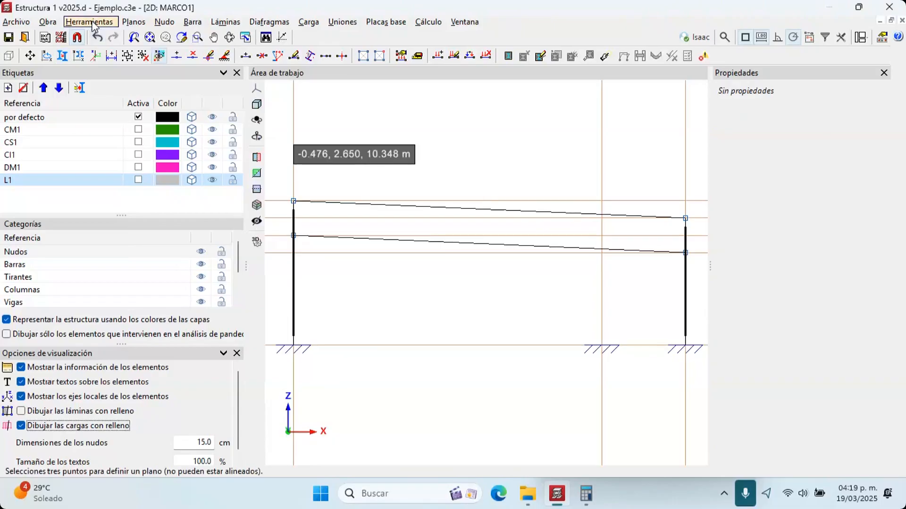
Generate nodes and bars on the lower and upper chords, dividing each chord into 8 segments
left_click(93, 23)
mouse_move(292, 155)
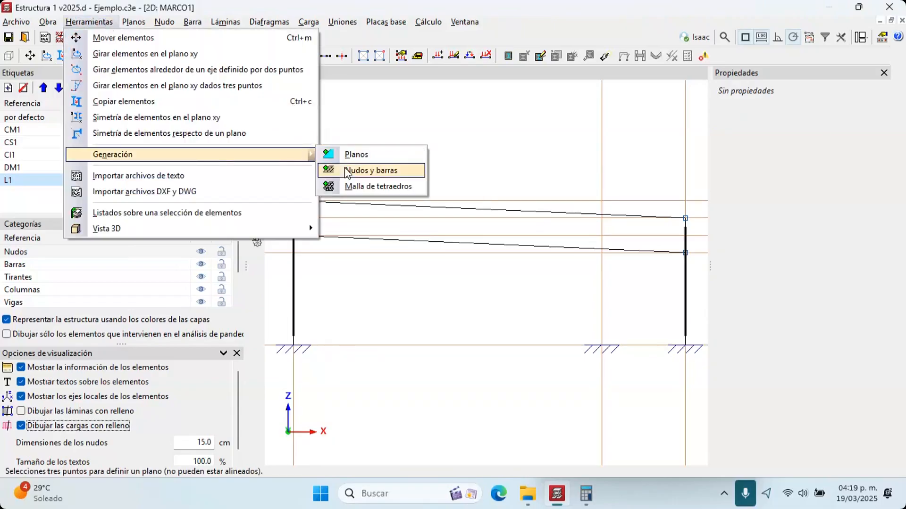
left_click(346, 171)
left_click(679, 253)
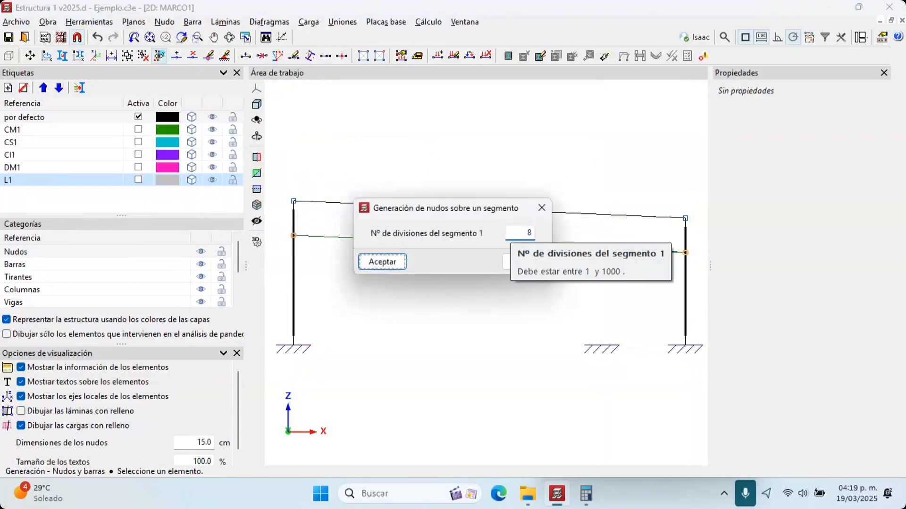
left_click(382, 262)
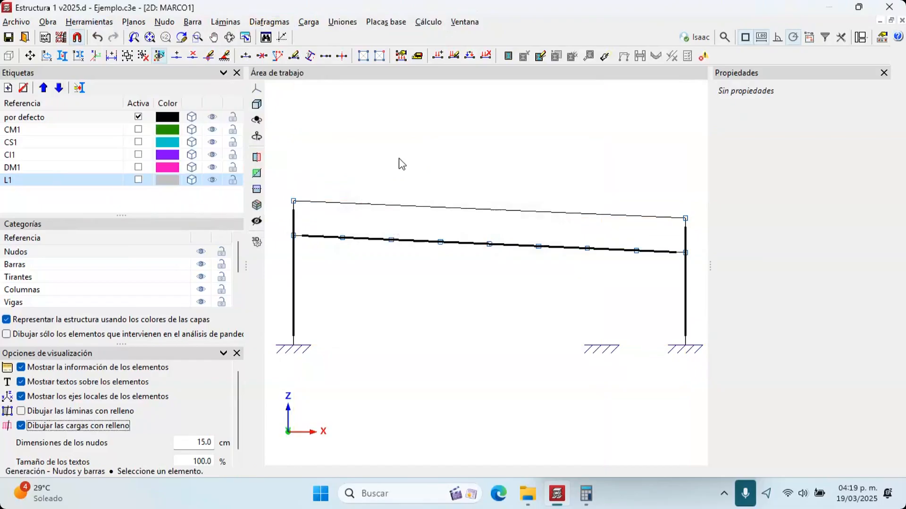
left_click(686, 219)
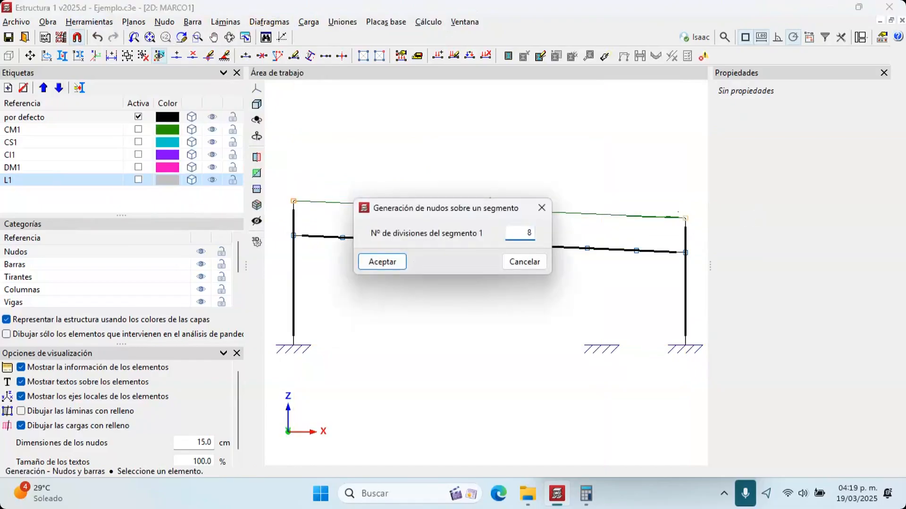
type("8")
key("Return")
left_click(193, 22)
left_click(222, 35)
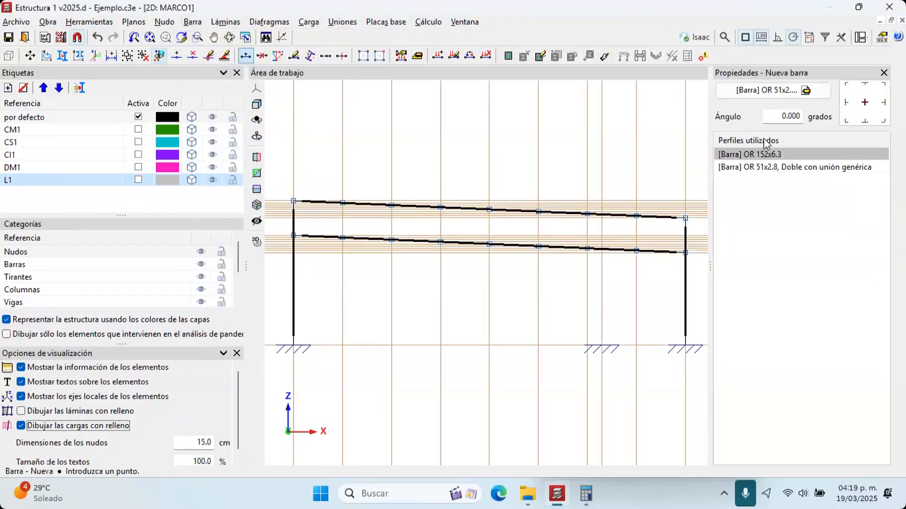
left_click(779, 167)
scroll(368, 207, "up", 3)
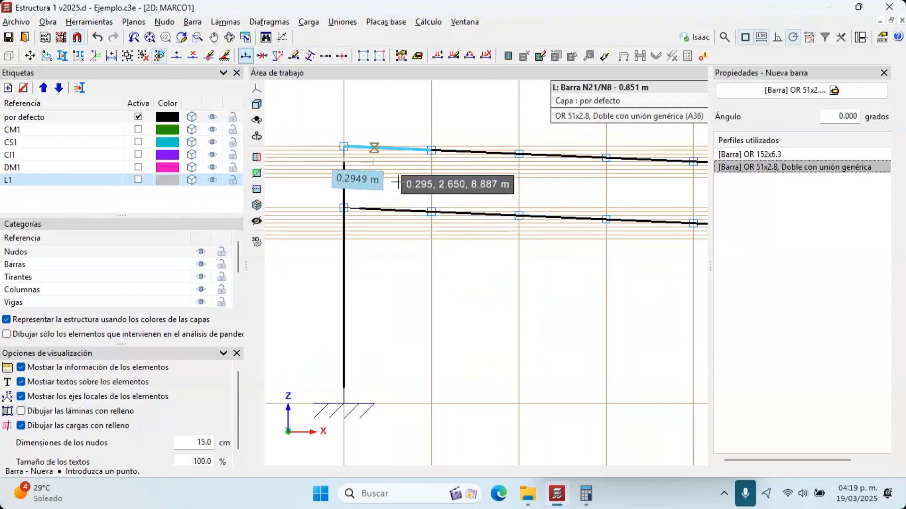
scroll(396, 184, "down", 3)
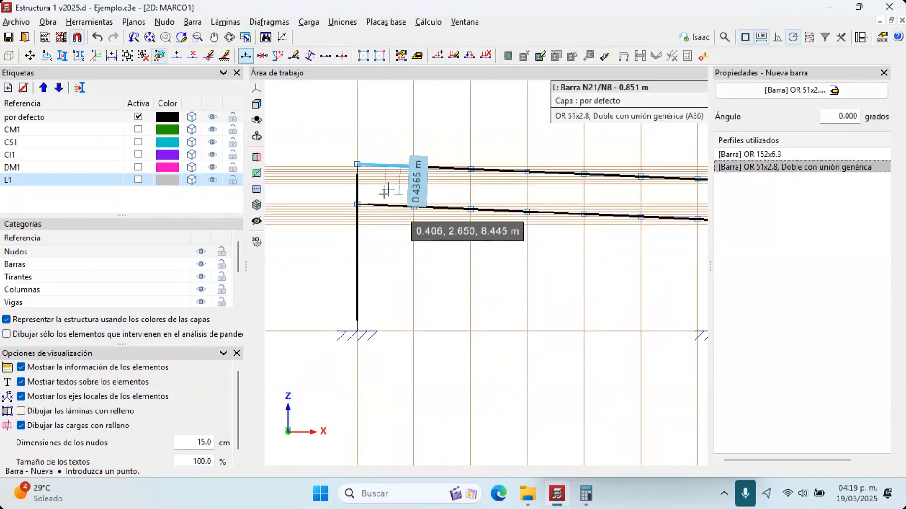
Turn off the reference lines in the MARCO1 view
left_click(134, 22)
left_click(159, 38)
left_click(379, 198)
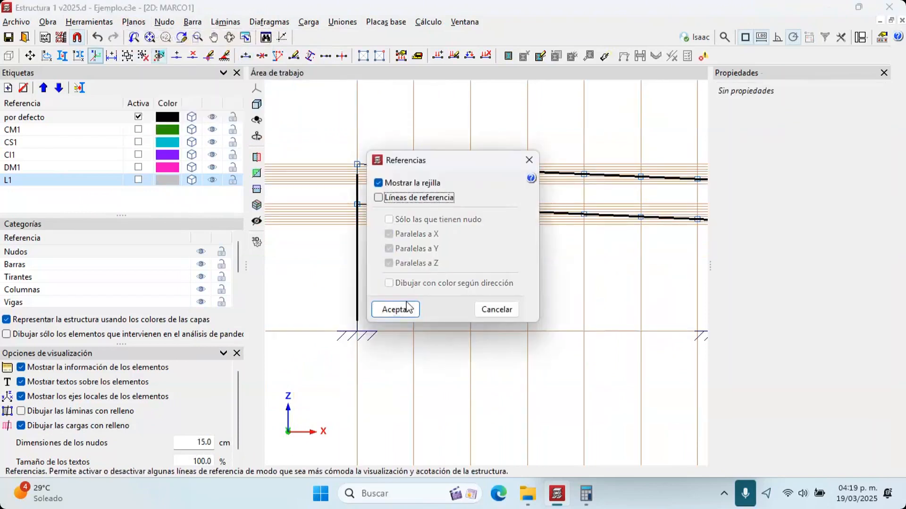
left_click(396, 309)
scroll(340, 201, "up", 3)
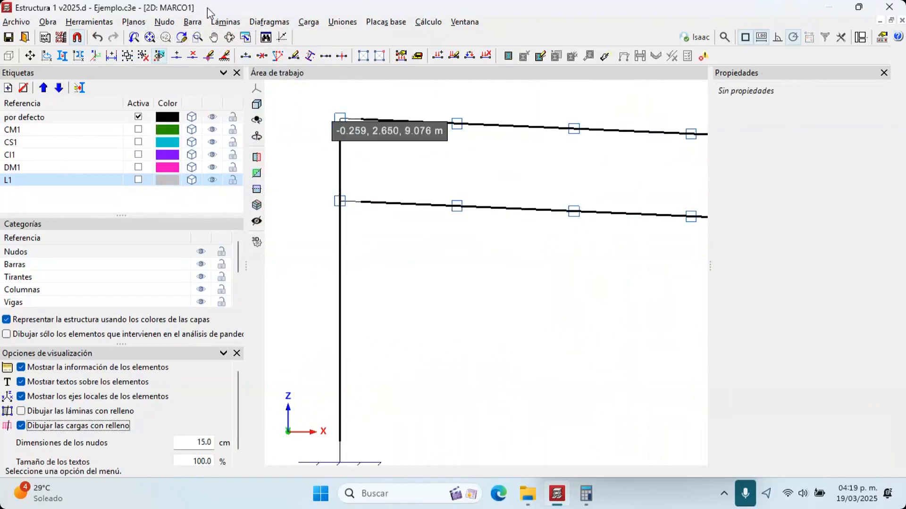
Make DM1 the active layer and draw the first two diagonals, starting from the lower chord node on the left column
left_click(219, 22)
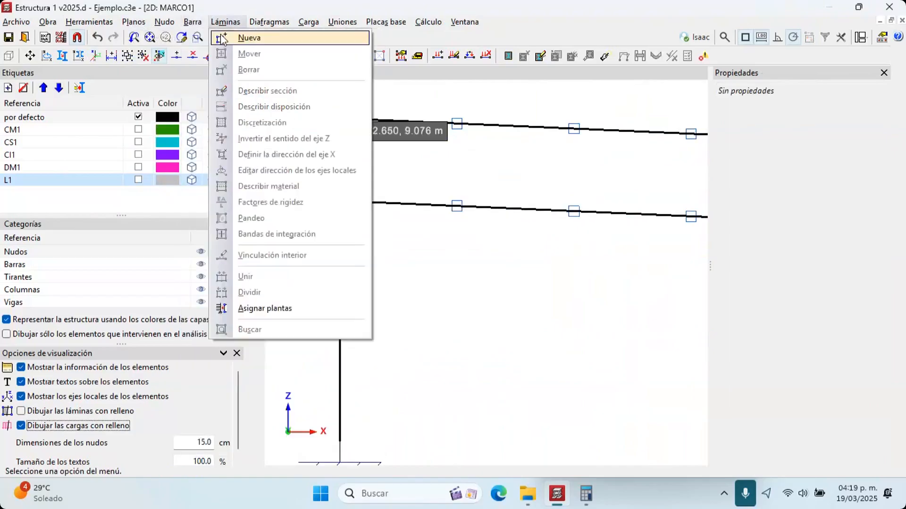
left_click(222, 37)
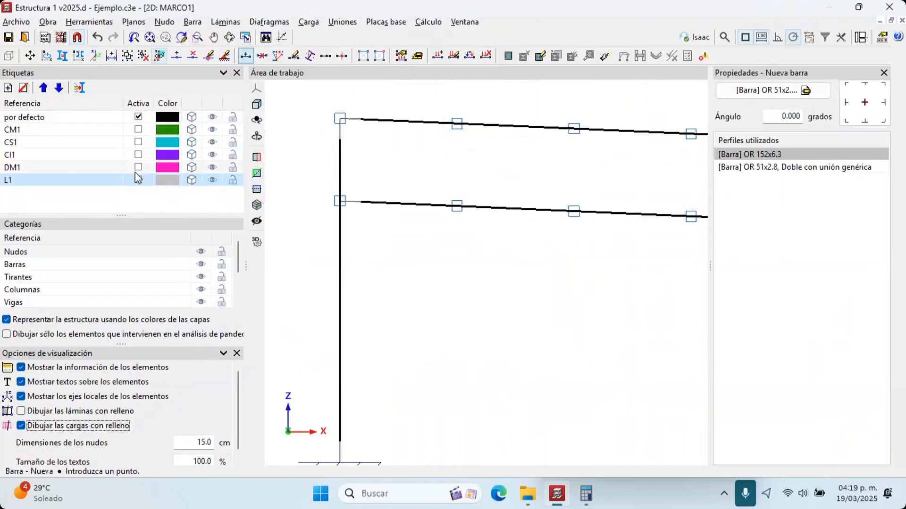
left_click(136, 169)
left_click(339, 201)
left_click(457, 123)
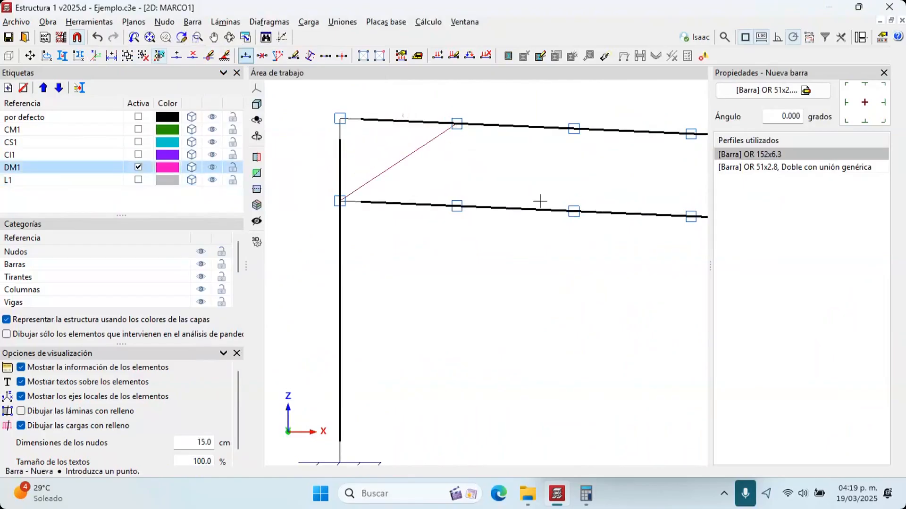
left_click(574, 211)
Continue the zigzag of diagonals through alternating upper and lower chord nodes until the right column's lower chord node
middle_click_drag(615, 215, 518, 182)
scroll(519, 182, "down", 1)
left_click(575, 121)
middle_click_drag(638, 161, 524, 158)
left_click(547, 181)
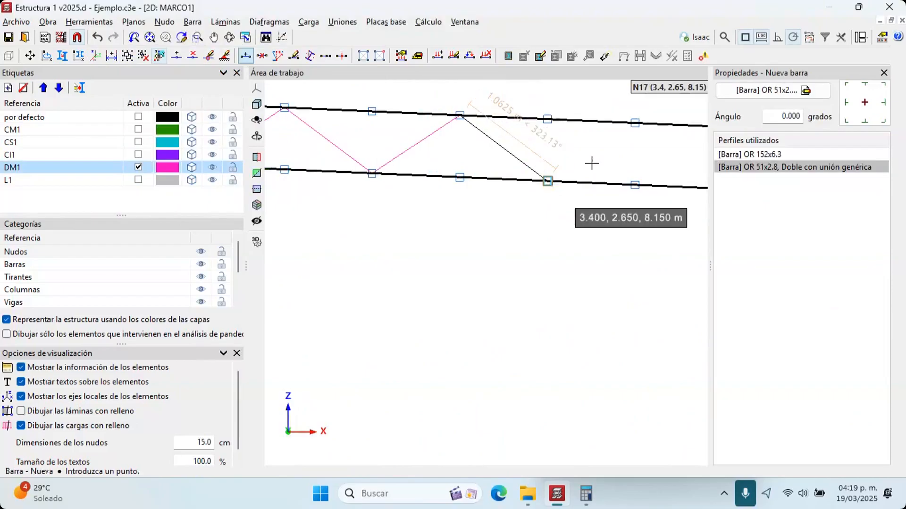
left_click(635, 124)
middle_click_drag(632, 140, 416, 137)
left_click(508, 185)
left_click(596, 126)
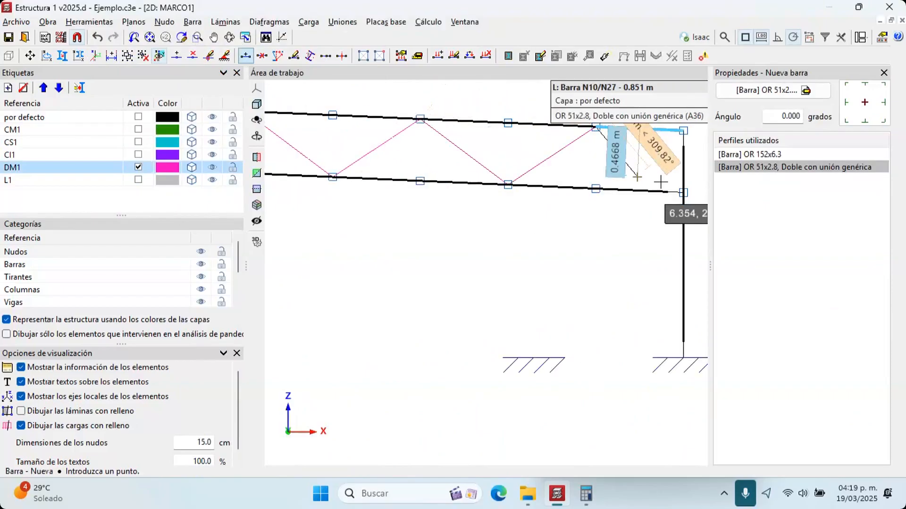
left_click(683, 191)
scroll(665, 187, "down", 2)
middle_click_drag(625, 175, 636, 176)
scroll(636, 176, "down", 2)
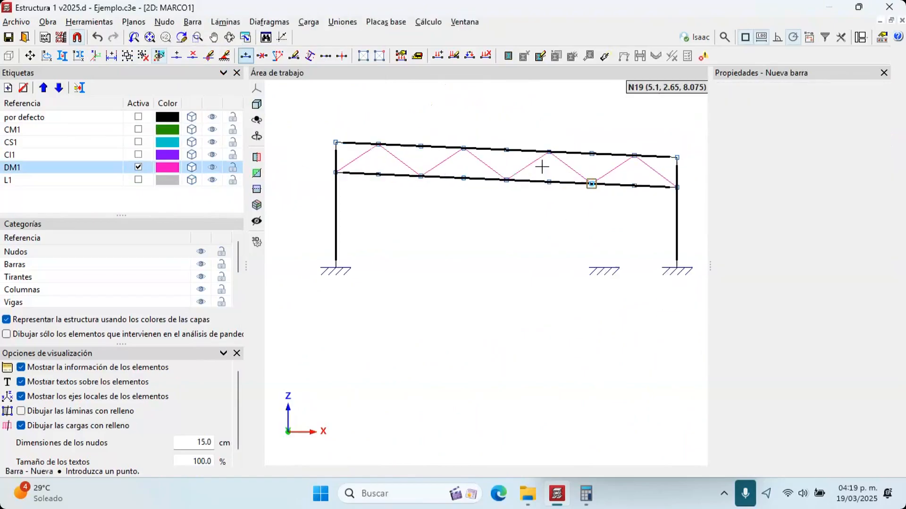
Draw vertical bars between the lower and upper chords at the first three intermediate nodes from the left column
middle_click_drag(541, 165, 625, 158)
scroll(625, 159, "up", 2)
left_click(407, 171)
left_click(407, 130)
left_click(465, 173)
left_click(465, 133)
middle_click_drag(511, 148, 306, 167)
right_click(331, 196)
left_click(316, 195)
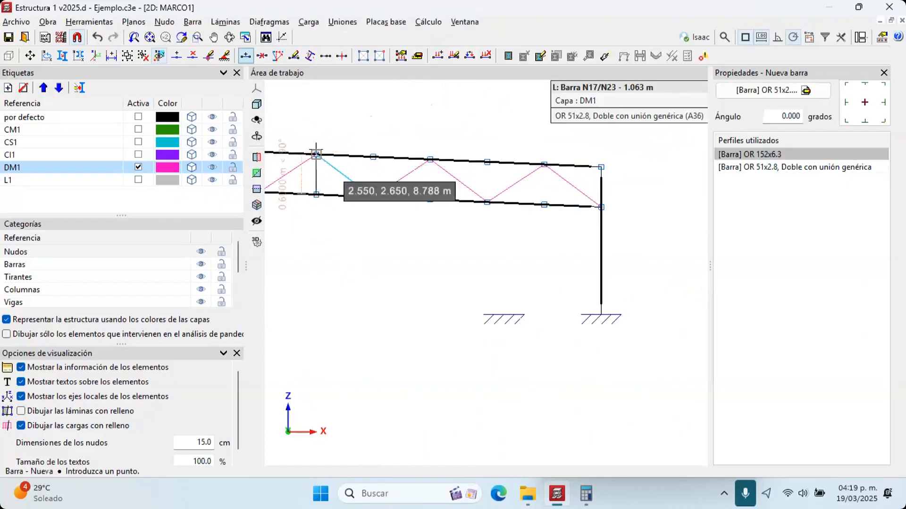
right_click(316, 154)
Draw vertical bars between the chords at the remaining four intermediate nodes up to the right column
left_click(373, 197)
left_click(373, 157)
right_click(373, 157)
left_click(429, 200)
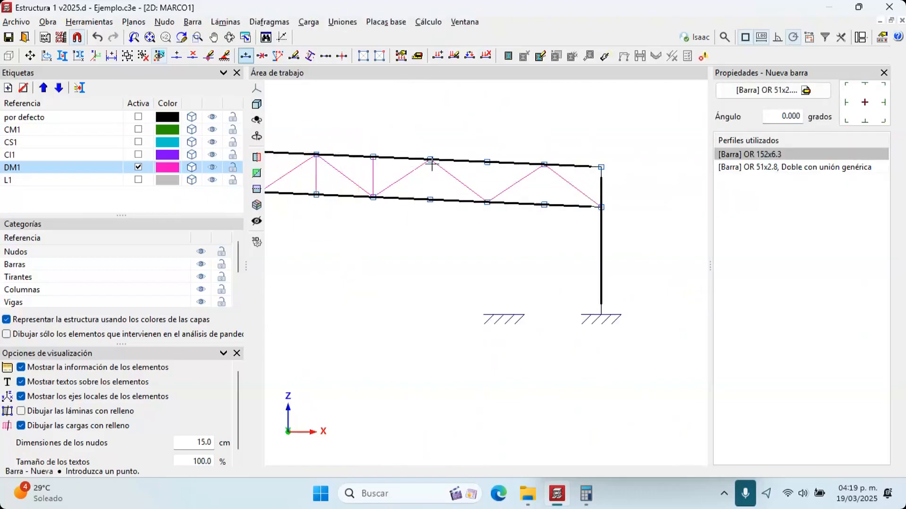
left_click(430, 159)
right_click(429, 159)
left_click(487, 203)
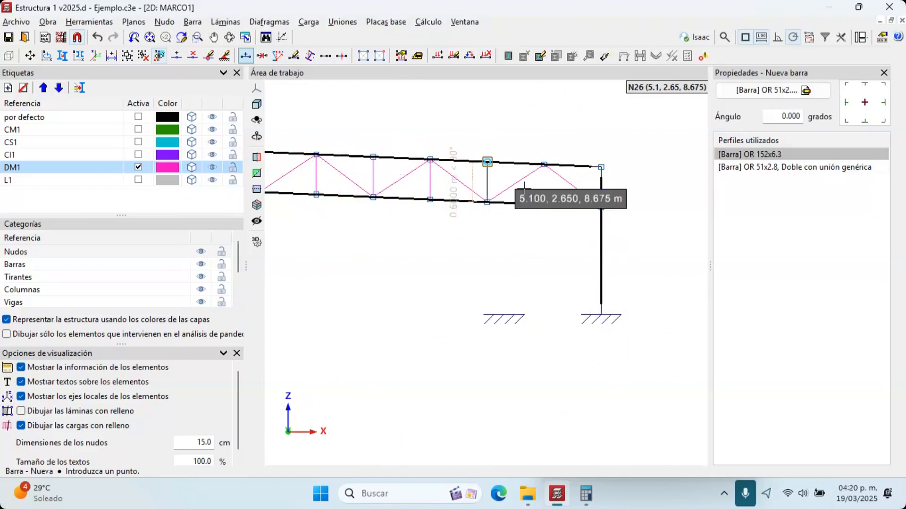
left_click(487, 162)
left_click(544, 205)
left_click(101, 37)
Replace the label of the MARCO1 truss's upper chord with the CS1 layer
scroll(546, 204, "up", 3)
scroll(550, 142, "down", 2)
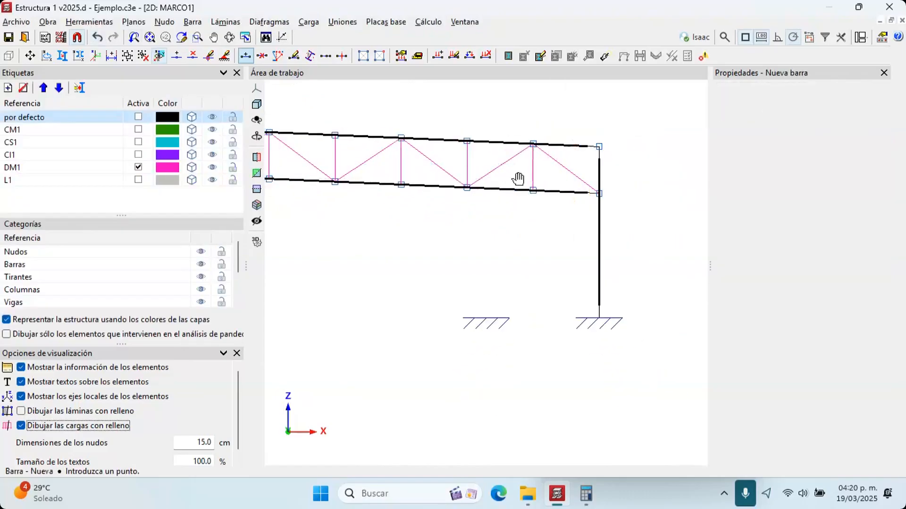
scroll(573, 178, "down", 2)
left_click(80, 88)
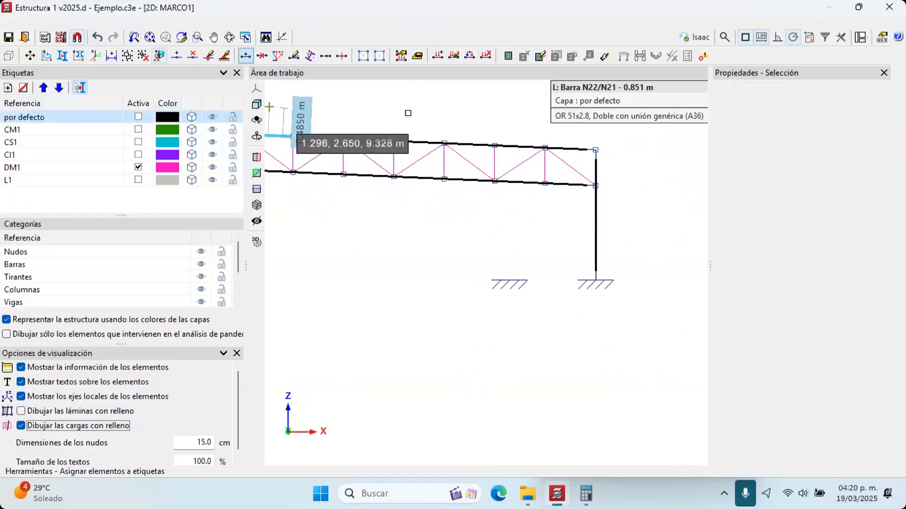
left_click(409, 145)
scroll(409, 149, "up", 1)
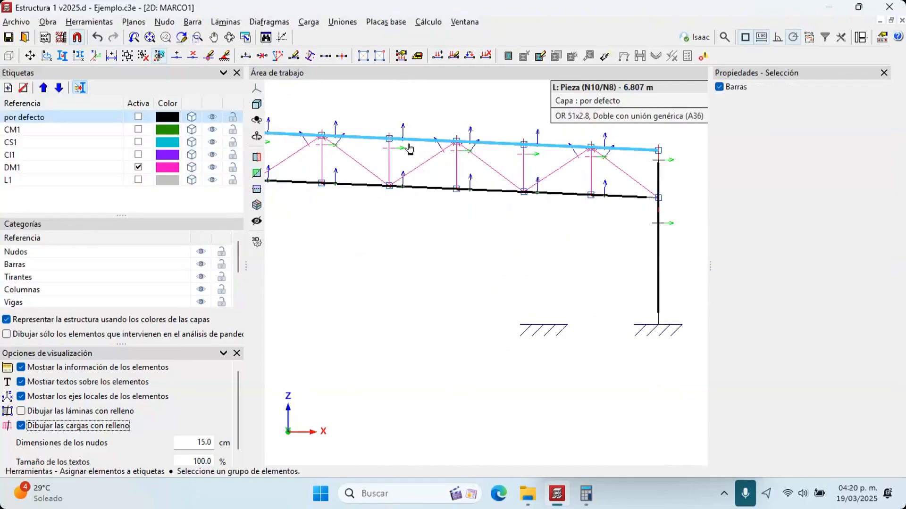
right_click(405, 145)
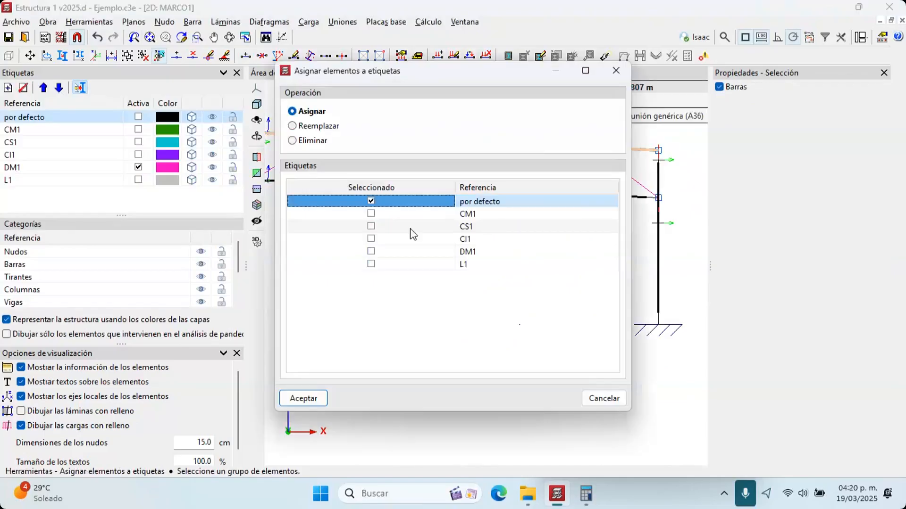
left_click(332, 131)
left_click(320, 397)
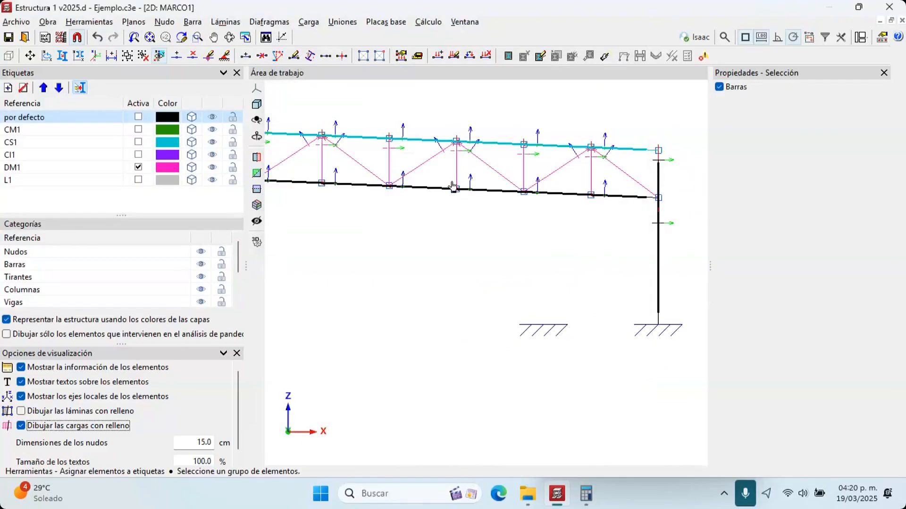
Replace the default label of the truss's lower chord with the CI1 layer
left_click(452, 186)
right_click(445, 191)
left_click(371, 238)
left_click(371, 200)
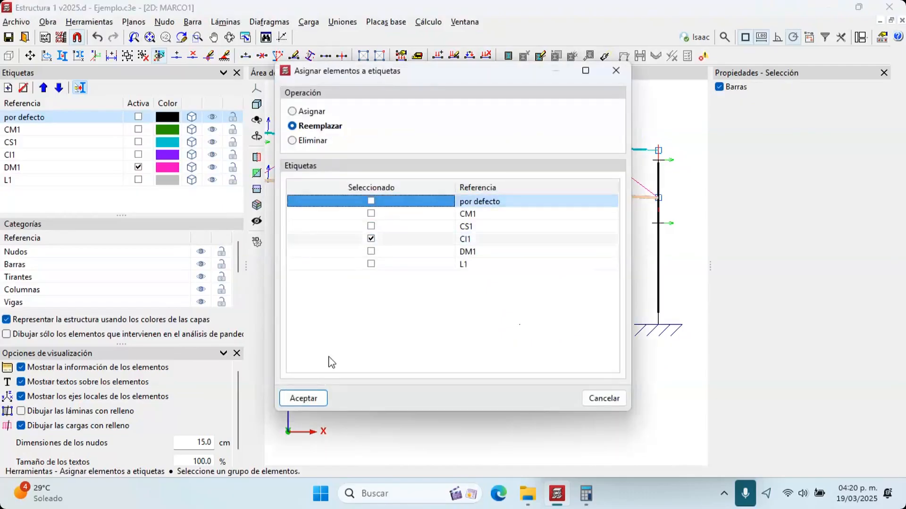
left_click(303, 399)
Replace the default label of the frame's columns with the CM1 layer
left_click(668, 257)
left_click(601, 236)
right_click(601, 236)
left_click(371, 214)
left_click(371, 201)
left_click(303, 399)
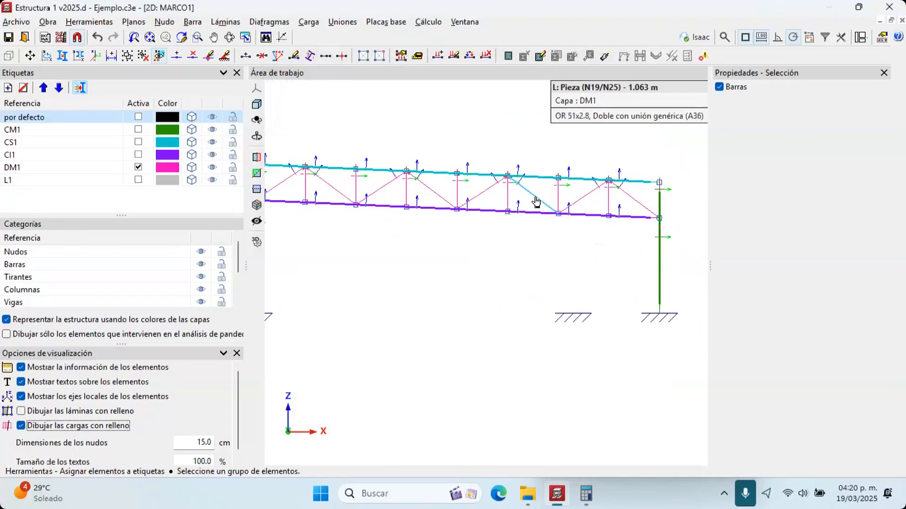
Describe the chords' arrangement, using the top-centre insertion point for the upper chord and the bottom-centre point for the lower chord
middle_click_drag(546, 253, 574, 283)
middle_click_drag(451, 222, 426, 209)
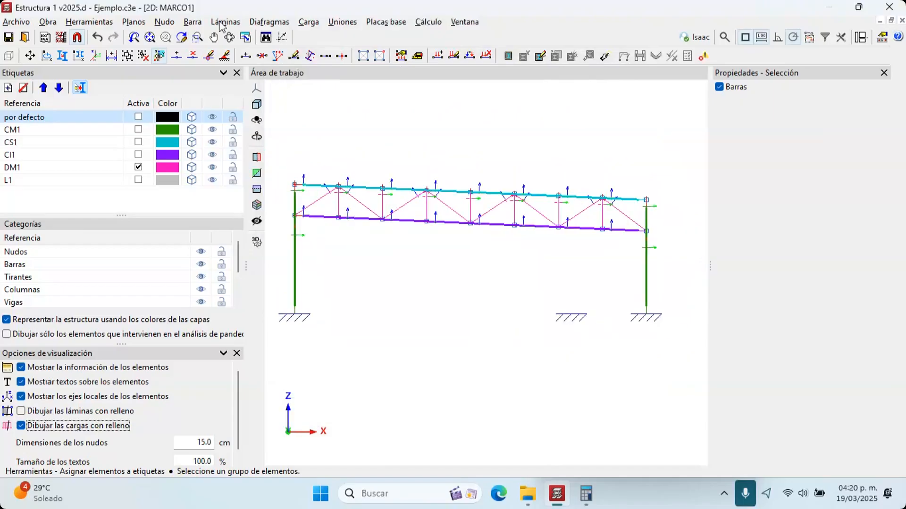
left_click(193, 22)
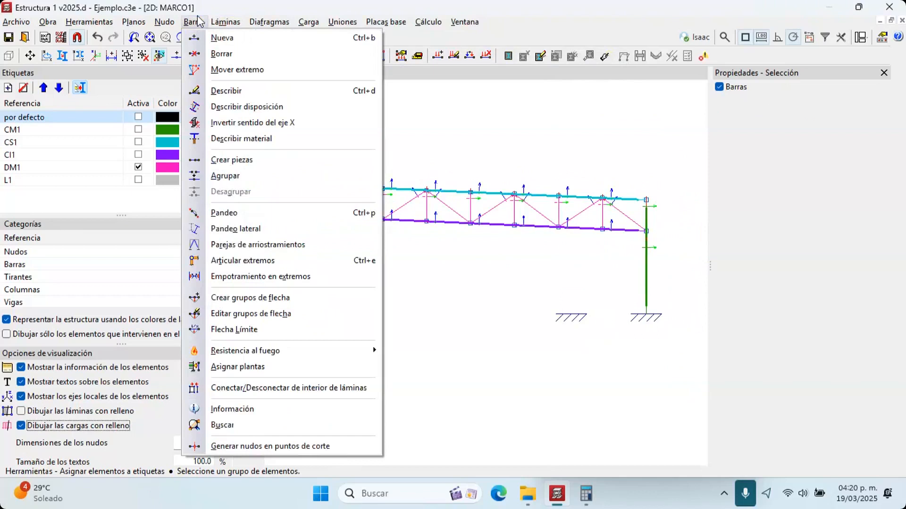
left_click(238, 124)
left_click(193, 22)
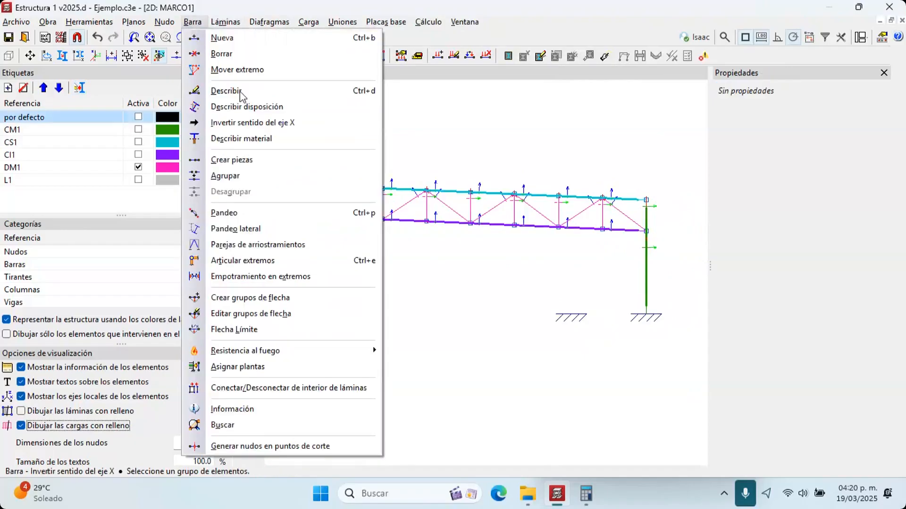
left_click(263, 114)
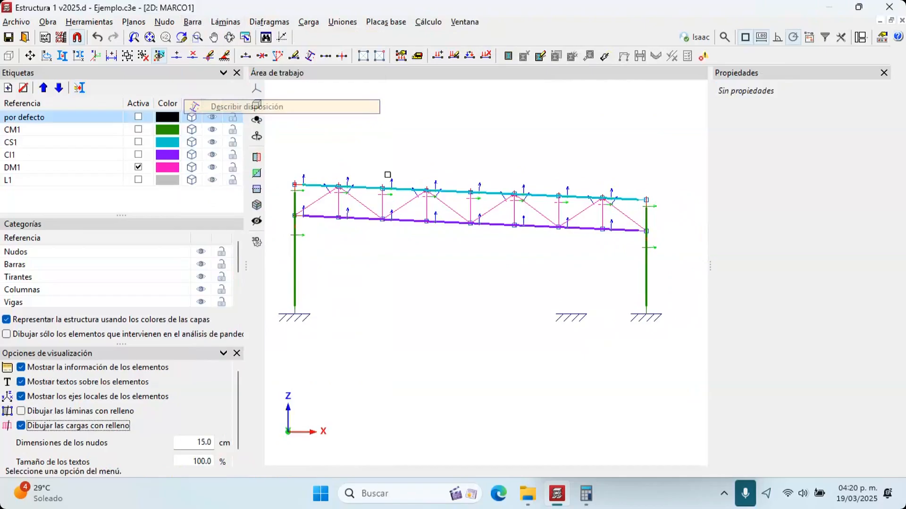
scroll(403, 197, "up", 1)
left_click(401, 192)
left_click(564, 246)
key("Return")
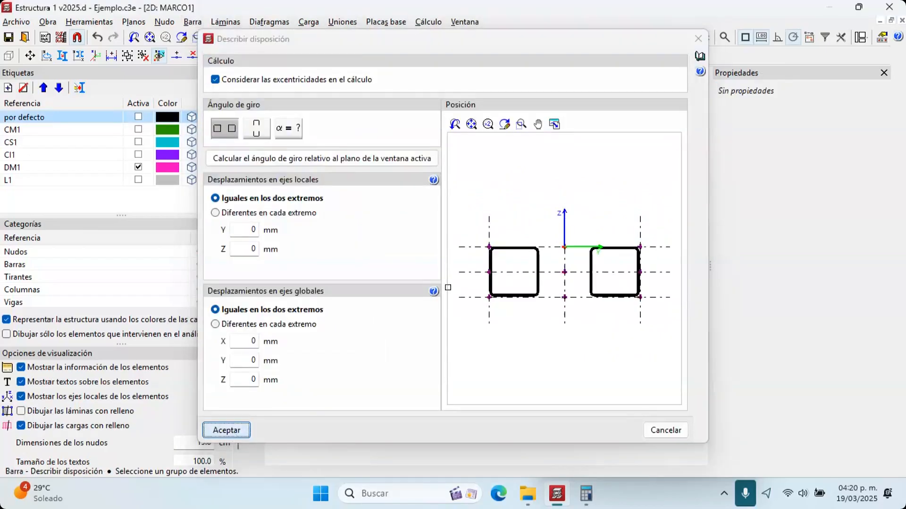
left_click(424, 236)
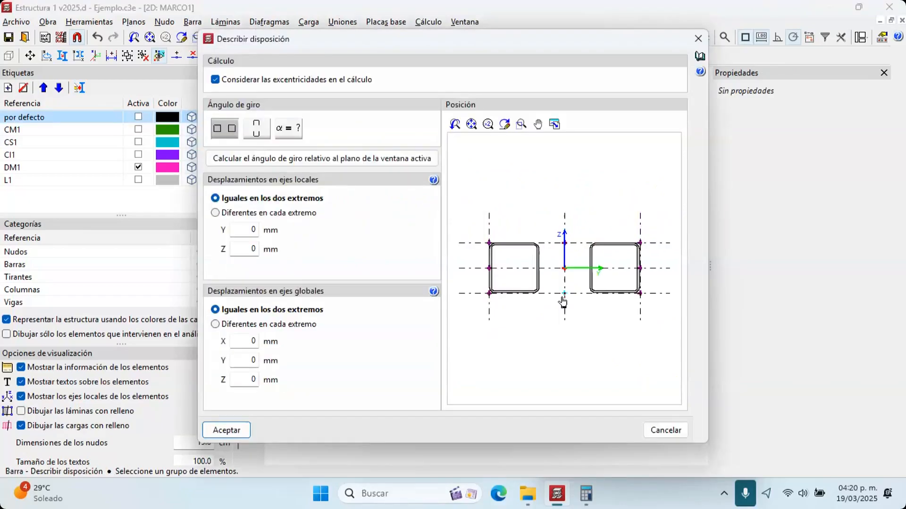
key("Return")
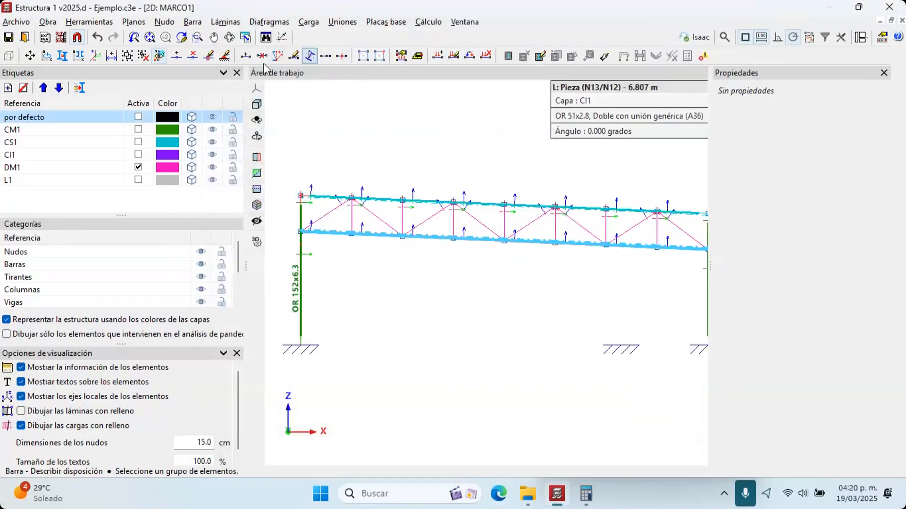
Pin the ends of all the truss's diagonals and vertical bars between the chords, using multiple selection
left_click(192, 22)
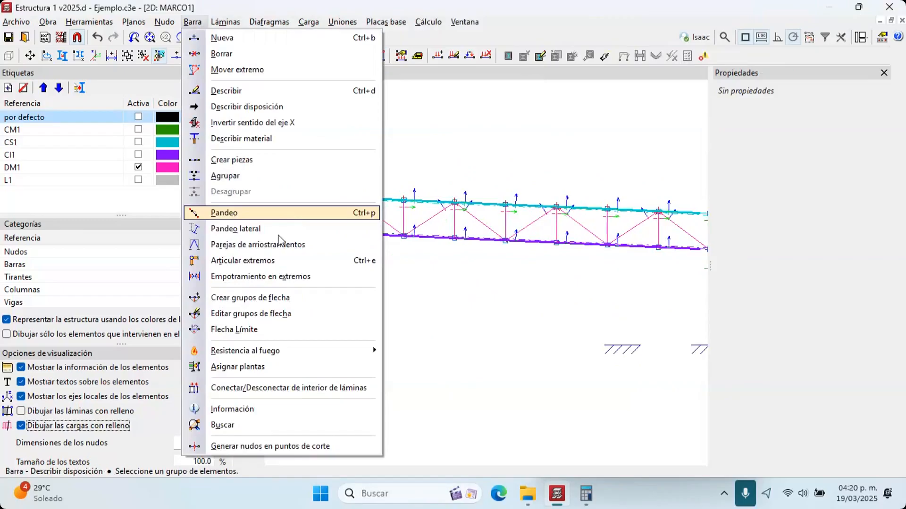
left_click(271, 261)
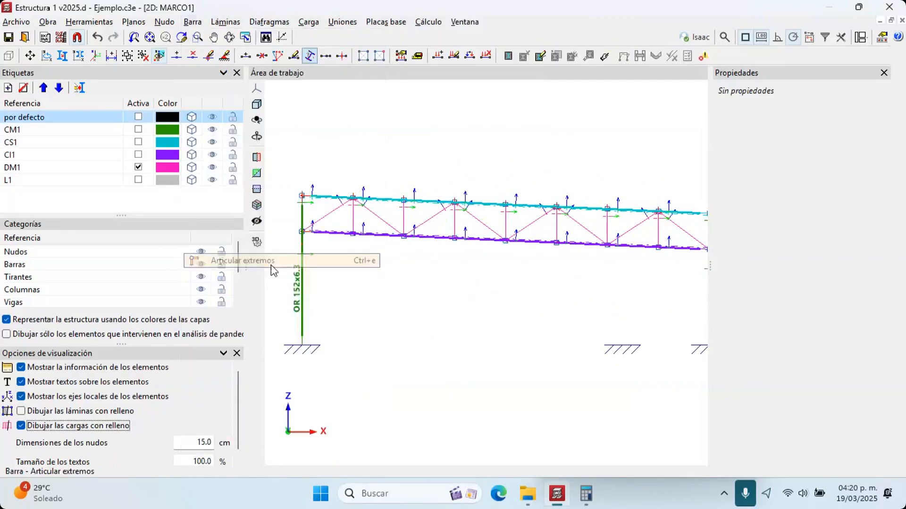
left_click(734, 108)
scroll(515, 237, "up", 2)
middle_click_drag(360, 164, 83, 94)
scroll(495, 153, "up", 5)
left_click_drag(550, 156, 338, 126)
scroll(337, 130, "down", 1)
middle_click_drag(330, 148, 587, 200)
left_click_drag(585, 199, 387, 188)
middle_click_drag(401, 211, 607, 213)
scroll(607, 213, "down", 1)
left_click_drag(599, 199, 335, 175)
middle_click_drag(339, 177, 528, 179)
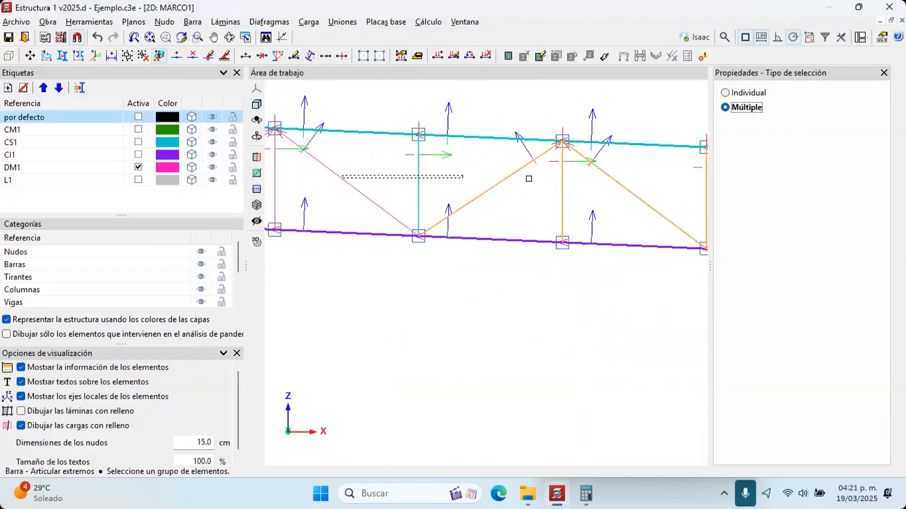
left_click_drag(507, 209, 352, 162)
middle_click_drag(354, 161, 566, 196)
left_click_drag(566, 196, 408, 187)
middle_click_drag(409, 187, 646, 211)
left_click_drag(538, 215, 376, 169)
right_click(420, 175)
scroll(444, 167, "up", 4)
scroll(446, 168, "down", 4)
scroll(560, 178, "up", 3)
scroll(560, 178, "down", 5)
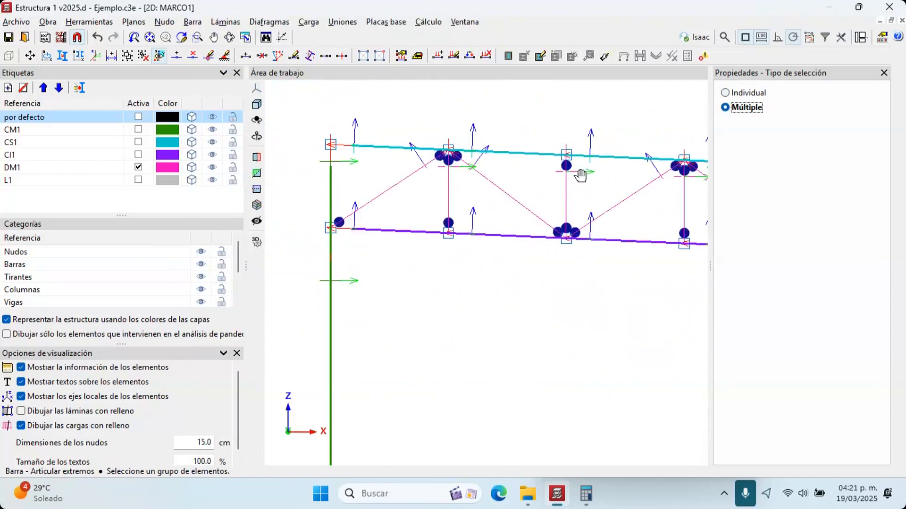
Switch to the 3D view and delete the top nodes of the two plain rear columns
left_click(464, 23)
left_click(503, 197)
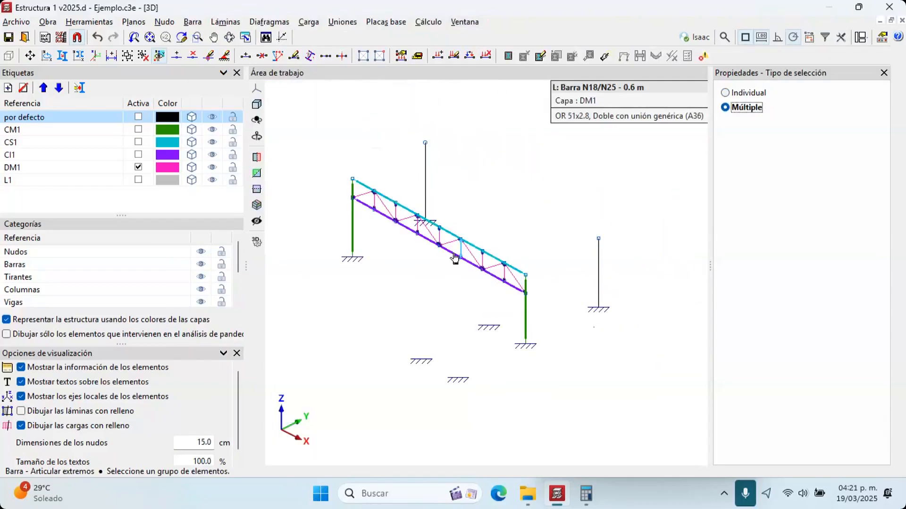
left_click(192, 55)
left_click(425, 143)
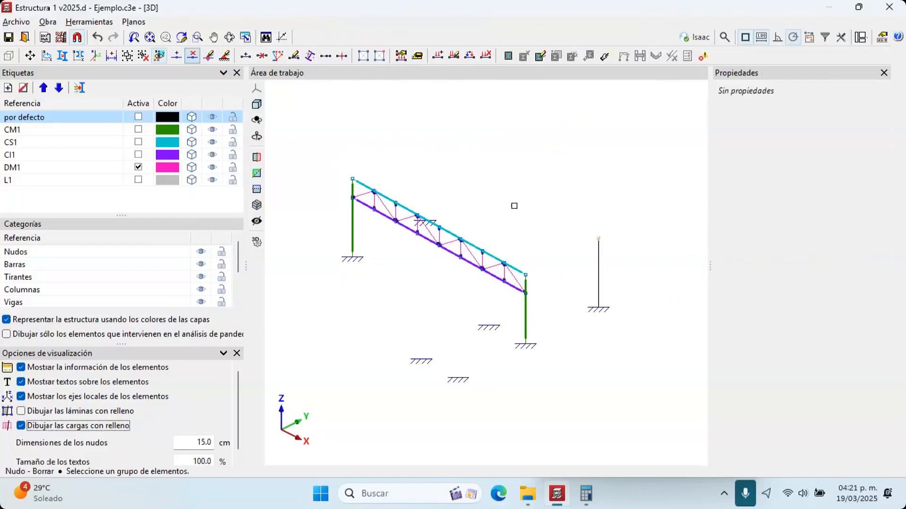
Copy the complete front frame onto the rear supports, using its front column base as the reference point
left_click(68, 55)
left_click_drag(332, 151, 528, 345)
left_click(528, 345)
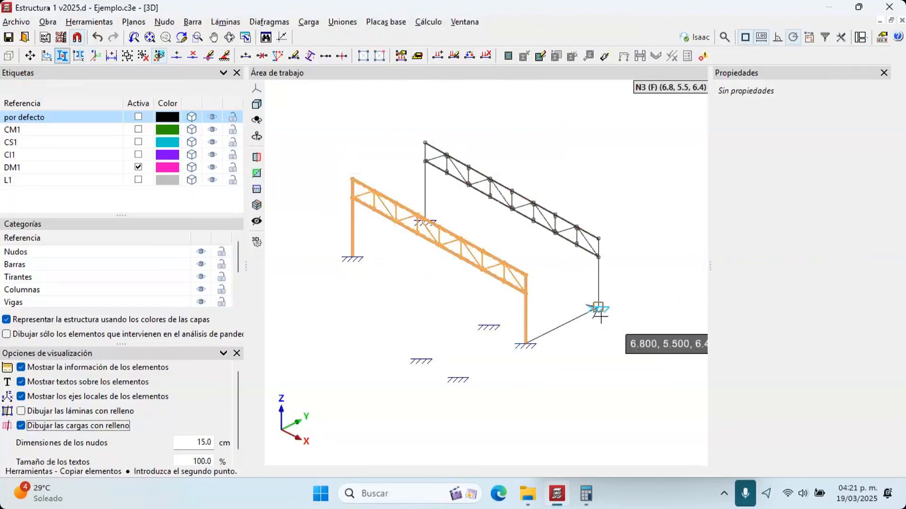
left_click(598, 310)
Create a 2D view of the sloping roof plane through three upper chord nodes of both frames and title it Cubierta
left_click(466, 23)
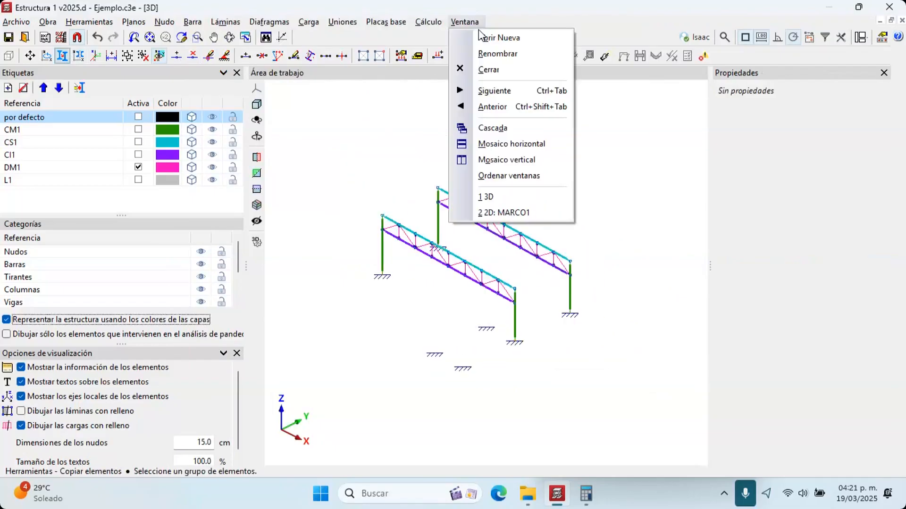
left_click(491, 38)
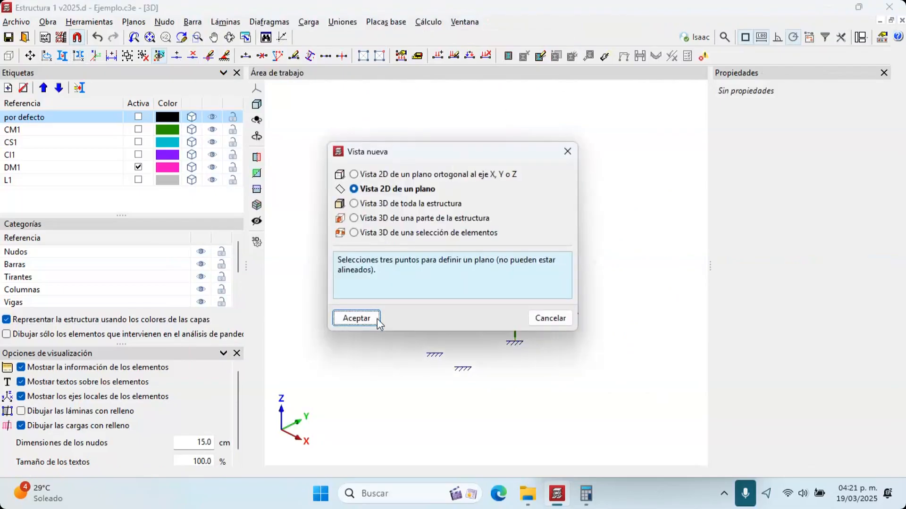
left_click(361, 313)
scroll(496, 283, "up", 3)
left_click(464, 249)
left_click(503, 270)
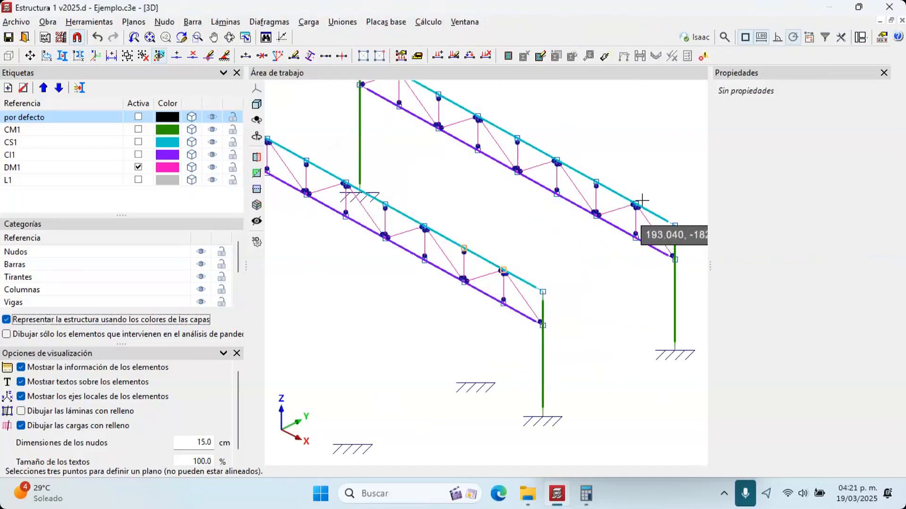
left_click(637, 203)
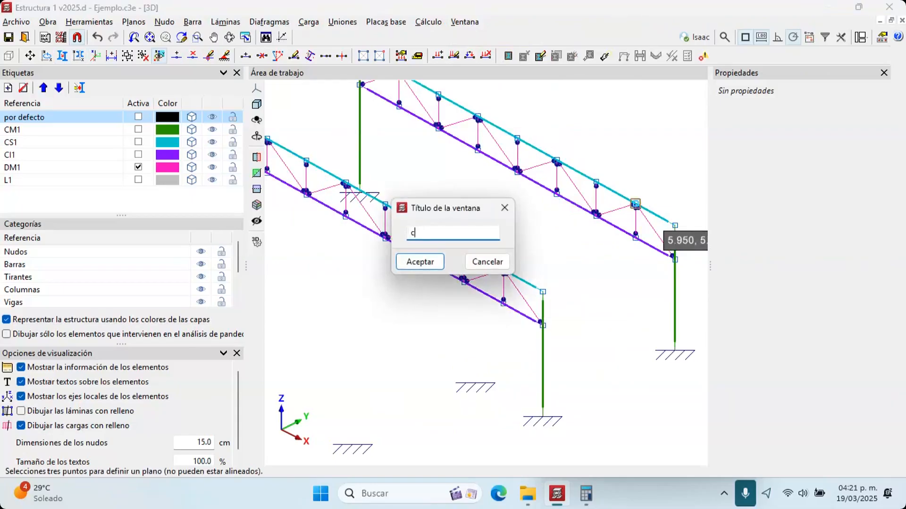
type("Cubierta")
key("Return")
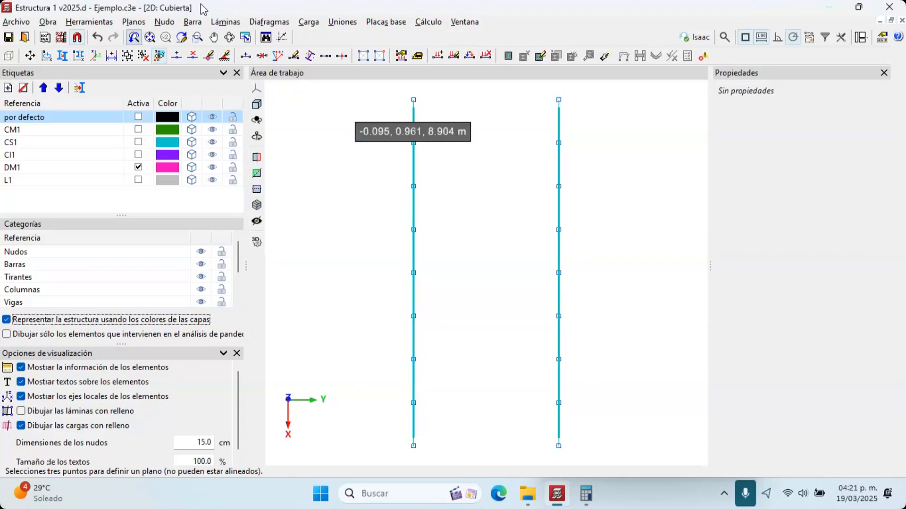
Start a new bar on the active layer L1 with a single cold-formed C profile CF-100x2.0 and a top-centre insertion point
left_click(212, 21)
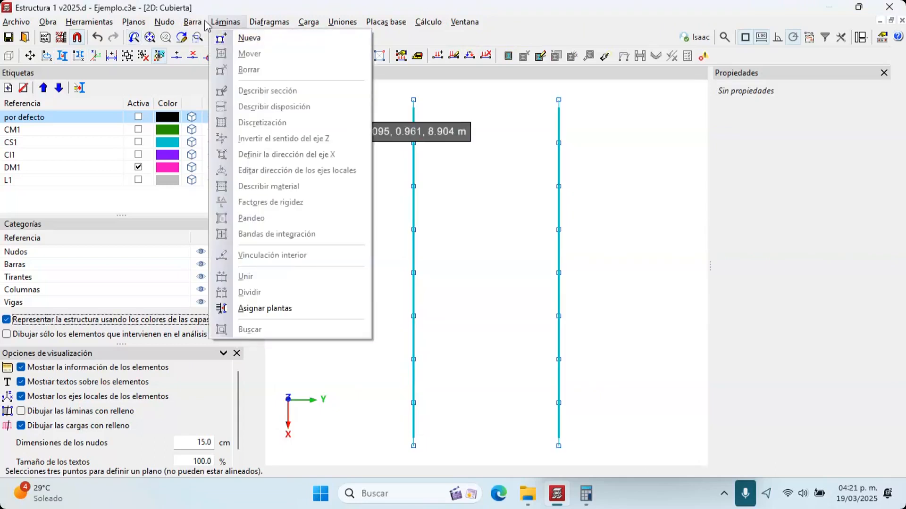
mouse_move(193, 22)
left_click(208, 36)
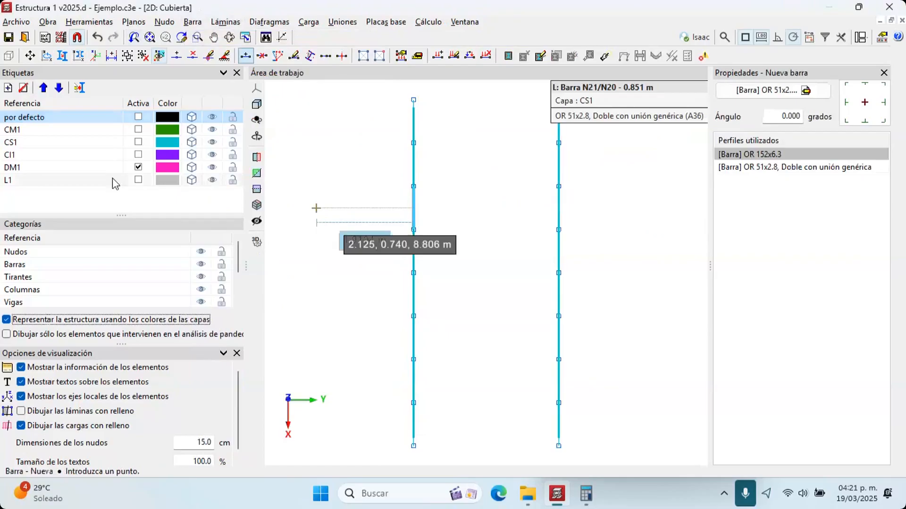
left_click(139, 180)
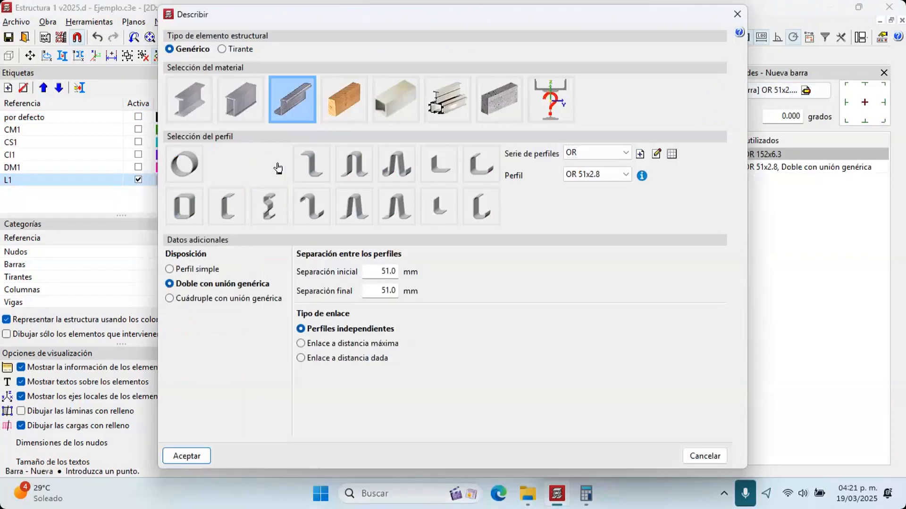
left_click(269, 164)
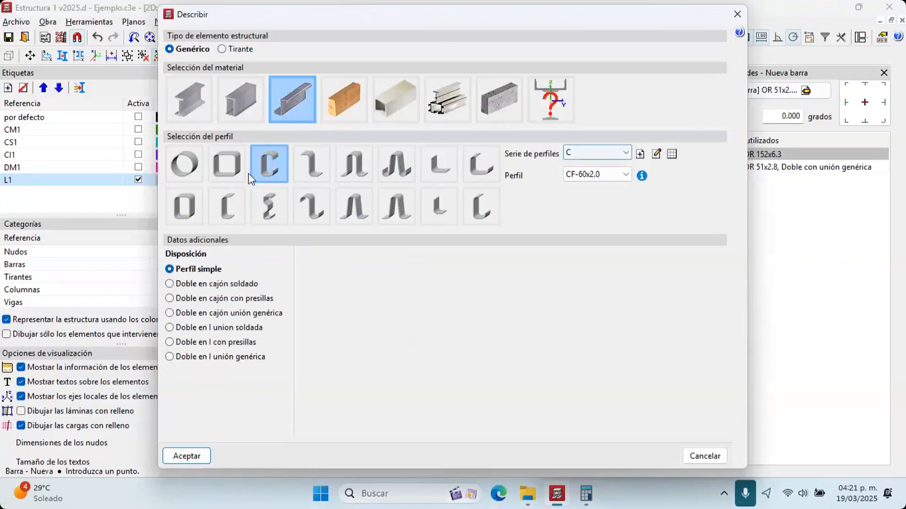
left_click(596, 174)
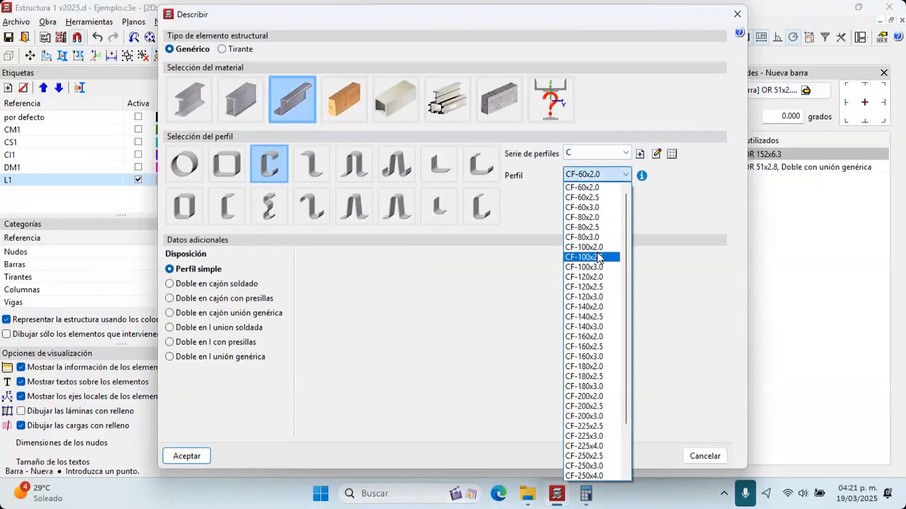
left_click(595, 247)
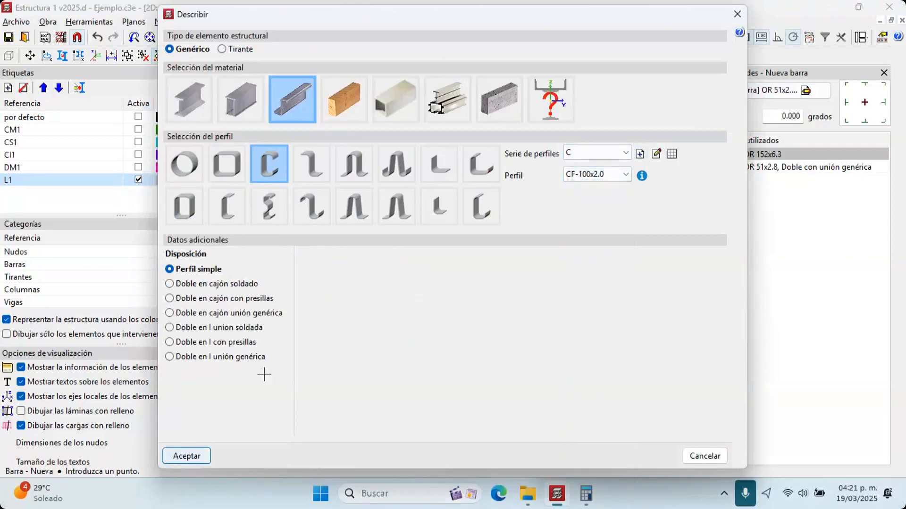
key("Return")
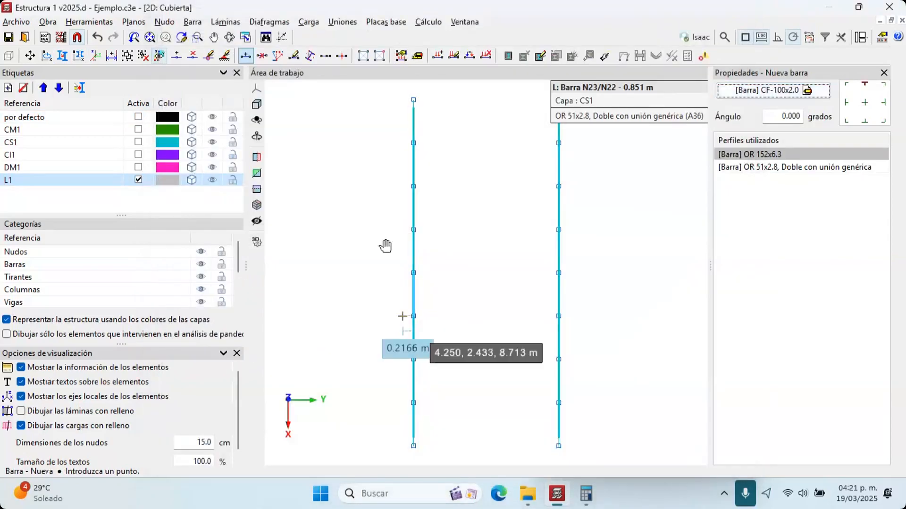
Draw three CF-100x2.0 purlins between the two frames, joining the last three pairs of upper chord nodes at the positive X end
scroll(402, 316, "up", 2)
left_click(382, 391)
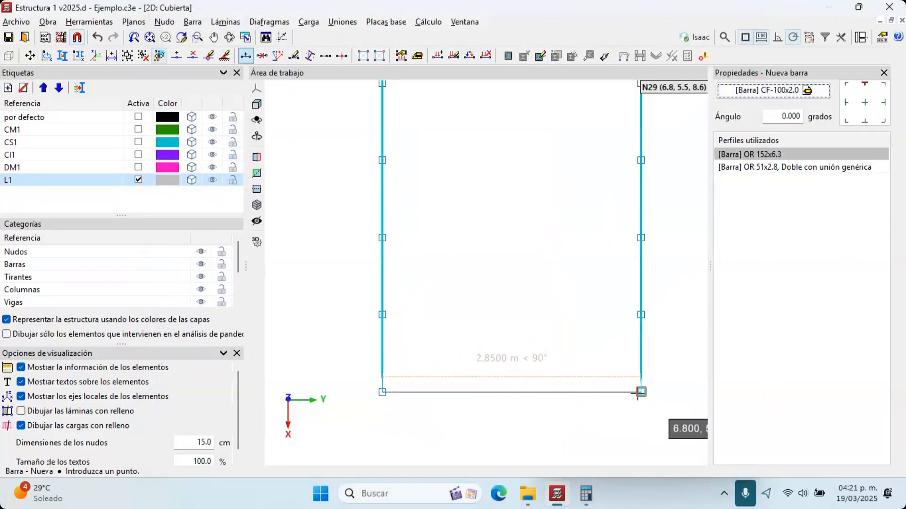
left_click(641, 392)
left_click(382, 315)
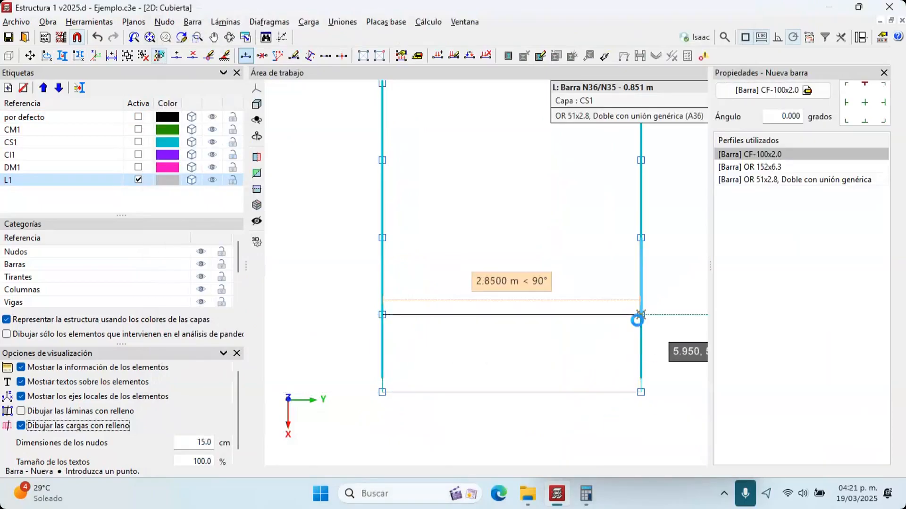
left_click(640, 316)
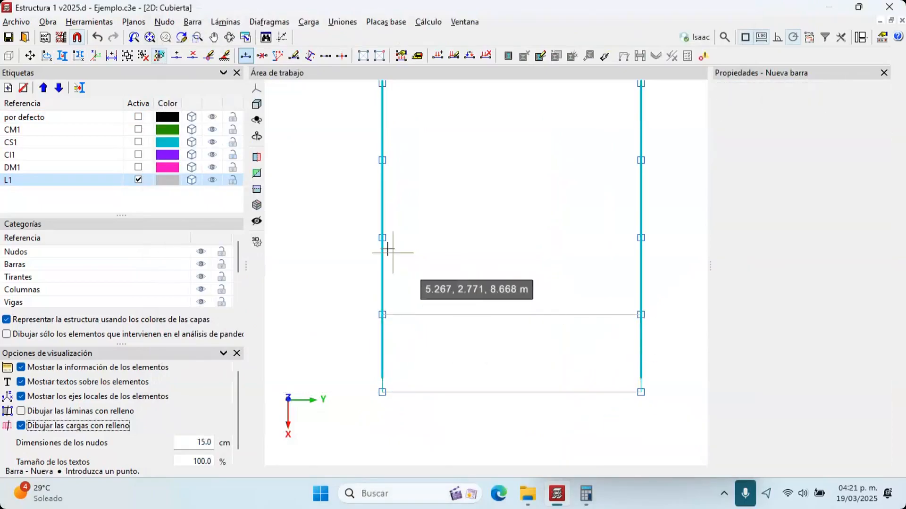
left_click(382, 238)
left_click(640, 238)
Copy the drawn purlins to the remaining upper chord nodes along the roof plane, using a purlin's end node as reference
left_click(62, 56)
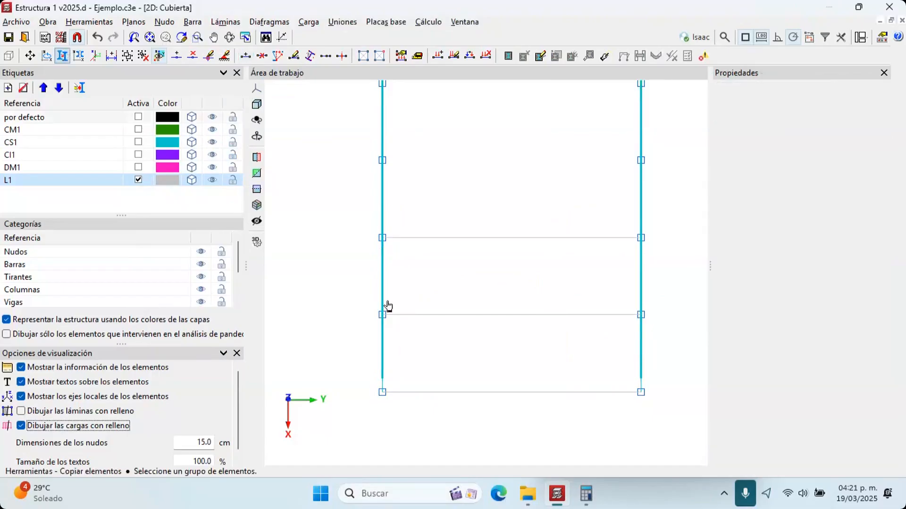
scroll(388, 302, "down", 2)
left_click(411, 310)
left_click(522, 260)
right_click(514, 257)
left_click(552, 360)
left_click(553, 260)
left_click(552, 160)
middle_click_drag(552, 109, 524, 277)
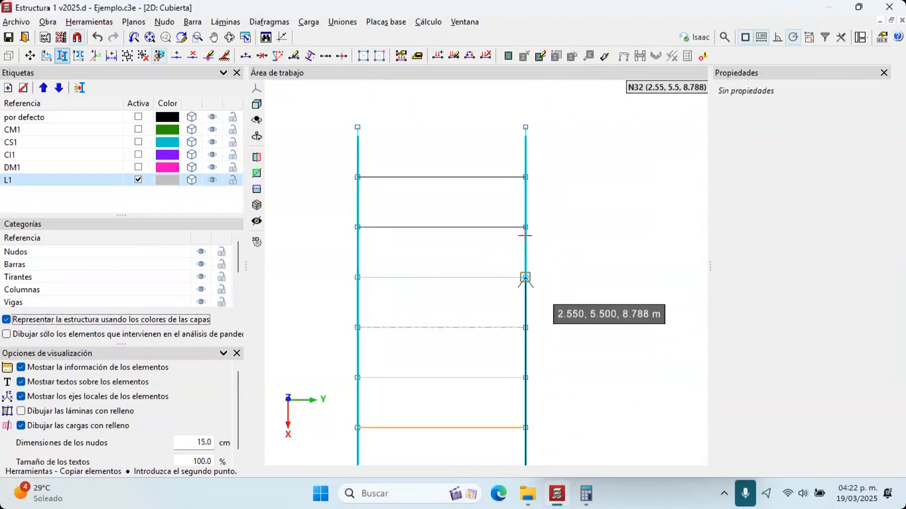
left_click(525, 227)
right_click(526, 227)
Describe the arrangement of all the CF-100x2.0 purlins, calculating their rotation angle relative to the active window's plane
scroll(526, 227, "down", 2)
middle_click_drag(501, 208, 478, 143)
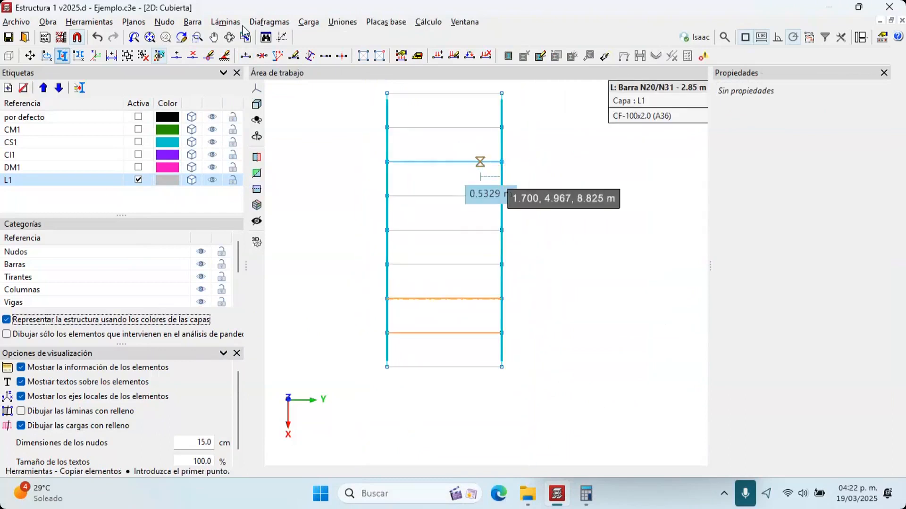
left_click(194, 23)
left_click(222, 89)
left_click(437, 397)
scroll(421, 251, "down", 2)
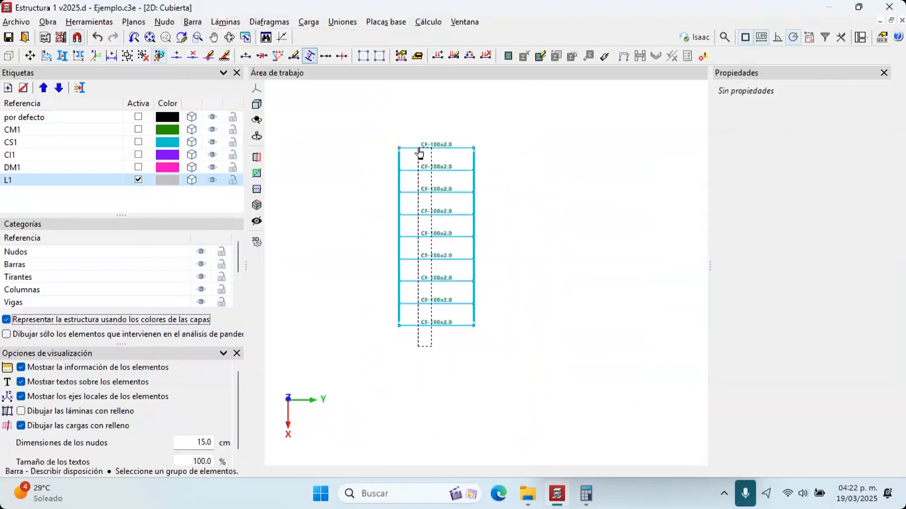
left_click(419, 152)
right_click(426, 214)
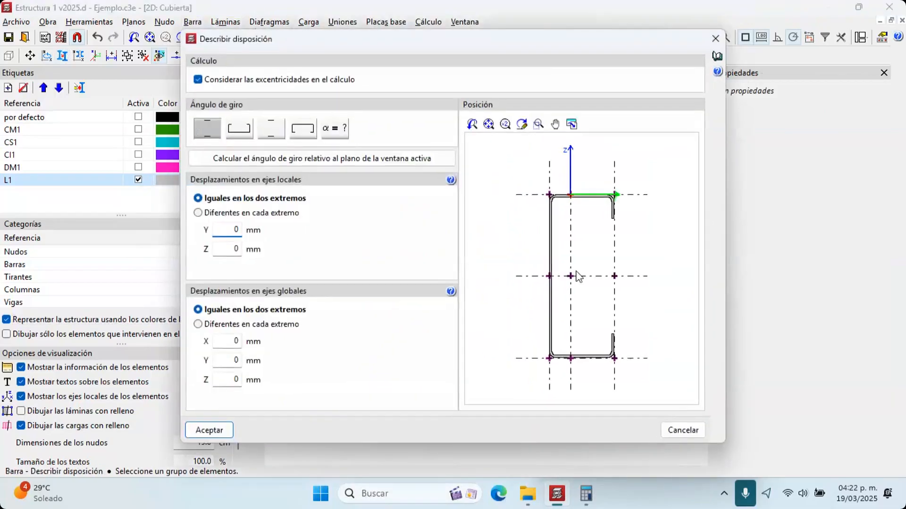
left_click(324, 159)
left_click(202, 429)
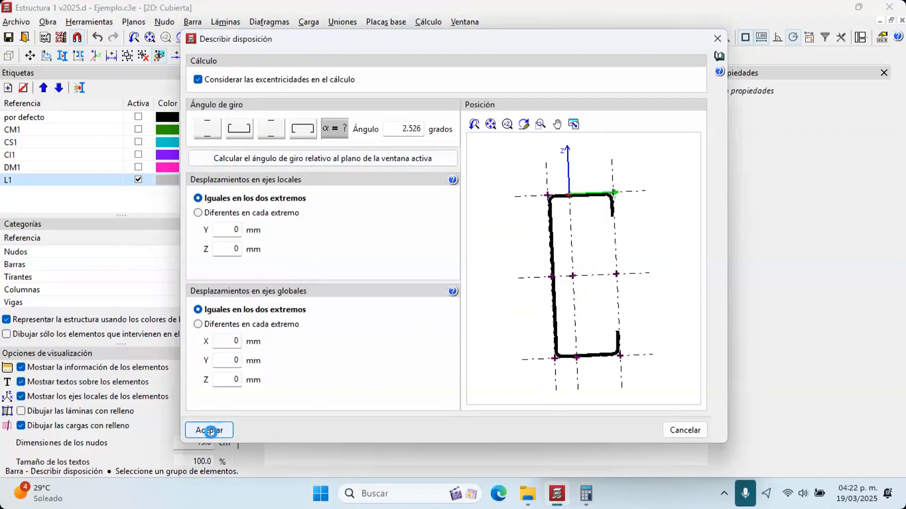
Switch to the 3D view and examine the rendered model's frames and purlins from several distances, closing the model view when finished
left_click(464, 22)
left_click(490, 196)
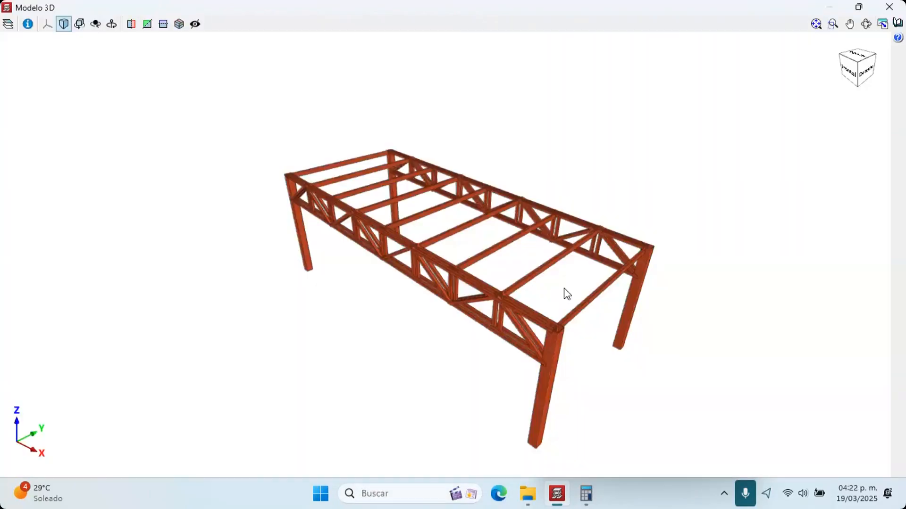
scroll(542, 280, "up", 1)
middle_click_drag(542, 280, 499, 289)
scroll(456, 268, "up", 2)
scroll(460, 275, "up", 2)
scroll(480, 254, "down", 3)
left_click(817, 24)
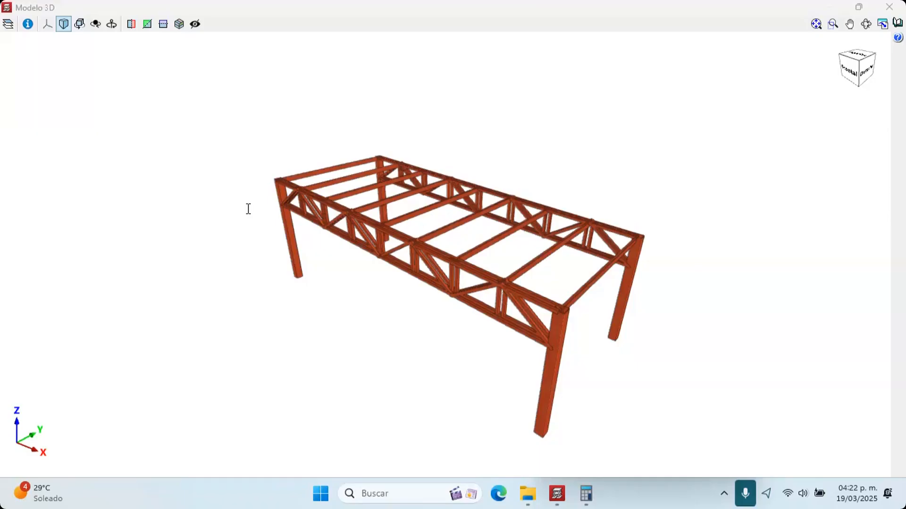
left_click(521, 182)
left_click(888, 6)
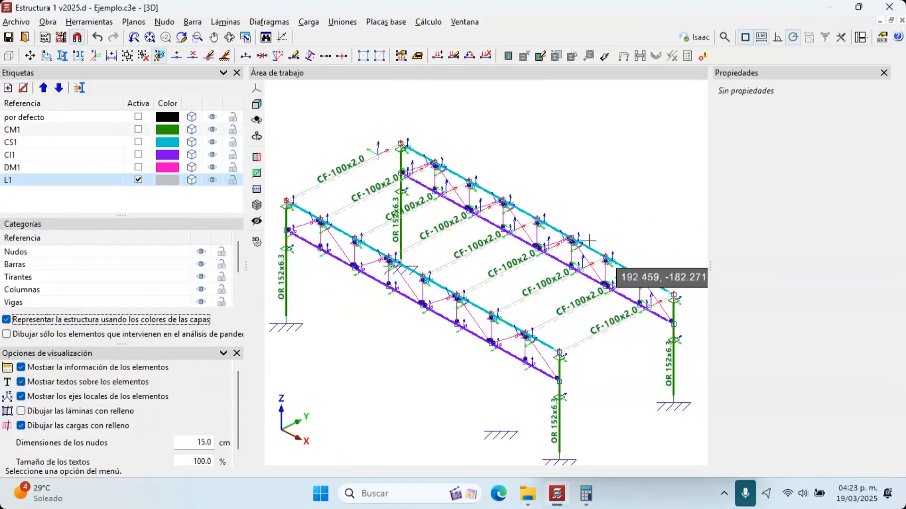
Return to the CYPECAD floor plan and delete the integrated 3D structure's unused connections at columns N, M and I
scroll(592, 211, "down", 3)
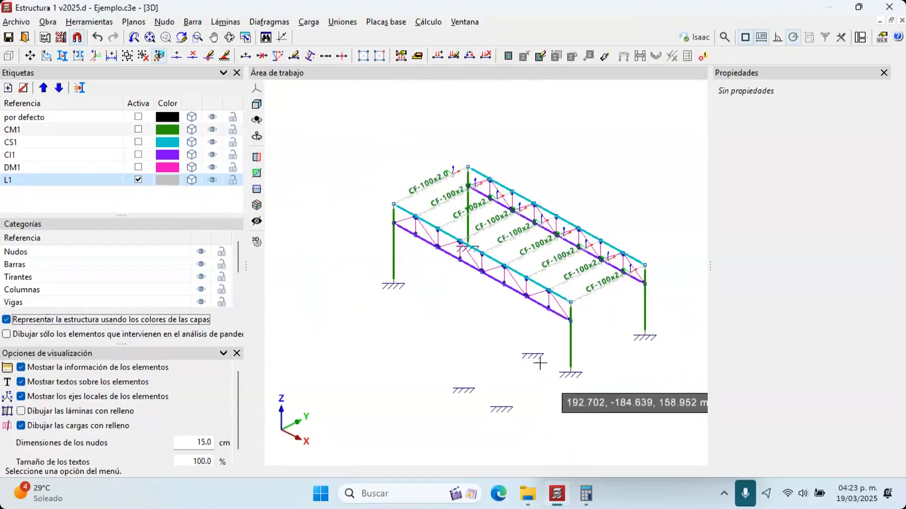
scroll(535, 358, "up", 2)
scroll(521, 361, "up", 2)
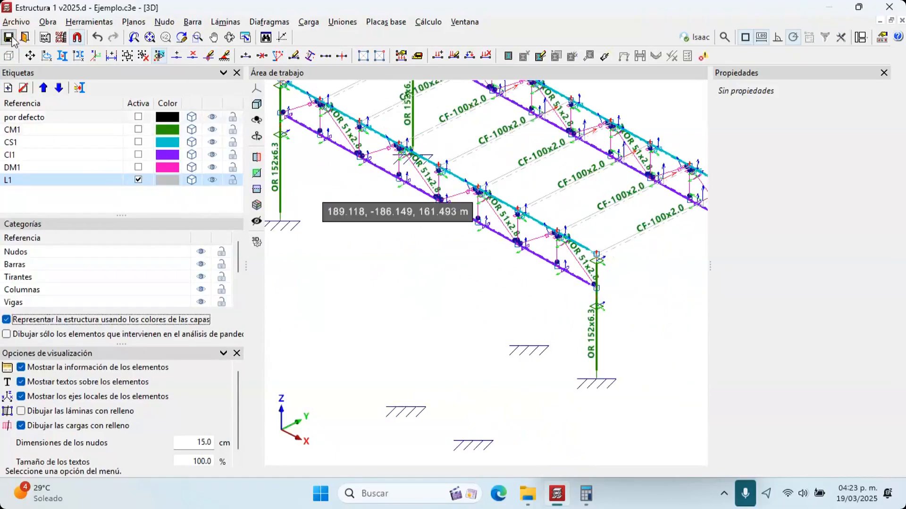
left_click(156, 58)
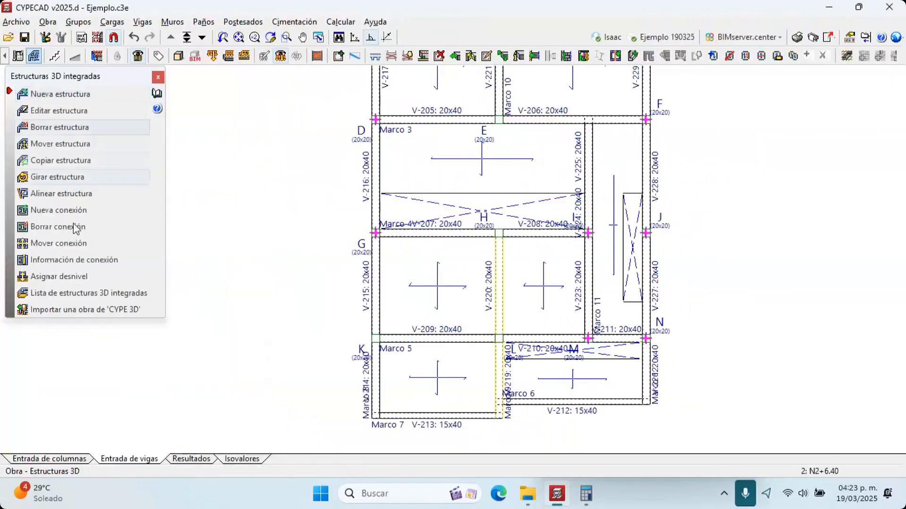
left_click(71, 227)
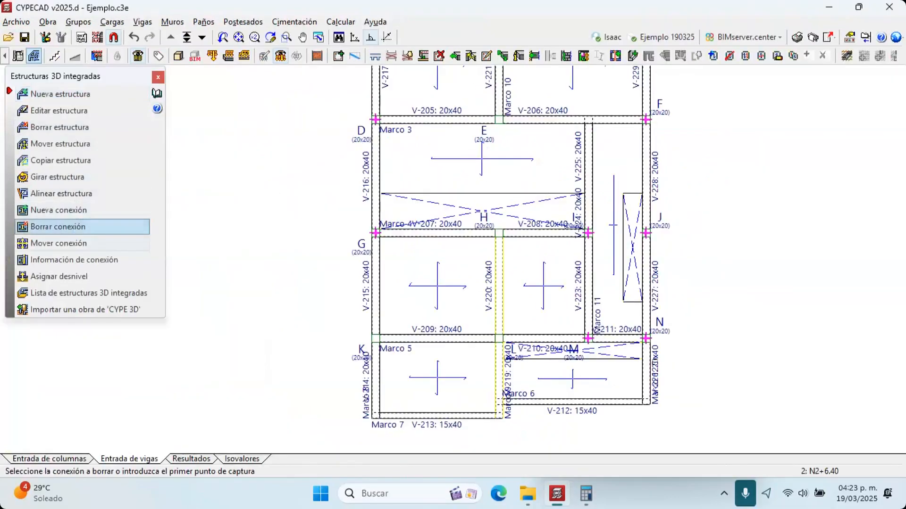
scroll(650, 377, "up", 1)
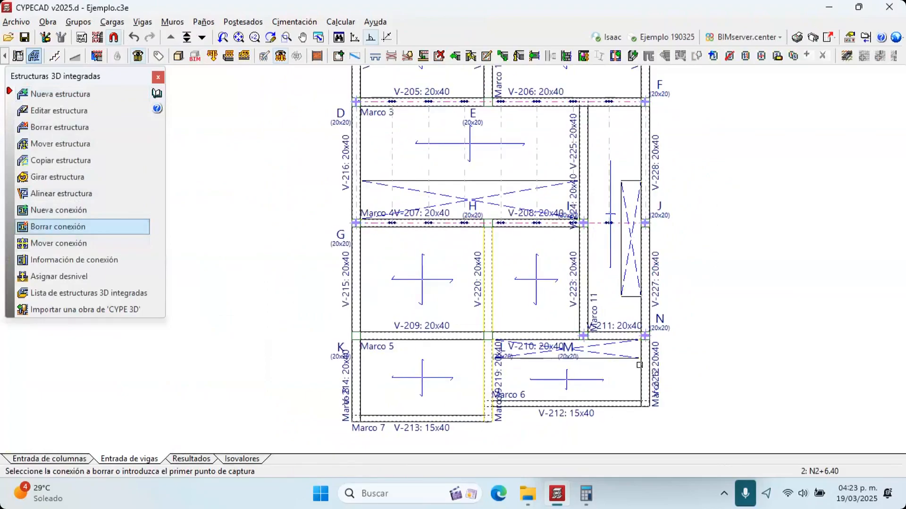
scroll(640, 365, "up", 1)
scroll(640, 363, "up", 1)
left_click(660, 340)
left_click(552, 301)
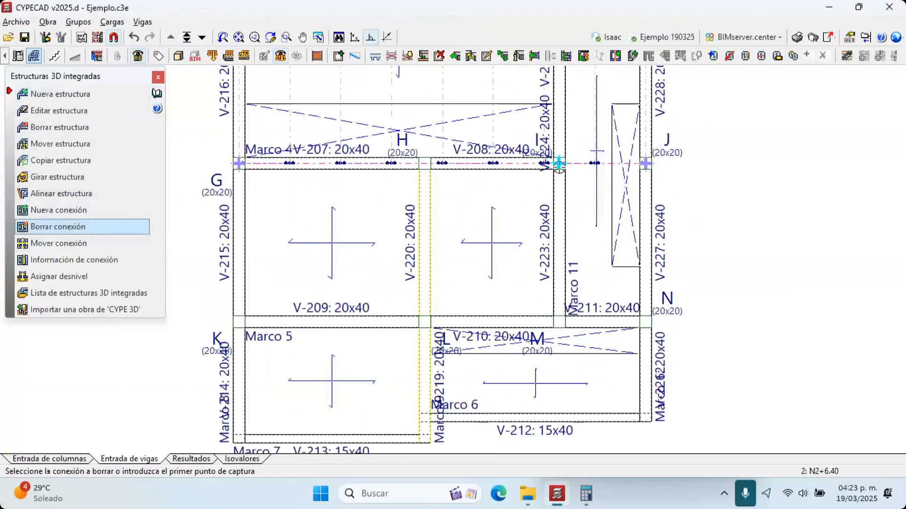
left_click(560, 163)
right_click(559, 163)
Reopen the integrated structure for editing and delete the three loose nodes outside the frames
left_click(104, 104)
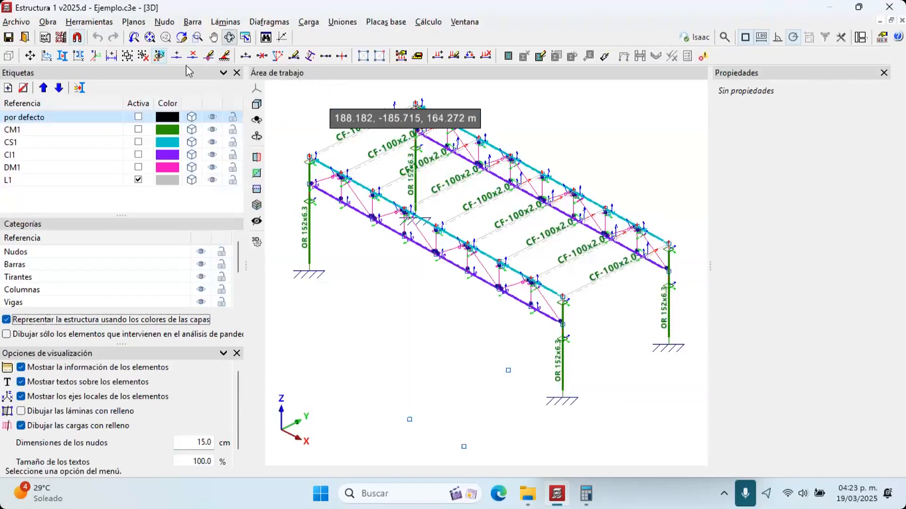
left_click(192, 56)
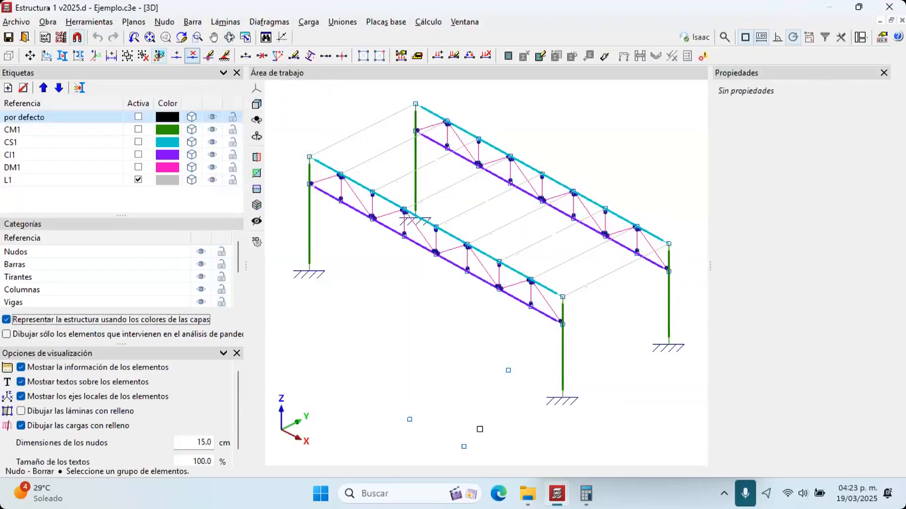
scroll(479, 429, "down", 2)
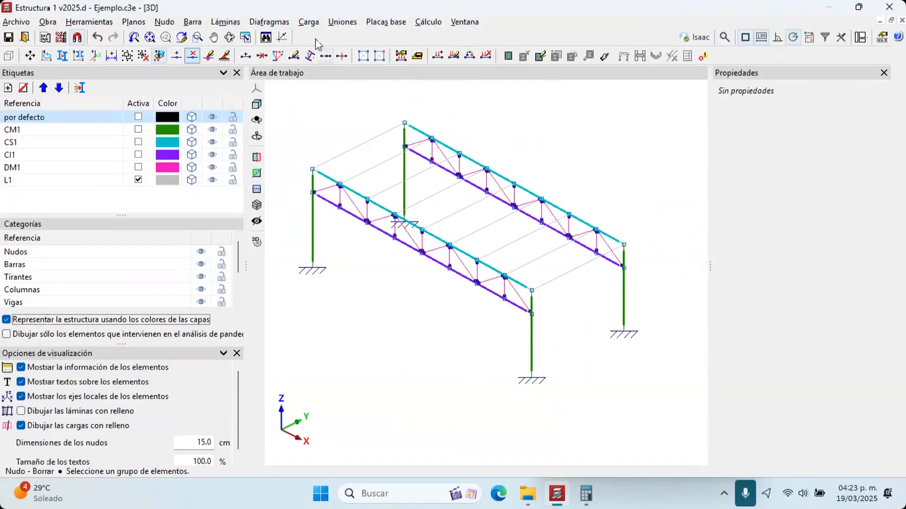
Create a load panel through the four roof corner nodes, with its surface loads distributed parallel to the trusses
left_click(309, 22)
left_click(368, 299)
left_click(312, 169)
left_click(532, 290)
scroll(607, 249, "up", 1)
left_click(626, 243)
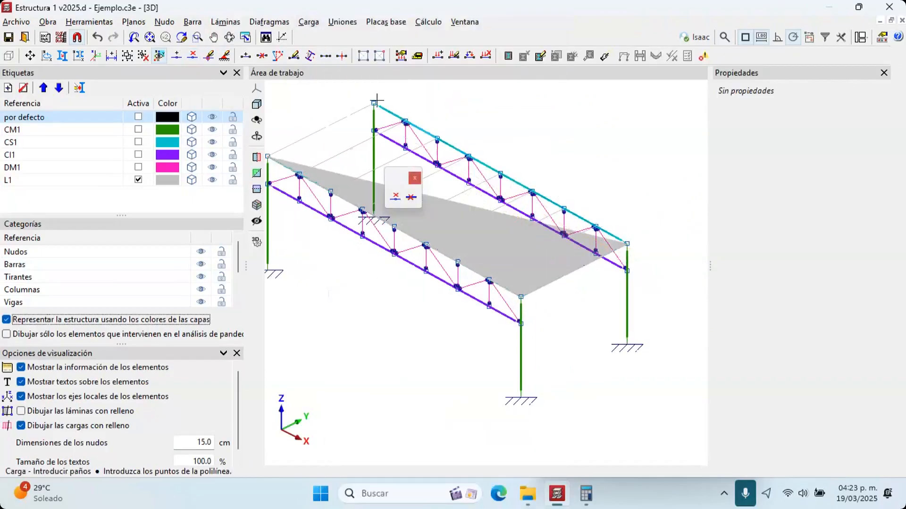
left_click(373, 104)
right_click(443, 116)
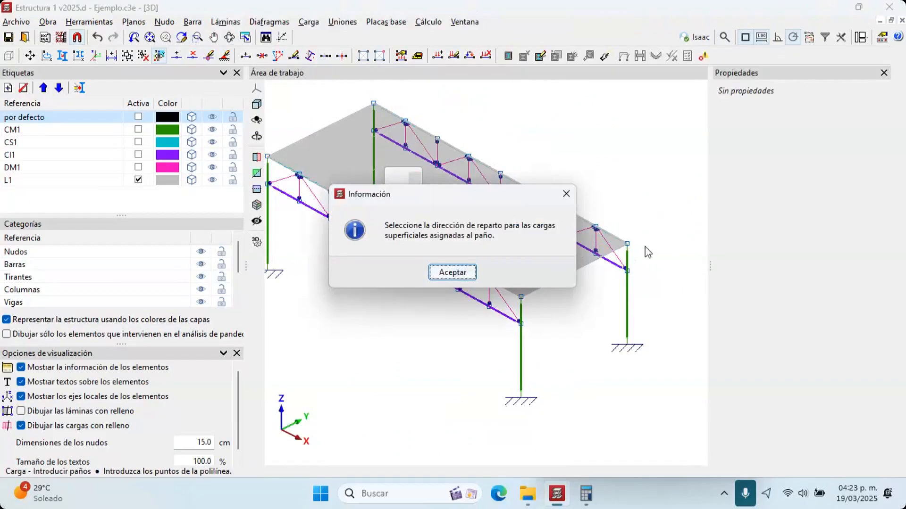
left_click(455, 272)
left_click(643, 253)
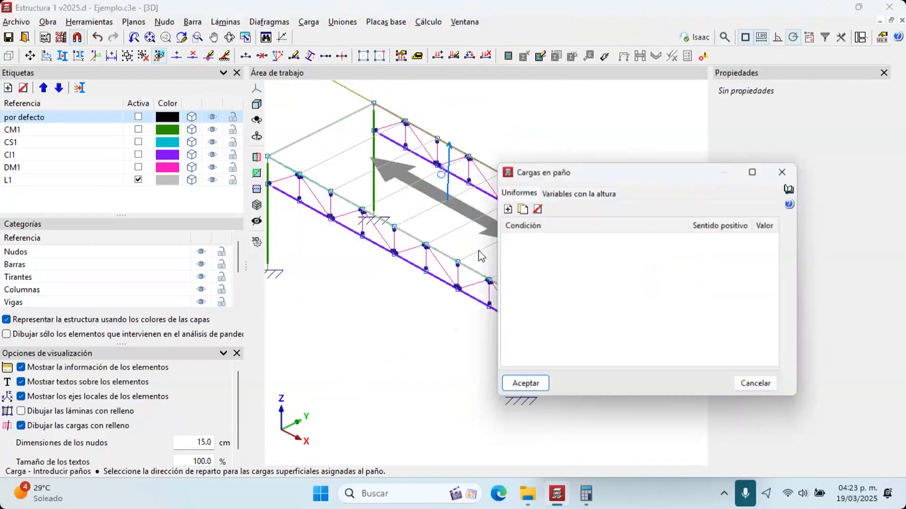
Add two uniform vertical downward load rows to the roof panel and set the first Peso propio value to 0.01
left_click(505, 208)
left_click(505, 208)
left_click(505, 208)
left_click(529, 238)
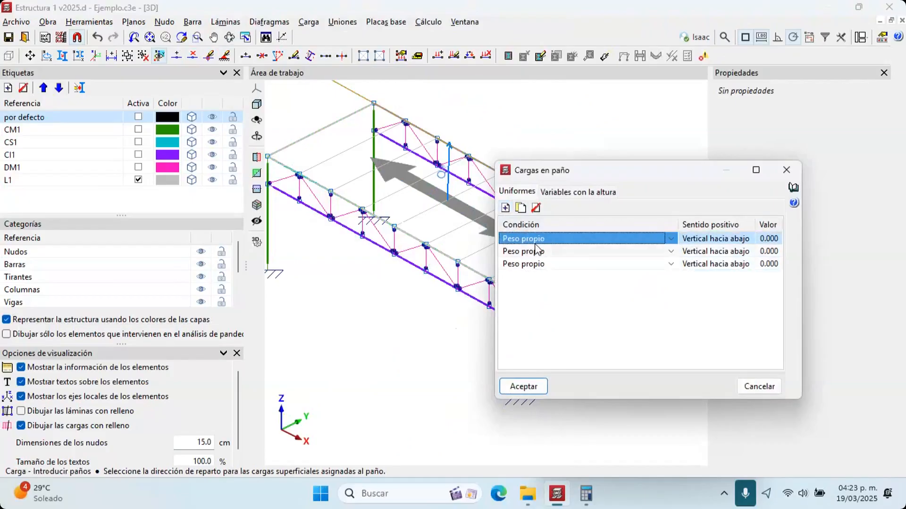
left_click(536, 207)
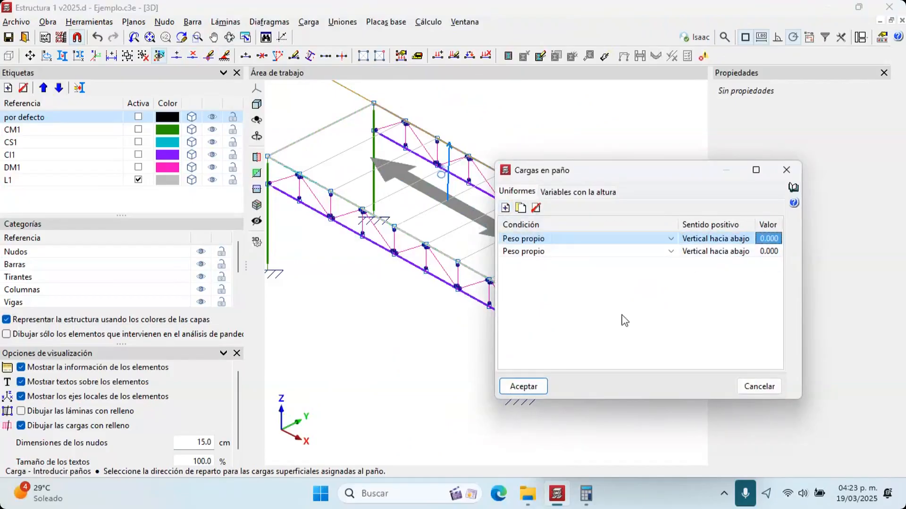
type("0.01")
key("Return")
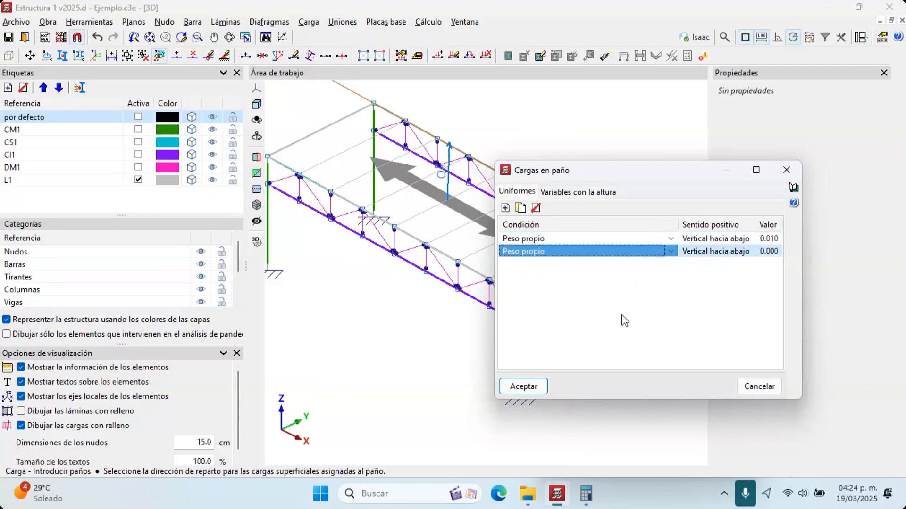
Change the second roof panel load to Carga viva with a value of 0.04
left_click(670, 252)
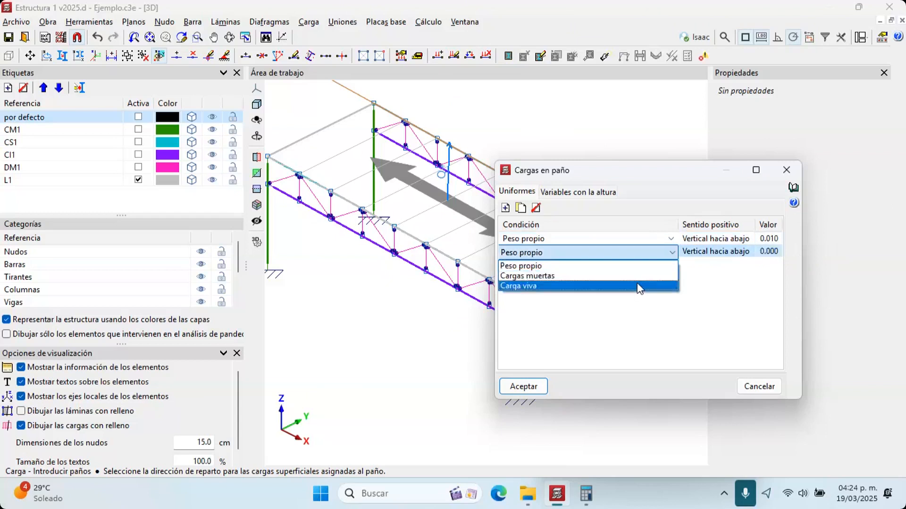
left_click(632, 286)
key("Tab")
key("Tab")
type("0.04")
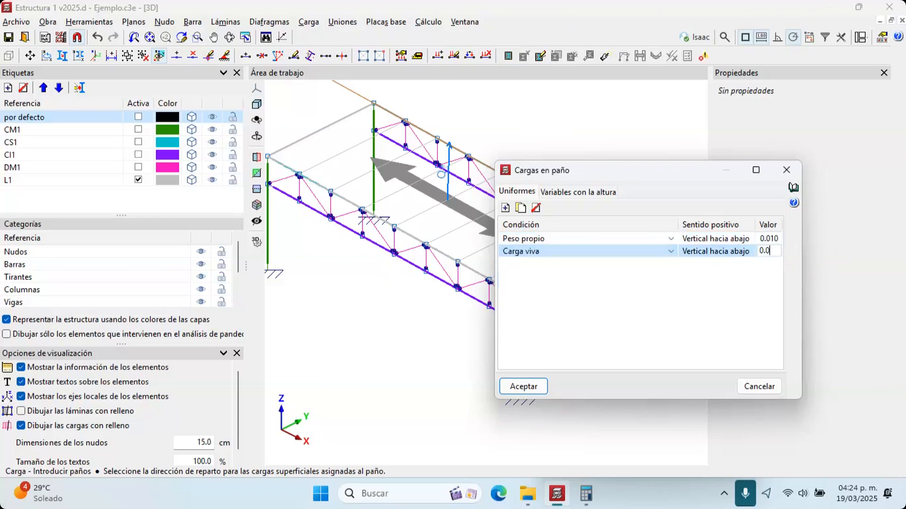
key("Tab")
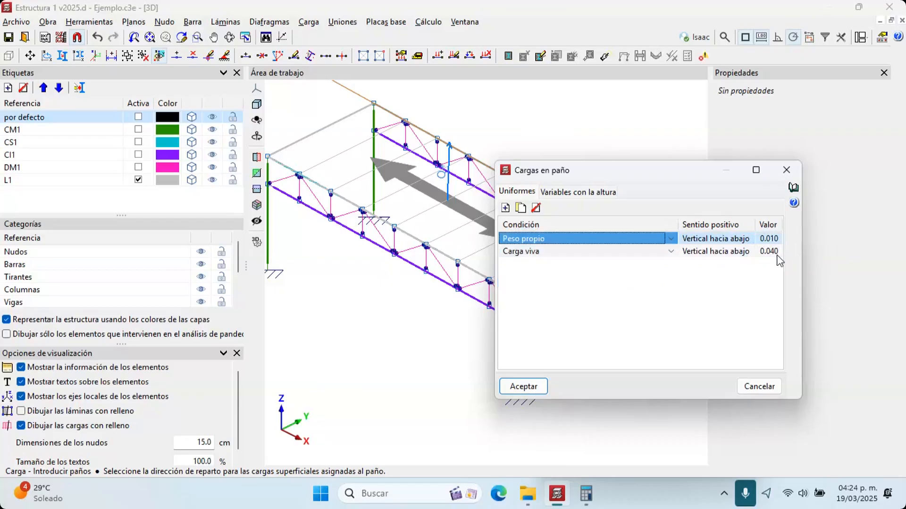
Add a uniform Cargas muertas load of 0.15 to the roof panel and accept the panel loads
left_click(506, 207)
left_click(525, 265)
left_click(533, 289)
left_click(771, 264)
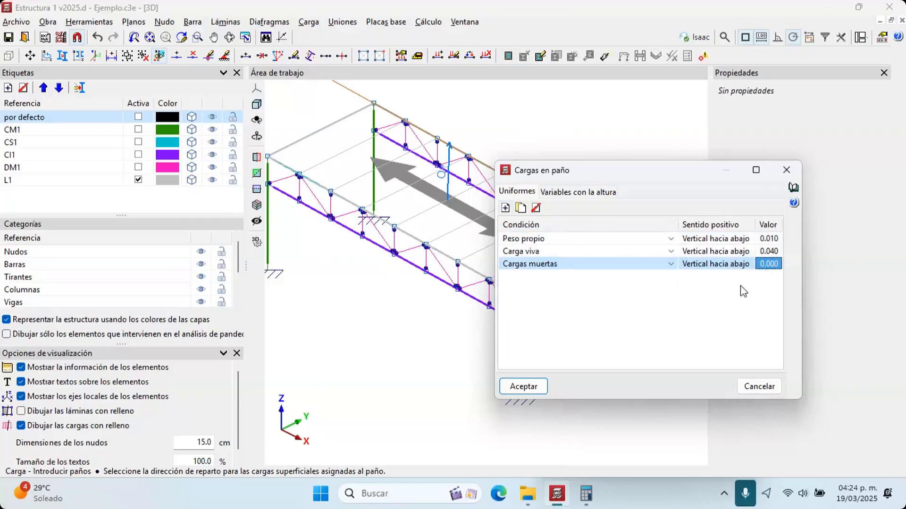
type("0.15")
key("Tab")
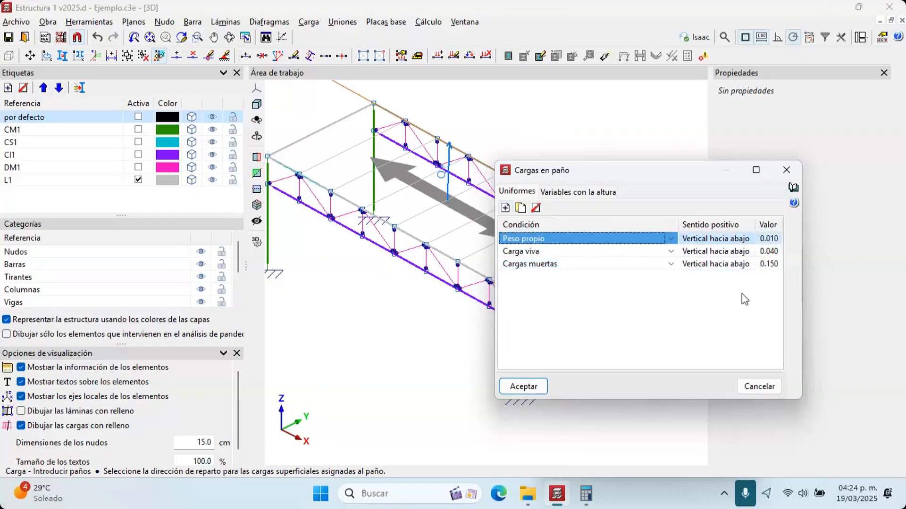
left_click(532, 389)
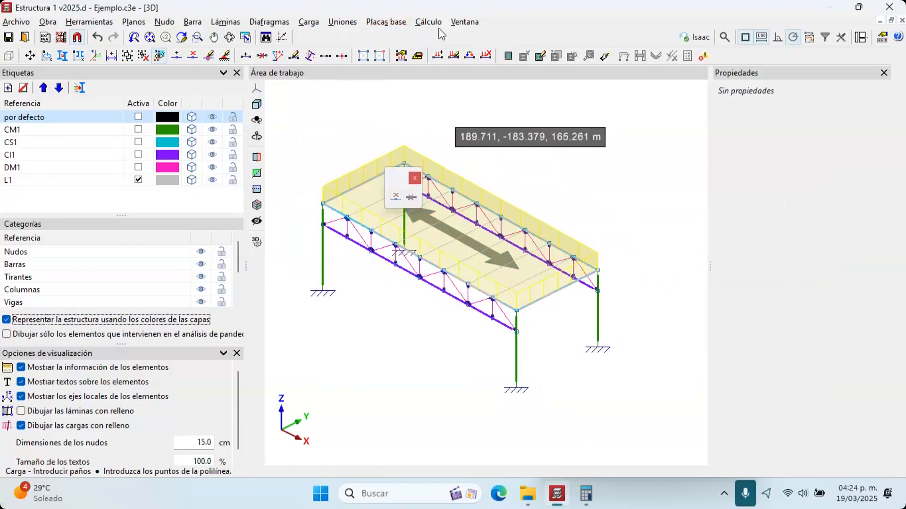
Try to calculate the isolated 3D structure
left_click(428, 22)
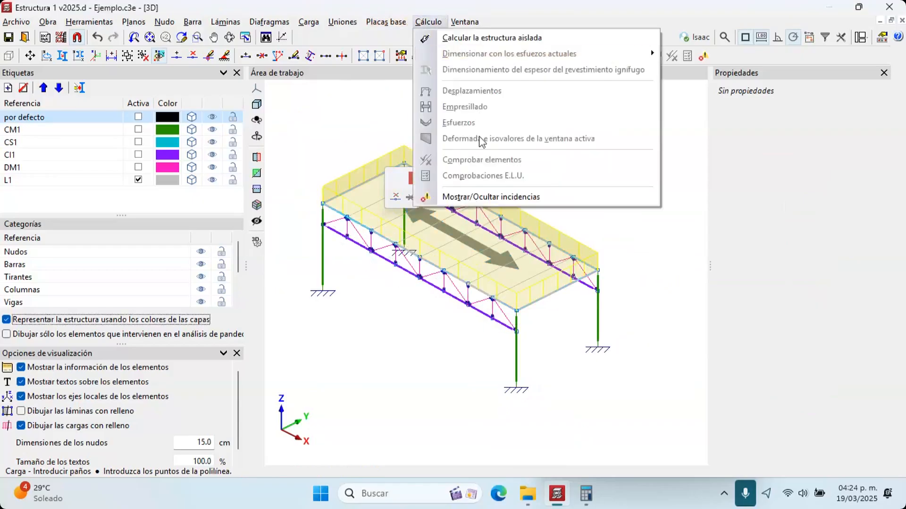
left_click(471, 38)
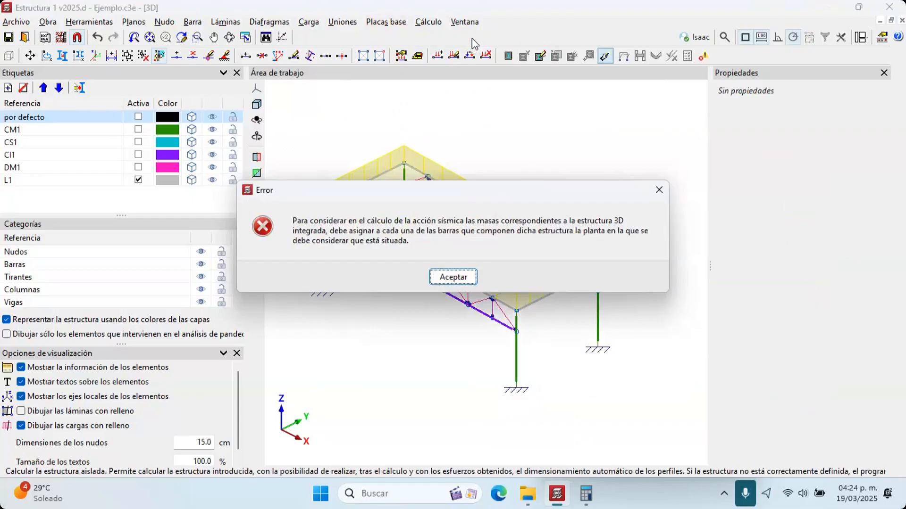
key("Return")
Assign floors automatically to all bars of the 3D structure
left_click(193, 22)
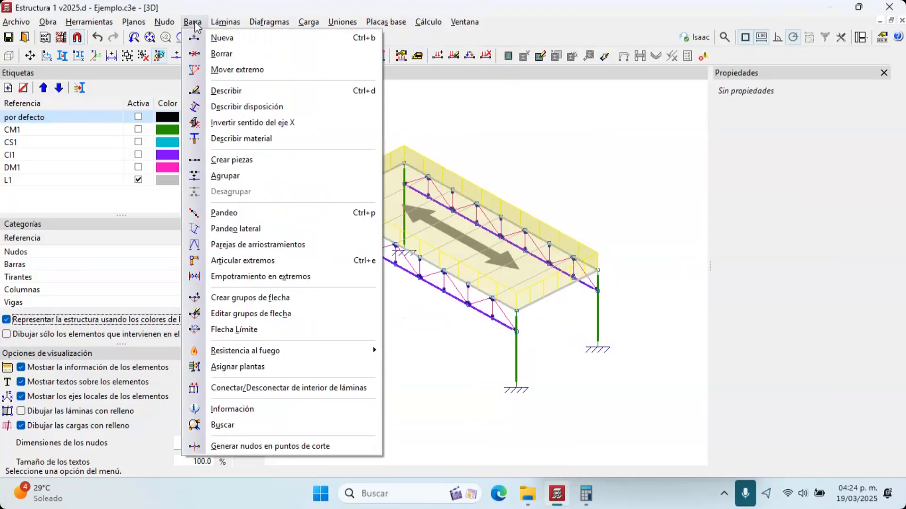
mouse_move(218, 26)
left_click(240, 367)
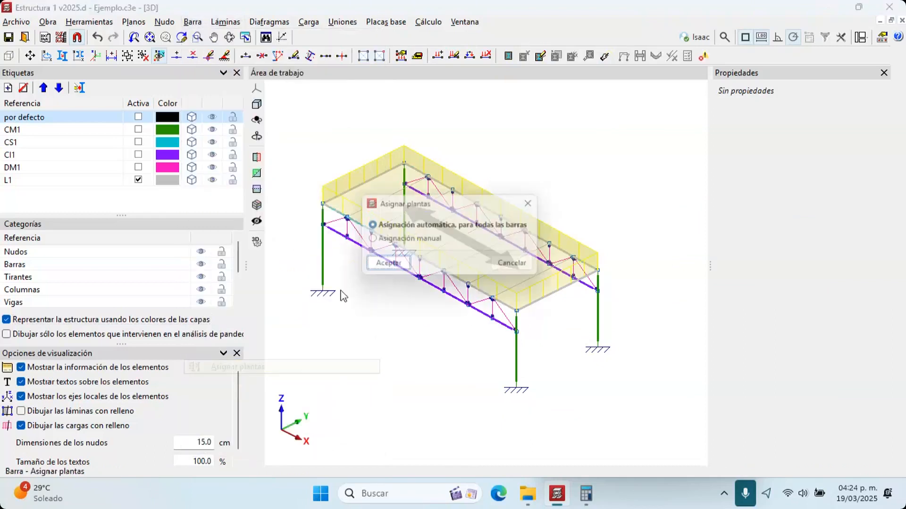
left_click(387, 266)
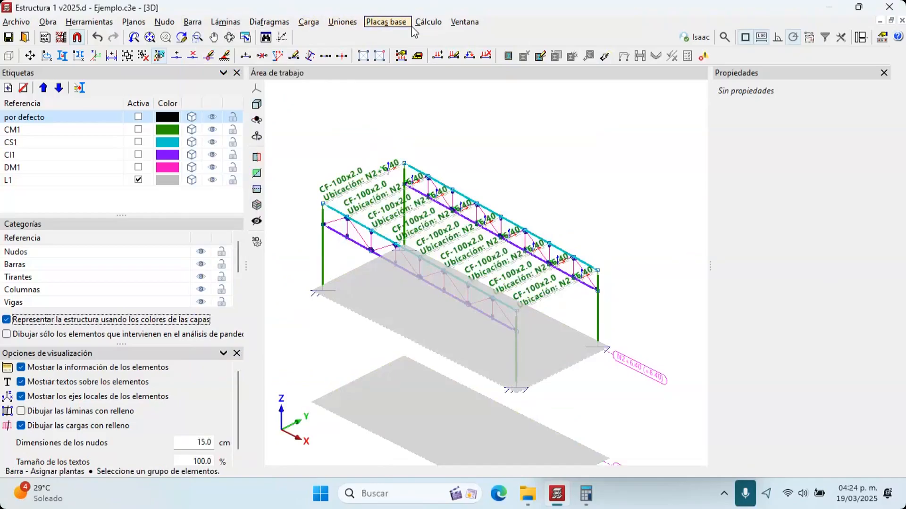
Calculate the isolated structure with its floors assigned and close the final calculation report
left_click(428, 22)
left_click(433, 40)
key("Return")
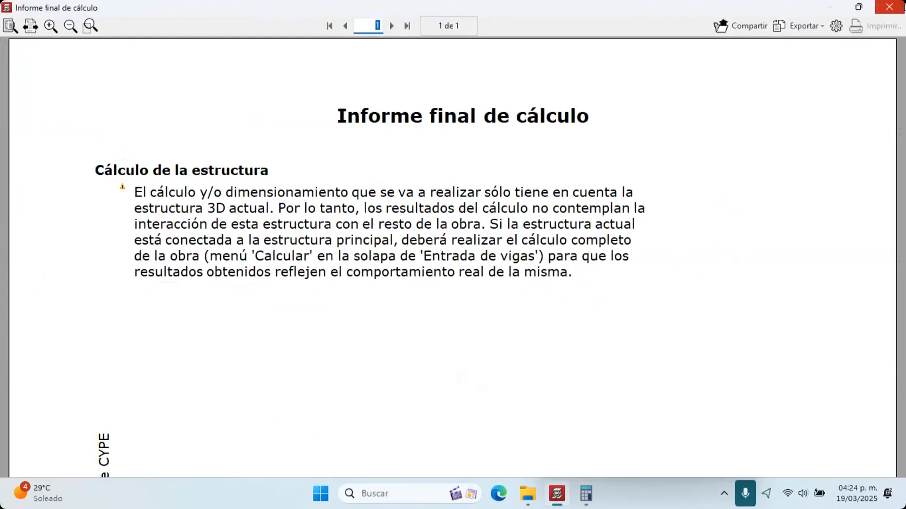
left_click(899, 6)
Run the element check and change the section of the column at the low-X end of the front truss to OR 102x4.8
left_click(428, 22)
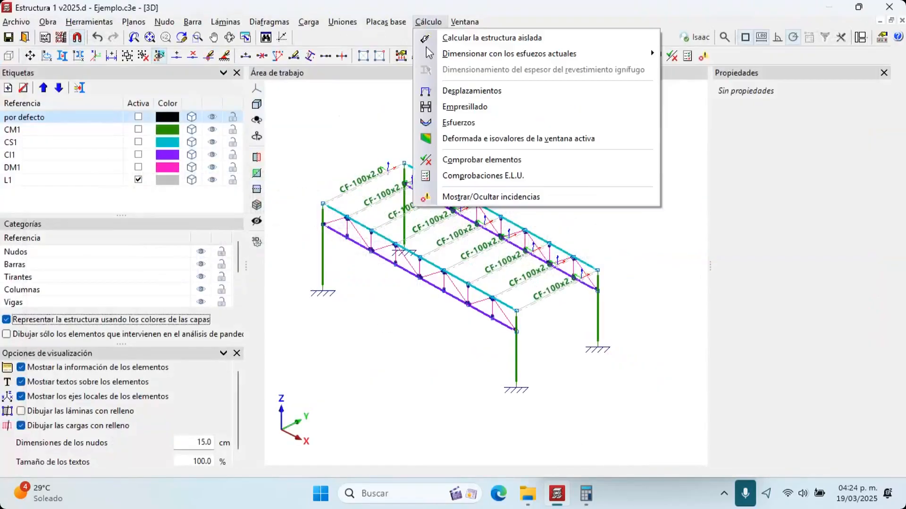
left_click(481, 159)
left_click(433, 312)
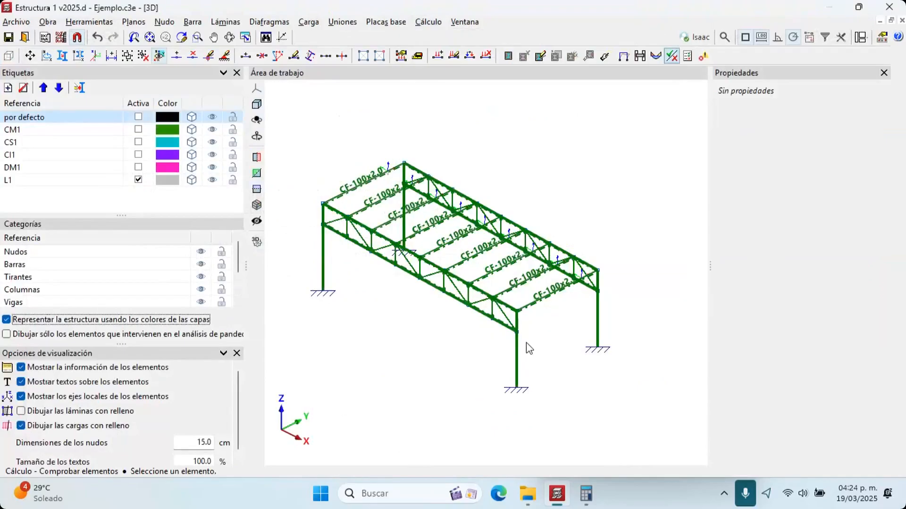
scroll(525, 343, "up", 2)
mouse_move(507, 331)
scroll(508, 346, "up", 2)
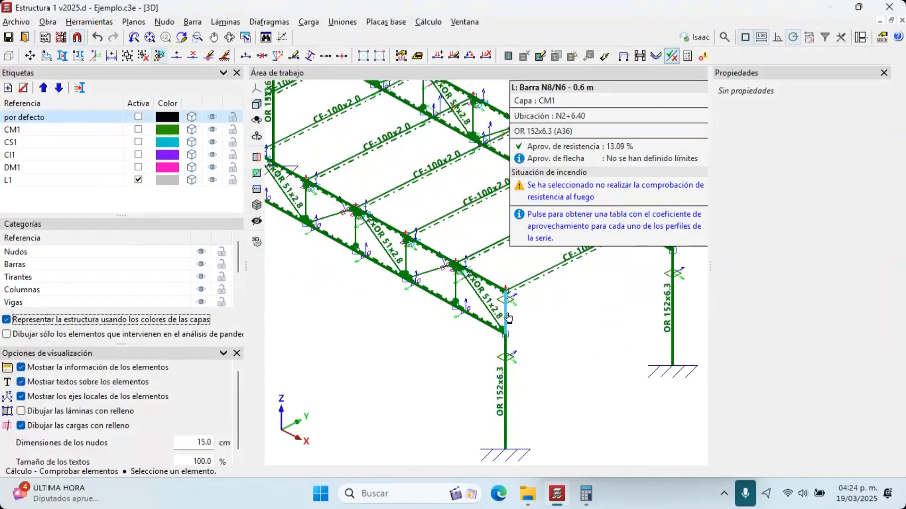
scroll(508, 346, "down", 3)
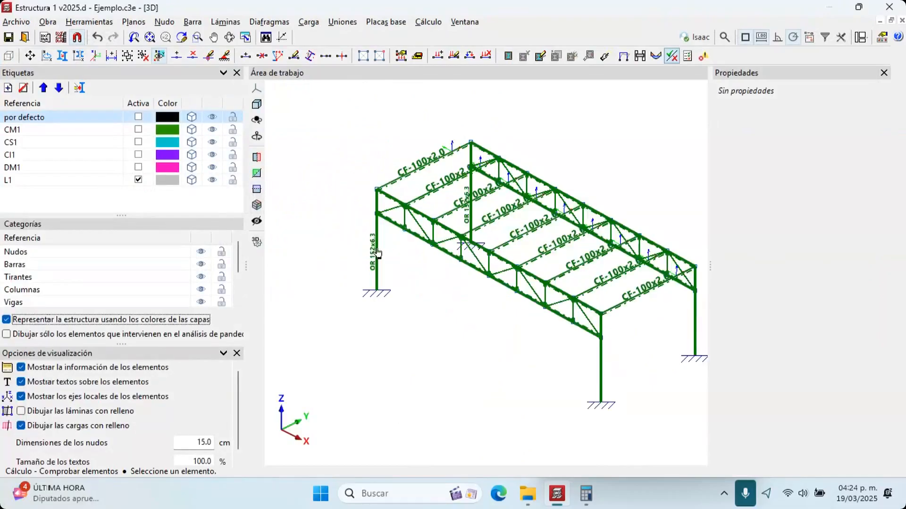
left_click(376, 222)
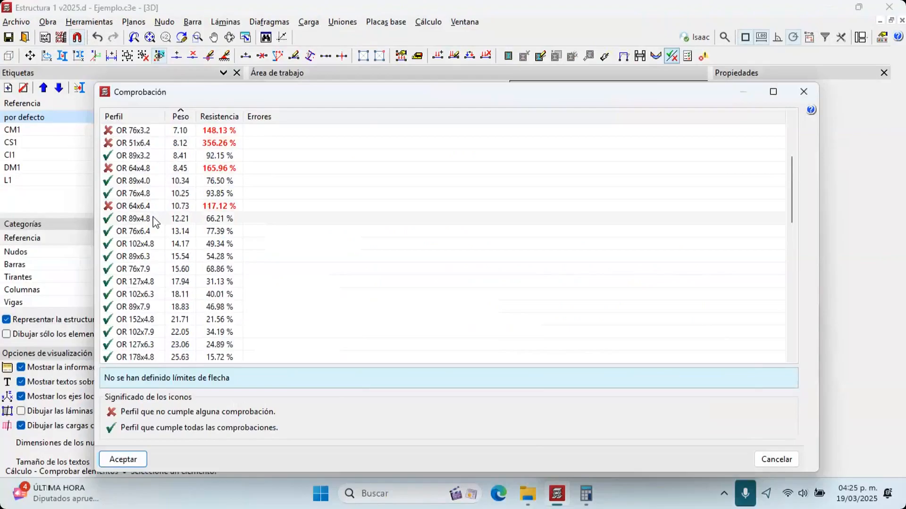
left_click(185, 332)
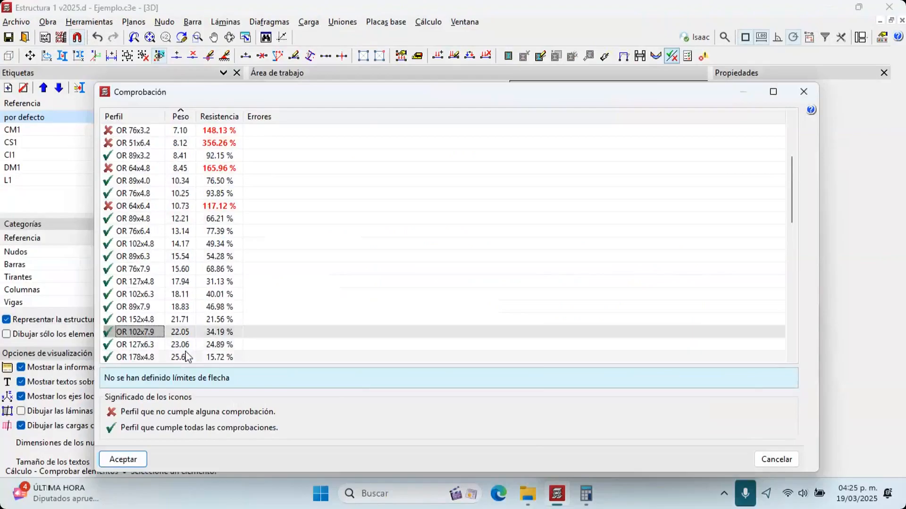
left_click(150, 296)
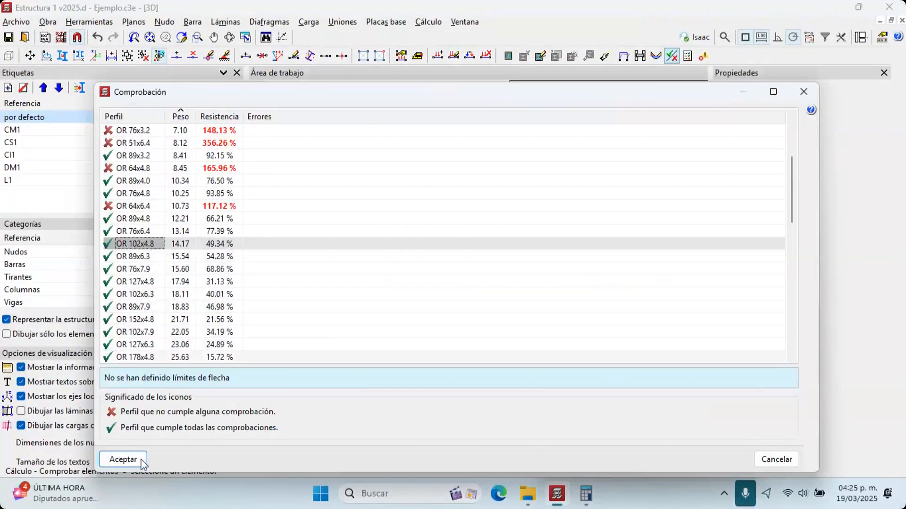
left_click(123, 460)
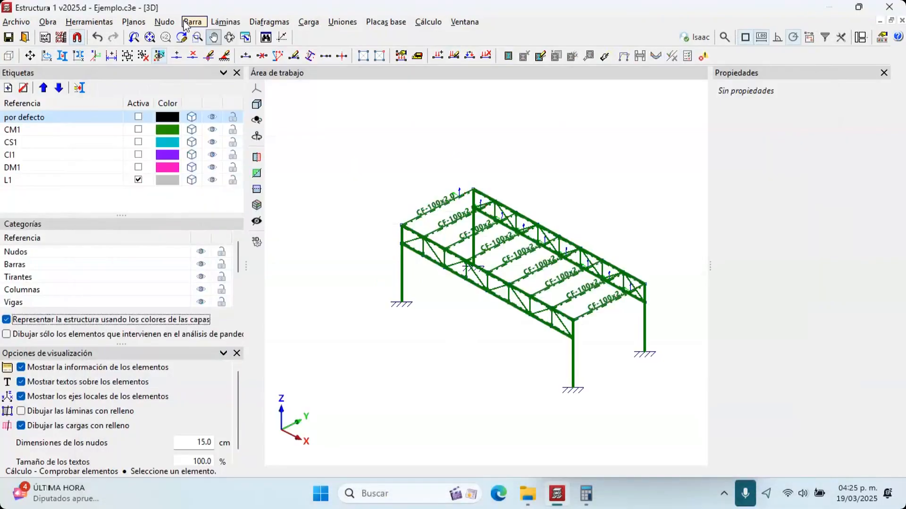
Group the four truss columns so that they share one section
left_click(193, 22)
left_click(241, 178)
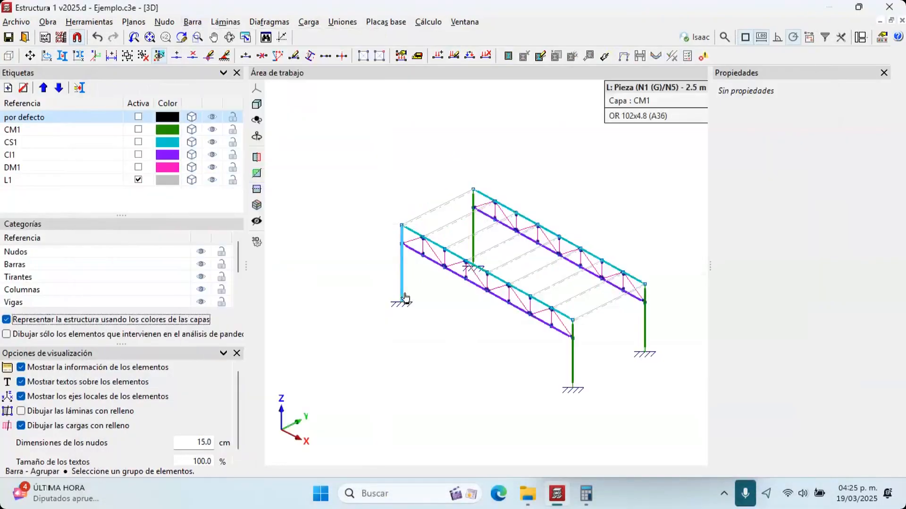
scroll(447, 209, "up", 3)
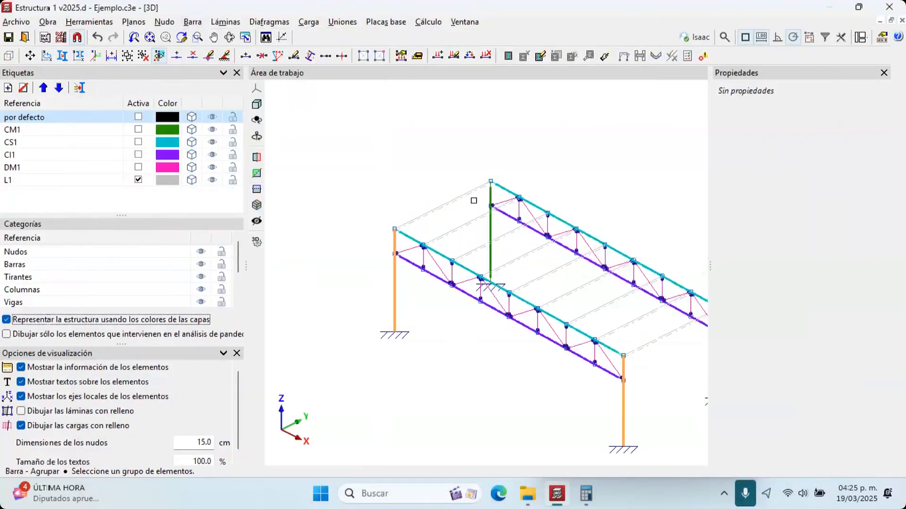
left_click(503, 198)
left_click(495, 269)
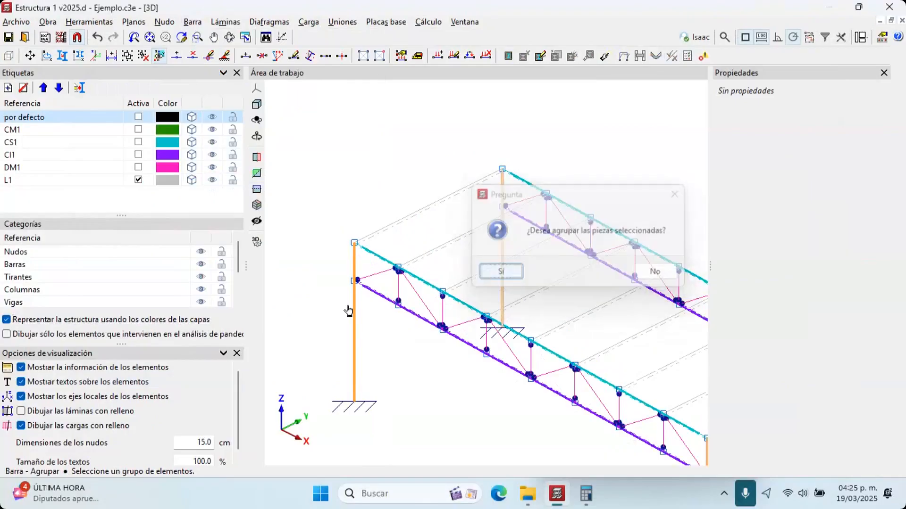
scroll(358, 330, "up", 3)
Review the grouped columns' section labels, recalculate the isolated structure and close the final report
left_click(293, 56)
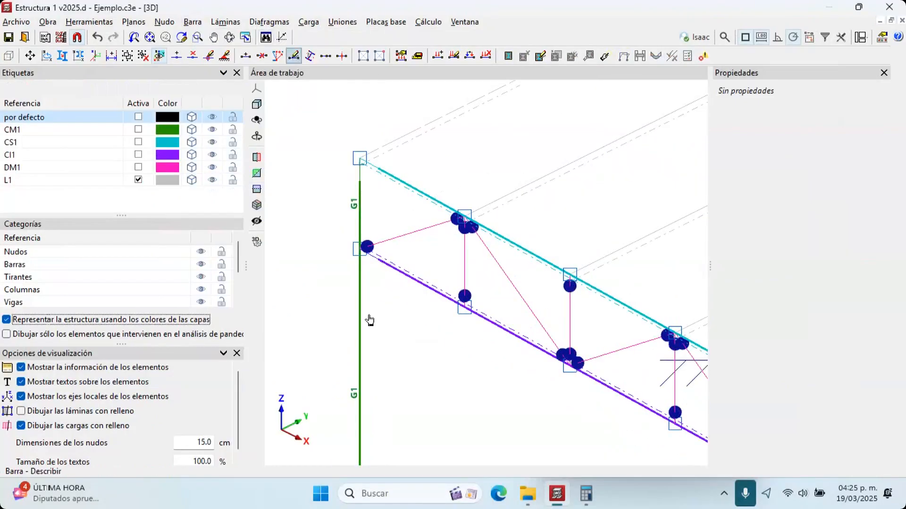
scroll(363, 311, "down", 2)
middle_click_drag(367, 380, 353, 332)
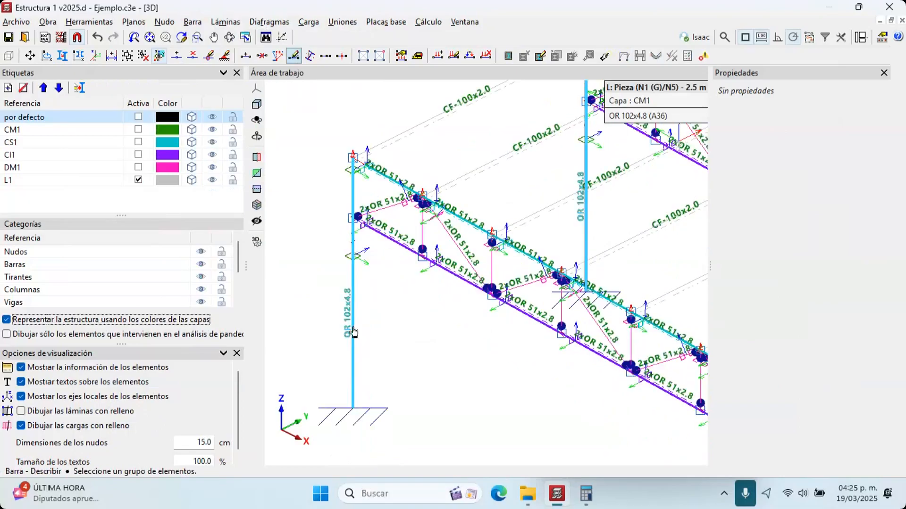
scroll(490, 175, "down", 2)
scroll(403, 98, "down", 1)
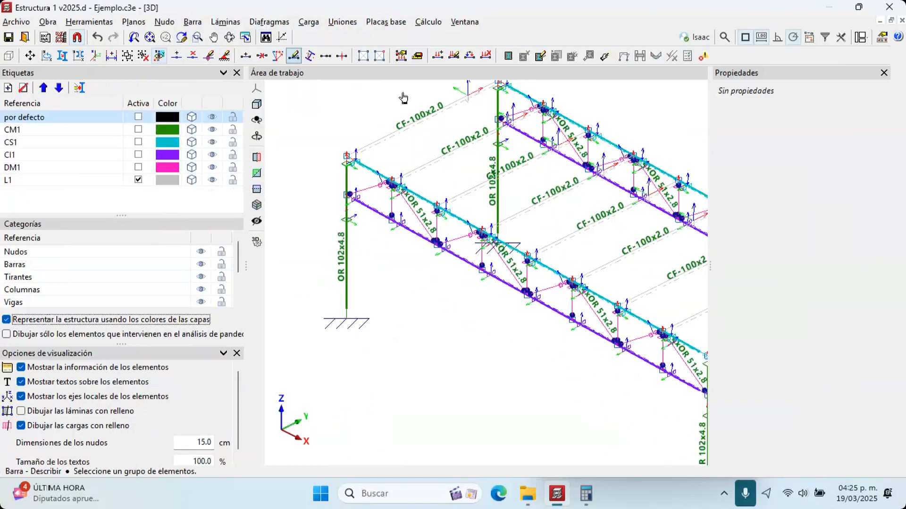
middle_click_drag(403, 97, 346, 88)
left_click(426, 23)
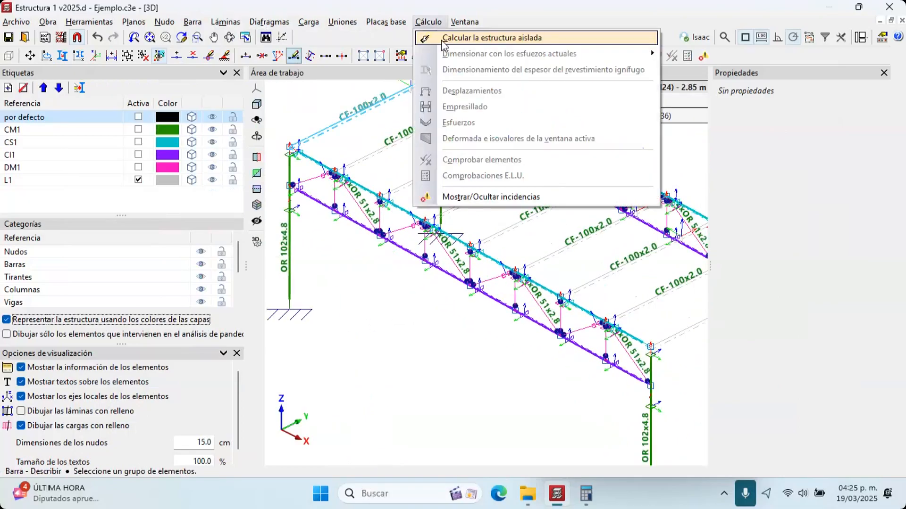
left_click(457, 40)
key("Return")
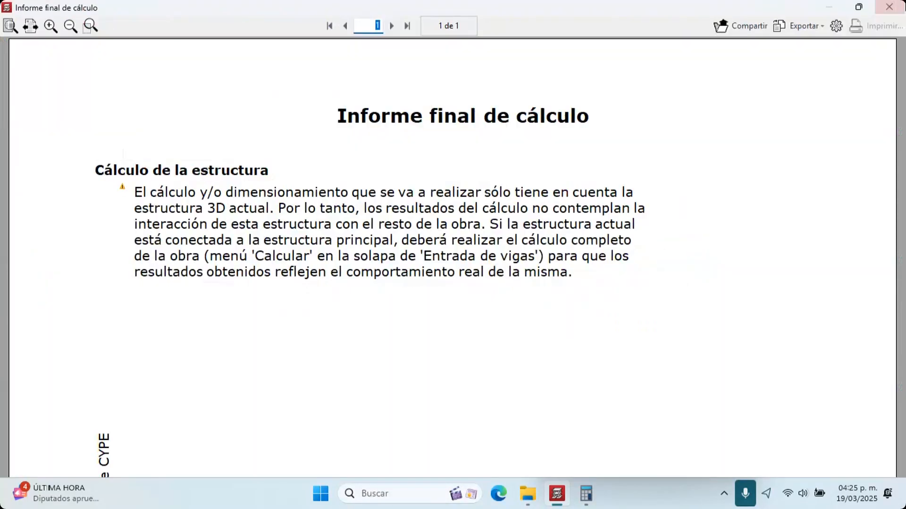
left_click(888, 6)
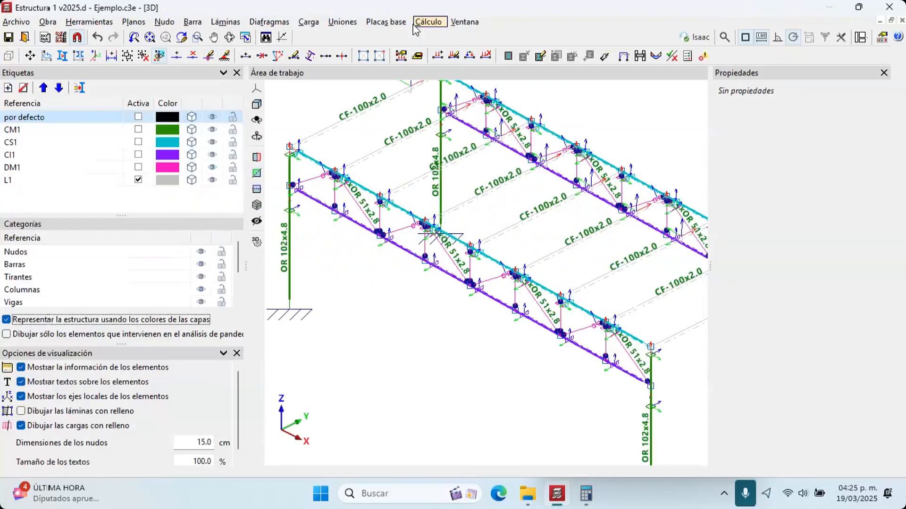
Run the element check and change the front truss's top chord to OR 38x2.8, Doble con unión genérica
left_click(427, 22)
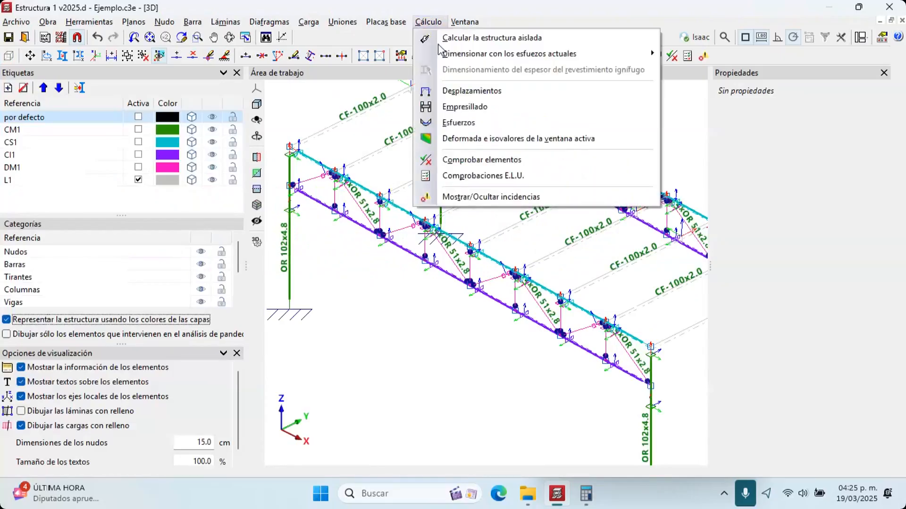
left_click(480, 159)
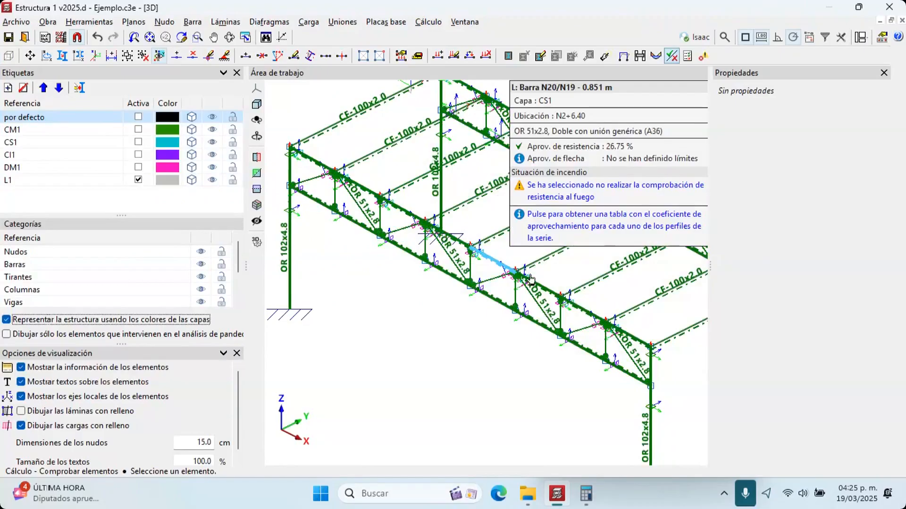
left_click(580, 301)
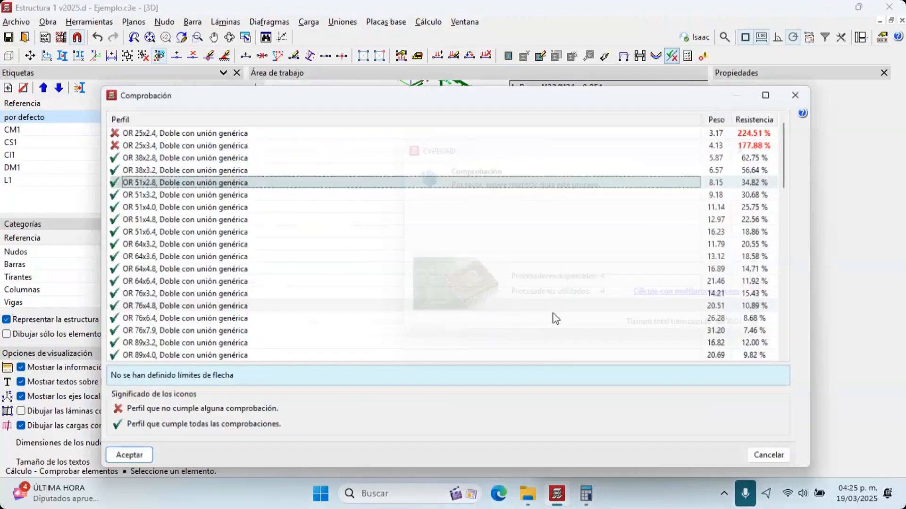
left_click(206, 158)
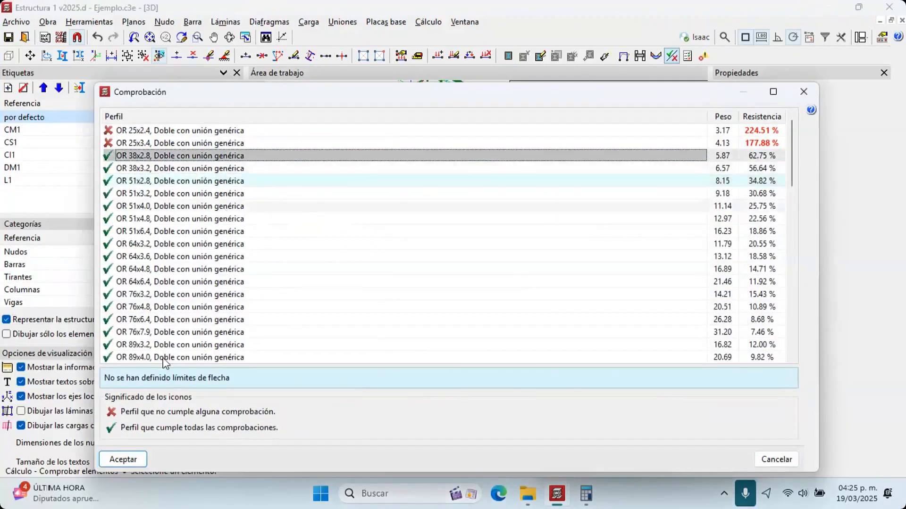
left_click(120, 460)
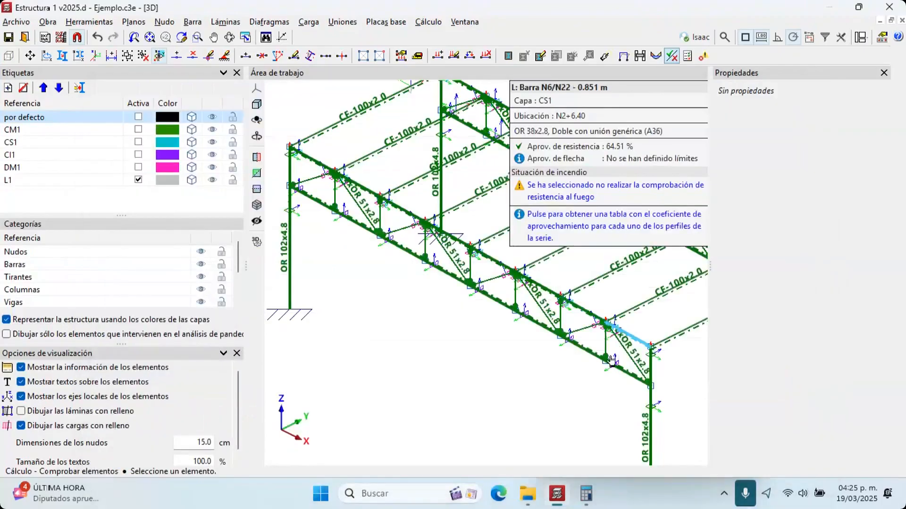
Change the front truss's bottom chord to OR 38x2.8 and one of its diagonals to OR 25x2.4, both Doble con unión genérica
left_click(612, 360)
left_click(124, 459)
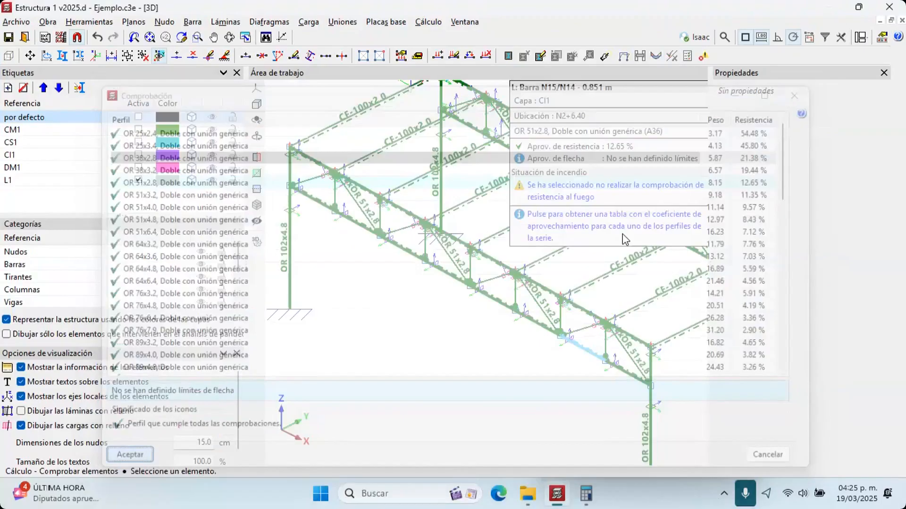
left_click(507, 281)
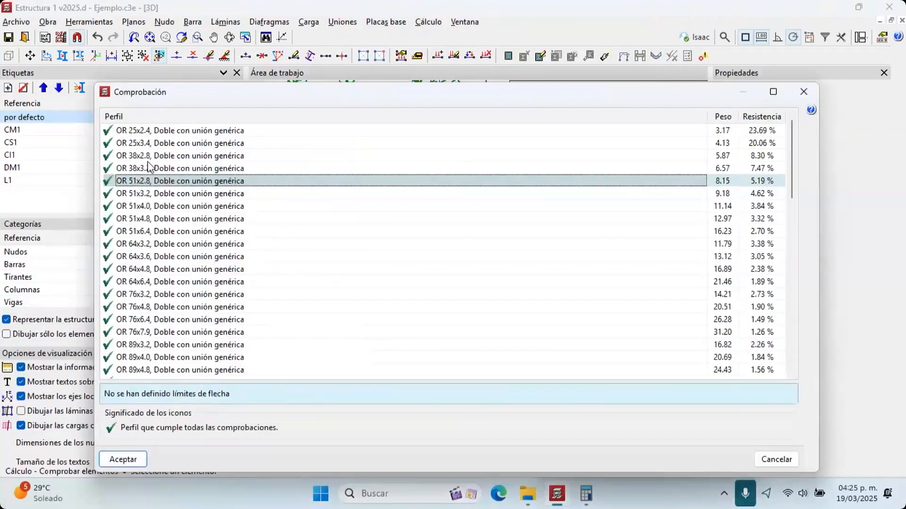
double_click(154, 133)
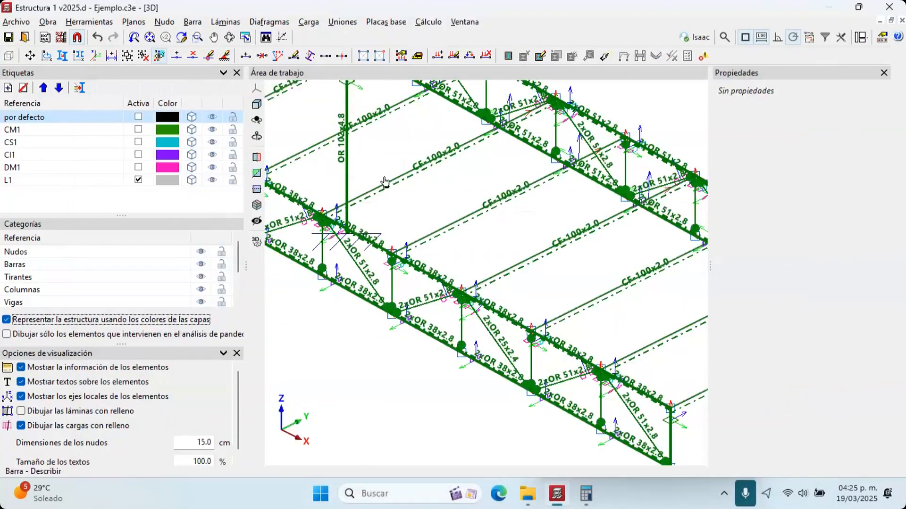
Hide the CM1, DM1 and L1 layers so that only the truss chords on CS1 and CI1 remain displayed
left_click(213, 130)
left_click(212, 155)
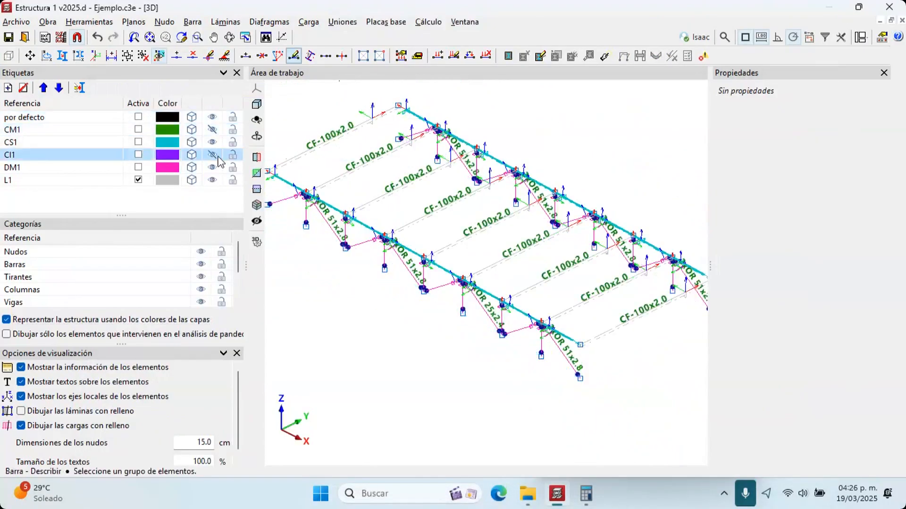
left_click(213, 155)
left_click(212, 167)
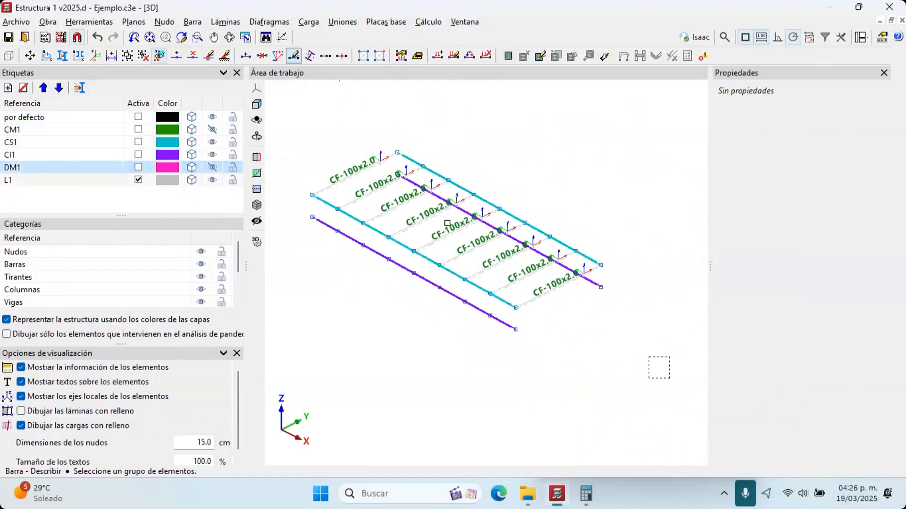
left_click(212, 180)
left_click(212, 167)
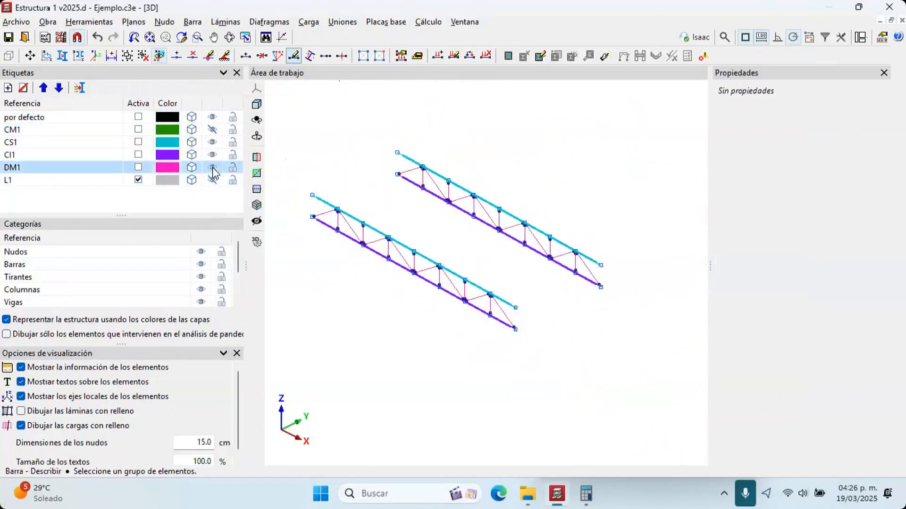
left_click(212, 167)
Describe all chords of both trusses as OR 38x2.8, Doble con unión genérica, with a 25.0 mm initial separation
left_click_drag(604, 384, 308, 162)
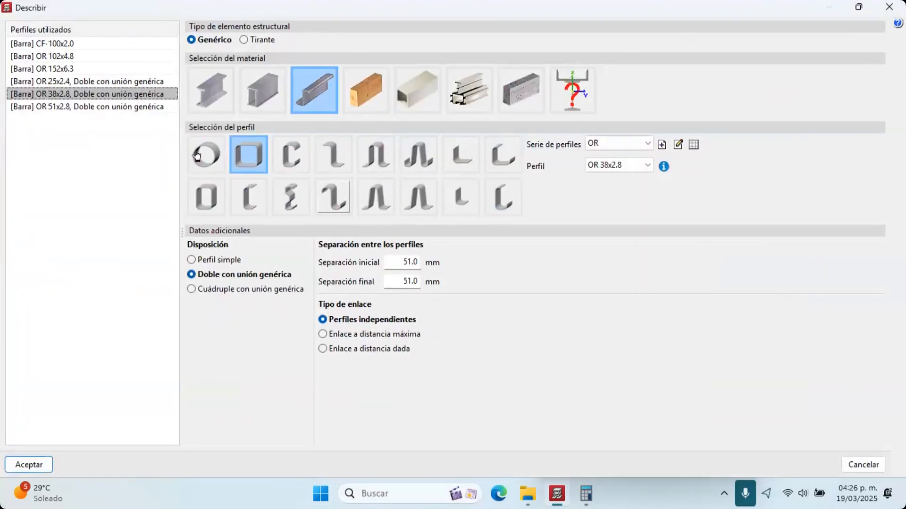
left_click(71, 94)
left_click(388, 265)
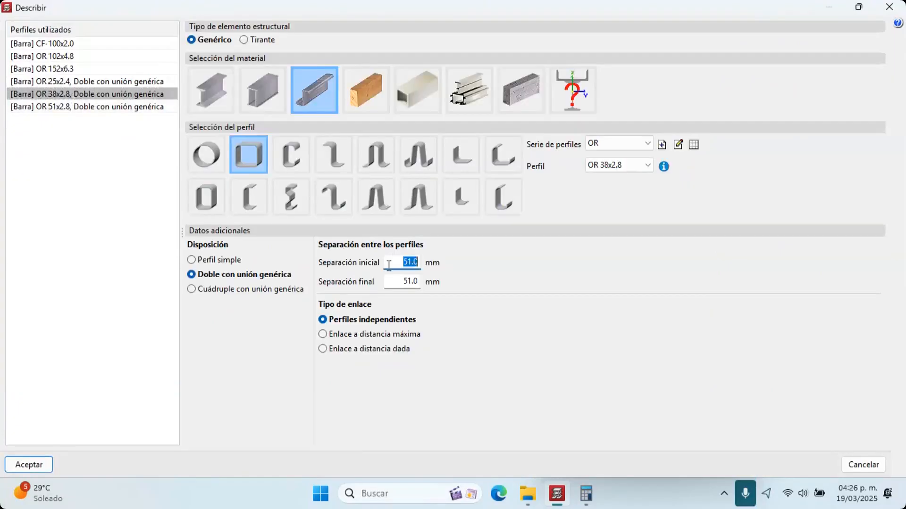
type("25.0")
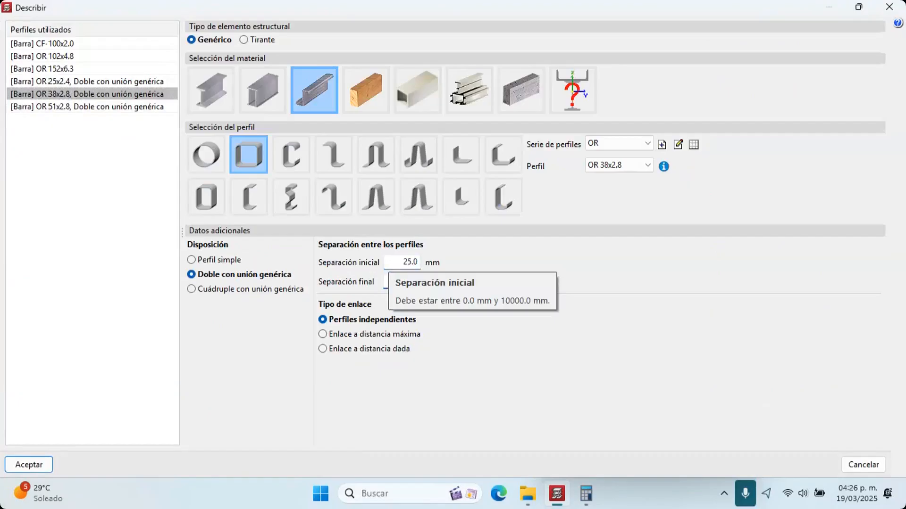
key("Return")
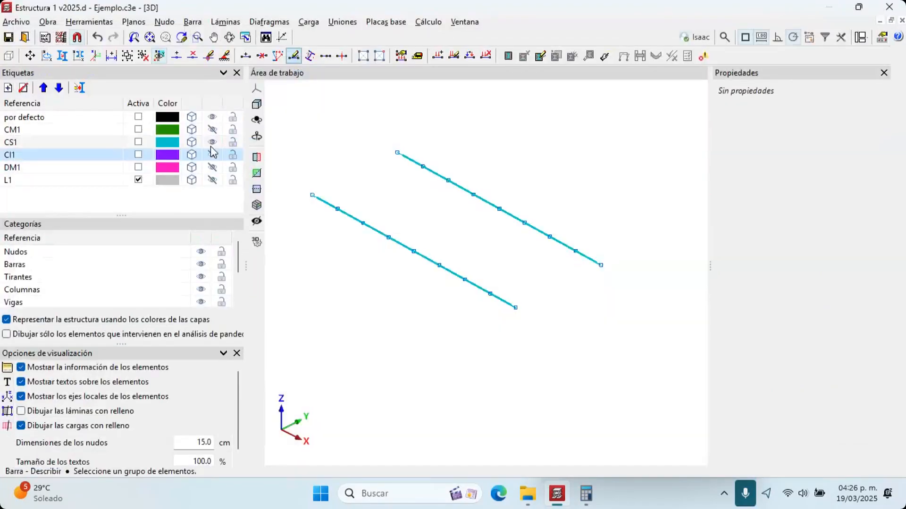
Isolate the DM1 layer, assign OR 25x2.4, Doble con unión genérica, to all its web members and redisplay all layers
left_click(213, 142)
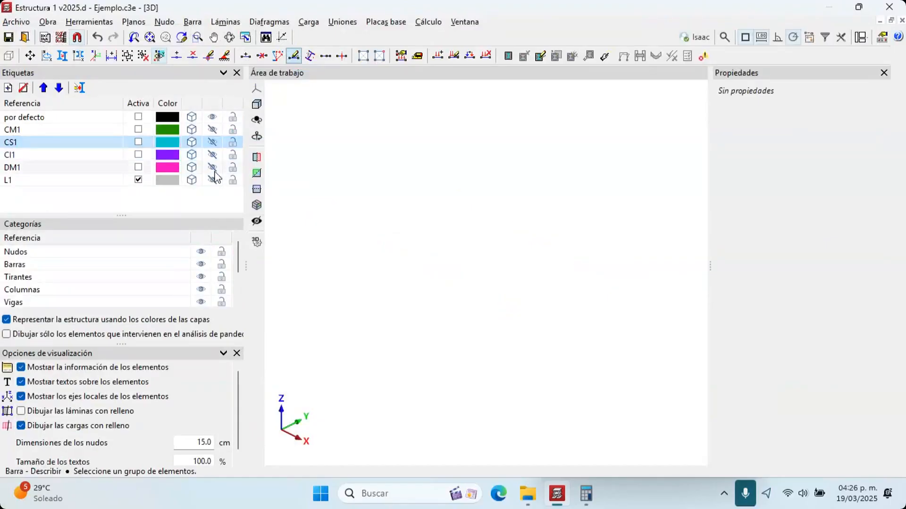
left_click(212, 167)
left_click_drag(584, 355, 363, 194)
right_click(364, 194)
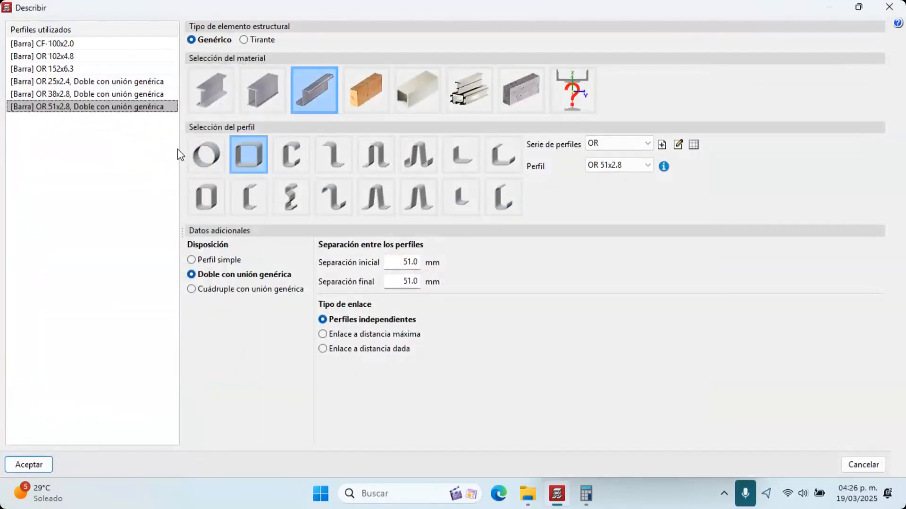
left_click(109, 81)
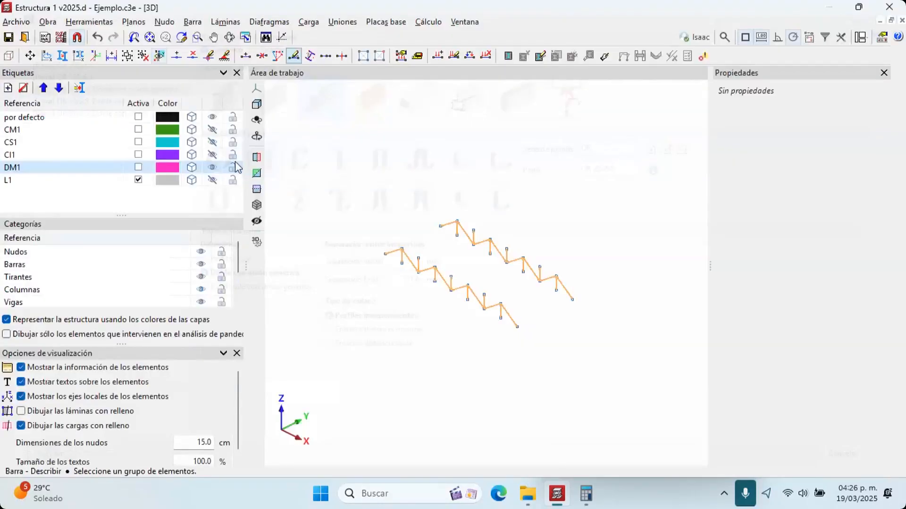
left_click(212, 103)
left_click(243, 123)
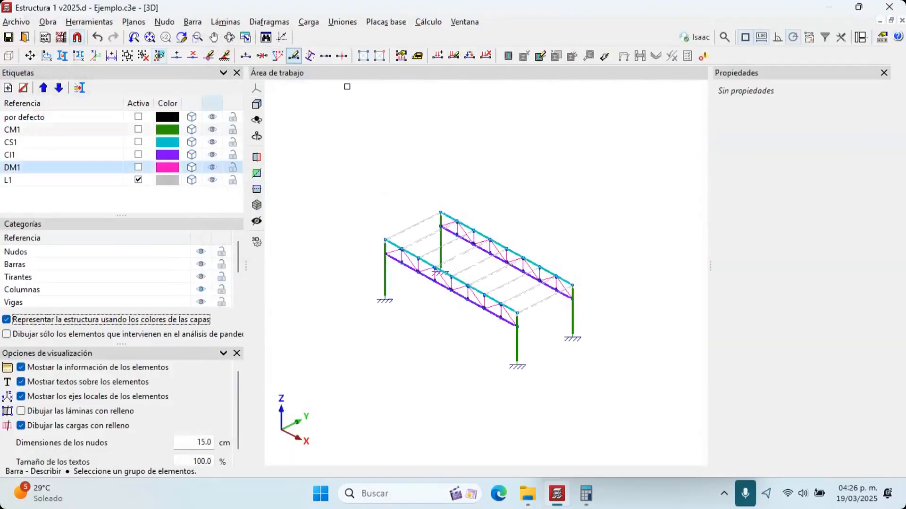
Calculate the isolated structure without sizing the profiles and close the final report
left_click(428, 22)
left_click(447, 38)
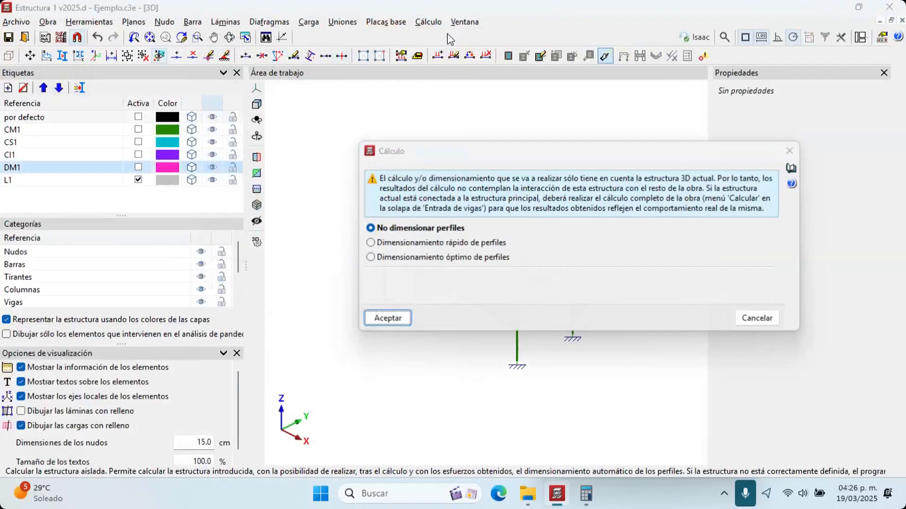
key("Return")
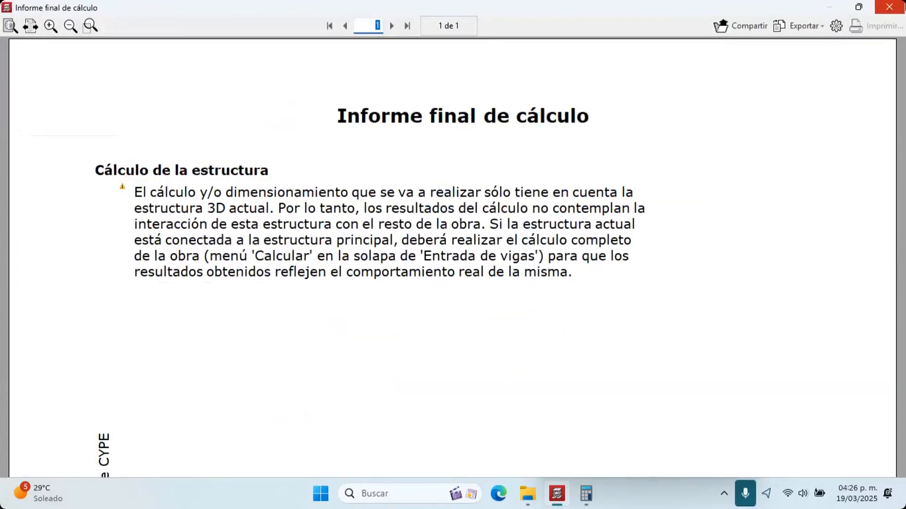
left_click(889, 6)
Run the element check on the recalculated roof structure and inspect its trusses, columns and purlins
left_click(427, 22)
left_click(482, 160)
key("Return")
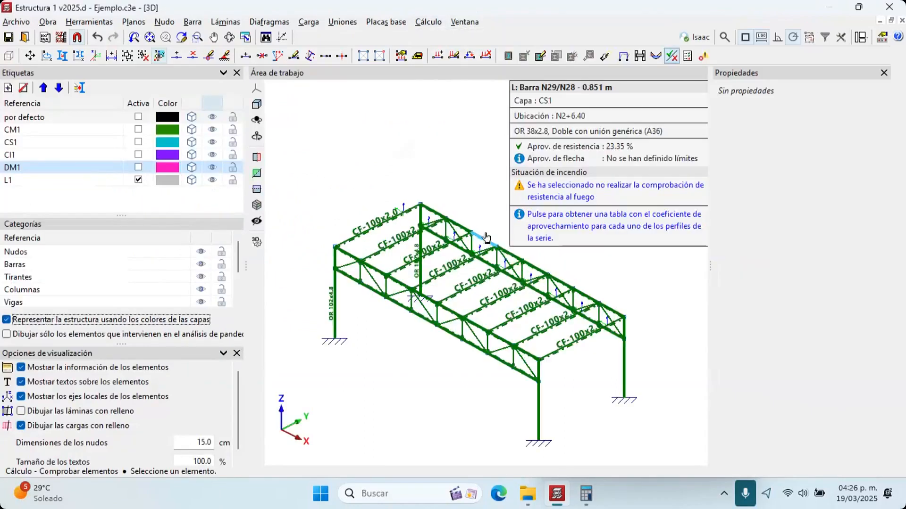
scroll(486, 237, "up", 1)
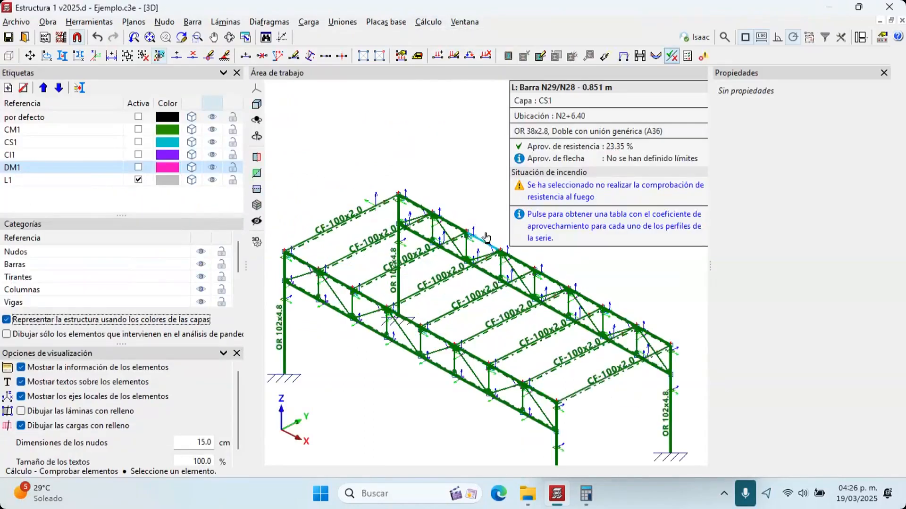
scroll(407, 194, "down", 2)
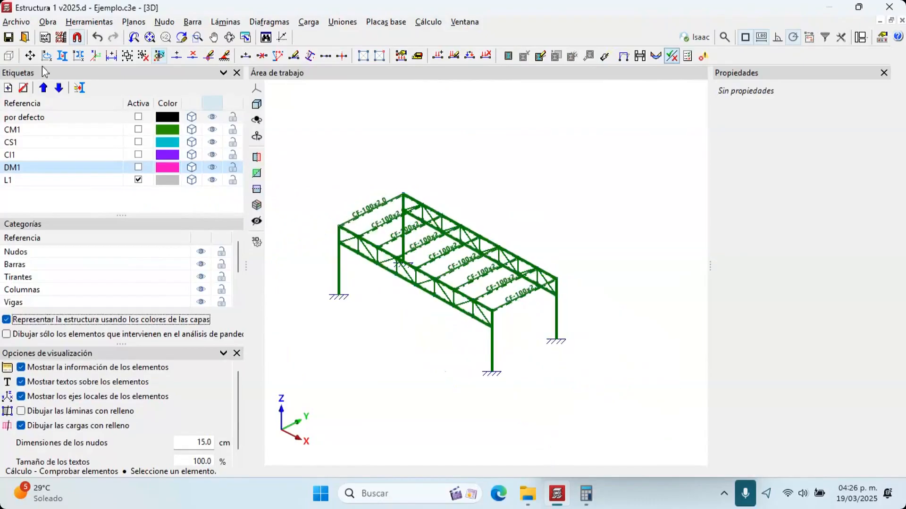
Leave the integrated structure editor and examine the steel roof on the building in the 3D view
left_click(25, 37)
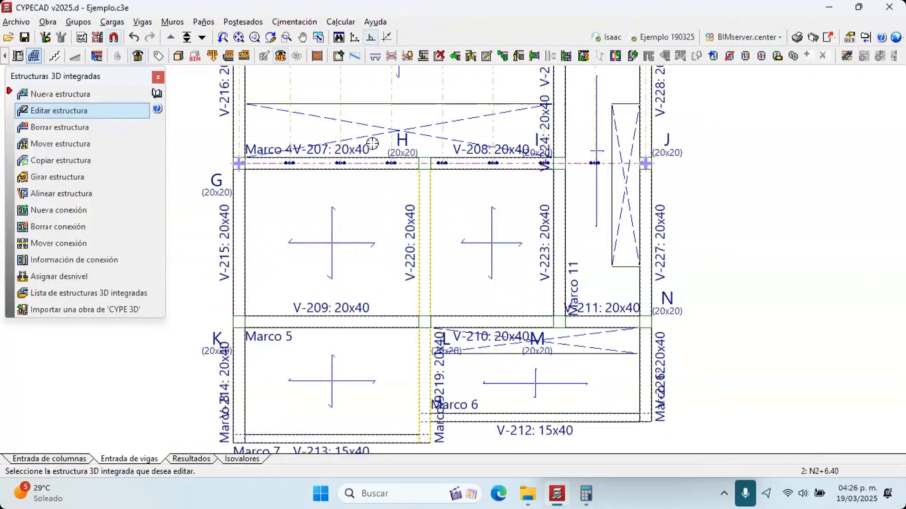
left_click(179, 55)
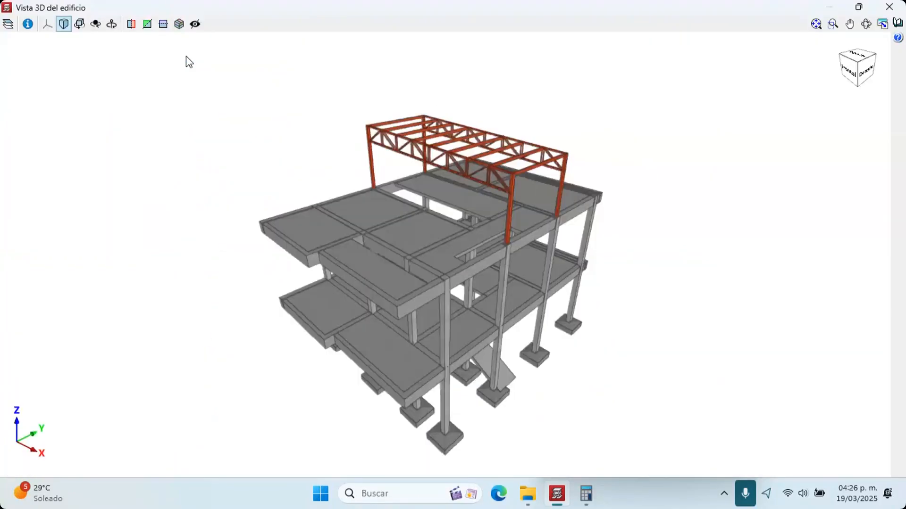
scroll(612, 261, "up", 3)
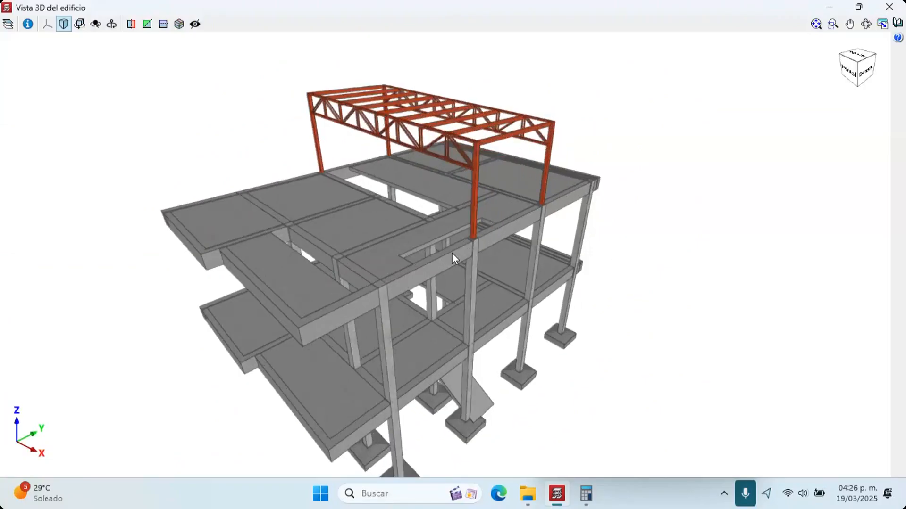
scroll(452, 253, "up", 4)
scroll(490, 231, "down", 1)
middle_click_drag(506, 271, 452, 268)
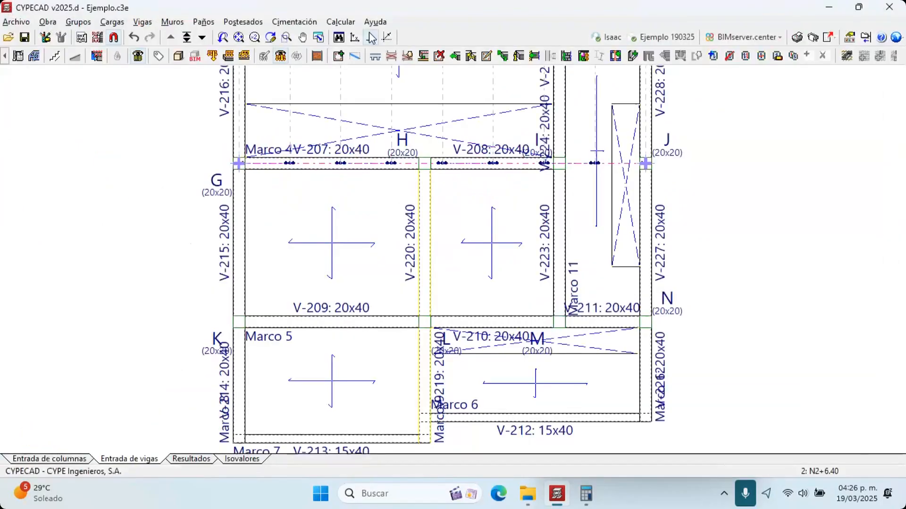
Calculate the whole building, close the final report and look over the N2+6.40 floor results
left_click(372, 38)
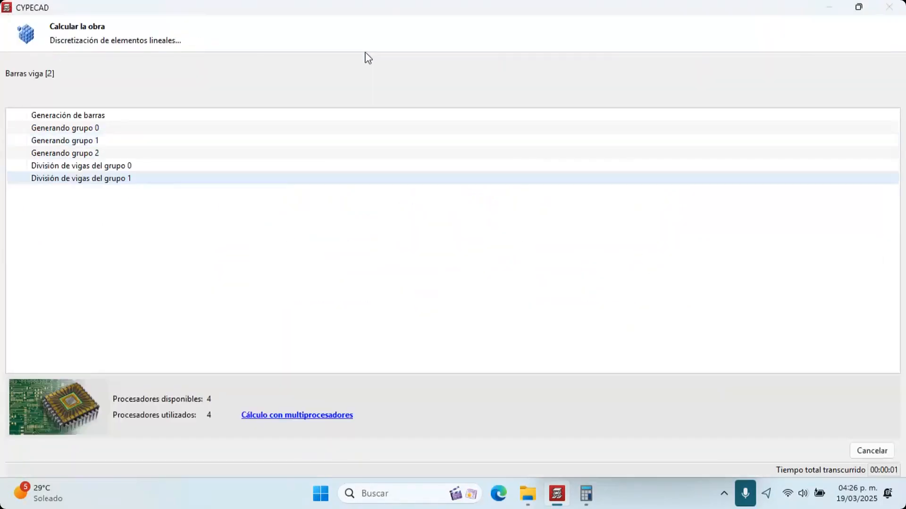
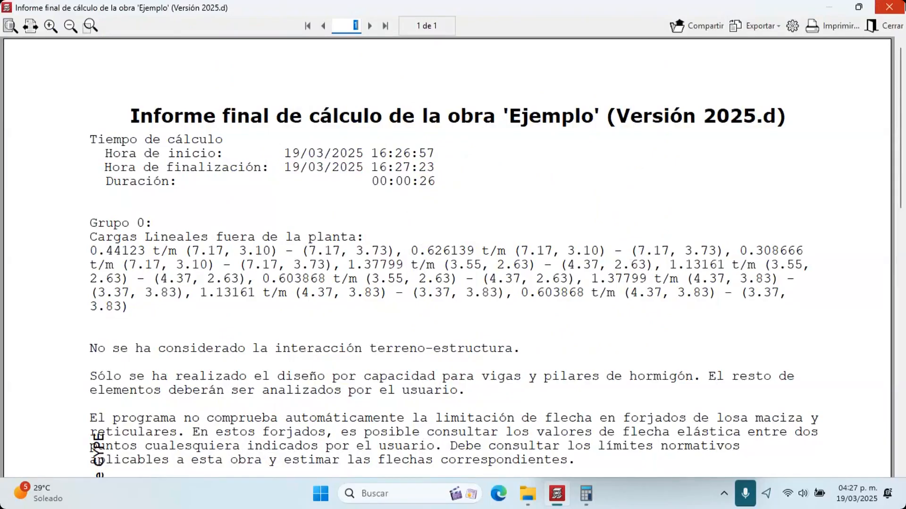
left_click(888, 7)
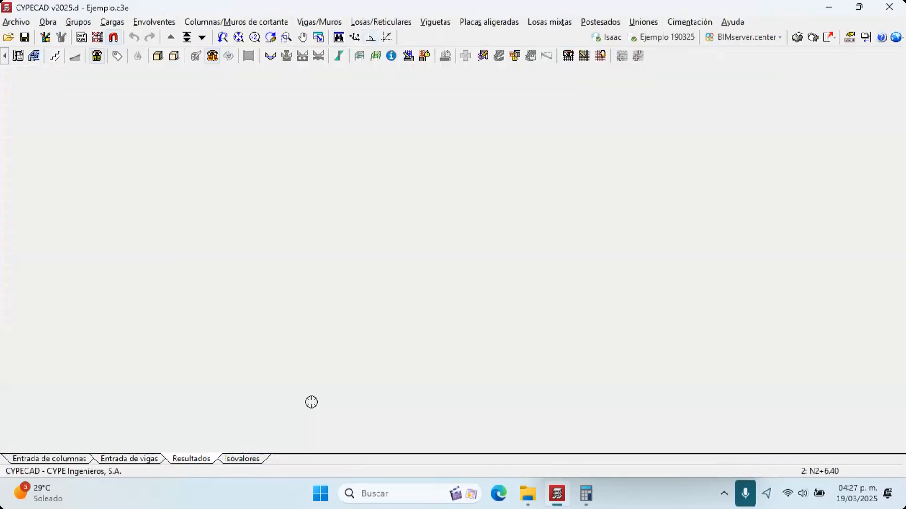
scroll(391, 339, "down", 2)
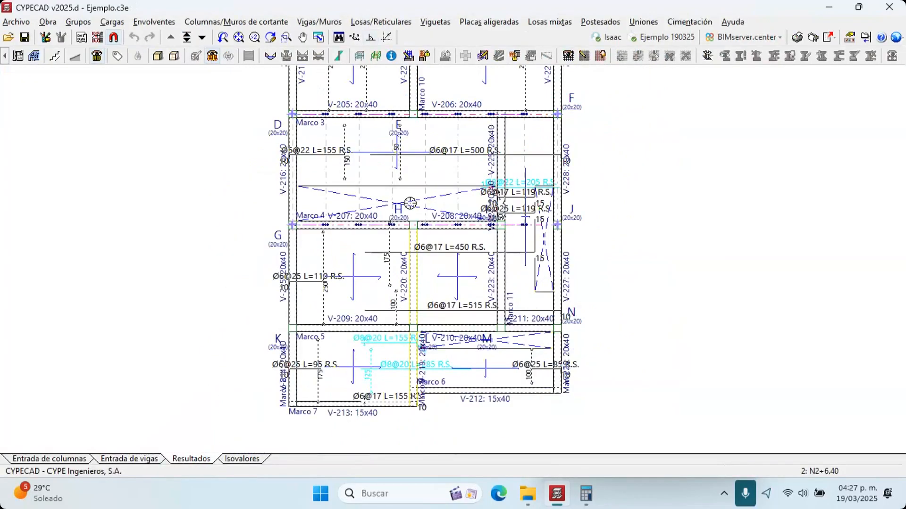
middle_click_drag(410, 203, 381, 323)
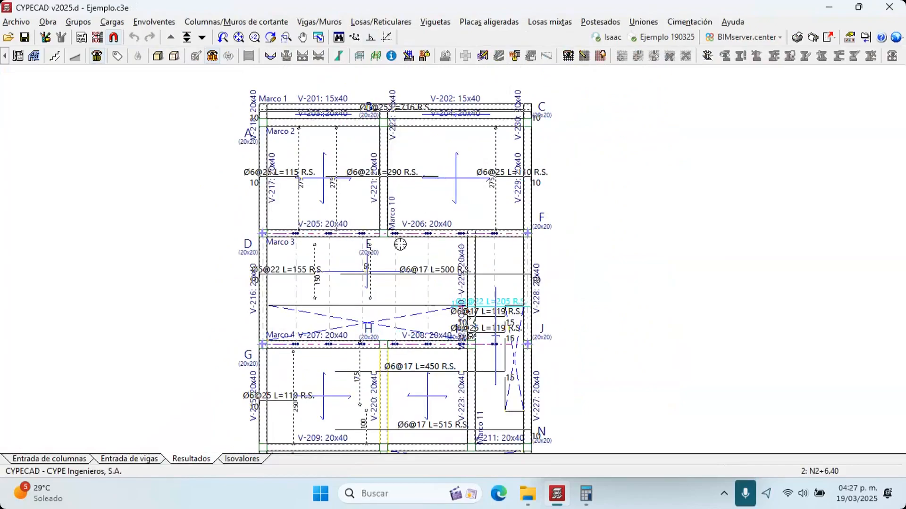
scroll(399, 244, "up", 1)
middle_click_drag(401, 253, 374, 222)
Examine the building's deformed shape for Sismo X, Modo 1, with its animation, and for Sismo Y, Modo 1
left_click(376, 55)
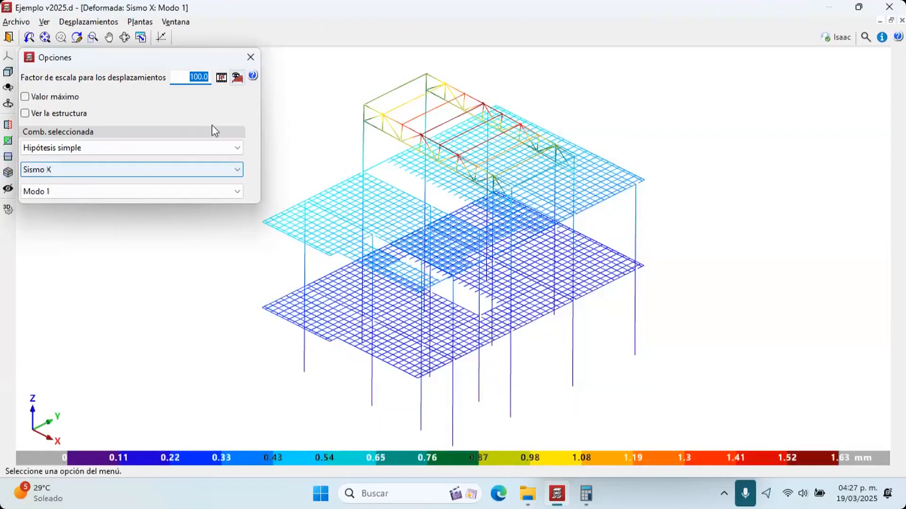
left_click(221, 77)
middle_click_drag(424, 203, 379, 218, "shift")
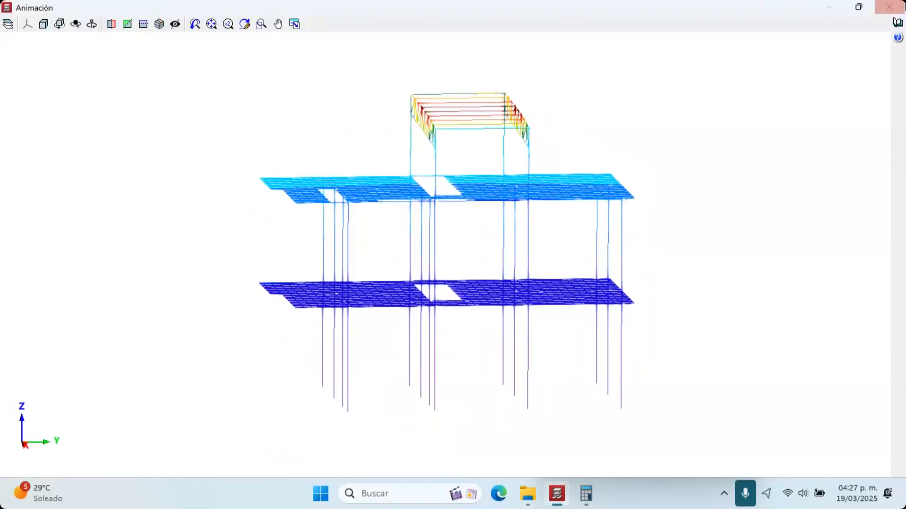
left_click(889, 6)
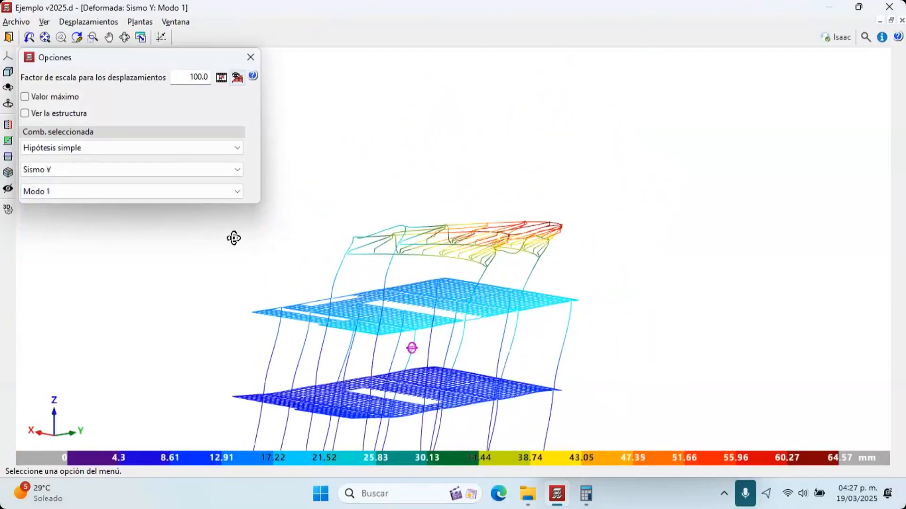
middle_click_drag(233, 238, 444, 208, "shift")
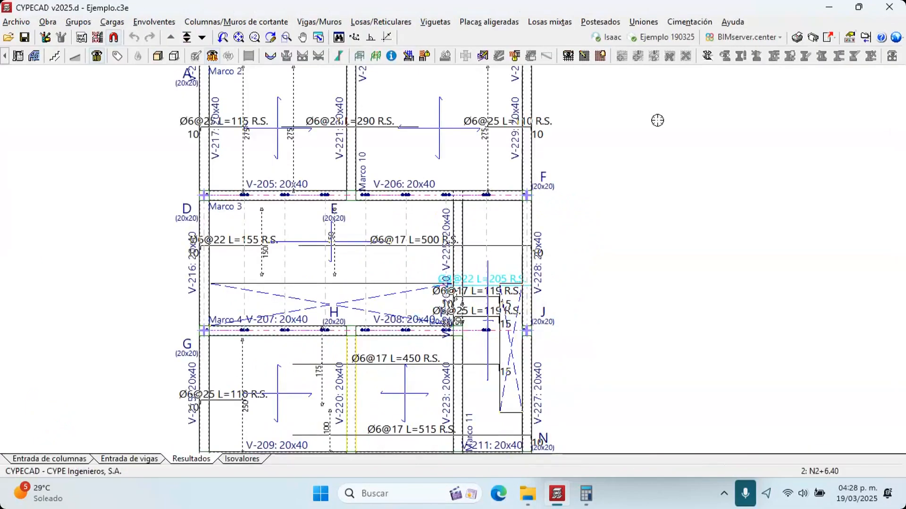
Reopen the integrated 3D structure for editing, run the element check and open a front truss chord bar's profile check table
left_click(33, 56)
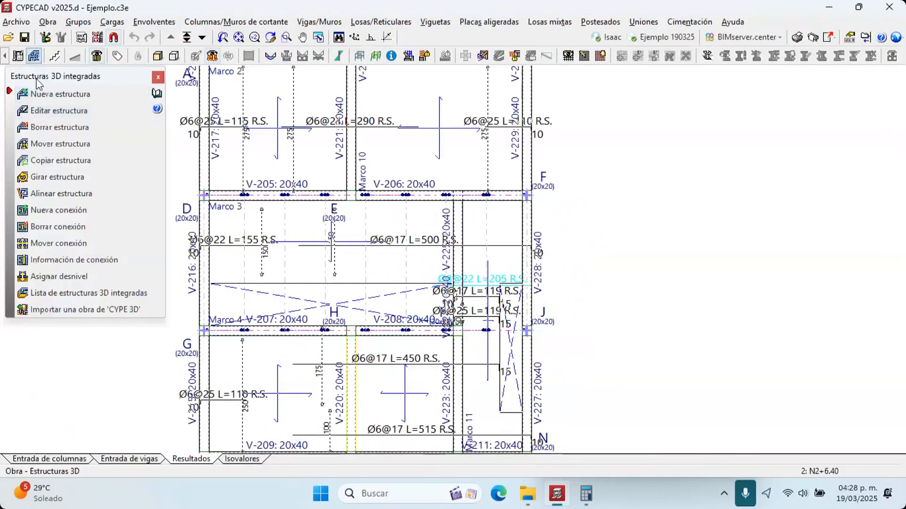
left_click(51, 113)
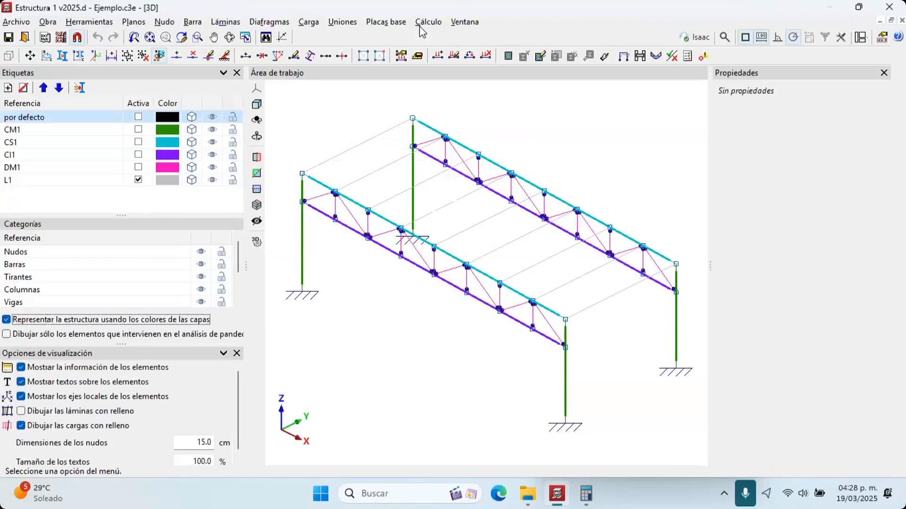
left_click(427, 23)
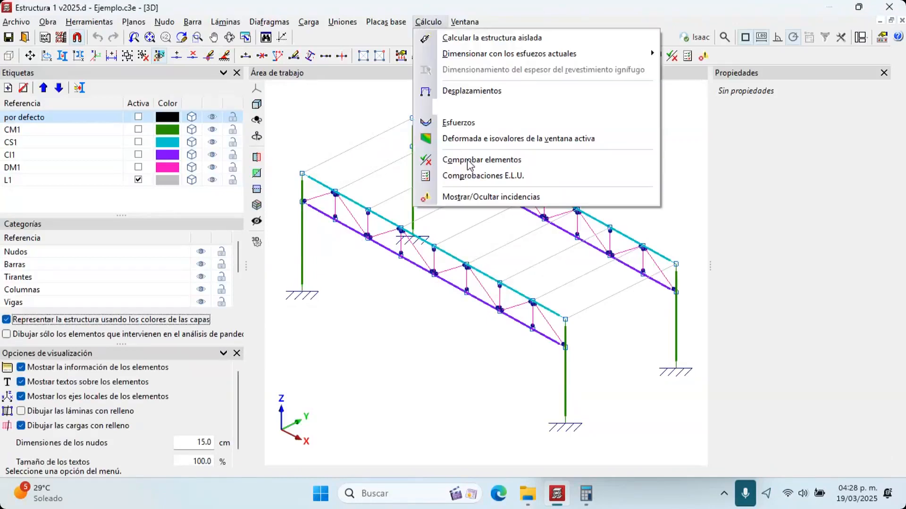
left_click(469, 161)
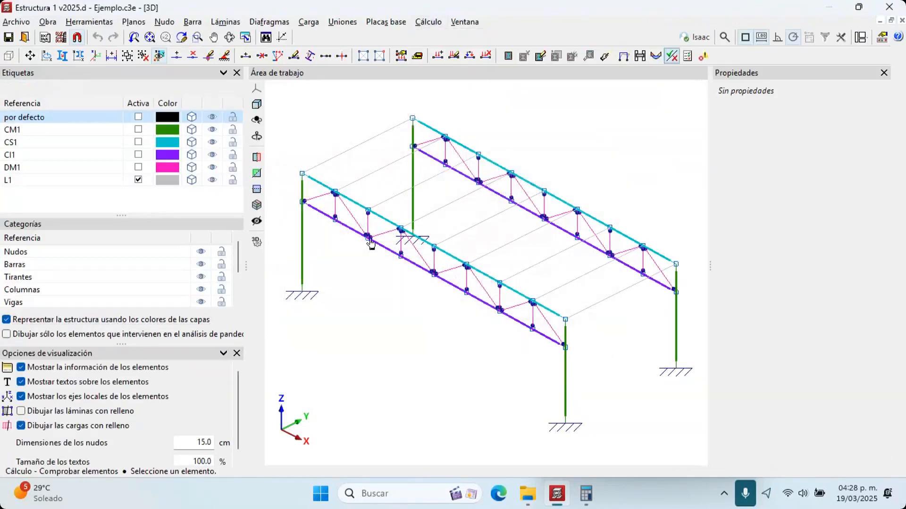
scroll(370, 244, "up", 2)
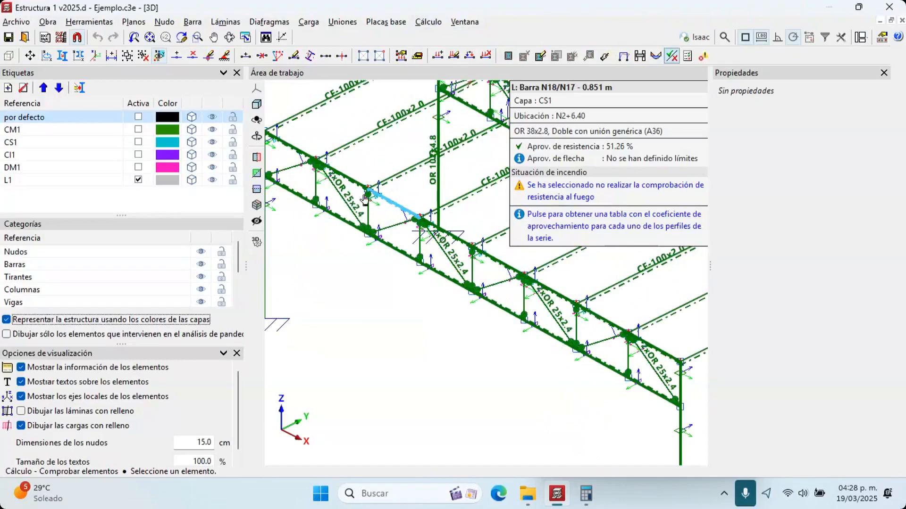
left_click(388, 237)
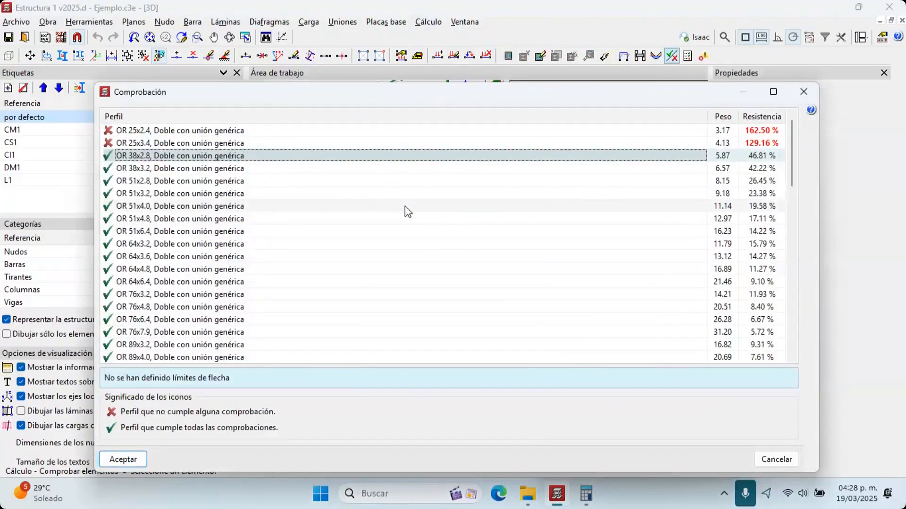
Close the profile table, review the E.L.U. check report for bar N19/N18 on the front truss, and leave the integrated structure editor
key("Escape")
left_click(427, 21)
left_click(450, 176)
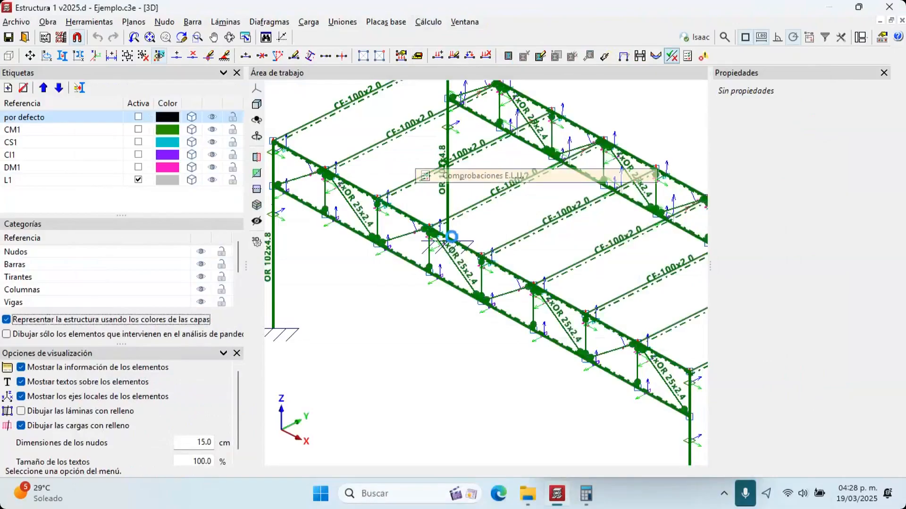
left_click(453, 241)
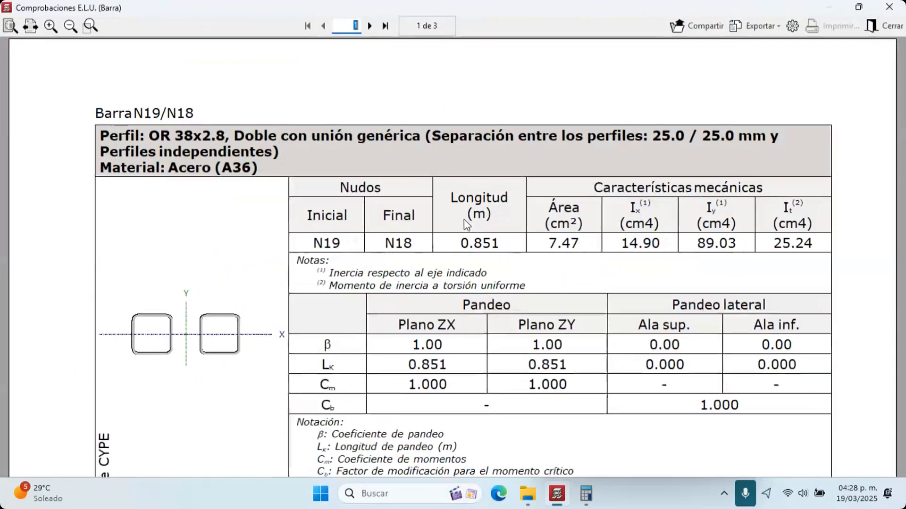
scroll(494, 247, "down", 2)
scroll(497, 248, "down", 5)
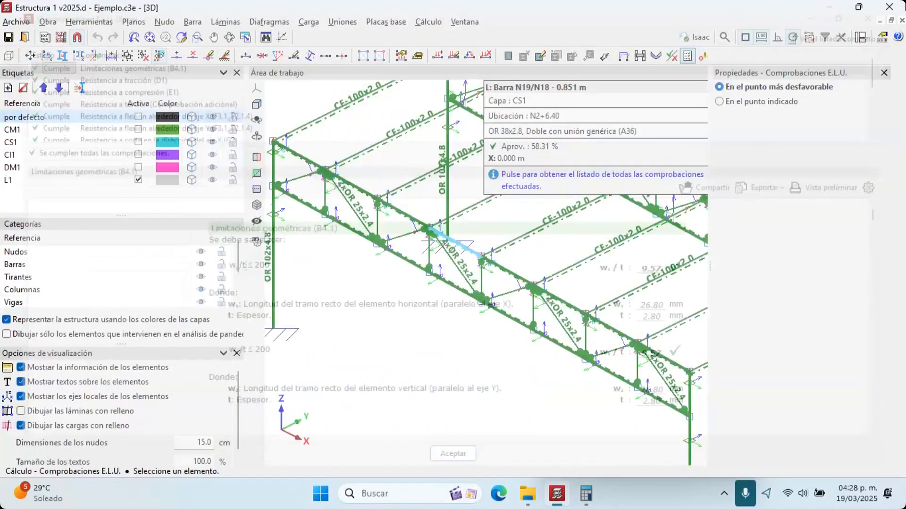
key("Escape")
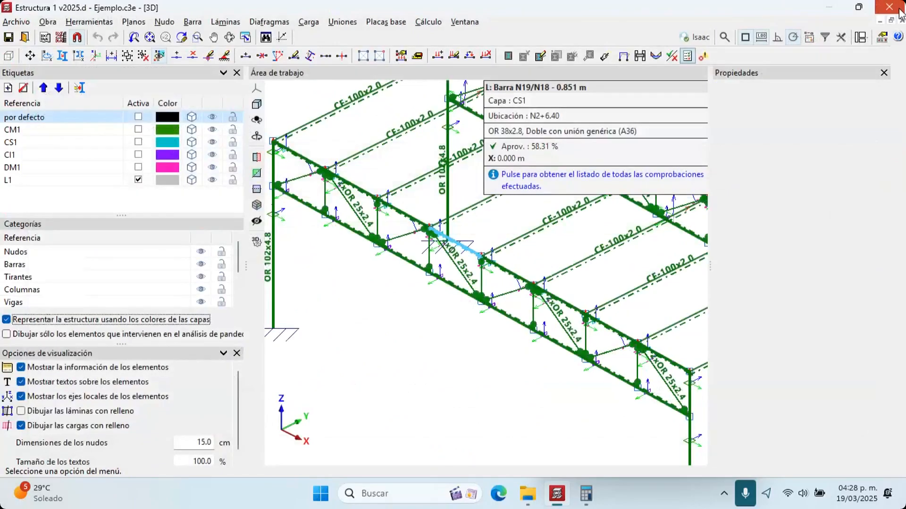
left_click(899, 12)
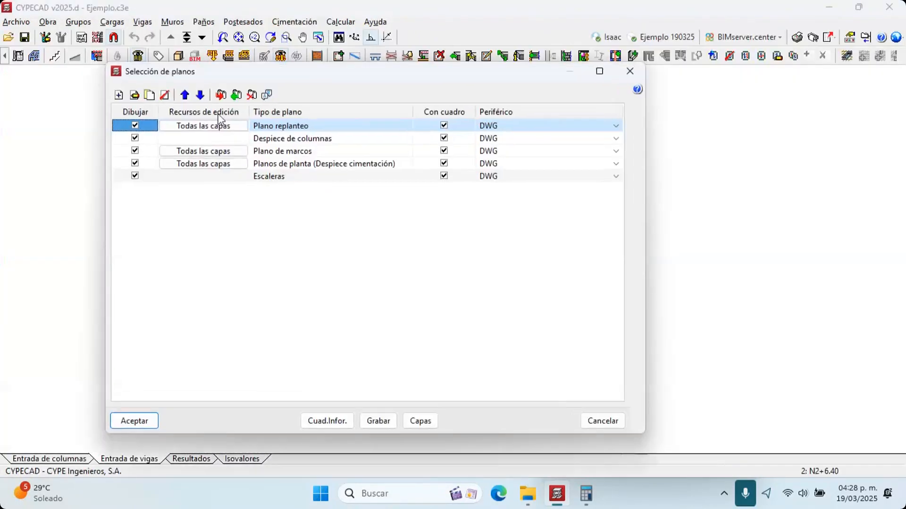
Add an Estructura 3D drawing of the 3D, MARCO1 and Cubierta views, with real profiles and profile type labels
left_click(219, 95)
left_click(231, 50)
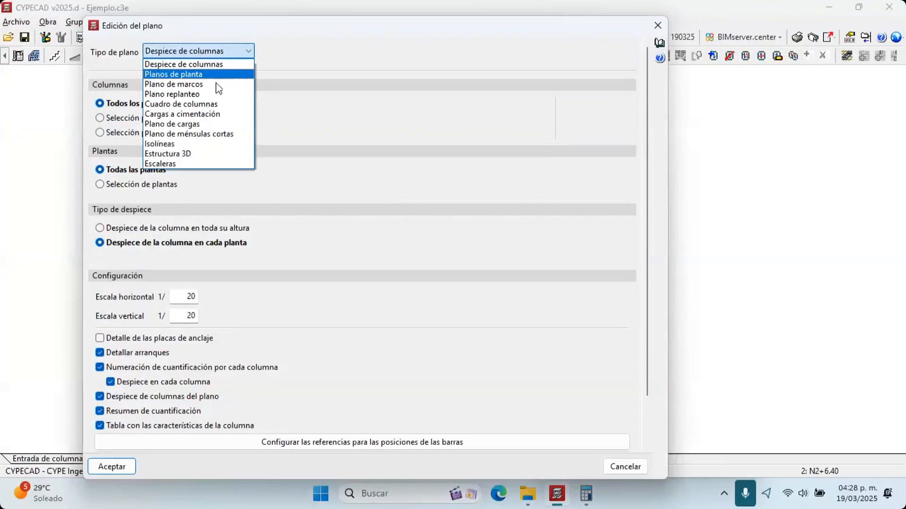
left_click(203, 154)
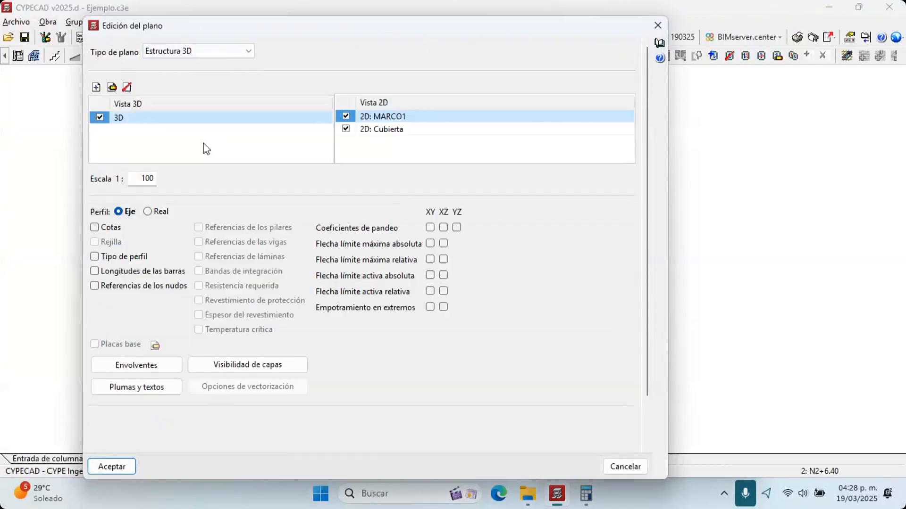
left_click(159, 212)
left_click(114, 257)
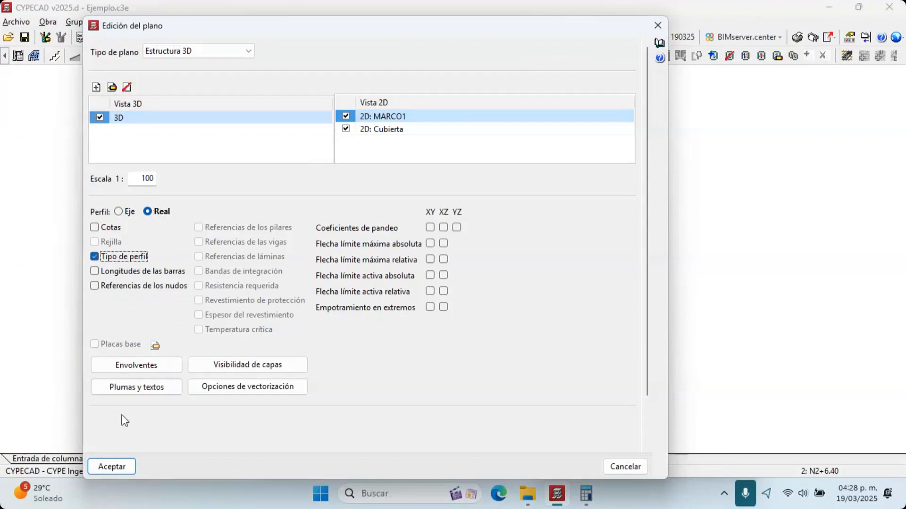
left_click(113, 467)
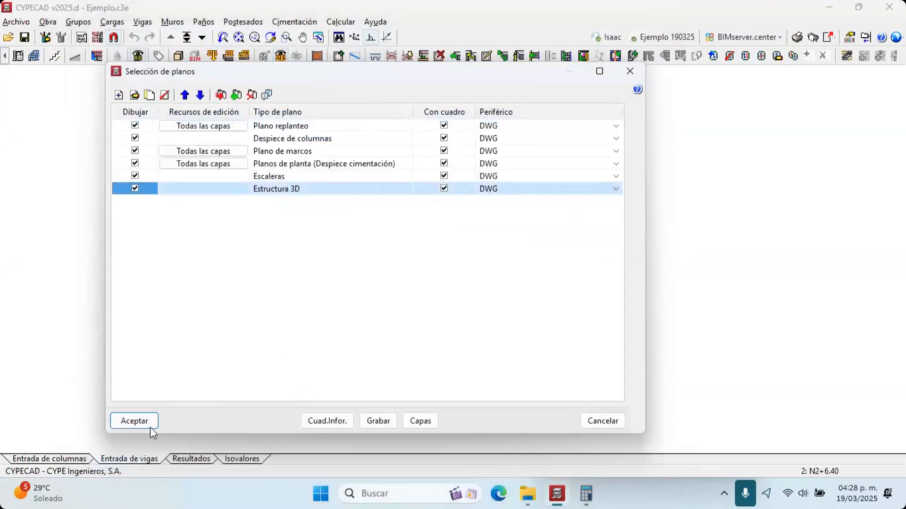
Generate the drawings without keeping the previous composition and examine the Estructura 1 3D view on sheet 7
left_click(150, 427)
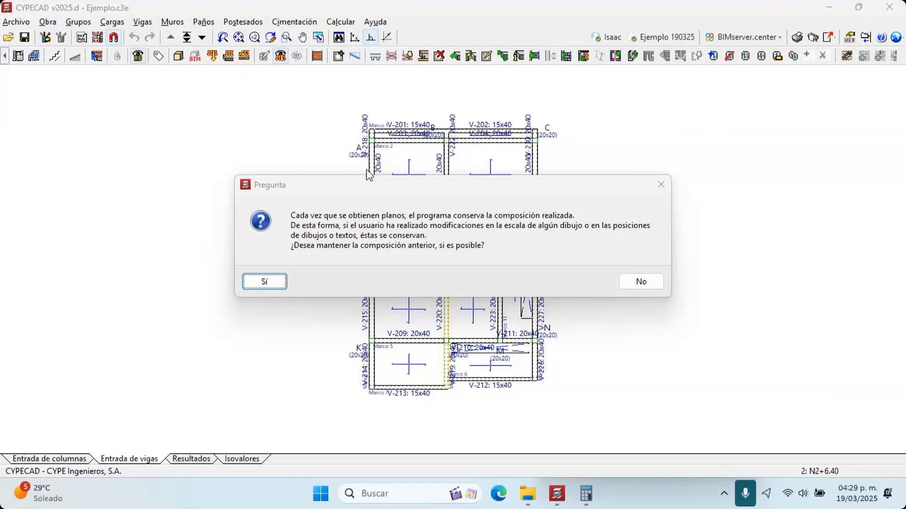
left_click(641, 283)
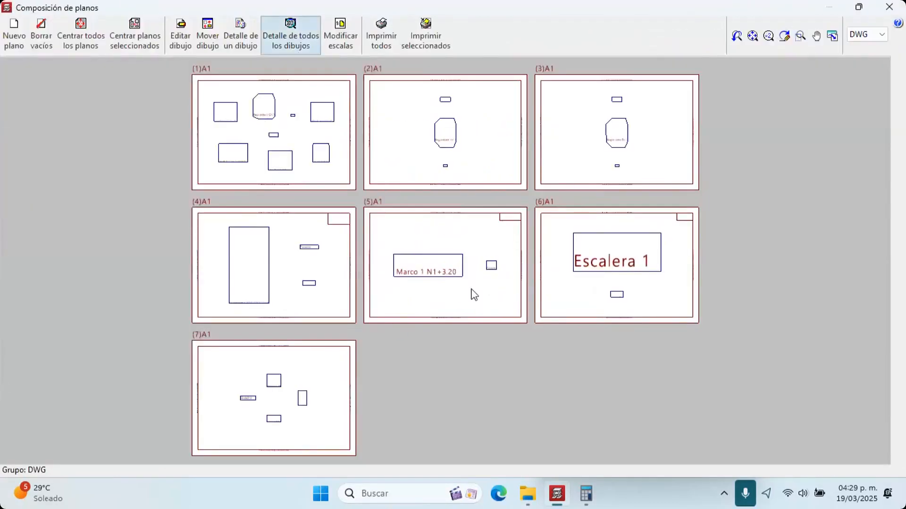
scroll(487, 283, "up", 5)
middle_click_drag(179, 386, 510, 172)
scroll(362, 299, "up", 3)
scroll(539, 185, "up", 5)
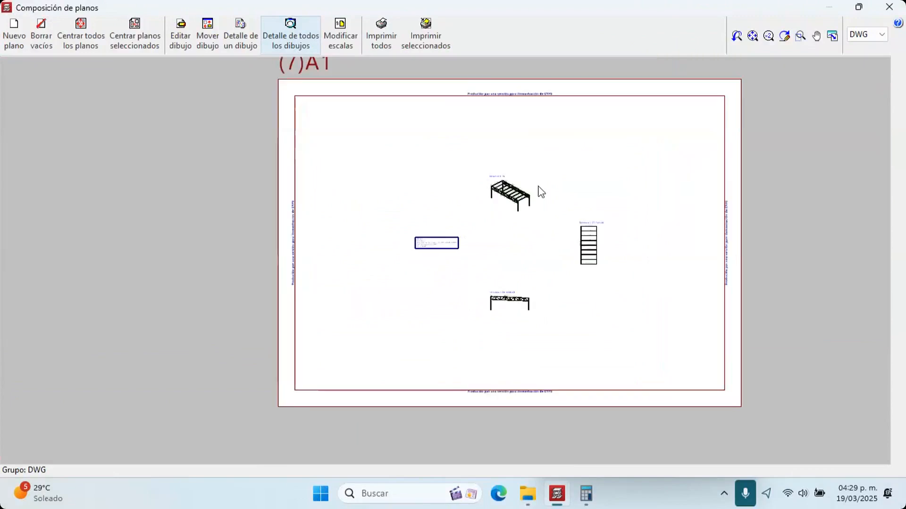
scroll(416, 233, "up", 4)
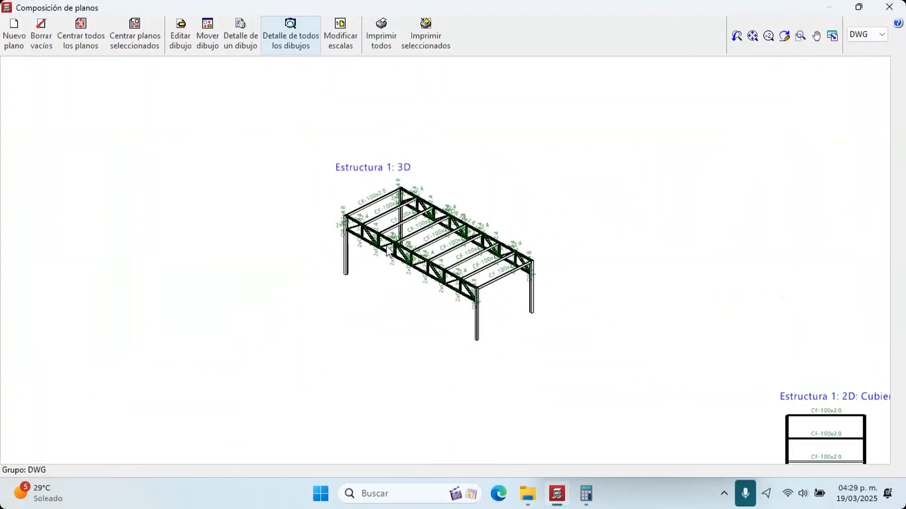
scroll(387, 242, "up", 2)
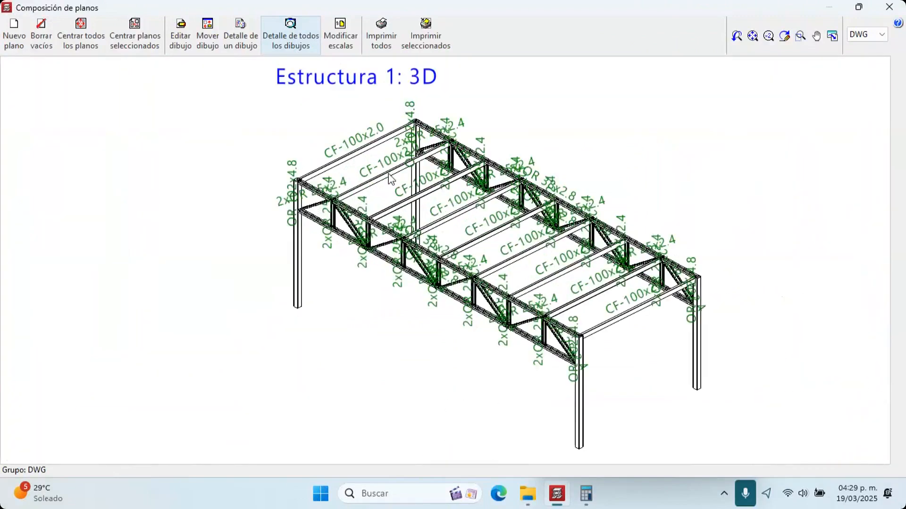
scroll(389, 173, "up", 1)
scroll(388, 173, "down", 3)
scroll(750, 381, "up", 1)
Examine the Cubierta and MARCO1 2D drawings on sheet 7, and close the sheet composition and drawing selection
mouse_move(750, 381)
middle_mouse_down()
mouse_move(617, 269)
mouse_move(420, 225)
middle_mouse_up()
scroll(420, 226, "up", 2)
scroll(465, 273, "up", 2)
scroll(356, 299, "down", 8)
middle_click_drag(297, 316, 641, 200)
scroll(560, 301, "down", 2)
middle_click_drag(560, 301, 642, 226)
scroll(471, 374, "up", 5)
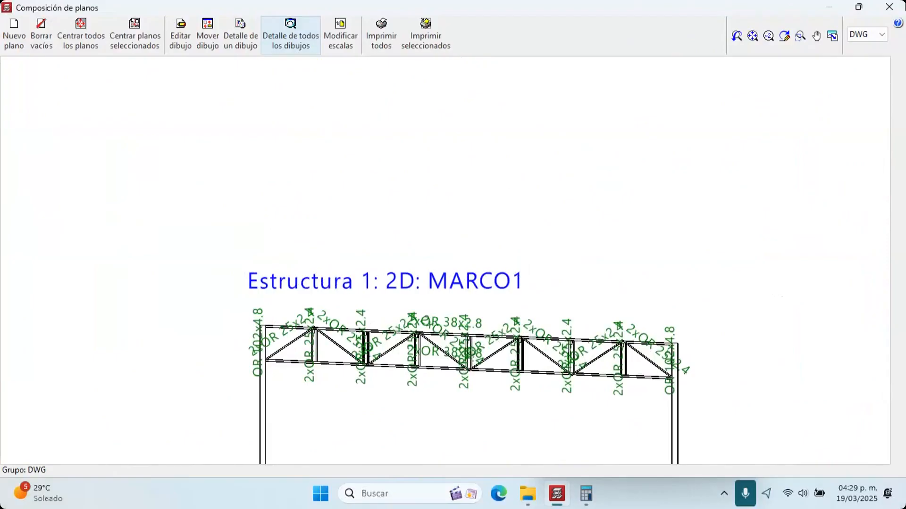
left_click(888, 6)
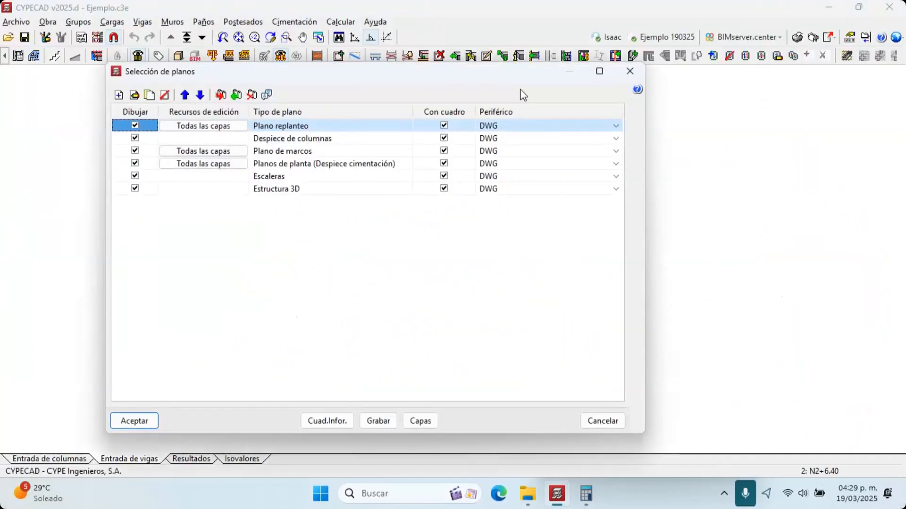
left_click(615, 79)
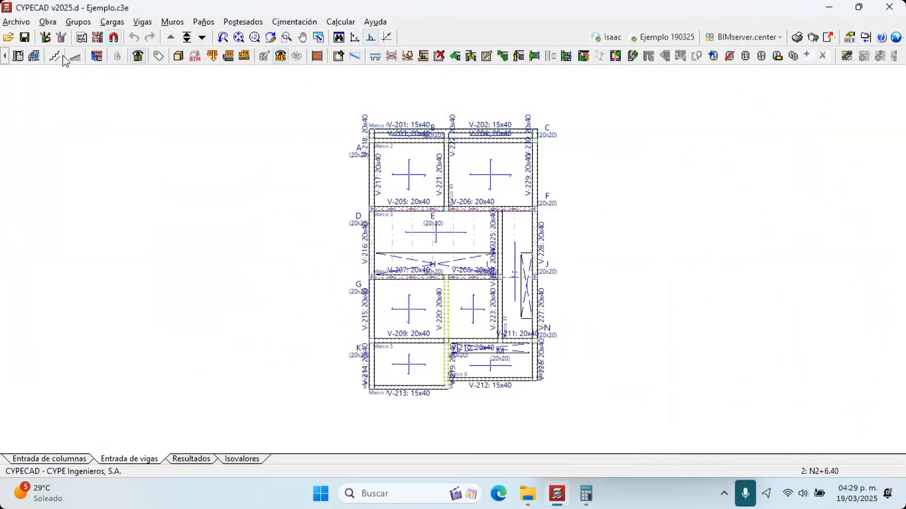
Reopen the integrated 3D structure for editing, and generate and dimension its base plates
left_click(34, 56)
left_click(59, 111)
left_click(411, 218)
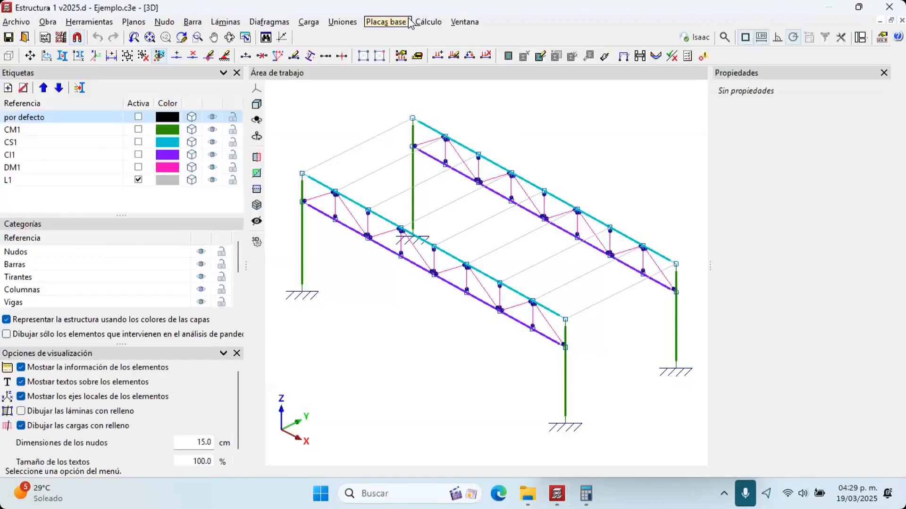
left_click(391, 21)
left_click(405, 37)
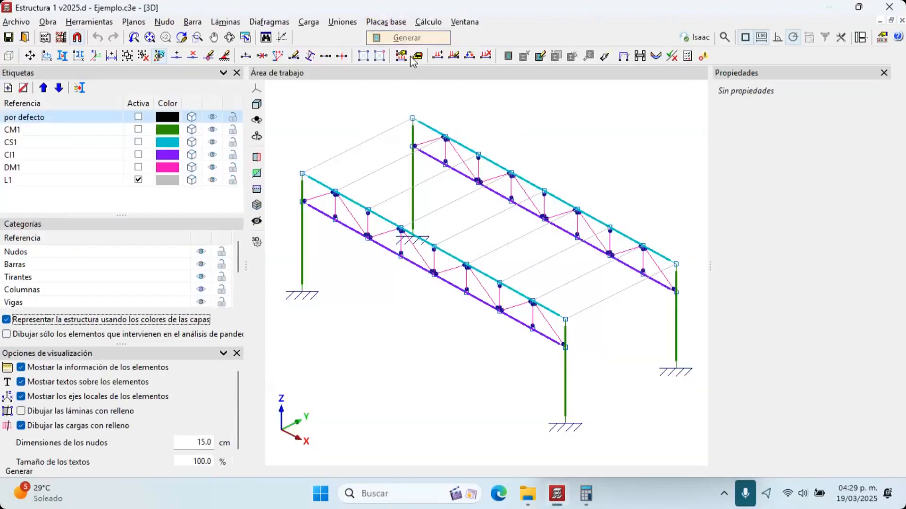
left_click(407, 37)
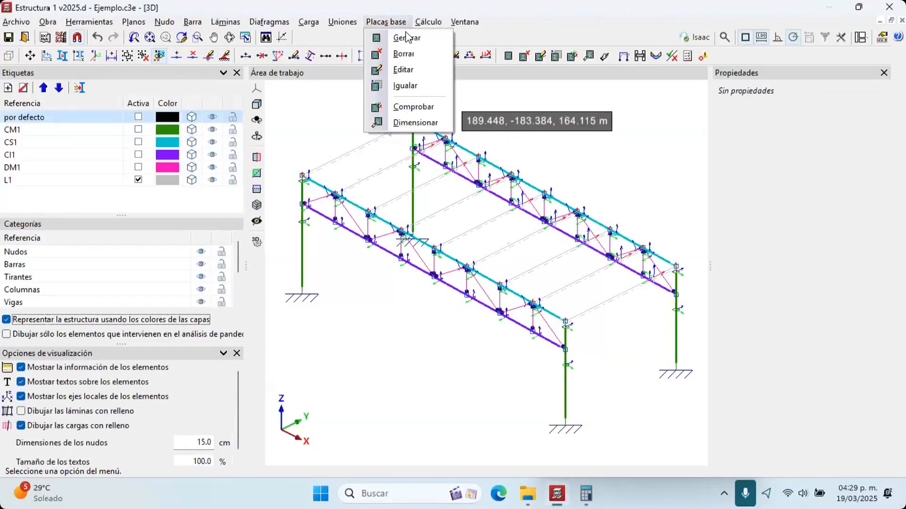
left_click(405, 122)
Consult the structure's connections, agreeing to calculate those of the current integrated 3D structure
scroll(313, 286, "down", 2)
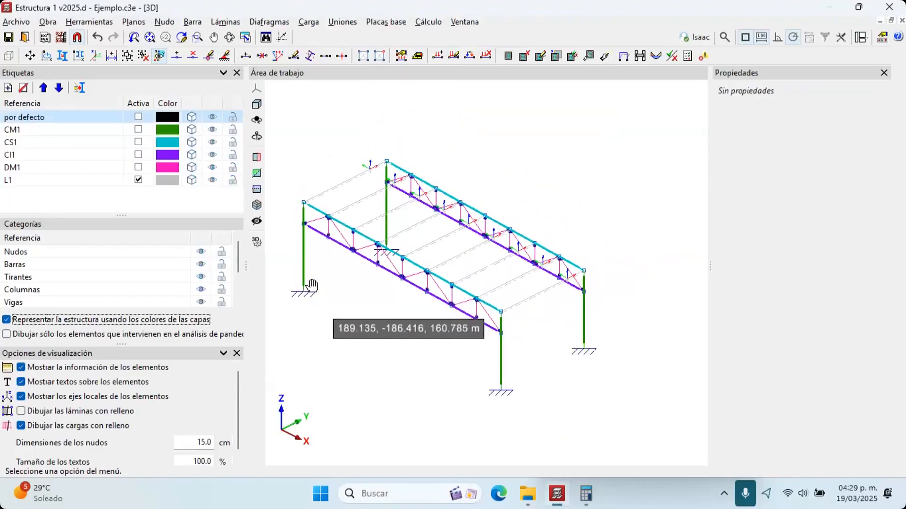
scroll(311, 285, "up", 1)
middle_click_drag(311, 285, 336, 272)
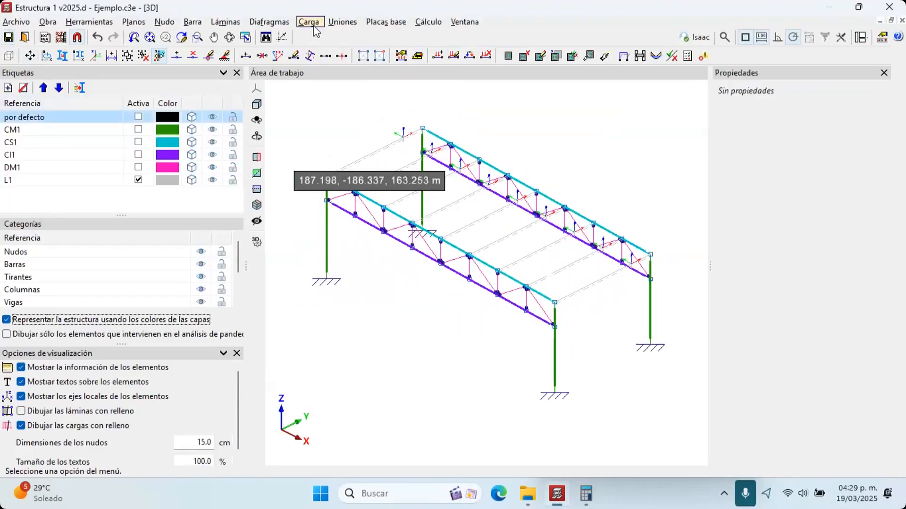
left_click(341, 25)
mouse_move(320, 24)
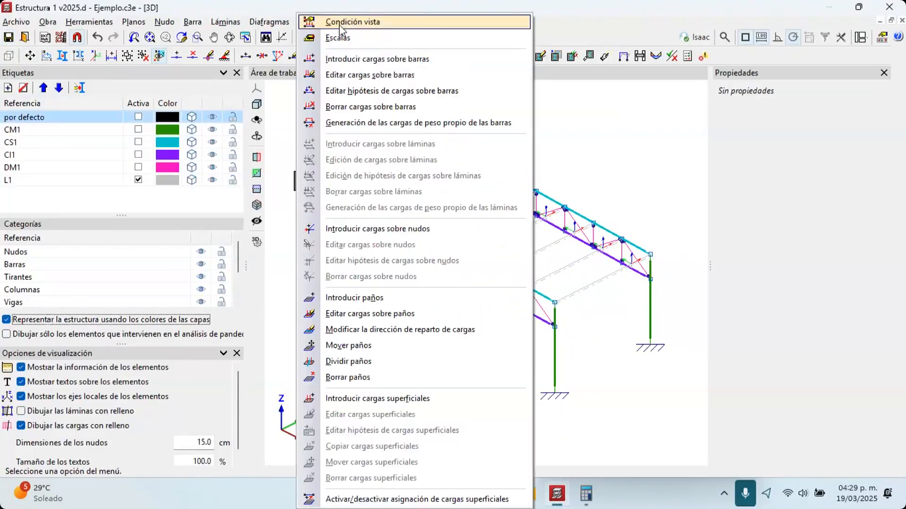
left_click(352, 26)
left_click(342, 22)
left_click(375, 36)
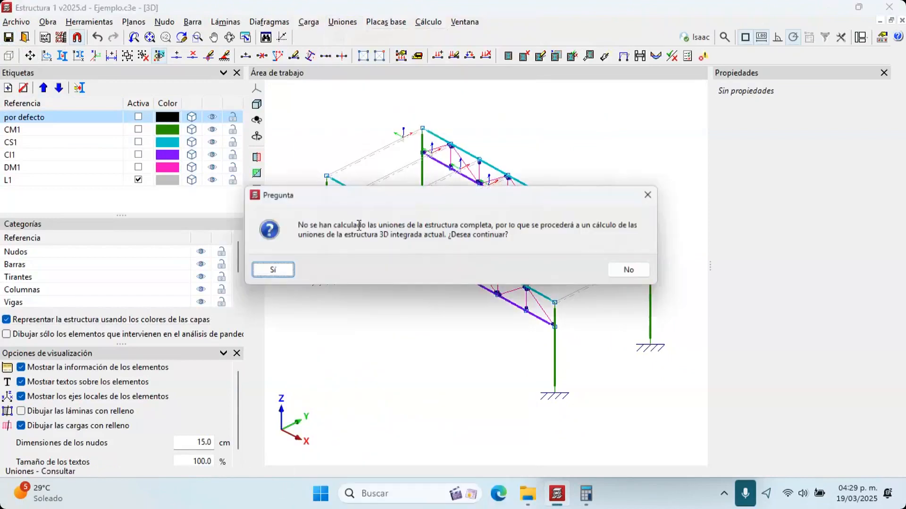
left_click(283, 274)
left_click(307, 367)
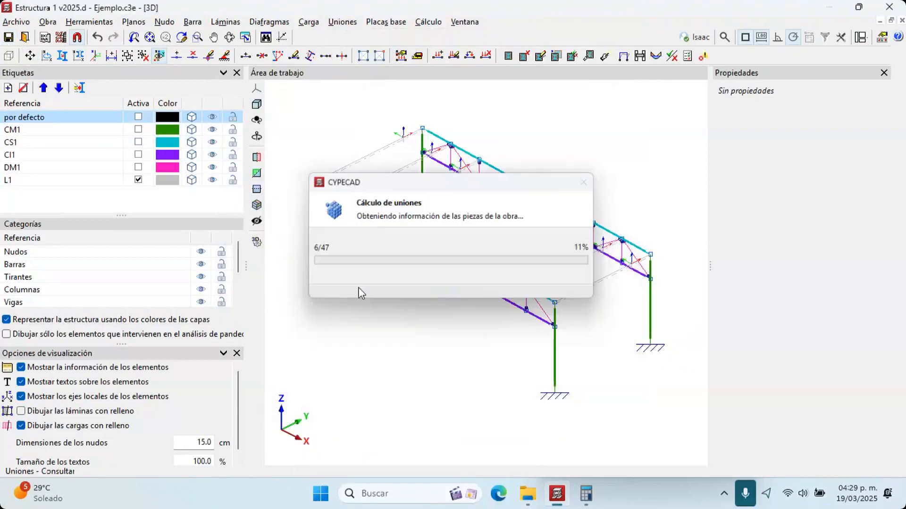
left_click(444, 275)
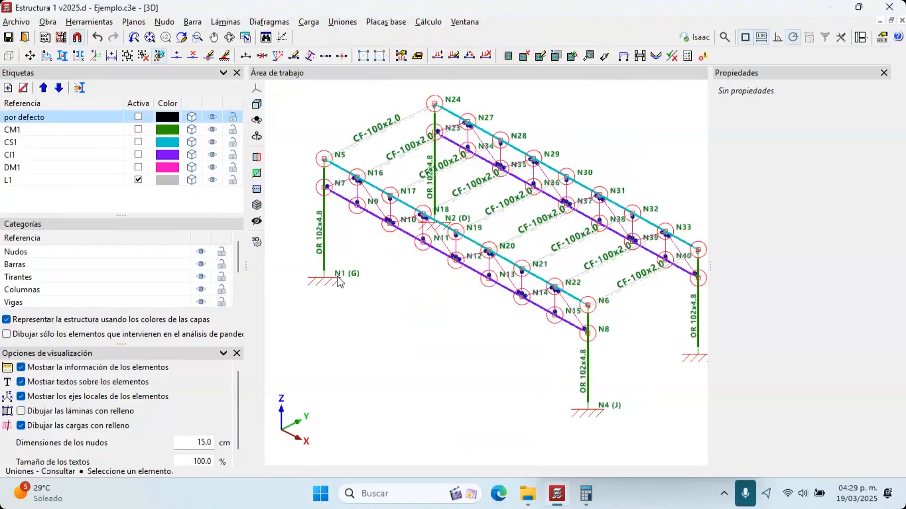
Inspect the connection at column base node N1 (G) in its 3D view and close it
scroll(398, 144, "up", 3)
left_click(363, 268)
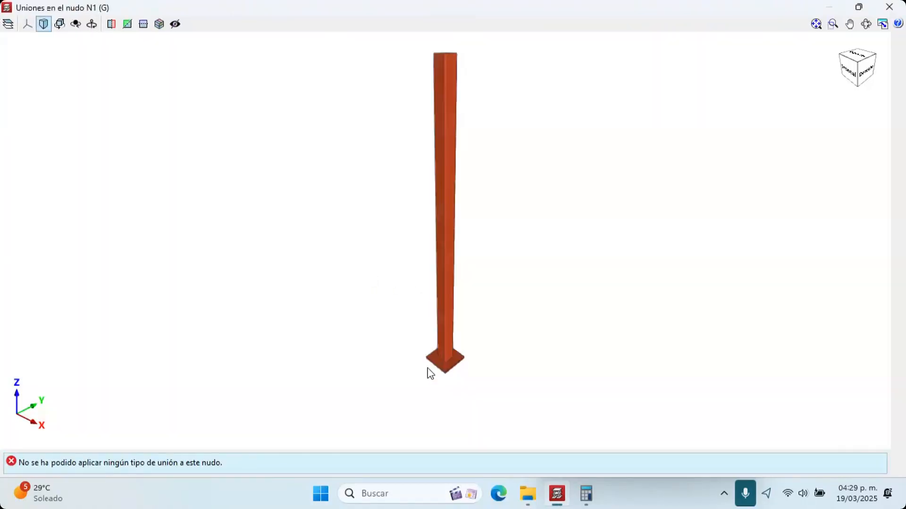
scroll(430, 372, "up", 2)
key("Escape")
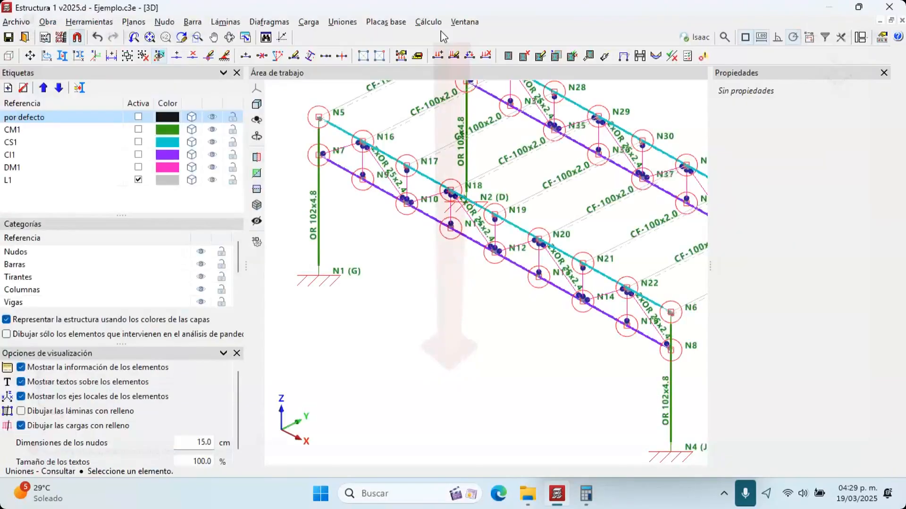
Generate the base plates again and review the anchor plate checks at column base N1 (G)
left_click(393, 22)
left_click(408, 40)
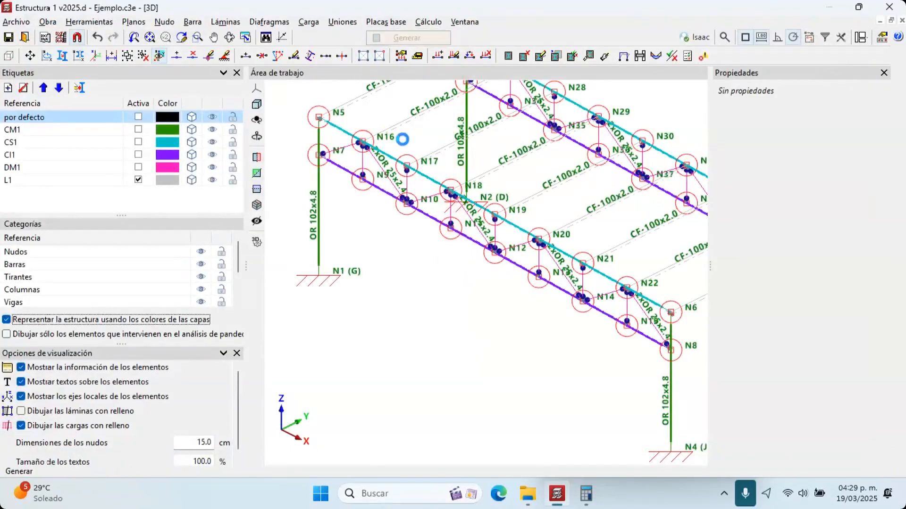
left_click(409, 22)
left_click(414, 107)
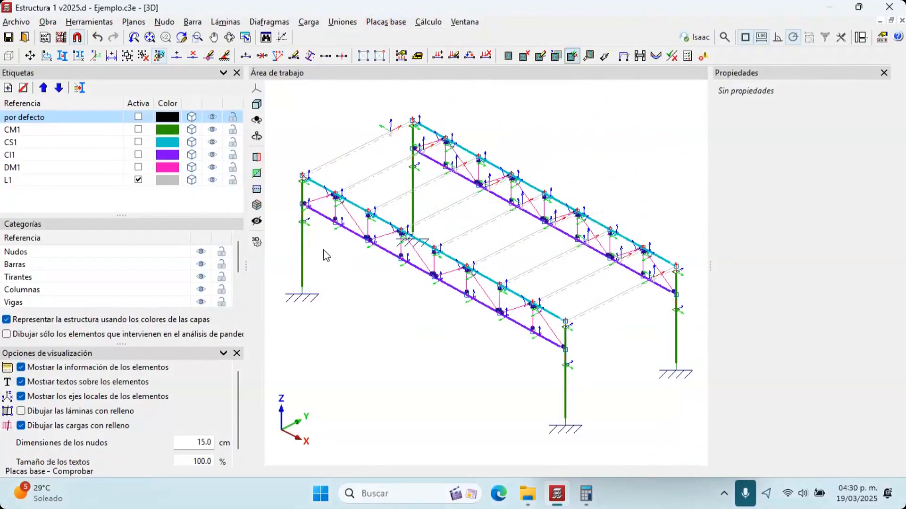
left_click(307, 297)
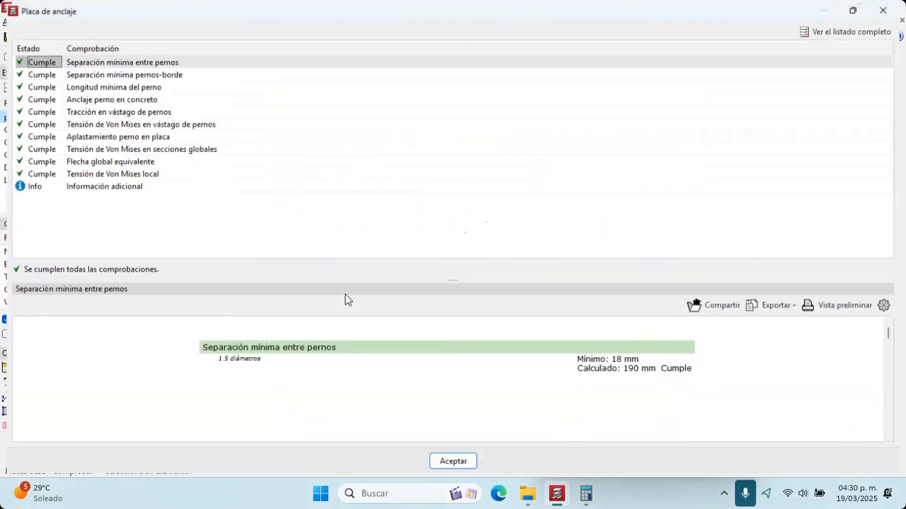
key("Escape")
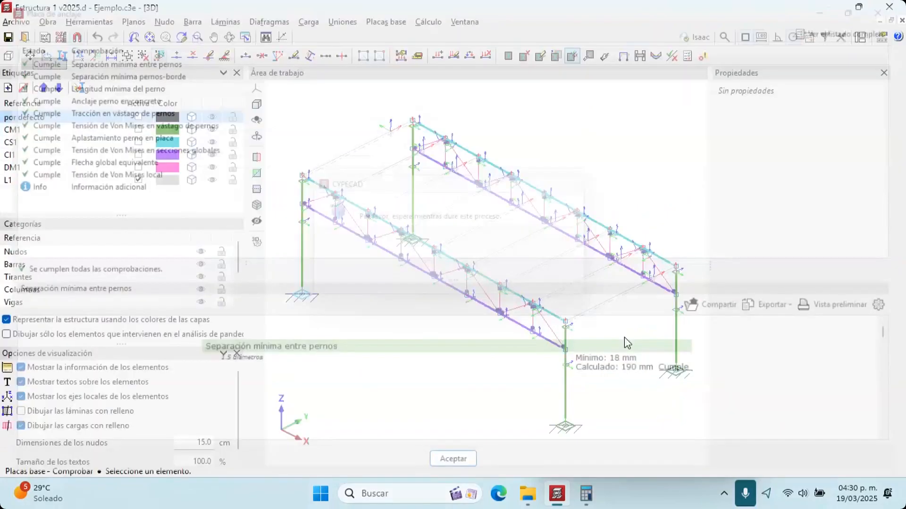
Open the base plate at column base N4 (J) for editing to see its layout and bolt details
scroll(579, 402, "up", 6)
middle_click_drag(554, 352, 576, 209)
left_click(386, 22)
left_click(393, 26)
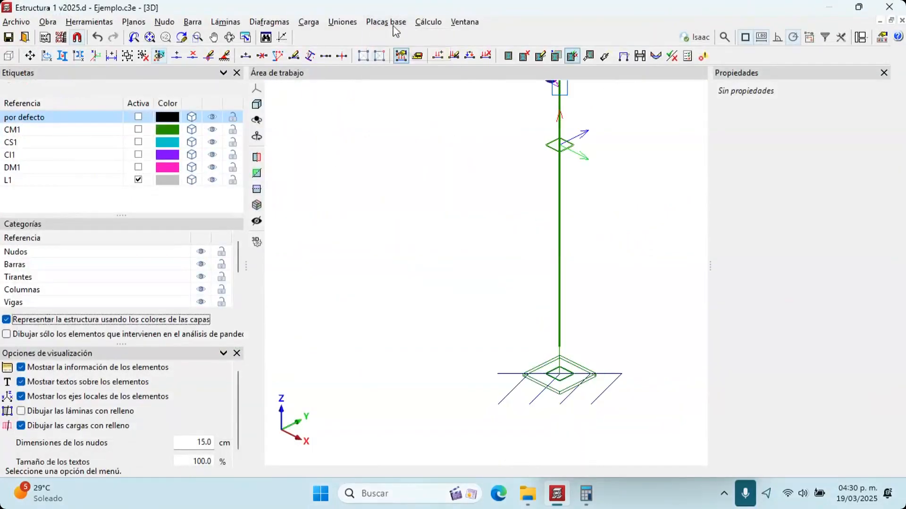
left_click(508, 200)
left_click(386, 22)
left_click(403, 70)
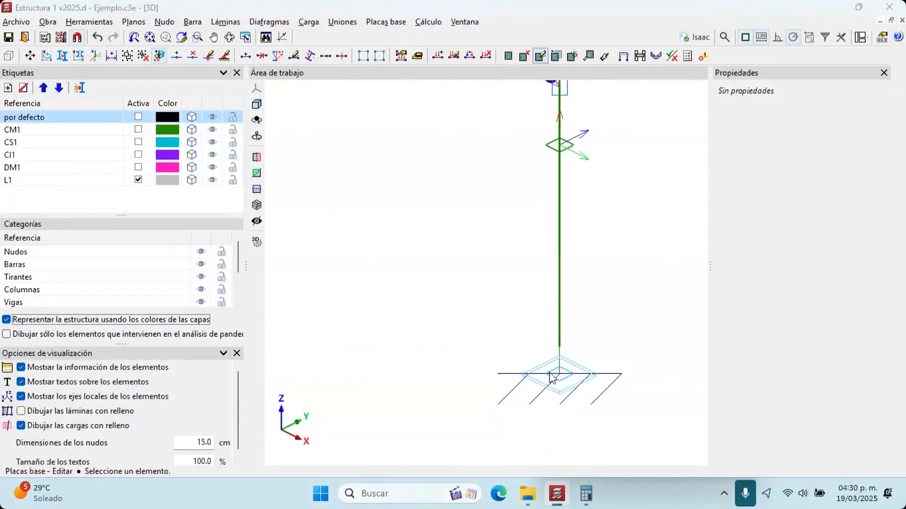
left_click(552, 378)
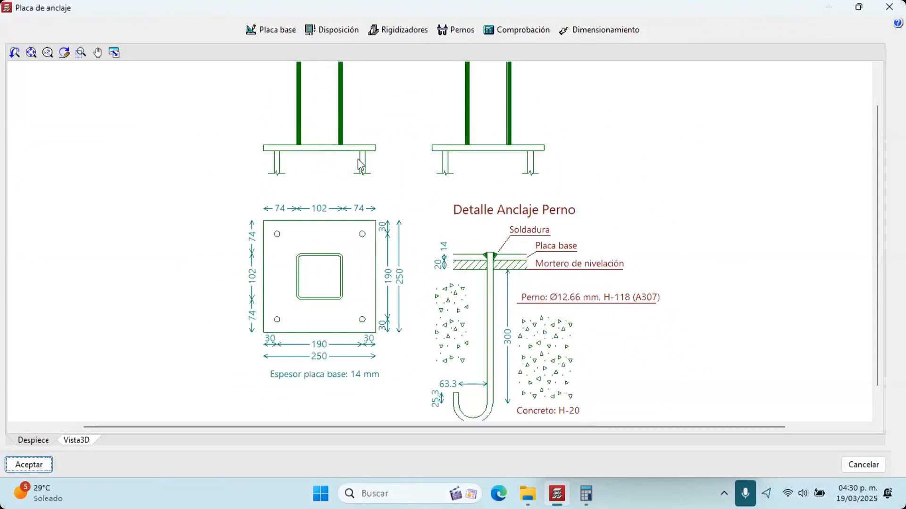
Examine the base plate layout and anchor bolt detail, then close it and leave the integrated 3D structure editor
scroll(386, 294, "up", 3)
scroll(525, 203, "down", 2)
middle_click_drag(525, 203, 497, 118)
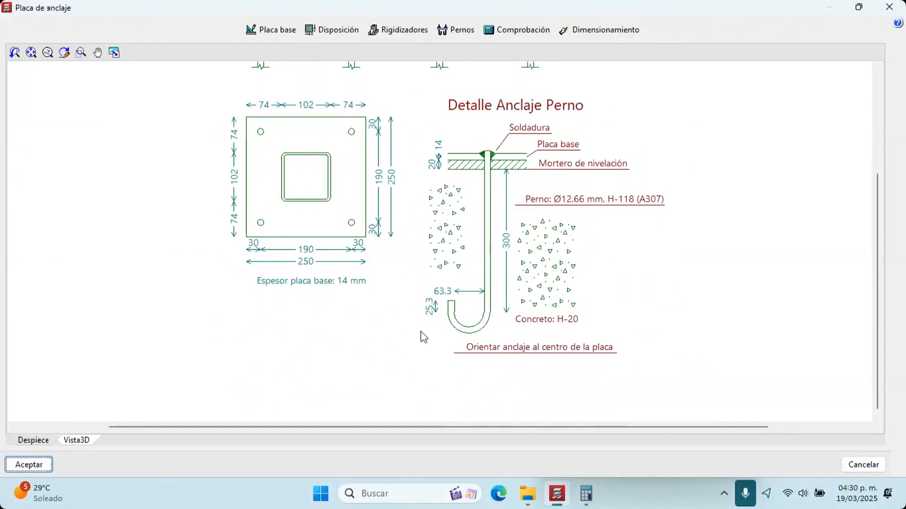
left_click(888, 7)
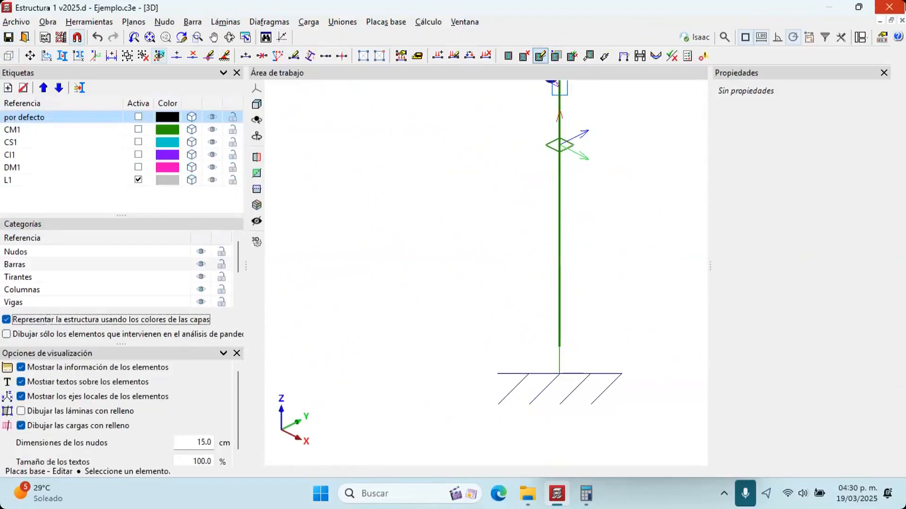
left_click(893, 10)
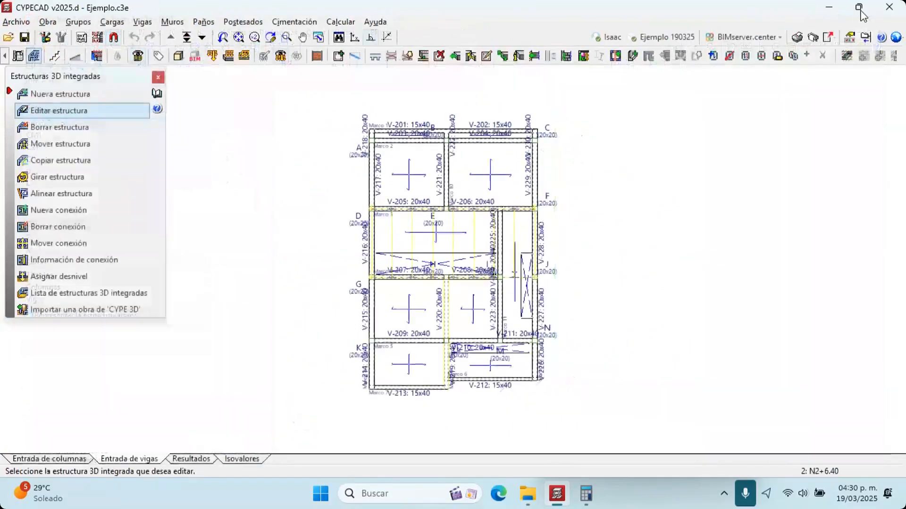
Inspect the steel columns' base plates on the concrete columns in the building's 3D view and close the view
left_click(434, 348)
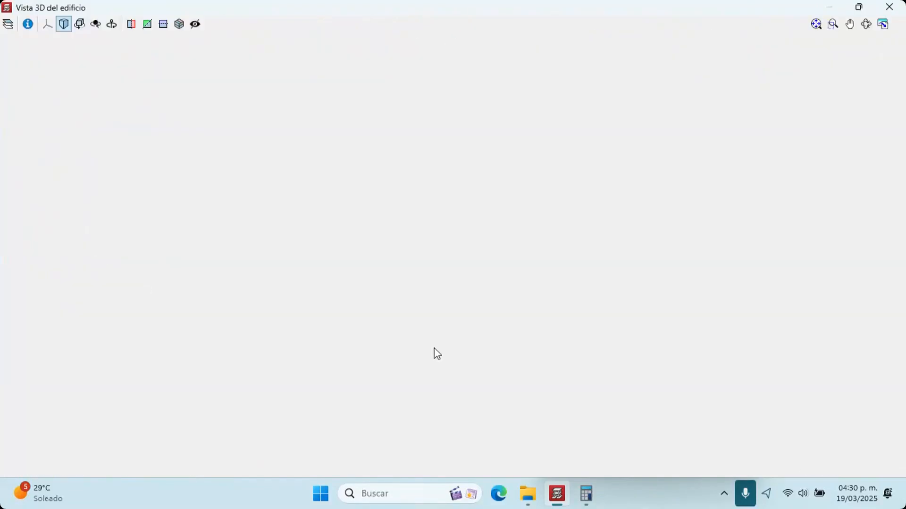
scroll(526, 223, "up", 8)
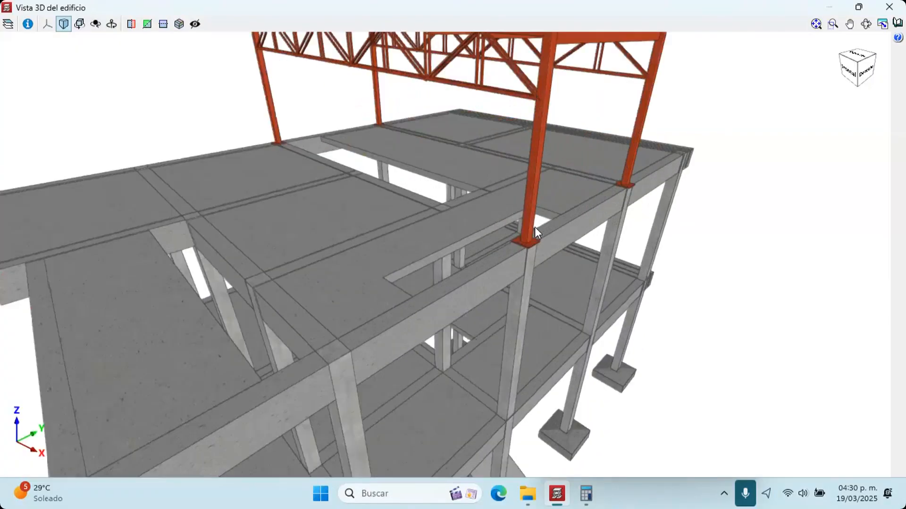
middle_click_drag(495, 226, 441, 190)
scroll(450, 148, "up", 4)
left_click(889, 7)
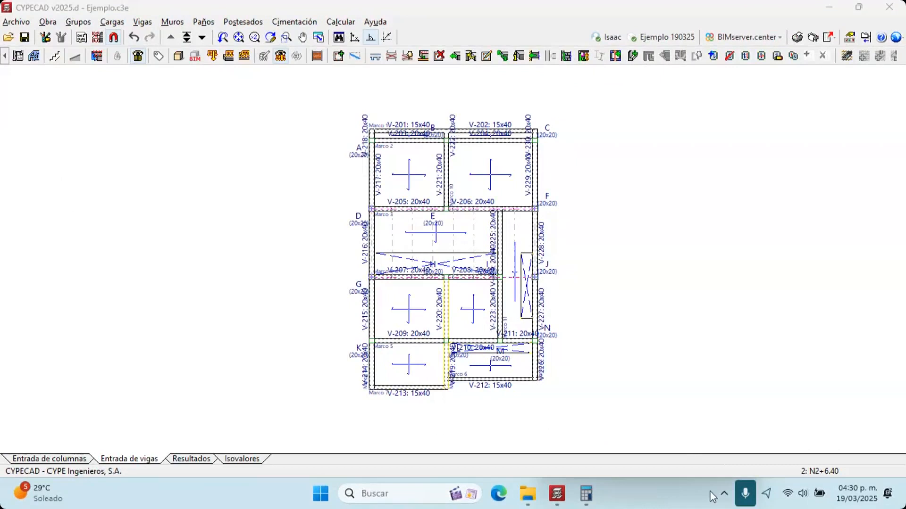
Bring up CYPE Menu to view the structural applications, then return to the CYPECAD project
left_click(724, 494)
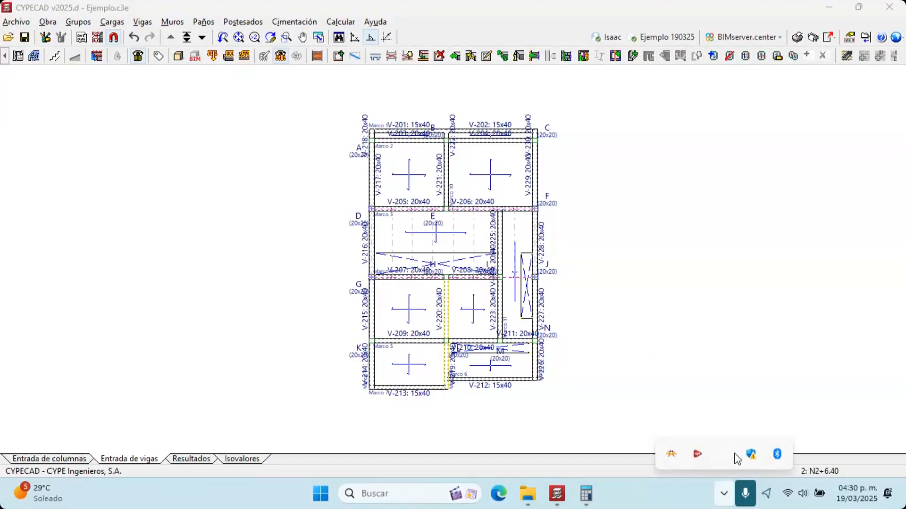
left_click(698, 453)
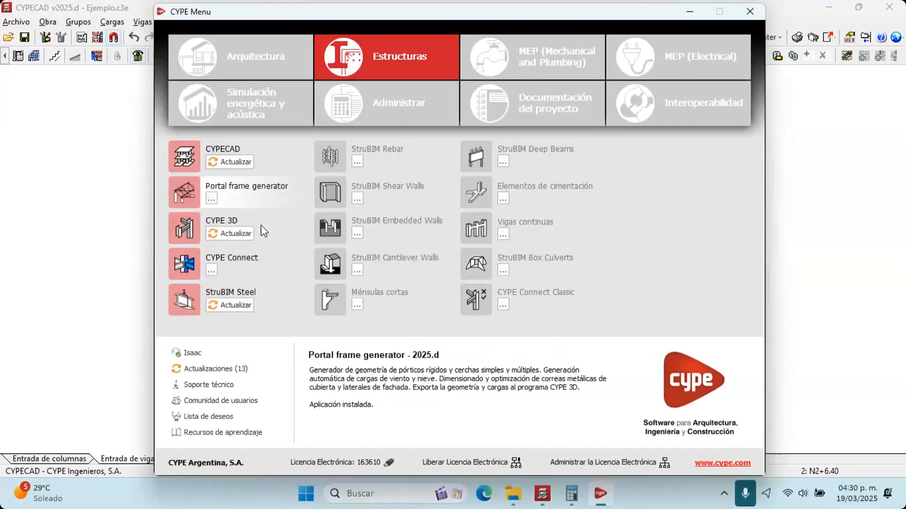
left_click(124, 210)
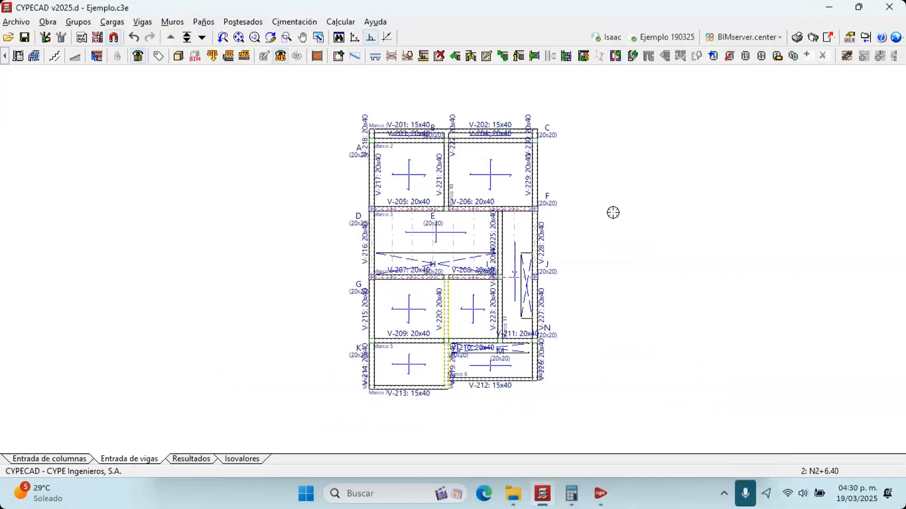
Show the integrated 3D structure tools, then view the whole building in 3D rotating continuously around its vertical axis
left_click(33, 56)
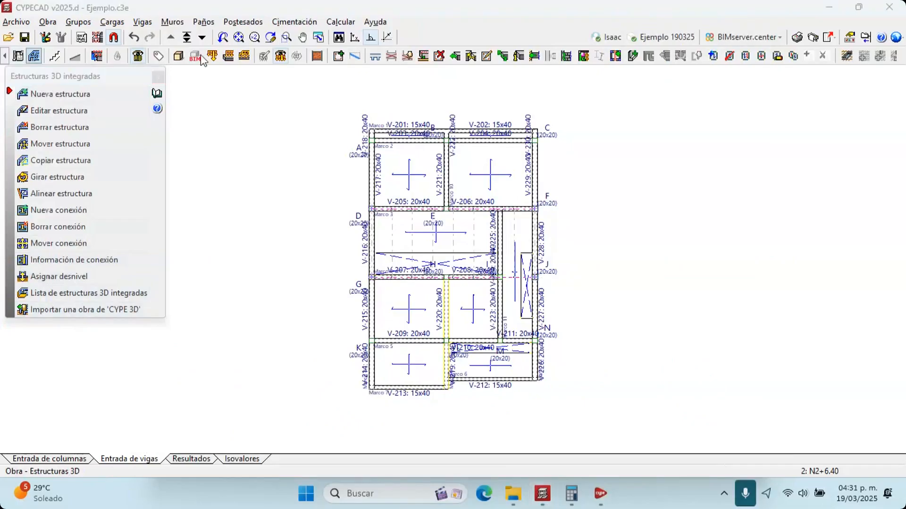
left_click(178, 56)
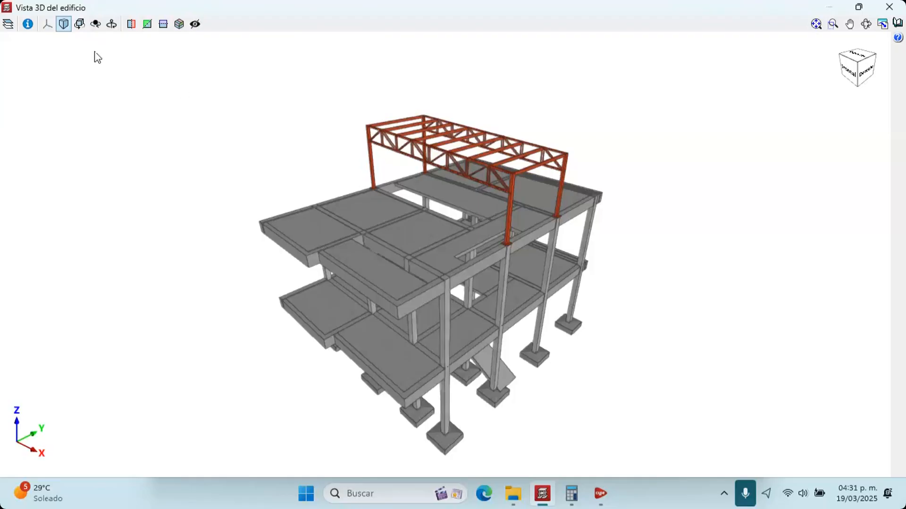
left_click(81, 27)
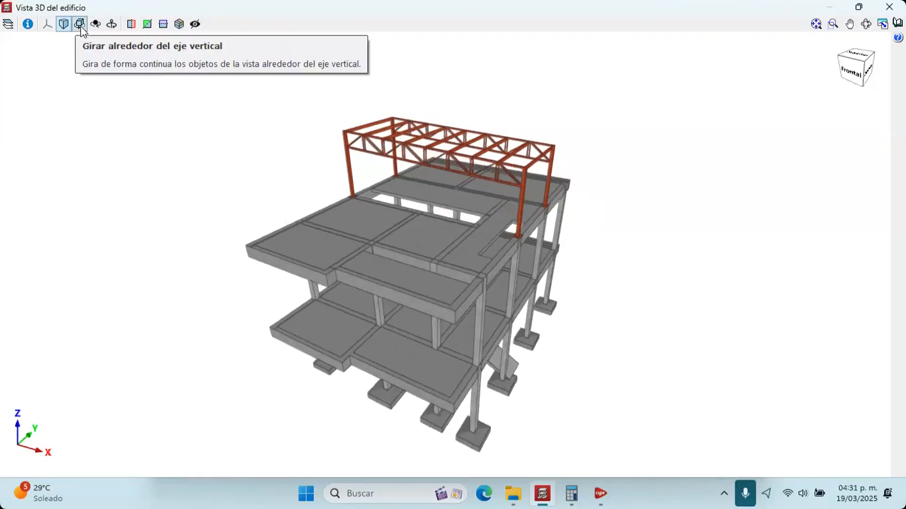